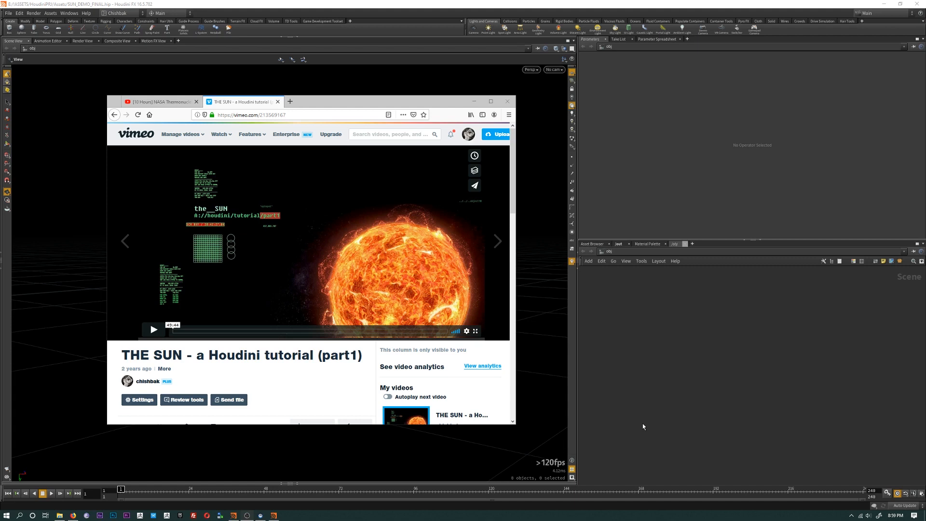
- Switch to the browser and examine the NASA Thermonuclear Art sun video as reference, then minimize the browser
{"action": "left_click", "coordinate": [686, 342]}
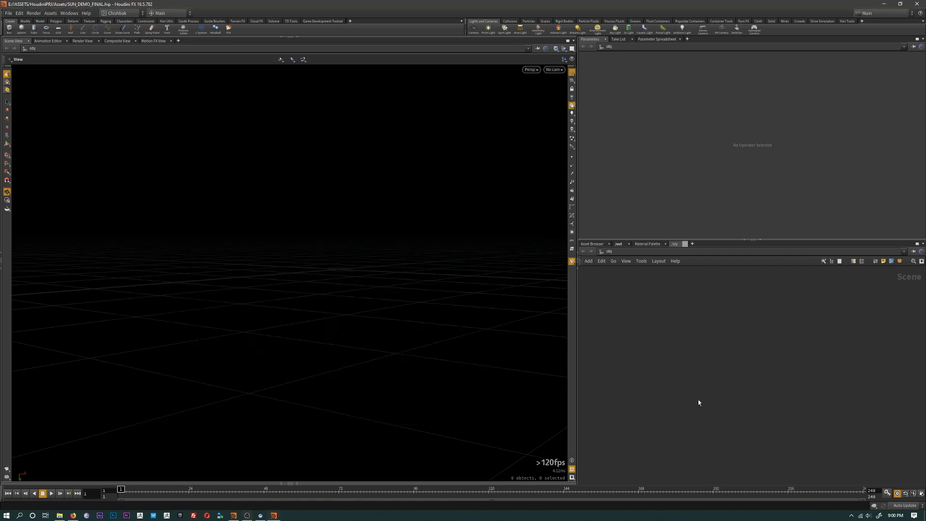
{"action": "key", "text": "alt+Tab"}
{"action": "key", "text": "alt+Tab"}
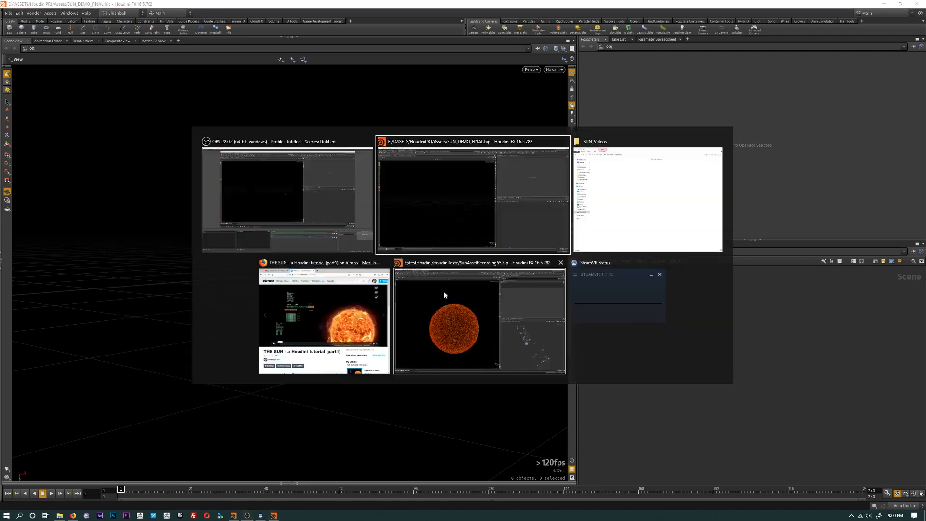
{"action": "left_click", "coordinate": [347, 327]}
{"action": "left_click", "coordinate": [173, 102]}
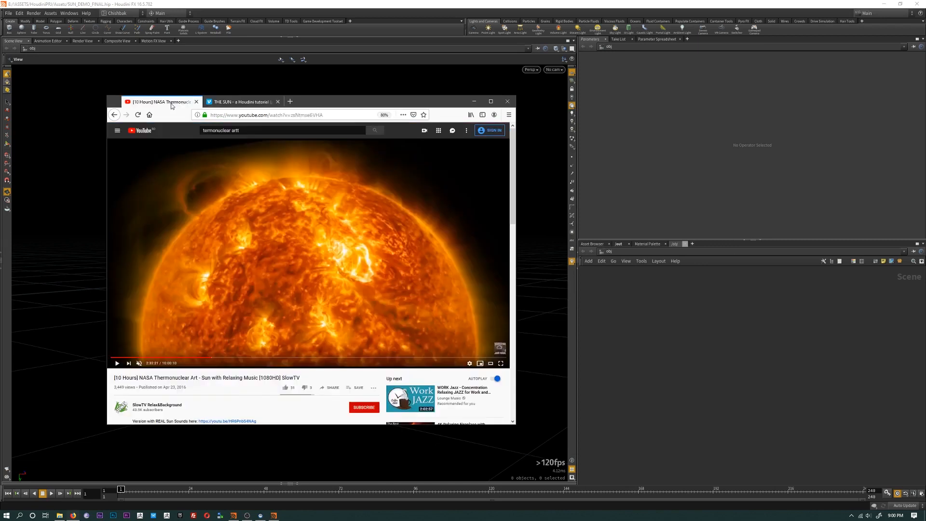
{"action": "left_click_drag", "start_coordinate": [338, 101], "coordinate": [338, 75]}
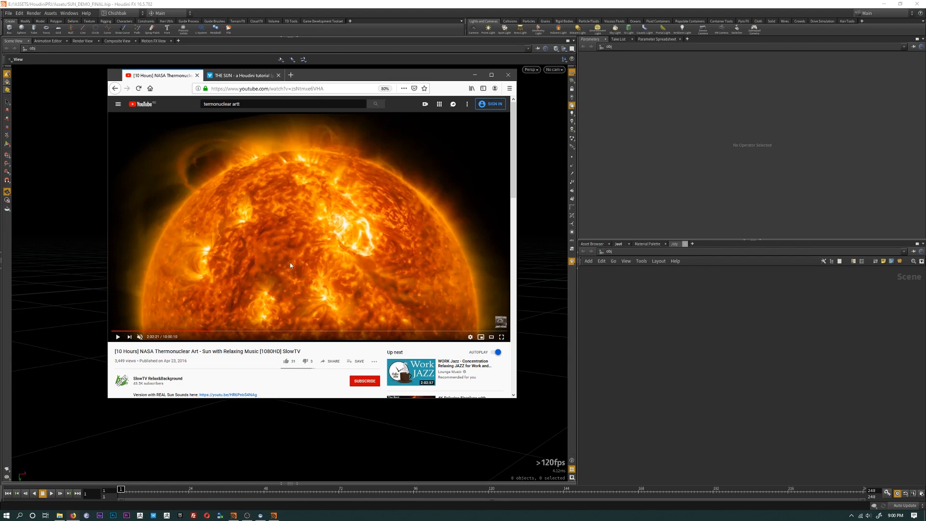
{"action": "left_click", "coordinate": [475, 75]}
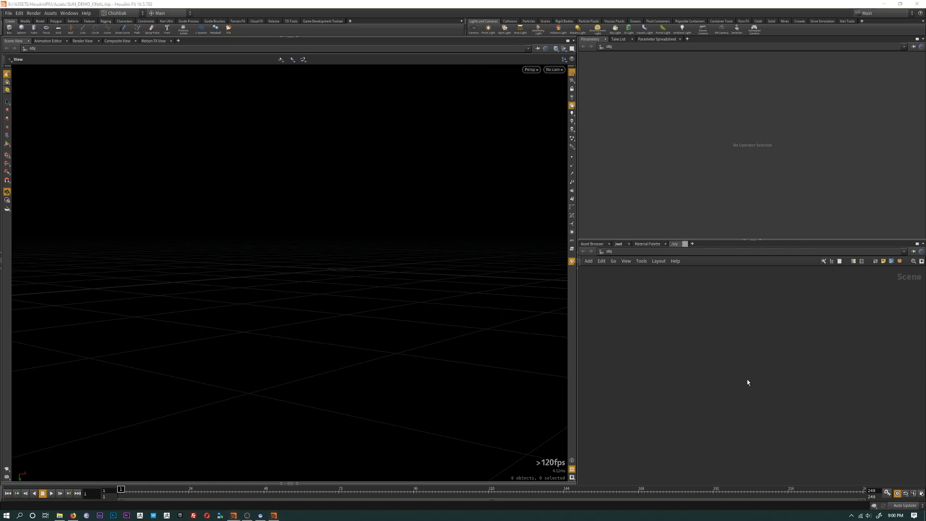
- Create a Geometry object at the scene level and rename it sun
{"action": "left_click", "coordinate": [738, 328]}
{"action": "key", "text": "Tab"}
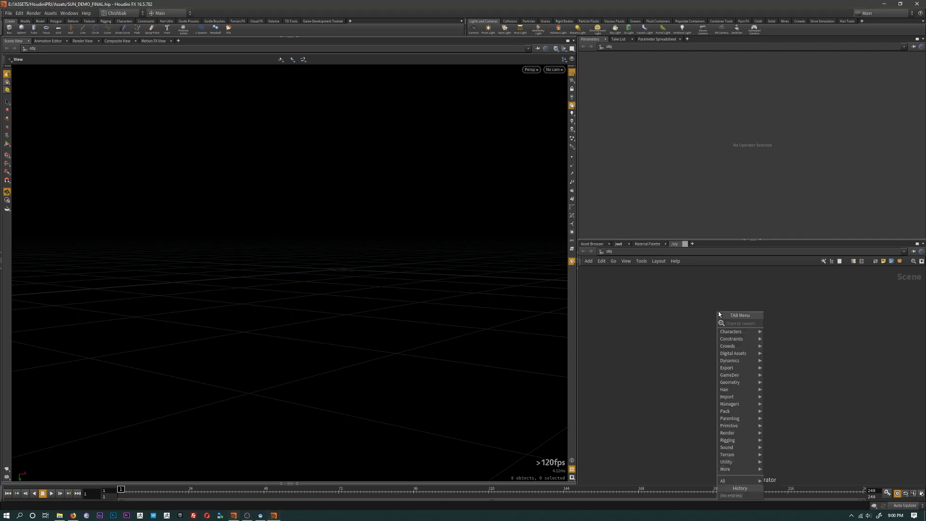
{"action": "type", "text": "geo"}
{"action": "key", "text": "Return"}
{"action": "left_click", "coordinate": [718, 314]}
{"action": "double_click", "coordinate": [731, 311]}
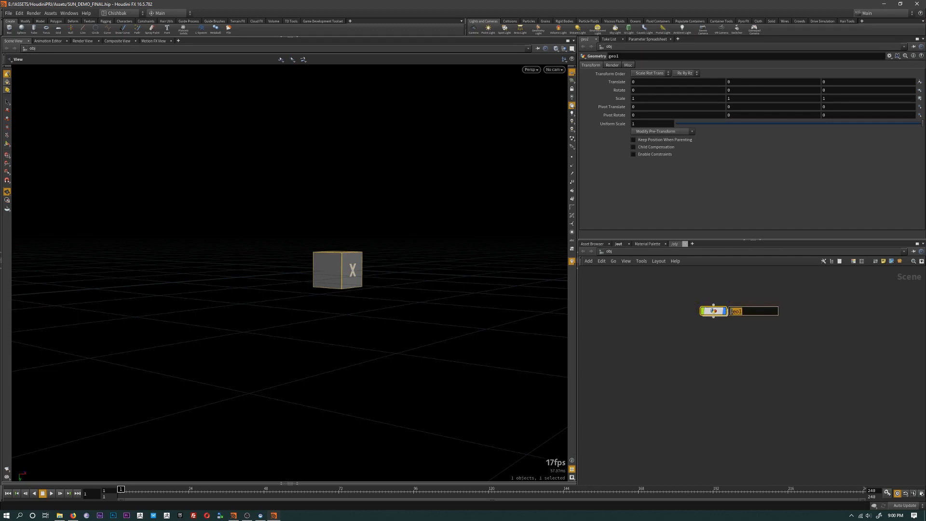
{"action": "type", "text": "SUN"}
{"action": "key", "text": "Return"}
{"action": "double_click", "coordinate": [730, 311]}
{"action": "type", "text": "sun"}
{"action": "key", "text": "Return"}
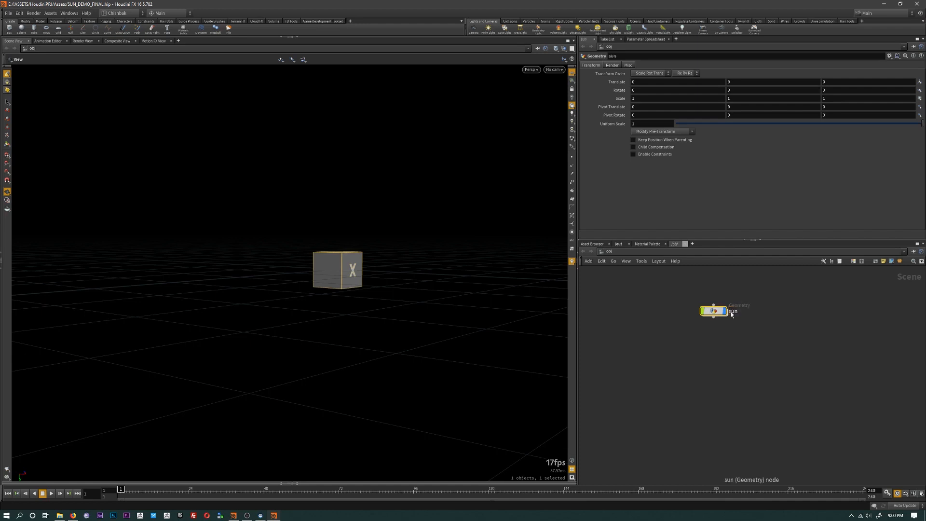
- Inside the sun object, replace the default file node with a Sphere node
{"action": "double_click", "coordinate": [715, 311]}
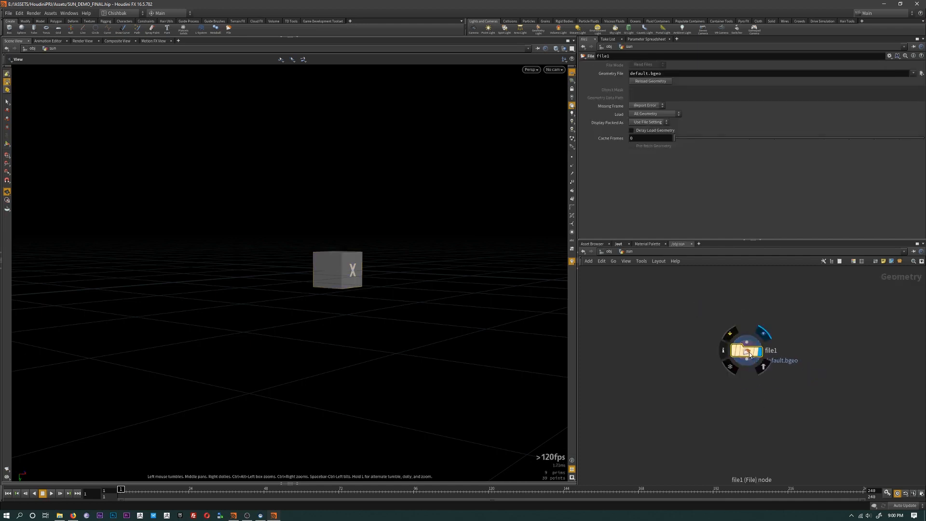
{"action": "key", "text": "Delete"}
{"action": "key", "text": "Tab"}
{"action": "type", "text": "sphere"}
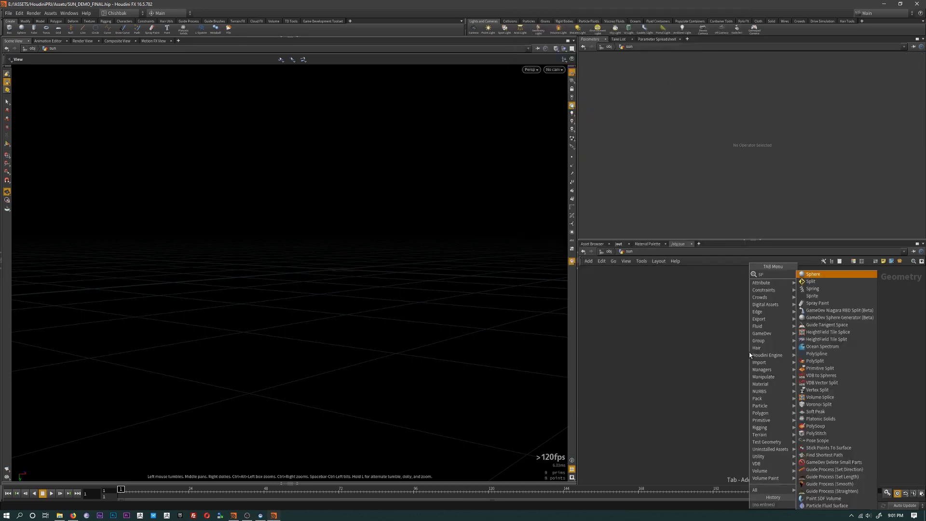
{"action": "key", "text": "Return"}
{"action": "left_click", "coordinate": [750, 356]}
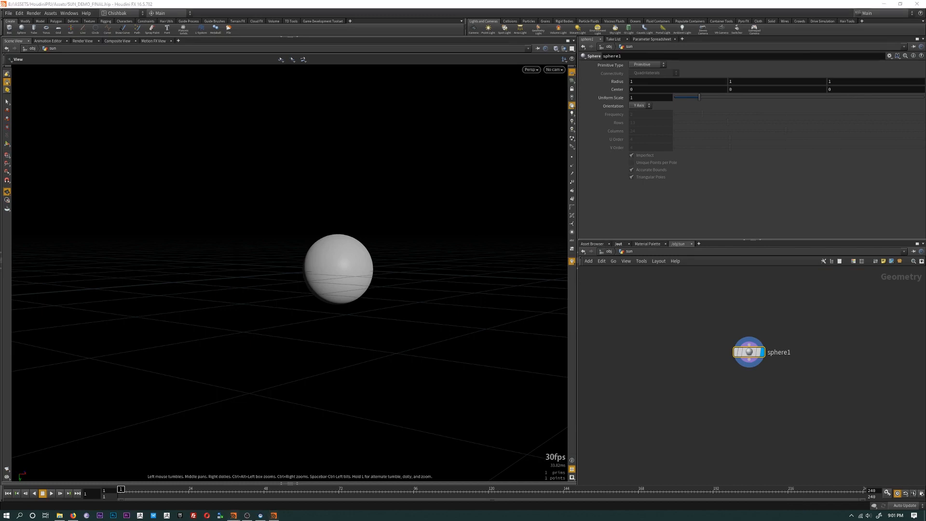
- Set the sphere's primitive type to Polygon Mesh and its uniform scale to 5
{"action": "left_click", "coordinate": [750, 352]}
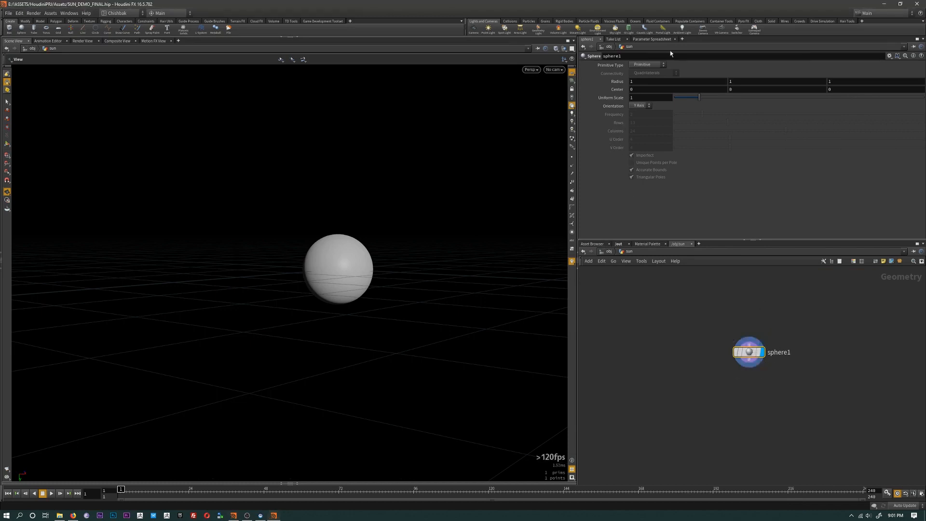
{"action": "left_click", "coordinate": [646, 65]}
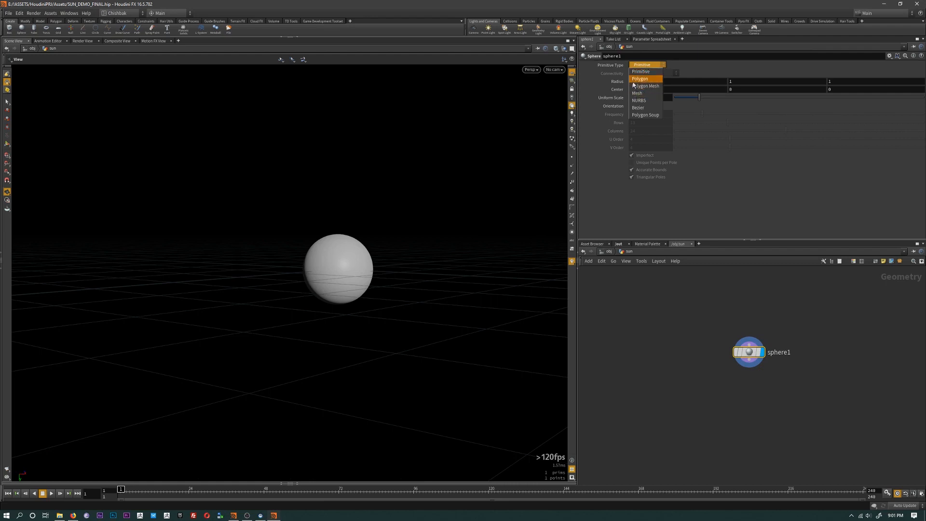
{"action": "left_click", "coordinate": [632, 82]}
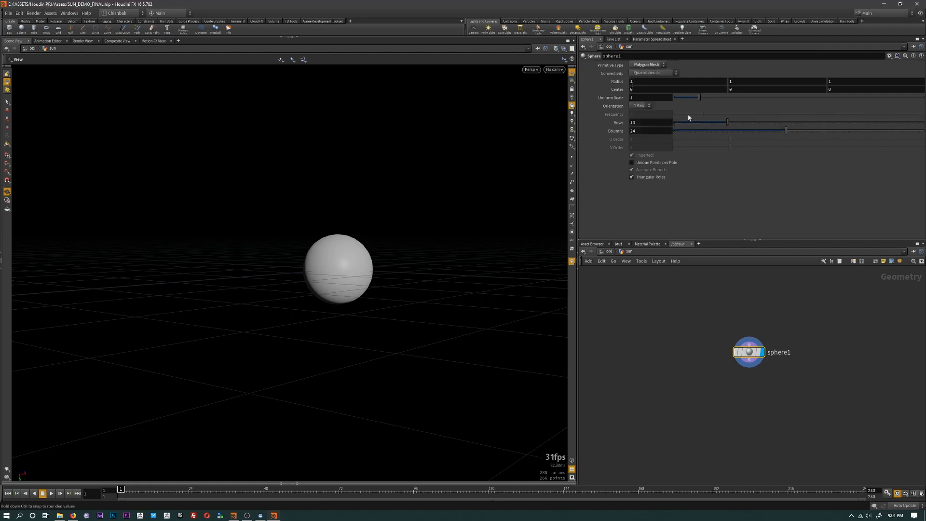
{"action": "left_click", "coordinate": [632, 97]}
{"action": "type", "text": "5"}
{"action": "key", "text": "Return"}
{"action": "scroll", "coordinate": [378, 164], "scroll_direction": "down", "scroll_amount": 1}
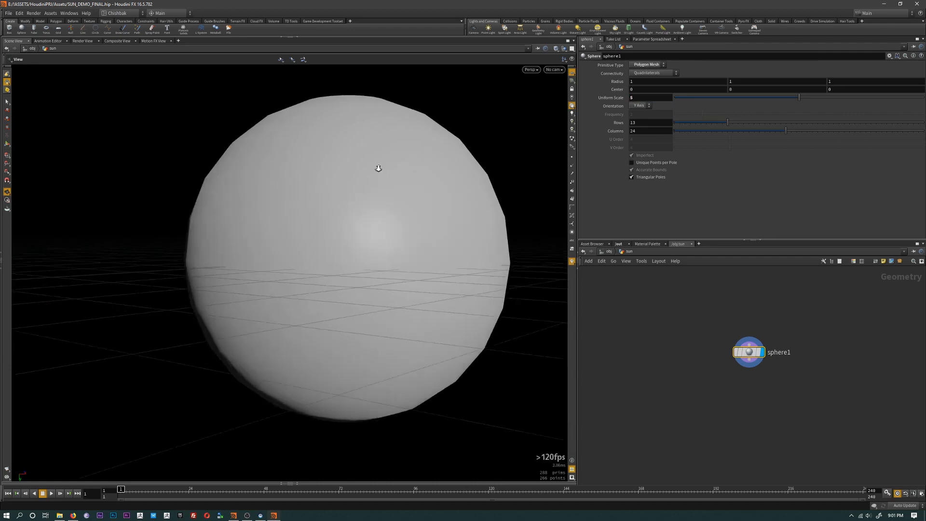
- Set the sphere's rows to 52 and columns to 96, and check the resulting mesh
{"action": "double_click", "coordinate": [633, 123]}
{"action": "type", "text": "52"}
{"action": "key", "text": "Return"}
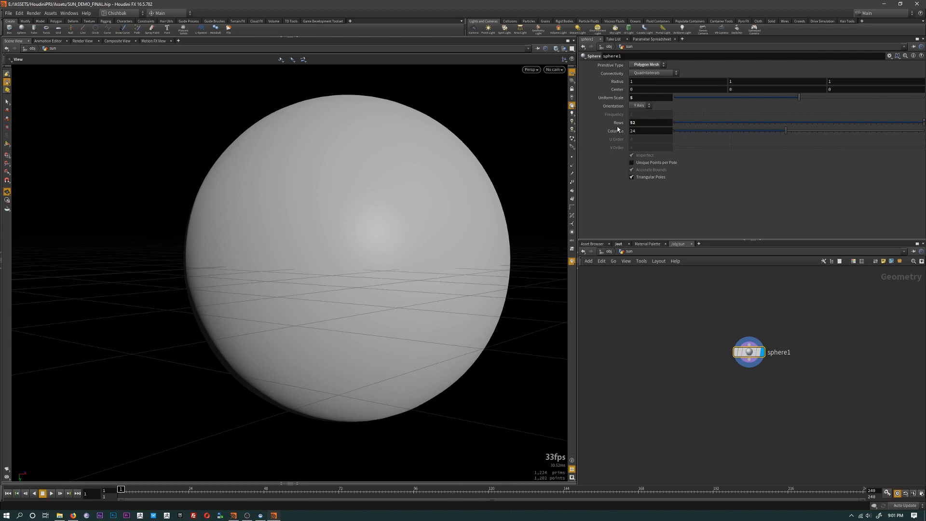
{"action": "double_click", "coordinate": [653, 131]}
{"action": "type", "text": "96"}
{"action": "key", "text": "Return"}
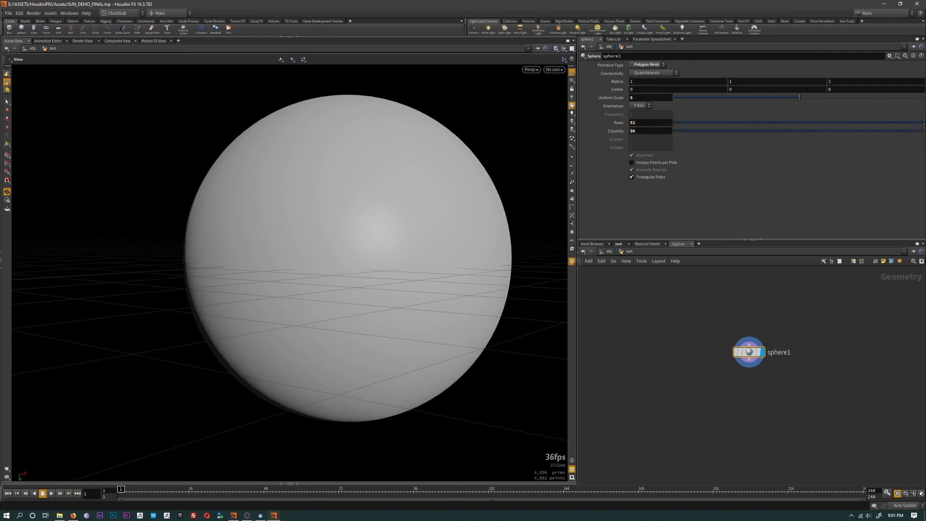
{"action": "key", "text": "w"}
{"action": "key", "text": "w"}
{"action": "mouse_move", "coordinate": [414, 206]}
{"action": "left_mouse_down"}
{"action": "mouse_move", "coordinate": [411, 236]}
{"action": "mouse_move", "coordinate": [432, 205]}
{"action": "left_mouse_up"}
{"action": "middle_click_drag", "start_coordinate": [433, 205], "coordinate": [393, 231]}
{"action": "scroll", "coordinate": [393, 231], "scroll_direction": "down", "scroll_amount": 1}
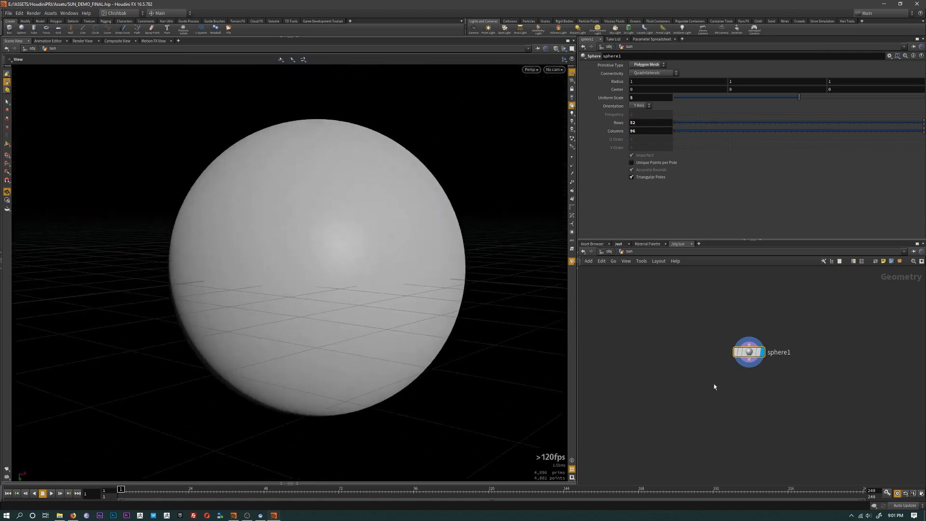
{"action": "middle_click_drag", "start_coordinate": [714, 384], "coordinate": [709, 362]}
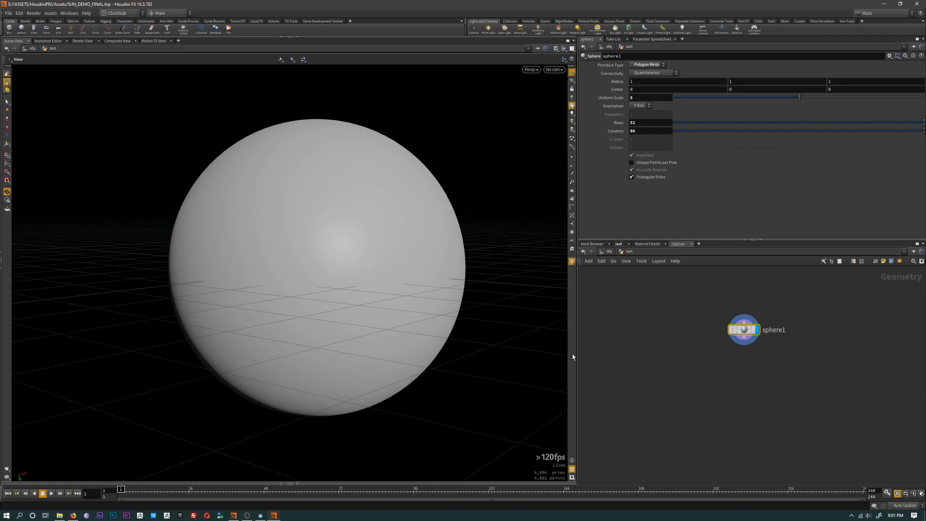
{"action": "middle_click_drag", "start_coordinate": [710, 420], "coordinate": [740, 377]}
{"action": "scroll", "coordinate": [734, 398], "scroll_direction": "down", "scroll_amount": 1}
{"action": "scroll", "coordinate": [740, 378], "scroll_direction": "up", "scroll_amount": 2}
{"action": "middle_click_drag", "start_coordinate": [733, 336], "coordinate": [733, 371]}
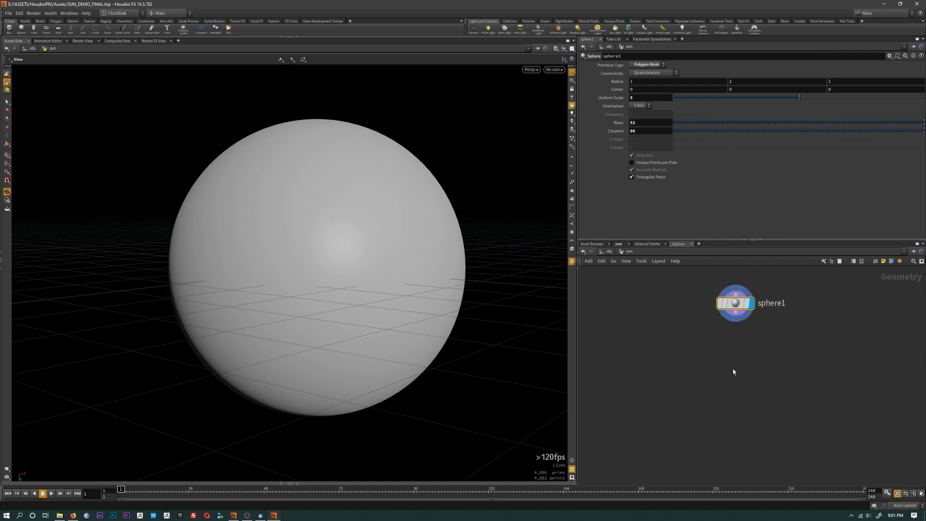
- Install the asset libraries Magnetic_Field_Asset.hda, Stick_Points_To_Surface.hda, Sun_Explosions.hda and Sun_Noise.hda from the project's hda folder
{"action": "left_click", "coordinate": [50, 13]}
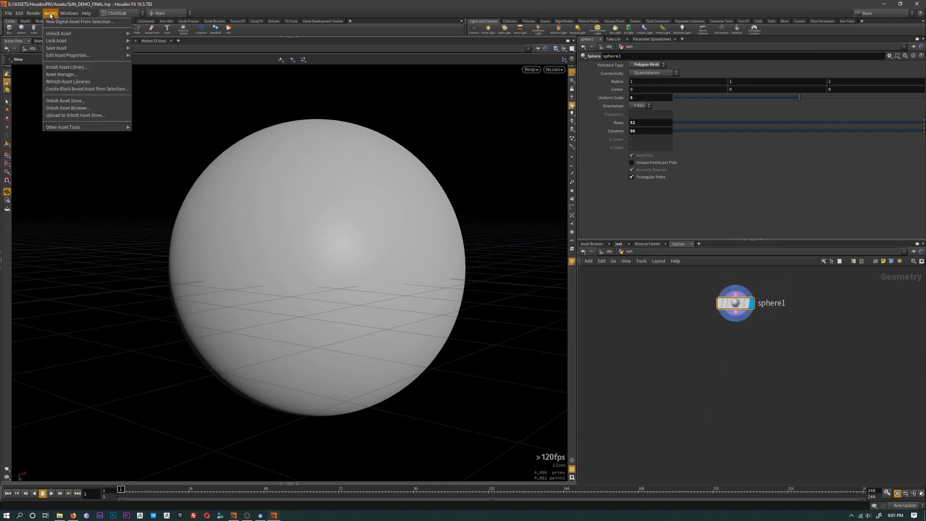
{"action": "left_click", "coordinate": [72, 68]}
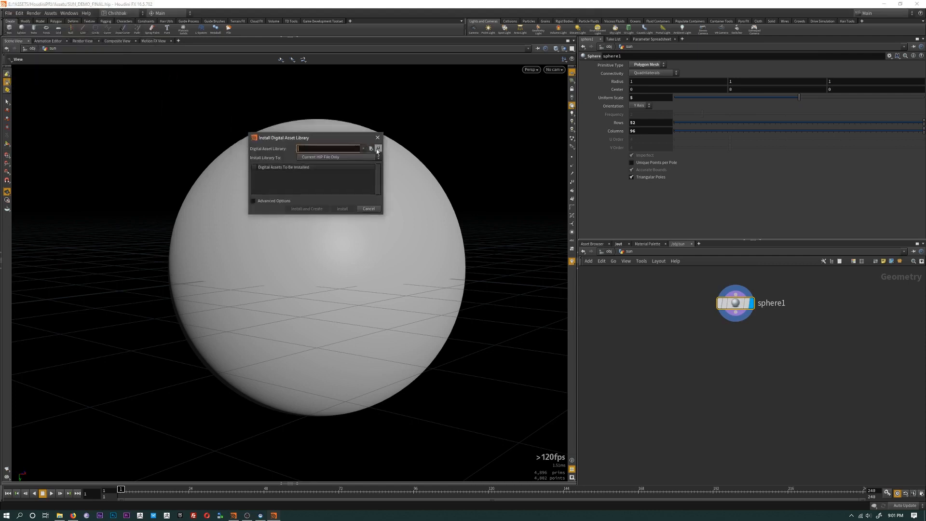
{"action": "left_click", "coordinate": [371, 150]}
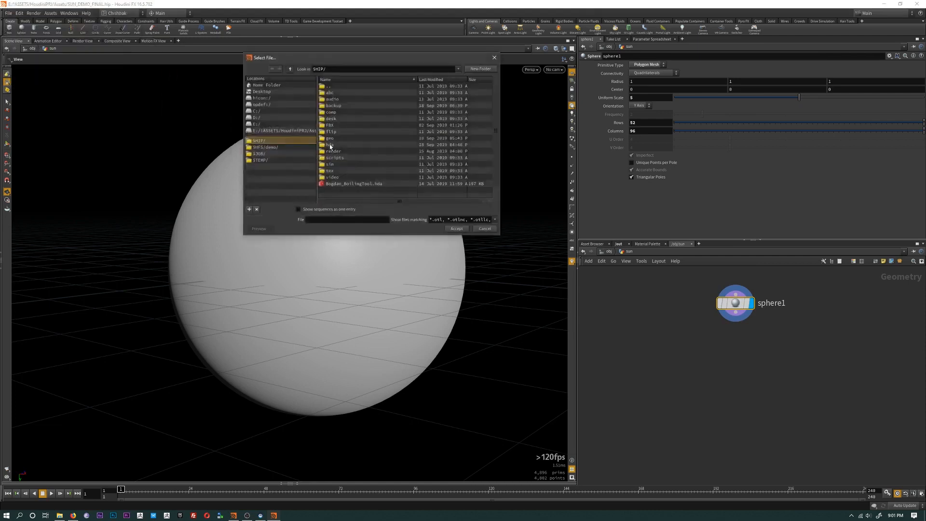
{"action": "double_click", "coordinate": [331, 144]}
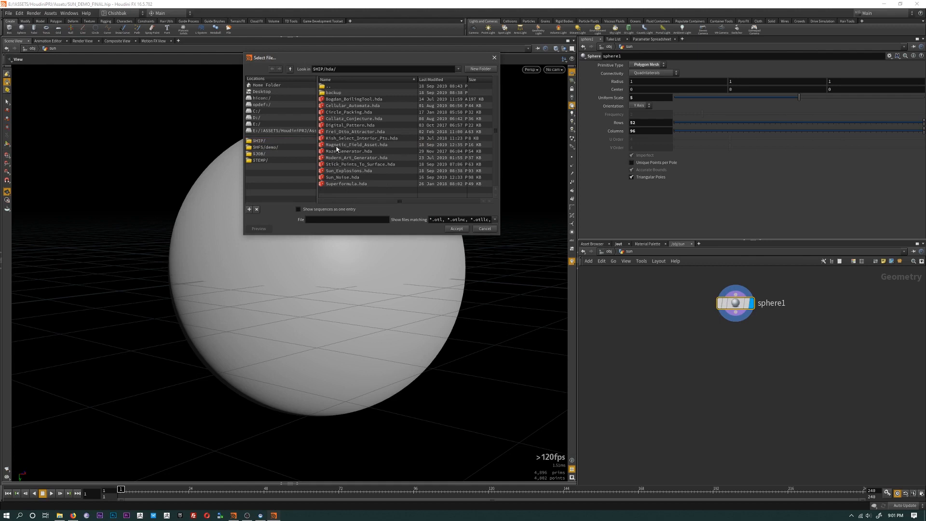
{"action": "left_click", "coordinate": [337, 145]}
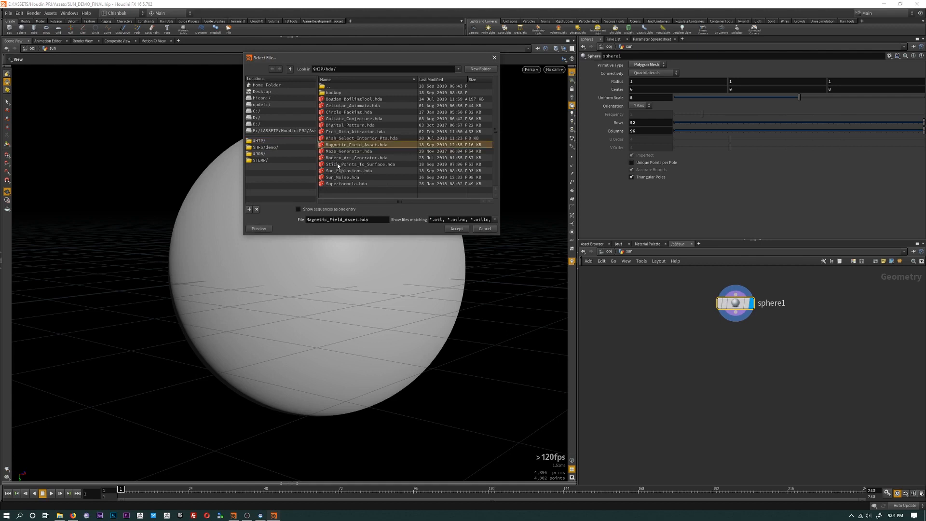
{"action": "left_click", "coordinate": [337, 164], "text": "ctrl"}
{"action": "left_click", "coordinate": [339, 171], "text": "ctrl"}
{"action": "left_click", "coordinate": [338, 177], "text": "ctrl"}
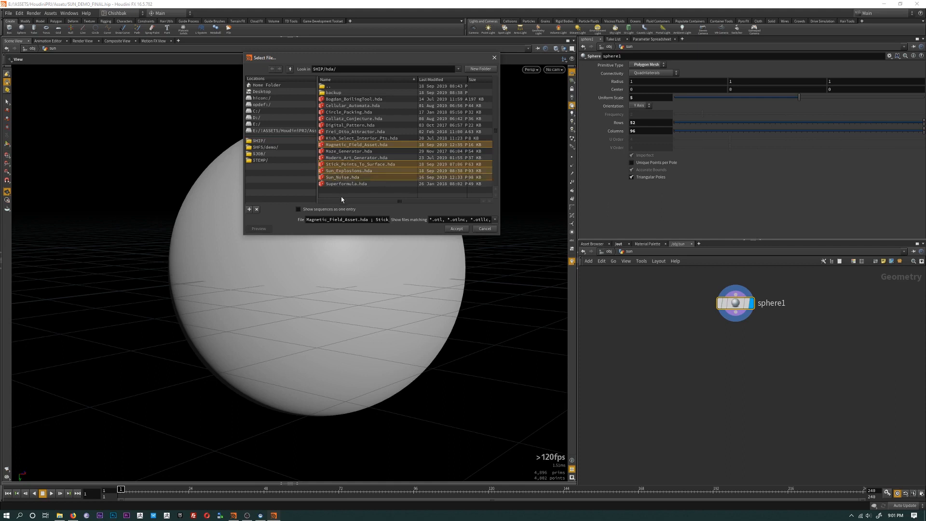
{"action": "left_click", "coordinate": [457, 228]}
{"action": "left_click", "coordinate": [379, 210]}
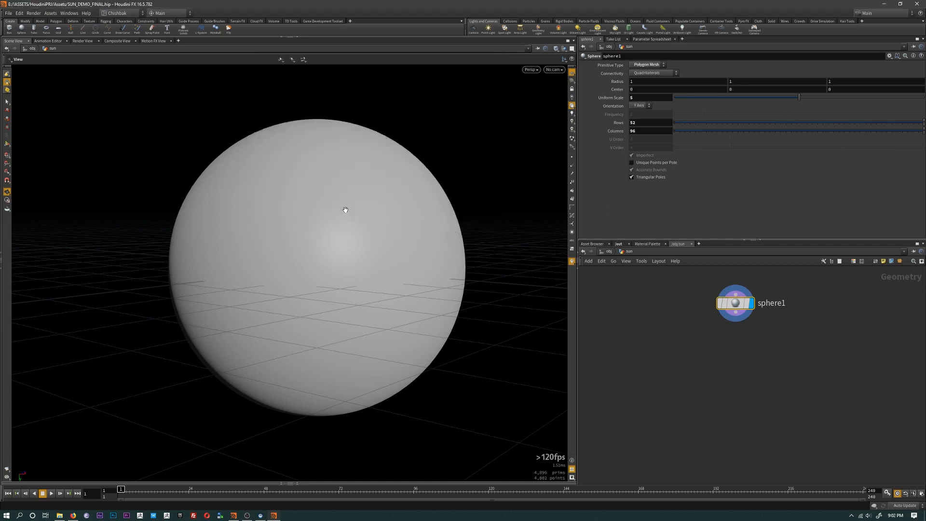
- Add a Stick Points To Surface node below sphere1 in the network
{"action": "left_click", "coordinate": [736, 351]}
{"action": "middle_click_drag", "start_coordinate": [711, 379], "coordinate": [701, 402]}
{"action": "scroll", "coordinate": [709, 386], "scroll_direction": "up", "scroll_amount": 2}
{"action": "scroll", "coordinate": [726, 363], "scroll_direction": "up", "scroll_amount": 1}
{"action": "middle_click_drag", "start_coordinate": [726, 361], "coordinate": [722, 383]}
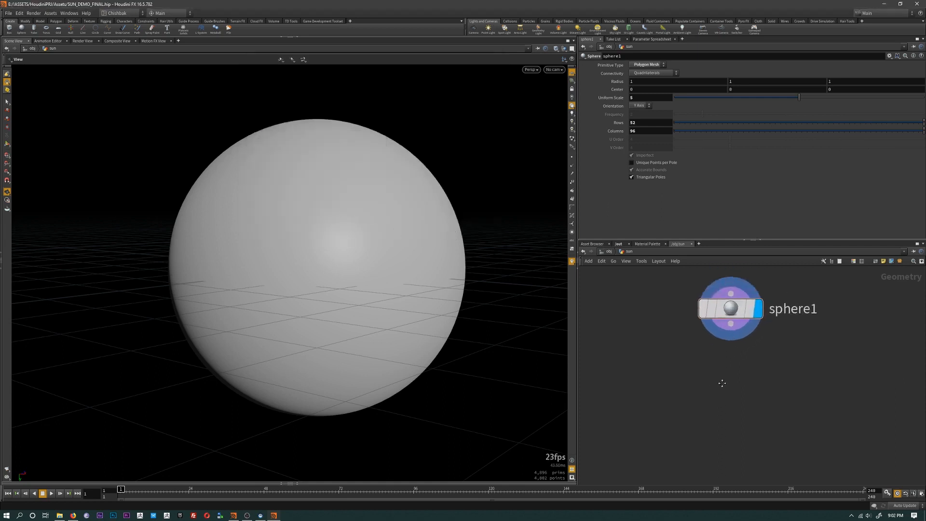
{"action": "key", "text": "Tab"}
{"action": "type", "text": "AST"}
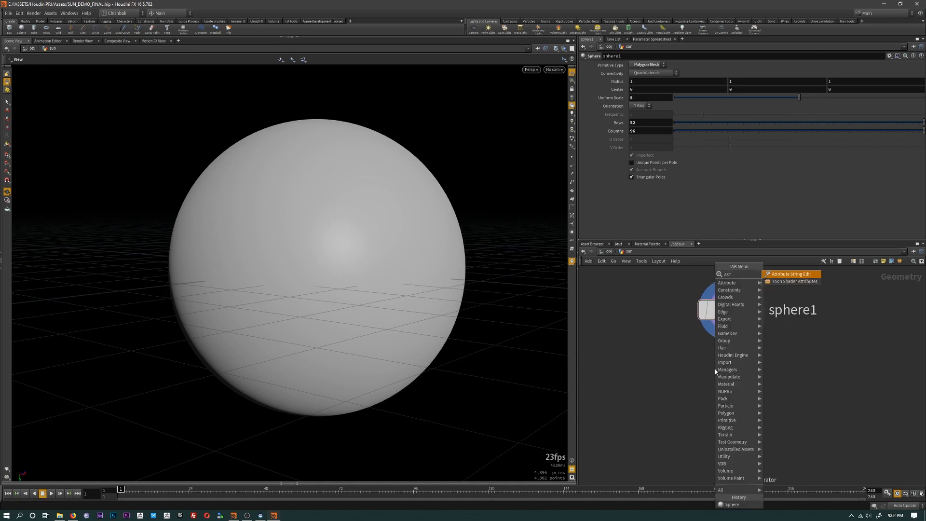
{"action": "key", "text": "BackSpace"}
{"action": "key", "text": "BackSpace"}
{"action": "key", "text": "BackSpace"}
{"action": "type", "text": "STI"}
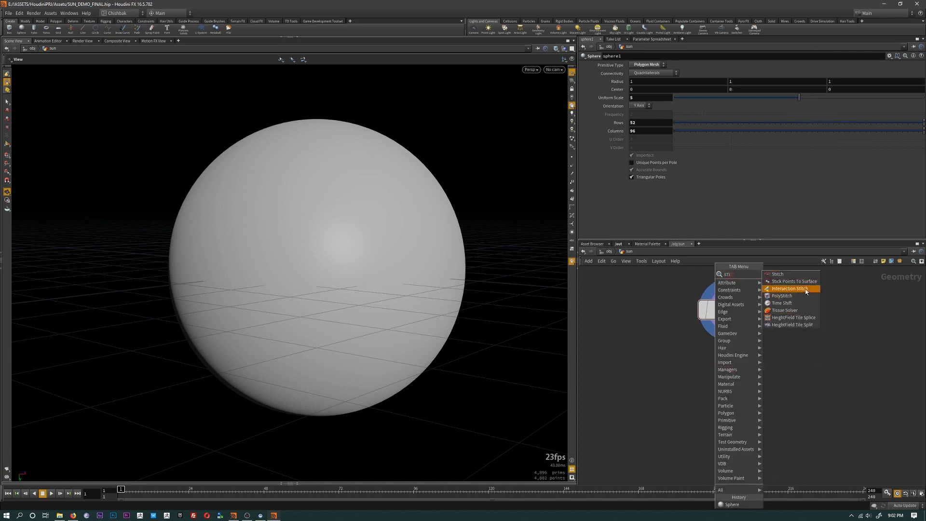
{"action": "left_click", "coordinate": [794, 281]}
{"action": "left_click", "coordinate": [729, 409]}
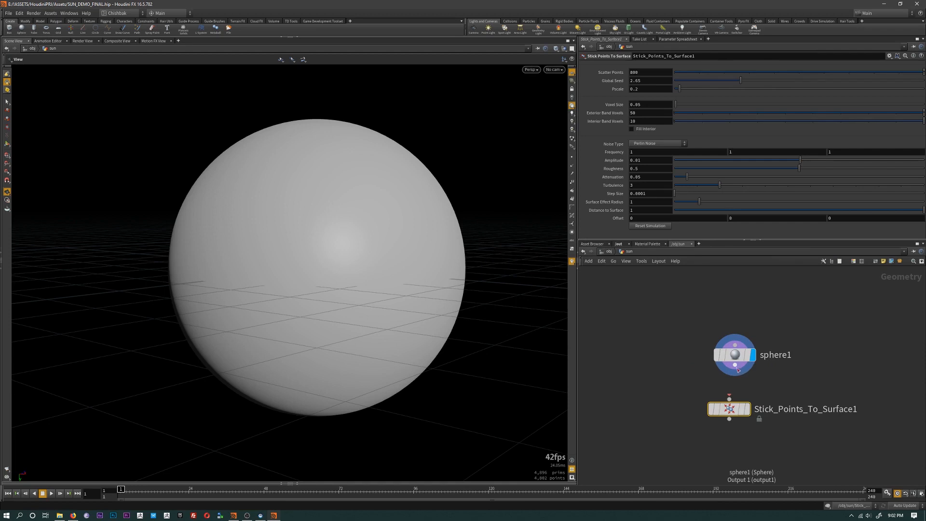
- Wire sphere1 into Stick_Points_To_Surface1 and play back the displayed point simulation, viewing it from another angle
{"action": "left_click_drag", "start_coordinate": [735, 366], "coordinate": [728, 410]}
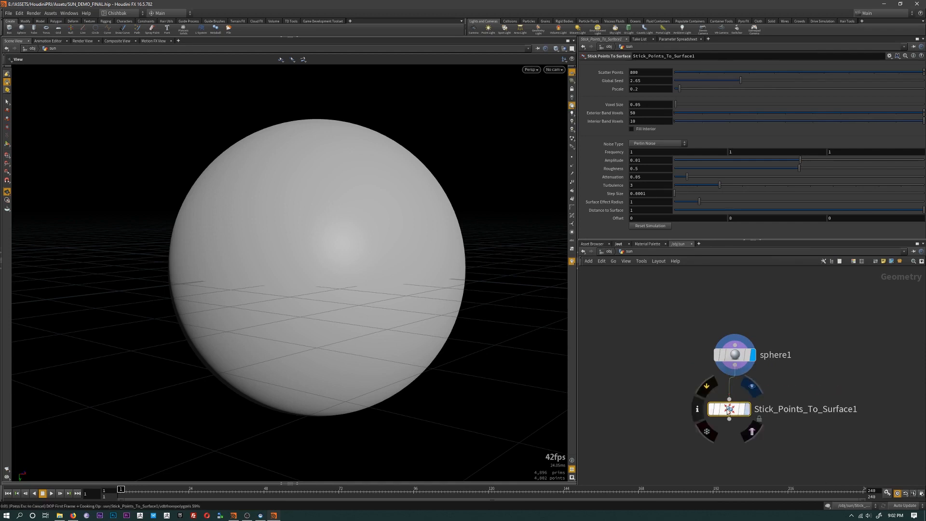
{"action": "left_click", "coordinate": [747, 408]}
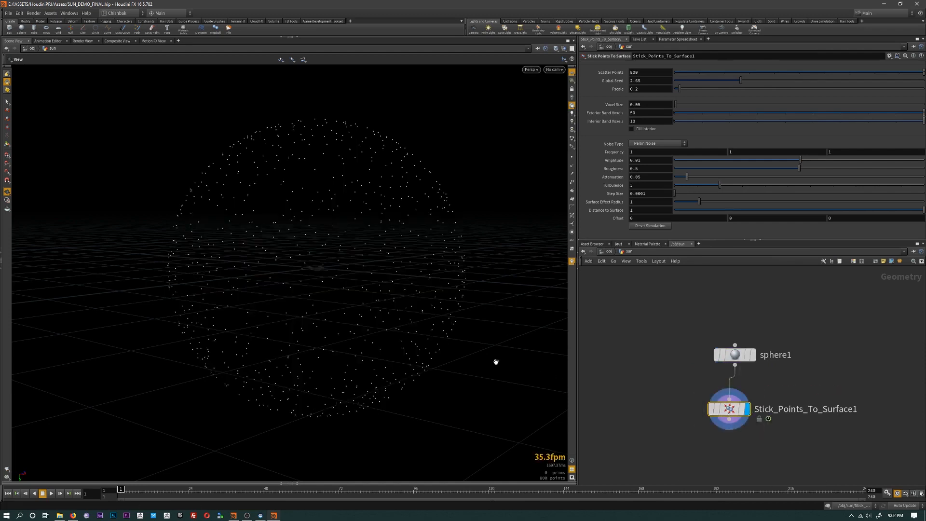
{"action": "left_click", "coordinate": [51, 493]}
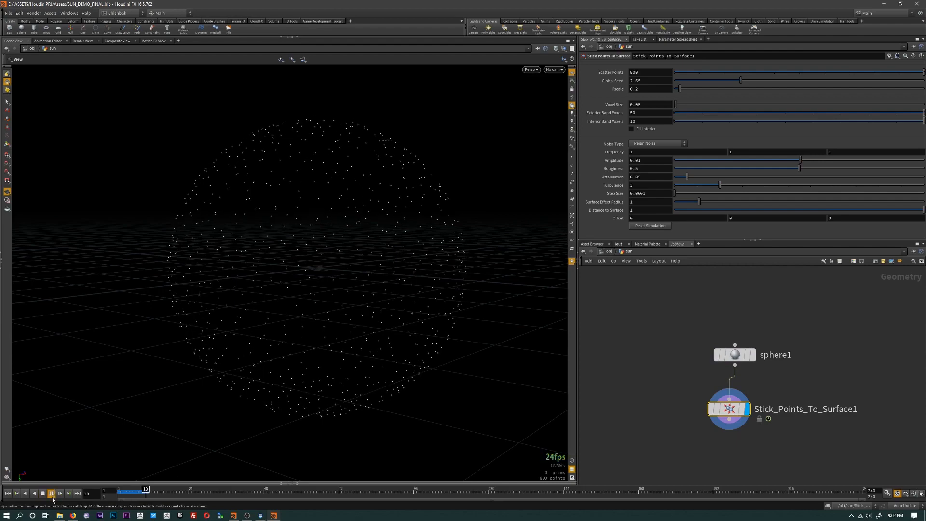
{"action": "left_click_drag", "start_coordinate": [328, 323], "coordinate": [426, 326]}
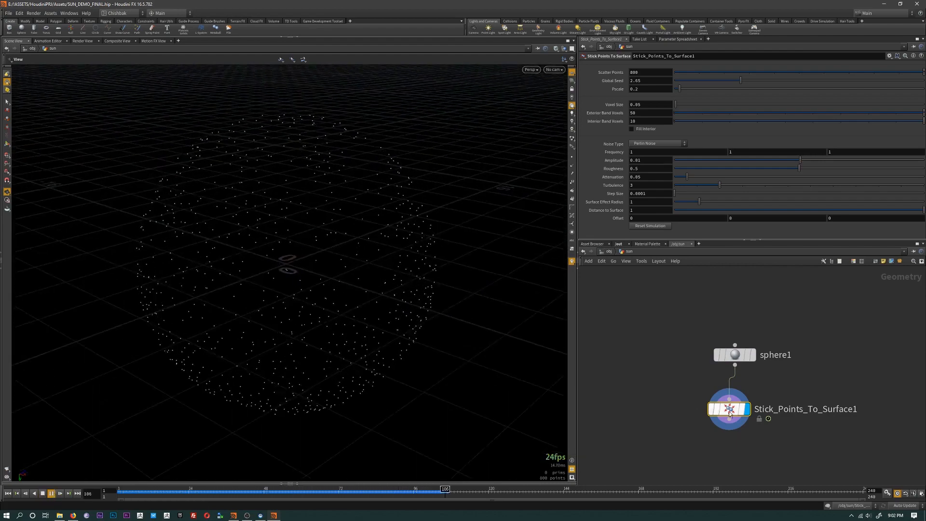
- Examine the points moving over the sphere from several angles, and return the timeline to frame 1
{"action": "left_click_drag", "start_coordinate": [402, 356], "coordinate": [369, 315]}
{"action": "middle_click_drag", "start_coordinate": [369, 316], "coordinate": [376, 298]}
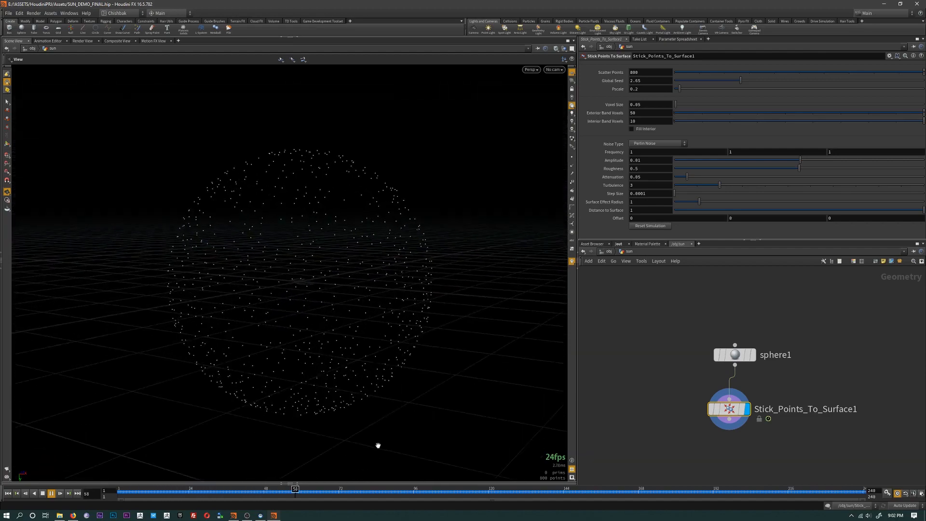
{"action": "mouse_move", "coordinate": [308, 493]}
{"action": "left_mouse_down"}
{"action": "mouse_move", "coordinate": [148, 505]}
{"action": "mouse_move", "coordinate": [574, 511]}
{"action": "mouse_move", "coordinate": [121, 515]}
{"action": "left_mouse_up"}
{"action": "middle_click_drag", "start_coordinate": [434, 239], "coordinate": [443, 253]}
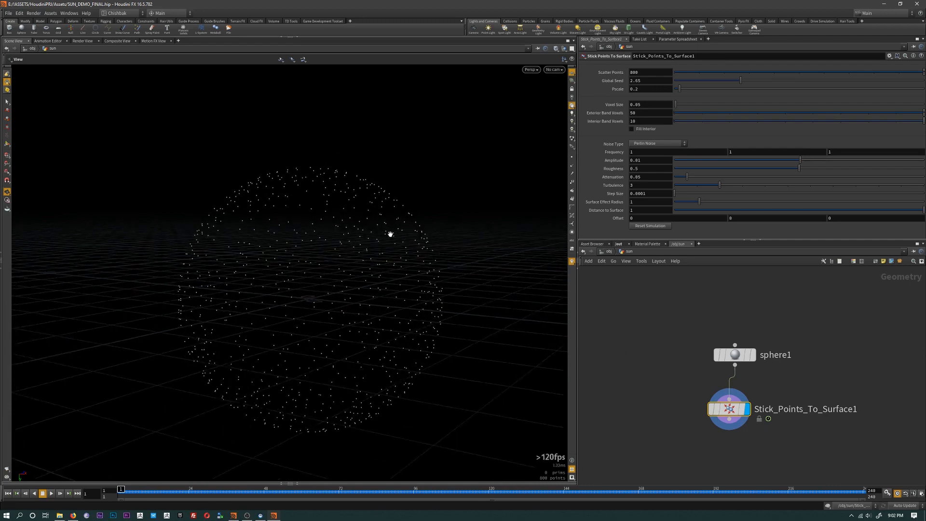
{"action": "left_click_drag", "start_coordinate": [390, 233], "coordinate": [407, 283]}
{"action": "middle_click_drag", "start_coordinate": [407, 283], "coordinate": [369, 263]}
{"action": "right_click_drag", "start_coordinate": [290, 264], "coordinate": [527, 146]}
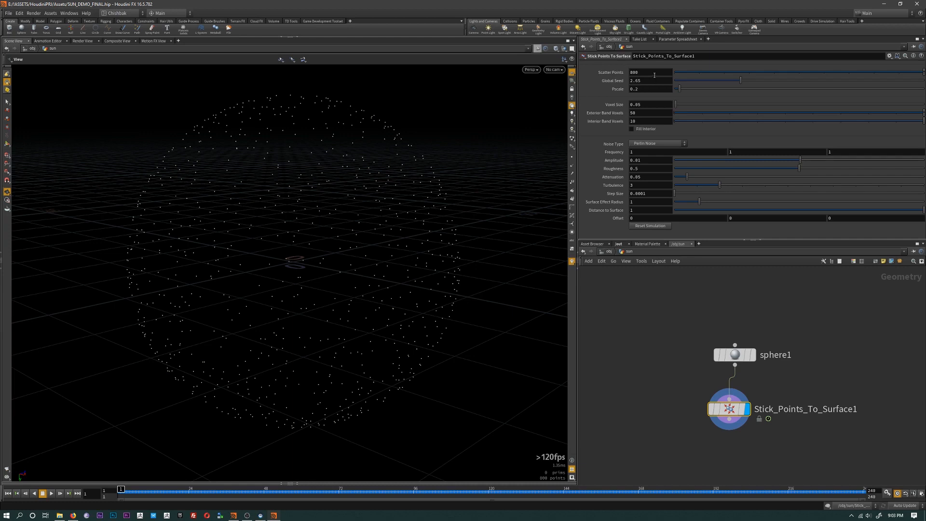
- Set Scatter Points to 150 on Stick_Points_To_Surface1 and play back the sparser point simulation
{"action": "left_click", "coordinate": [644, 73]}
{"action": "type", "text": "150"}
{"action": "key", "text": "Return"}
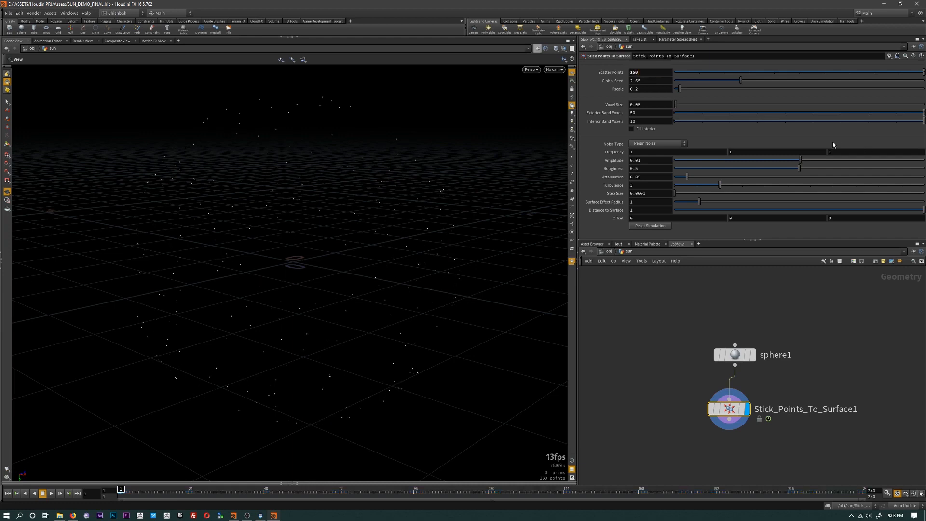
{"action": "left_click_drag", "start_coordinate": [445, 235], "coordinate": [380, 278]}
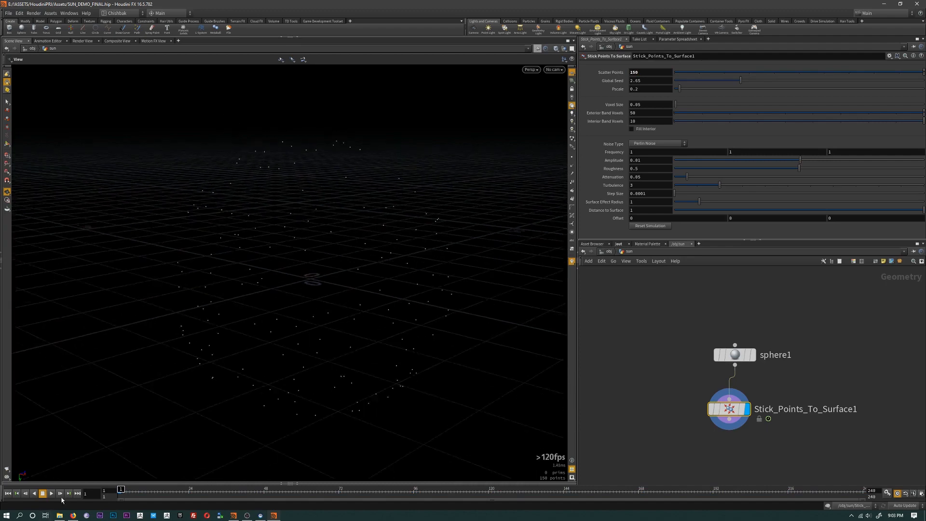
{"action": "key", "text": "Up"}
{"action": "left_click_drag", "start_coordinate": [339, 343], "coordinate": [519, 217]}
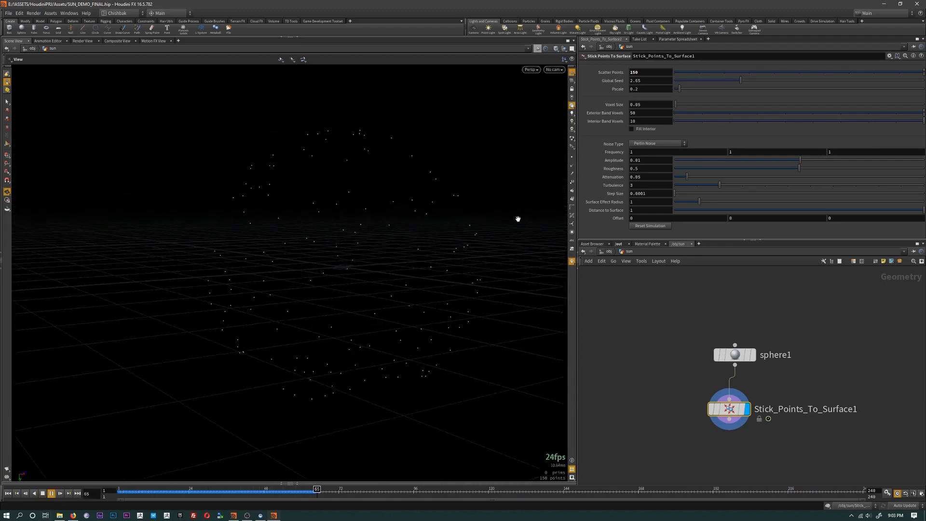
- Show the point numbers to follow the points during playback, return to frame 1, and hide the numbers again
{"action": "left_click", "coordinate": [572, 181]}
{"action": "left_click_drag", "start_coordinate": [385, 276], "coordinate": [378, 291]}
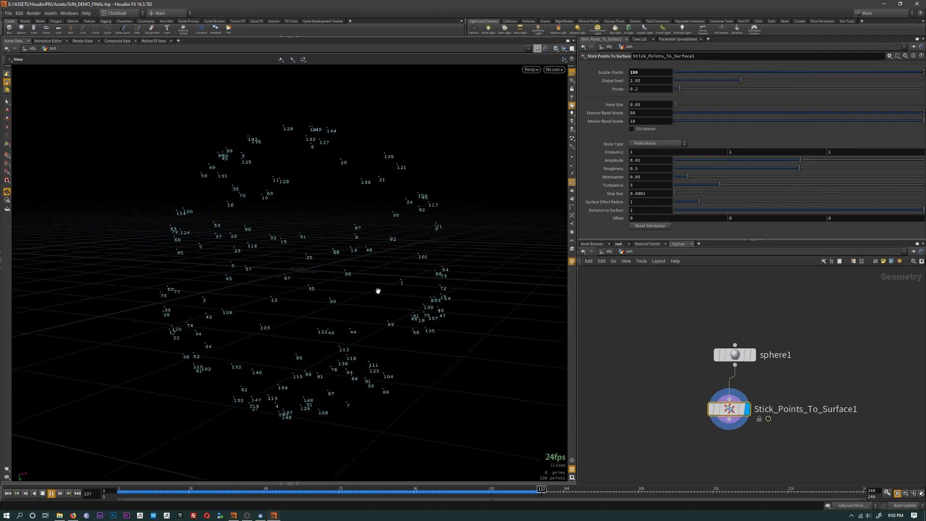
{"action": "left_click_drag", "start_coordinate": [461, 368], "coordinate": [479, 326]}
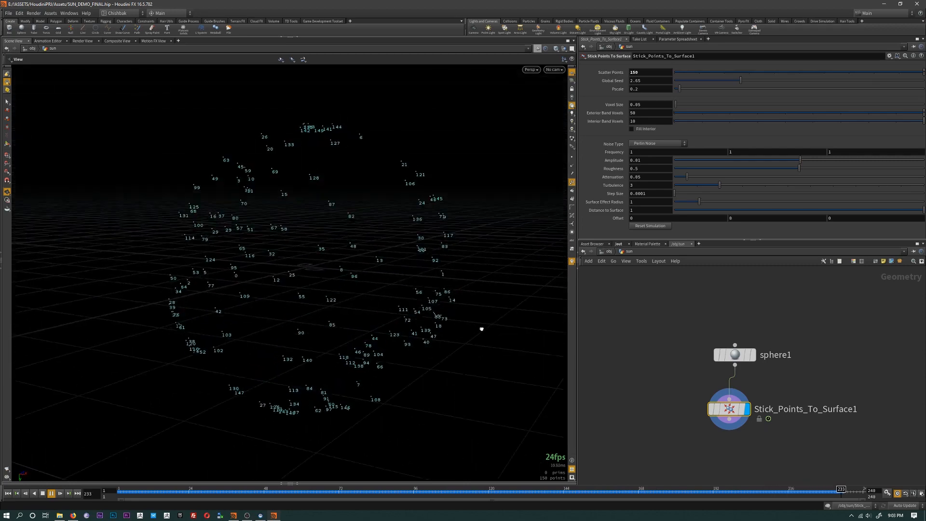
{"action": "left_click_drag", "start_coordinate": [252, 493], "coordinate": [119, 492]}
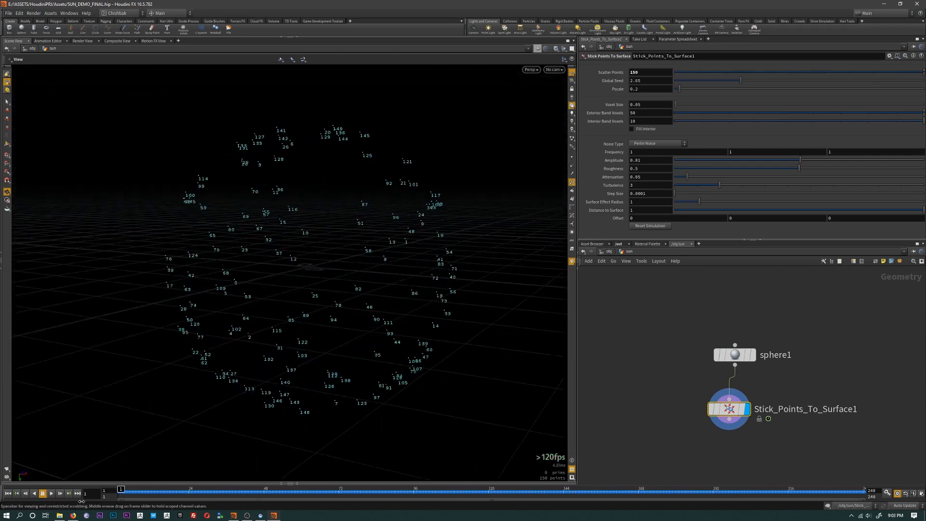
{"action": "left_click_drag", "start_coordinate": [407, 365], "coordinate": [427, 374]}
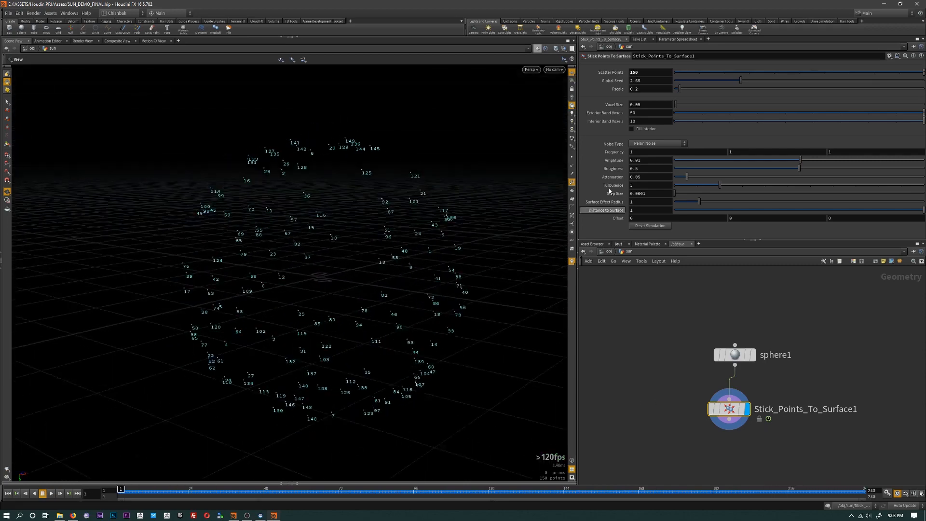
{"action": "left_click", "coordinate": [572, 185]}
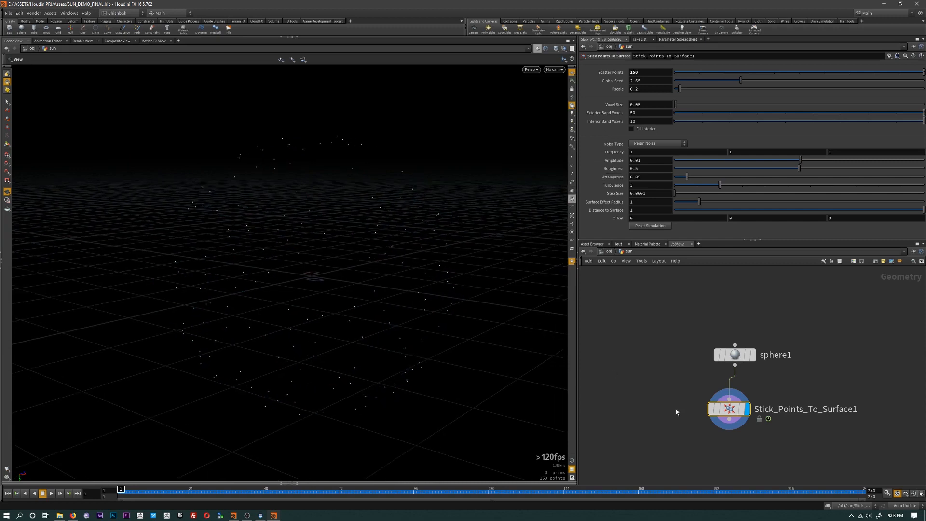
- Add a Magnetic Field Asset node and place it directly below Stick_Points_To_Surface1
{"action": "middle_click_drag", "start_coordinate": [708, 459], "coordinate": [695, 421]}
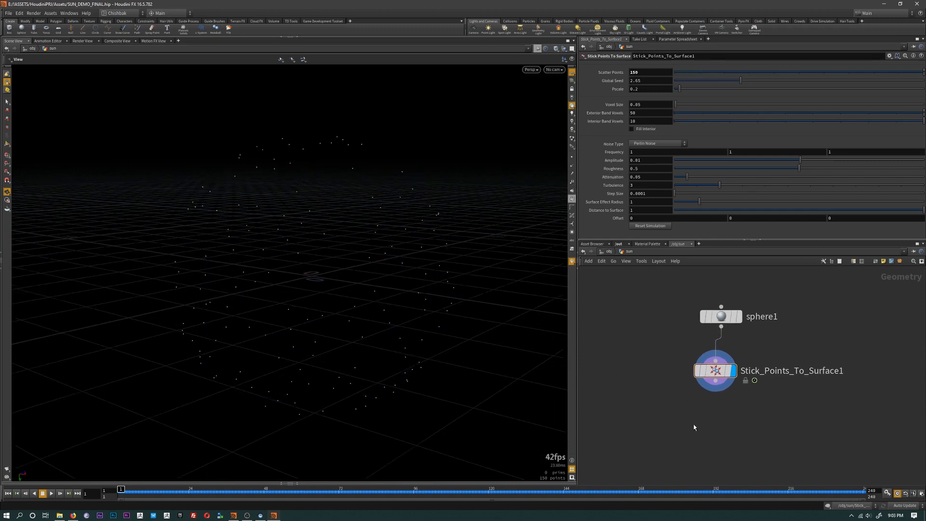
{"action": "key", "text": "Tab"}
{"action": "type", "text": "MAGN"}
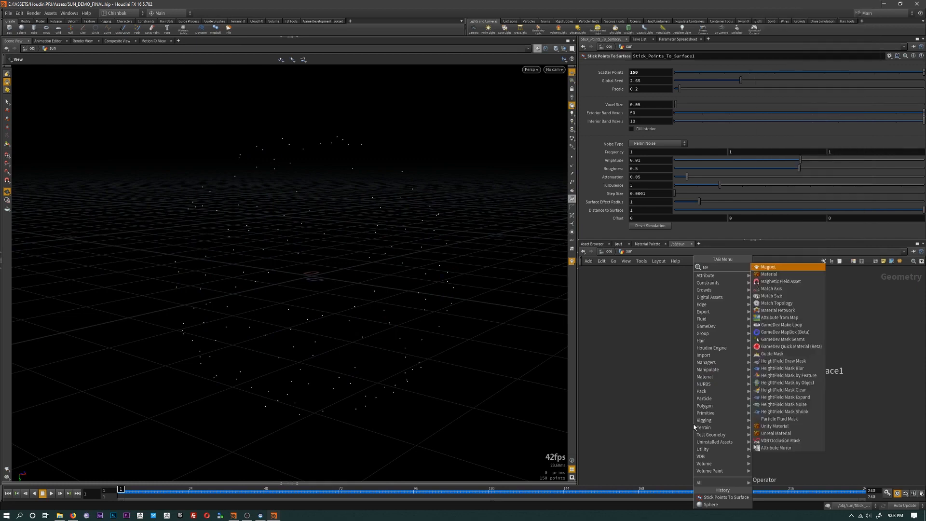
{"action": "key", "text": "Down"}
{"action": "key", "text": "Return"}
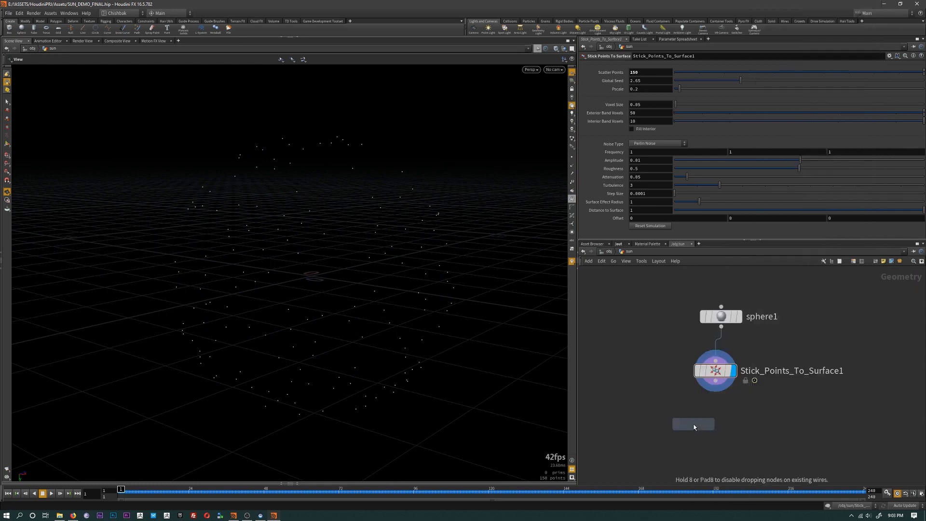
{"action": "left_click", "coordinate": [693, 424]}
{"action": "left_click_drag", "start_coordinate": [694, 425], "coordinate": [715, 429]}
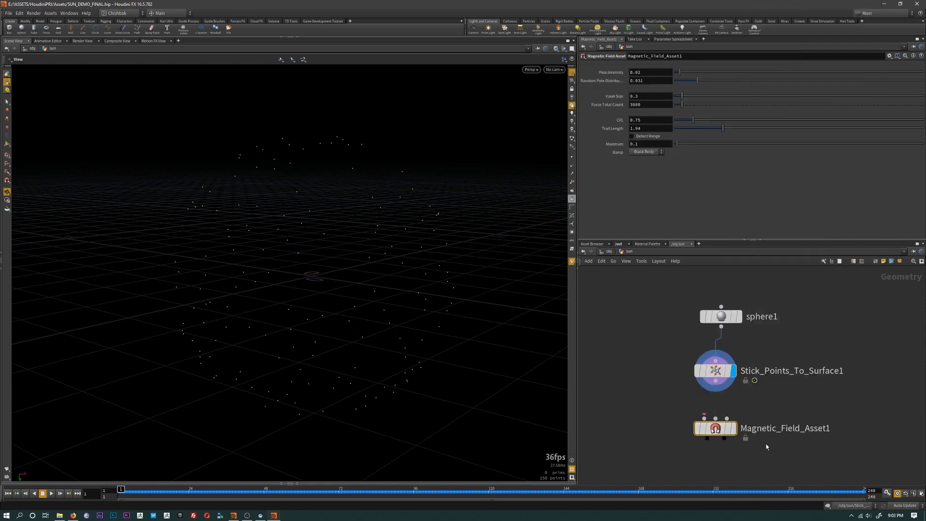
- Check the inputs of Magnetic_Field_Asset1, examine the attribwrangle1 code inside it, and return to the sun network
{"action": "scroll", "coordinate": [737, 415], "scroll_direction": "up", "scroll_amount": 2}
{"action": "scroll", "coordinate": [747, 410], "scroll_direction": "down", "scroll_amount": 2}
{"action": "scroll", "coordinate": [758, 401], "scroll_direction": "up", "scroll_amount": 2}
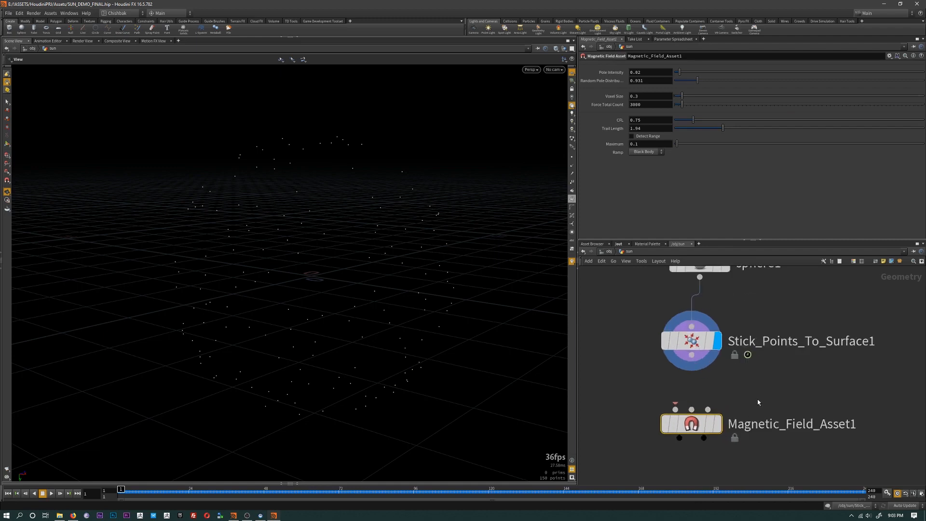
{"action": "middle_click_drag", "start_coordinate": [757, 402], "coordinate": [765, 416]}
{"action": "mouse_move", "coordinate": [679, 425]}
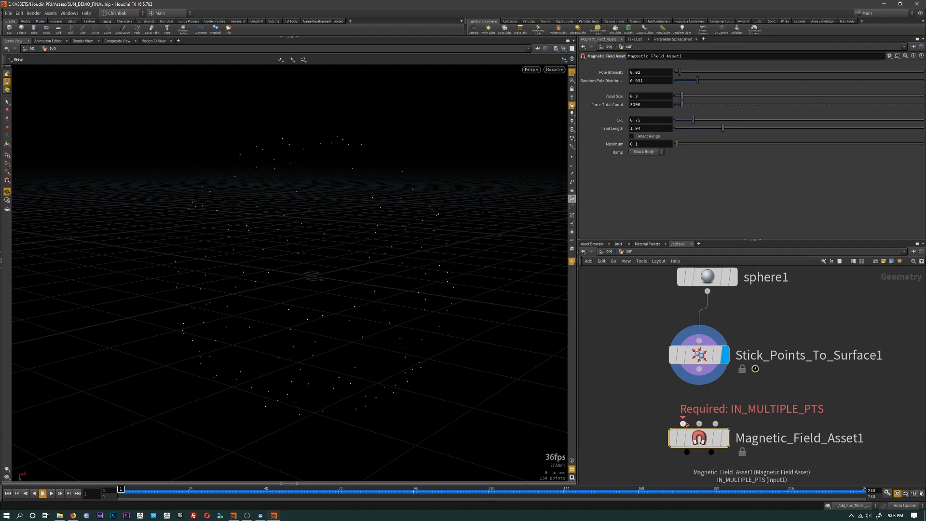
{"action": "mouse_move", "coordinate": [693, 443]}
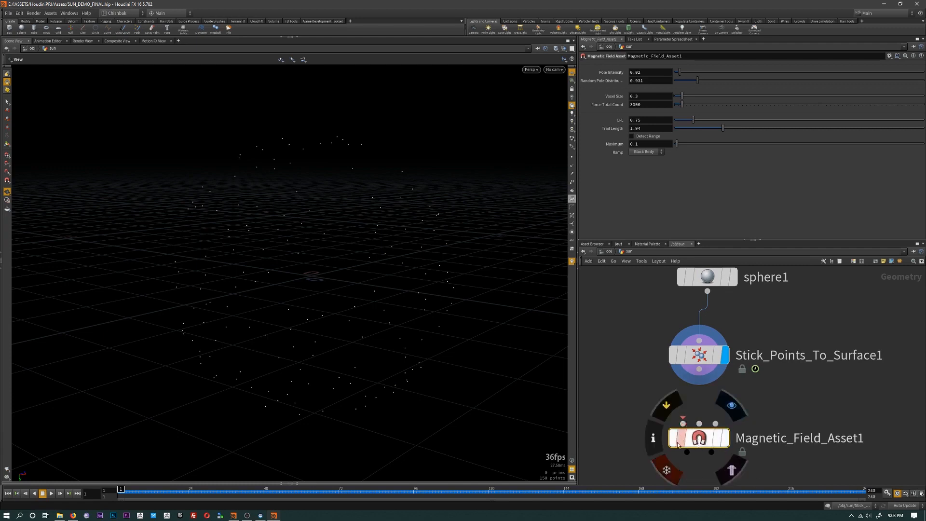
{"action": "double_click", "coordinate": [698, 439]}
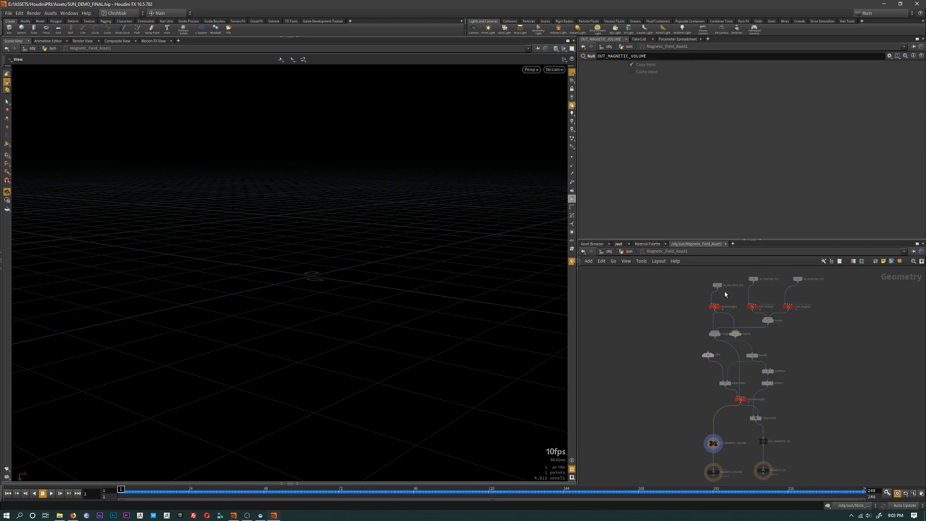
{"action": "scroll", "coordinate": [738, 370], "scroll_direction": "up", "scroll_amount": 5}
{"action": "middle_click_drag", "start_coordinate": [738, 337], "coordinate": [739, 519]}
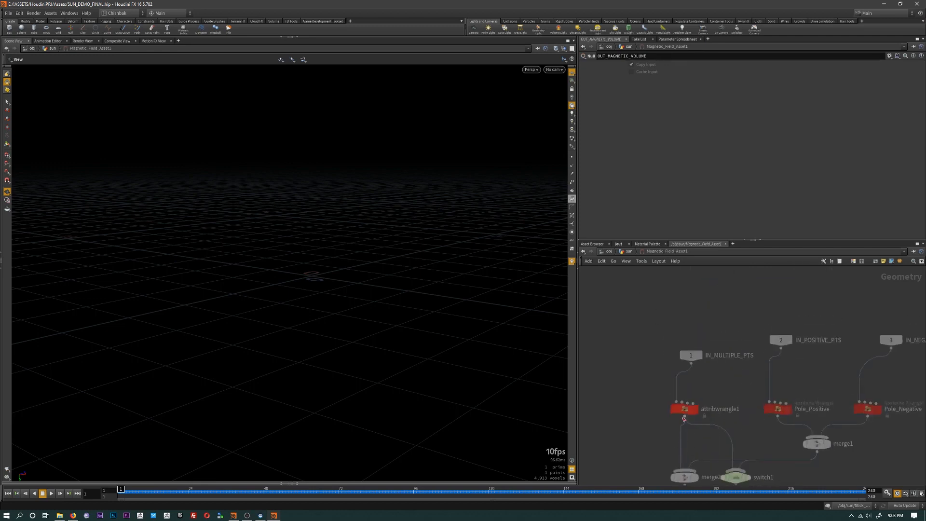
{"action": "left_click", "coordinate": [684, 410]}
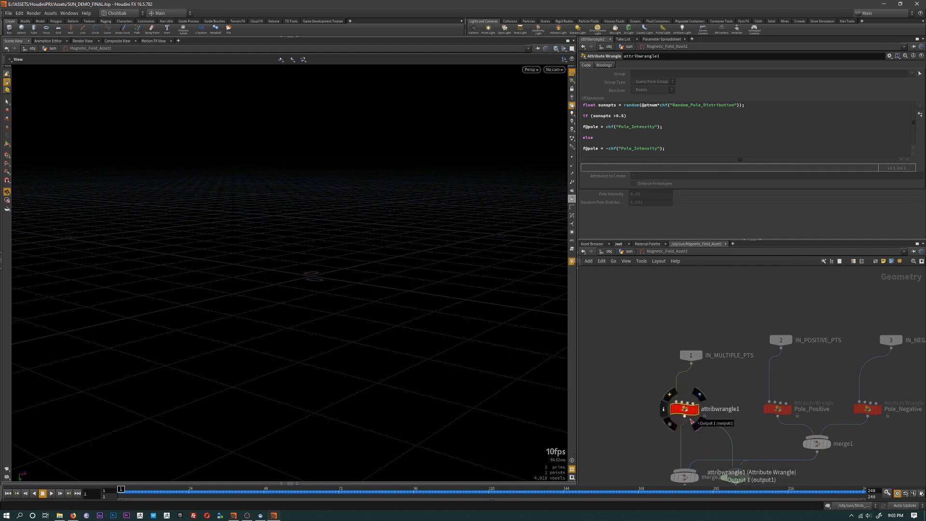
{"action": "left_click", "coordinate": [629, 252]}
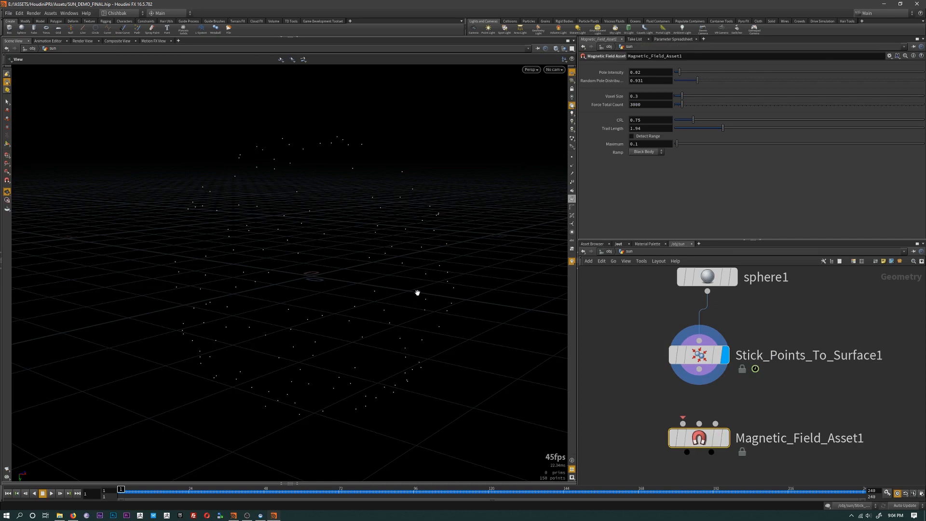
- Wire Stick_Points_To_Surface1 into the first input of Magnetic_Field_Asset1 and display the magnetic field node
{"action": "middle_click_drag", "start_coordinate": [662, 392], "coordinate": [675, 376]}
{"action": "left_click_drag", "start_coordinate": [712, 352], "coordinate": [695, 406]}
{"action": "left_click", "coordinate": [739, 423]}
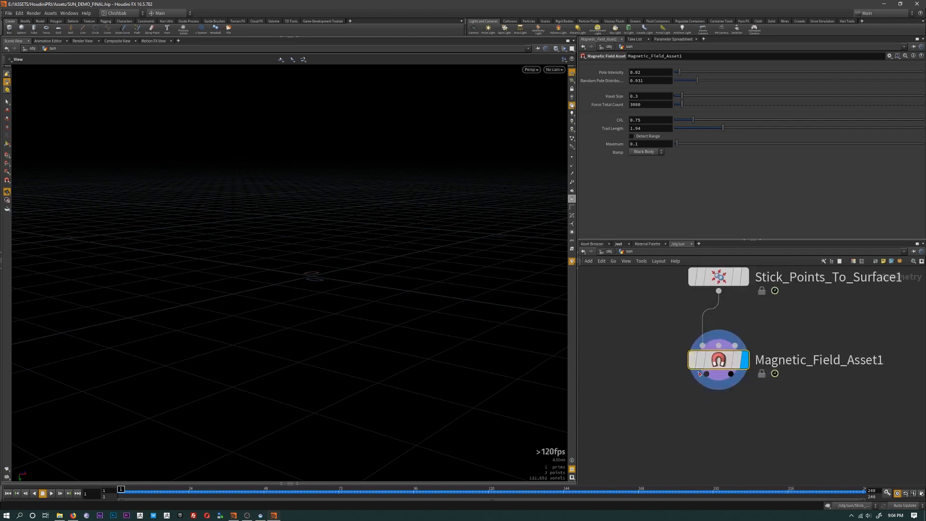
- Attach a Null to the magnetic volume output of Magnetic_Field_Asset1, name it VDB_VOLUME and offset it below the asset
{"action": "middle_click_drag", "start_coordinate": [720, 394], "coordinate": [715, 373]}
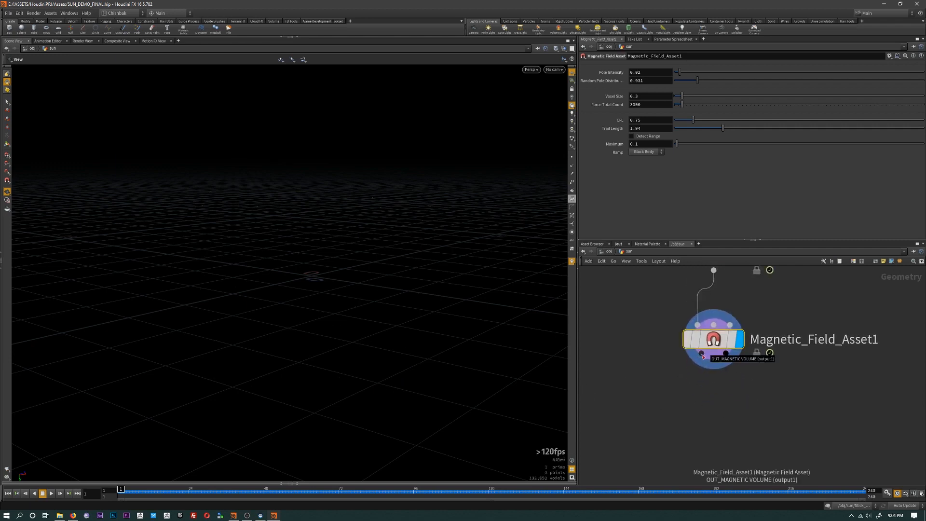
{"action": "left_click", "coordinate": [702, 356]}
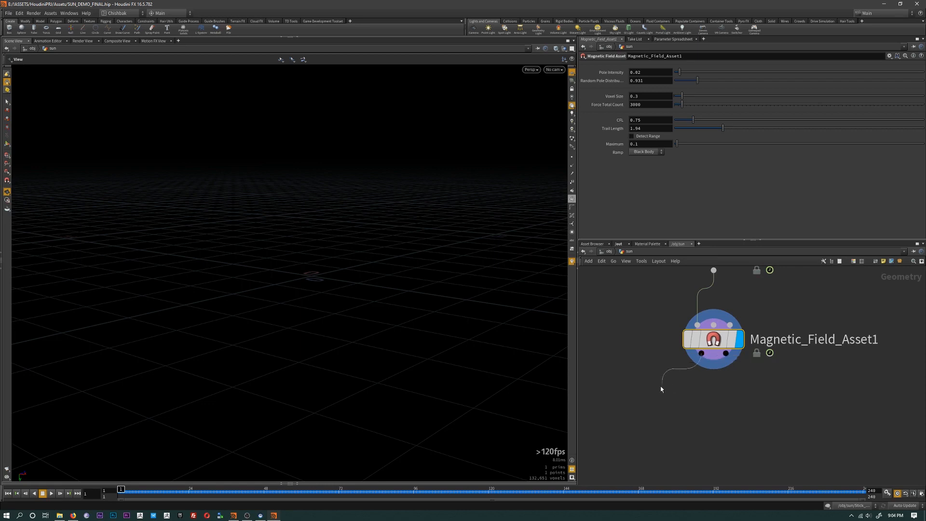
{"action": "key", "text": "Tab"}
{"action": "type", "text": "null"}
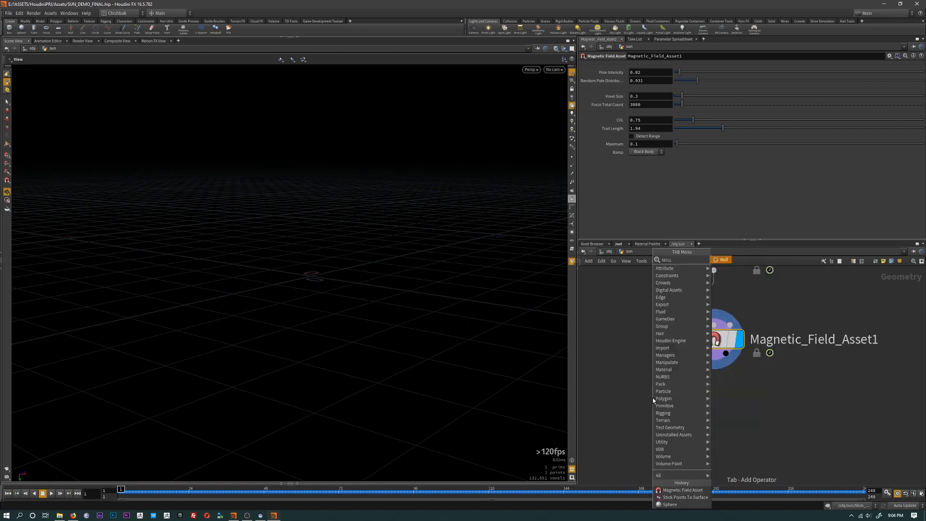
{"action": "key", "text": "Return"}
{"action": "double_click", "coordinate": [694, 405]}
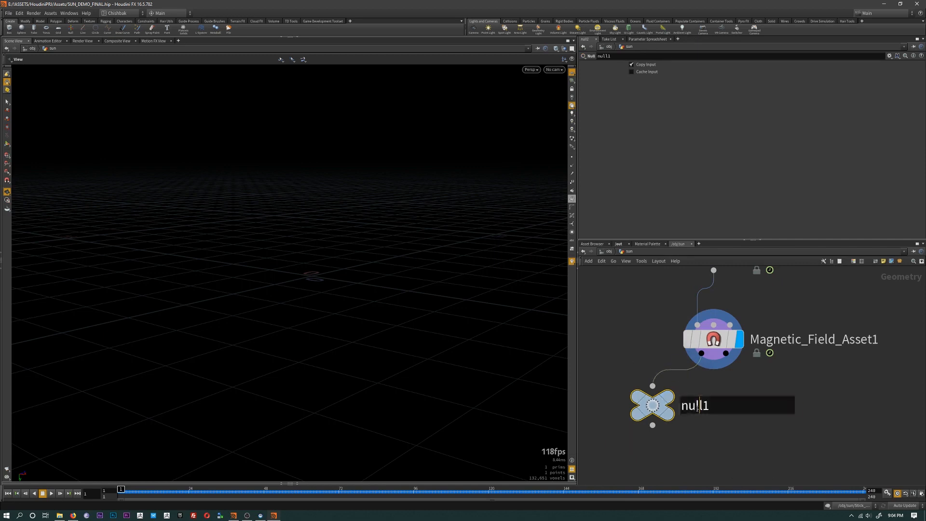
{"action": "type", "text": "VDB"}
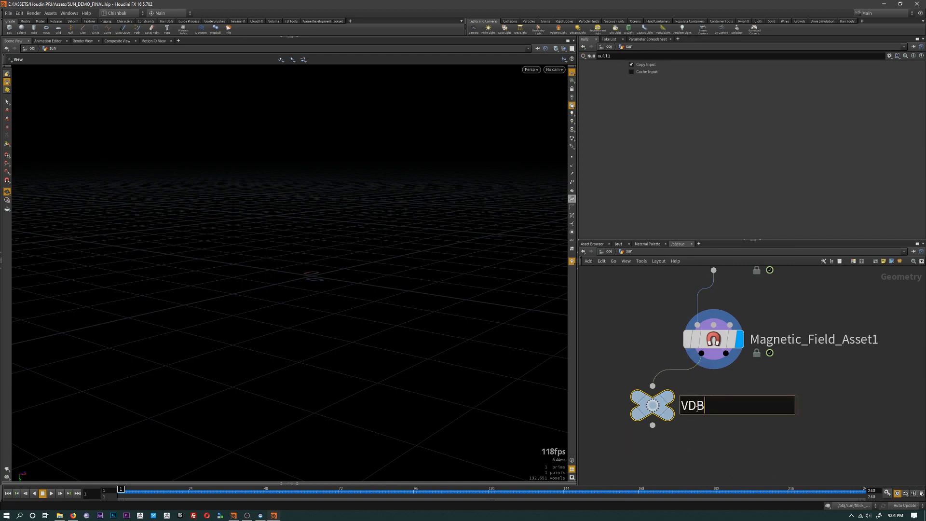
{"action": "type", "text": "_VOLUME"}
{"action": "key", "text": "Return"}
{"action": "left_click_drag", "start_coordinate": [697, 411], "coordinate": [675, 421]}
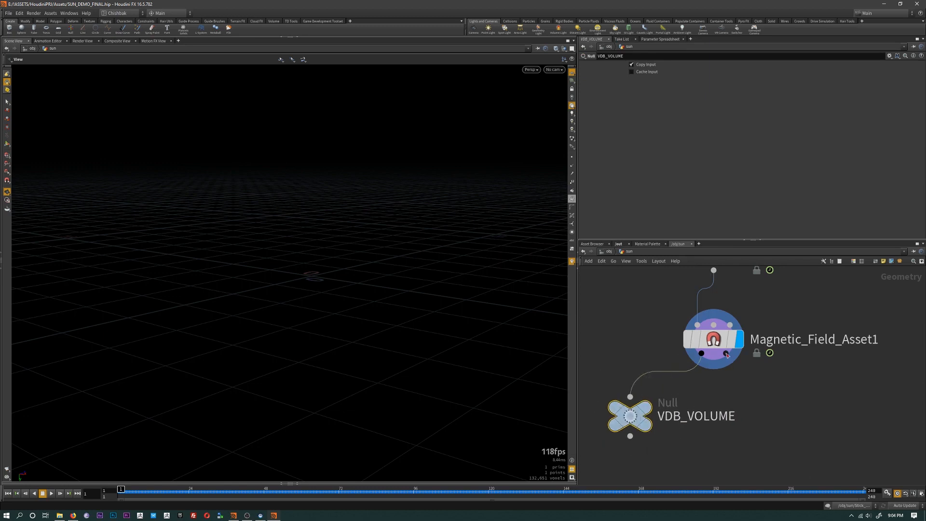
- Attach another Null node to the second output of Magnetic_Field_Asset1
{"action": "left_click", "coordinate": [726, 354]}
{"action": "key", "text": "Tab"}
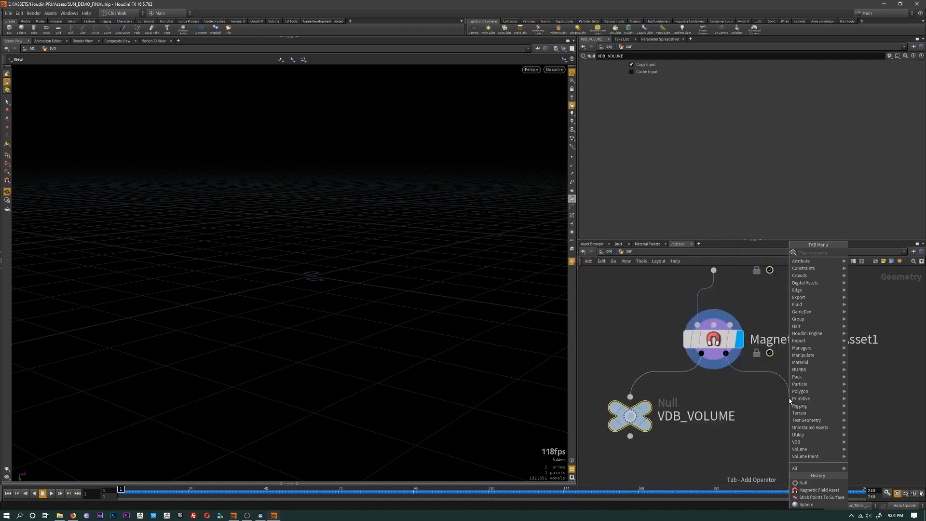
{"action": "type", "text": "null"}
{"action": "key", "text": "Return"}
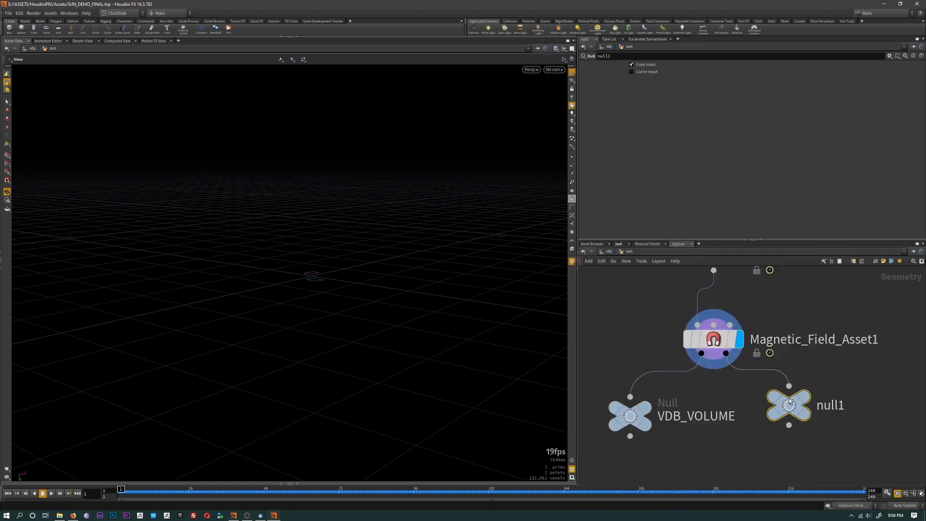
- Rename the null on the second output of Magnetic_Field_Asset1 as Visualize_magnetd
{"action": "double_click", "coordinate": [821, 404]}
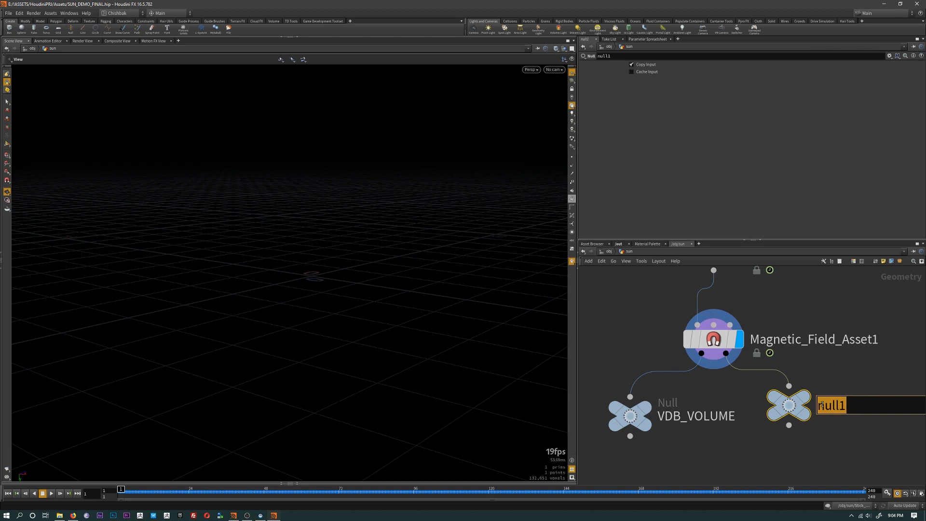
{"action": "type", "text": "VISUALIZE"}
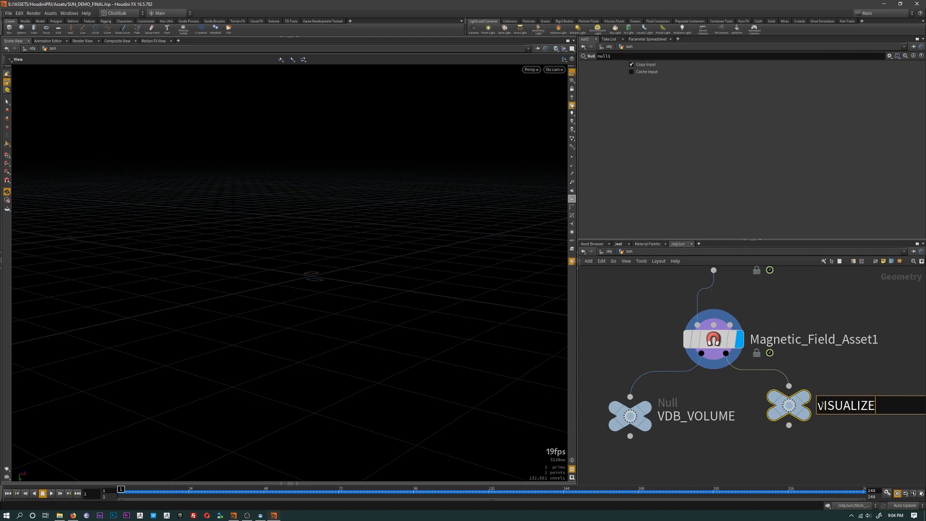
{"action": "key", "text": "BackSpace"}
{"action": "key", "text": "BackSpace"}
{"action": "key", "text": "BackSpace"}
{"action": "key", "text": "BackSpace"}
{"action": "key", "text": "BackSpace"}
{"action": "key", "text": "BackSpace"}
{"action": "key", "text": "BackSpace"}
{"action": "key", "text": "BackSpace"}
{"action": "key", "text": "BackSpace"}
{"action": "type", "text": "Visualiz"}
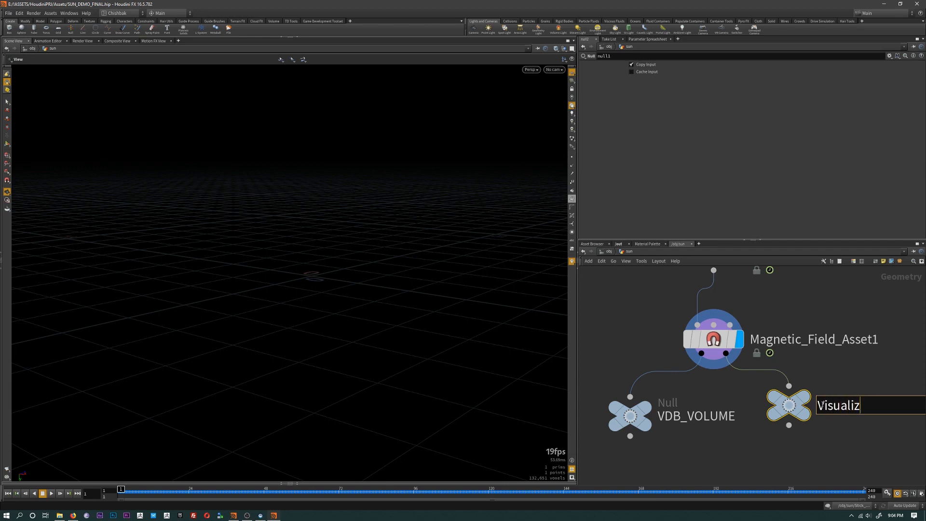
{"action": "type", "text": "e_magnetd"}
{"action": "key", "text": "Return"}
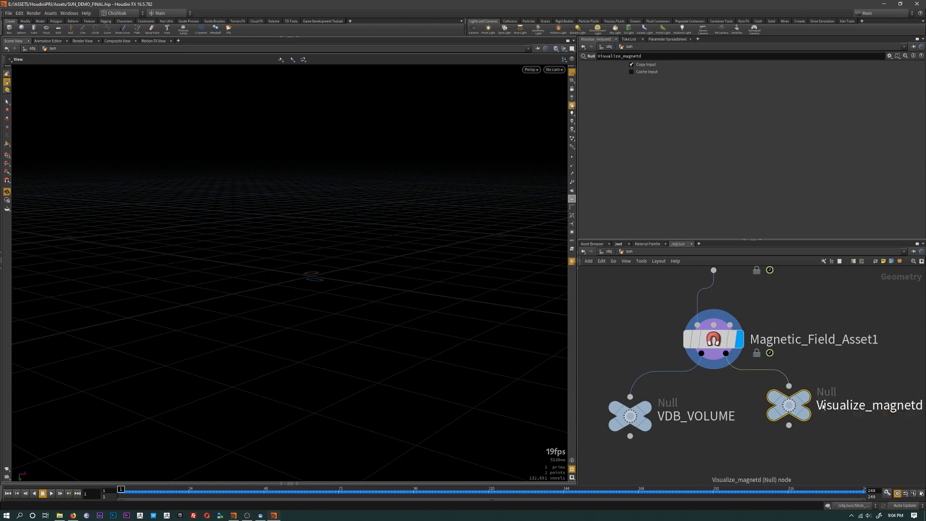
- Correct the name of the null on the second output of Magnetic_Field_Asset1 to Visualize_magnets and display that null
{"action": "scroll", "coordinate": [864, 405], "scroll_direction": "down", "scroll_amount": 1}
{"action": "middle_click_drag", "start_coordinate": [847, 392], "coordinate": [816, 393]}
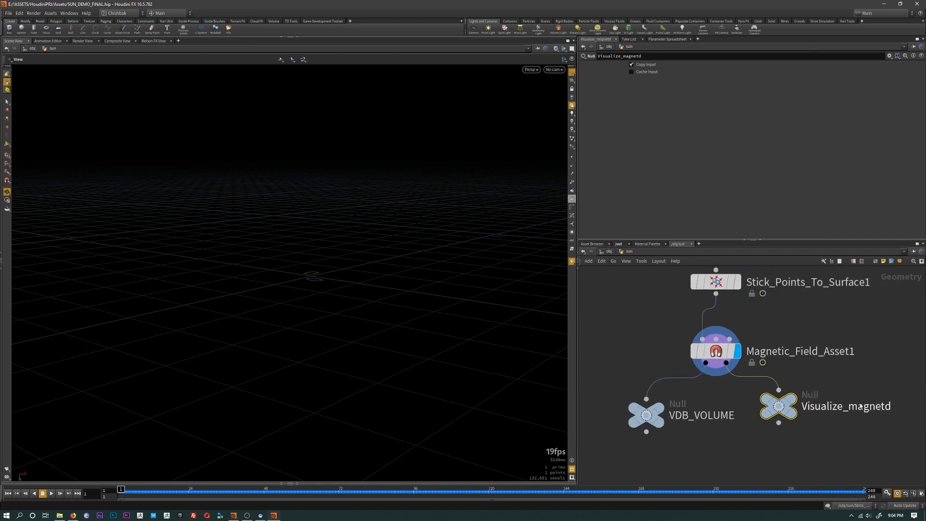
{"action": "left_click", "coordinate": [882, 406]}
{"action": "left_click_drag", "start_coordinate": [893, 406], "coordinate": [887, 406]}
{"action": "type", "text": "s"}
{"action": "key", "text": "Return"}
{"action": "left_click", "coordinate": [789, 401]}
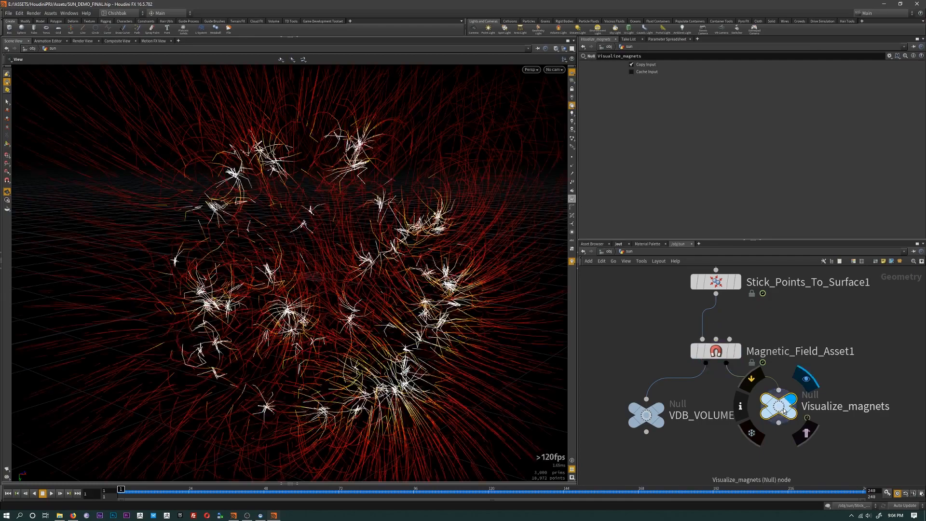
- Set the Random Pole Distribution of Magnetic_Field_Asset1 to 2.54
{"action": "right_click_drag", "start_coordinate": [322, 330], "coordinate": [261, 312]}
{"action": "left_click_drag", "start_coordinate": [261, 311], "coordinate": [209, 285]}
{"action": "left_click_drag", "start_coordinate": [230, 249], "coordinate": [402, 291]}
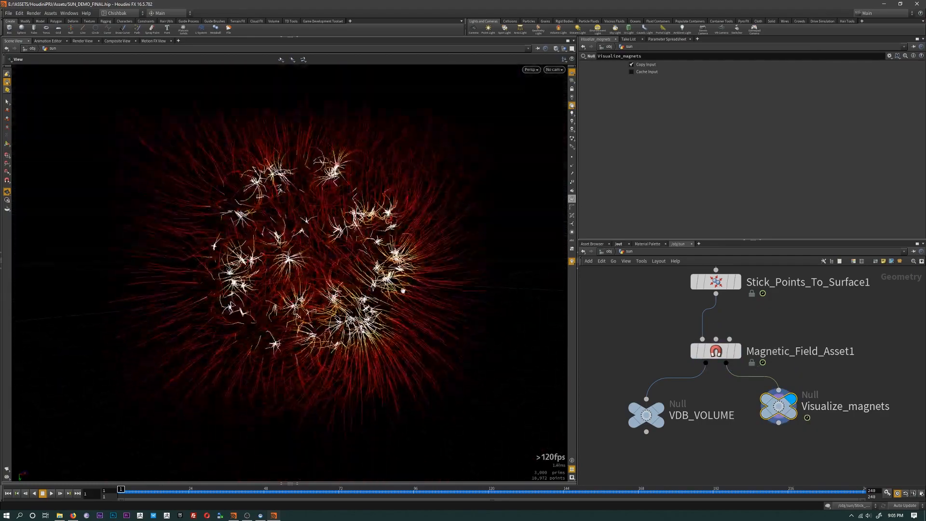
{"action": "left_click_drag", "start_coordinate": [283, 230], "coordinate": [314, 264]}
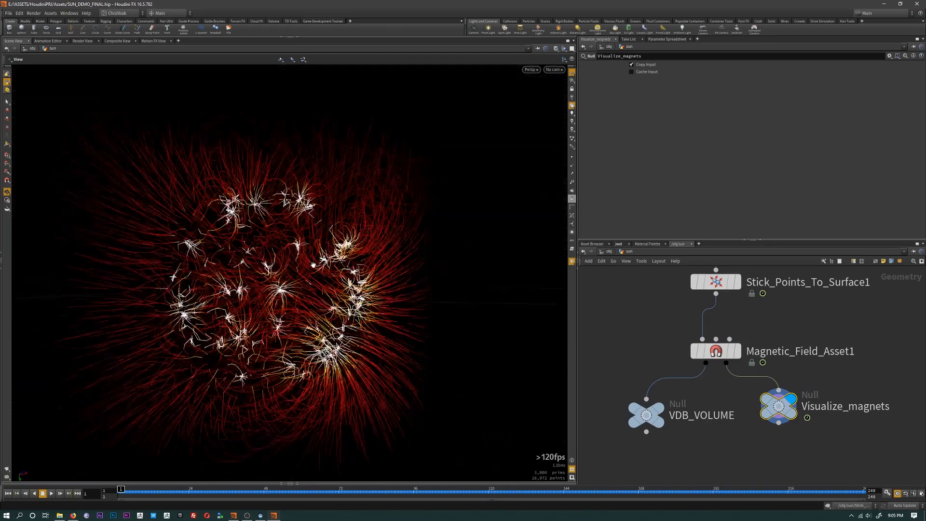
{"action": "middle_click_drag", "start_coordinate": [678, 377], "coordinate": [681, 409]}
{"action": "left_click", "coordinate": [719, 384]}
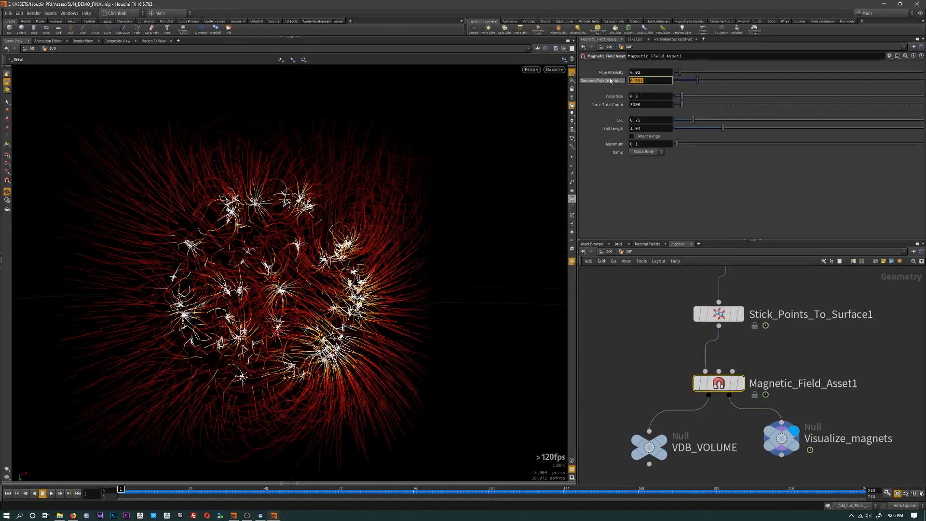
{"action": "left_click_drag", "start_coordinate": [712, 83], "coordinate": [737, 83]}
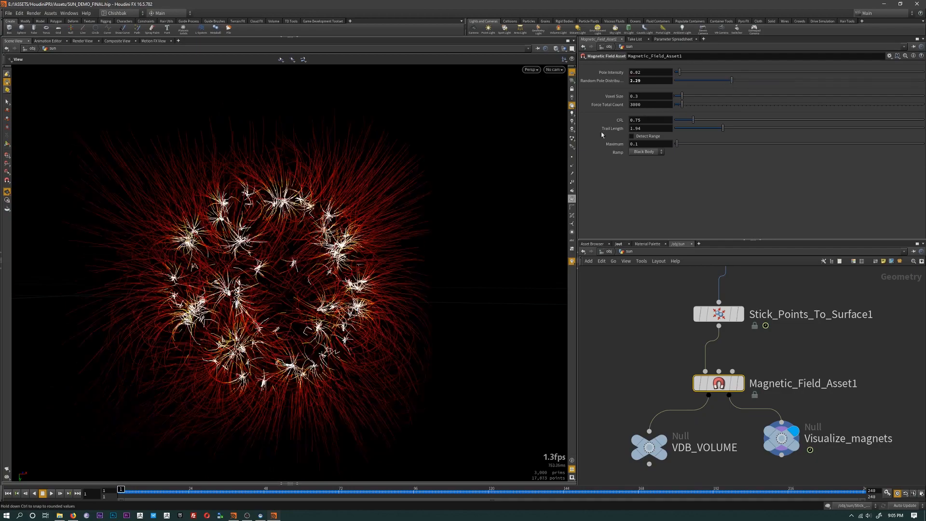
{"action": "key", "text": "ctrl+y"}
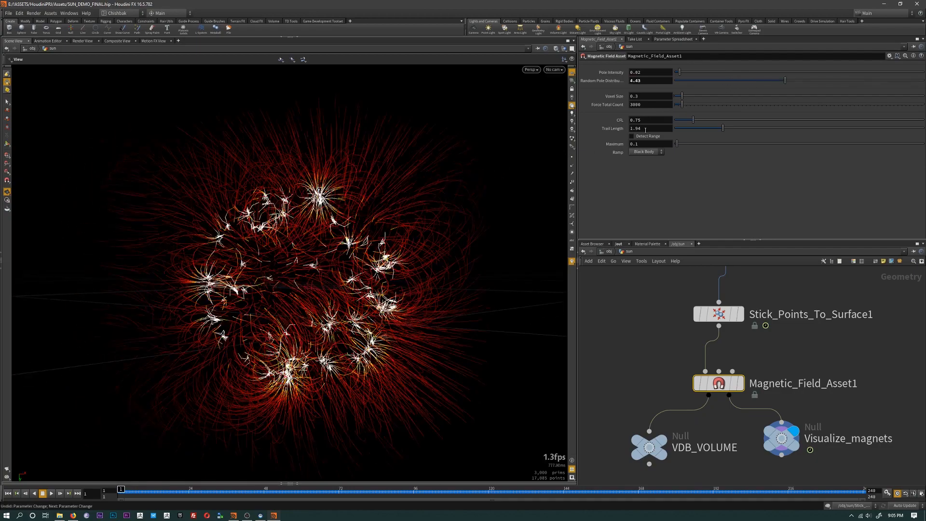
{"action": "key", "text": "ctrl+z"}
- Examine the looping magnetic field lines and bright poles around the sphere from several angles and distances
{"action": "left_click_drag", "start_coordinate": [513, 190], "coordinate": [313, 195]}
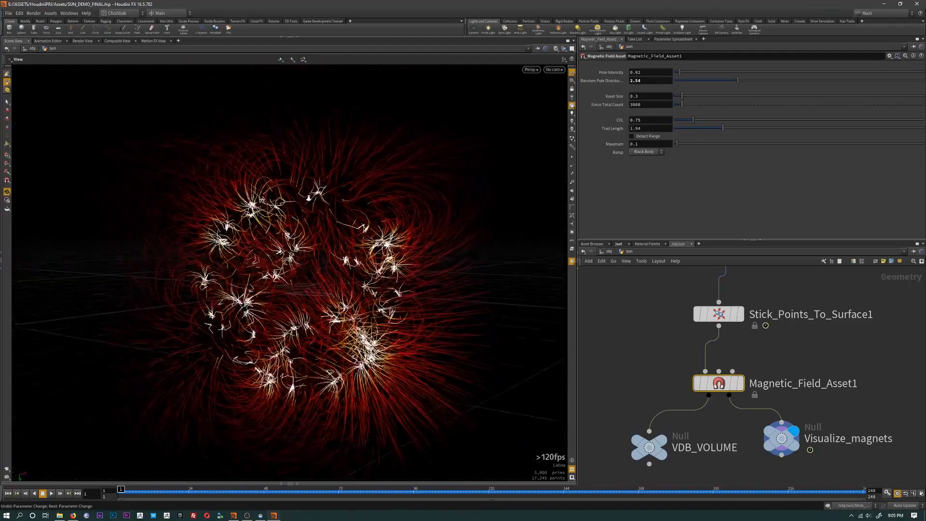
{"action": "right_click_drag", "start_coordinate": [313, 195], "coordinate": [353, 203]}
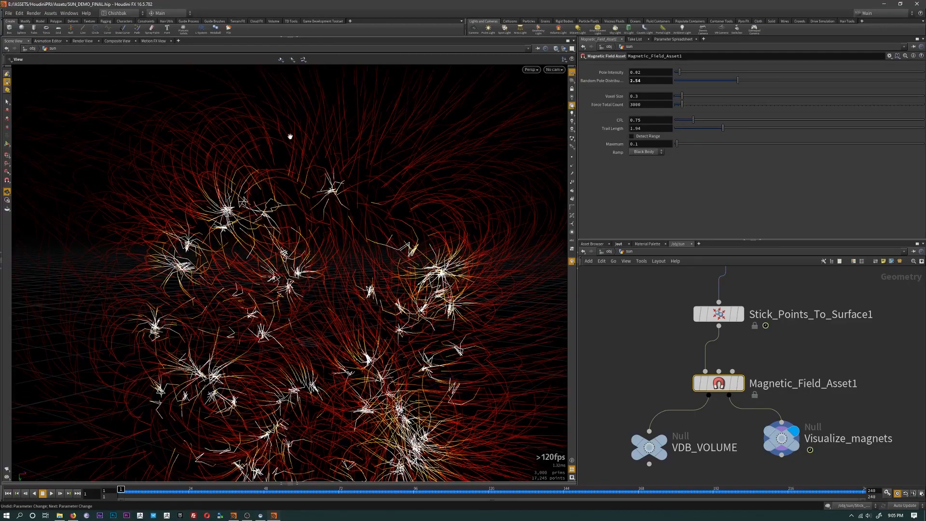
{"action": "left_click_drag", "start_coordinate": [327, 259], "coordinate": [138, 212]}
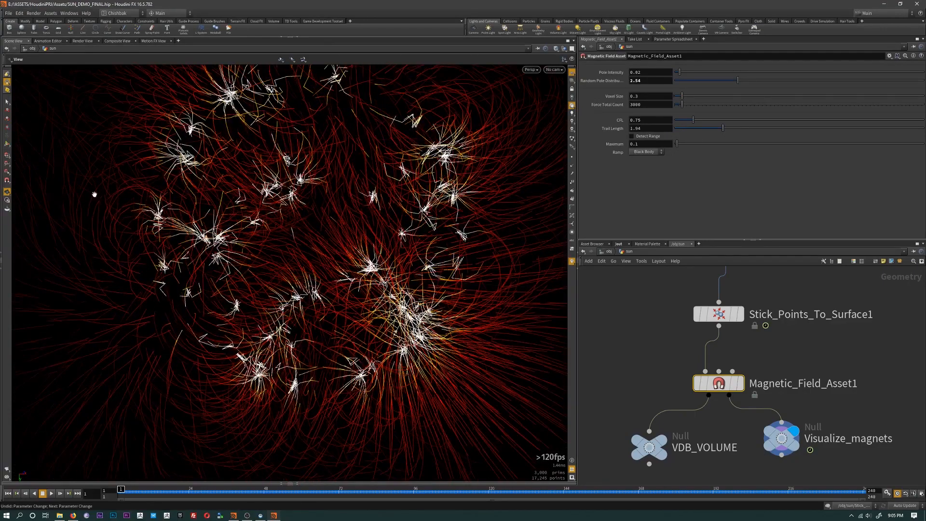
{"action": "left_click_drag", "start_coordinate": [412, 238], "coordinate": [418, 139]}
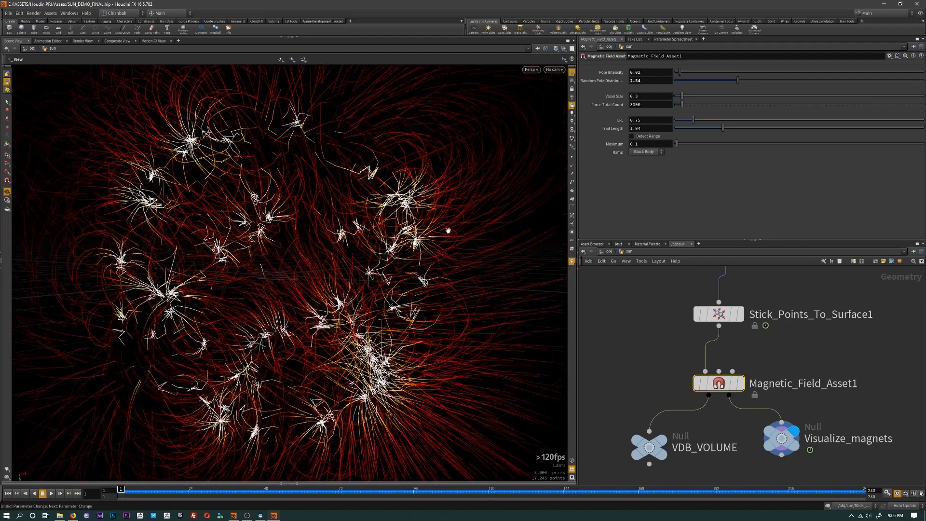
{"action": "left_click_drag", "start_coordinate": [448, 231], "coordinate": [432, 169]}
{"action": "left_click_drag", "start_coordinate": [412, 215], "coordinate": [392, 250]}
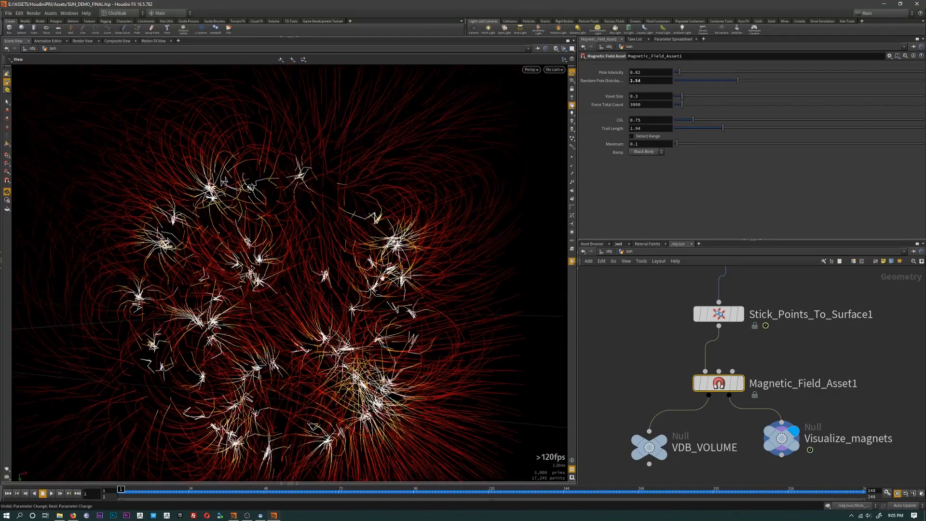
{"action": "left_click_drag", "start_coordinate": [435, 291], "coordinate": [415, 270]}
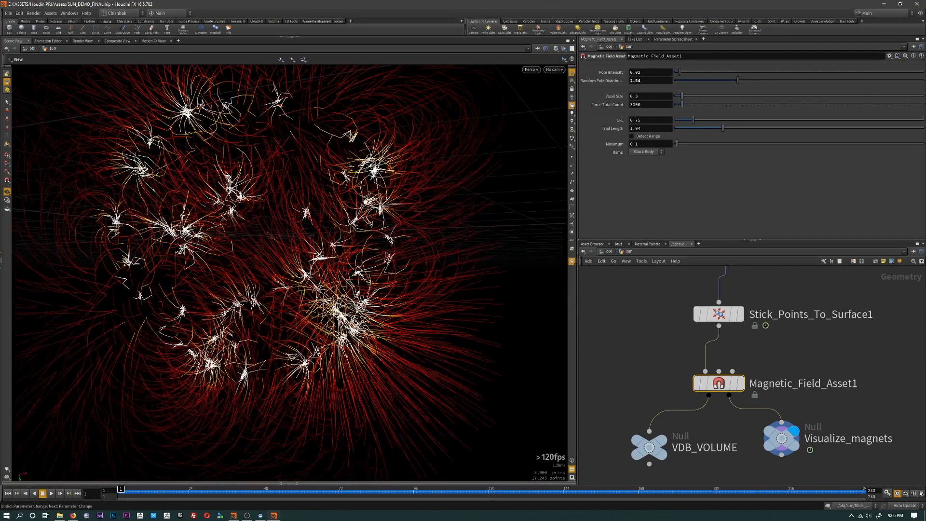
{"action": "left_click_drag", "start_coordinate": [384, 319], "coordinate": [276, 374]}
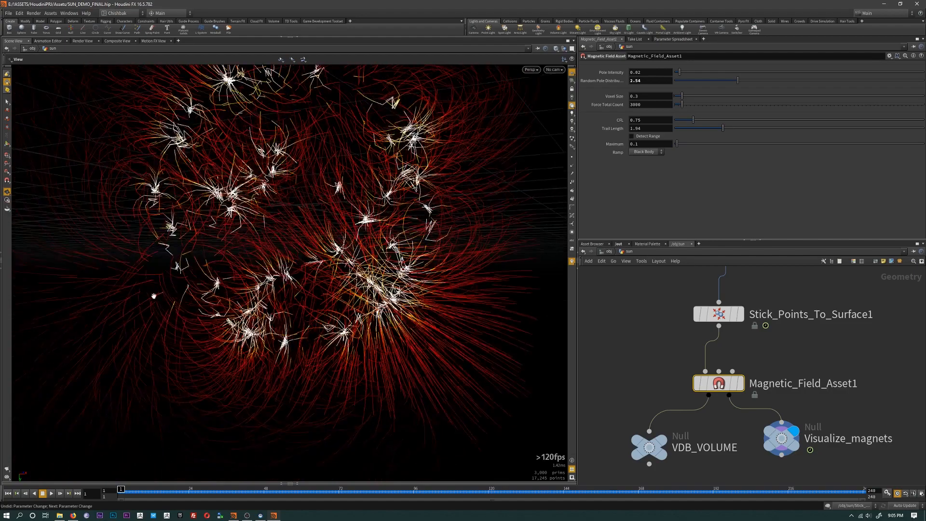
{"action": "scroll", "coordinate": [416, 262], "scroll_direction": "down", "scroll_amount": 3}
{"action": "mouse_move", "coordinate": [416, 261]}
{"action": "left_mouse_down"}
{"action": "mouse_move", "coordinate": [395, 270]}
{"action": "mouse_move", "coordinate": [418, 249]}
{"action": "left_mouse_up"}
- Switch to the browser's NASA Thermonuclear Art sun video as reference for the magnetic loops, and return to the field in Houdini
{"action": "key", "text": "alt+Tab"}
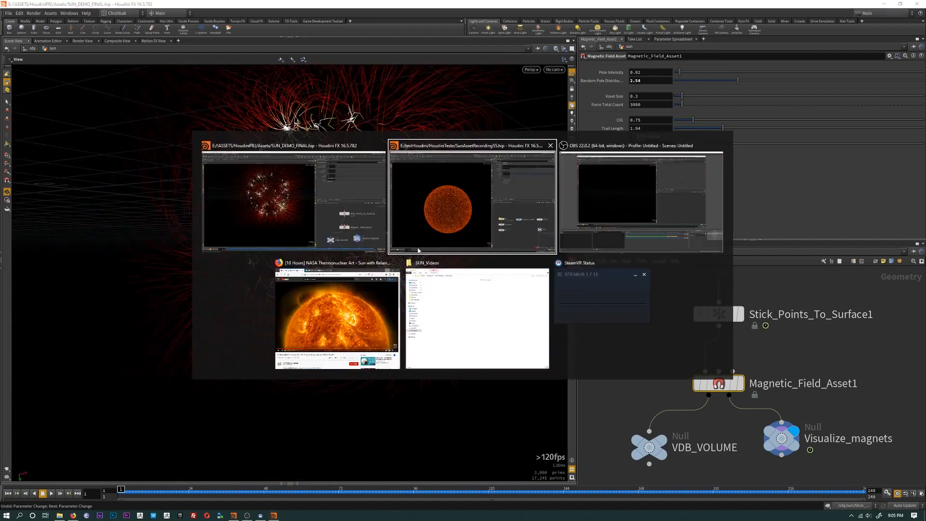
{"action": "key", "text": "alt+Tab"}
{"action": "key", "text": "alt+Tab"}
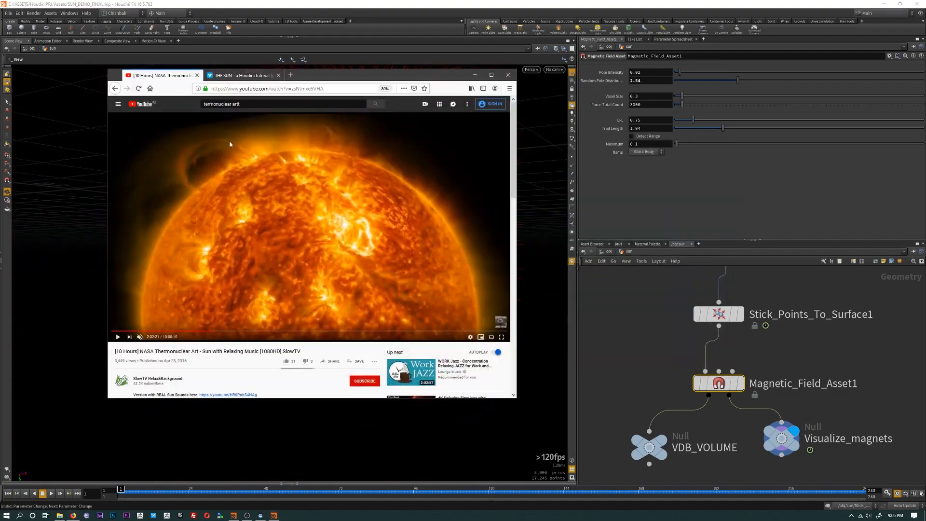
{"action": "left_click", "coordinate": [474, 75]}
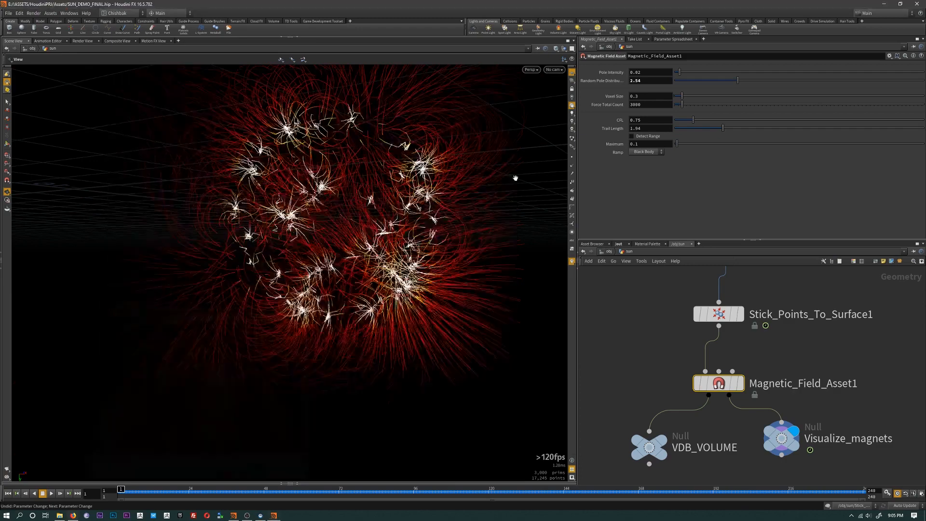
{"action": "left_click_drag", "start_coordinate": [407, 262], "coordinate": [369, 279]}
{"action": "mouse_move", "coordinate": [738, 384]}
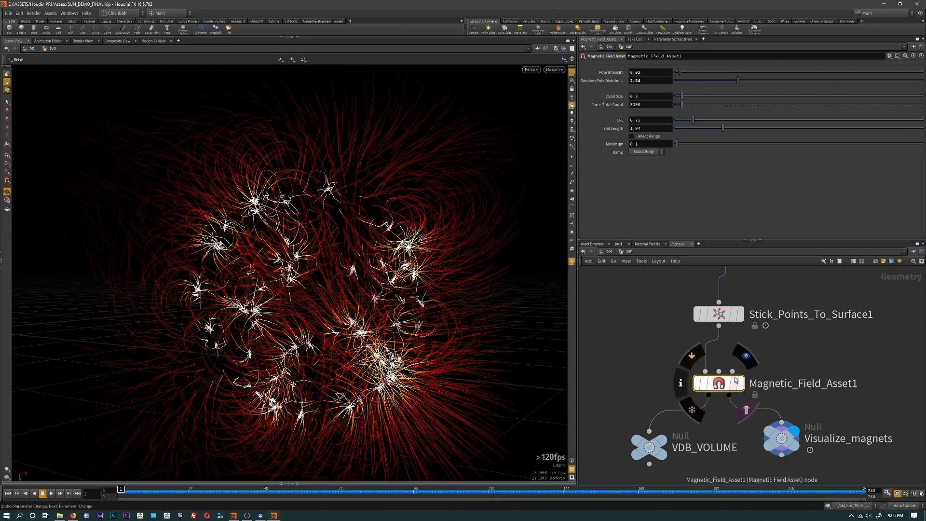
- Display the VDB_VOLUME null, toggle wireframe shading and inspect the volume's bounds
{"action": "middle_click_drag", "start_coordinate": [650, 447], "coordinate": [657, 394]}
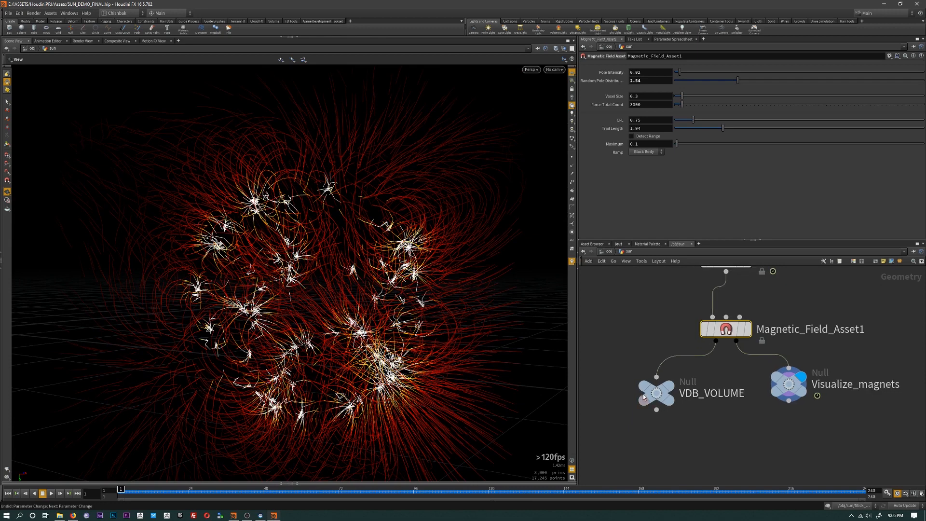
{"action": "left_click", "coordinate": [685, 370]}
{"action": "left_click", "coordinate": [657, 396]}
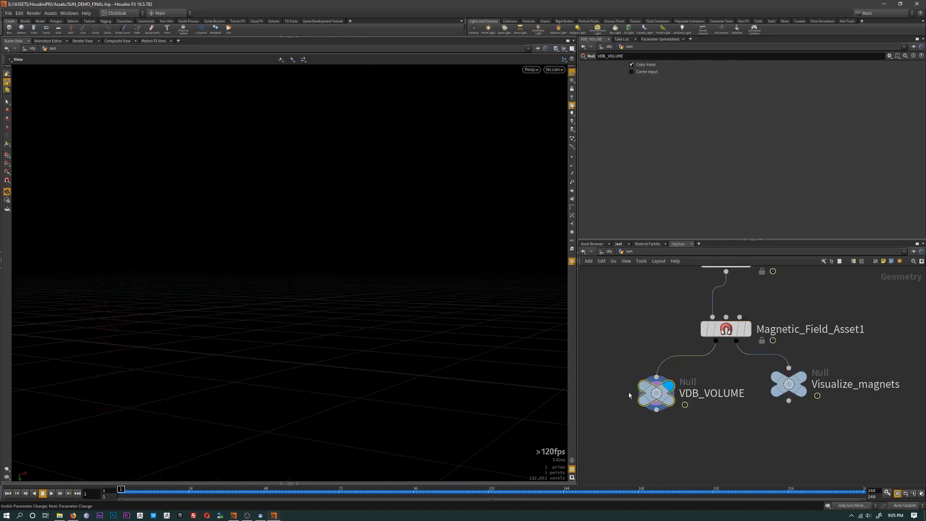
{"action": "key", "text": "w"}
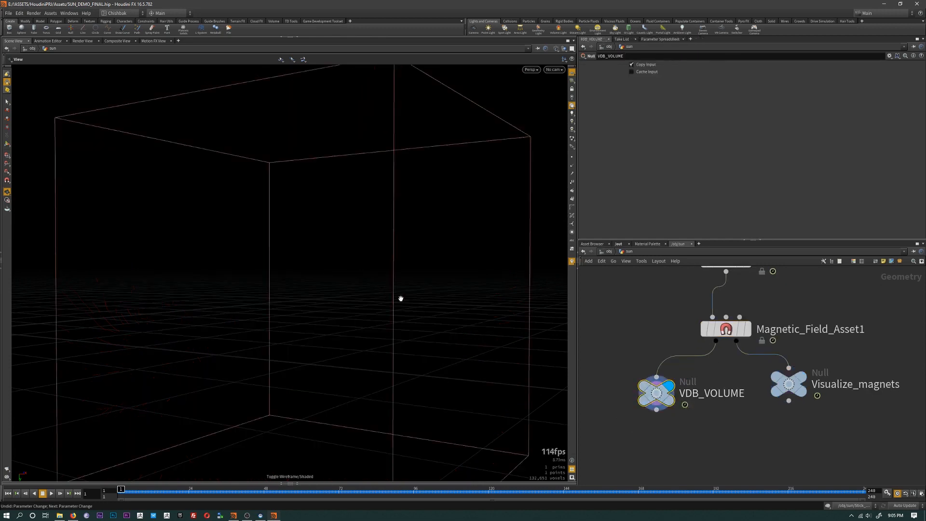
{"action": "mouse_move", "coordinate": [399, 296]}
{"action": "left_mouse_down"}
{"action": "mouse_move", "coordinate": [411, 248]}
{"action": "mouse_move", "coordinate": [374, 248]}
{"action": "mouse_move", "coordinate": [393, 253]}
{"action": "left_mouse_up"}
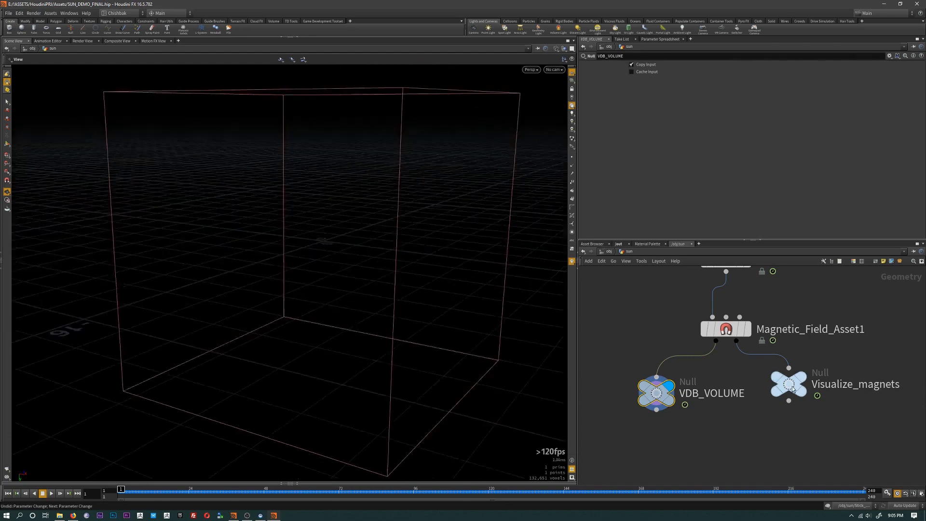
- Compare the two outputs of the magnetic field asset by alternating the display between Visualize_magnets and VDB_VOLUME
{"action": "left_click", "coordinate": [816, 357]}
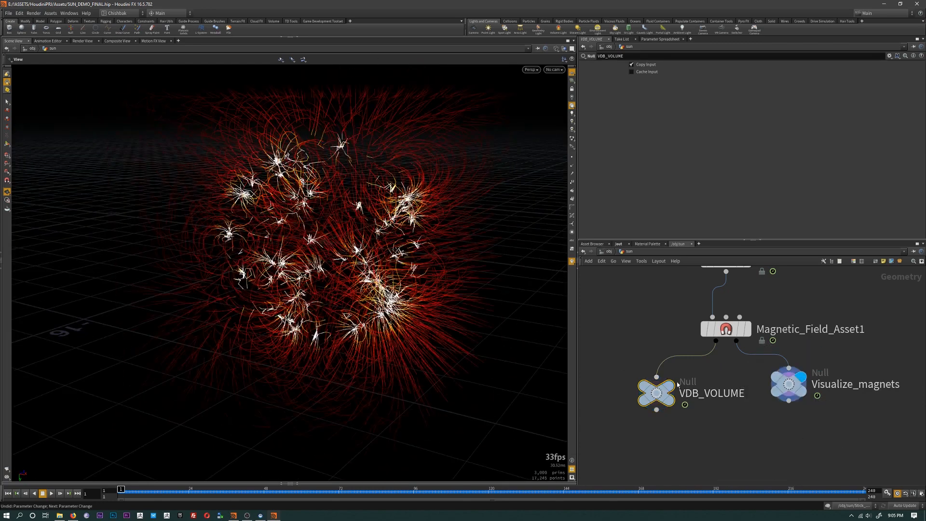
{"action": "left_click", "coordinate": [682, 365]}
{"action": "left_click", "coordinate": [793, 383]}
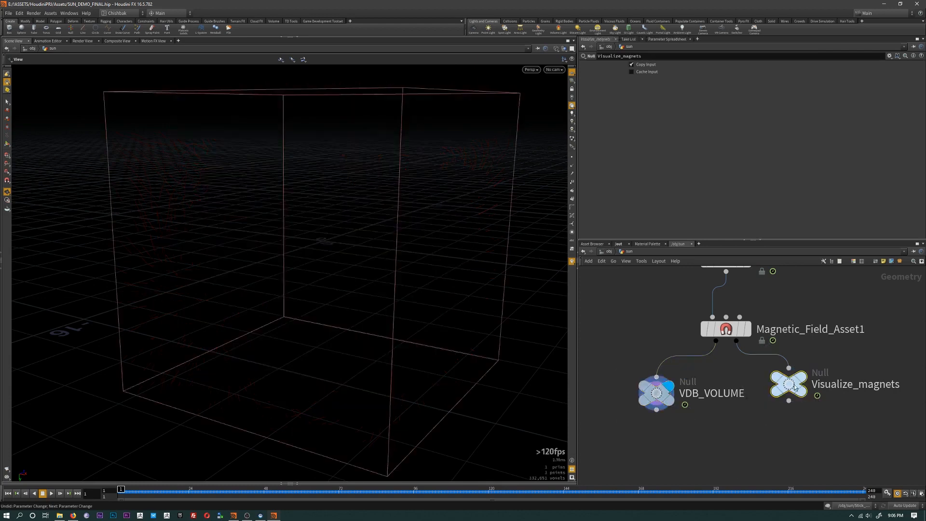
{"action": "left_click", "coordinate": [816, 357]}
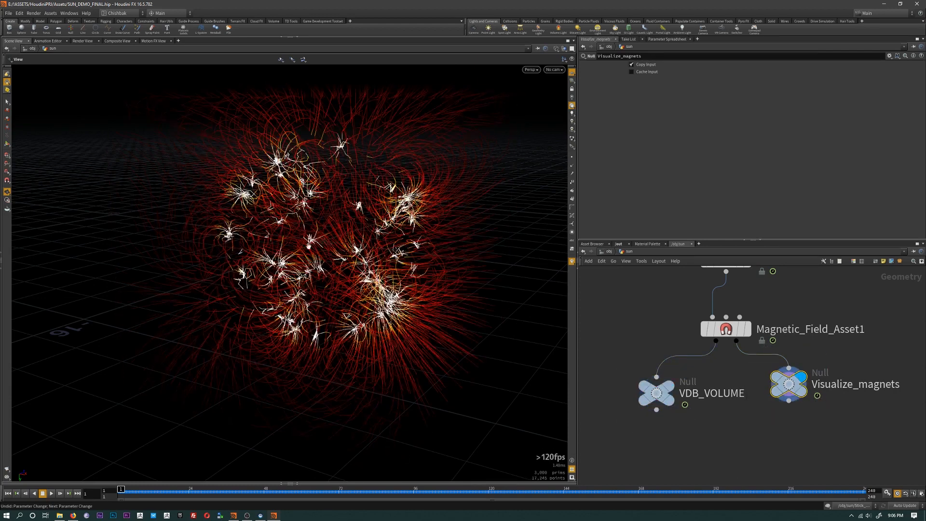
{"action": "left_click", "coordinate": [669, 386]}
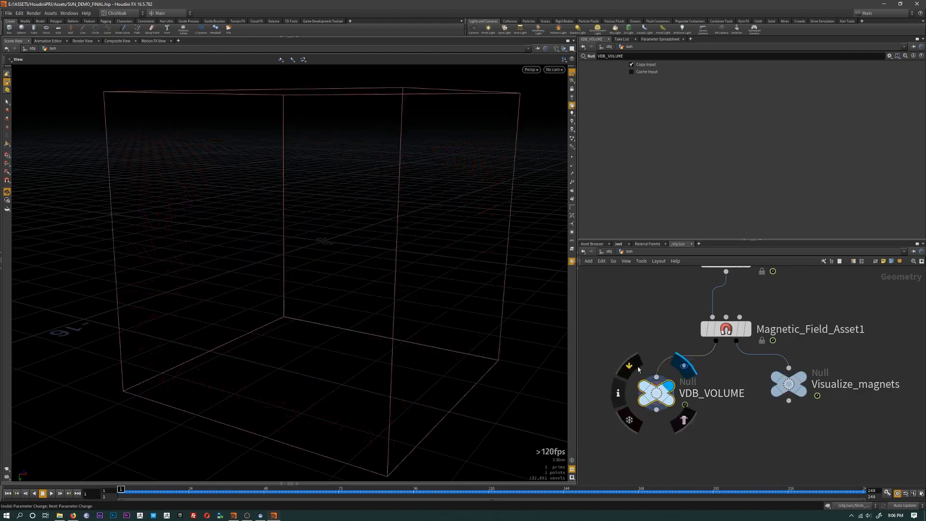
- Color both the VDB_VOLUME and Visualize_magnets nulls black in the network
{"action": "left_click_drag", "start_coordinate": [623, 356], "coordinate": [823, 444]}
{"action": "key", "text": "c"}
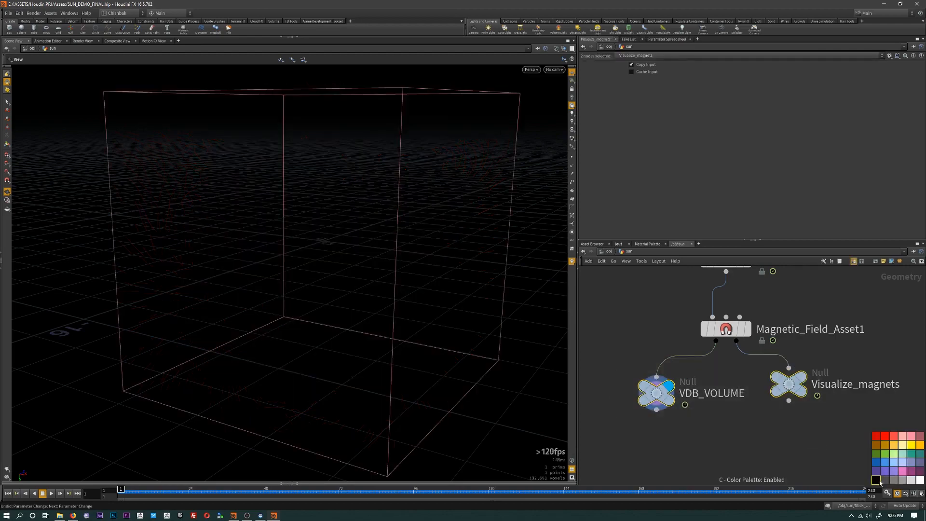
{"action": "left_click", "coordinate": [876, 480]}
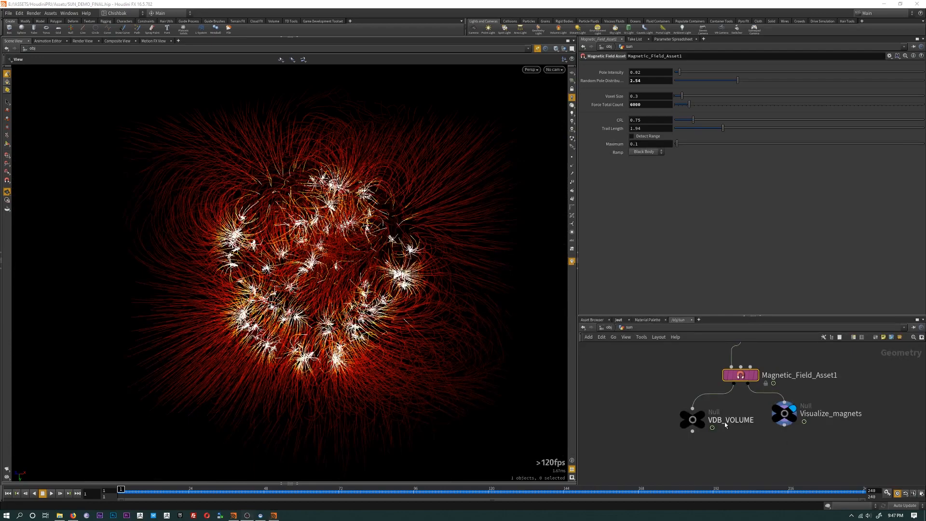
- Set the Pole Intensity of Magnetic_Field_Asset1 to 0.013
{"action": "left_click_drag", "start_coordinate": [450, 341], "coordinate": [406, 338]}
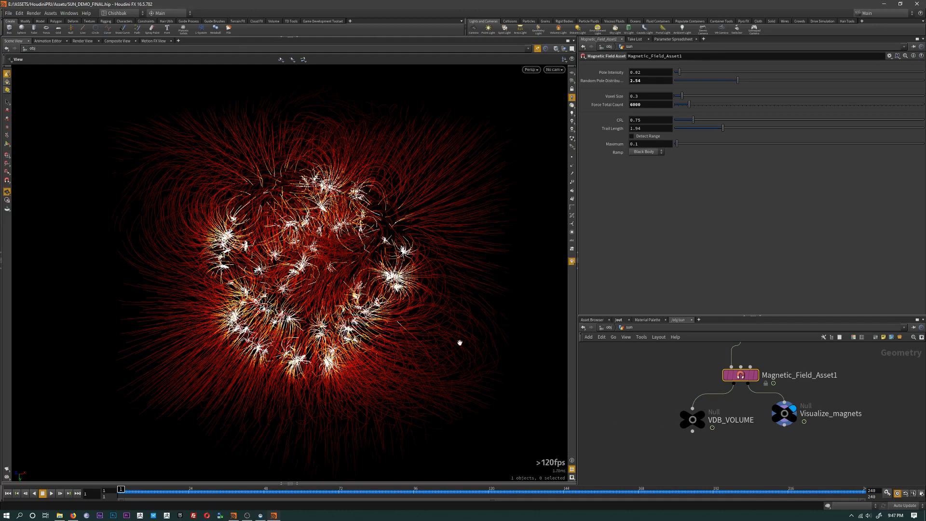
{"action": "left_click_drag", "start_coordinate": [398, 305], "coordinate": [447, 347]}
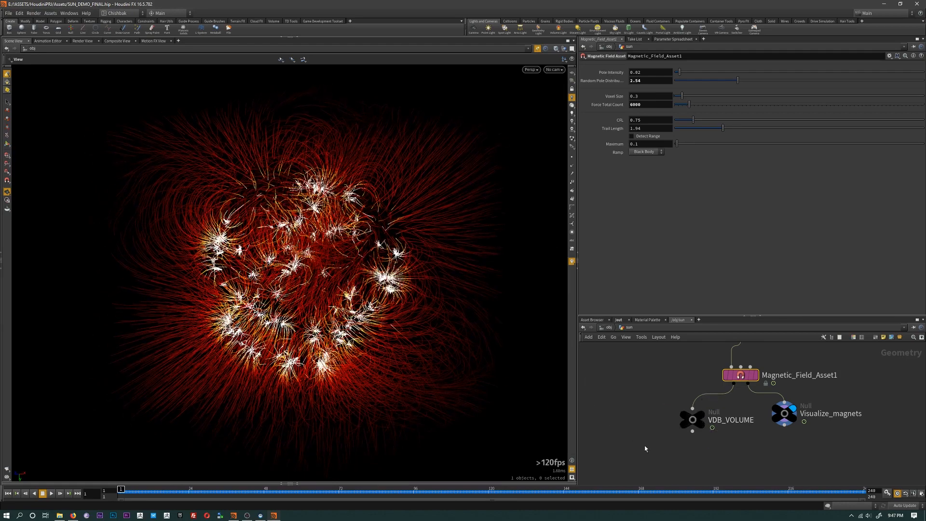
{"action": "middle_click_drag", "start_coordinate": [671, 437], "coordinate": [664, 437]}
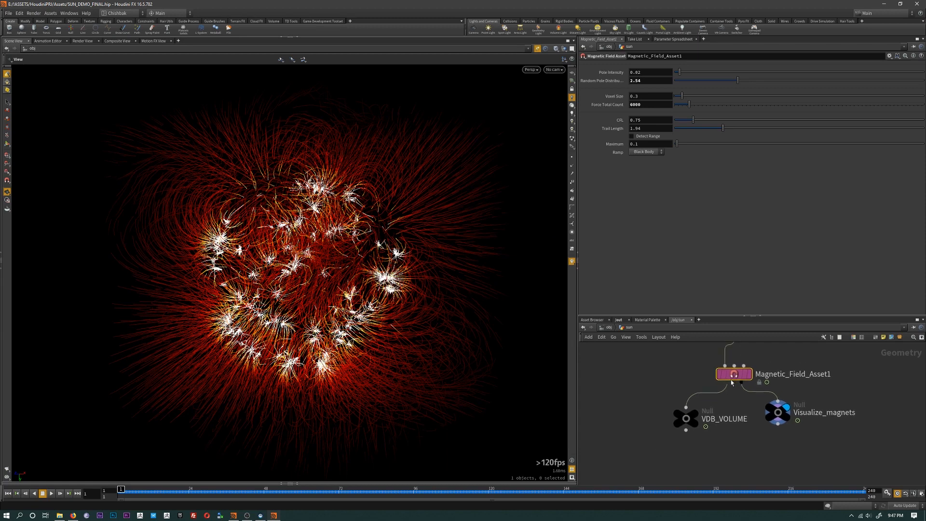
{"action": "left_click", "coordinate": [652, 74]}
{"action": "type", "text": "13"}
{"action": "key", "text": "Return"}
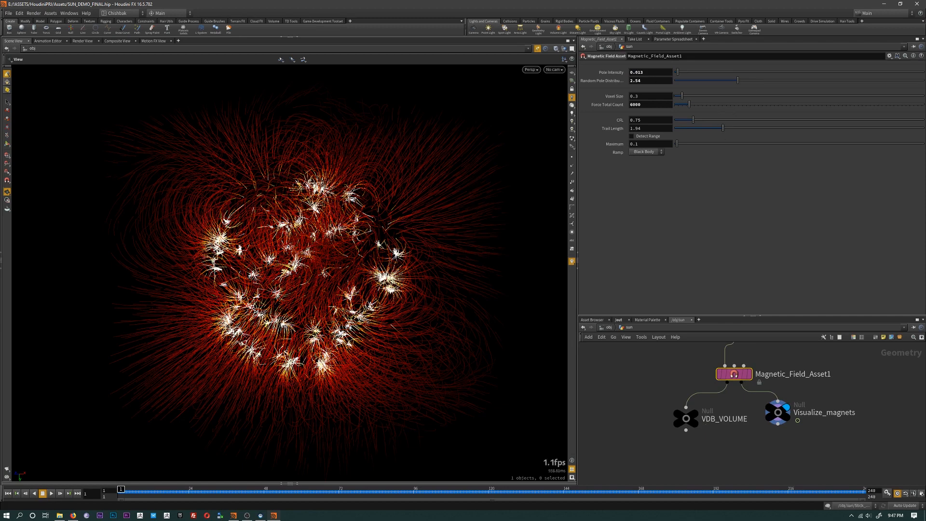
- Set the Random Pole Distribution of Magnetic_Field_Asset1 to 5.07 for a different arrangement of poles
{"action": "key", "text": "alt+Tab"}
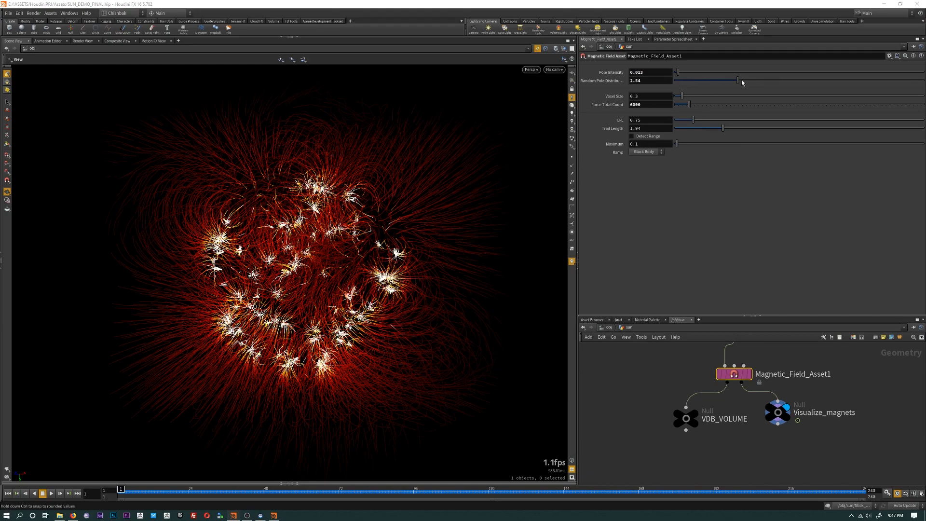
{"action": "left_click_drag", "start_coordinate": [741, 83], "coordinate": [747, 82]}
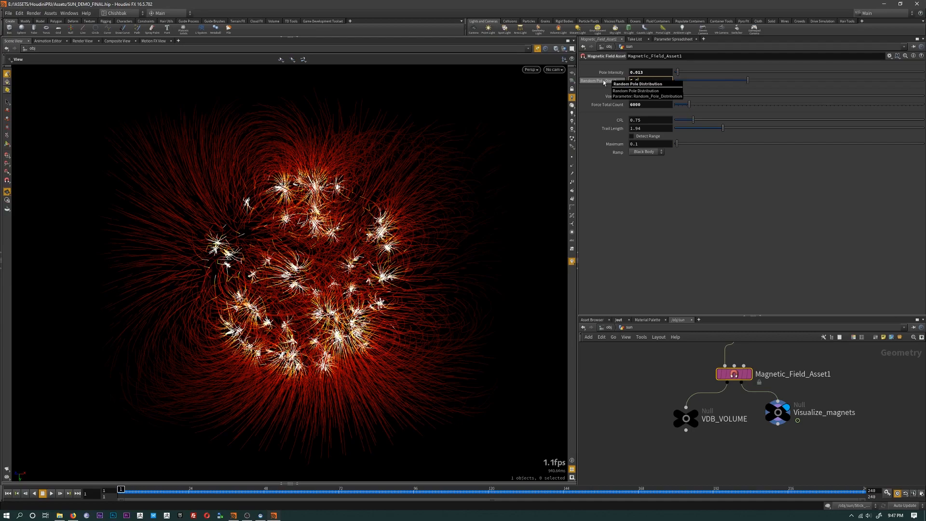
{"action": "key", "text": "Return"}
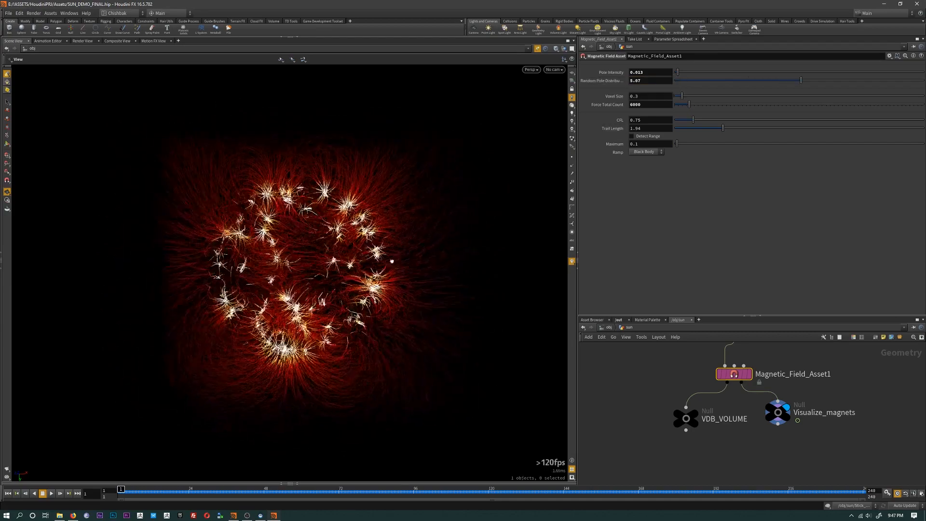
- Set the Voxel Size of Magnetic_Field_Asset1 to 0.2
{"action": "left_click_drag", "start_coordinate": [392, 261], "coordinate": [423, 250]}
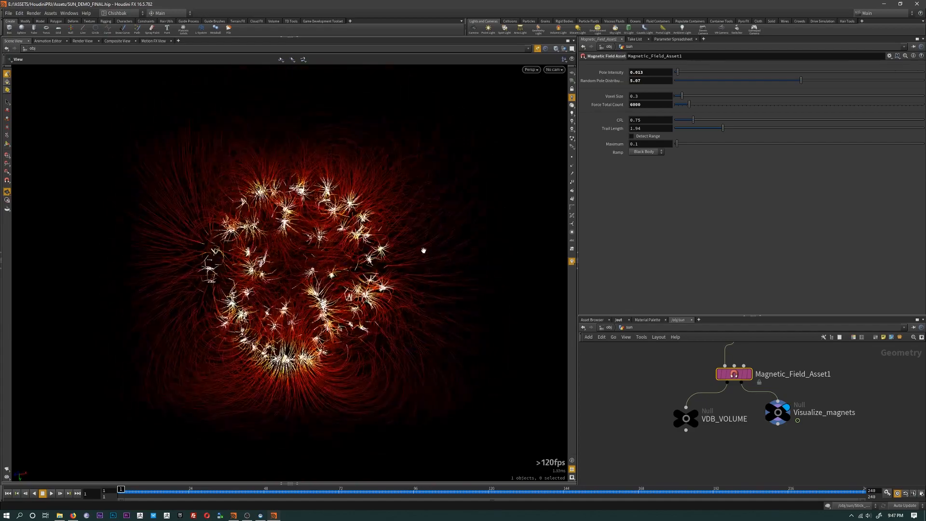
{"action": "middle_click_drag", "start_coordinate": [352, 278], "coordinate": [380, 269]}
{"action": "left_click_drag", "start_coordinate": [381, 269], "coordinate": [393, 269]}
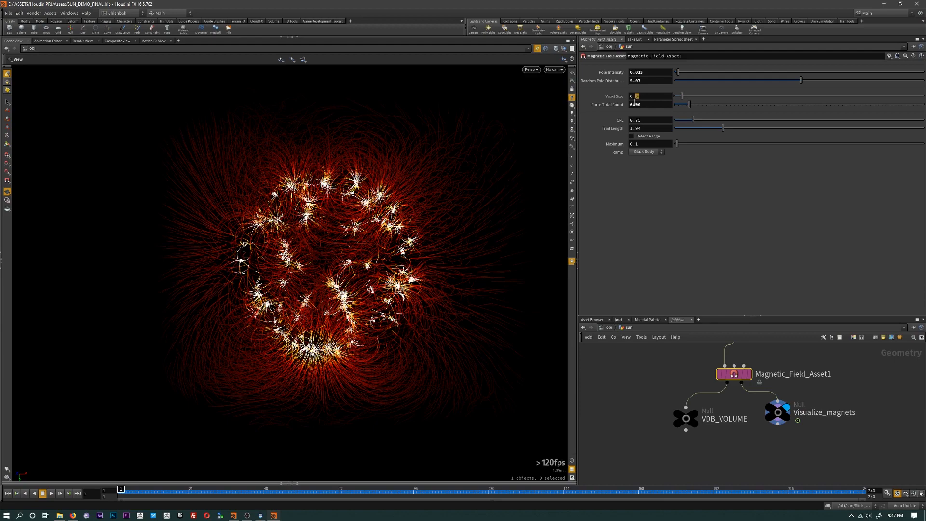
{"action": "left_click", "coordinate": [634, 97]}
{"action": "type", "text": "2"}
{"action": "key", "text": "Return"}
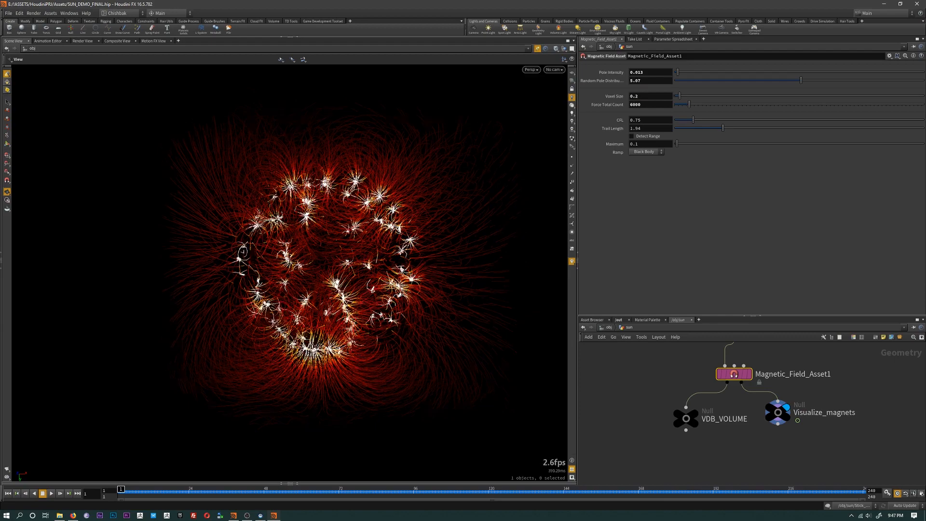
- Add a File Cache node connected to the output of the VDB_VOLUME null
{"action": "scroll", "coordinate": [701, 450], "scroll_direction": "down", "scroll_amount": 3}
{"action": "scroll", "coordinate": [701, 450], "scroll_direction": "up", "scroll_amount": 3}
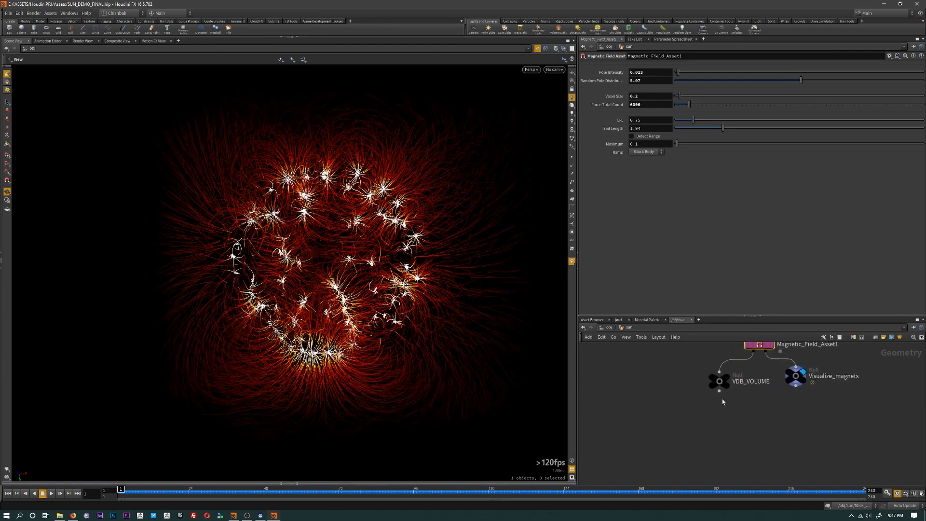
{"action": "left_click", "coordinate": [720, 391]}
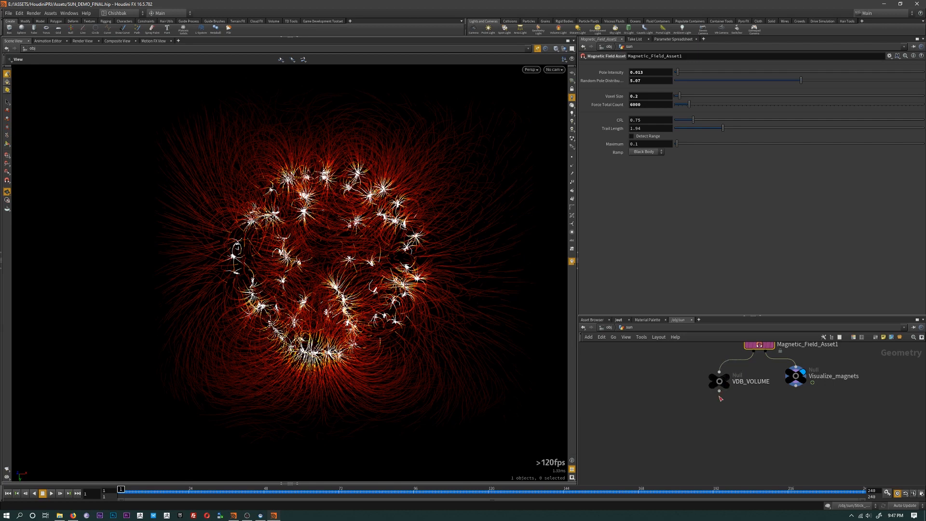
{"action": "left_click", "coordinate": [682, 446]}
{"action": "type", "text": "file"}
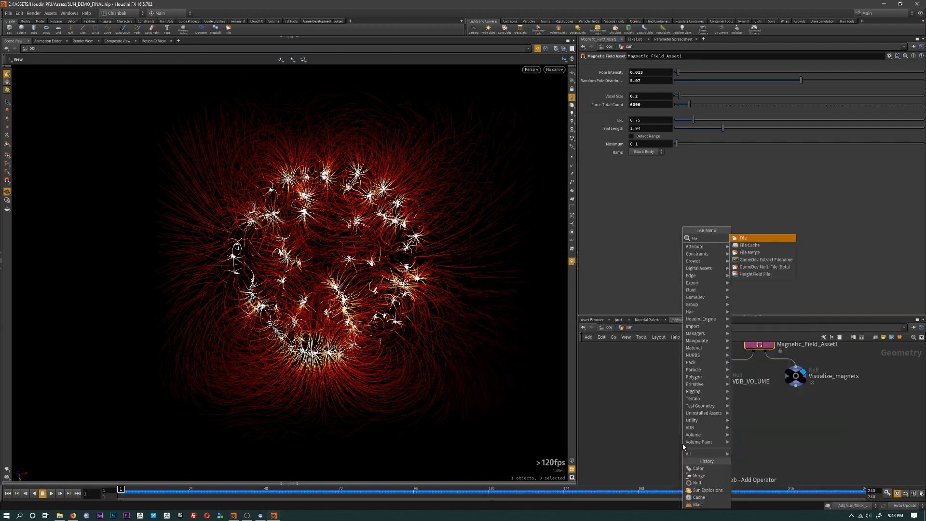
{"action": "key", "text": "Down"}
{"action": "key", "text": "Return"}
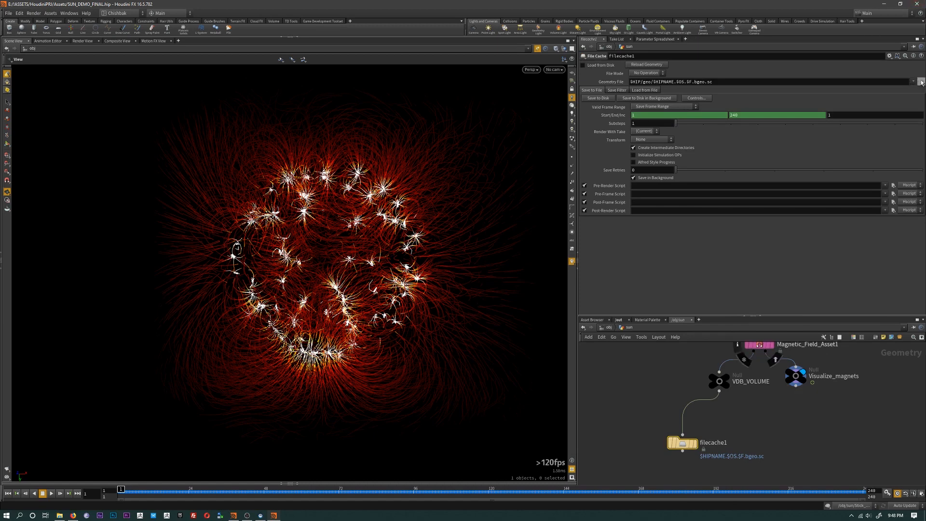
- Create a tutorialVolumes folder in $HIP/geo and set filecache1's geometry file to magneticField.$F4.vdb inside it
{"action": "left_click", "coordinate": [921, 81]}
{"action": "left_click", "coordinate": [485, 69]}
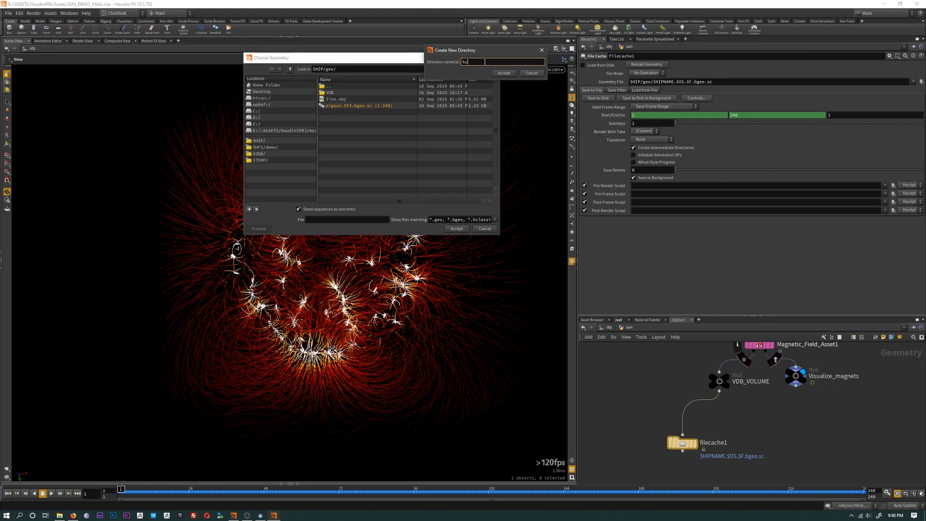
{"action": "type", "text": "tutorialVolumes"}
{"action": "key", "text": "Return"}
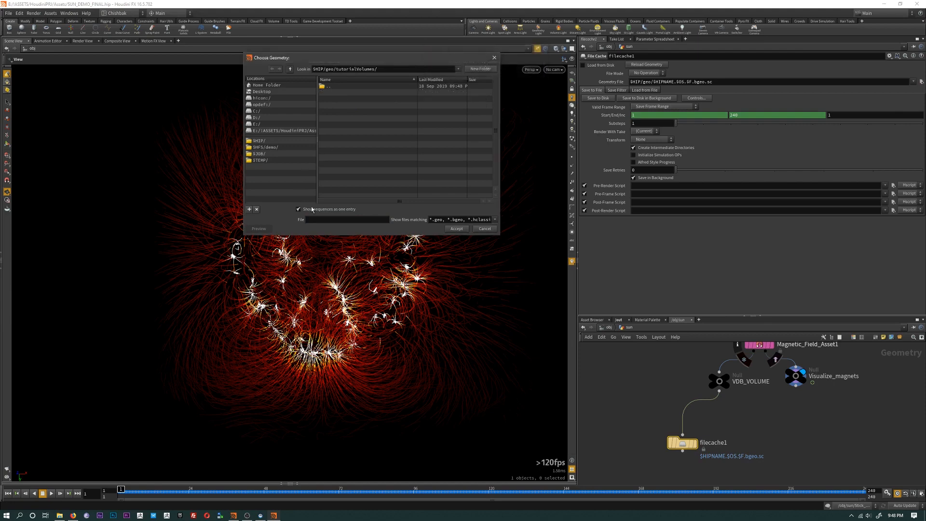
{"action": "left_click", "coordinate": [316, 219]}
{"action": "left_click", "coordinate": [461, 229]}
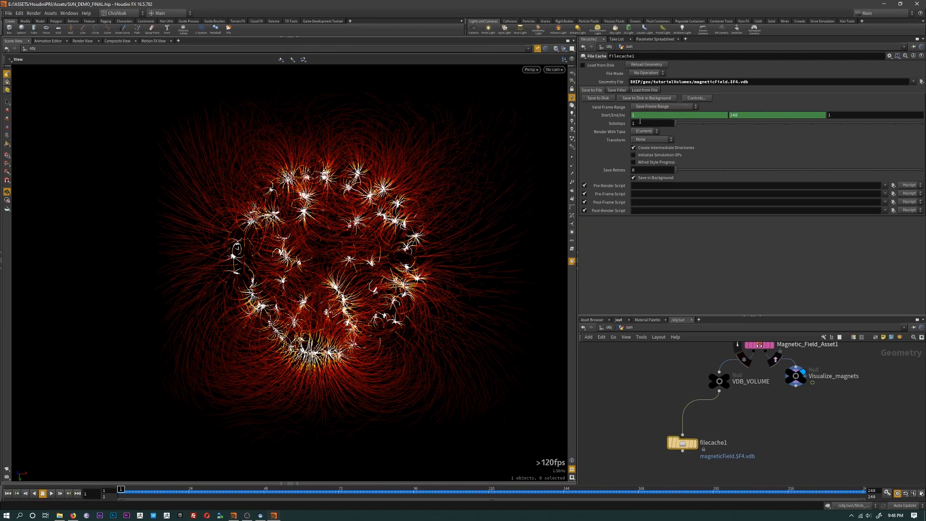
- Save the magnetic field cache to disk, and display filecache1 with Load from Disk enabled
{"action": "left_click", "coordinate": [593, 98]}
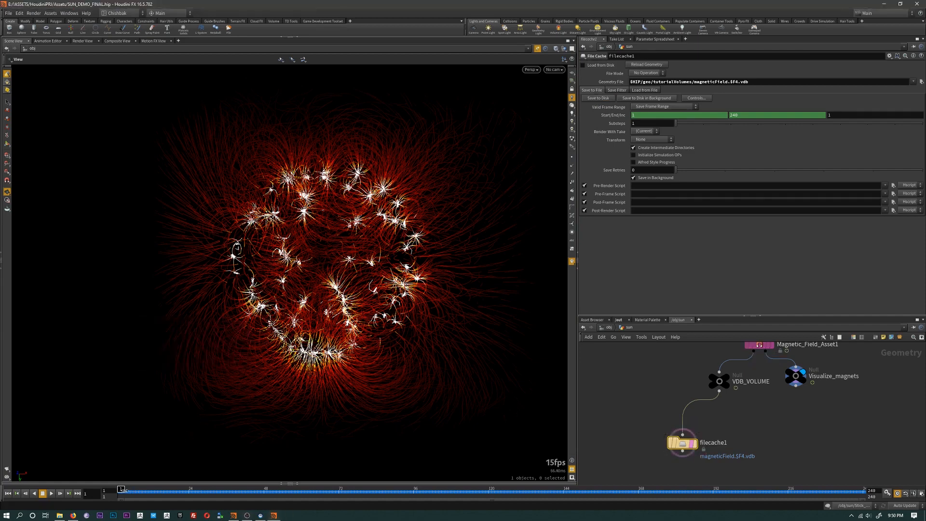
{"action": "left_click_drag", "start_coordinate": [122, 489], "coordinate": [131, 489]}
{"action": "left_click", "coordinate": [584, 66]}
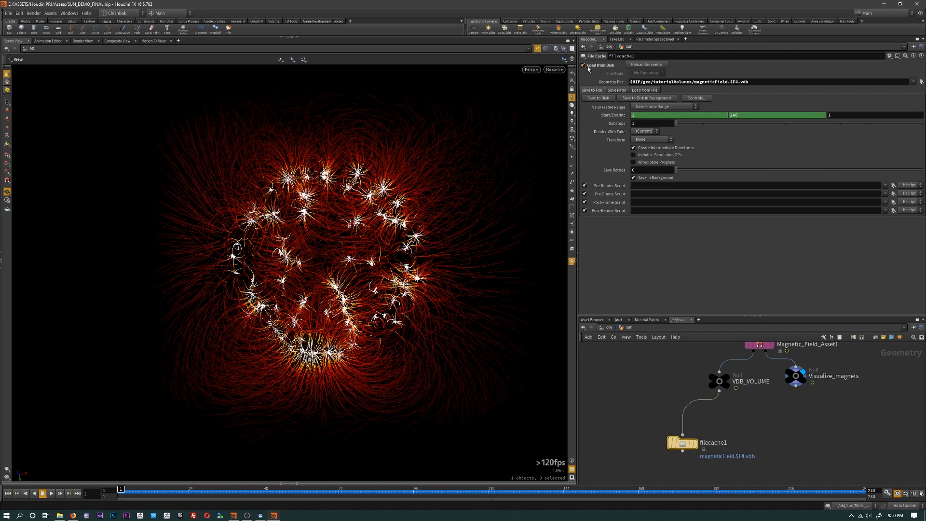
{"action": "left_click", "coordinate": [694, 443]}
{"action": "middle_click_drag", "start_coordinate": [753, 414], "coordinate": [757, 388]}
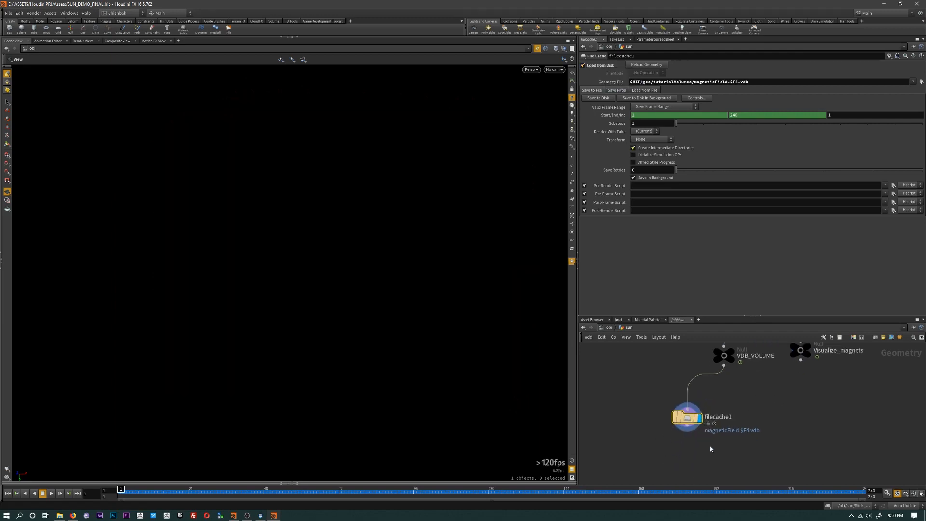
- Add a Sun Explosions node below filecache1 and connect the cache to its first input
{"action": "middle_click_drag", "start_coordinate": [711, 447], "coordinate": [710, 427]}
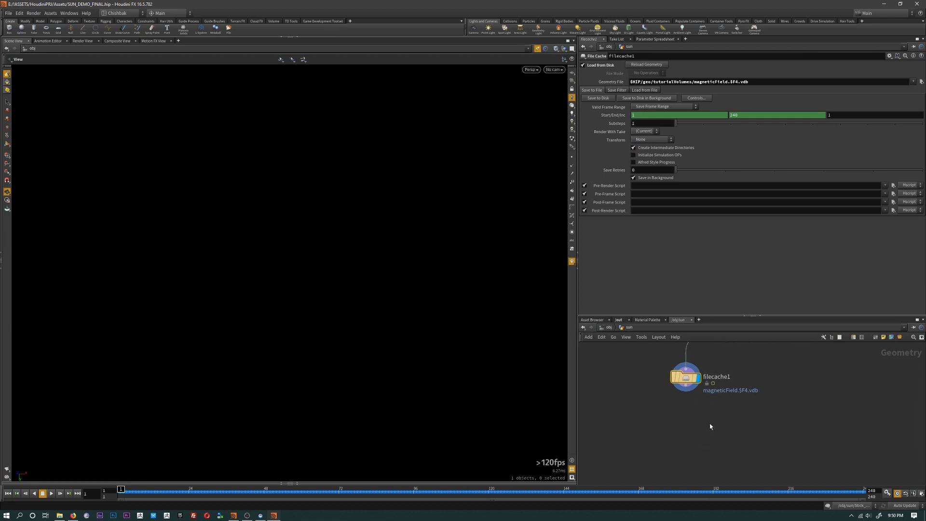
{"action": "key", "text": "Tab"}
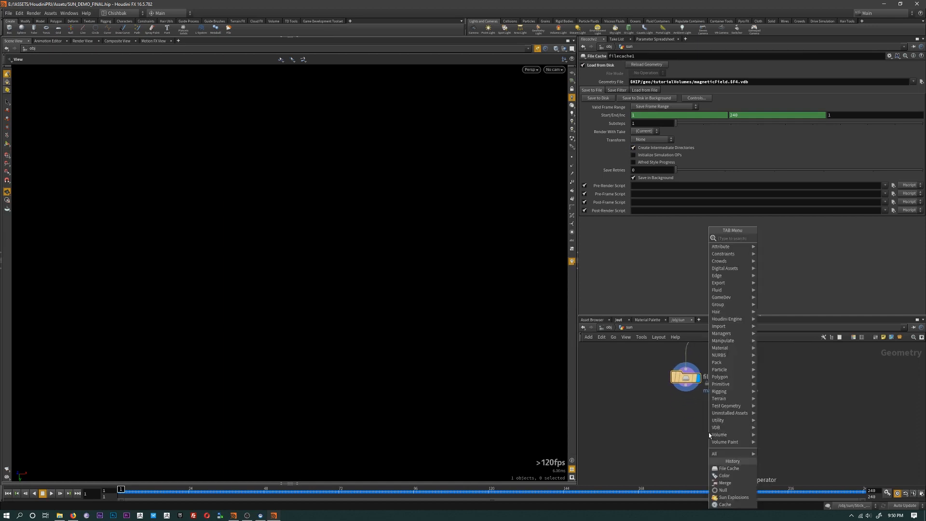
{"action": "type", "text": "sun"}
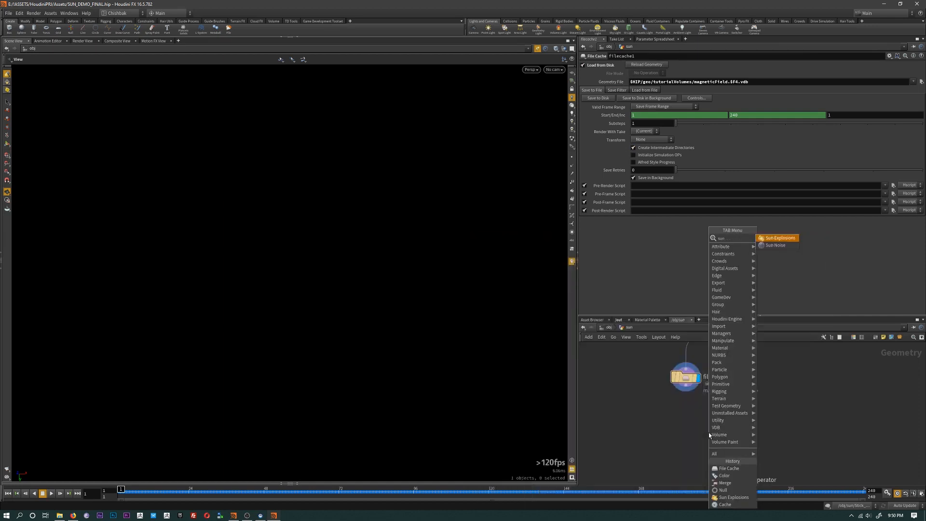
{"action": "key", "text": "Return"}
{"action": "left_click", "coordinate": [708, 432]}
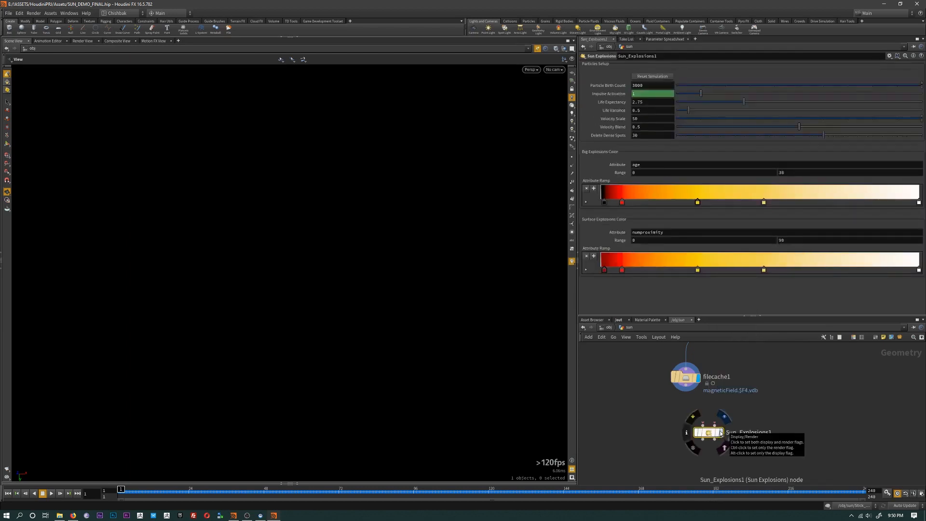
{"action": "left_click_drag", "start_coordinate": [711, 435], "coordinate": [716, 435]}
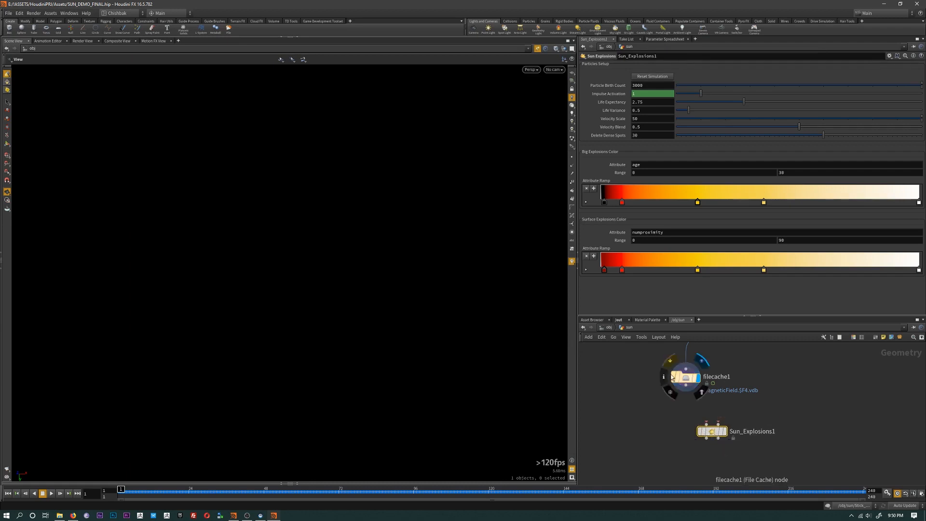
{"action": "left_click_drag", "start_coordinate": [686, 385], "coordinate": [702, 423]}
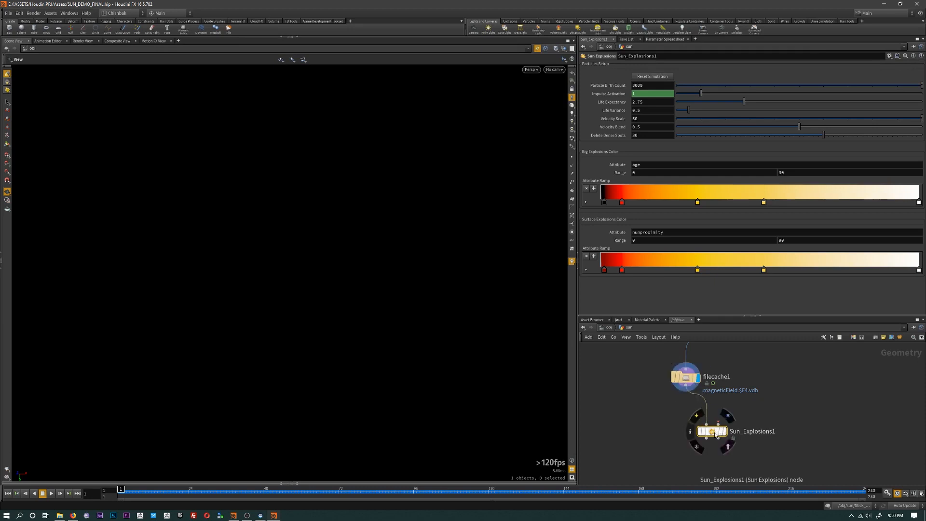
- Connect the output of sphere1 to the second input of Sun_Explosions1
{"action": "middle_click_drag", "start_coordinate": [756, 407], "coordinate": [745, 457]}
{"action": "key", "text": "h"}
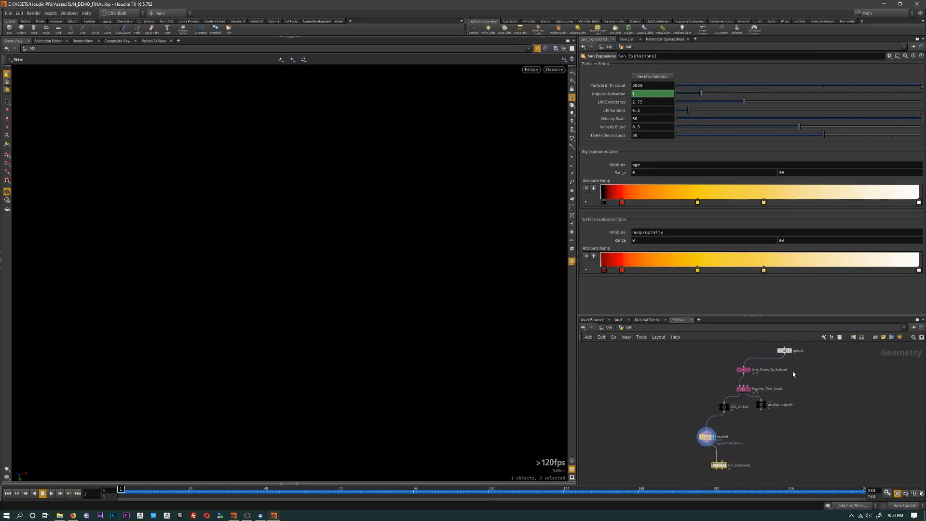
{"action": "left_click_drag", "start_coordinate": [742, 373], "coordinate": [722, 461]}
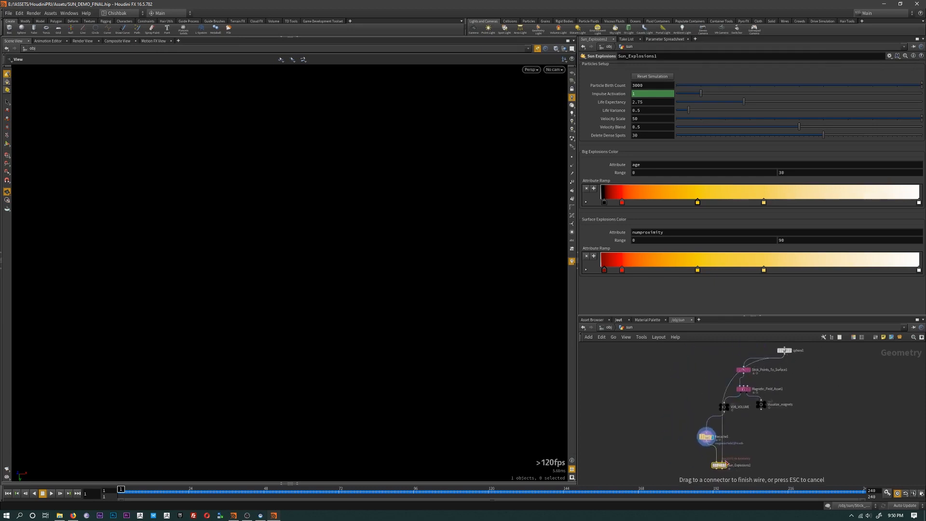
- Move the magnetic field nodes and sphere1 so the sphere's wire to Sun_Explosions1 runs clear, and enlarge the network editor
{"action": "left_click_drag", "start_coordinate": [696, 359], "coordinate": [776, 415]}
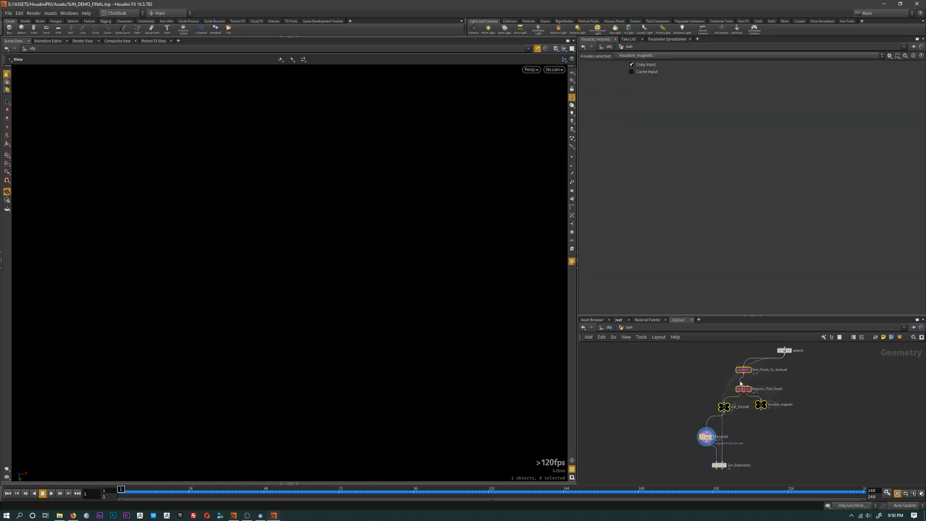
{"action": "left_click_drag", "start_coordinate": [743, 389], "coordinate": [671, 384]}
{"action": "left_click_drag", "start_coordinate": [788, 350], "coordinate": [723, 340]}
{"action": "middle_click_drag", "start_coordinate": [737, 368], "coordinate": [758, 394]}
{"action": "scroll", "coordinate": [758, 395], "scroll_direction": "up", "scroll_amount": 2}
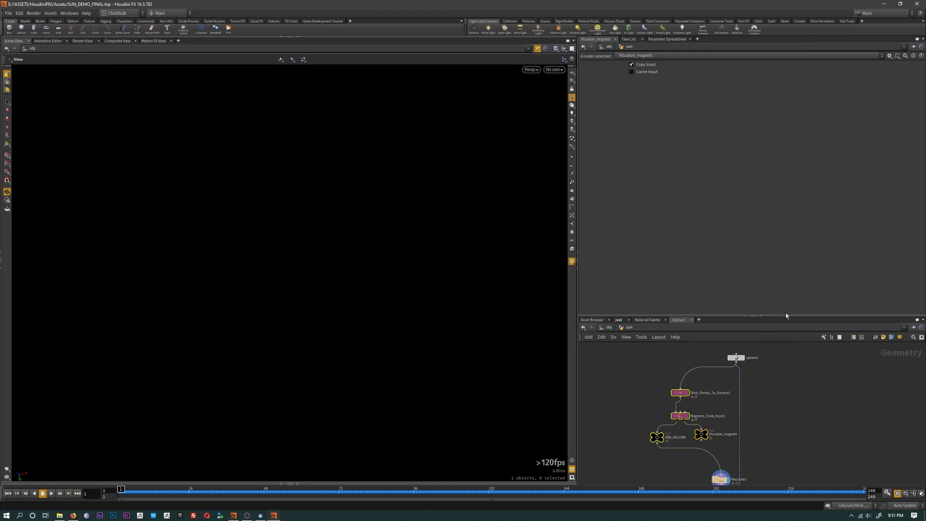
{"action": "left_click_drag", "start_coordinate": [785, 317], "coordinate": [787, 166]}
{"action": "key", "text": "h"}
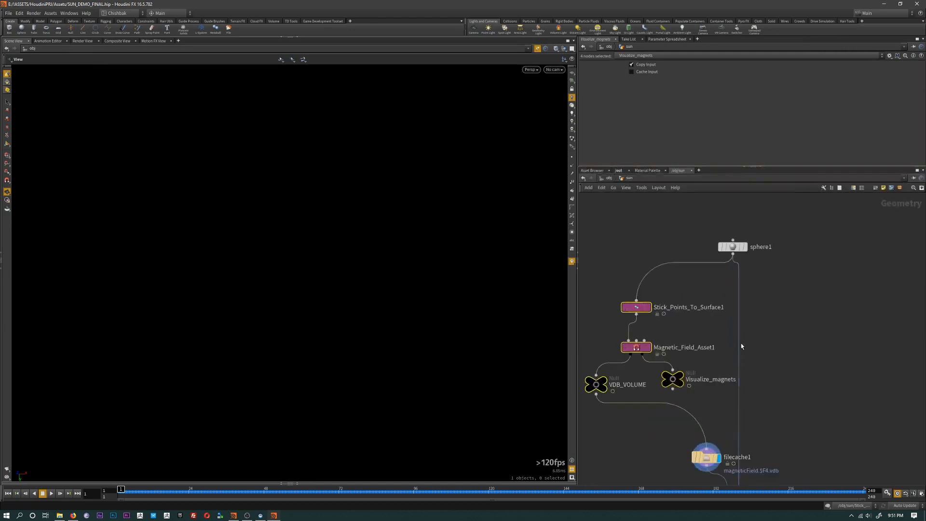
{"action": "scroll", "coordinate": [789, 322], "scroll_direction": "down", "scroll_amount": 2}
- Align Sun_Explosions1 under the sphere's wire and display its output with its parameters open
{"action": "mouse_move", "coordinate": [702, 285]}
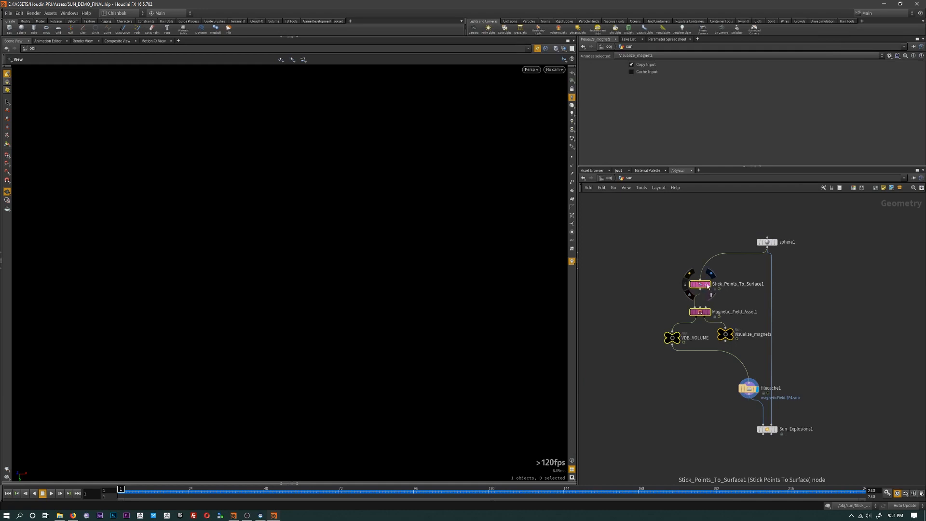
{"action": "mouse_move", "coordinate": [697, 314]}
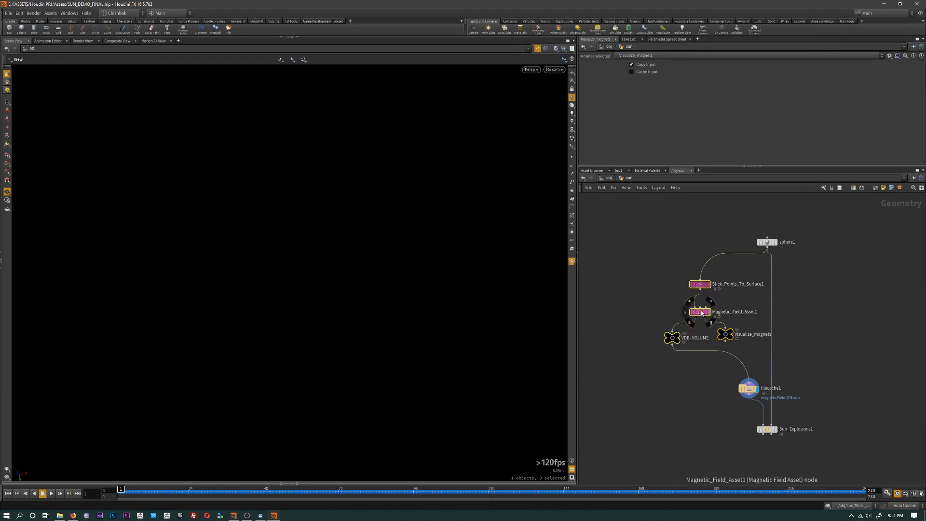
{"action": "mouse_move", "coordinate": [752, 390]}
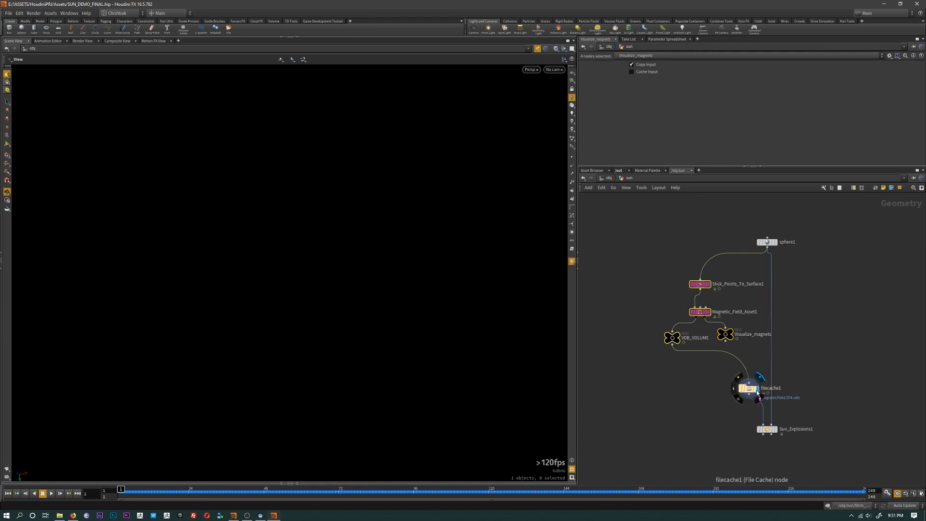
{"action": "left_click_drag", "start_coordinate": [769, 429], "coordinate": [772, 428]}
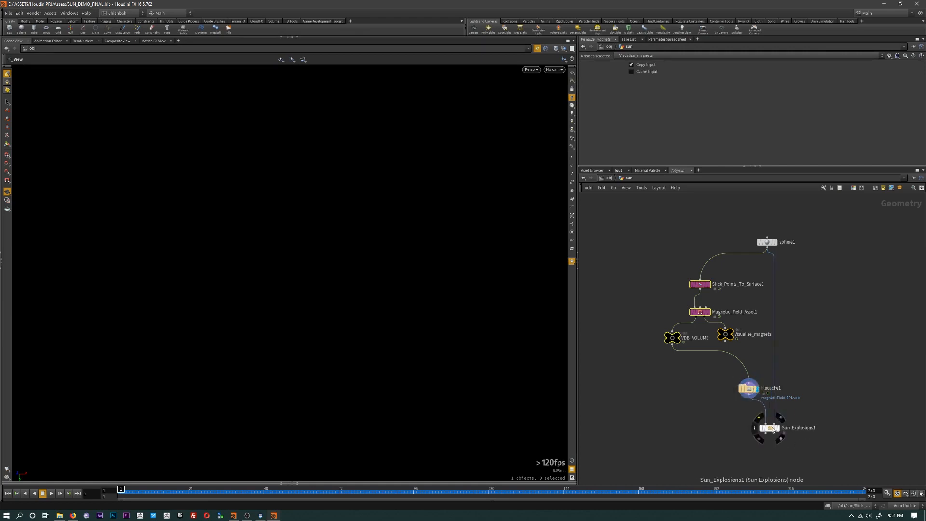
{"action": "left_click", "coordinate": [773, 429]}
{"action": "left_click", "coordinate": [769, 429]}
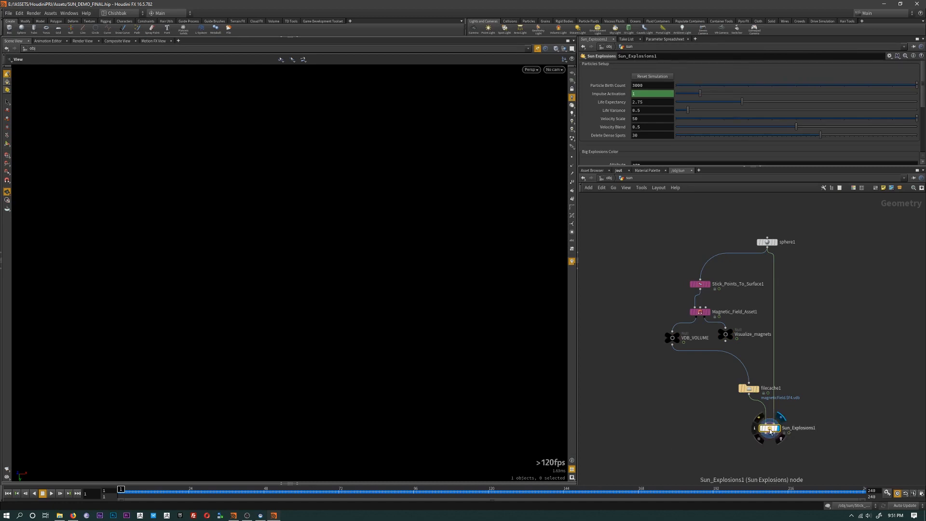
- Check sphere1 in the viewport, and return to Sun_Explosions1 to play its particle simulation
{"action": "left_click", "coordinate": [773, 242]}
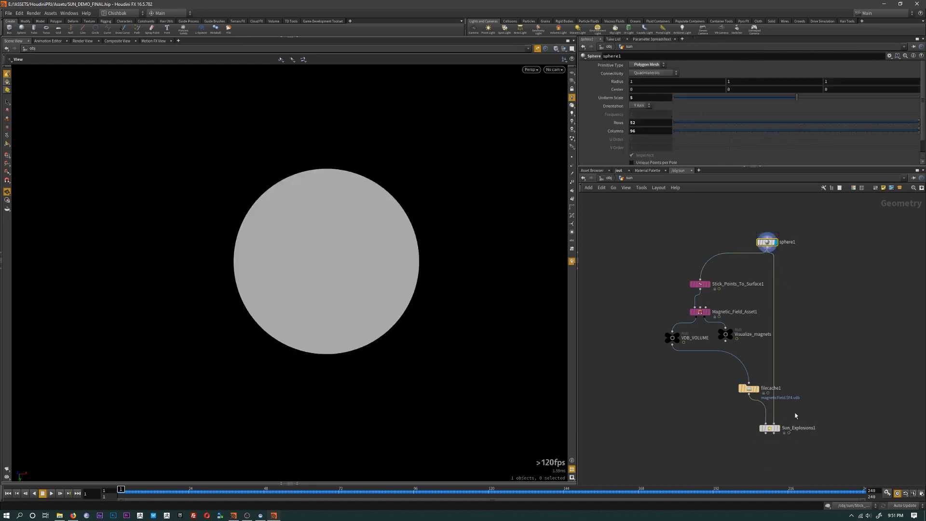
{"action": "left_click", "coordinate": [776, 428]}
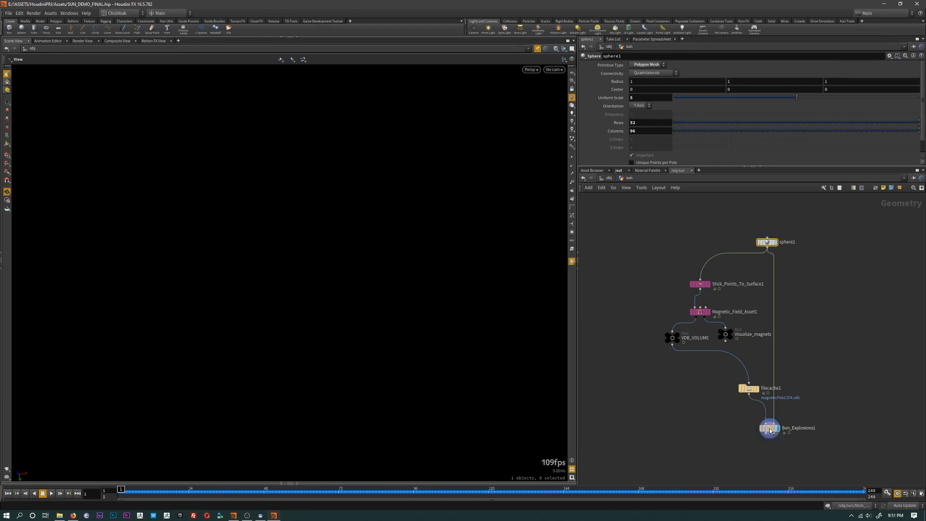
{"action": "left_click", "coordinate": [770, 429]}
{"action": "left_click", "coordinate": [51, 492]}
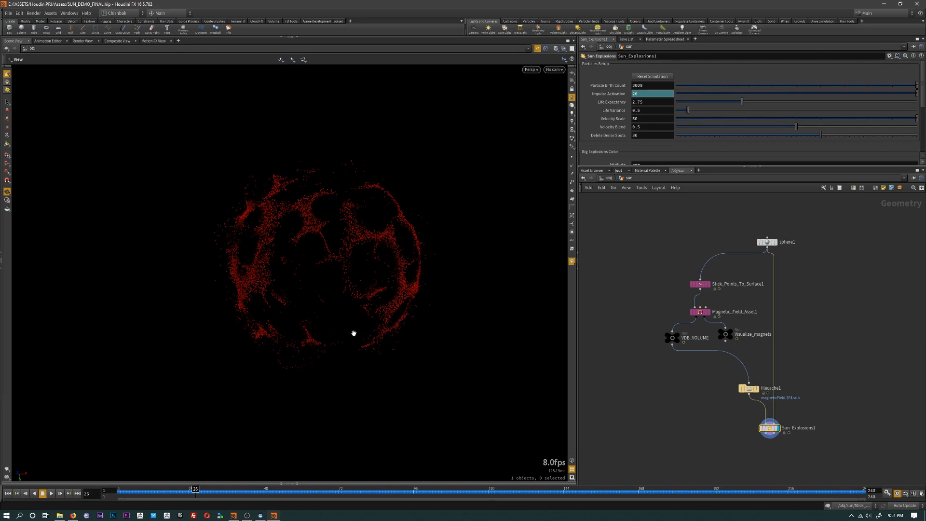
{"action": "right_click_drag", "start_coordinate": [333, 300], "coordinate": [440, 306]}
{"action": "middle_click_drag", "start_coordinate": [445, 302], "coordinate": [437, 320]}
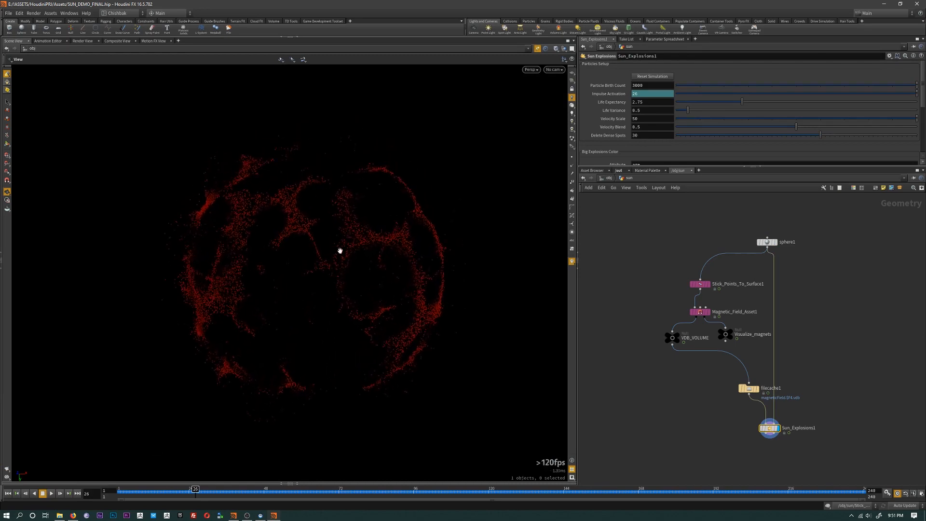
- Turn on point display in the viewport and move the timeline to frame 21 to inspect the particles
{"action": "left_click", "coordinate": [574, 158]}
{"action": "left_click_drag", "start_coordinate": [487, 228], "coordinate": [449, 250]}
{"action": "left_click_drag", "start_coordinate": [195, 491], "coordinate": [180, 504]}
- Display the Visualize_magnets output to compare it with the explosion particles
{"action": "mouse_move", "coordinate": [735, 328]}
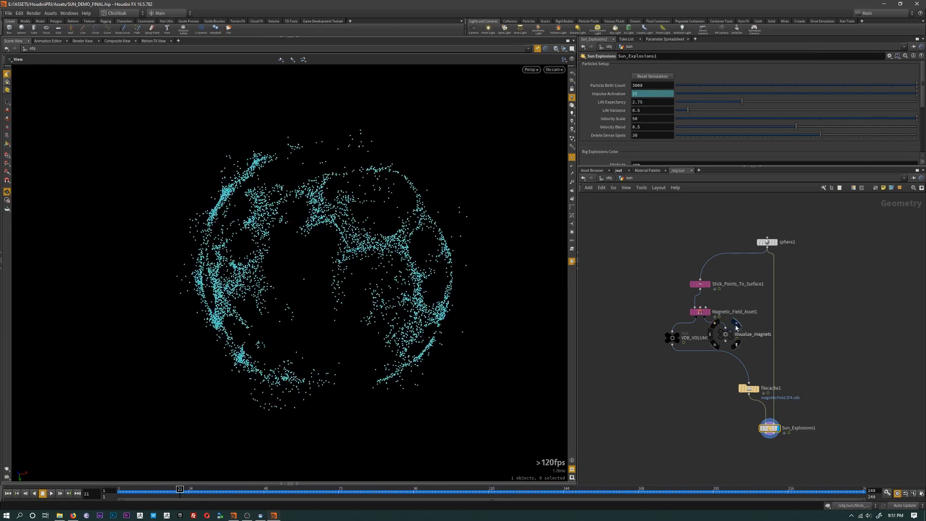
{"action": "left_click", "coordinate": [736, 324]}
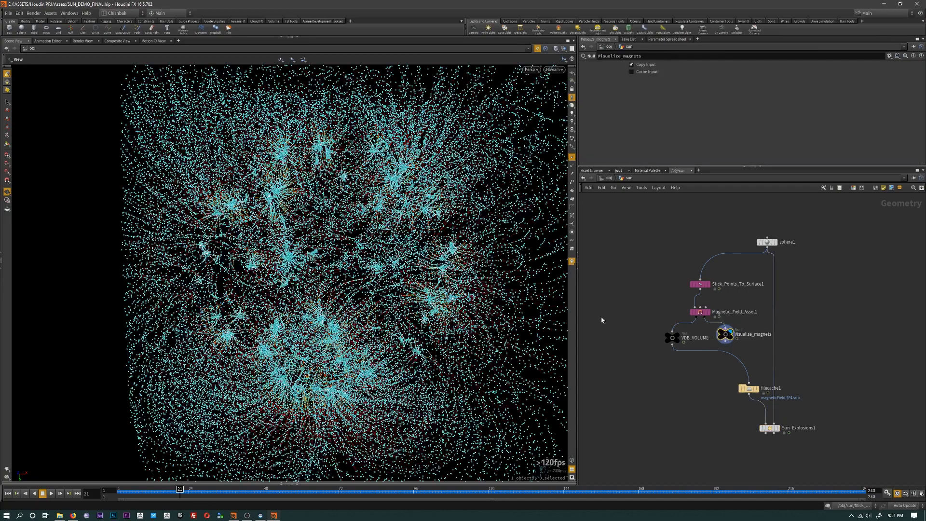
- Turn off point display in the viewport and inspect the Visualize_magnets field lines from another angle
{"action": "left_click", "coordinate": [571, 156]}
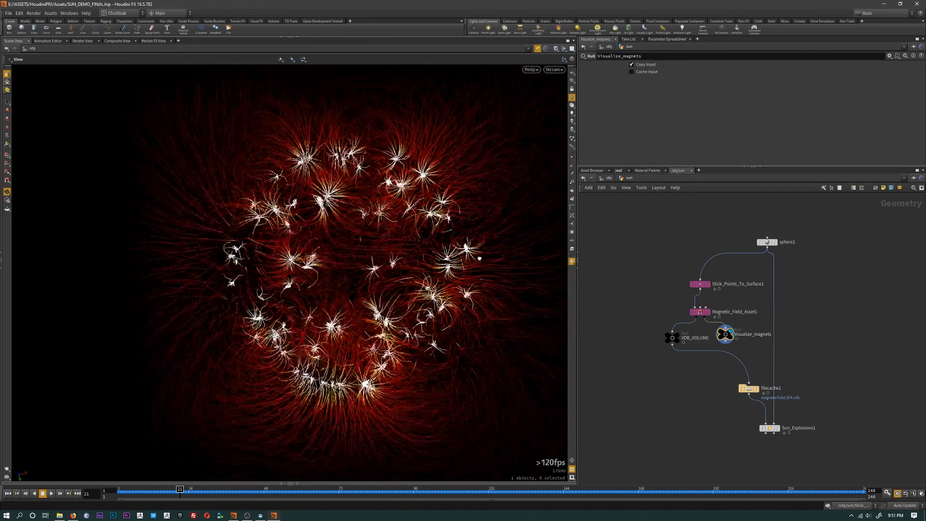
{"action": "left_click_drag", "start_coordinate": [369, 157], "coordinate": [244, 191]}
{"action": "mouse_move", "coordinate": [731, 334]}
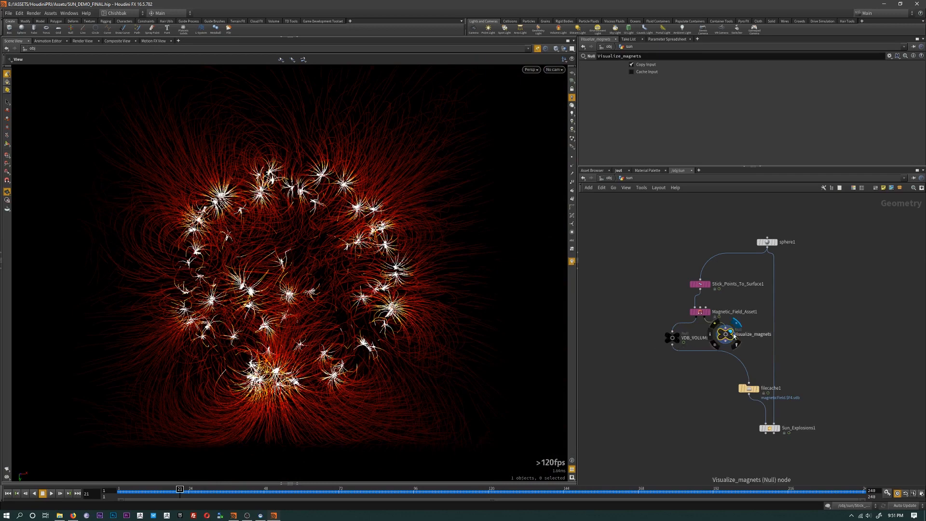
{"action": "scroll", "coordinate": [733, 339], "scroll_direction": "up", "scroll_amount": 5}
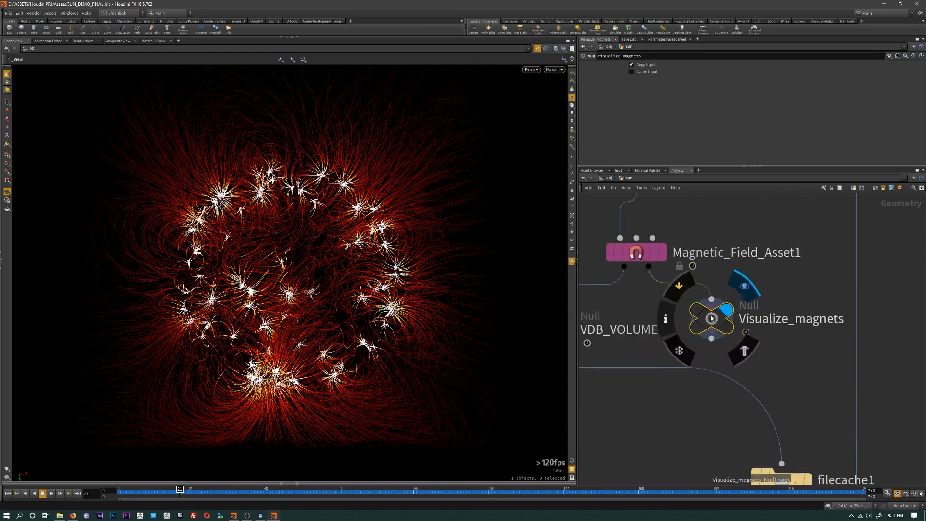
{"action": "left_click_drag", "start_coordinate": [719, 320], "coordinate": [738, 334]}
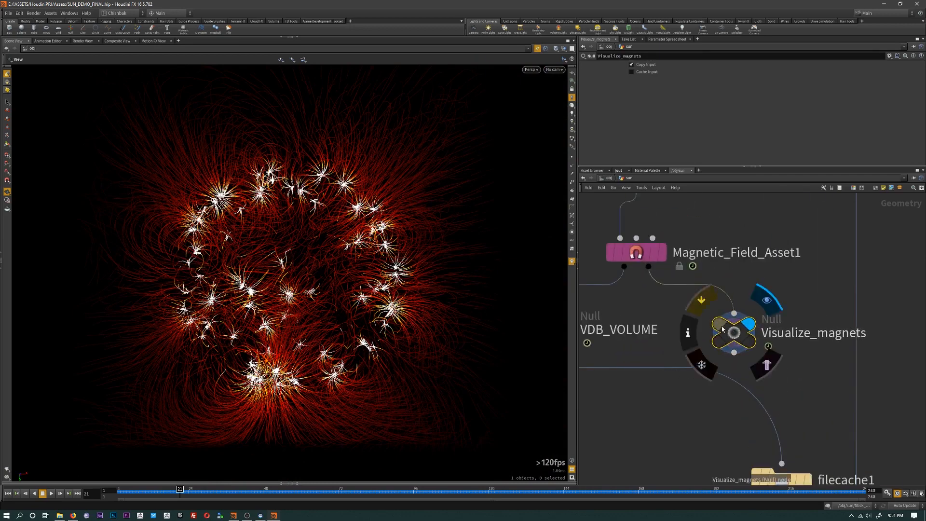
- Display the VDB_VOLUME output with wireframe/shaded display toggled and examine the volume's bounding box from several angles
{"action": "middle_click_drag", "start_coordinate": [647, 372], "coordinate": [823, 356]}
{"action": "mouse_move", "coordinate": [728, 312]}
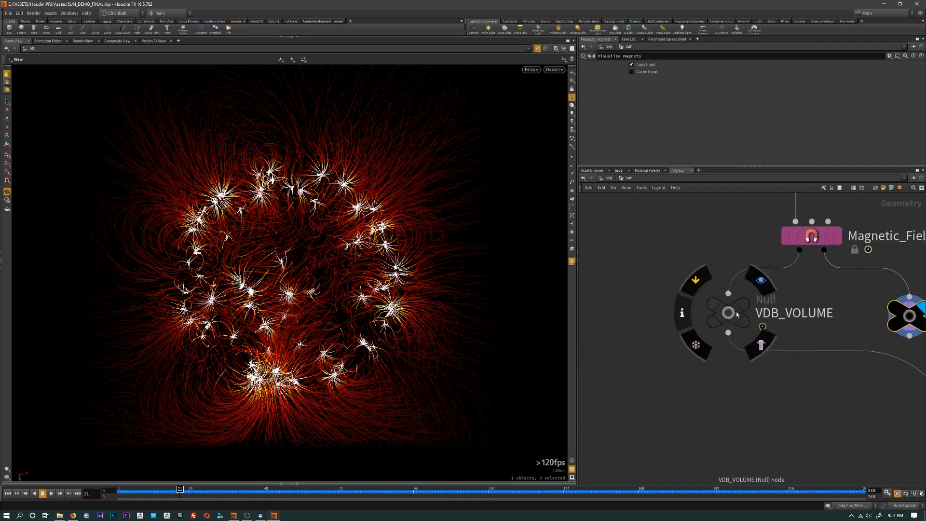
{"action": "left_click", "coordinate": [760, 280]}
{"action": "left_click", "coordinate": [723, 315]}
{"action": "key", "text": "shift+w"}
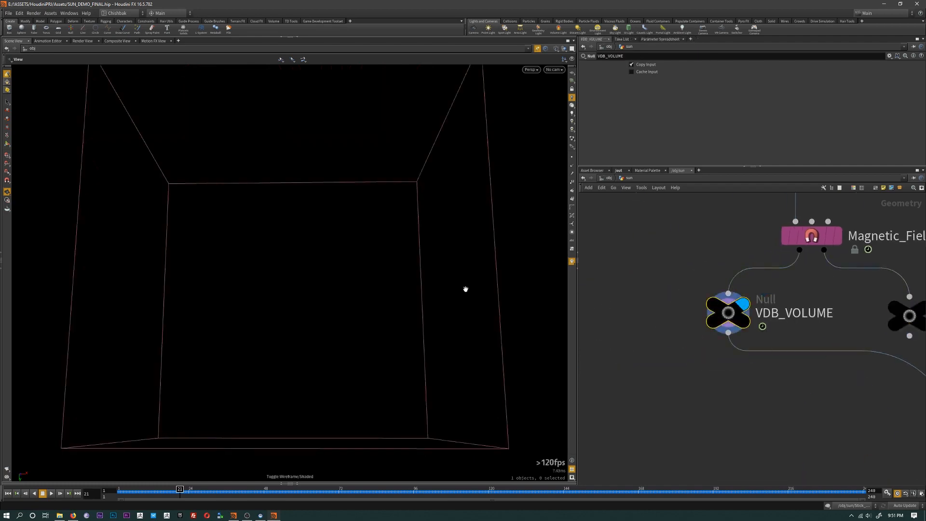
{"action": "mouse_move", "coordinate": [473, 284]}
{"action": "left_mouse_down"}
{"action": "mouse_move", "coordinate": [414, 283]}
{"action": "mouse_move", "coordinate": [465, 298]}
{"action": "left_mouse_up"}
{"action": "middle_click_drag", "start_coordinate": [482, 329], "coordinate": [447, 316]}
- Select Sun_Explosions1, display its output again, and review how its inputs connect through the network
{"action": "middle_click_drag", "start_coordinate": [712, 398], "coordinate": [627, 347]}
{"action": "middle_click_drag", "start_coordinate": [747, 390], "coordinate": [669, 321]}
{"action": "scroll", "coordinate": [669, 321], "scroll_direction": "down", "scroll_amount": 3}
{"action": "mouse_move", "coordinate": [788, 411]}
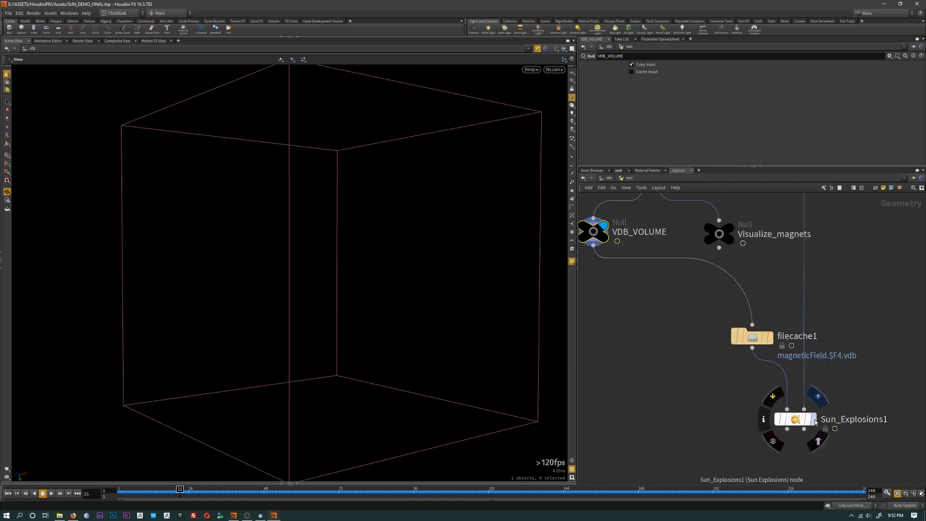
{"action": "left_click", "coordinate": [788, 415]}
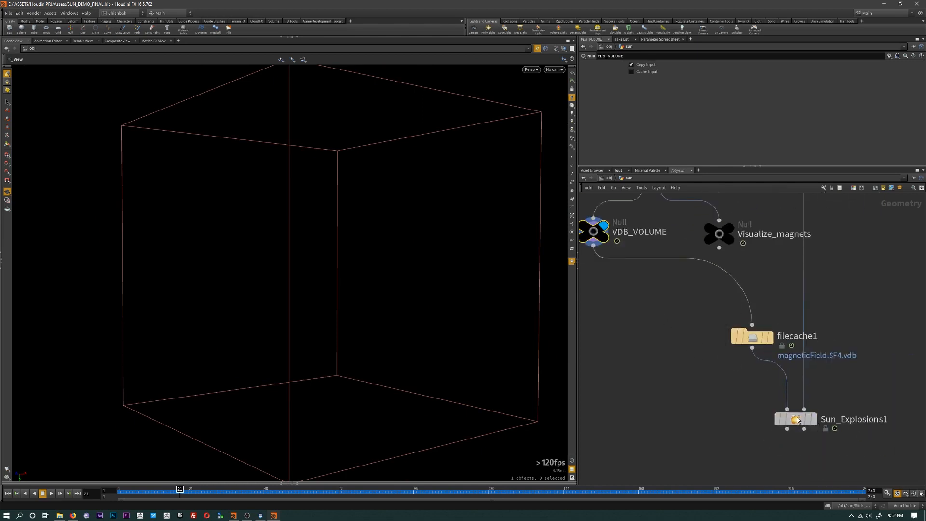
{"action": "left_click", "coordinate": [818, 396]}
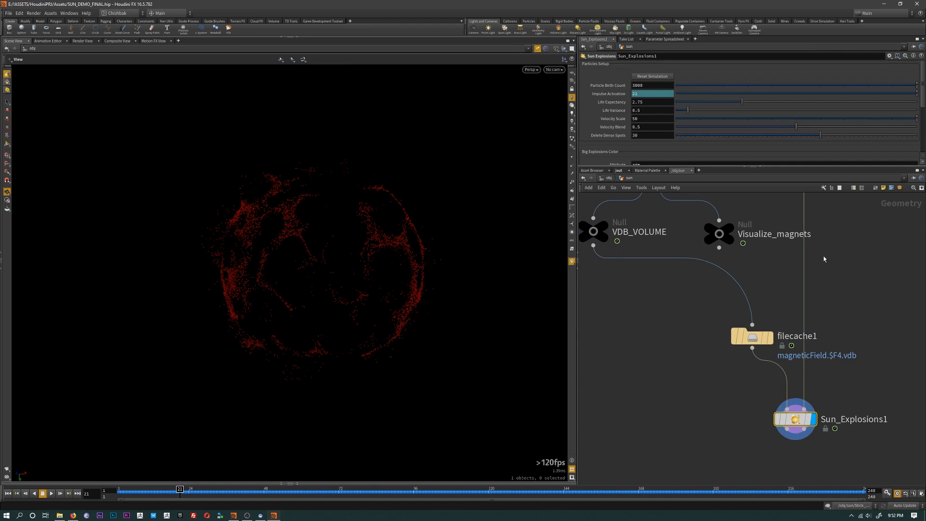
{"action": "middle_click_drag", "start_coordinate": [824, 259], "coordinate": [821, 287]}
{"action": "middle_click_drag", "start_coordinate": [834, 247], "coordinate": [836, 341]}
{"action": "scroll", "coordinate": [836, 338], "scroll_direction": "down", "scroll_amount": 4}
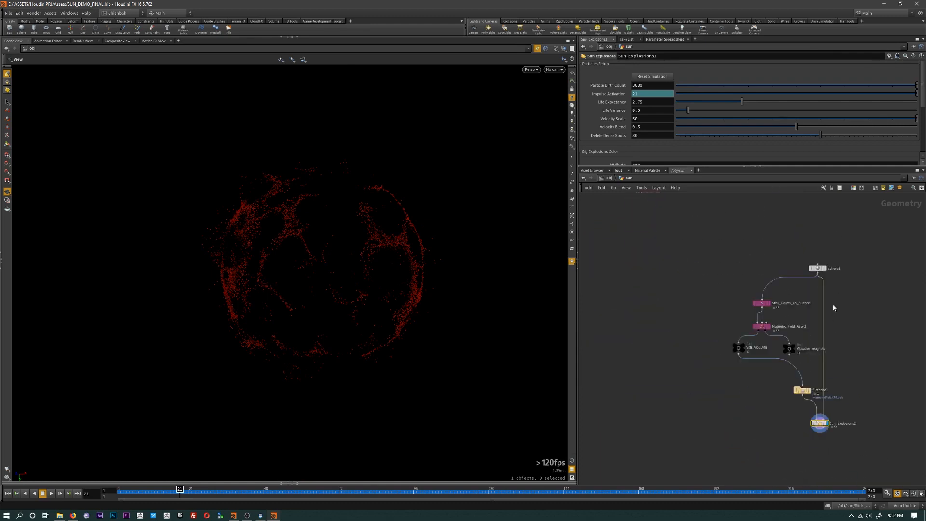
{"action": "scroll", "coordinate": [832, 295], "scroll_direction": "up", "scroll_amount": 3}
{"action": "middle_click_drag", "start_coordinate": [817, 375], "coordinate": [791, 281]}
{"action": "scroll", "coordinate": [813, 386], "scroll_direction": "up", "scroll_amount": 2}
{"action": "mouse_move", "coordinate": [776, 444]}
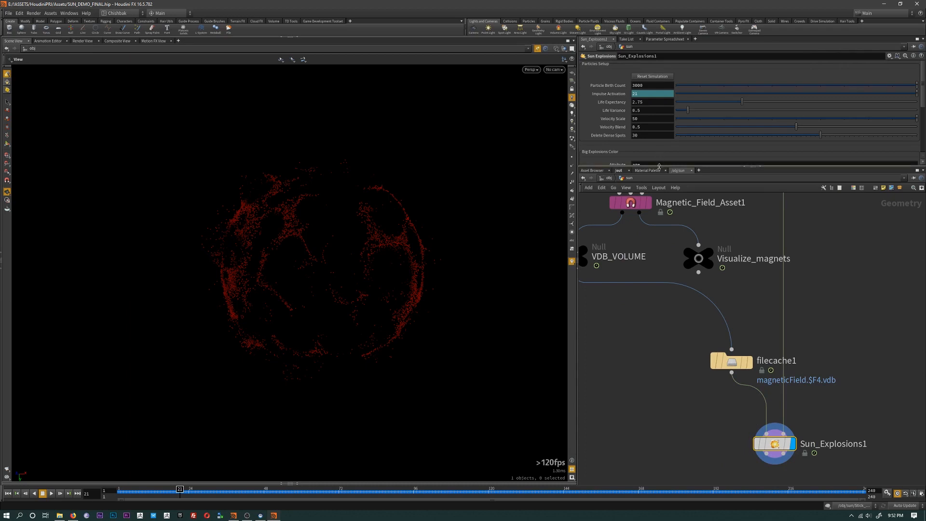
- Move the timeline to frame 33 and enlarge the parameter area to show both the Big and Surface Explosions Color ramps
{"action": "left_click_drag", "start_coordinate": [659, 165], "coordinate": [658, 215]}
{"action": "middle_click_drag", "start_coordinate": [829, 415], "coordinate": [825, 378]}
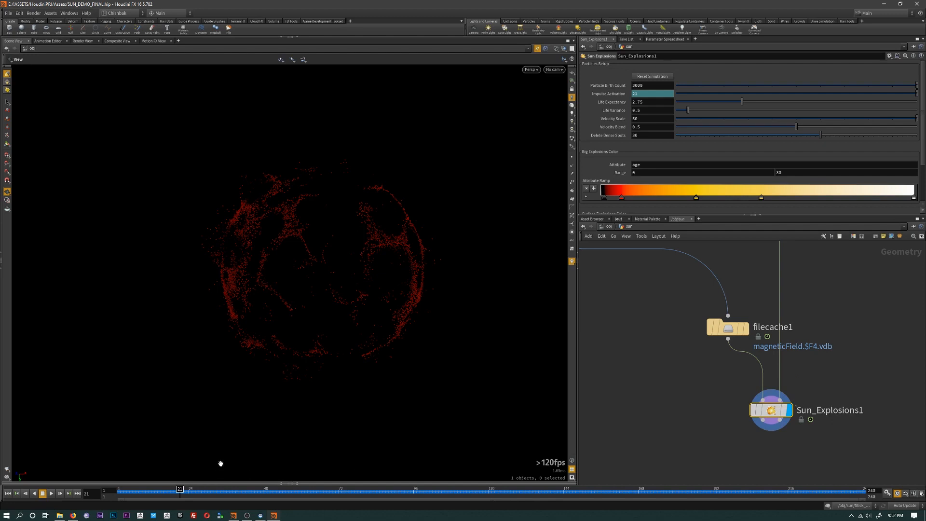
{"action": "mouse_move", "coordinate": [177, 489]}
{"action": "left_mouse_down"}
{"action": "mouse_move", "coordinate": [249, 491]}
{"action": "mouse_move", "coordinate": [184, 495]}
{"action": "mouse_move", "coordinate": [218, 493]}
{"action": "left_mouse_up"}
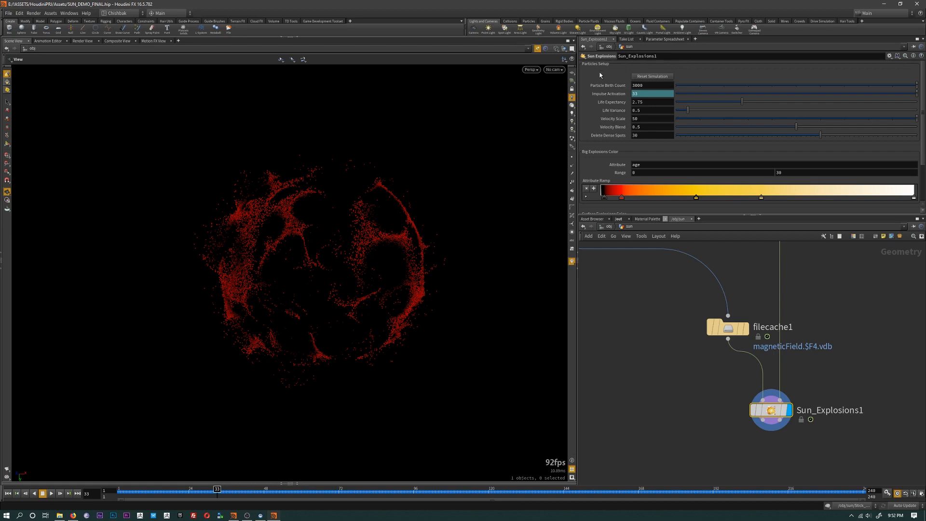
{"action": "scroll", "coordinate": [641, 183], "scroll_direction": "down", "scroll_amount": 2}
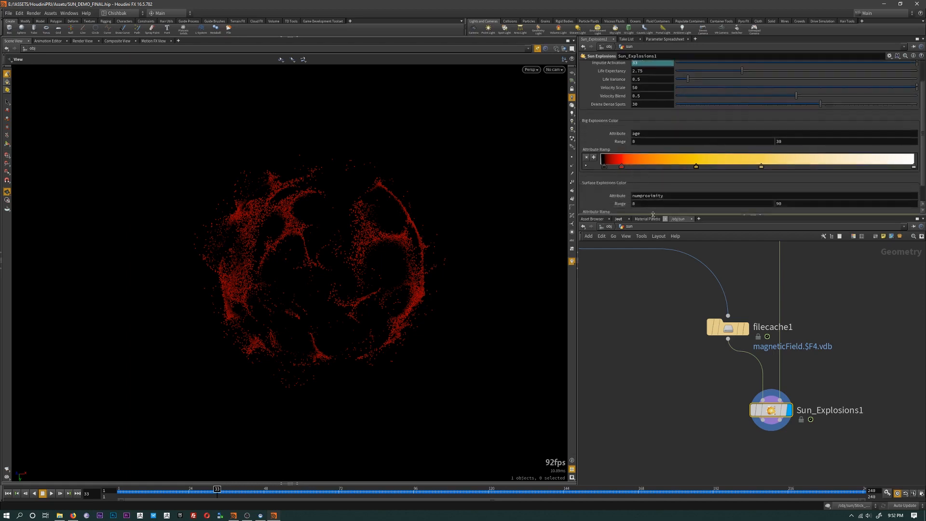
{"action": "left_click_drag", "start_coordinate": [655, 215], "coordinate": [655, 292]}
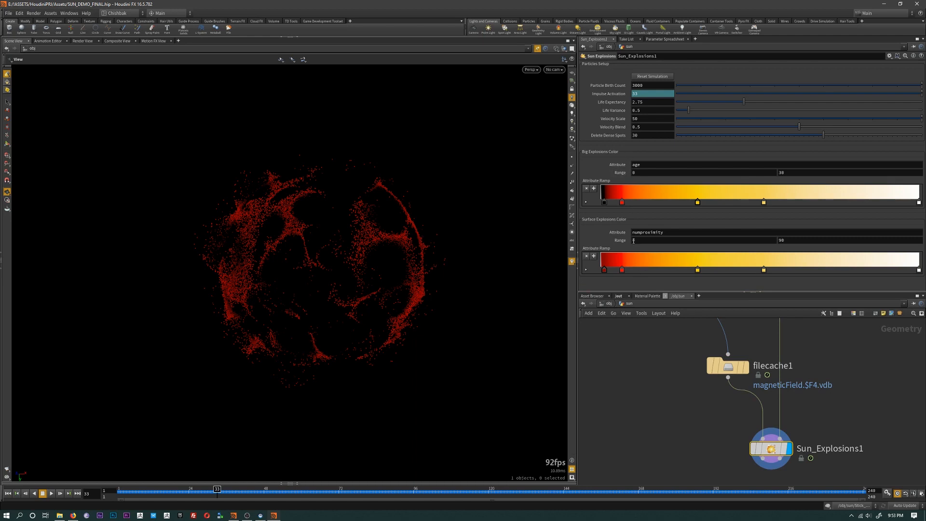
{"action": "scroll", "coordinate": [725, 469], "scroll_direction": "up", "scroll_amount": 2}
{"action": "scroll", "coordinate": [725, 470], "scroll_direction": "down", "scroll_amount": 2}
- Add a Null node below Sun_Explosions1 and name it OUTER_EXPLOSIONS
{"action": "middle_click_drag", "start_coordinate": [728, 471], "coordinate": [679, 433]}
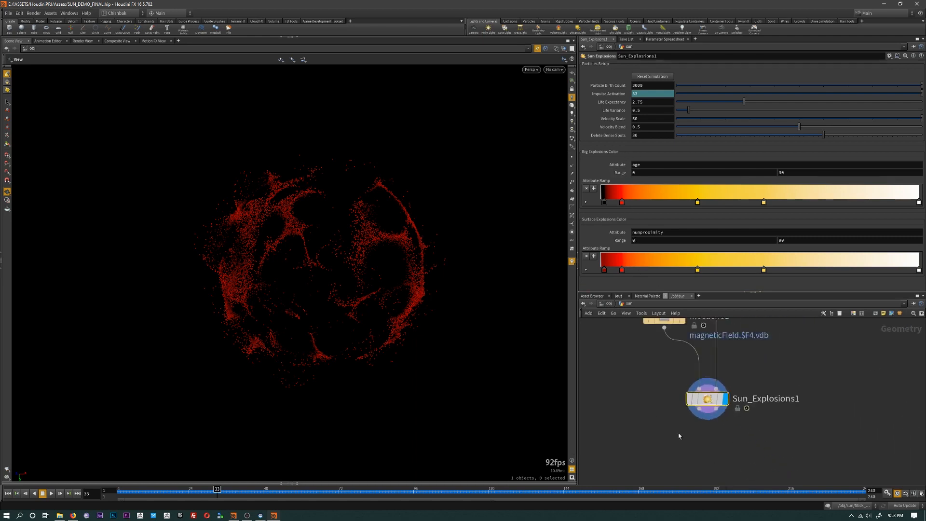
{"action": "left_click", "coordinate": [699, 409]}
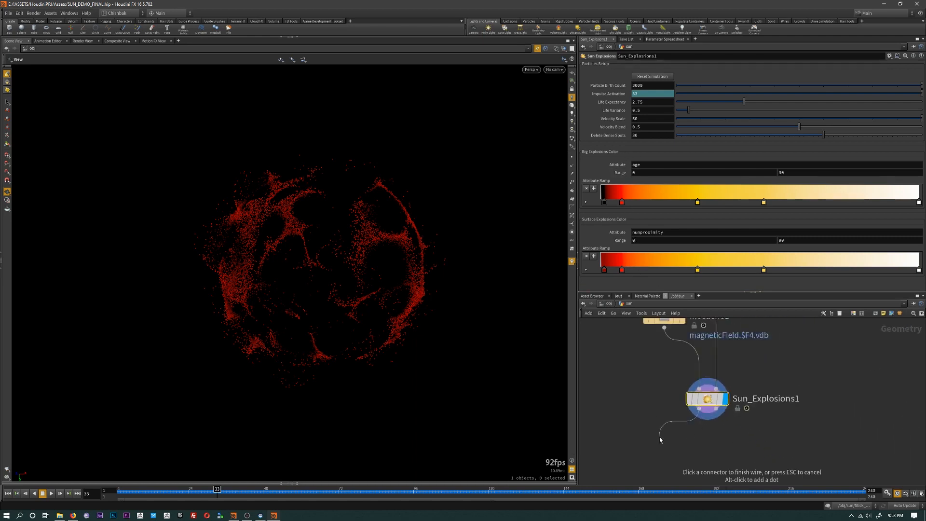
{"action": "key", "text": "Escape"}
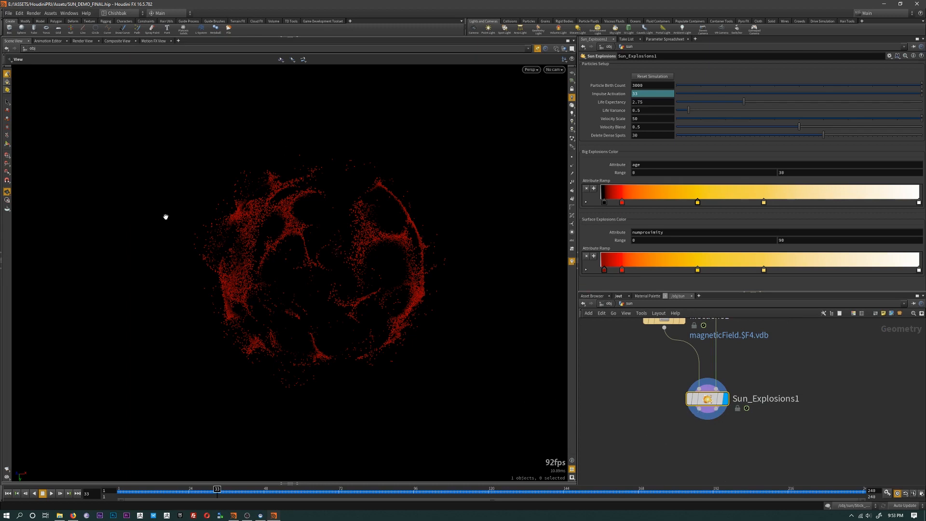
{"action": "middle_click_drag", "start_coordinate": [665, 451], "coordinate": [665, 442]}
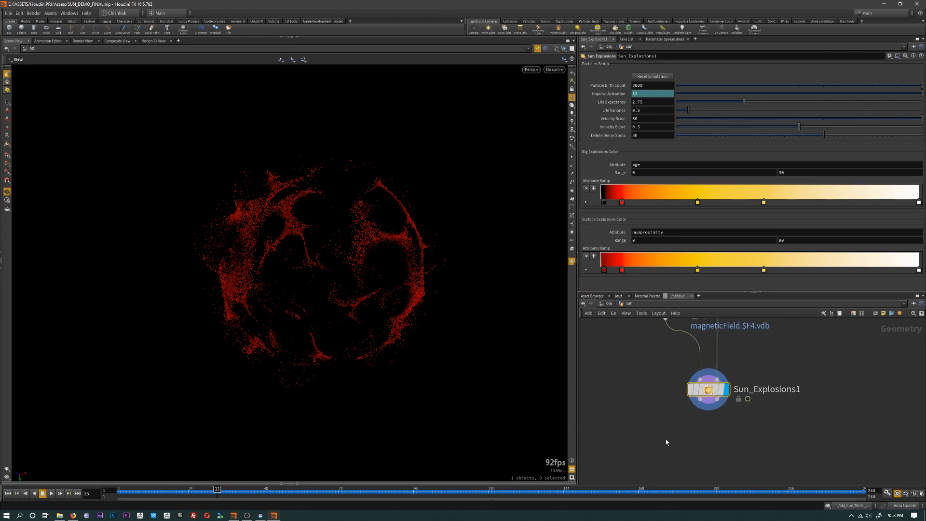
{"action": "left_click", "coordinate": [674, 431]}
{"action": "double_click", "coordinate": [701, 430]}
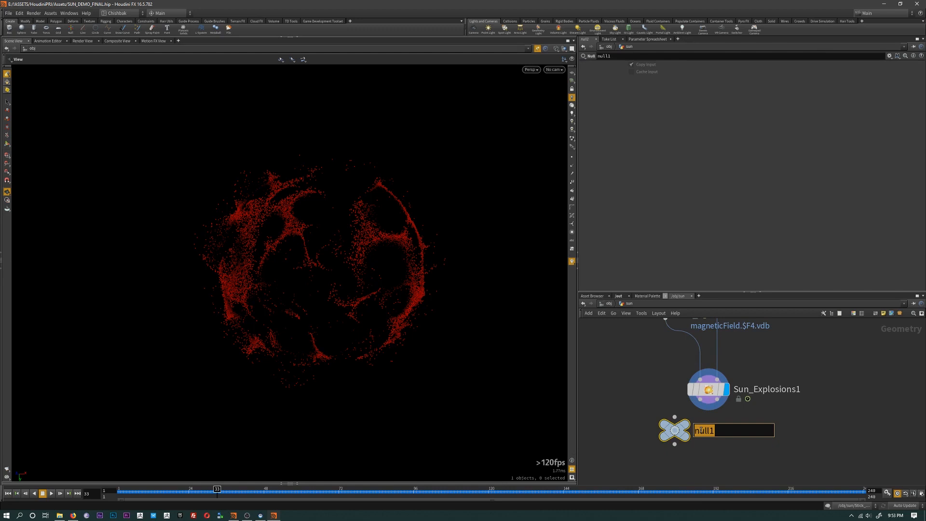
{"action": "type", "text": "OUTER_EXPLOSIONS"}
{"action": "key", "text": "Return"}
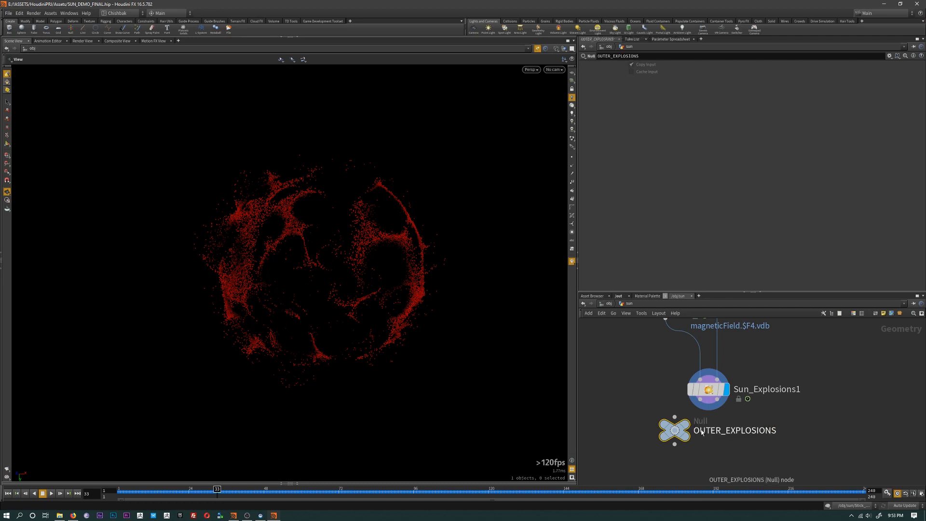
- Wire OUTER_EXPLOSIONS to the first output of Sun_Explosions1 and paste a copy of the null for the second output
{"action": "left_click_drag", "start_coordinate": [680, 433], "coordinate": [649, 447]}
{"action": "left_click_drag", "start_coordinate": [701, 397], "coordinate": [773, 442]}
{"action": "key", "text": "ctrl+c"}
{"action": "key", "text": "ctrl+v"}
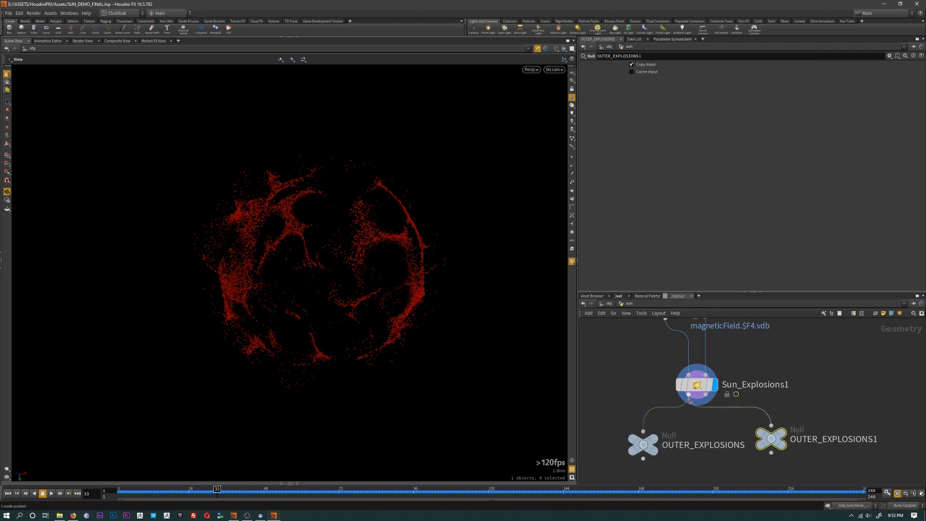
- Rename the copied null as surfaces_explo and display its output
{"action": "double_click", "coordinate": [798, 438]}
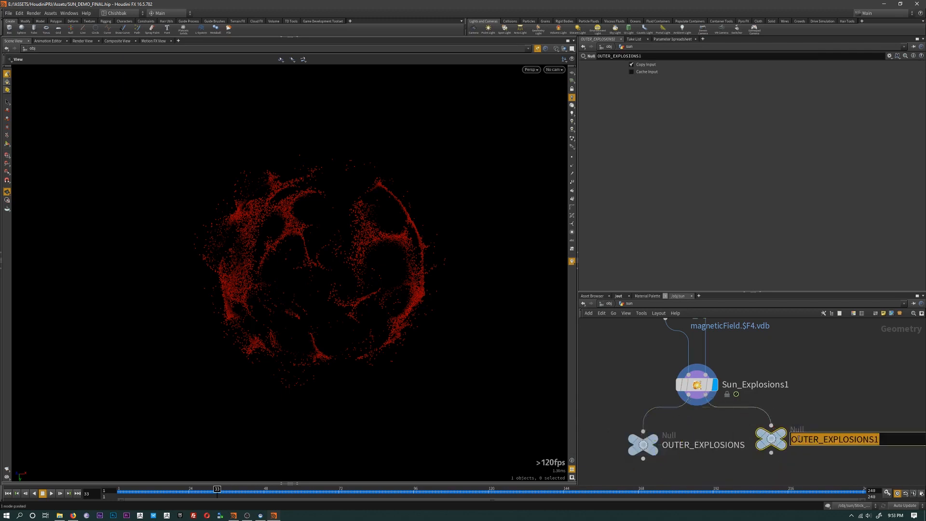
{"action": "type", "text": "surfaces_ex"}
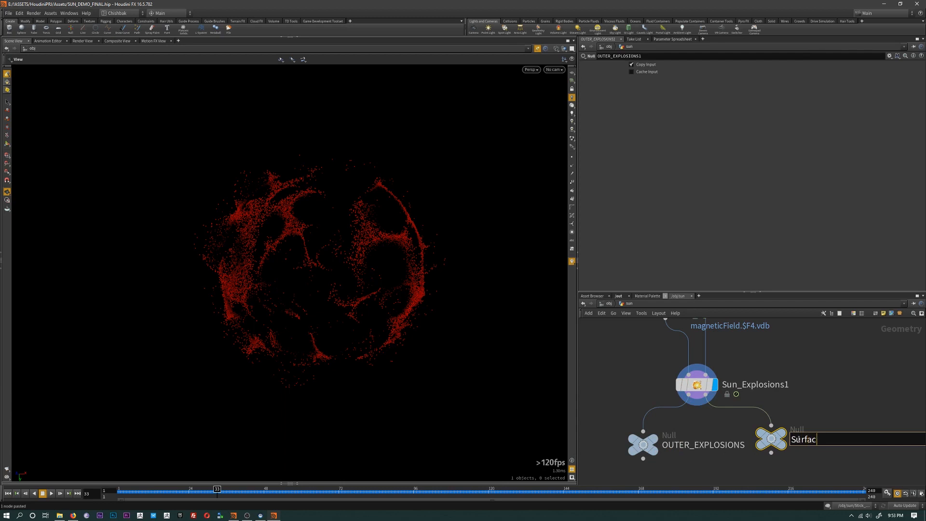
{"action": "type", "text": "plo"}
{"action": "key", "text": "Return"}
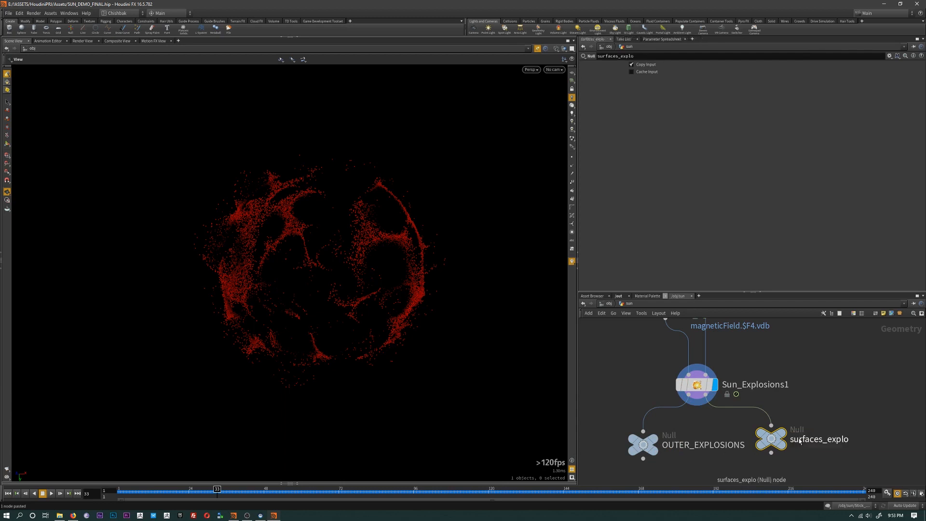
{"action": "left_click", "coordinate": [782, 439]}
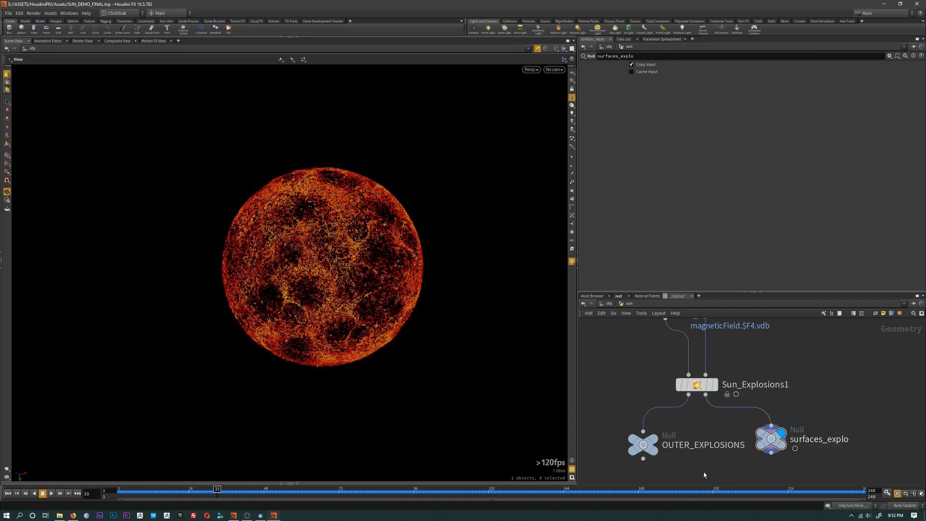
- Combine OUTER_EXPLOSIONS and surfaces_explo in a Merge node and display the merged particles
{"action": "key", "text": "Tab"}
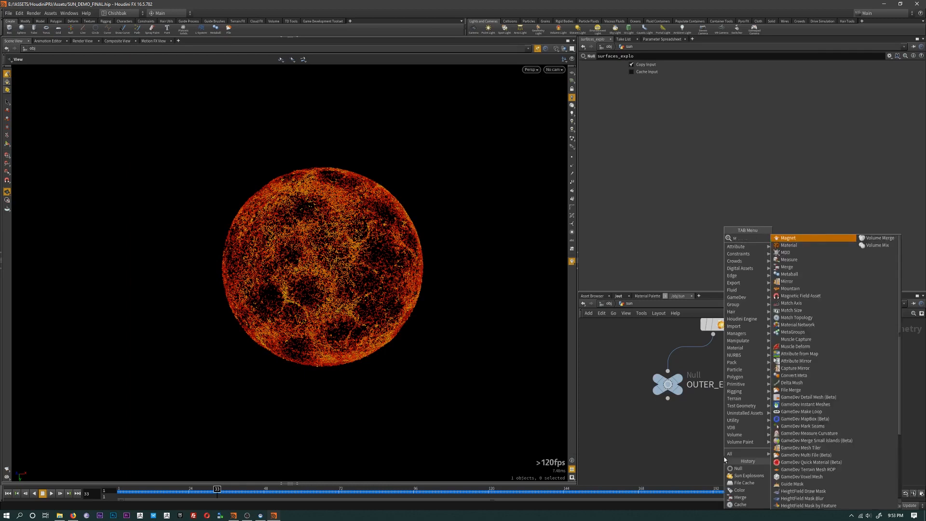
{"action": "left_click", "coordinate": [739, 497]}
{"action": "left_click", "coordinate": [721, 456]}
{"action": "left_click_drag", "start_coordinate": [794, 393], "coordinate": [722, 446]}
{"action": "left_click", "coordinate": [739, 456]}
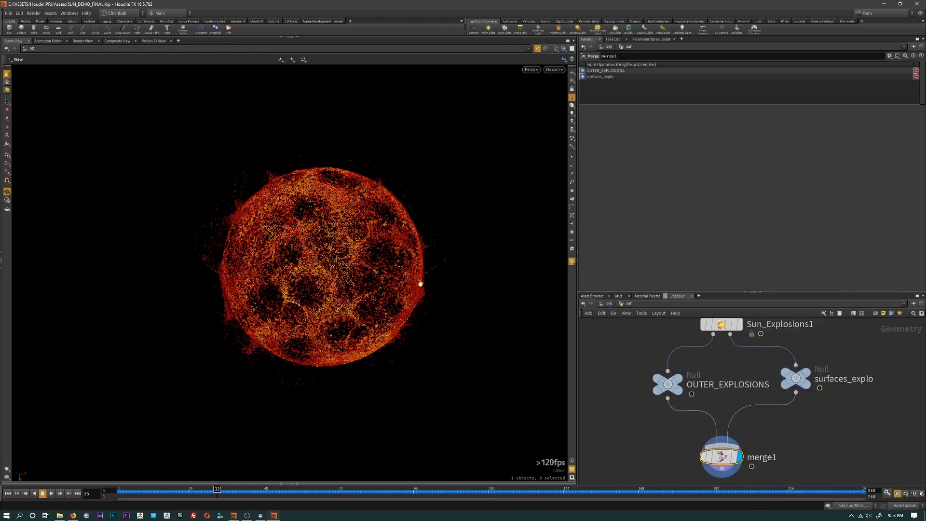
{"action": "middle_click_drag", "start_coordinate": [339, 305], "coordinate": [365, 327]}
{"action": "right_click_drag", "start_coordinate": [365, 326], "coordinate": [413, 333]}
{"action": "middle_click_drag", "start_coordinate": [425, 328], "coordinate": [405, 352]}
{"action": "scroll", "coordinate": [667, 434], "scroll_direction": "down", "scroll_amount": 3}
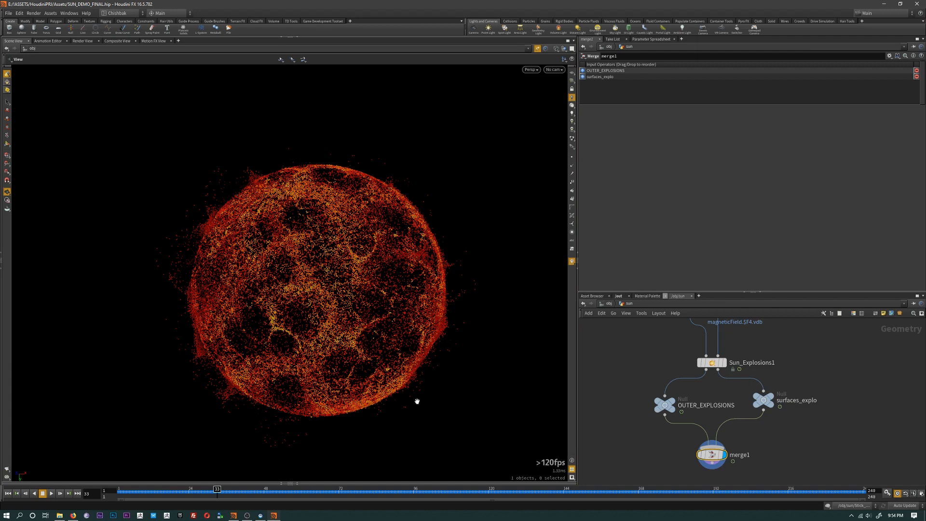
- Copy the sphere1 node from the sun network and go up to the object level
{"action": "middle_click_drag", "start_coordinate": [640, 357], "coordinate": [639, 374]}
{"action": "scroll", "coordinate": [643, 373], "scroll_direction": "down", "scroll_amount": 5}
{"action": "middle_click_drag", "start_coordinate": [738, 322], "coordinate": [744, 444]}
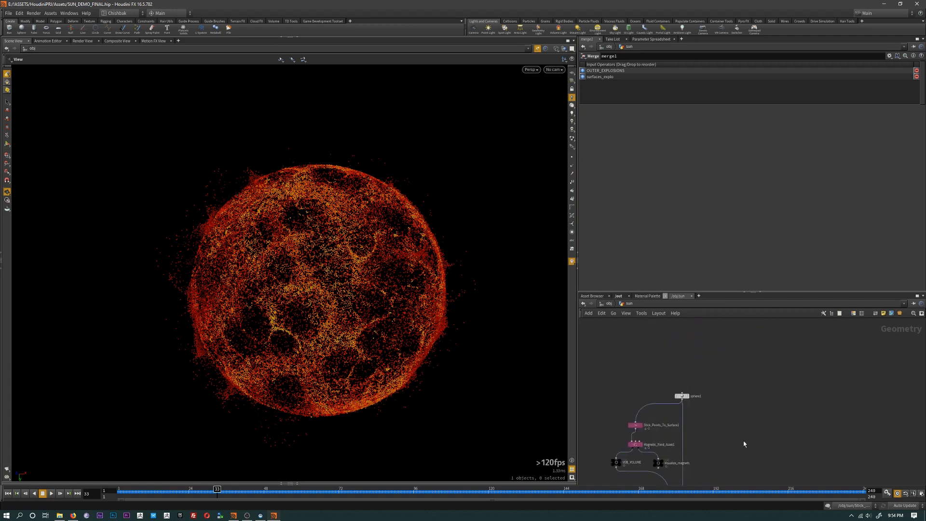
{"action": "scroll", "coordinate": [687, 413], "scroll_direction": "up", "scroll_amount": 4}
{"action": "left_click", "coordinate": [687, 413]}
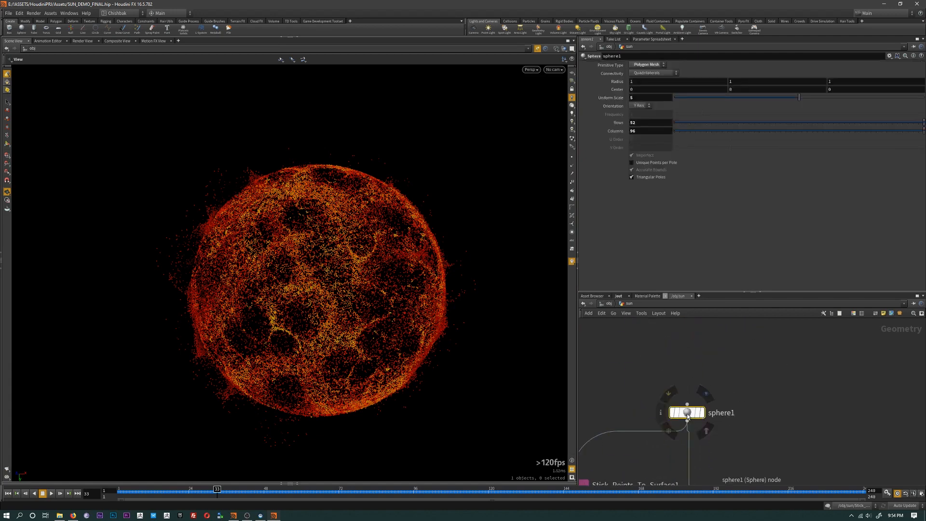
{"action": "key", "text": "ctrl+c"}
{"action": "key", "text": "u"}
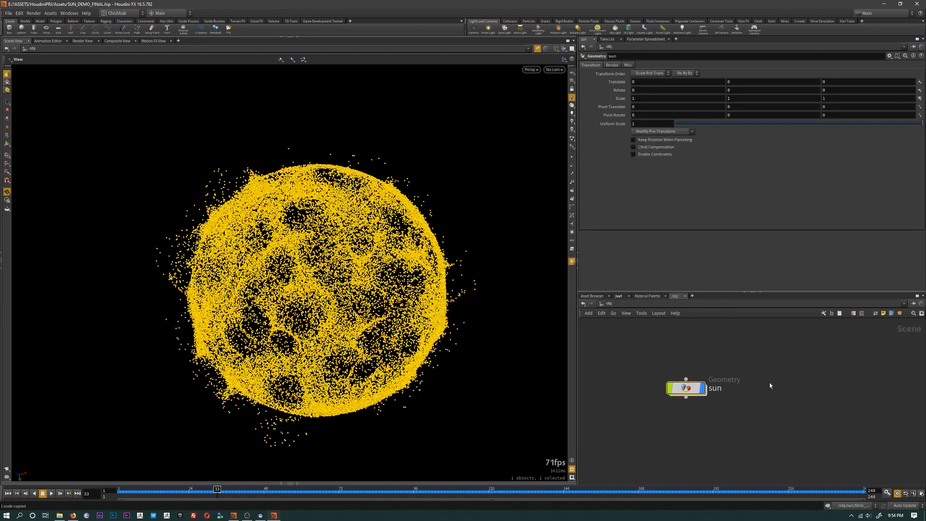
- Create a Geometry object beside sun and replace its default File node with the copied sphere1
{"action": "left_click", "coordinate": [770, 385]}
{"action": "key", "text": "Tab"}
{"action": "mouse_move", "coordinate": [770, 387]}
{"action": "type", "text": "geo"}
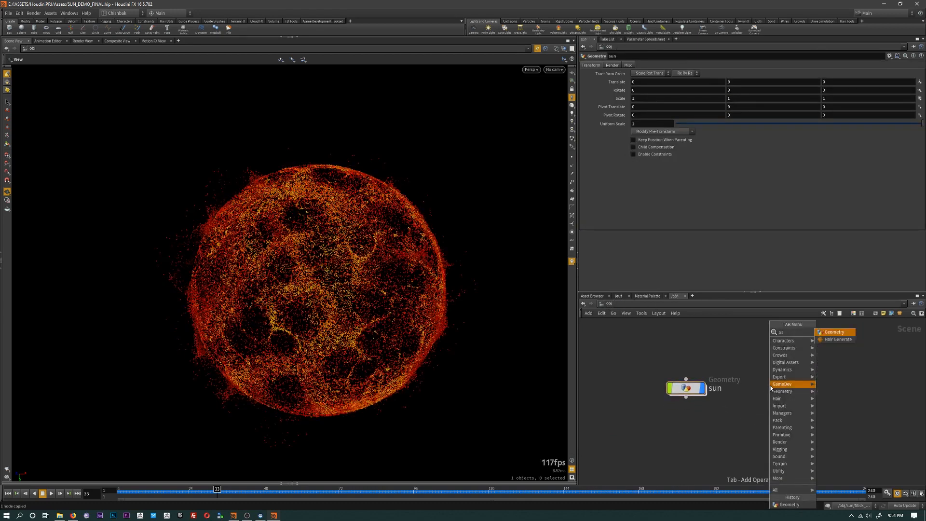
{"action": "key", "text": "Return"}
{"action": "left_click", "coordinate": [770, 389]}
{"action": "double_click", "coordinate": [770, 388]}
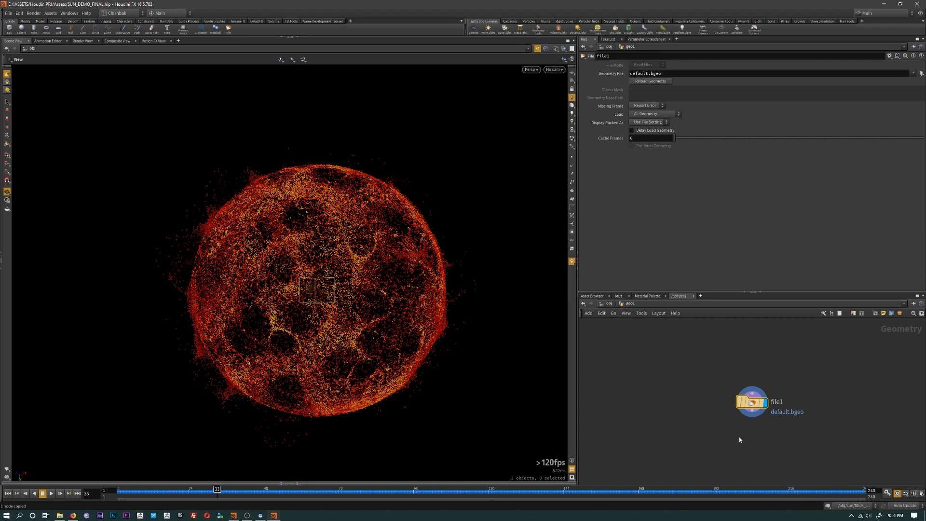
{"action": "key", "text": "Delete"}
{"action": "key", "text": "ctrl+v"}
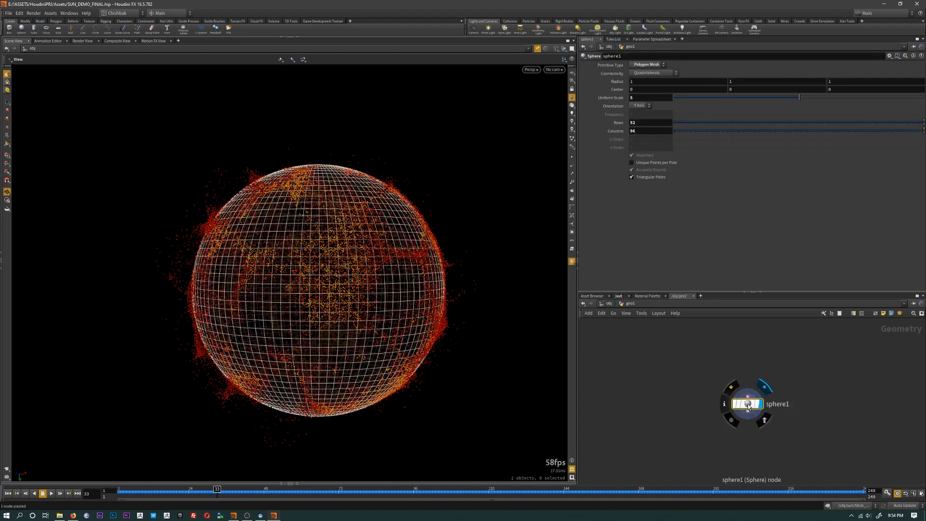
- Add a Color node below sphere1 in geo1 and display its output
{"action": "left_click_drag", "start_coordinate": [748, 406], "coordinate": [747, 352]}
{"action": "key", "text": "Tab"}
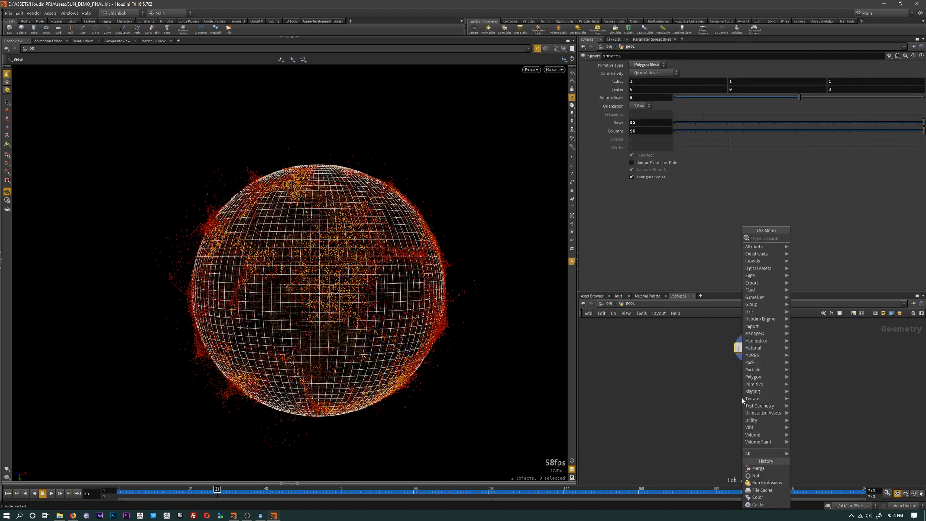
{"action": "type", "text": "color"}
{"action": "key", "text": "Return"}
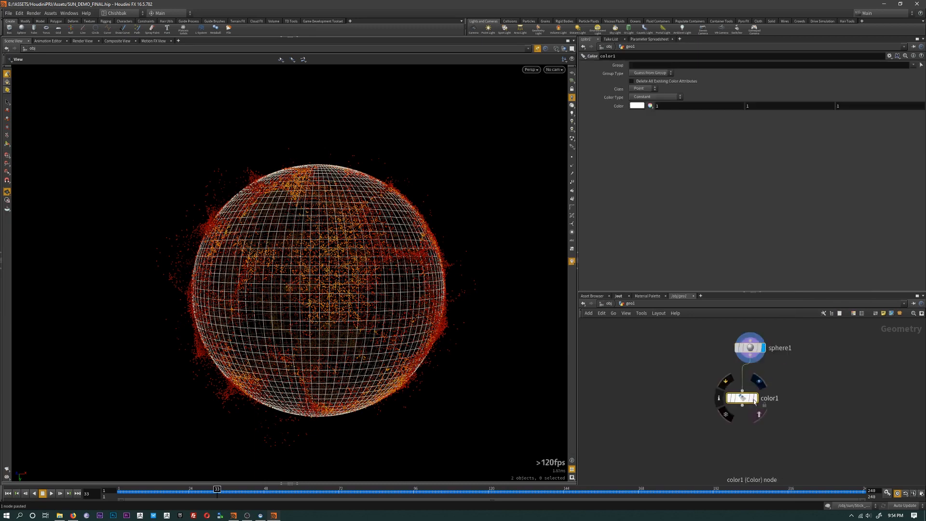
{"action": "left_click", "coordinate": [755, 399]}
- Set the Color node's constant color to a very dark red, about 0.063, 0, 0
{"action": "left_click", "coordinate": [637, 105]}
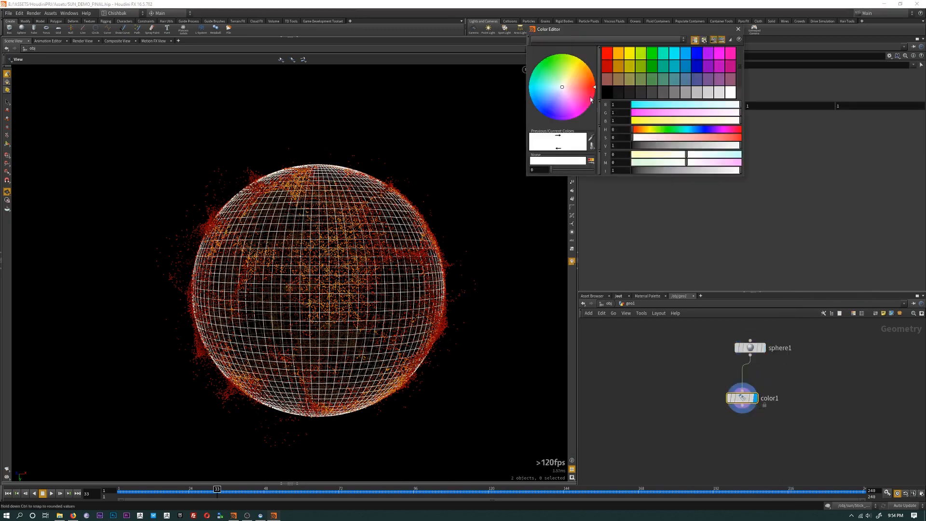
{"action": "left_click", "coordinate": [608, 68]}
{"action": "left_click_drag", "start_coordinate": [646, 105], "coordinate": [638, 105]}
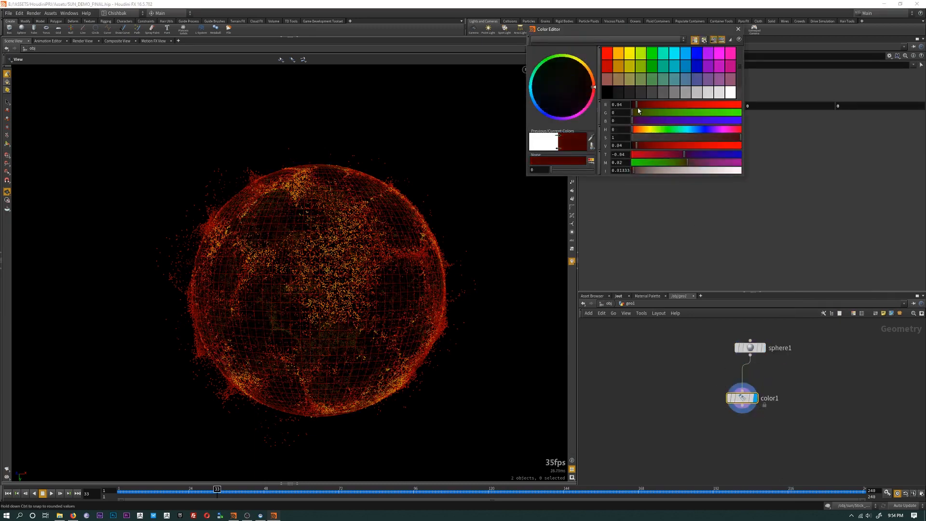
{"action": "left_click", "coordinate": [738, 29]}
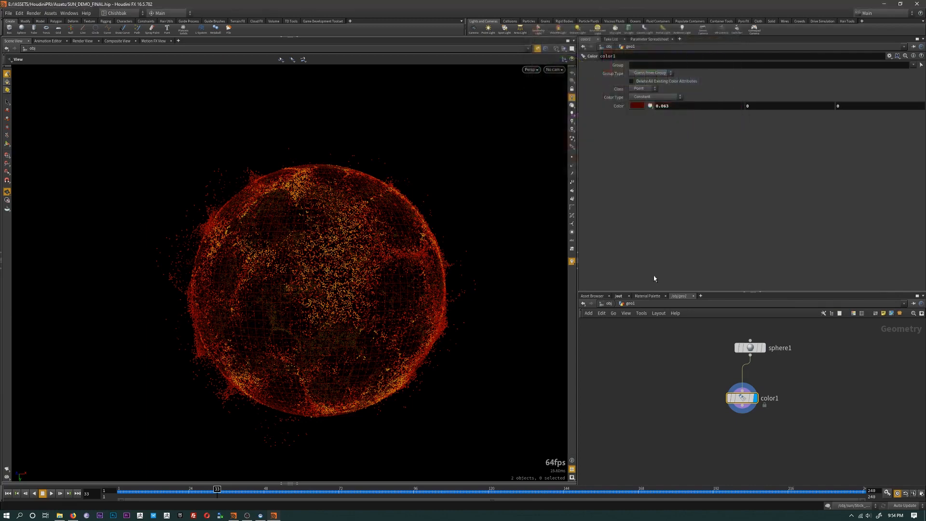
- Go up to the object level, hide the sun object and switch the viewport from wireframe to shaded display
{"action": "left_click", "coordinate": [610, 303]}
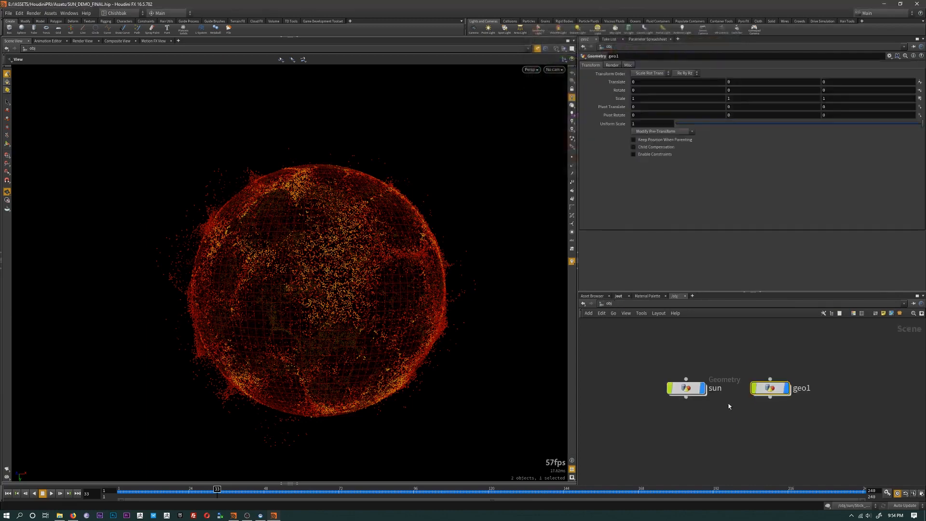
{"action": "left_click", "coordinate": [705, 389]}
{"action": "key", "text": "w"}
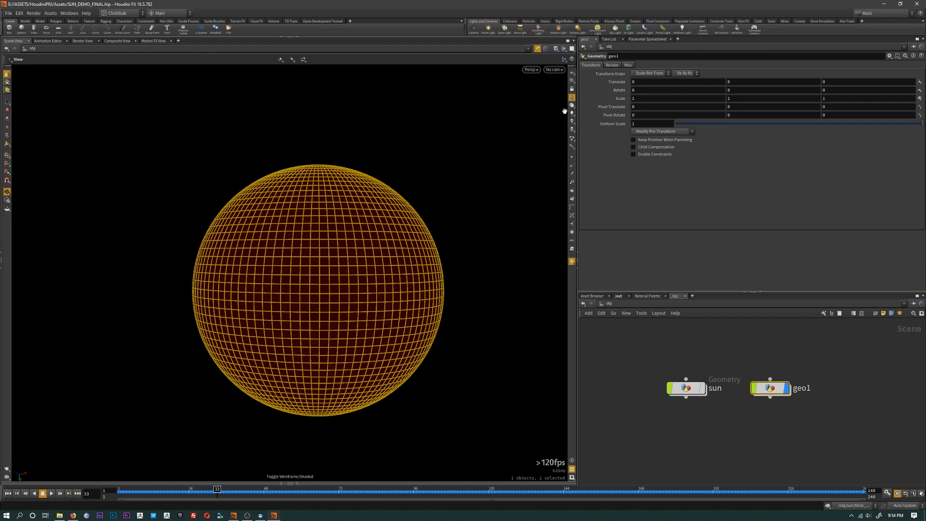
{"action": "left_click", "coordinate": [556, 48]}
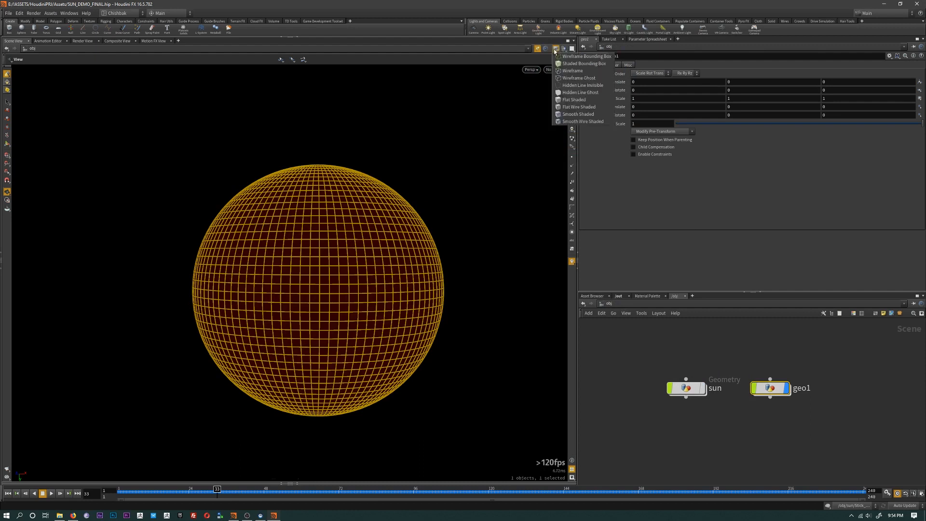
{"action": "left_click", "coordinate": [558, 121]}
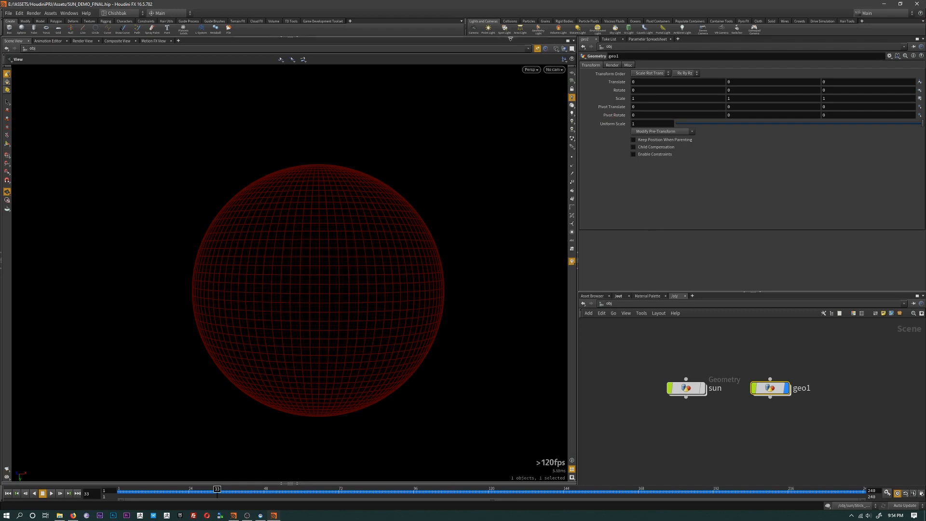
{"action": "left_click", "coordinate": [556, 49]}
{"action": "left_click", "coordinate": [552, 61]}
{"action": "key", "text": "shift+w"}
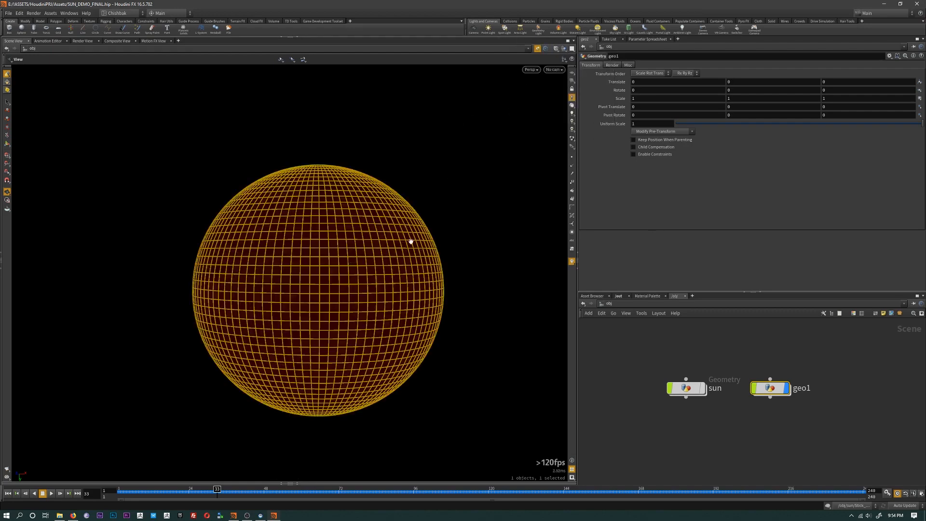
- Show the sun object again and rename it as Sun_Particles
{"action": "left_click", "coordinate": [651, 407]}
{"action": "left_click_drag", "start_coordinate": [345, 302], "coordinate": [405, 319]}
{"action": "double_click", "coordinate": [770, 387]}
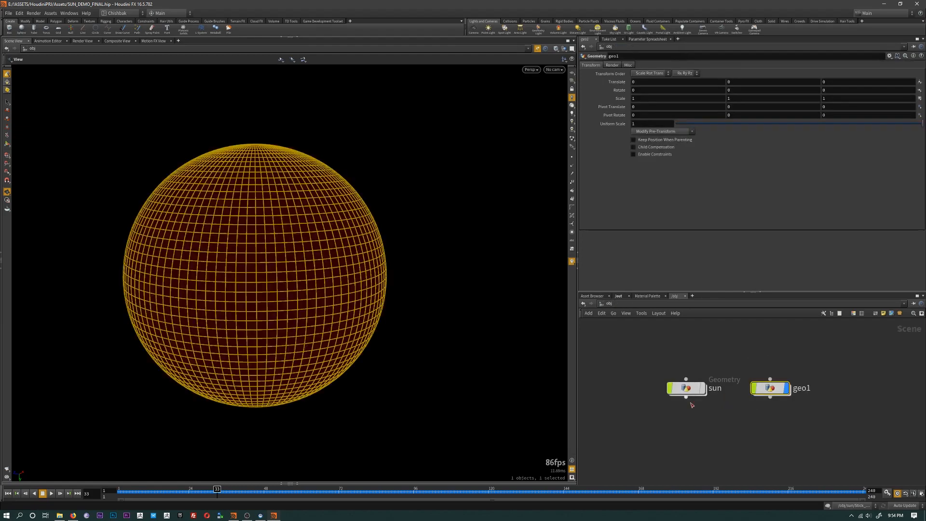
{"action": "left_click", "coordinate": [608, 304]}
{"action": "left_click", "coordinate": [689, 392]}
{"action": "left_click", "coordinate": [735, 400]}
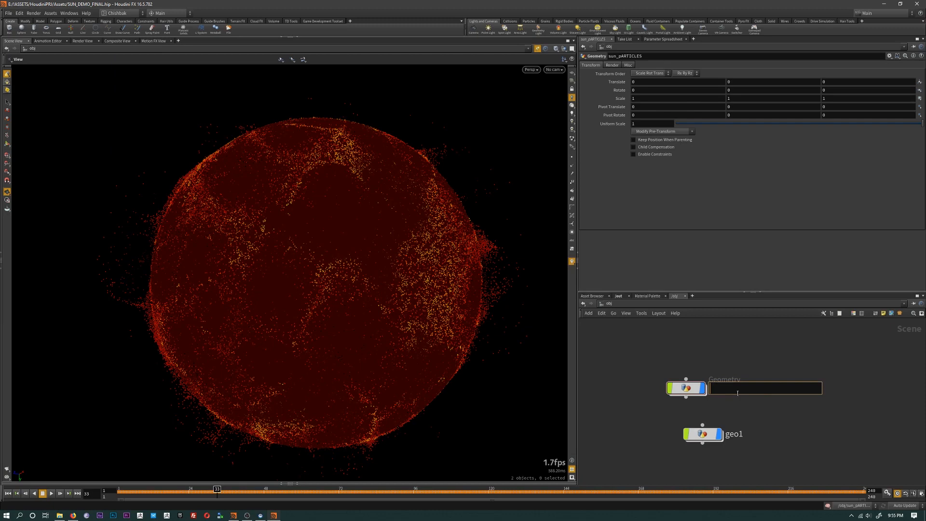
{"action": "type", "text": "Sun_Particle"}
{"action": "type", "text": "s"}
{"action": "key", "text": "Return"}
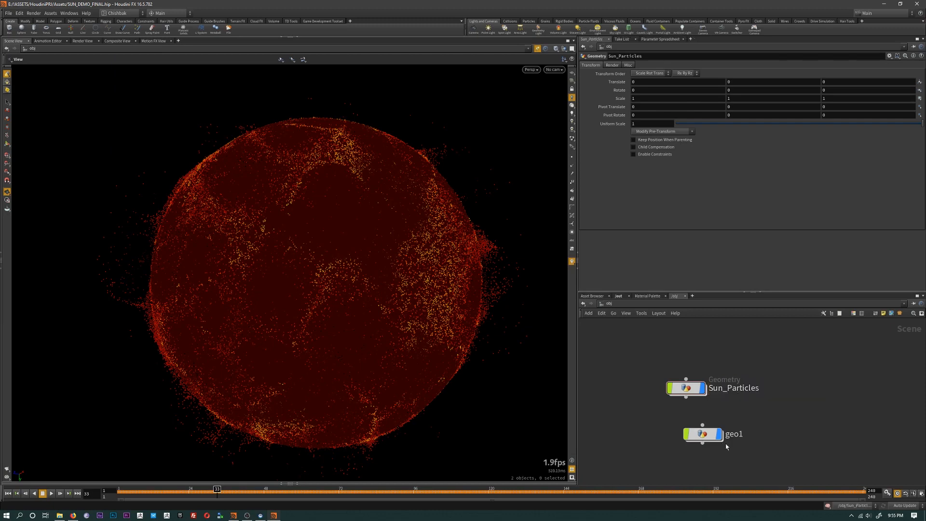
- Rename the geo1 object as Sun_geo
{"action": "double_click", "coordinate": [733, 434]}
{"action": "type", "text": "Sun"}
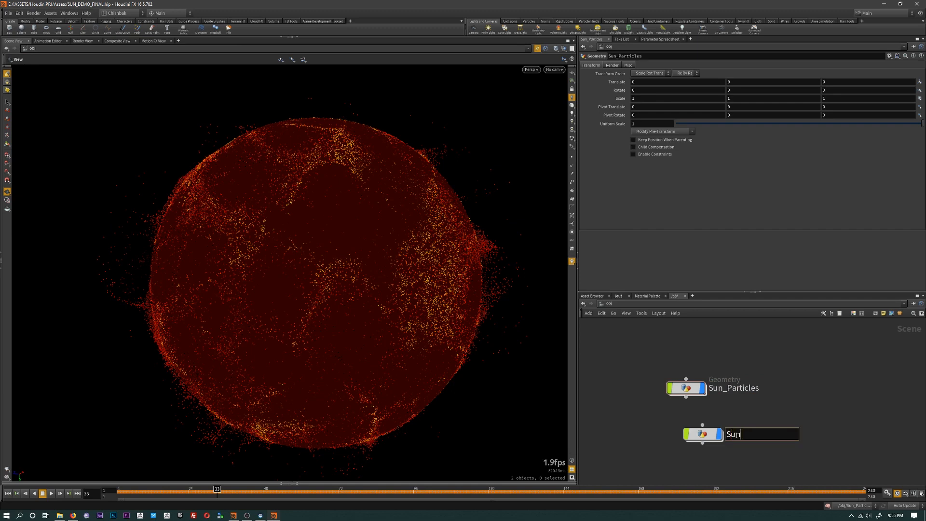
{"action": "type", "text": "_geo"}
{"action": "key", "text": "Return"}
{"action": "middle_click_drag", "start_coordinate": [737, 435], "coordinate": [792, 420]}
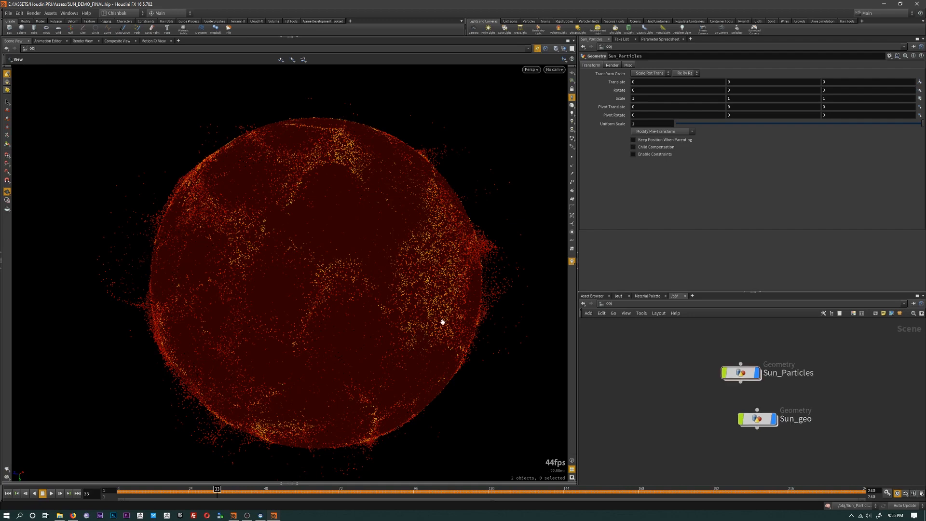
{"action": "middle_click_drag", "start_coordinate": [457, 327], "coordinate": [442, 340]}
- Enter the Sun_Particles network and switch to the browser to examine the NASA Thermonuclear Art sun video as reference, then return to Houdini
{"action": "double_click", "coordinate": [741, 373]}
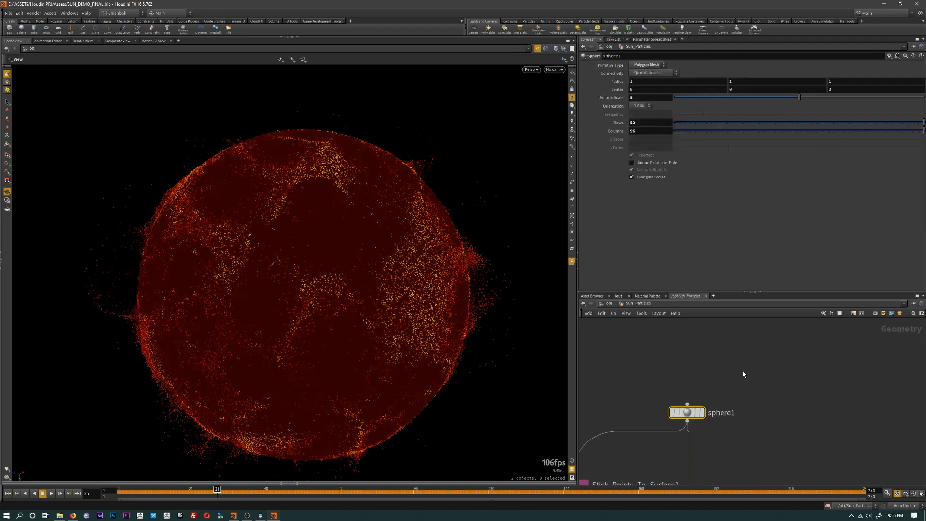
{"action": "middle_click_drag", "start_coordinate": [741, 466], "coordinate": [806, 346]}
{"action": "scroll", "coordinate": [804, 386], "scroll_direction": "down", "scroll_amount": 5}
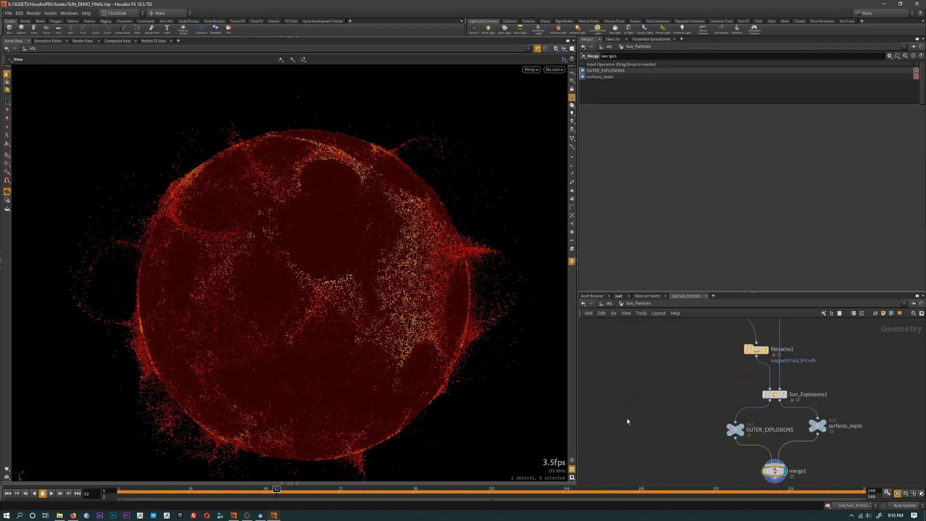
{"action": "key", "text": "alt+Tab"}
{"action": "left_click", "coordinate": [343, 322]}
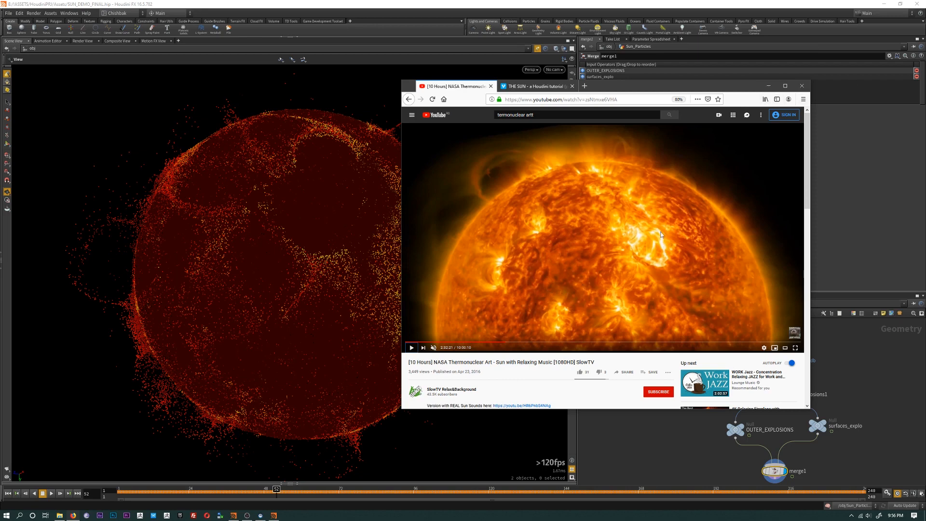
{"action": "left_click", "coordinate": [768, 86]}
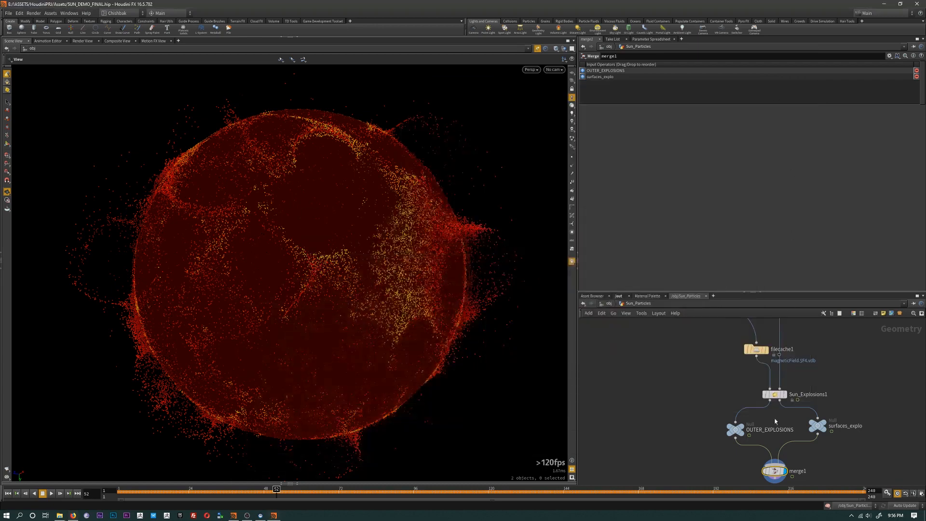
- Examine the OUTER_EXPLOSIONS and surfaces_explo outputs separately and compare them with the color settings of Sun_Explosions1
{"action": "left_click", "coordinate": [767, 396]}
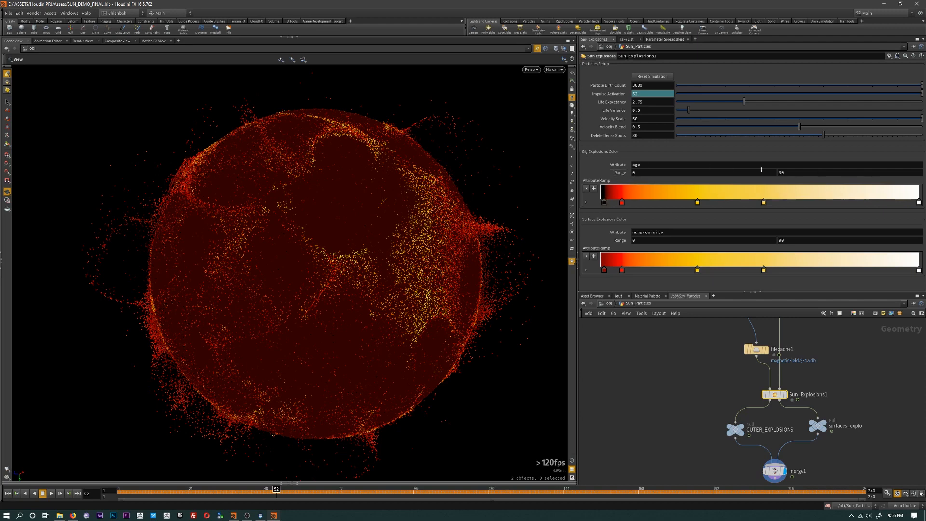
{"action": "double_click", "coordinate": [792, 172]}
{"action": "left_click", "coordinate": [741, 430]}
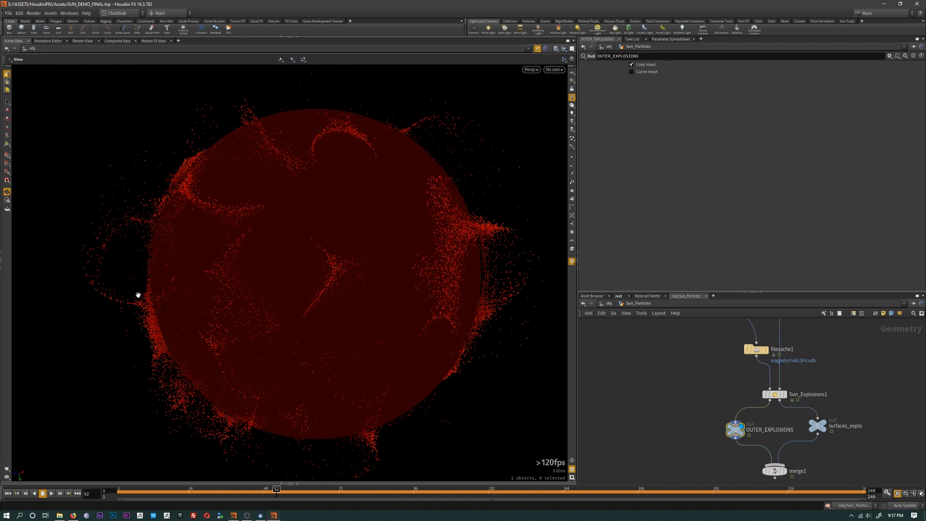
{"action": "left_click", "coordinate": [777, 397]}
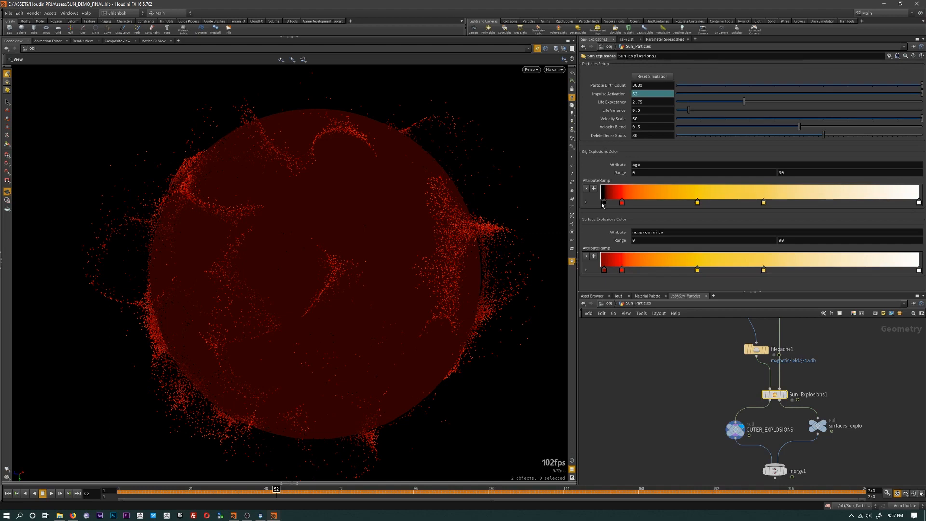
{"action": "left_click", "coordinate": [735, 428]}
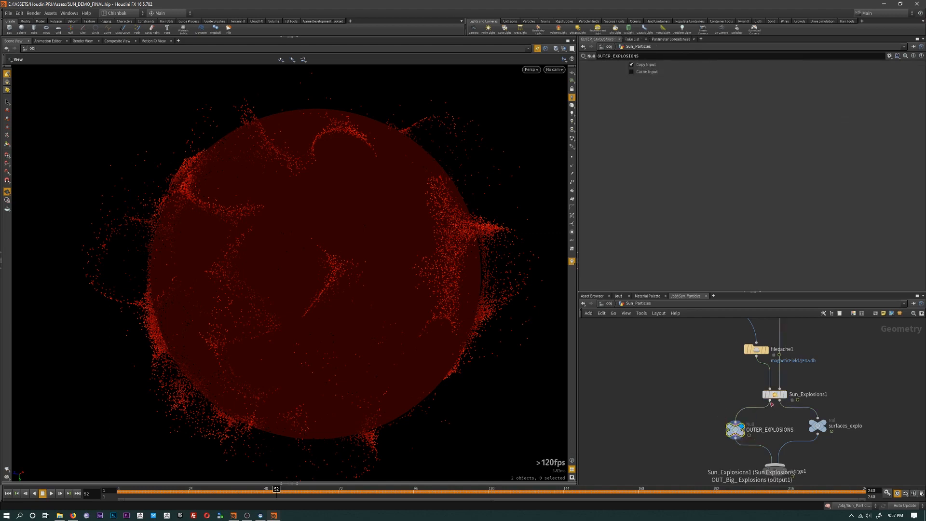
{"action": "left_click", "coordinate": [773, 394]}
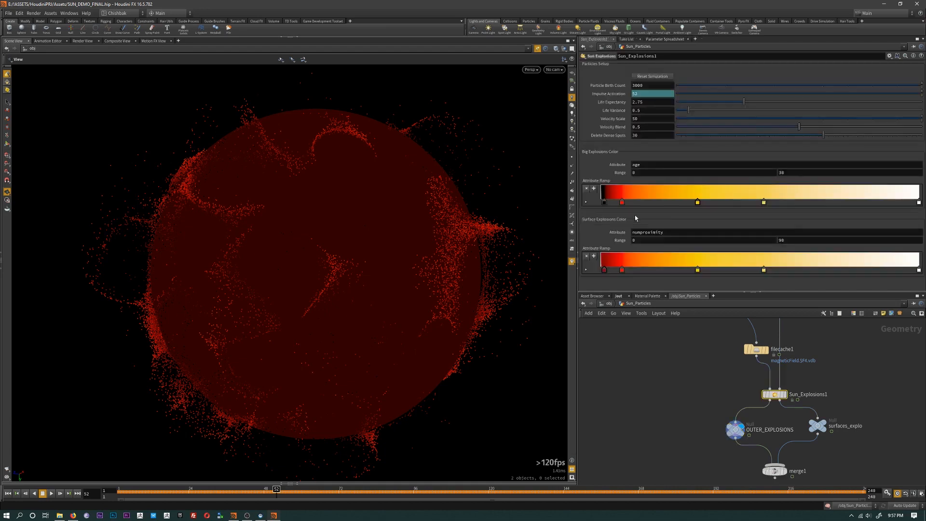
{"action": "left_click", "coordinate": [818, 429]}
{"action": "left_click", "coordinate": [828, 413]}
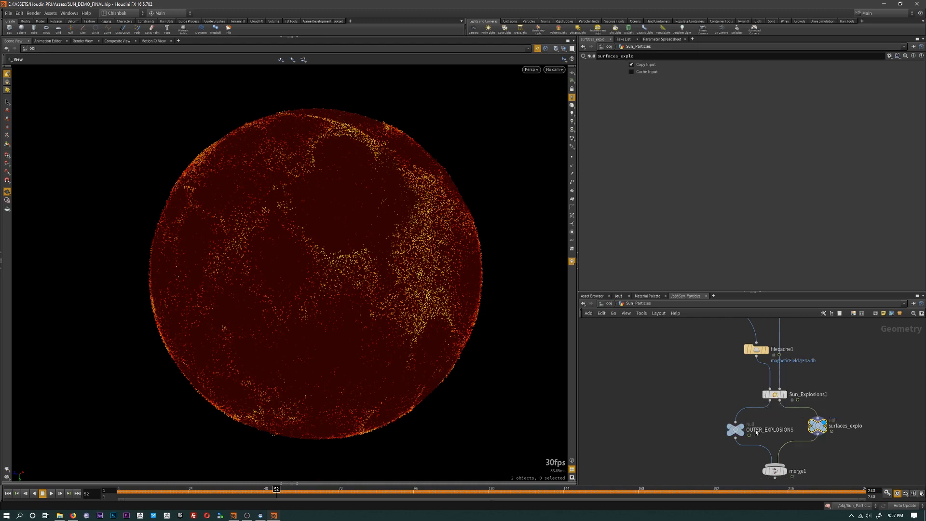
- Display Sun_Explosions1 and set the upper Range value of its Big Explosions Color to 3
{"action": "left_click", "coordinate": [784, 394]}
{"action": "left_click", "coordinate": [775, 395]}
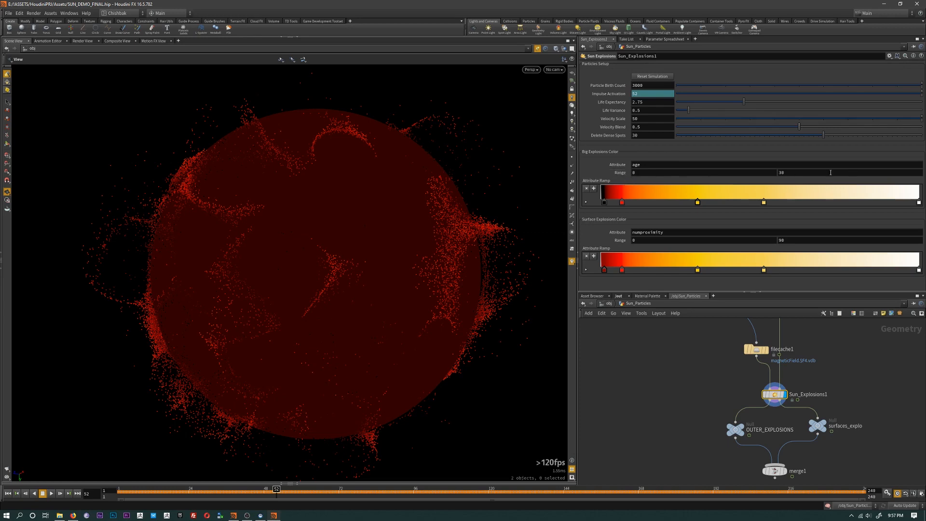
{"action": "left_click", "coordinate": [797, 174]}
{"action": "type", "text": "3"}
{"action": "key", "text": "Return"}
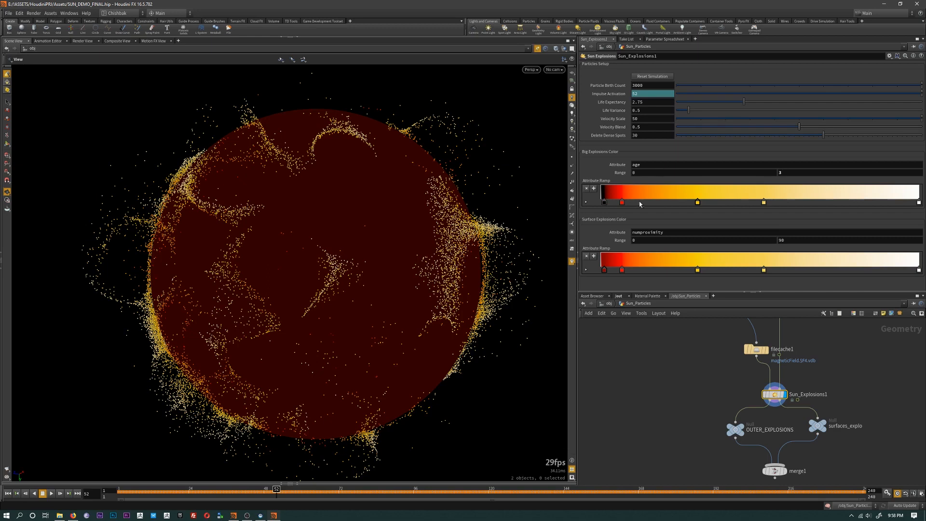
- Reverse the Big Explosions color ramp so it runs from white through yellow and red to black at the end
{"action": "left_click_drag", "start_coordinate": [604, 202], "coordinate": [837, 203]}
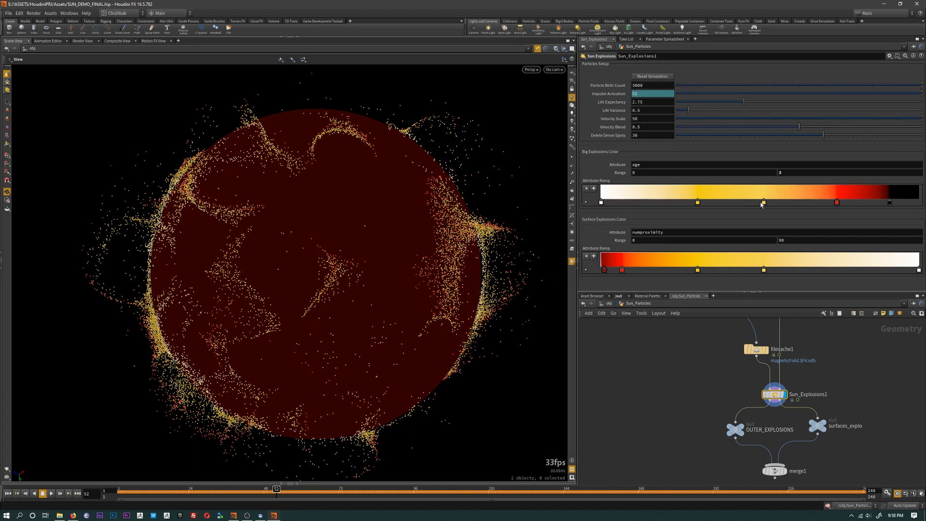
{"action": "left_click_drag", "start_coordinate": [763, 202], "coordinate": [713, 202]}
{"action": "left_click_drag", "start_coordinate": [889, 202], "coordinate": [919, 202]}
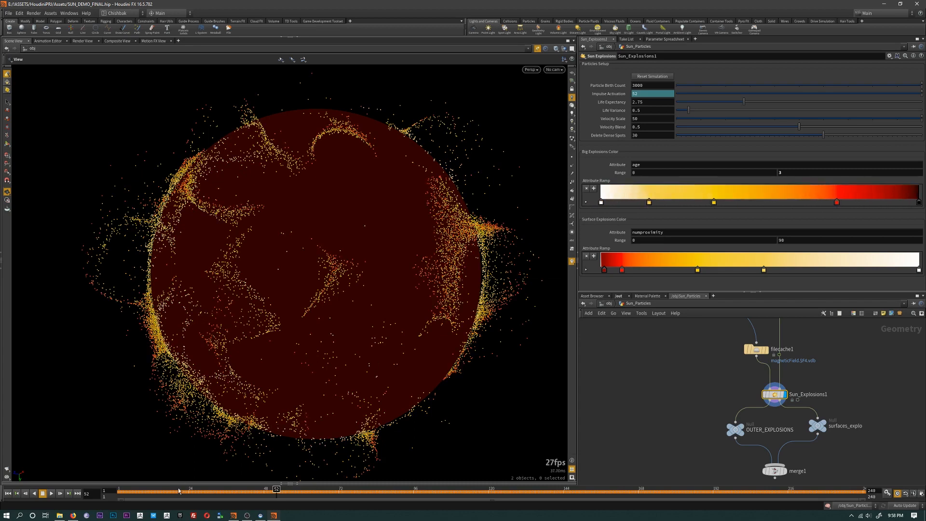
- Scrub the animation to frame 84 and examine the recolored outer explosion particles up close at the sun's edge
{"action": "left_click_drag", "start_coordinate": [139, 491], "coordinate": [313, 485]}
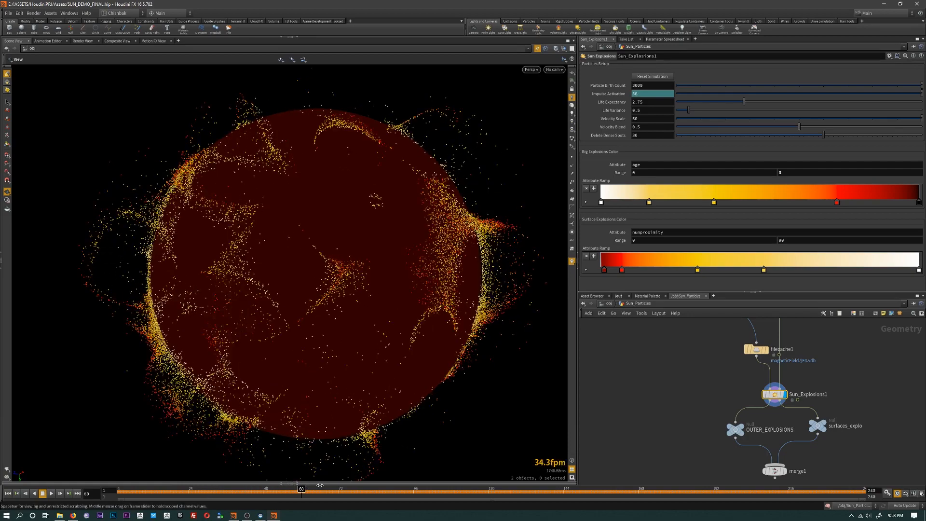
{"action": "left_click", "coordinate": [373, 490]}
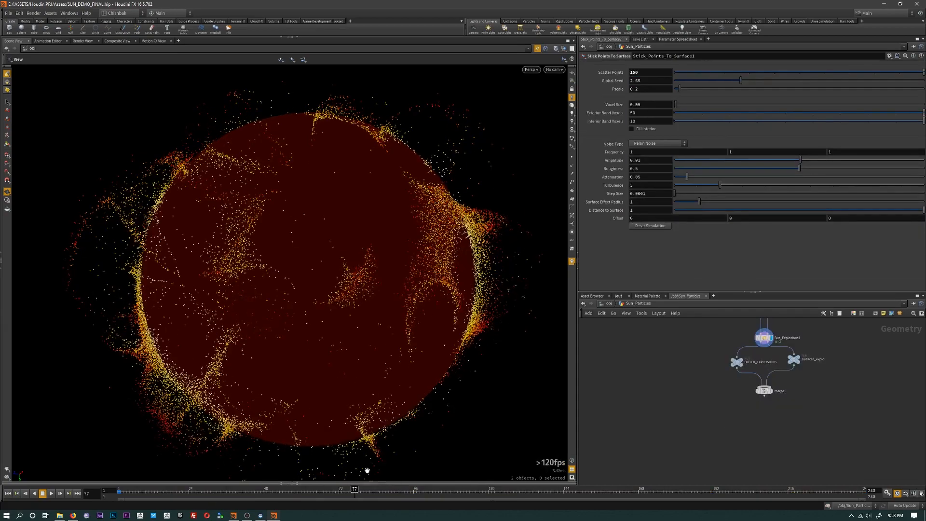
{"action": "left_click_drag", "start_coordinate": [365, 470], "coordinate": [394, 327]}
{"action": "right_click_drag", "start_coordinate": [394, 327], "coordinate": [380, 276]}
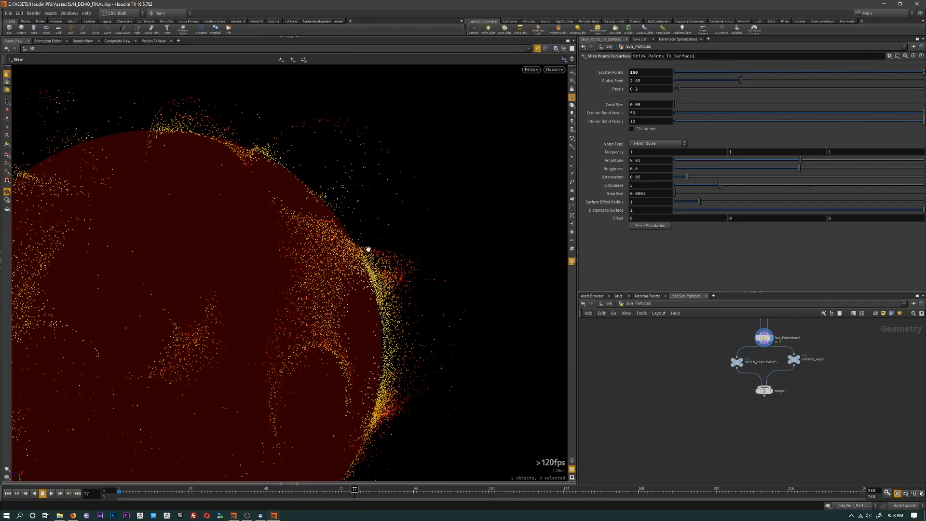
{"action": "left_click_drag", "start_coordinate": [354, 490], "coordinate": [376, 490]}
{"action": "middle_click_drag", "start_coordinate": [697, 394], "coordinate": [705, 479]}
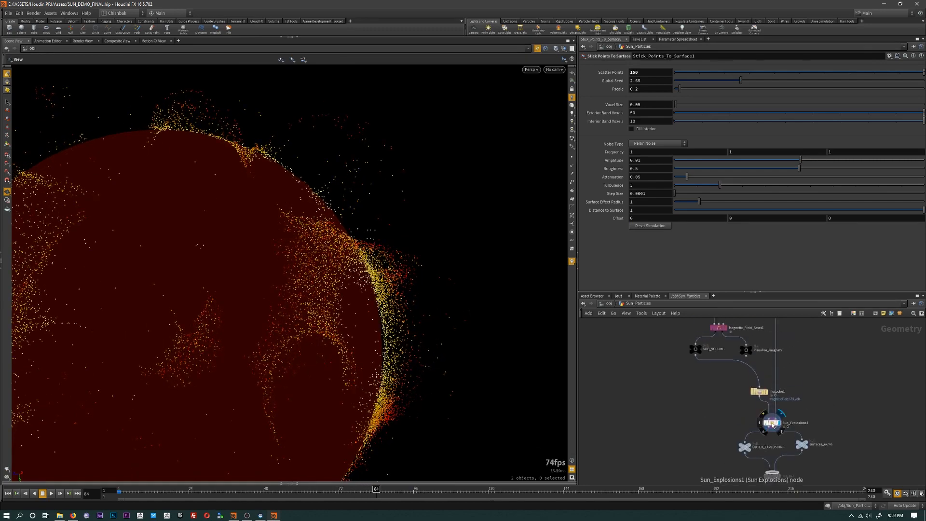
- On Sun_Explosions1, shift the Big Explosions ramp's red and yellow stops towards the middle and extend white over about the first quarter
{"action": "left_click", "coordinate": [771, 422]}
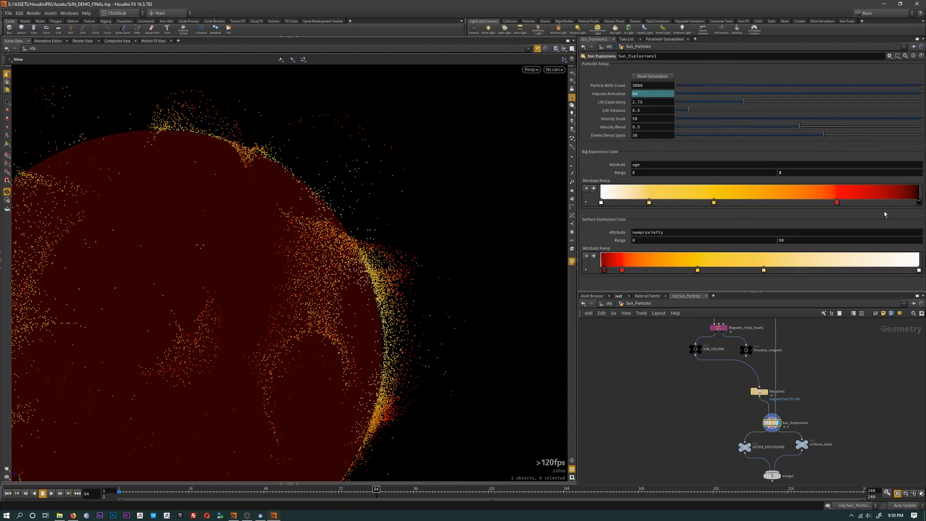
{"action": "mouse_move", "coordinate": [376, 489]}
{"action": "left_mouse_down"}
{"action": "mouse_move", "coordinate": [433, 490]}
{"action": "mouse_move", "coordinate": [276, 490]}
{"action": "mouse_move", "coordinate": [376, 489]}
{"action": "left_mouse_up"}
{"action": "mouse_move", "coordinate": [836, 203]}
{"action": "left_mouse_down"}
{"action": "mouse_move", "coordinate": [780, 209]}
{"action": "mouse_move", "coordinate": [834, 211]}
{"action": "mouse_move", "coordinate": [769, 216]}
{"action": "mouse_move", "coordinate": [815, 205]}
{"action": "left_mouse_up"}
{"action": "left_click_drag", "start_coordinate": [713, 202], "coordinate": [729, 207]}
{"action": "left_click_drag", "start_coordinate": [649, 203], "coordinate": [689, 202]}
{"action": "left_click", "coordinate": [601, 202]}
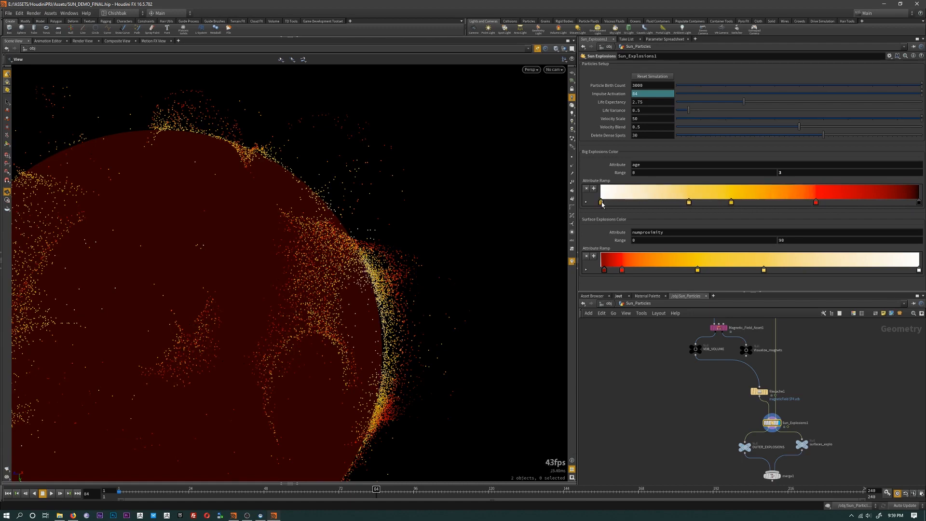
{"action": "left_click_drag", "start_coordinate": [603, 203], "coordinate": [687, 202]}
{"action": "key", "text": "h"}
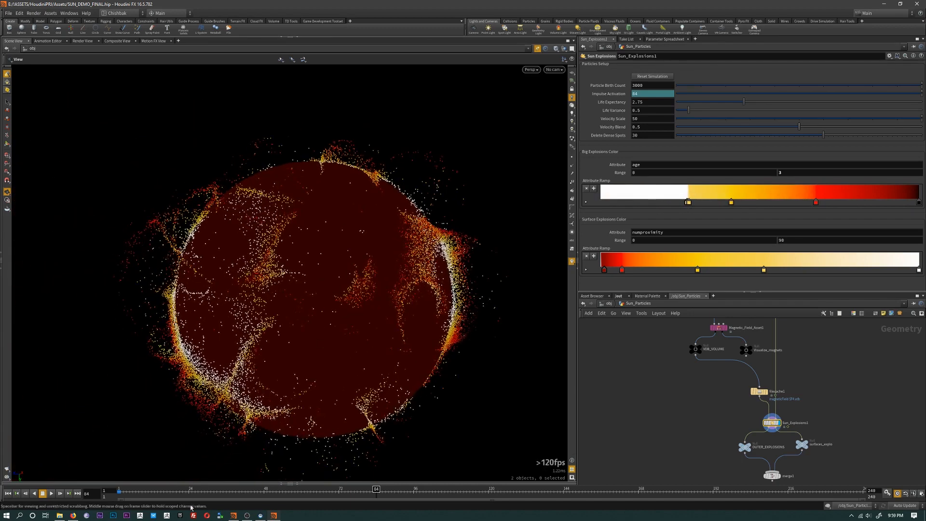
- Scrub the animation to frame 41 and pull the white stop of the Big Explosions ramp back close to its start
{"action": "left_click_drag", "start_coordinate": [171, 491], "coordinate": [242, 491]}
{"action": "middle_click_drag", "start_coordinate": [491, 389], "coordinate": [461, 357]}
{"action": "scroll", "coordinate": [460, 357], "scroll_direction": "up", "scroll_amount": 2}
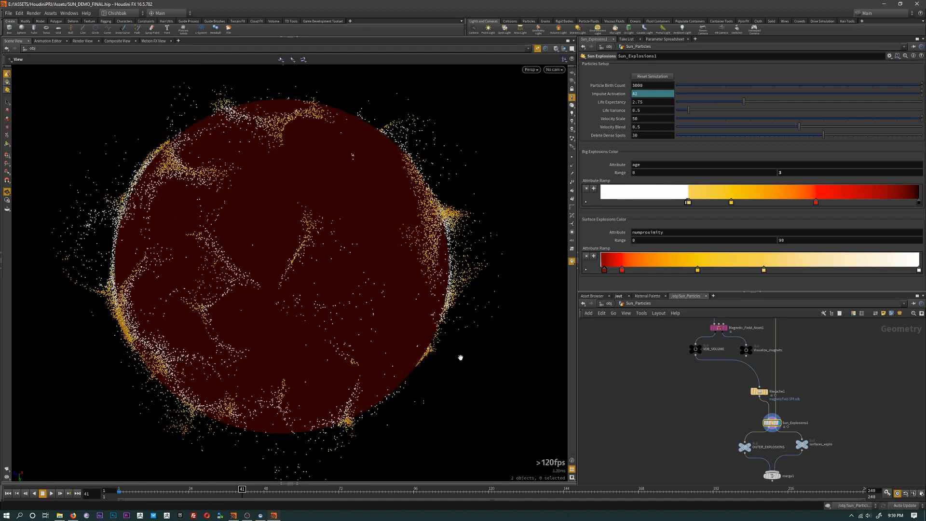
{"action": "left_click_drag", "start_coordinate": [685, 205], "coordinate": [611, 202]}
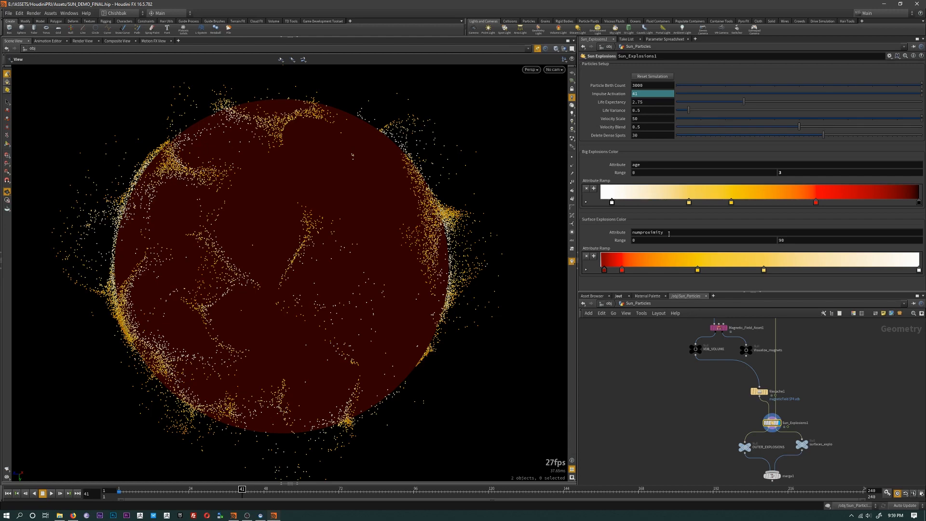
- Consult the sun reference video in the browser, then set the Big Explosions Color attribute in Houdini to numproximity
{"action": "key", "text": "alt+Tab"}
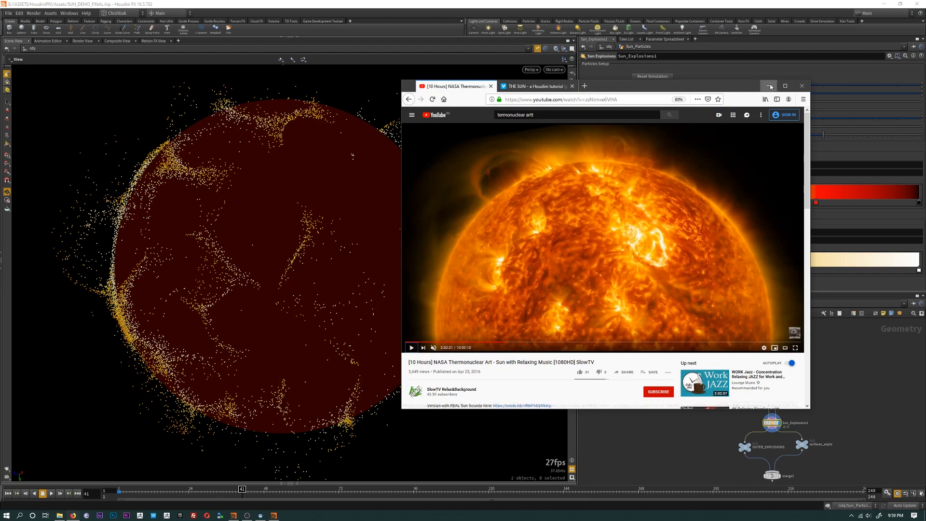
{"action": "key", "text": "alt+Tab"}
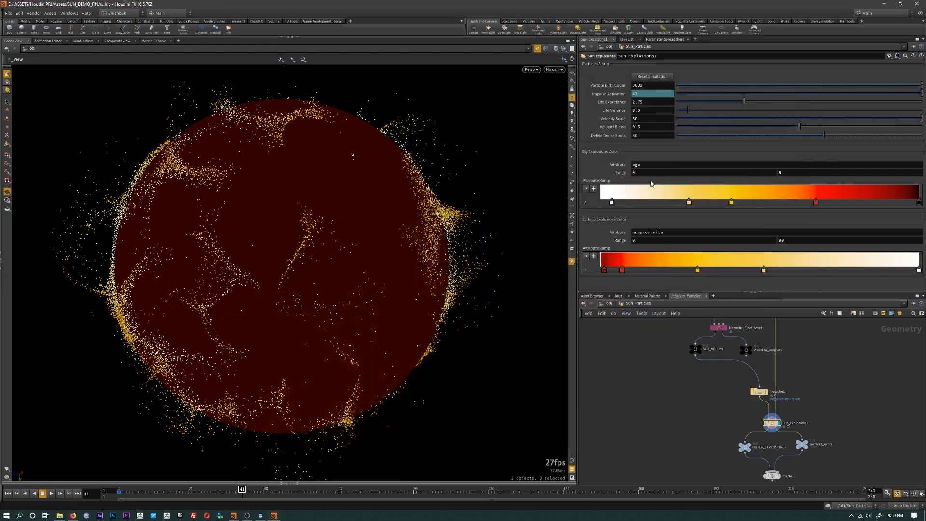
{"action": "double_click", "coordinate": [664, 232]}
{"action": "key", "text": "ctrl+c"}
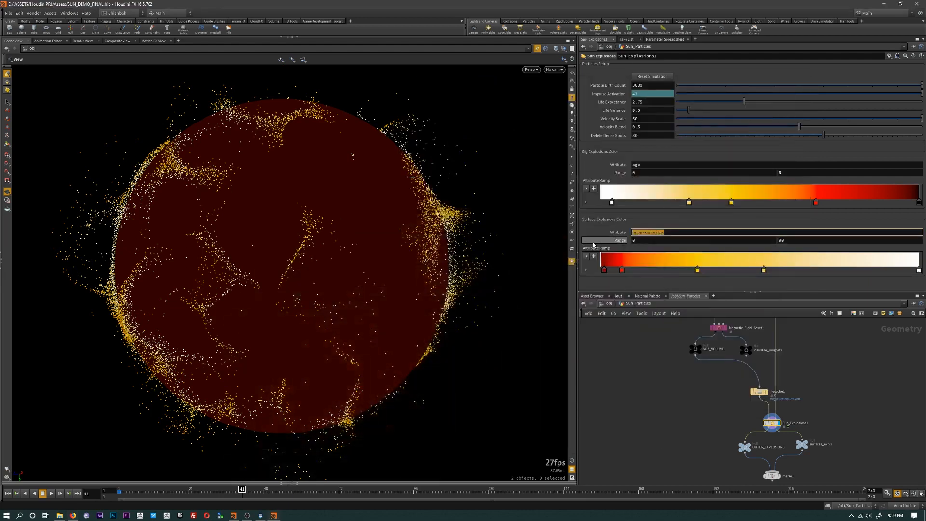
{"action": "left_click_drag", "start_coordinate": [646, 164], "coordinate": [582, 170]}
{"action": "key", "text": "ctrl+v"}
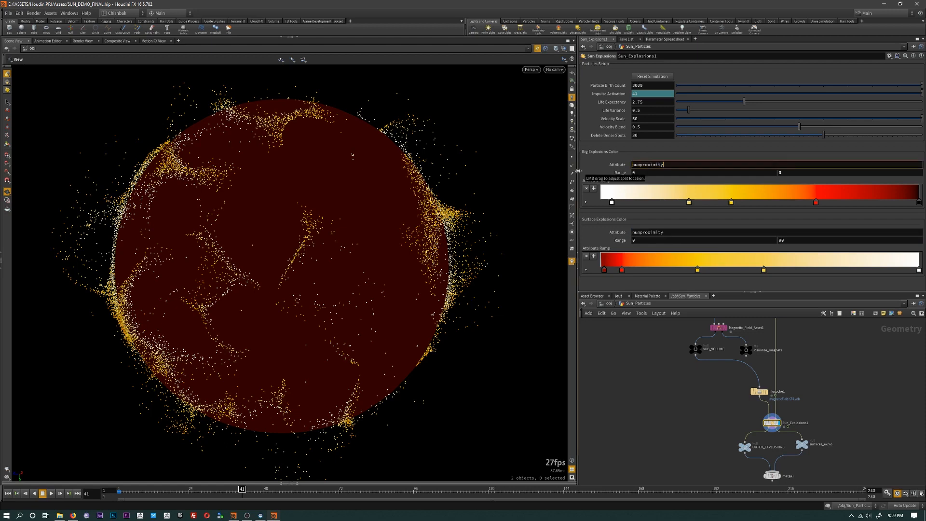
{"action": "key", "text": "Return"}
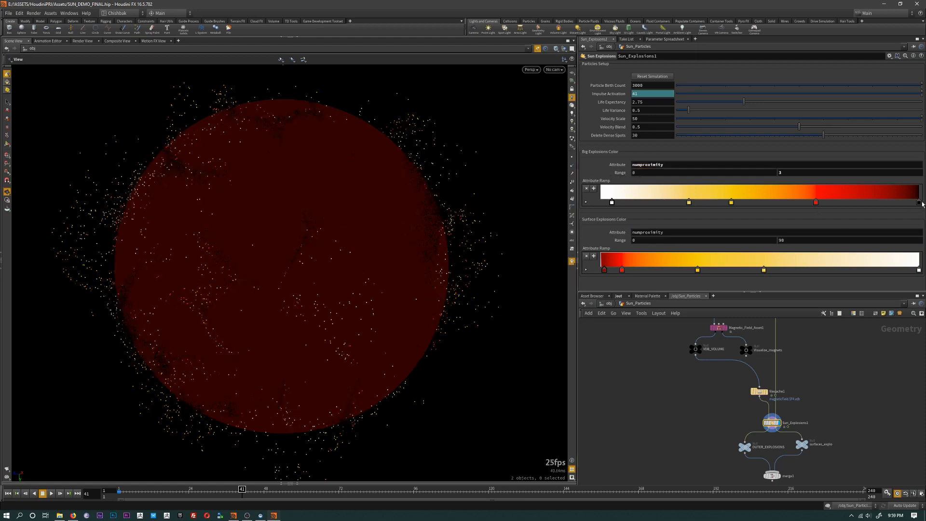
- Reverse the Big Explosions ramp to run from black through red and yellow to white, and set its upper Range value to 30
{"action": "mouse_move", "coordinate": [920, 203]}
{"action": "left_mouse_down"}
{"action": "mouse_move", "coordinate": [558, 203]}
{"action": "mouse_move", "coordinate": [920, 203]}
{"action": "left_mouse_up"}
{"action": "left_click_drag", "start_coordinate": [815, 203], "coordinate": [627, 202]}
{"action": "mouse_move", "coordinate": [730, 202]}
{"action": "left_mouse_down"}
{"action": "mouse_move", "coordinate": [648, 203]}
{"action": "mouse_move", "coordinate": [664, 202]}
{"action": "left_mouse_up"}
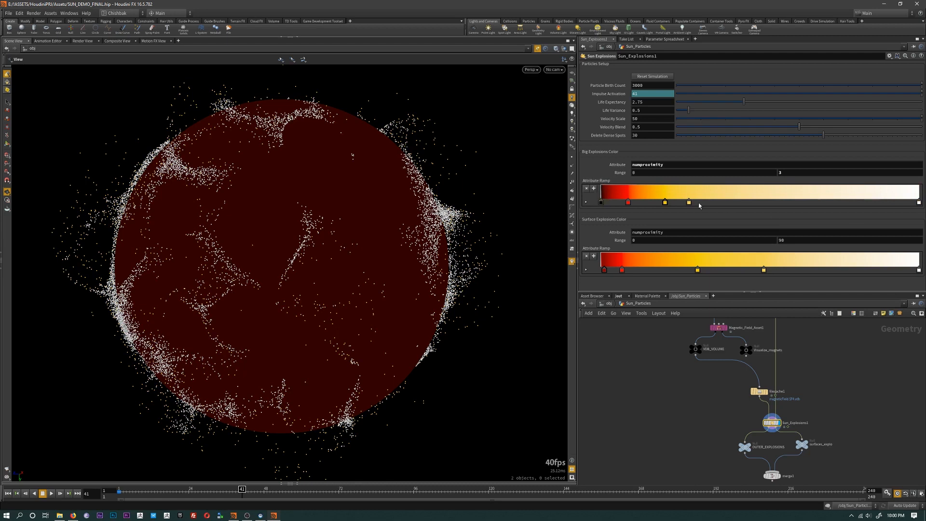
{"action": "left_click_drag", "start_coordinate": [689, 203], "coordinate": [877, 202]}
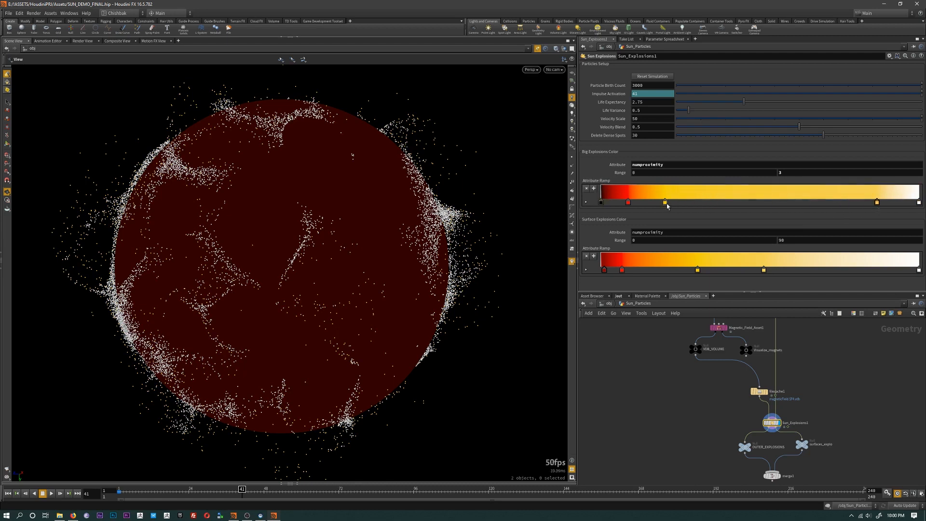
{"action": "left_click_drag", "start_coordinate": [666, 202], "coordinate": [761, 202]}
{"action": "left_click_drag", "start_coordinate": [628, 203], "coordinate": [671, 203]}
{"action": "left_click", "coordinate": [794, 172]}
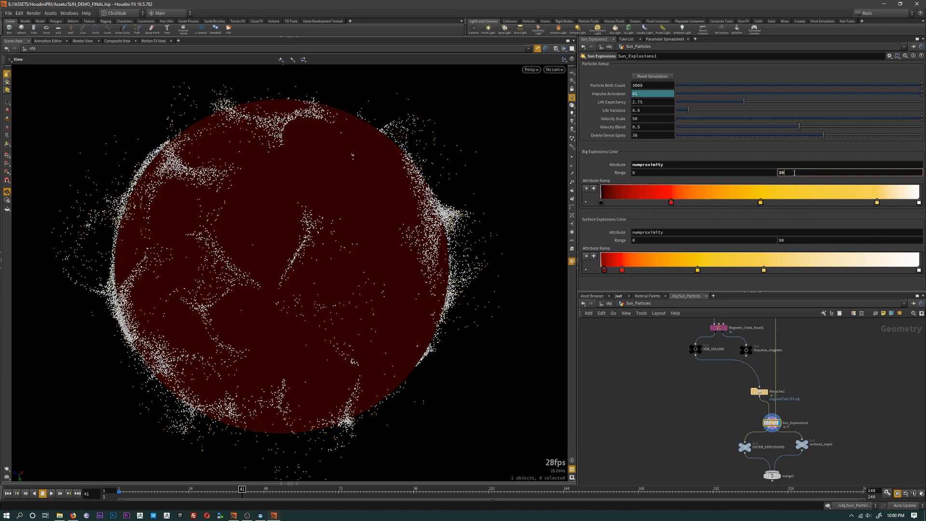
{"action": "key", "text": "Return"}
- Examine the proximity-colored outer explosions up close and as a whole at frames 41, 64 and 81
{"action": "left_click_drag", "start_coordinate": [351, 314], "coordinate": [484, 323]}
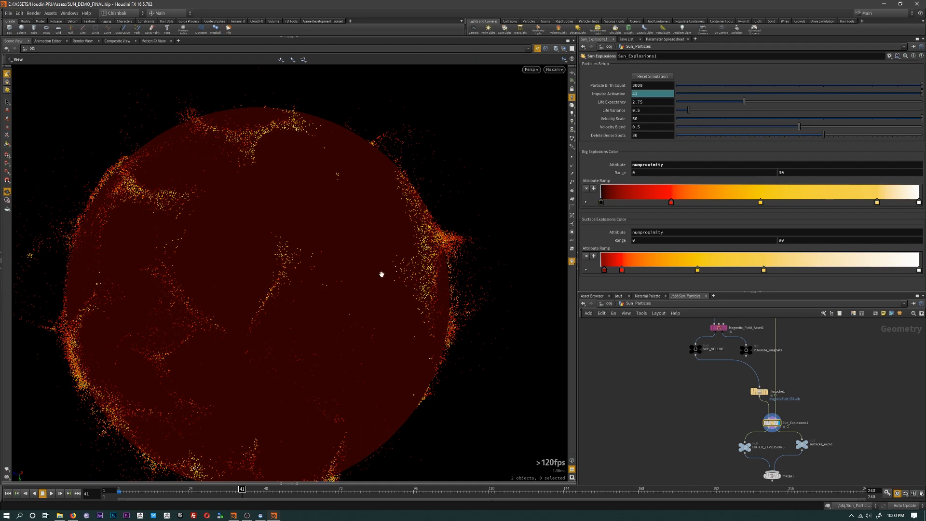
{"action": "left_click_drag", "start_coordinate": [381, 274], "coordinate": [434, 313]}
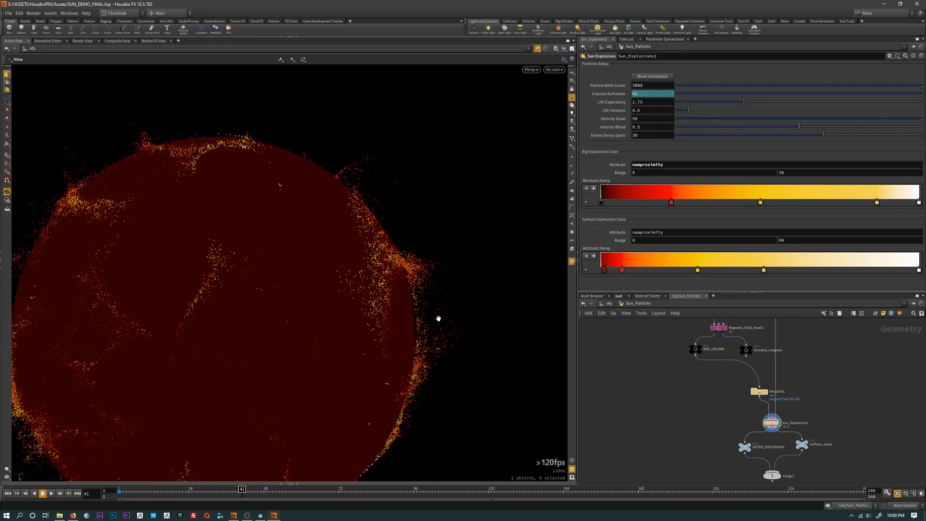
{"action": "left_click_drag", "start_coordinate": [199, 493], "coordinate": [314, 496]}
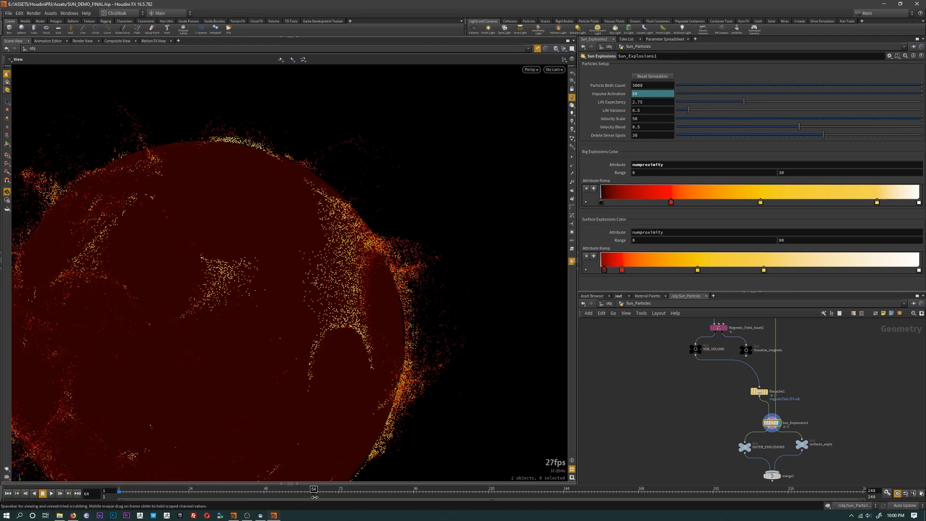
{"action": "scroll", "coordinate": [397, 345], "scroll_direction": "up", "scroll_amount": 5}
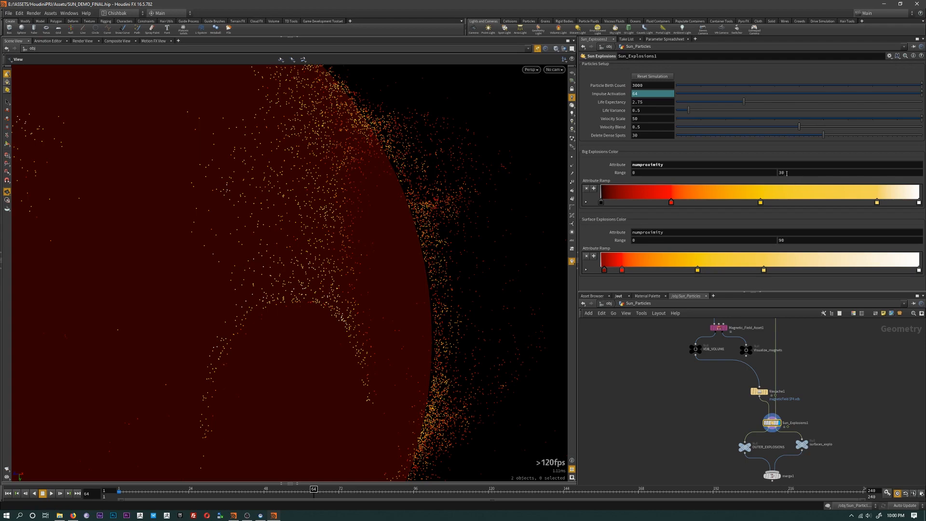
{"action": "right_click_drag", "start_coordinate": [382, 319], "coordinate": [104, 333]}
{"action": "middle_click_drag", "start_coordinate": [104, 332], "coordinate": [156, 287]}
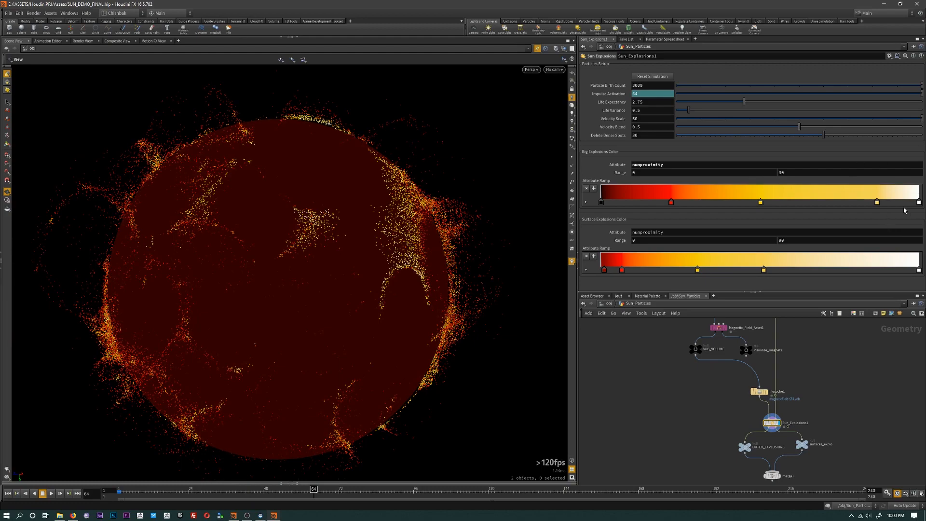
{"action": "mouse_move", "coordinate": [320, 489]}
{"action": "left_mouse_down"}
{"action": "mouse_move", "coordinate": [439, 491]}
{"action": "mouse_move", "coordinate": [368, 489]}
{"action": "left_mouse_up"}
{"action": "middle_click_drag", "start_coordinate": [448, 291], "coordinate": [455, 399]}
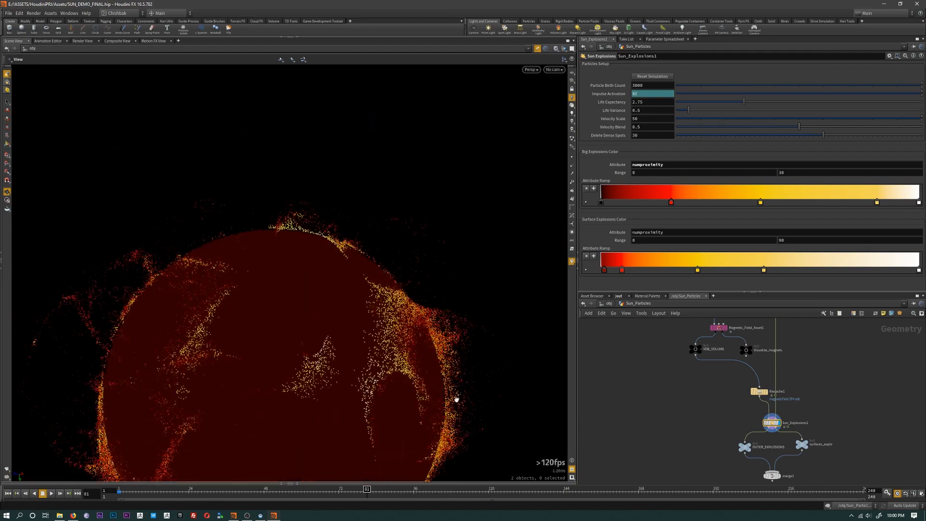
- Move the Big Explosions ramp's yellow stops nearer to red and its white stop to about three quarters of the ramp
{"action": "right_click_drag", "start_coordinate": [455, 399], "coordinate": [165, 328]}
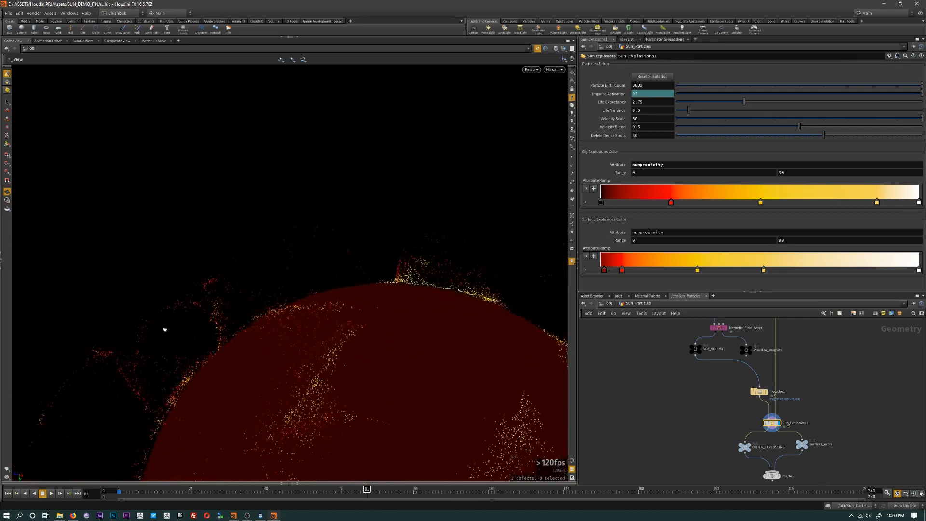
{"action": "left_click_drag", "start_coordinate": [165, 328], "coordinate": [316, 341]}
{"action": "middle_click_drag", "start_coordinate": [317, 341], "coordinate": [387, 191]}
{"action": "right_click_drag", "start_coordinate": [387, 191], "coordinate": [378, 279]}
{"action": "middle_click_drag", "start_coordinate": [373, 318], "coordinate": [372, 326]}
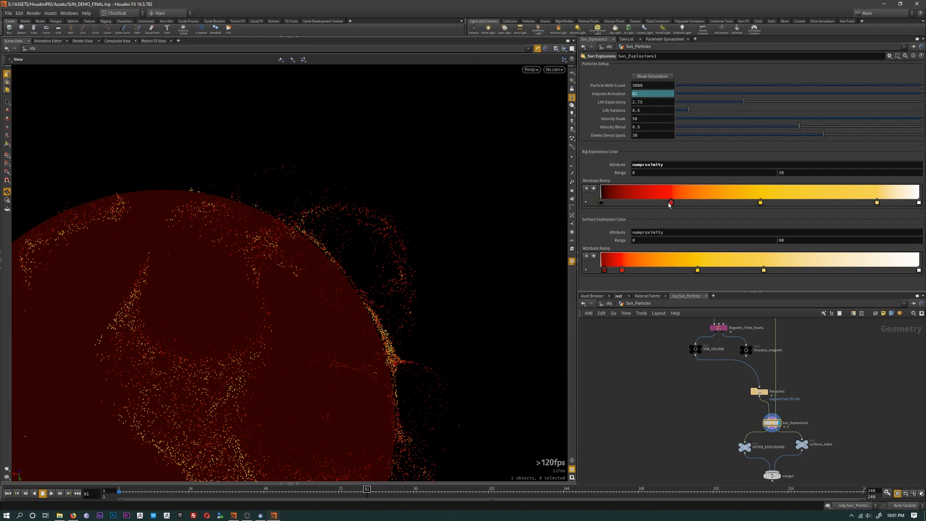
{"action": "mouse_move", "coordinate": [668, 201]}
{"action": "left_mouse_down"}
{"action": "mouse_move", "coordinate": [685, 202]}
{"action": "mouse_move", "coordinate": [674, 202]}
{"action": "left_mouse_up"}
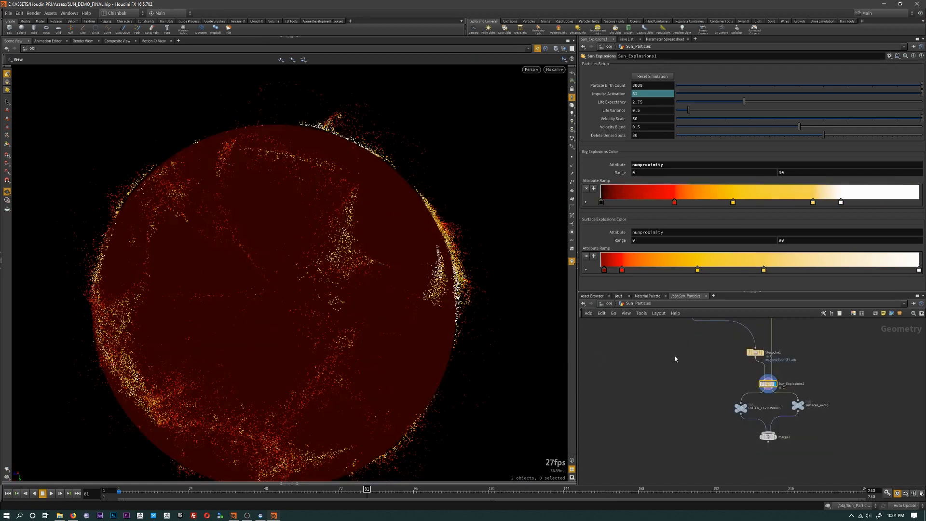
- Display surfaces_explo and rebalance the Surface Explosions ramp with dark red at the start, yellow near 30%, pale yellow near 55% and white near 95%
{"action": "left_click", "coordinate": [809, 396]}
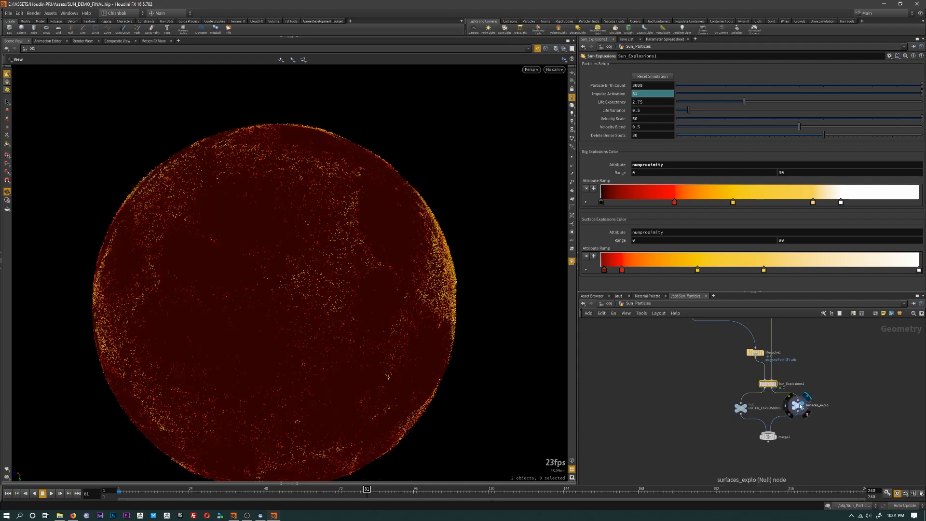
{"action": "left_click", "coordinate": [767, 385]}
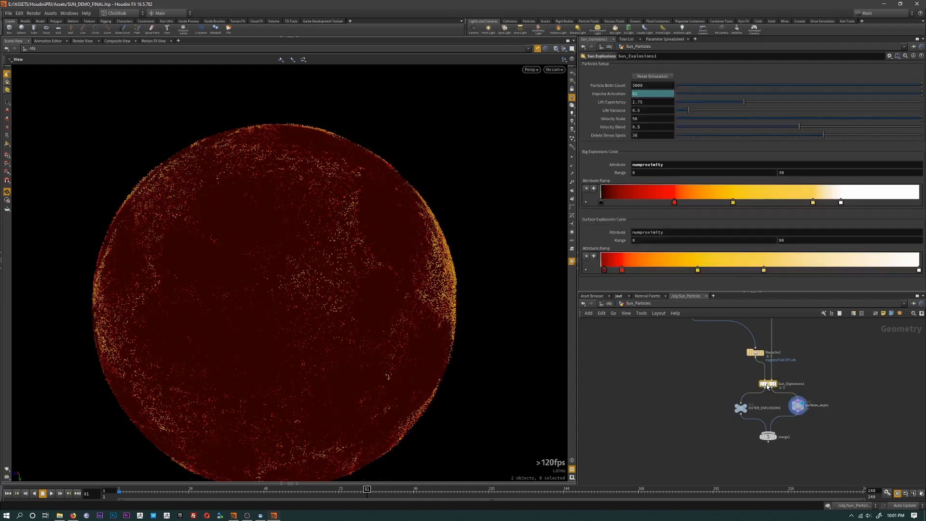
{"action": "left_click_drag", "start_coordinate": [622, 270], "coordinate": [614, 271]}
{"action": "left_click_drag", "start_coordinate": [700, 270], "coordinate": [704, 277]}
{"action": "left_click_drag", "start_coordinate": [762, 271], "coordinate": [815, 271]}
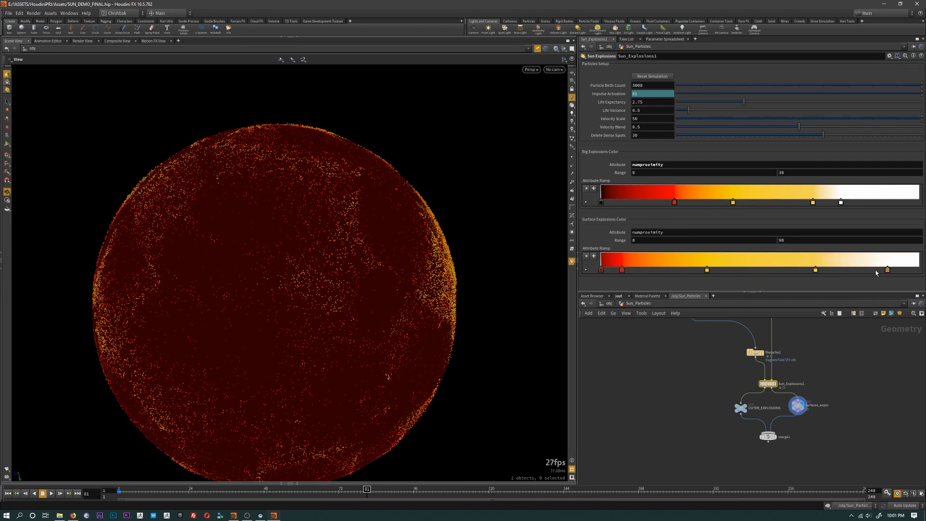
{"action": "left_click_drag", "start_coordinate": [876, 273], "coordinate": [905, 274]}
{"action": "left_click_drag", "start_coordinate": [814, 271], "coordinate": [777, 271]}
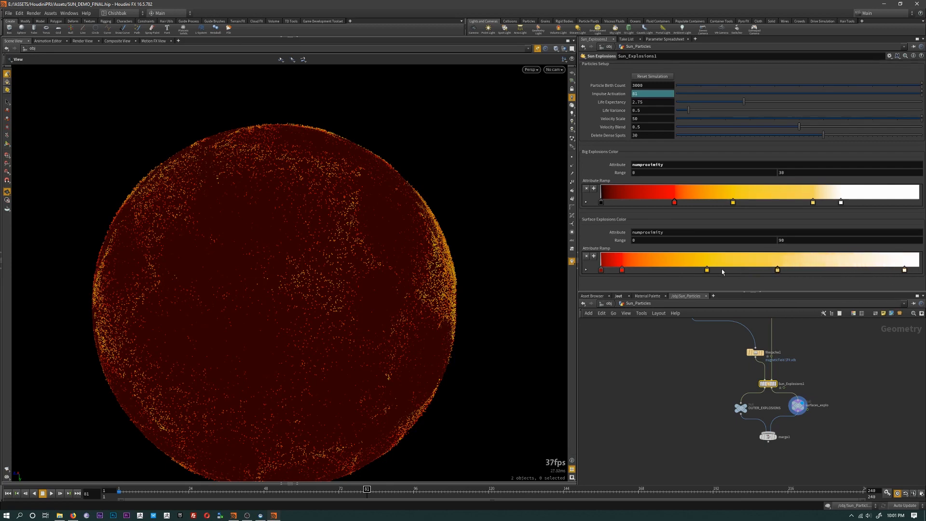
{"action": "left_click_drag", "start_coordinate": [706, 271], "coordinate": [686, 269]}
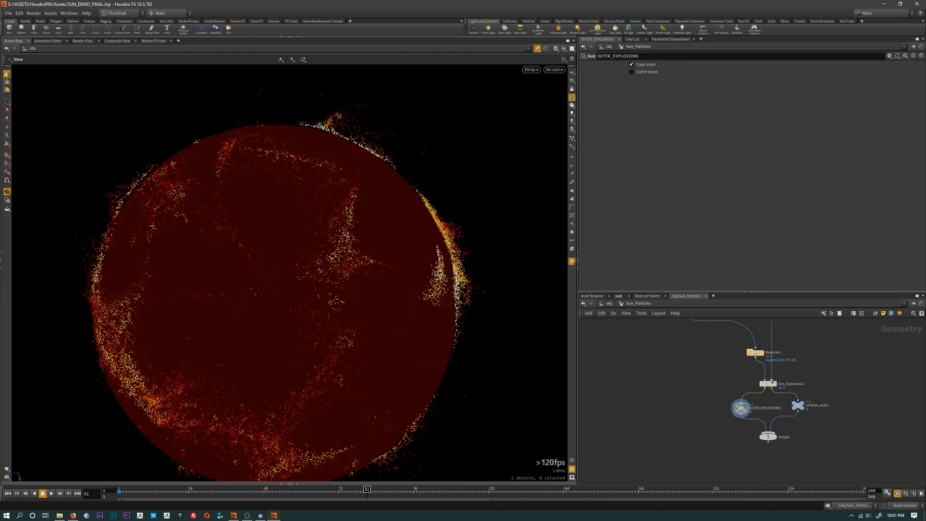
- Set the upper Range value of the Big Explosions Color to 43 and check the merged particles around the sun
{"action": "left_click", "coordinate": [768, 384]}
{"action": "middle_click_drag", "start_coordinate": [800, 173], "coordinate": [847, 172]}
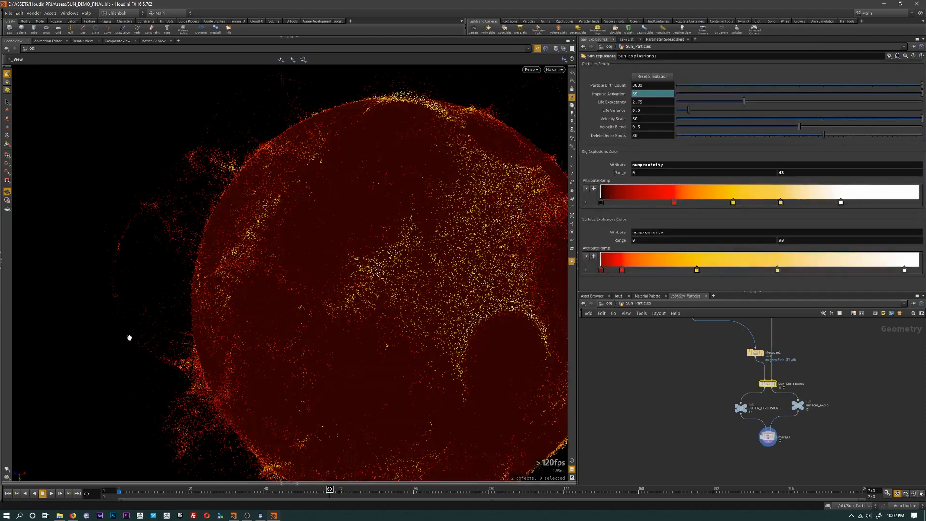
{"action": "middle_click_drag", "start_coordinate": [300, 355], "coordinate": [253, 323]}
{"action": "scroll", "coordinate": [252, 323], "scroll_direction": "down", "scroll_amount": 2}
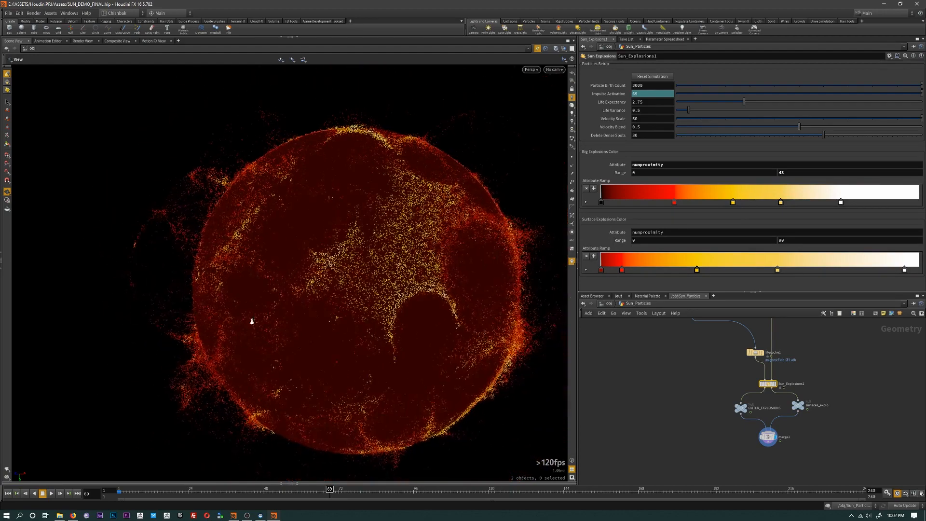
{"action": "left_click_drag", "start_coordinate": [252, 322], "coordinate": [299, 317]}
{"action": "middle_click_drag", "start_coordinate": [305, 340], "coordinate": [315, 326]}
{"action": "left_click_drag", "start_coordinate": [315, 327], "coordinate": [303, 392]}
- Add a File Cache node below merge1 in the Sun_Particles network
{"action": "middle_click_drag", "start_coordinate": [715, 428], "coordinate": [718, 442]}
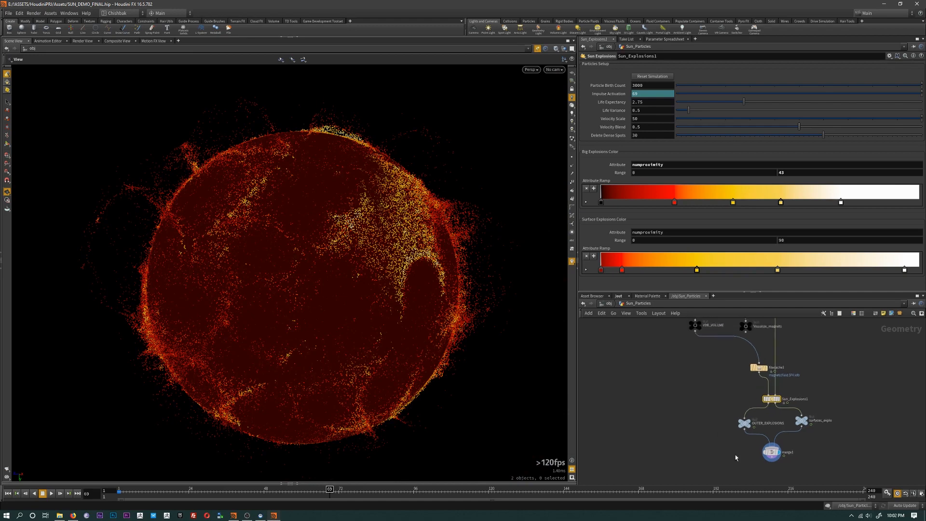
{"action": "scroll", "coordinate": [736, 456], "scroll_direction": "up", "scroll_amount": 3}
{"action": "middle_click_drag", "start_coordinate": [748, 472], "coordinate": [729, 394]}
{"action": "scroll", "coordinate": [781, 409], "scroll_direction": "down", "scroll_amount": 2}
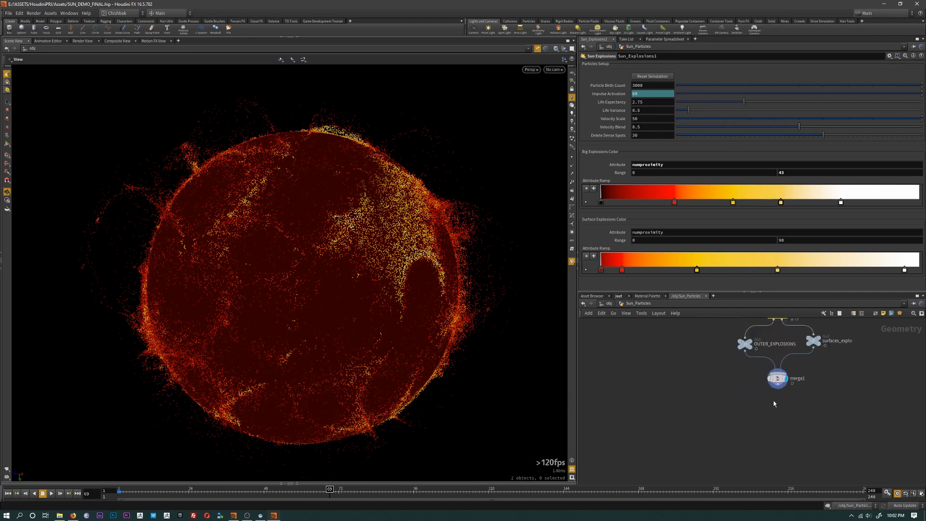
{"action": "key", "text": "Tab"}
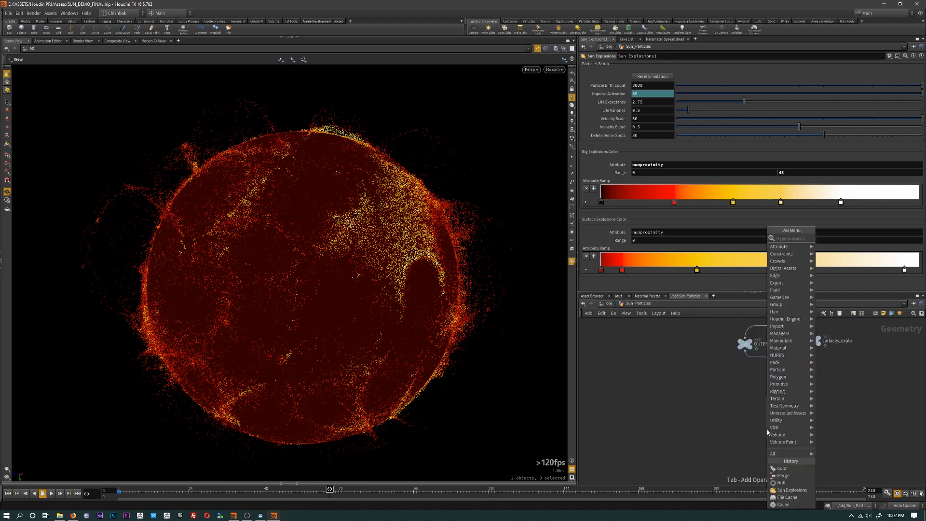
{"action": "type", "text": "file"}
{"action": "key", "text": "Down"}
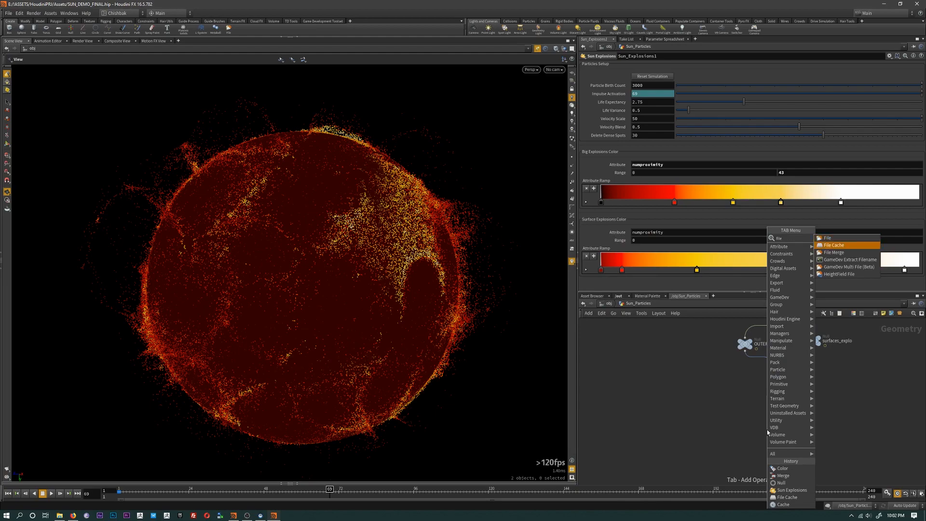
{"action": "key", "text": "Return"}
{"action": "left_click", "coordinate": [767, 429]}
- Connect the new file cache to merge1 and display its output
{"action": "left_click_drag", "start_coordinate": [442, 339], "coordinate": [525, 331]}
{"action": "left_click_drag", "start_coordinate": [758, 435], "coordinate": [774, 409]}
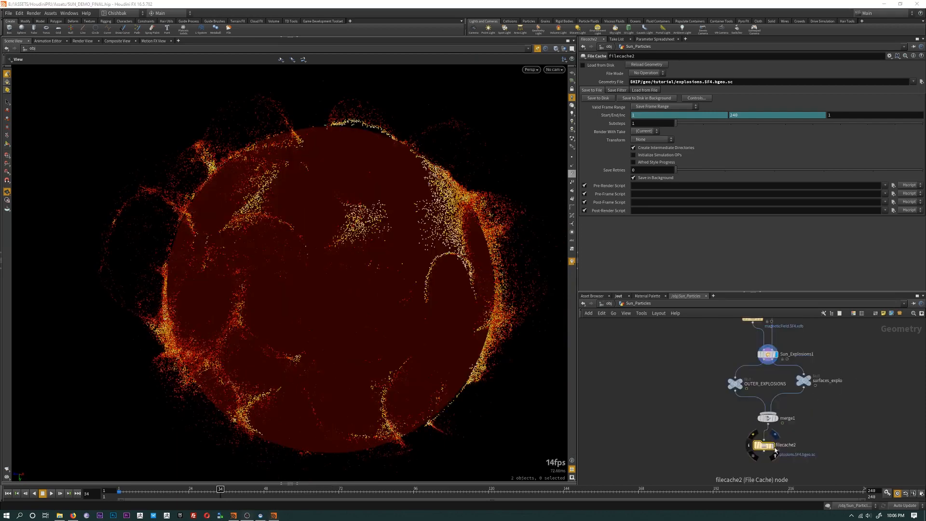
{"action": "left_click", "coordinate": [773, 449]}
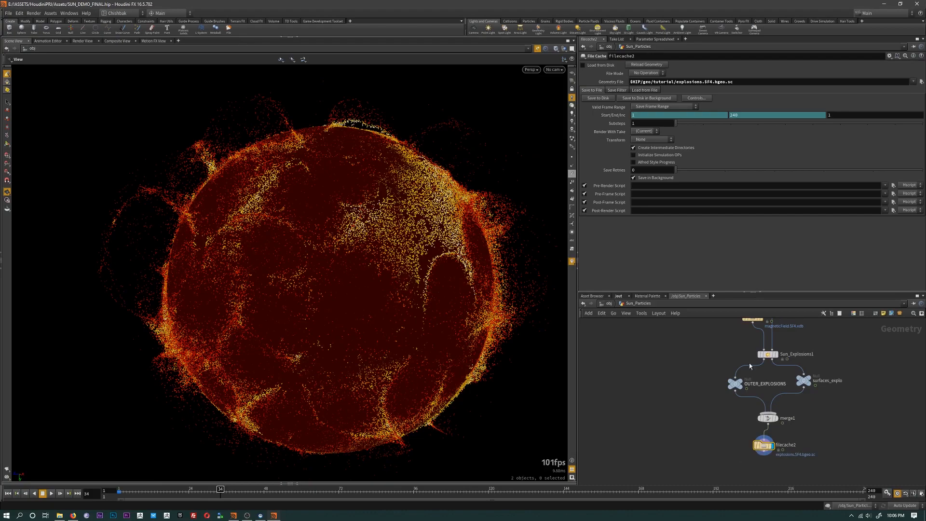
- Turn on Load from Disk for filecache2 and scrub the timeline through the cached explosions up to frame 177
{"action": "left_click", "coordinate": [582, 65]}
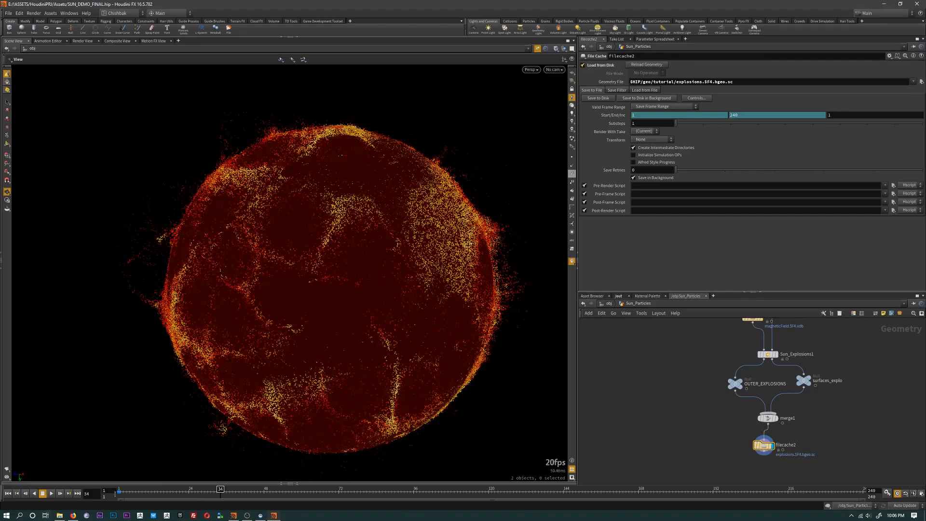
{"action": "mouse_move", "coordinate": [221, 490]}
{"action": "left_mouse_down"}
{"action": "mouse_move", "coordinate": [766, 494]}
{"action": "mouse_move", "coordinate": [678, 492]}
{"action": "left_mouse_up"}
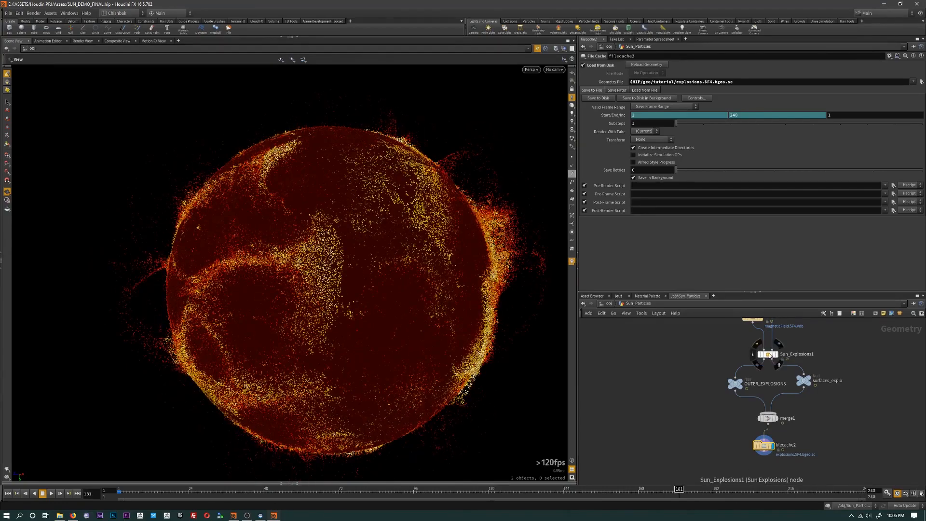
{"action": "left_click", "coordinate": [768, 355]}
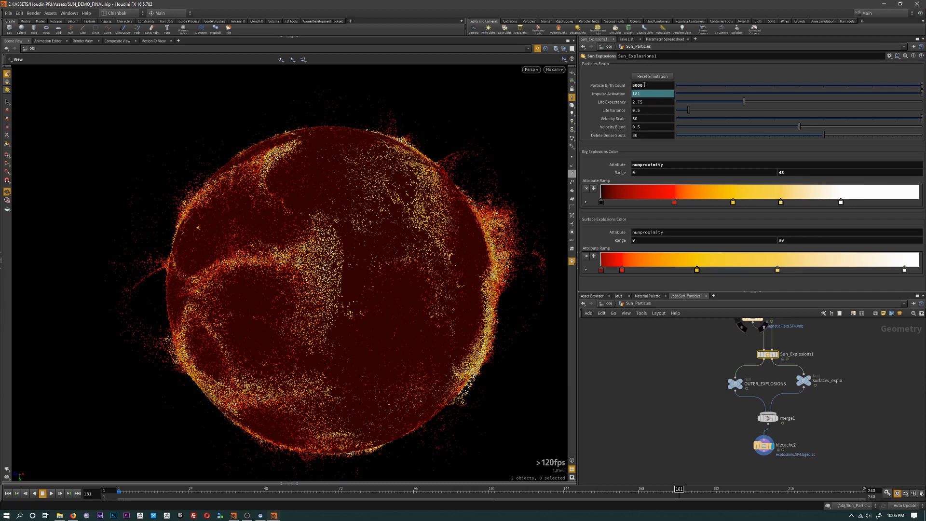
{"action": "left_click", "coordinate": [765, 450]}
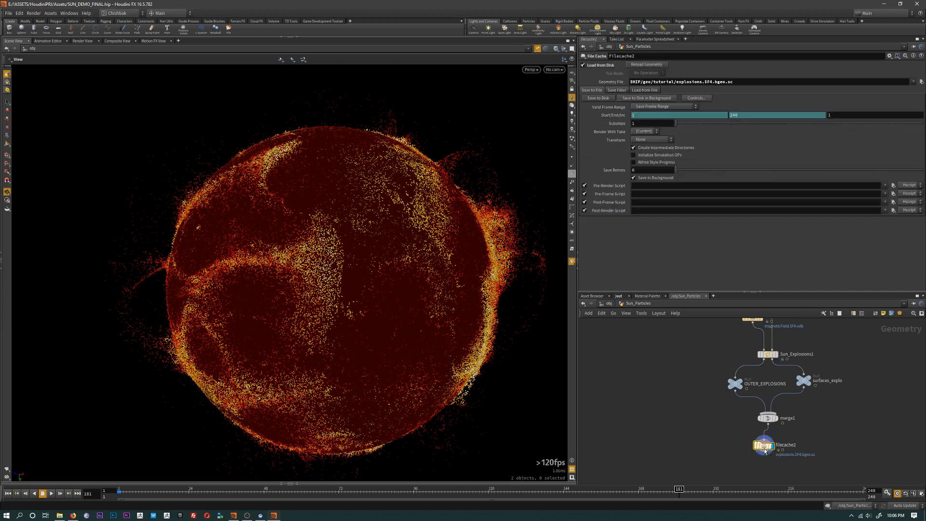
{"action": "left_click_drag", "start_coordinate": [245, 497], "coordinate": [666, 500]}
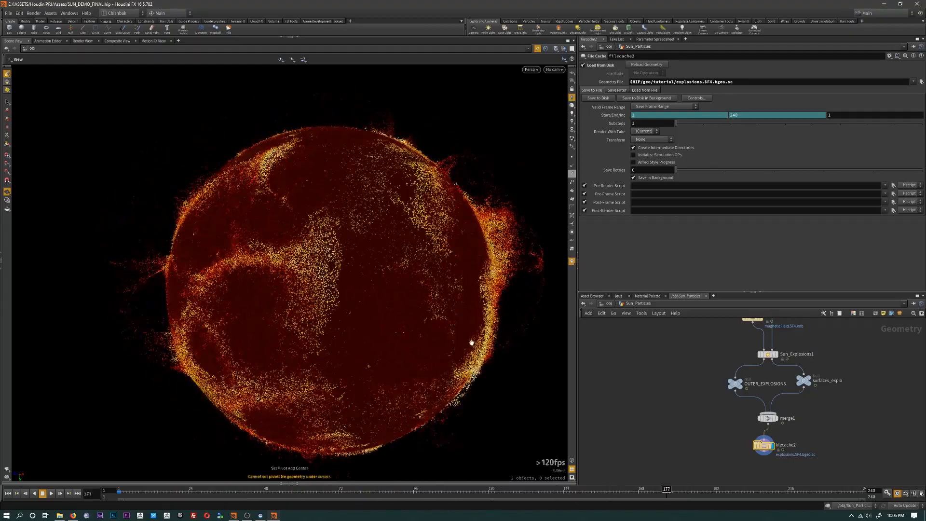
- Examine the cached explosion arcs around the sun from several angles and at different frames
{"action": "left_click_drag", "start_coordinate": [471, 343], "coordinate": [123, 310]}
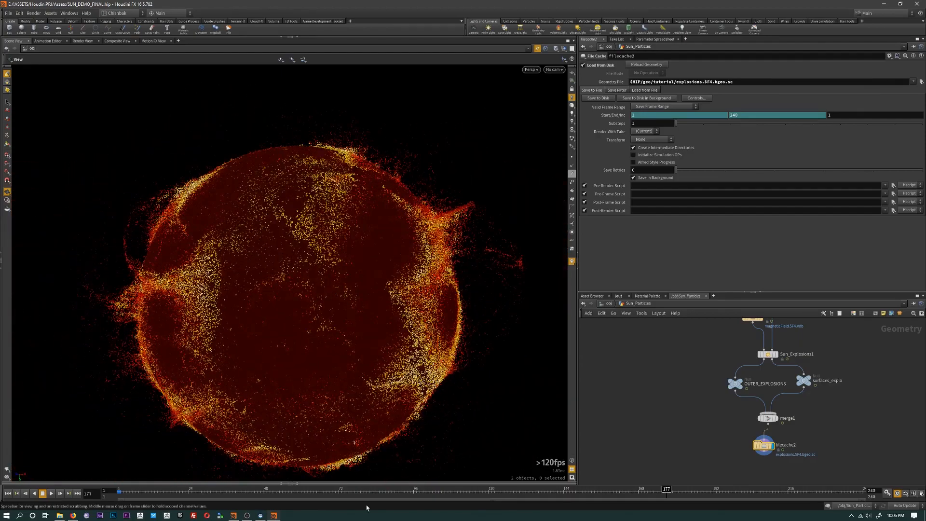
{"action": "left_click_drag", "start_coordinate": [676, 490], "coordinate": [784, 499]}
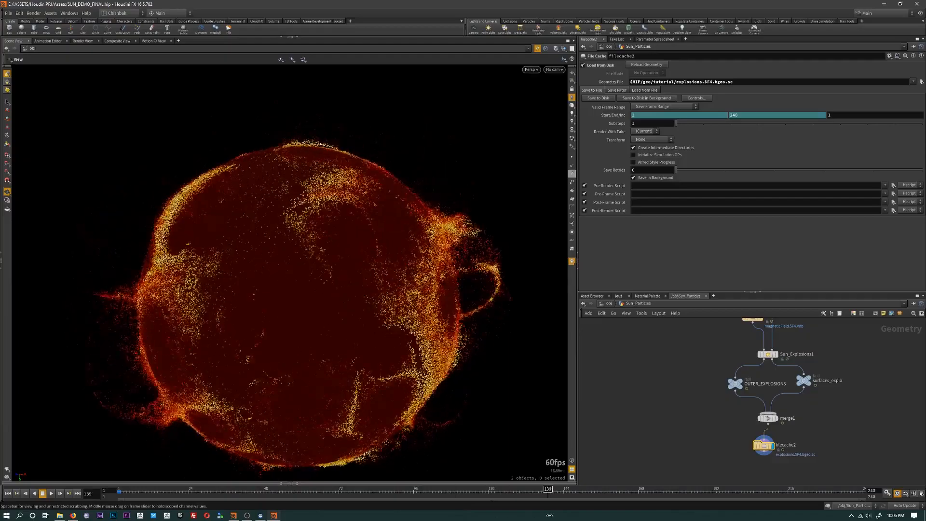
{"action": "left_click_drag", "start_coordinate": [549, 516], "coordinate": [562, 515]}
{"action": "left_click_drag", "start_coordinate": [434, 361], "coordinate": [364, 313]}
{"action": "right_click_drag", "start_coordinate": [364, 313], "coordinate": [408, 345]}
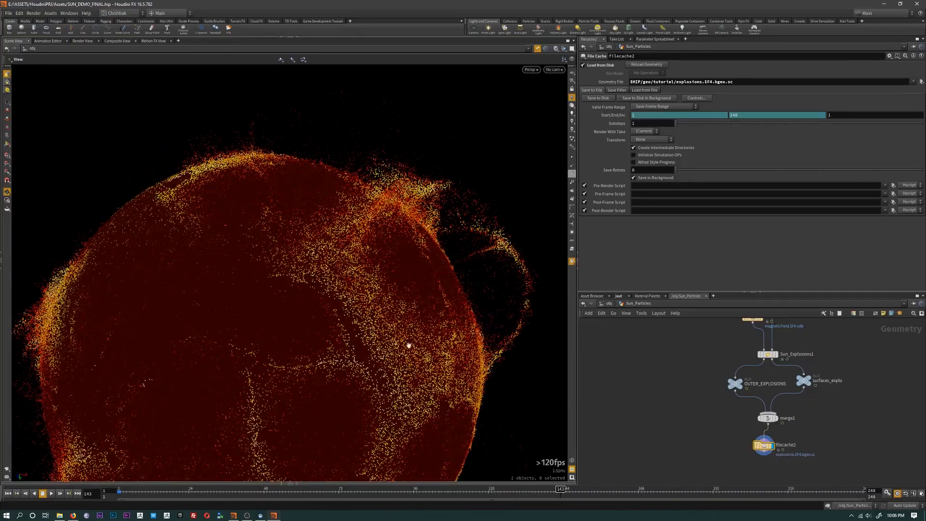
{"action": "middle_click_drag", "start_coordinate": [409, 345], "coordinate": [338, 310]}
{"action": "mouse_move", "coordinate": [560, 490]}
{"action": "left_mouse_down"}
{"action": "mouse_move", "coordinate": [723, 501]}
{"action": "mouse_move", "coordinate": [401, 505]}
{"action": "left_mouse_up"}
{"action": "left_click_drag", "start_coordinate": [461, 384], "coordinate": [317, 358]}
{"action": "mouse_move", "coordinate": [172, 494]}
{"action": "left_mouse_down"}
{"action": "mouse_move", "coordinate": [413, 497]}
{"action": "mouse_move", "coordinate": [383, 497]}
{"action": "left_mouse_up"}
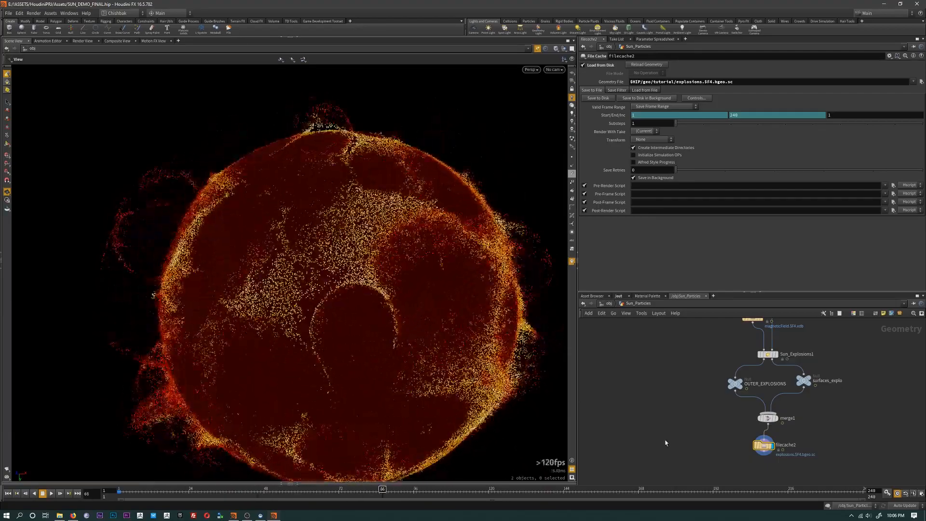
- Open the Sun_Explosions1 settings for review and return the timeline to frame 1
{"action": "scroll", "coordinate": [743, 386], "scroll_direction": "up", "scroll_amount": 3}
{"action": "left_click", "coordinate": [762, 380]}
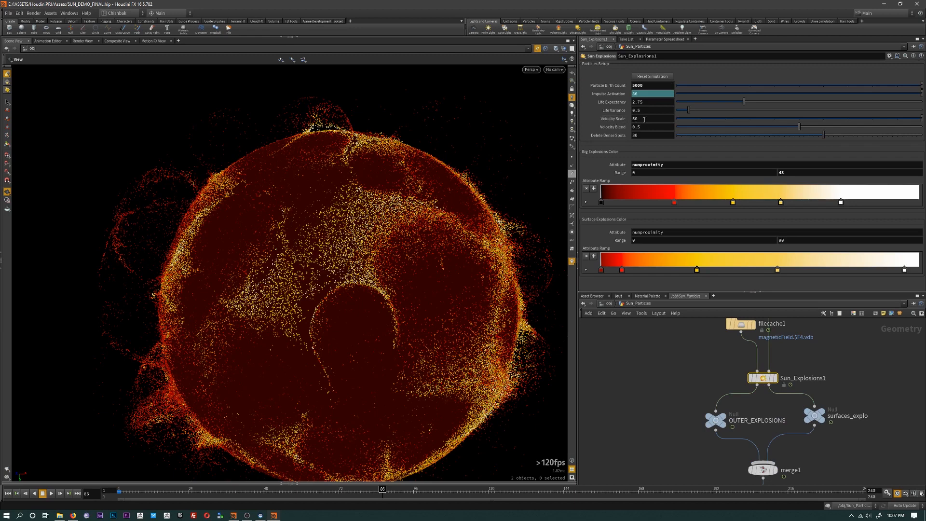
{"action": "left_click", "coordinate": [9, 493]}
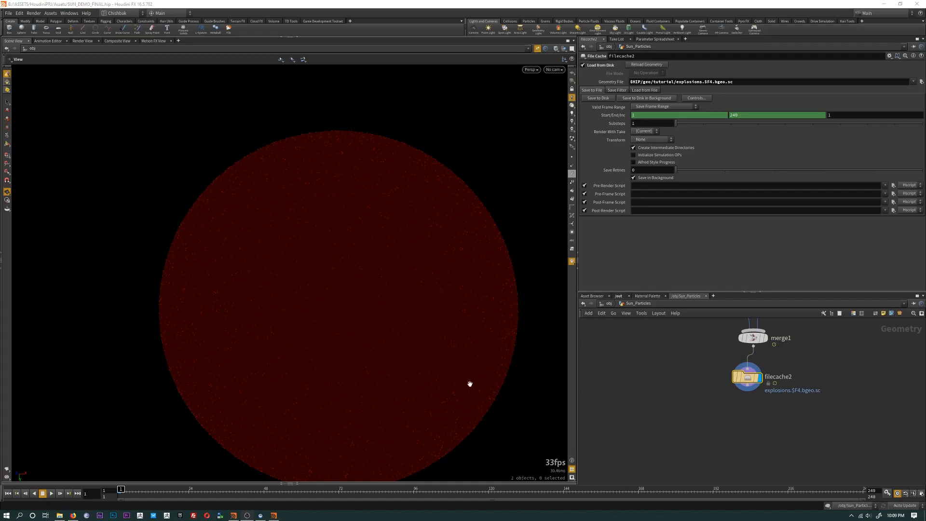
- Scrub the filecache2 output to frame 140 and inspect the explosions along the sun's edge up close
{"action": "middle_click_drag", "start_coordinate": [472, 389], "coordinate": [441, 354]}
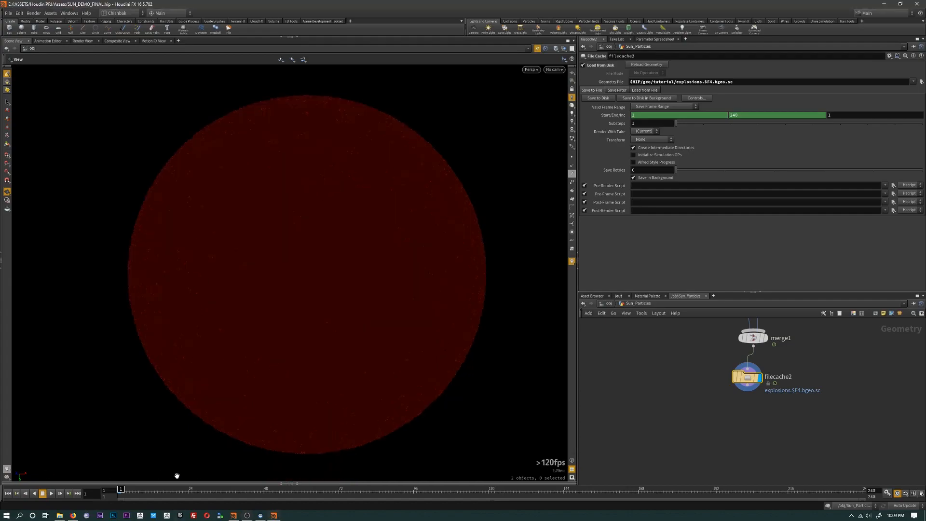
{"action": "mouse_move", "coordinate": [124, 490]}
{"action": "left_mouse_down"}
{"action": "mouse_move", "coordinate": [584, 491]}
{"action": "mouse_move", "coordinate": [551, 490]}
{"action": "left_mouse_up"}
{"action": "middle_click_drag", "start_coordinate": [311, 318], "coordinate": [420, 299]}
{"action": "right_click_drag", "start_coordinate": [420, 299], "coordinate": [433, 328]}
{"action": "left_click_drag", "start_coordinate": [433, 329], "coordinate": [344, 333]}
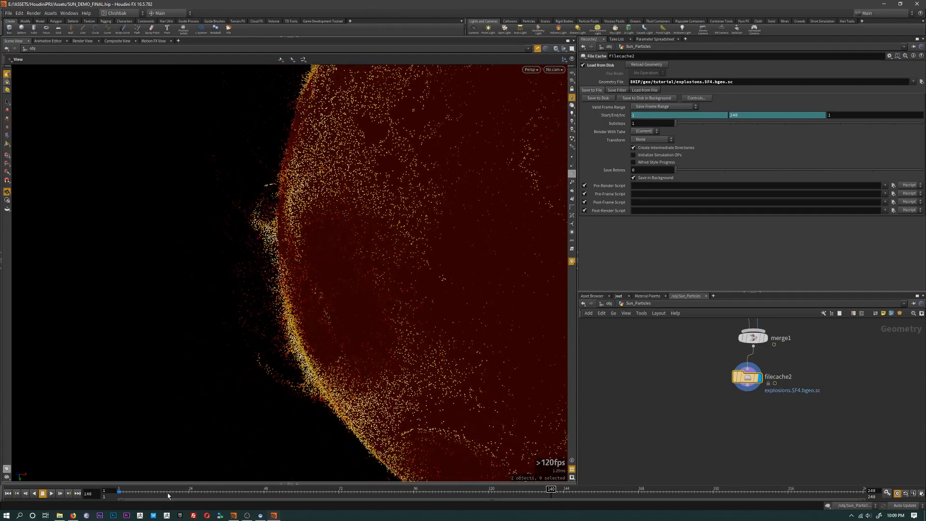
{"action": "left_click_drag", "start_coordinate": [161, 492], "coordinate": [346, 458]}
{"action": "scroll", "coordinate": [227, 333], "scroll_direction": "down", "scroll_amount": 5}
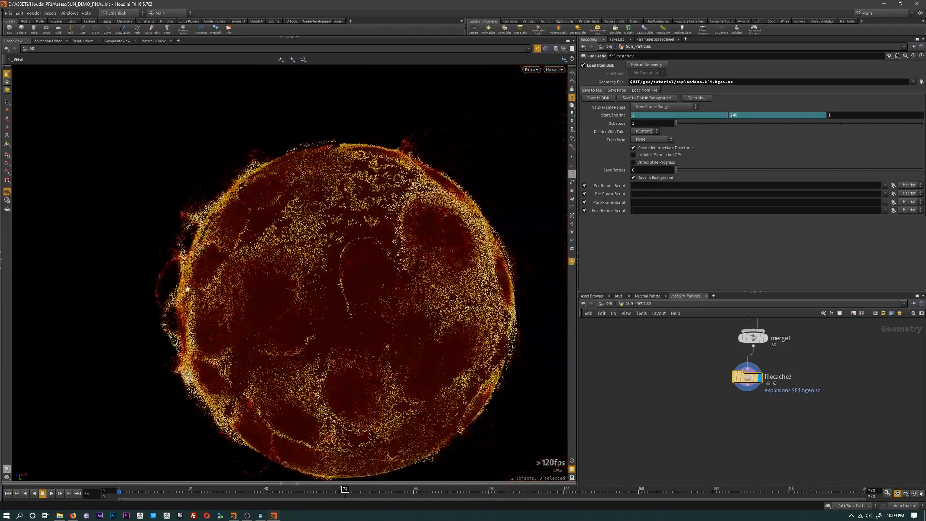
- Check how the surface explosions and outer loops evolve across the earlier frames, both close up and around the whole sun
{"action": "left_click_drag", "start_coordinate": [307, 296], "coordinate": [331, 326]}
{"action": "left_click_drag", "start_coordinate": [258, 492], "coordinate": [475, 511]}
{"action": "middle_click_drag", "start_coordinate": [451, 287], "coordinate": [526, 299]}
{"action": "right_click_drag", "start_coordinate": [526, 299], "coordinate": [467, 260]}
{"action": "left_click_drag", "start_coordinate": [467, 260], "coordinate": [348, 287]}
{"action": "left_click_drag", "start_coordinate": [387, 489], "coordinate": [286, 504]}
{"action": "middle_click_drag", "start_coordinate": [314, 340], "coordinate": [82, 310]}
{"action": "right_click_drag", "start_coordinate": [83, 310], "coordinate": [177, 332]}
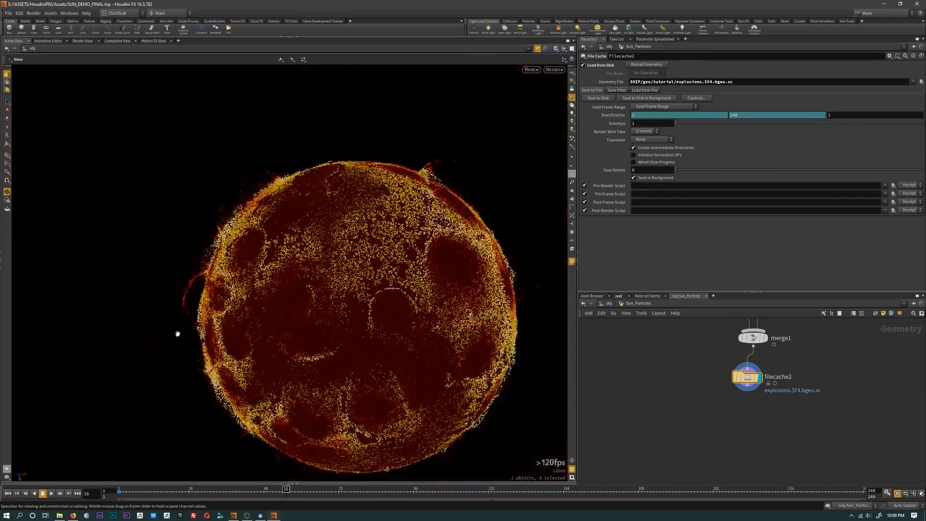
{"action": "middle_click_drag", "start_coordinate": [177, 333], "coordinate": [134, 286]}
{"action": "left_click_drag", "start_coordinate": [223, 349], "coordinate": [258, 359]}
{"action": "mouse_move", "coordinate": [285, 492]}
{"action": "left_mouse_down"}
{"action": "mouse_move", "coordinate": [636, 491]}
{"action": "mouse_move", "coordinate": [143, 480]}
{"action": "mouse_move", "coordinate": [538, 479]}
{"action": "mouse_move", "coordinate": [188, 479]}
{"action": "mouse_move", "coordinate": [295, 479]}
{"action": "left_mouse_up"}
- Compare the NASA Thermonuclear Art sun video in the browser with the cached explosions at several frames
{"action": "key", "text": "alt+Tab"}
{"action": "left_click", "coordinate": [641, 212]}
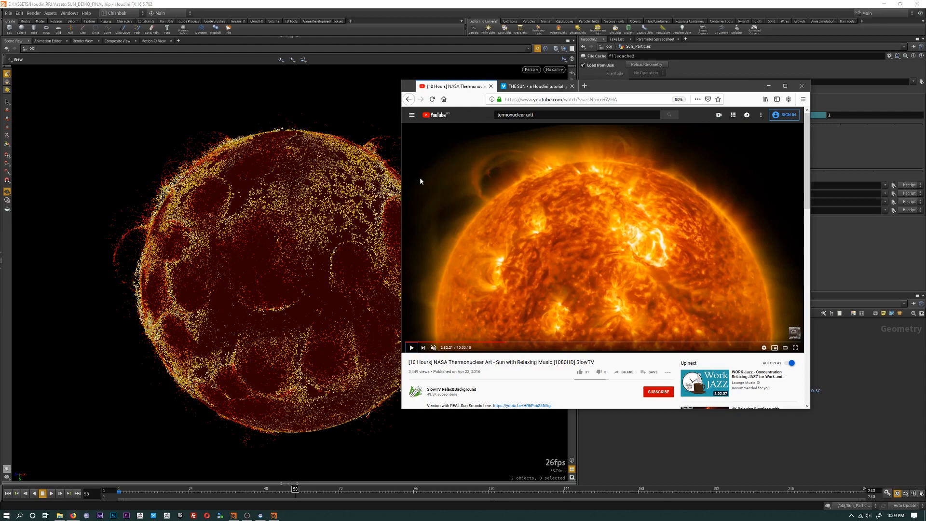
{"action": "left_click", "coordinate": [769, 86]}
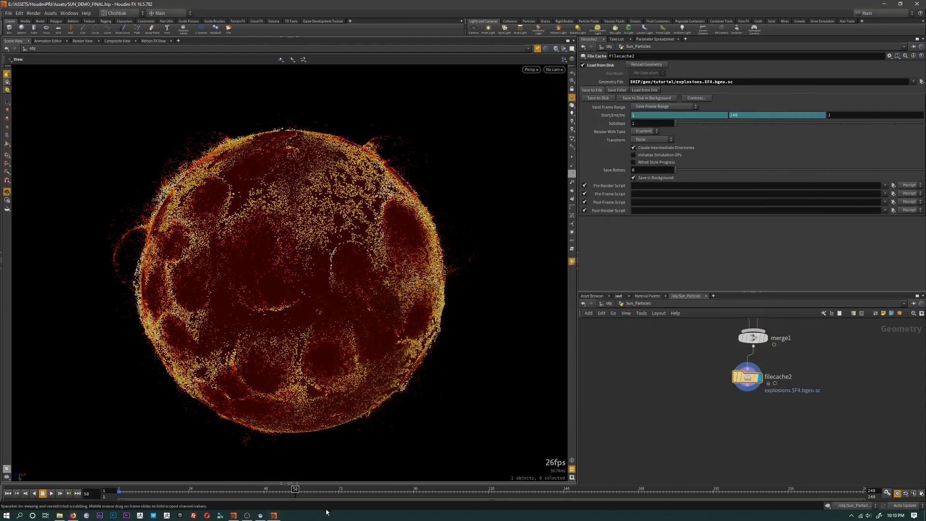
{"action": "mouse_move", "coordinate": [295, 493]}
{"action": "left_mouse_down"}
{"action": "mouse_move", "coordinate": [678, 502]}
{"action": "mouse_move", "coordinate": [223, 490]}
{"action": "mouse_move", "coordinate": [364, 490]}
{"action": "left_mouse_up"}
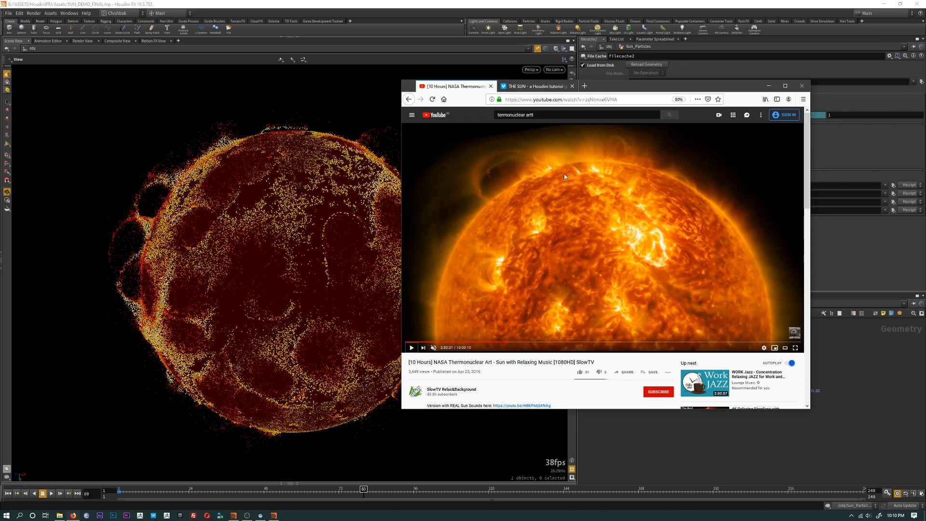
{"action": "left_click", "coordinate": [768, 85]}
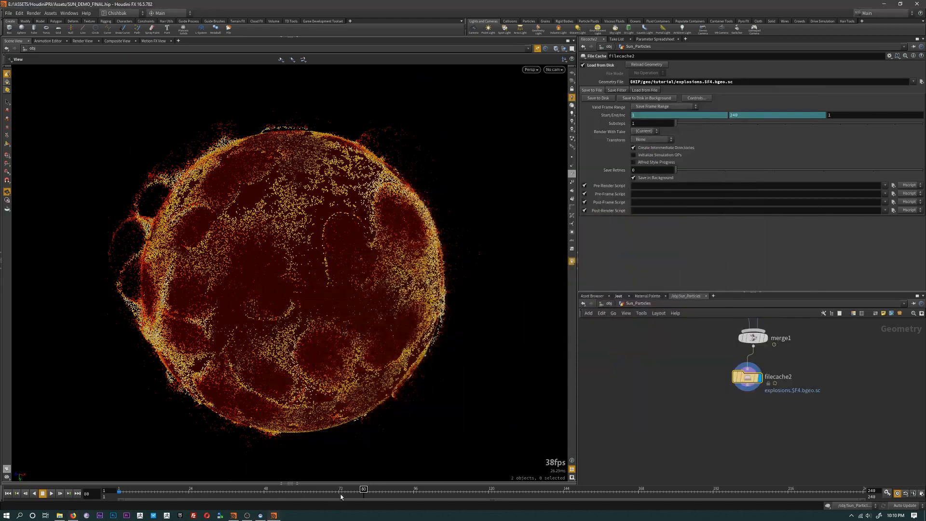
{"action": "mouse_move", "coordinate": [365, 489]}
{"action": "left_mouse_down"}
{"action": "mouse_move", "coordinate": [182, 491]}
{"action": "mouse_move", "coordinate": [357, 490]}
{"action": "left_mouse_up"}
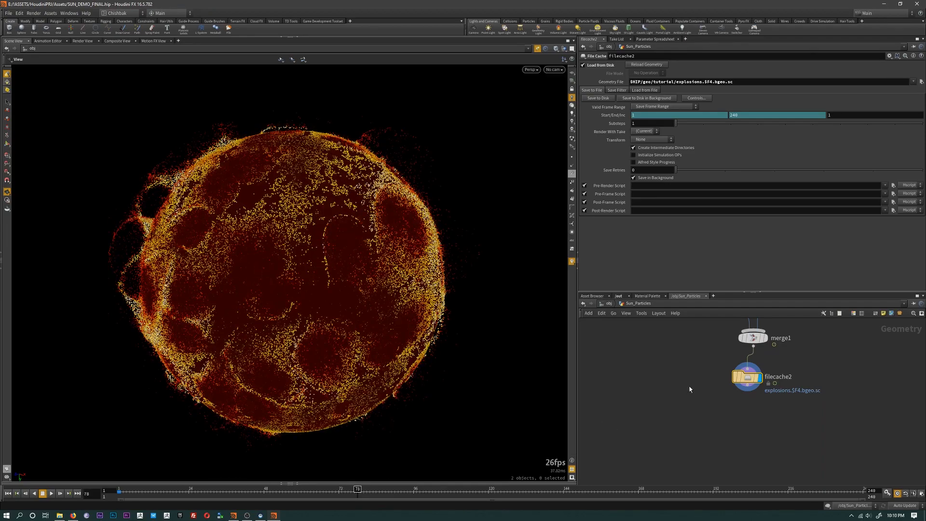
{"action": "scroll", "coordinate": [684, 396], "scroll_direction": "down", "scroll_amount": 2}
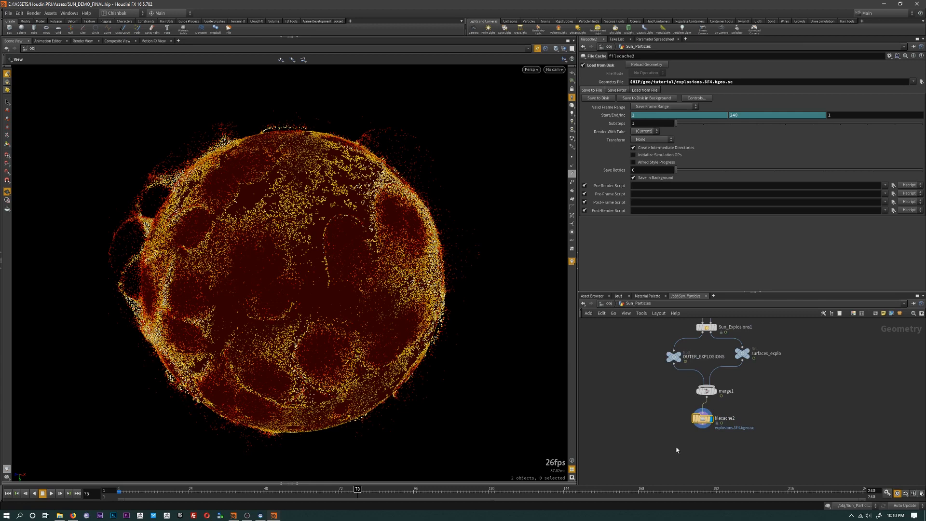
{"action": "middle_click_drag", "start_coordinate": [657, 426], "coordinate": [677, 417]}
{"action": "key", "text": "Tab"}
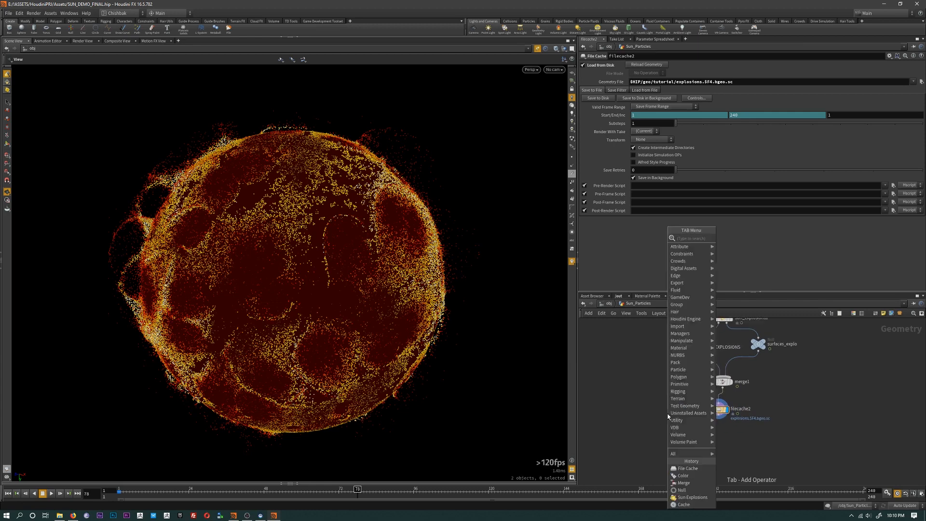
{"action": "type", "text": "sun"}
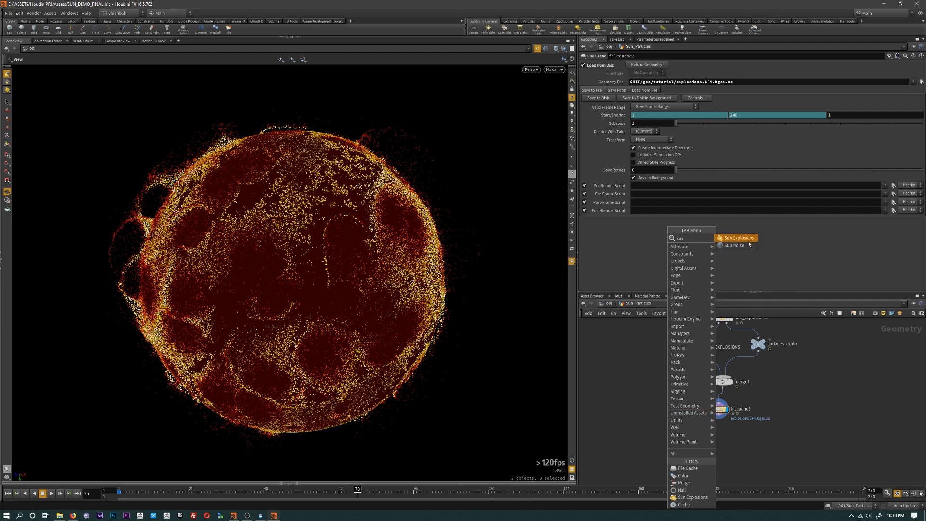
{"action": "key", "text": "Return"}
{"action": "left_click", "coordinate": [625, 418]}
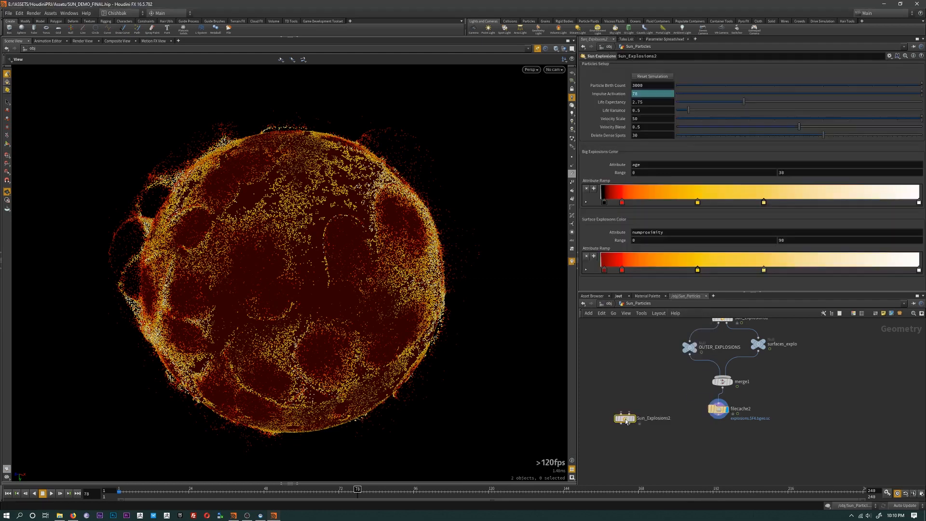
{"action": "key", "text": "Delete"}
- Add a Sun Noise node to the Sun_Particles network
{"action": "key", "text": "Tab"}
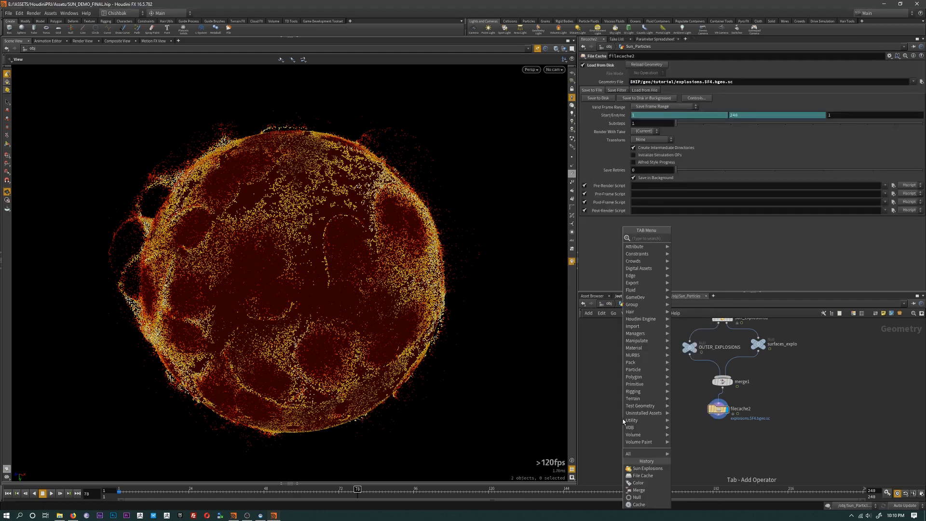
{"action": "type", "text": "sunnoi"}
{"action": "key", "text": "Return"}
{"action": "left_click", "coordinate": [631, 416]}
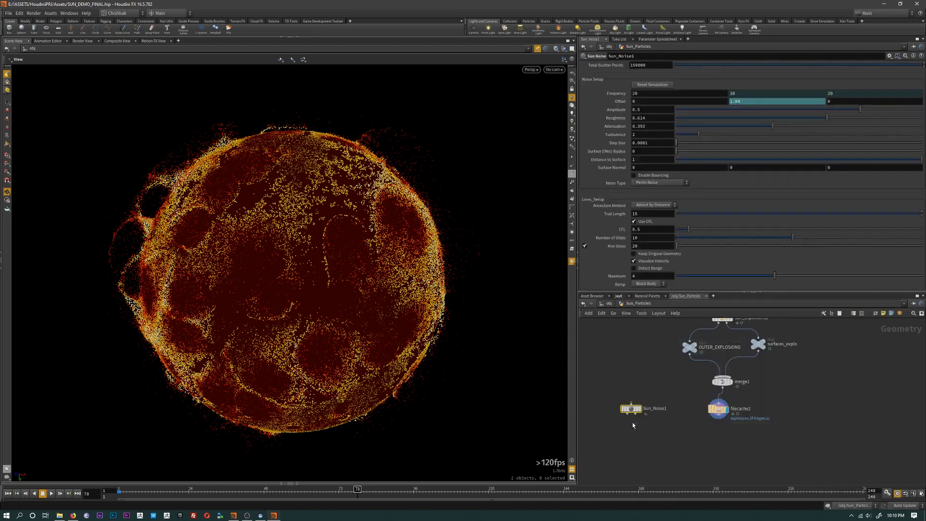
- Move the Sun_Noise1 node to the empty network area to the right of the explosions chain
{"action": "scroll", "coordinate": [632, 422], "scroll_direction": "up", "scroll_amount": 3}
{"action": "mouse_move", "coordinate": [633, 400]}
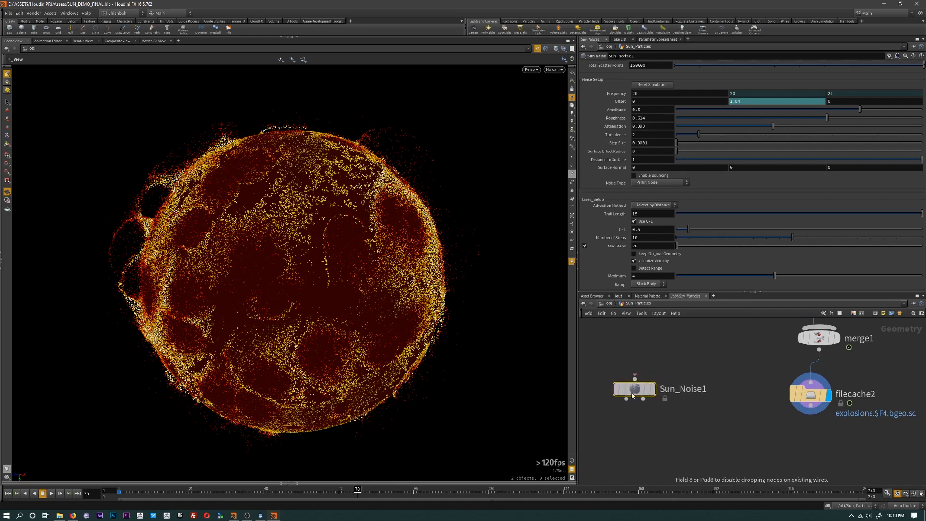
{"action": "scroll", "coordinate": [688, 467], "scroll_direction": "down", "scroll_amount": 3}
{"action": "middle_click_drag", "start_coordinate": [688, 467], "coordinate": [679, 466]}
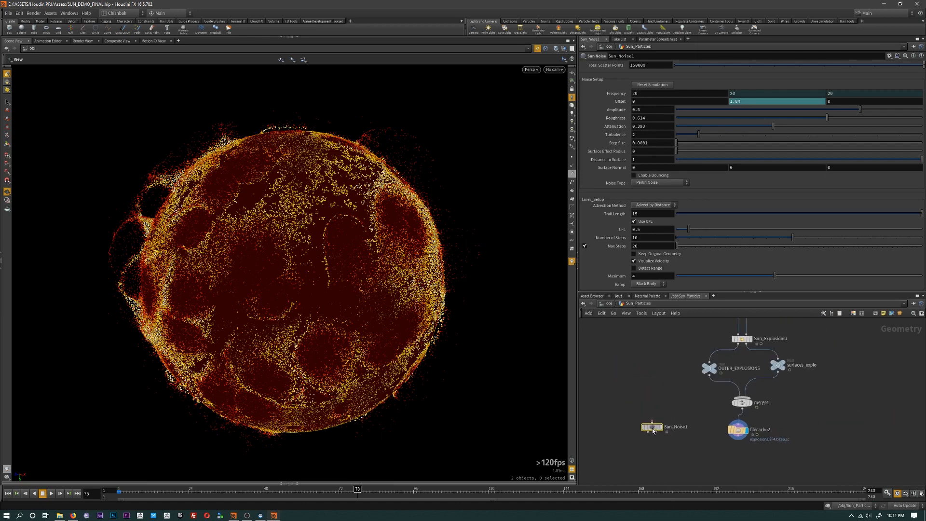
{"action": "left_click_drag", "start_coordinate": [654, 427], "coordinate": [635, 430]}
{"action": "middle_click_drag", "start_coordinate": [686, 400], "coordinate": [669, 415]}
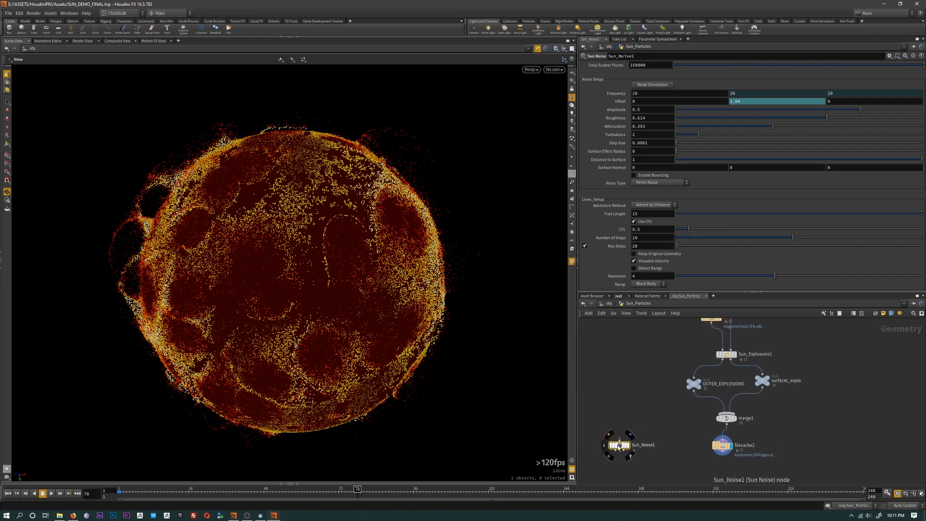
{"action": "left_click_drag", "start_coordinate": [618, 448], "coordinate": [605, 373]}
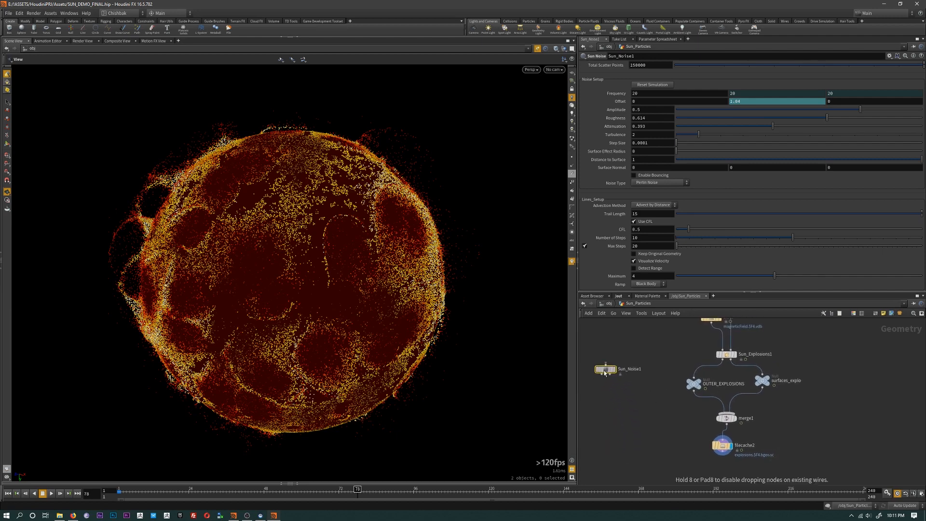
{"action": "scroll", "coordinate": [607, 377], "scroll_direction": "down", "scroll_amount": 3}
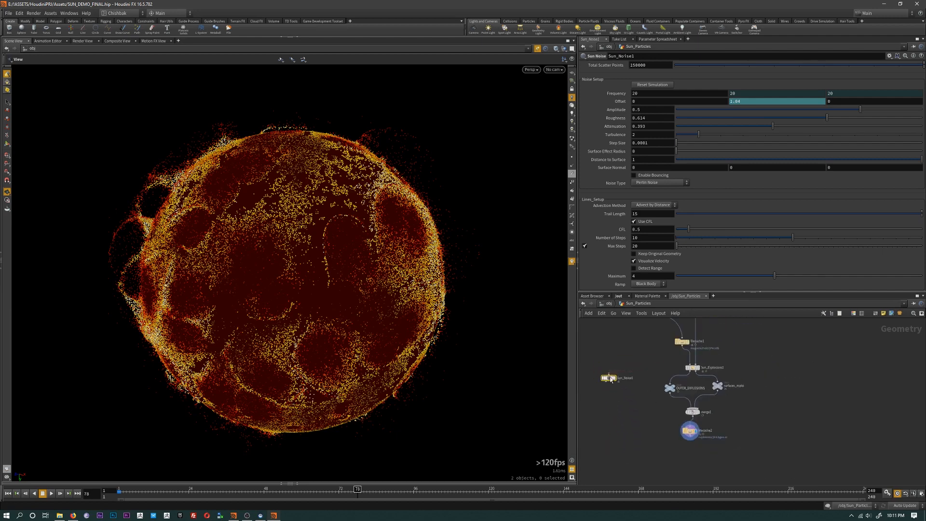
{"action": "left_click_drag", "start_coordinate": [611, 381], "coordinate": [850, 366]}
{"action": "scroll", "coordinate": [787, 423], "scroll_direction": "up", "scroll_amount": 2}
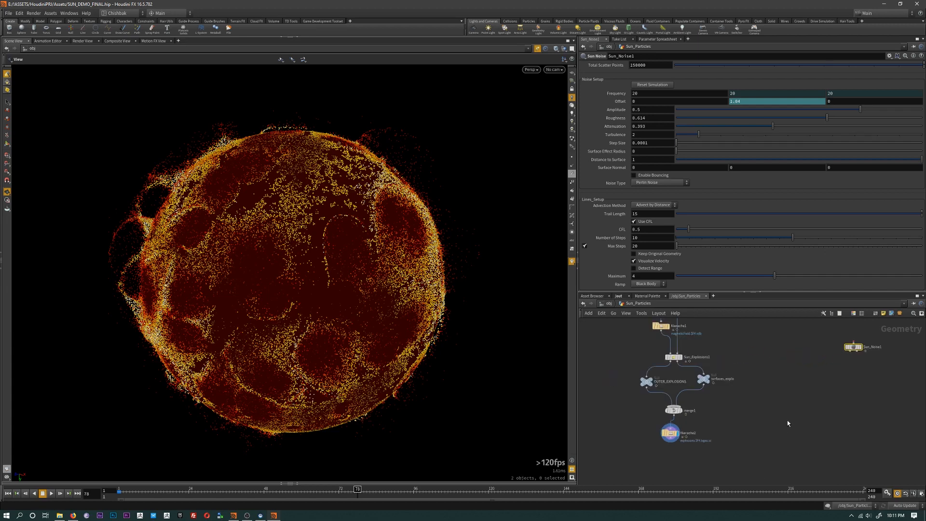
- Add a second Stick Points To Surface node fed by sphere1 in the Sun_Particles network
{"action": "middle_click_drag", "start_coordinate": [714, 378], "coordinate": [753, 438]}
{"action": "middle_click_drag", "start_coordinate": [744, 337], "coordinate": [772, 389]}
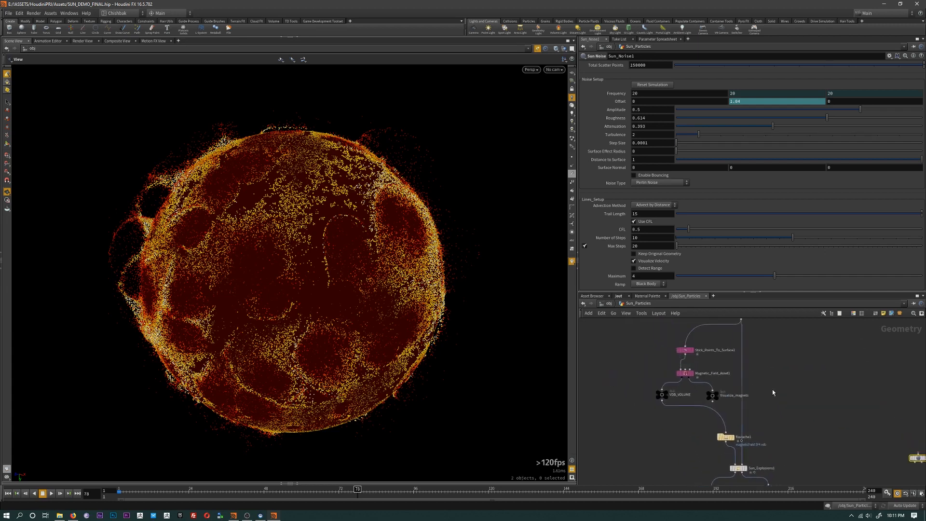
{"action": "scroll", "coordinate": [706, 358], "scroll_direction": "up", "scroll_amount": 3}
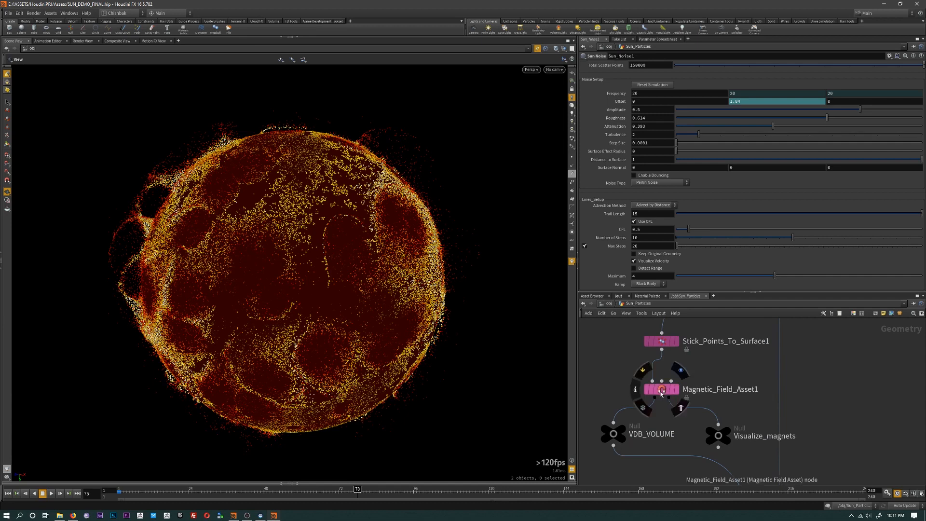
{"action": "left_click", "coordinate": [666, 341]}
{"action": "key", "text": "ctrl+c"}
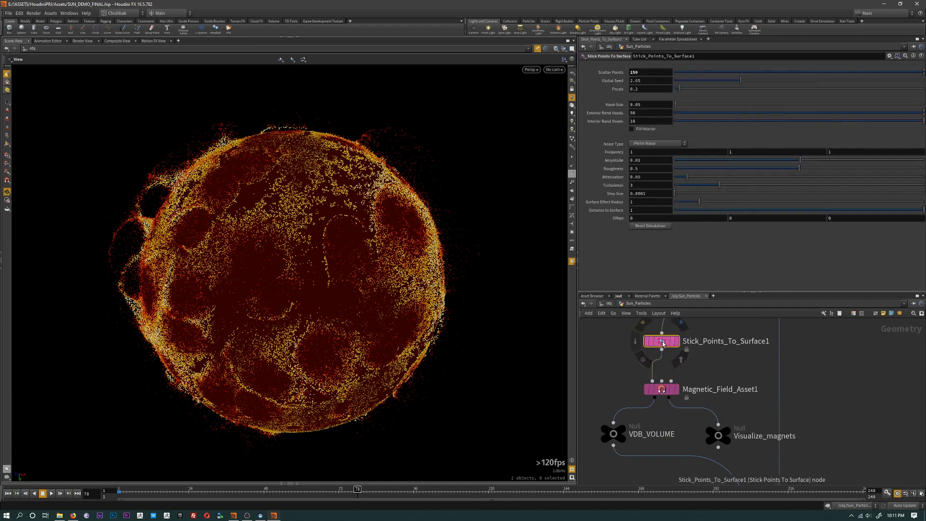
{"action": "scroll", "coordinate": [787, 385], "scroll_direction": "down", "scroll_amount": 5}
{"action": "key", "text": "Tab"}
{"action": "type", "text": "stic"}
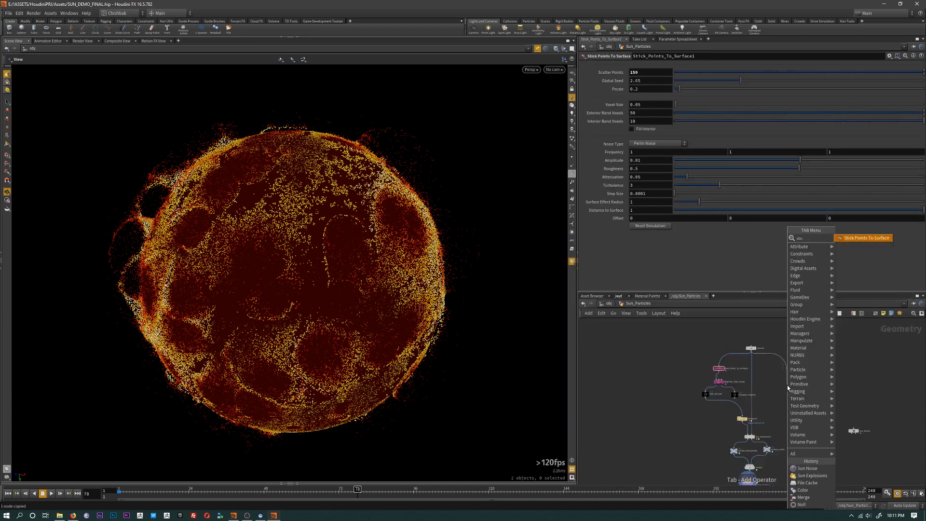
{"action": "key", "text": "Return"}
{"action": "left_click", "coordinate": [787, 384]}
- Place Stick_Points_To_Surface2 below in the open area beside filecache2 and display its output
{"action": "scroll", "coordinate": [796, 400], "scroll_direction": "up", "scroll_amount": 2}
{"action": "left_click_drag", "start_coordinate": [783, 378], "coordinate": [814, 458]}
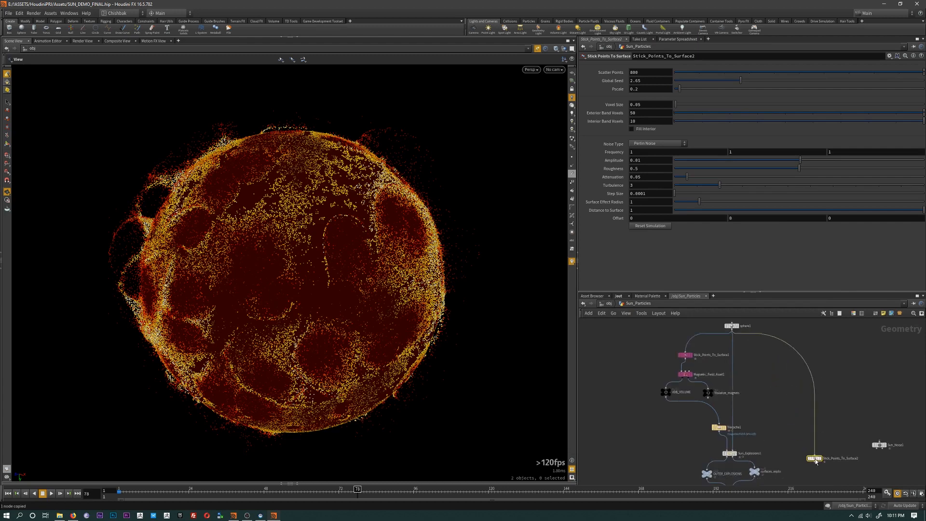
{"action": "middle_click_drag", "start_coordinate": [787, 449], "coordinate": [783, 319]}
{"action": "left_click_drag", "start_coordinate": [815, 330], "coordinate": [807, 394]}
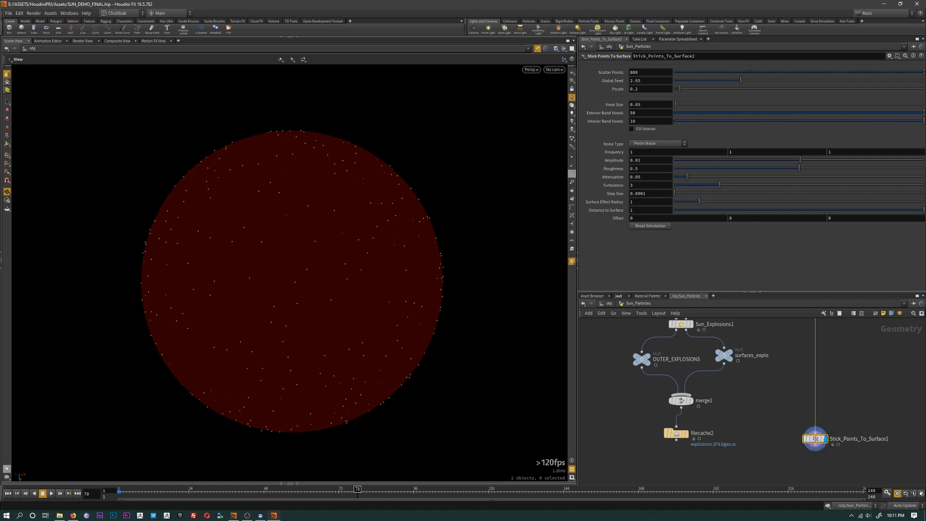
- Set Stick_Points_To_Surface2 to 80000 scatter points with a Pscale of 0.02
{"action": "key", "text": "alt+Tab"}
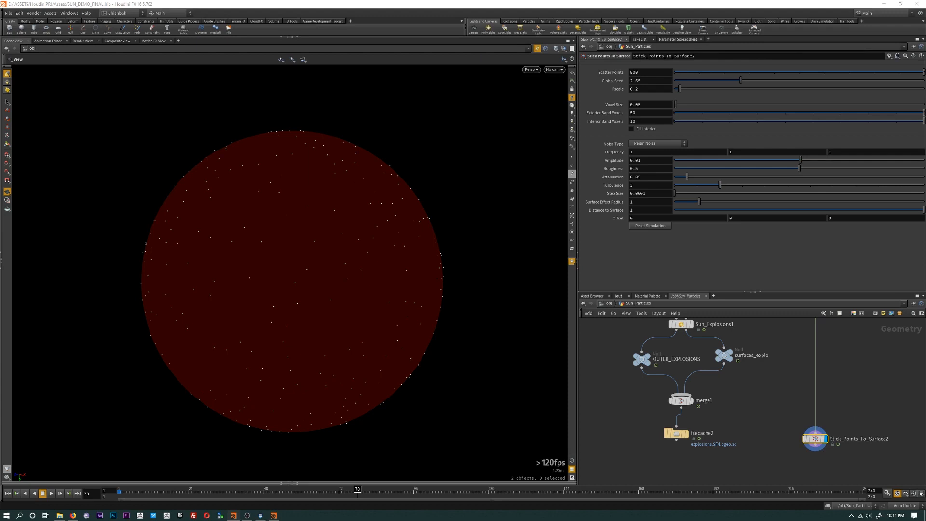
{"action": "key", "text": "alt+Tab"}
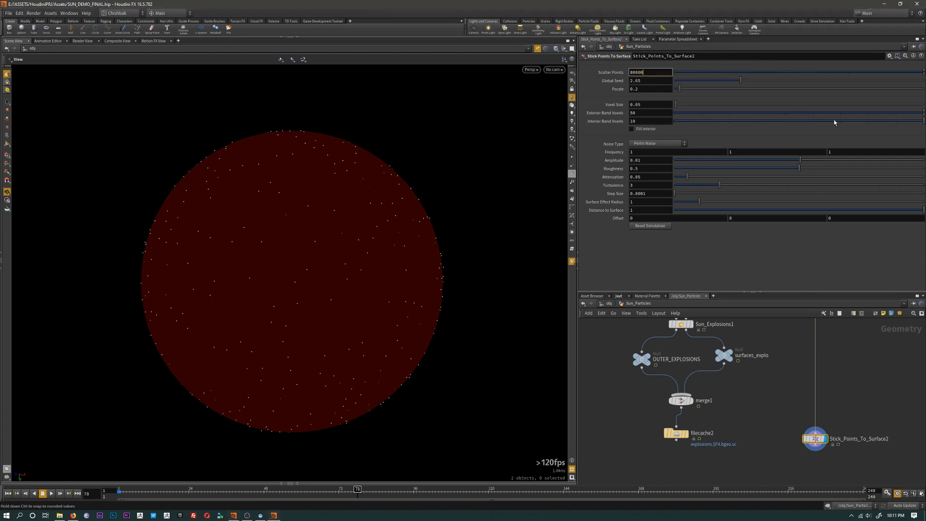
{"action": "type", "text": "00"}
{"action": "key", "text": "Return"}
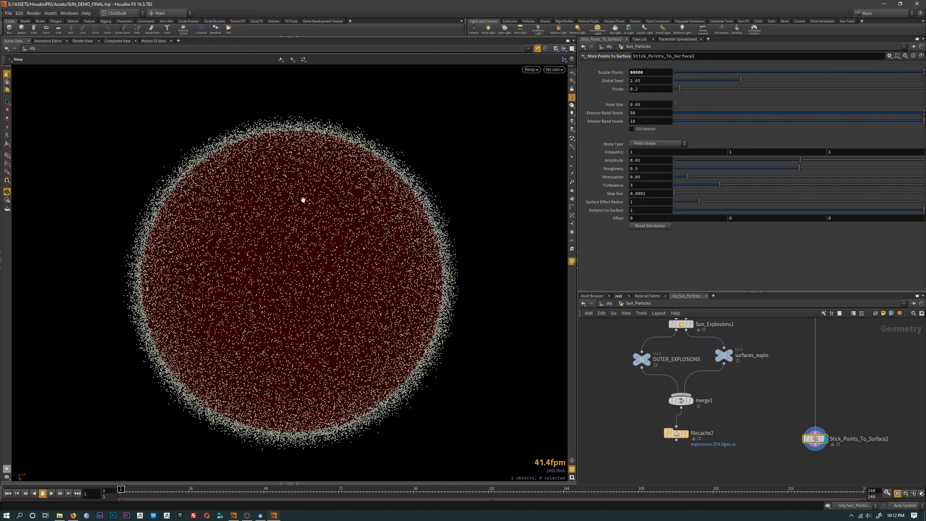
{"action": "left_click", "coordinate": [645, 88]}
{"action": "key", "text": "Return"}
{"action": "mouse_move", "coordinate": [302, 314]}
{"action": "left_mouse_down"}
{"action": "mouse_move", "coordinate": [372, 305]}
{"action": "mouse_move", "coordinate": [303, 321]}
{"action": "left_mouse_up"}
{"action": "left_click_drag", "start_coordinate": [271, 352], "coordinate": [337, 340]}
{"action": "right_click_drag", "start_coordinate": [337, 341], "coordinate": [349, 324]}
{"action": "left_click_drag", "start_coordinate": [349, 324], "coordinate": [343, 355]}
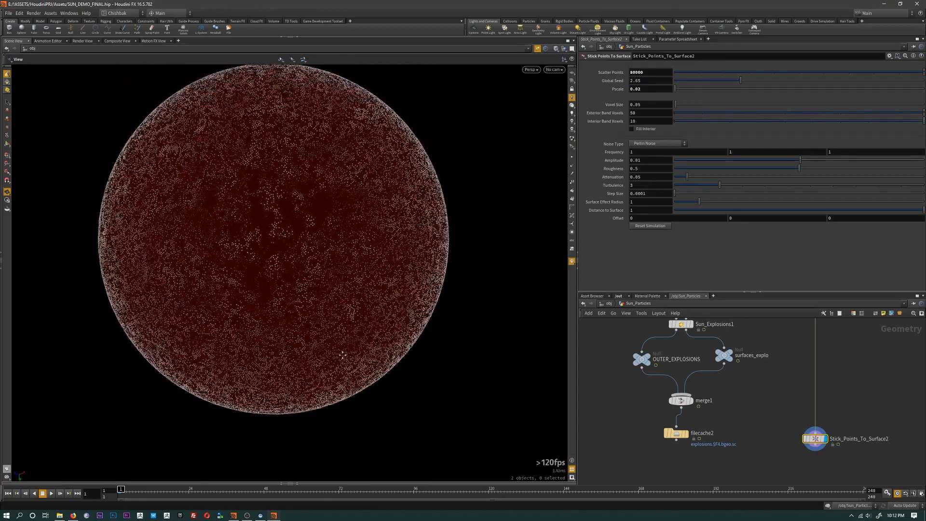
{"action": "left_click_drag", "start_coordinate": [276, 211], "coordinate": [308, 248]}
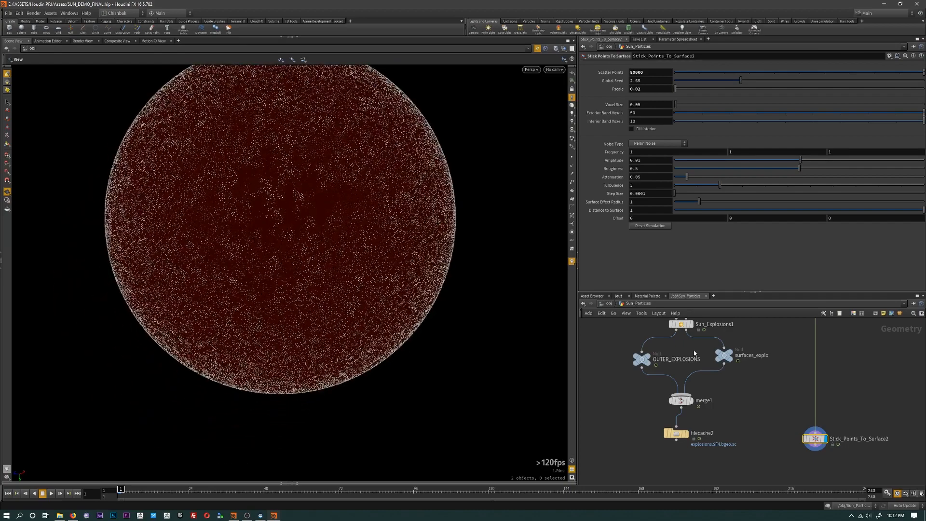
- Inside Sun_geo, append a displayed Transform node after color1 with a uniform scale of 0.98
{"action": "scroll", "coordinate": [789, 361], "scroll_direction": "down", "scroll_amount": 5}
{"action": "middle_click_drag", "start_coordinate": [790, 360], "coordinate": [788, 428]}
{"action": "scroll", "coordinate": [783, 415], "scroll_direction": "up", "scroll_amount": 3}
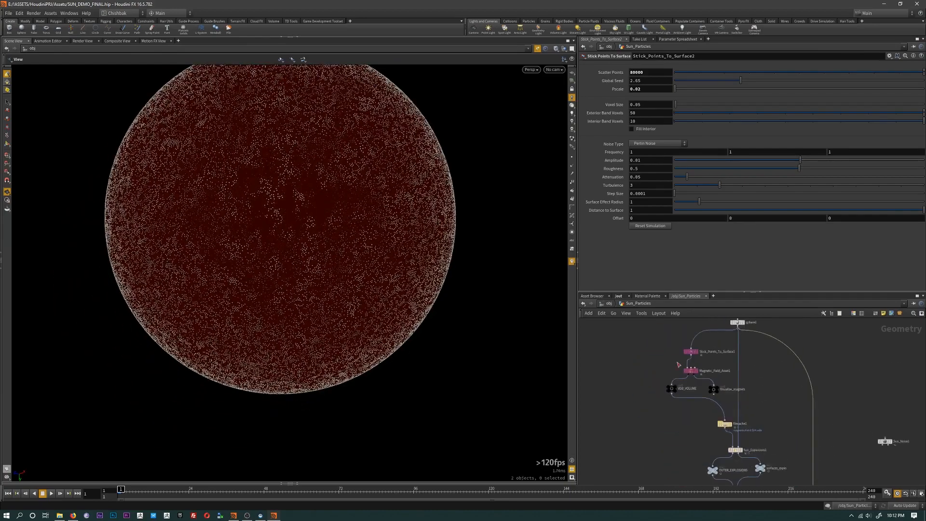
{"action": "left_click", "coordinate": [608, 304]}
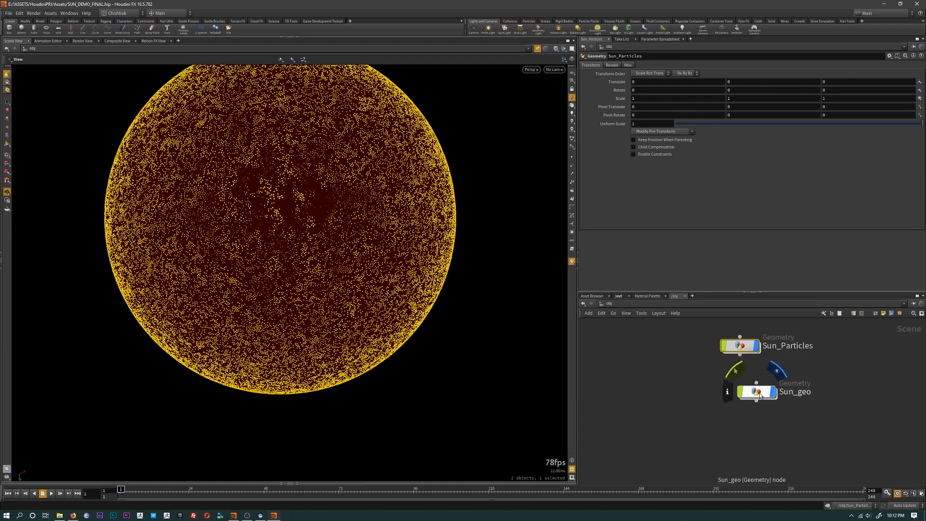
{"action": "double_click", "coordinate": [759, 391]}
{"action": "scroll", "coordinate": [779, 430], "scroll_direction": "up", "scroll_amount": 2}
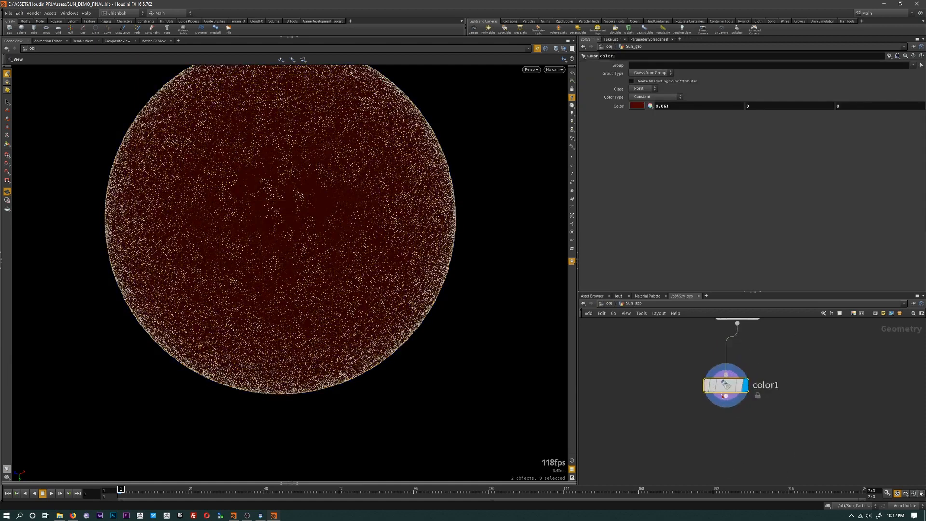
{"action": "key", "text": "Tab"}
{"action": "type", "text": "tran"}
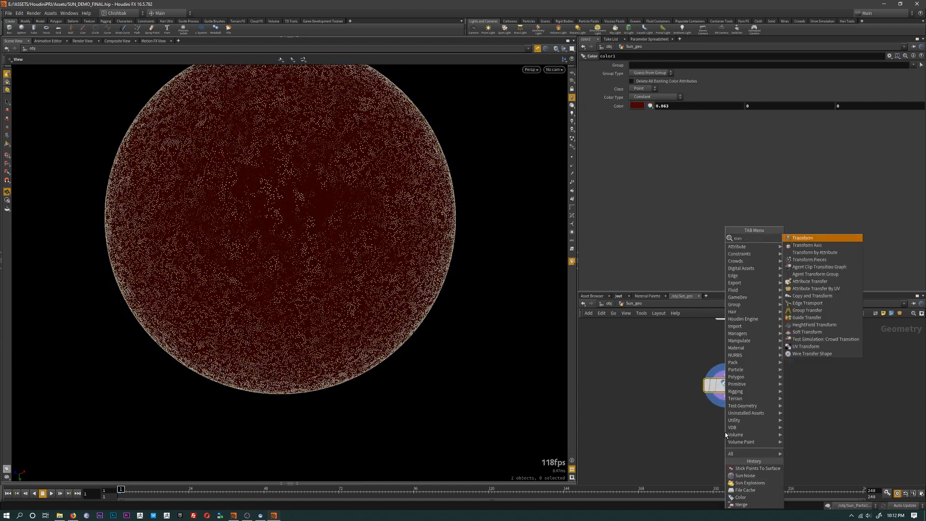
{"action": "key", "text": "Return"}
{"action": "left_click", "coordinate": [725, 432]}
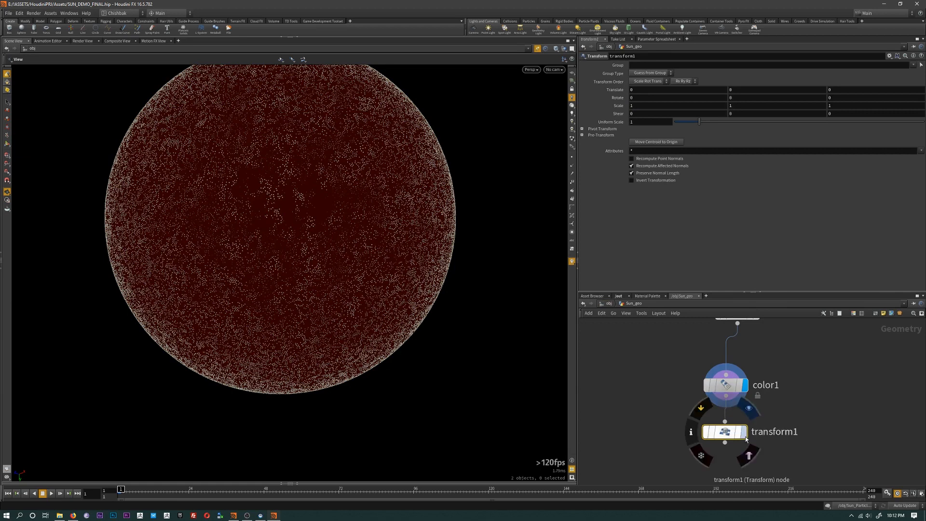
{"action": "left_click", "coordinate": [745, 437]}
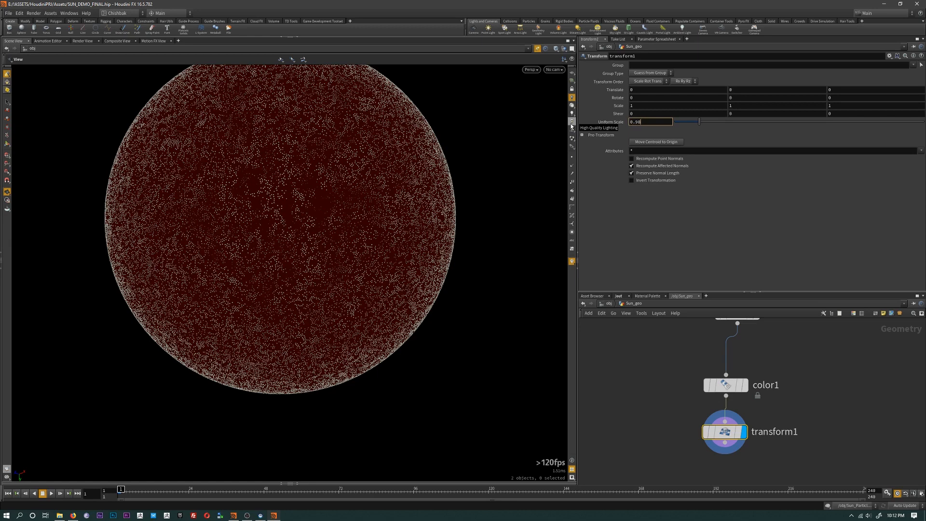
{"action": "key", "text": "Return"}
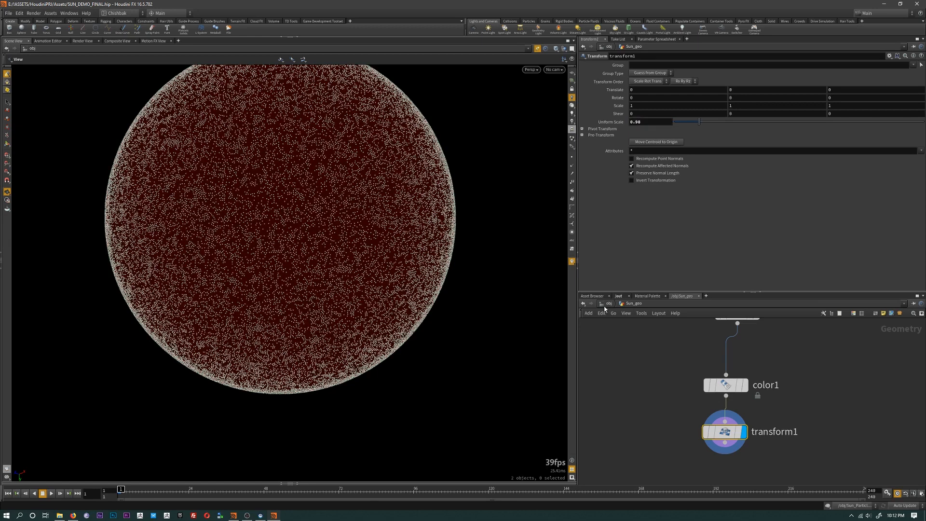
- Return to the Sun_Particles network and check the source sphere's output, ending with Stick_Points_To_Surface2 displayed again
{"action": "left_click", "coordinate": [609, 303]}
{"action": "double_click", "coordinate": [737, 346]}
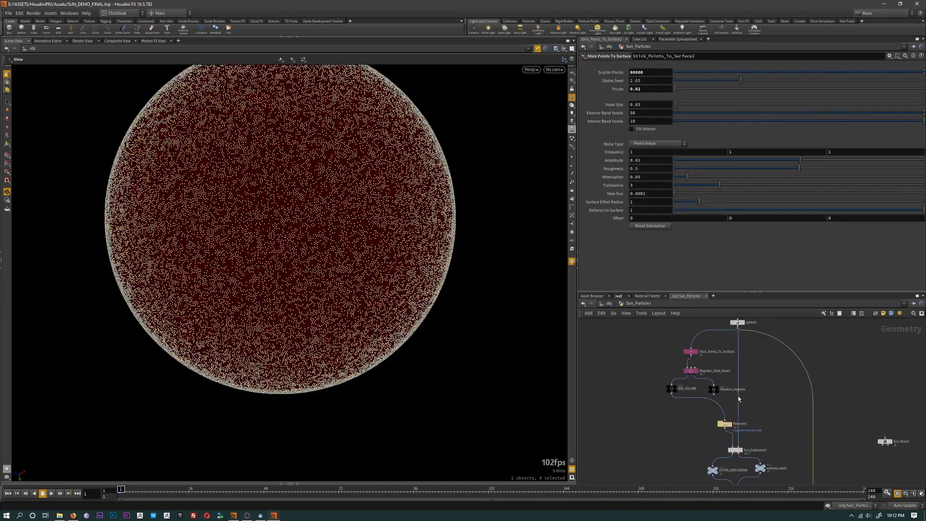
{"action": "scroll", "coordinate": [850, 445], "scroll_direction": "down", "scroll_amount": 3}
{"action": "scroll", "coordinate": [814, 374], "scroll_direction": "up", "scroll_amount": 4}
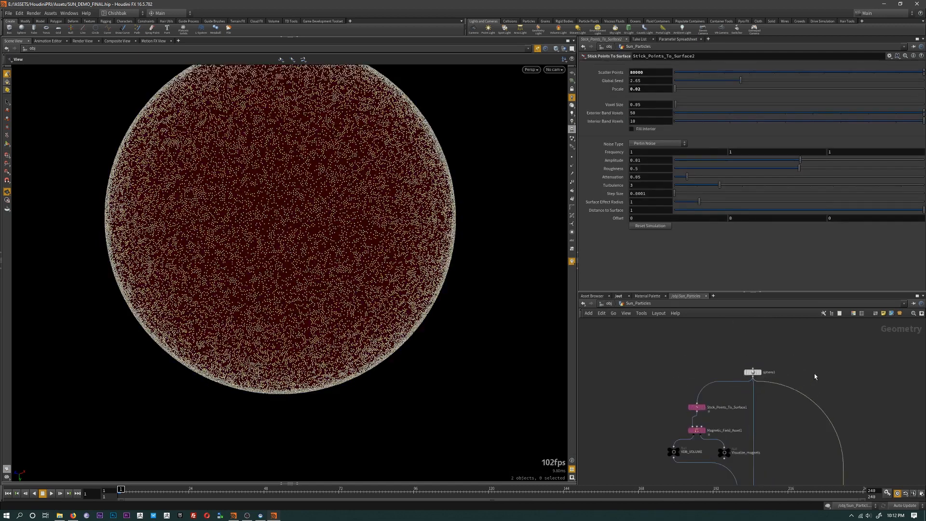
{"action": "left_click", "coordinate": [762, 376]}
{"action": "left_click", "coordinate": [755, 372]}
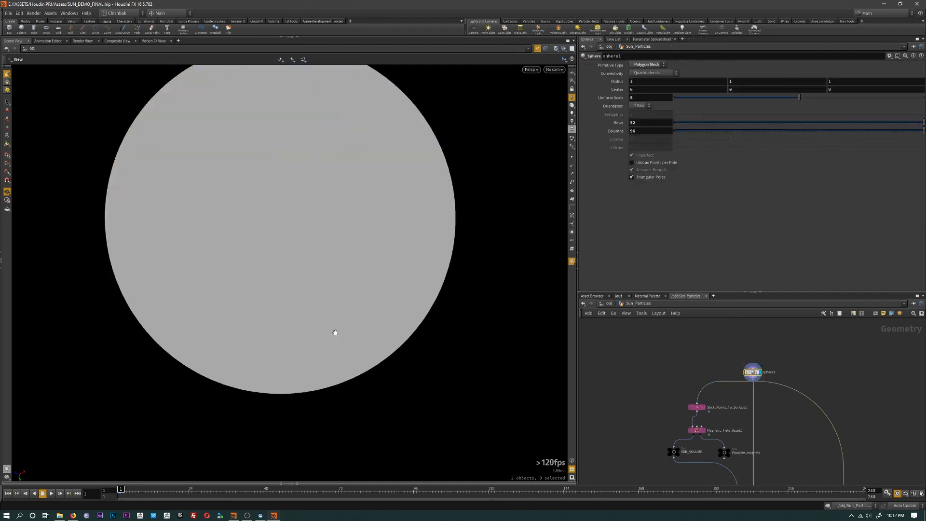
{"action": "middle_click_drag", "start_coordinate": [803, 429], "coordinate": [791, 381]}
{"action": "scroll", "coordinate": [835, 453], "scroll_direction": "up", "scroll_amount": 3}
{"action": "middle_click_drag", "start_coordinate": [848, 411], "coordinate": [841, 436]}
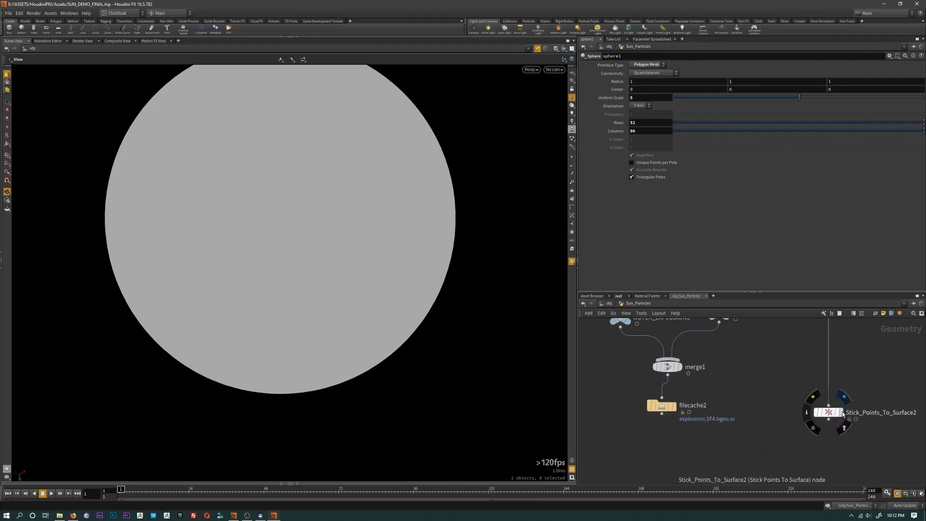
{"action": "left_click", "coordinate": [840, 413]}
{"action": "left_click", "coordinate": [829, 415]}
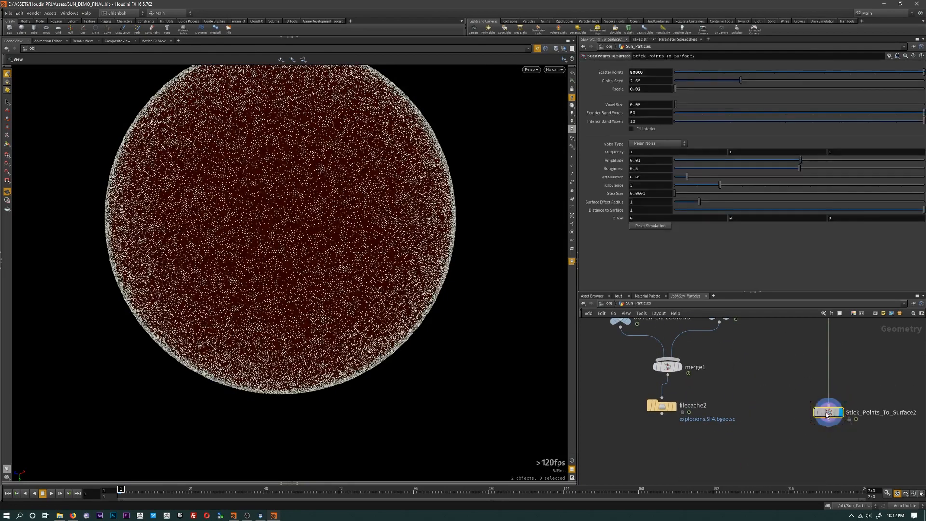
- Move Stick_Points_To_Surface2 up beside merge1 and color the node magenta like the first Stick Points node
{"action": "left_click_drag", "start_coordinate": [829, 415], "coordinate": [779, 364]}
{"action": "mouse_move", "coordinate": [798, 366]}
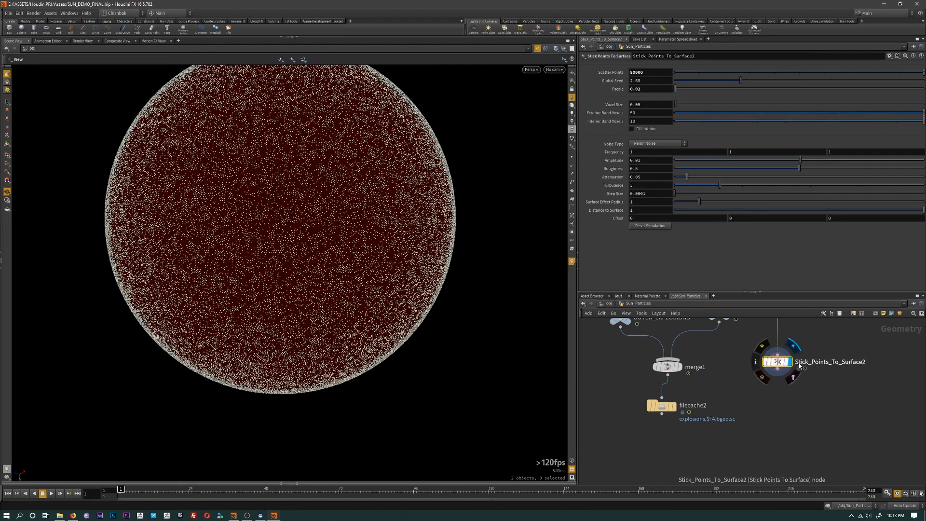
{"action": "key", "text": "c"}
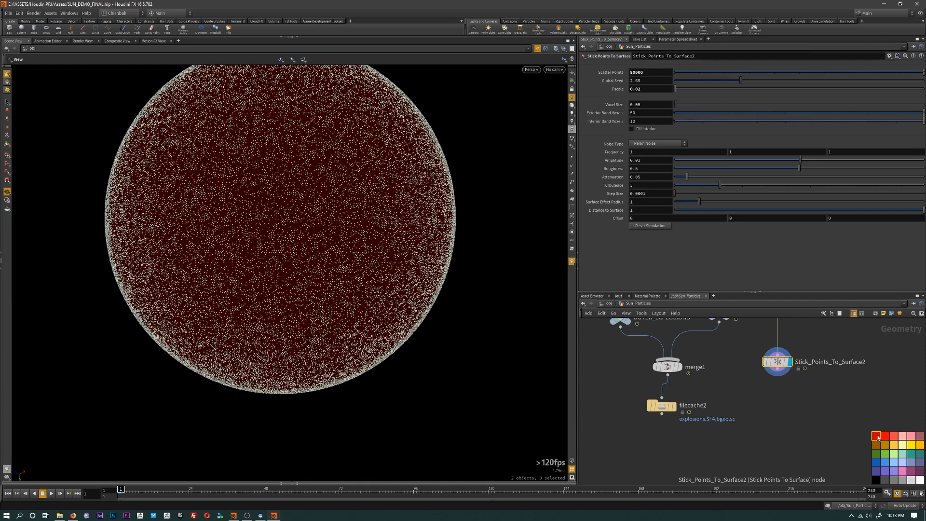
{"action": "left_click", "coordinate": [919, 472]}
{"action": "key", "text": "Tab"}
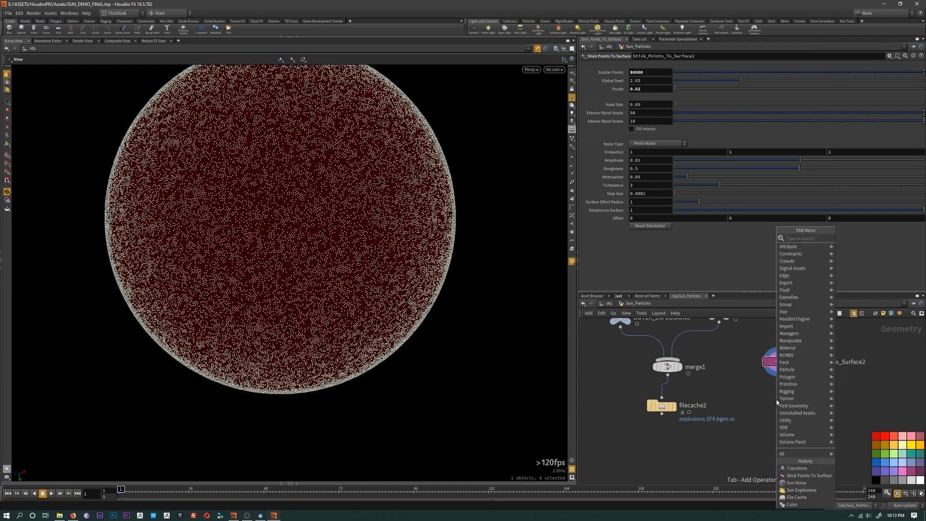
{"action": "key", "text": "Escape"}
- Play the surface point simulation to check how the particles move, ending back at frame 1
{"action": "middle_click_drag", "start_coordinate": [431, 344], "coordinate": [432, 398]}
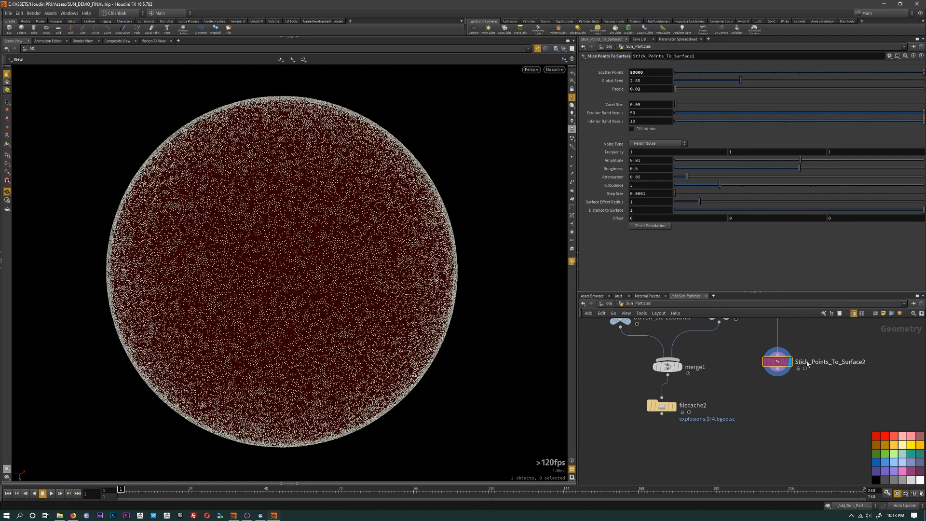
{"action": "left_click", "coordinate": [52, 493]}
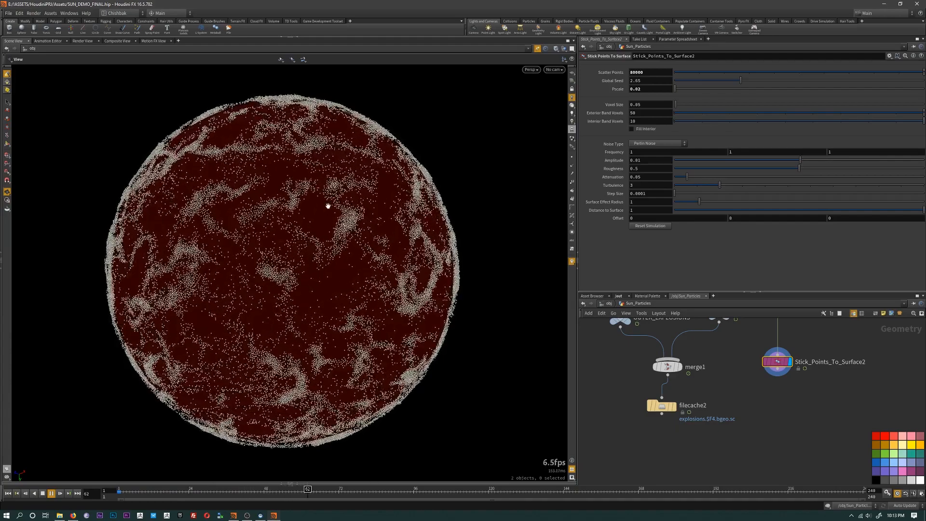
{"action": "left_click", "coordinate": [77, 493]}
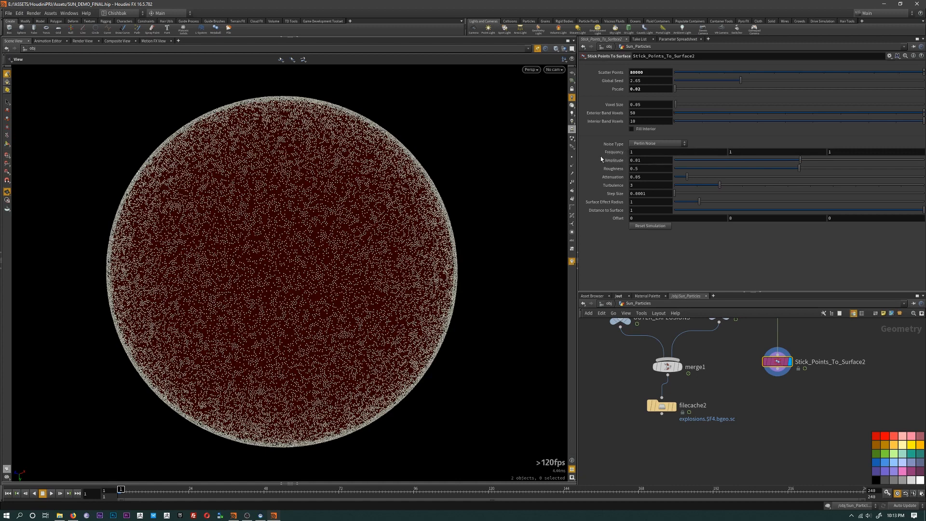
- Set the noise frequency of Stick_Points_To_Surface2 to 3, 3, 3
{"action": "left_click", "coordinate": [637, 152]}
{"action": "key", "text": "Return"}
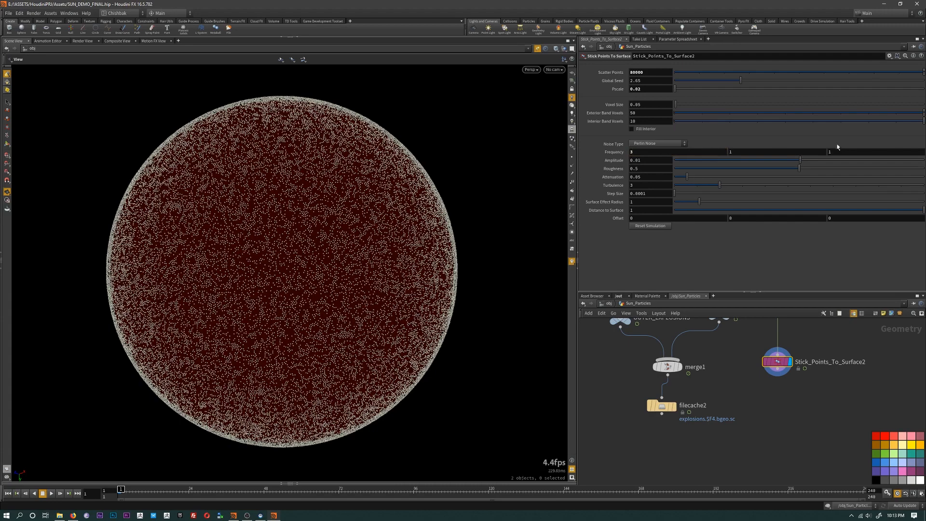
{"action": "left_click", "coordinate": [743, 152]}
{"action": "type", "text": "3"}
{"action": "key", "text": "Tab"}
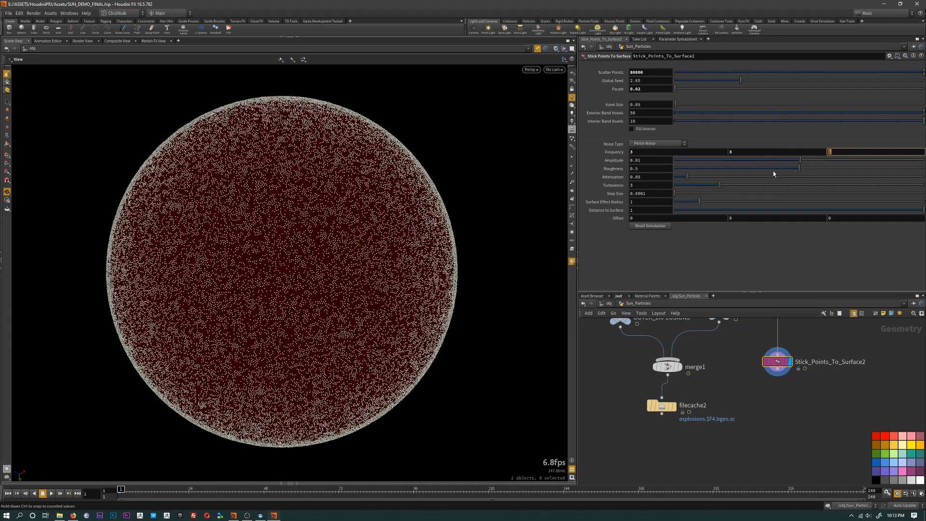
{"action": "type", "text": "3"}
{"action": "key", "text": "Return"}
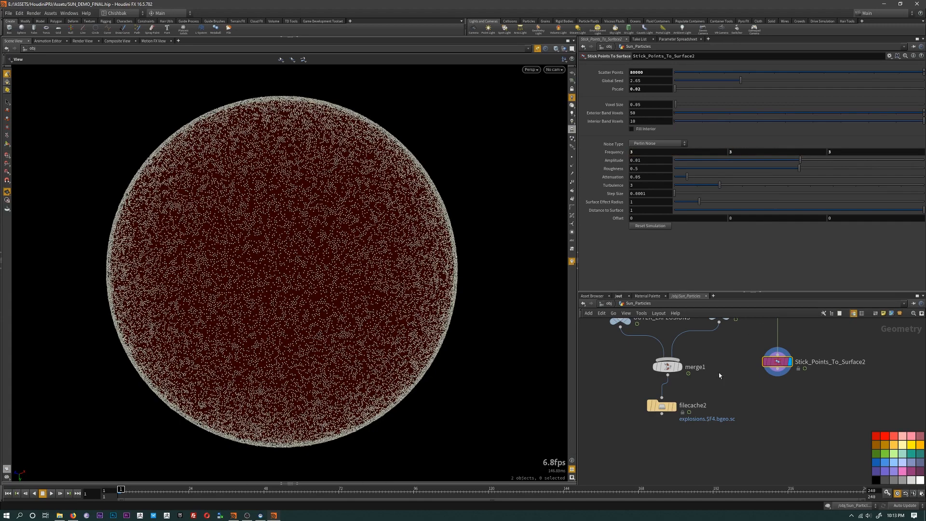
- Play the simulation with the higher noise frequency and review the point motion back to frame 20
{"action": "key", "text": "Up"}
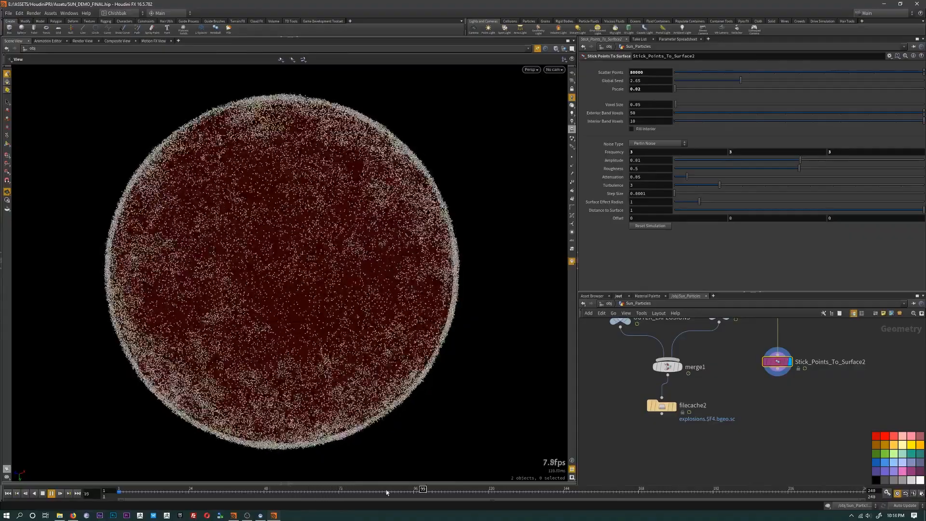
{"action": "mouse_move", "coordinate": [373, 492]}
{"action": "left_mouse_down"}
{"action": "mouse_move", "coordinate": [190, 492]}
{"action": "mouse_move", "coordinate": [393, 492]}
{"action": "mouse_move", "coordinate": [294, 501]}
{"action": "mouse_move", "coordinate": [151, 490]}
{"action": "mouse_move", "coordinate": [254, 490]}
{"action": "mouse_move", "coordinate": [176, 490]}
{"action": "left_mouse_up"}
{"action": "scroll", "coordinate": [688, 424], "scroll_direction": "down", "scroll_amount": 1}
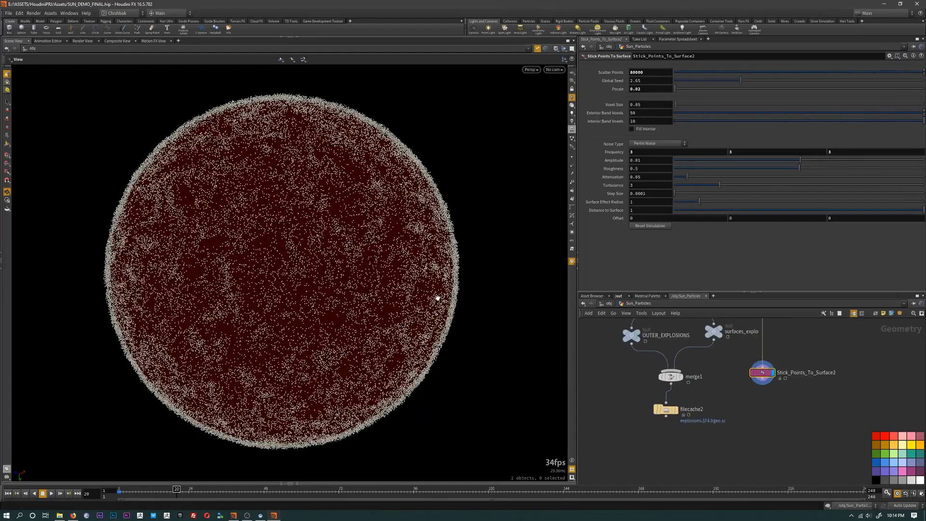
{"action": "middle_click_drag", "start_coordinate": [658, 382], "coordinate": [750, 440]}
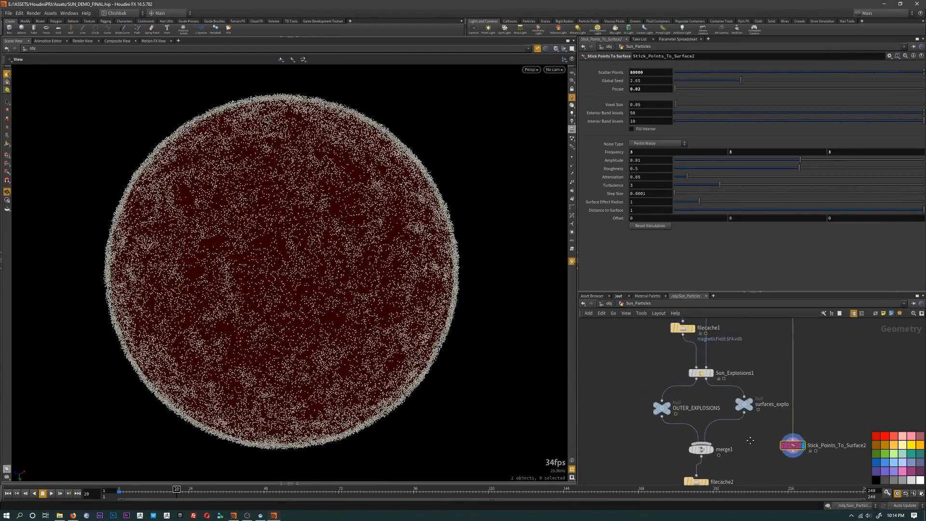
- Color the Sun_Explosions1 node magenta to match the Stick Points nodes
{"action": "left_click", "coordinate": [707, 381]}
{"action": "key", "text": "c"}
{"action": "key", "text": "c"}
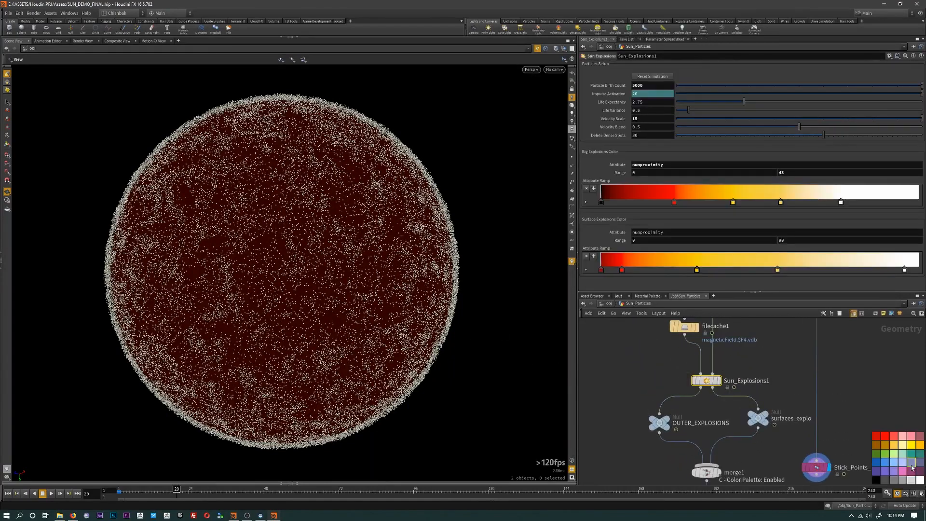
{"action": "left_click", "coordinate": [910, 471]}
{"action": "key", "text": "c"}
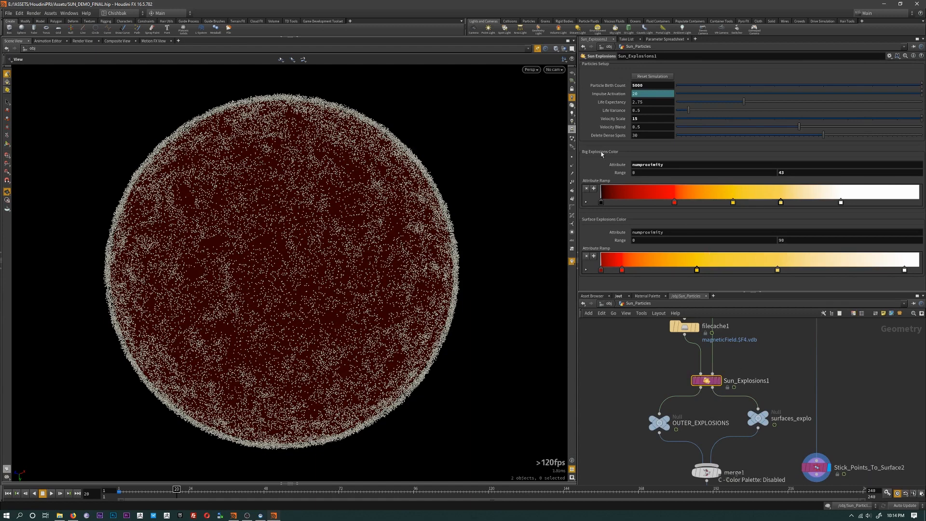
- Add a Color node below Stick_Points_To_Surface2, connected to its output, and display its result
{"action": "middle_click_drag", "start_coordinate": [790, 414], "coordinate": [779, 330]}
{"action": "left_click", "coordinate": [802, 384]}
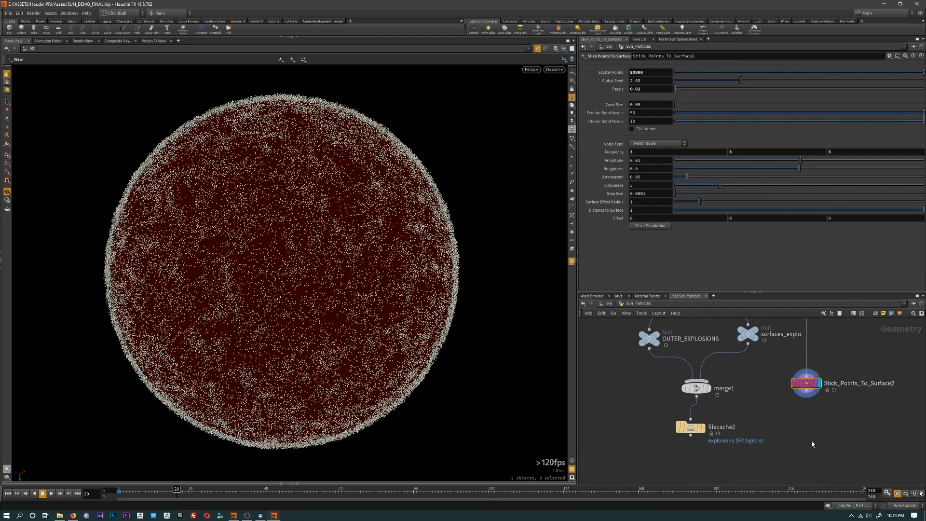
{"action": "middle_click_drag", "start_coordinate": [811, 424], "coordinate": [810, 404]}
{"action": "left_click", "coordinate": [806, 371]}
{"action": "key", "text": "Tab"}
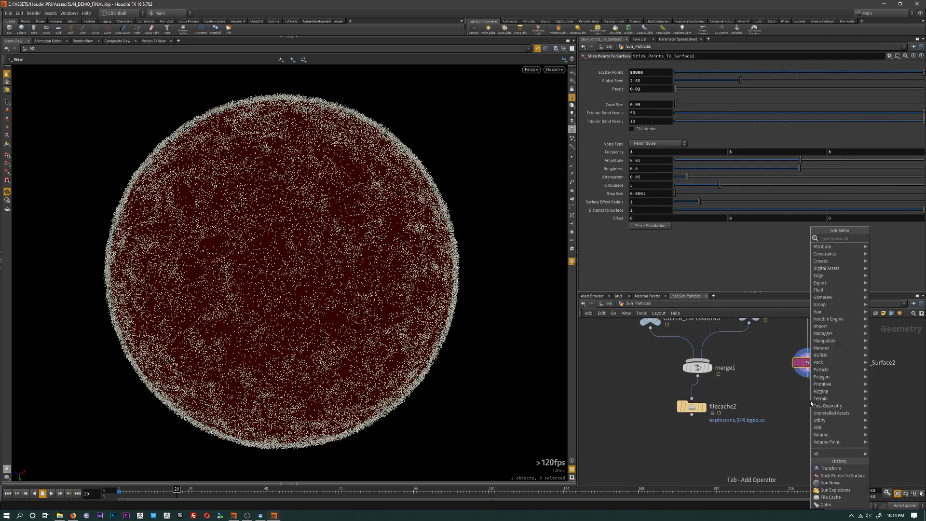
{"action": "type", "text": "color"}
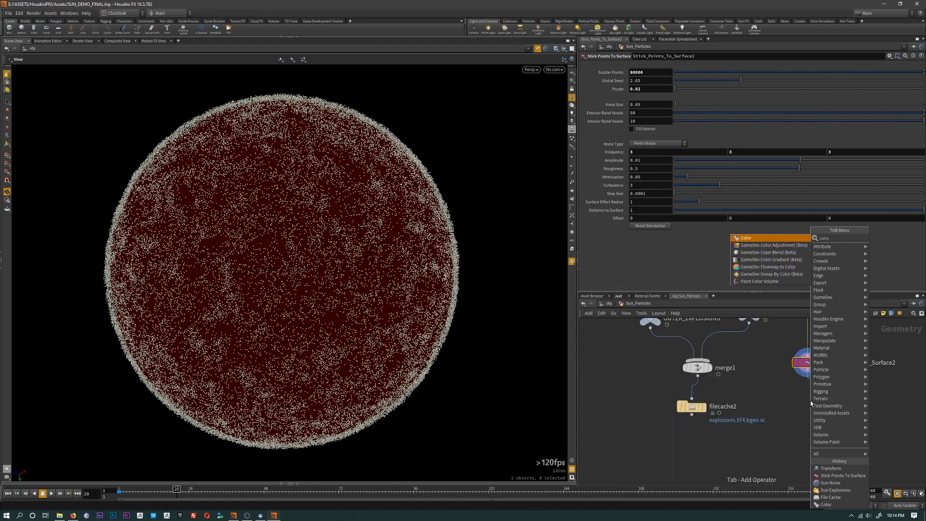
{"action": "key", "text": "Return"}
{"action": "left_click", "coordinate": [822, 400]}
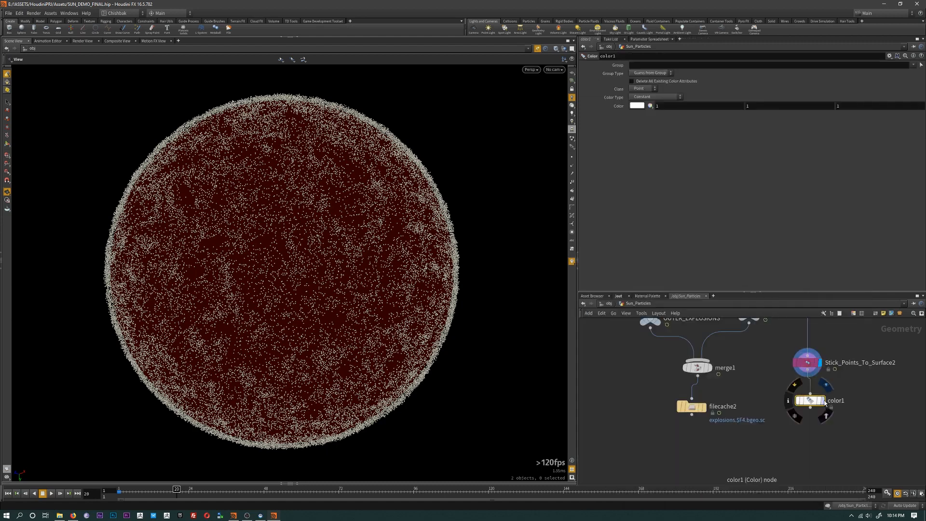
- Set the Color node's color type to Ramp from Attribute, driven by the numproximity attribute
{"action": "left_click", "coordinate": [641, 98]}
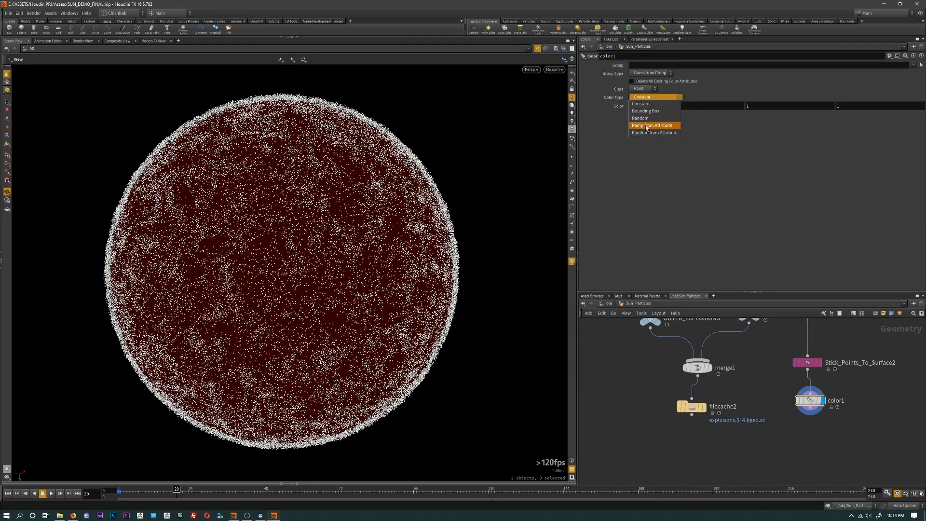
{"action": "left_click", "coordinate": [646, 127]}
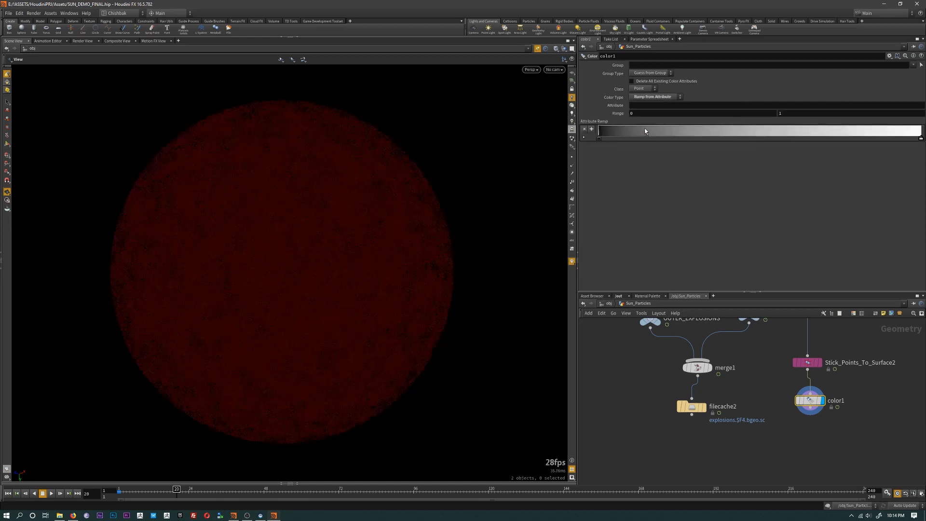
{"action": "left_click", "coordinate": [632, 106]}
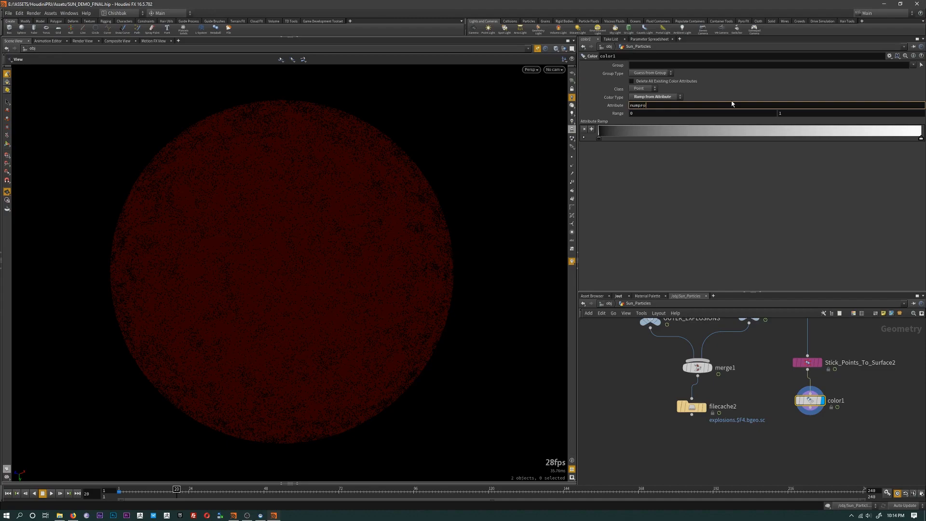
{"action": "type", "text": "numproximity"}
{"action": "key", "text": "Return"}
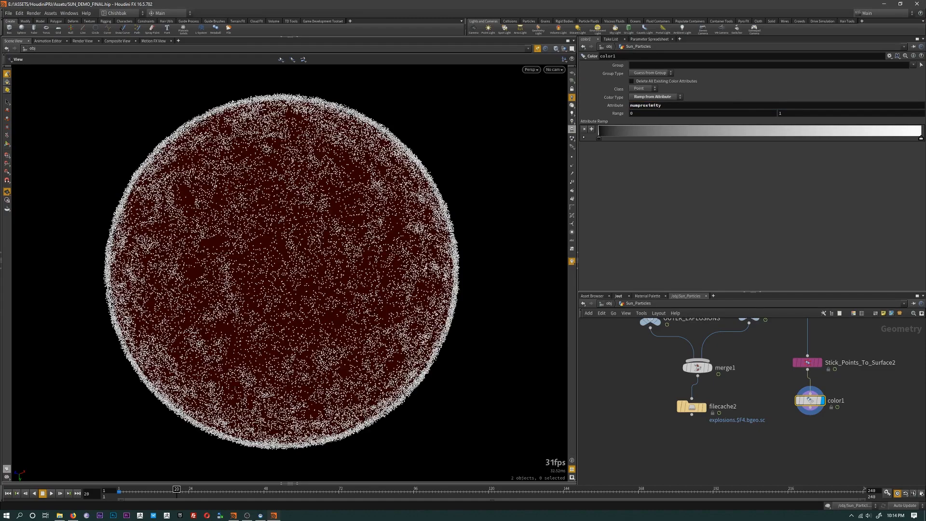
- Set the upper limit of the color1 attribute range to 80
{"action": "key", "text": "alt+Tab"}
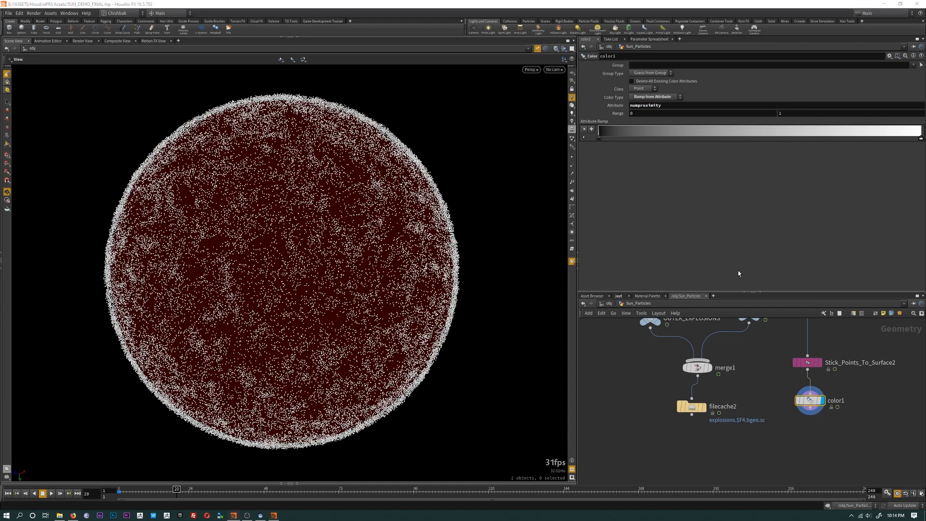
{"action": "left_click", "coordinate": [789, 115]}
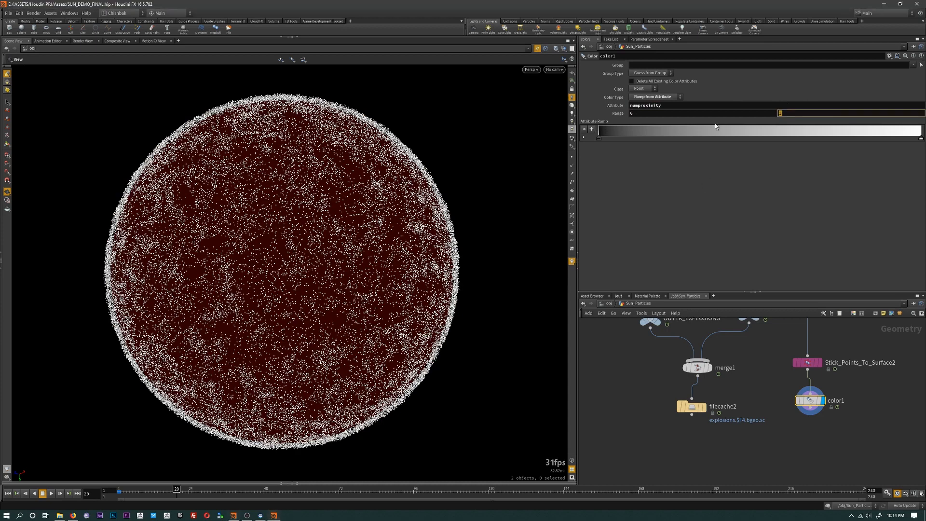
{"action": "type", "text": "80"}
{"action": "key", "text": "Return"}
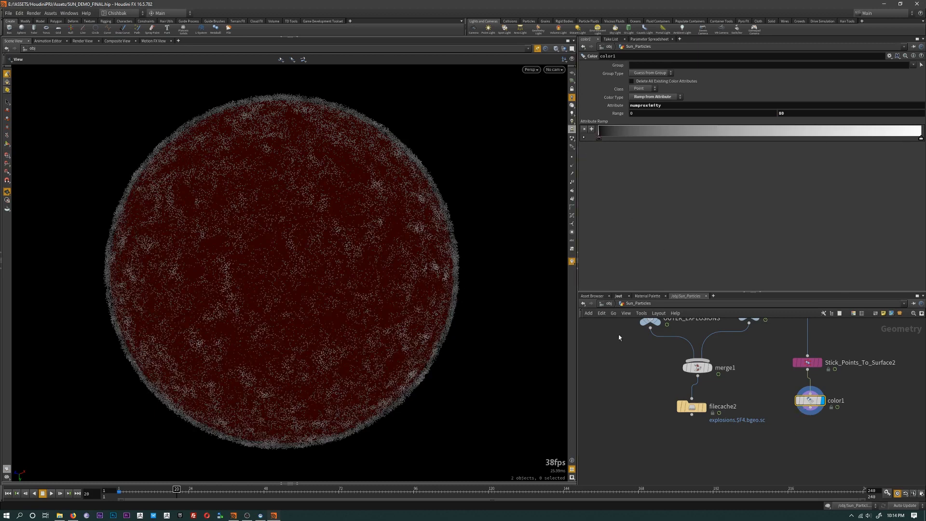
- Color the color1 ramp with red at its start and yellow at its end
{"action": "middle_click_drag", "start_coordinate": [792, 409], "coordinate": [775, 454]}
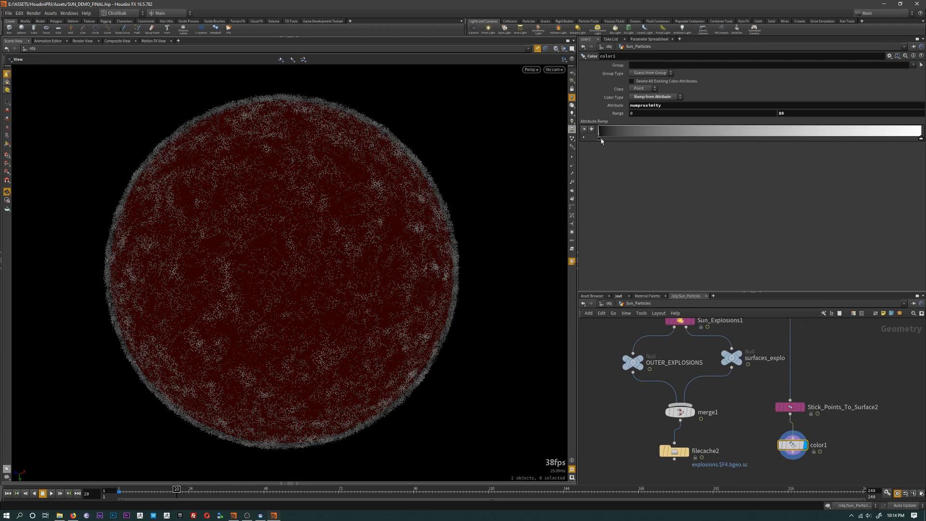
{"action": "left_click", "coordinate": [583, 137]}
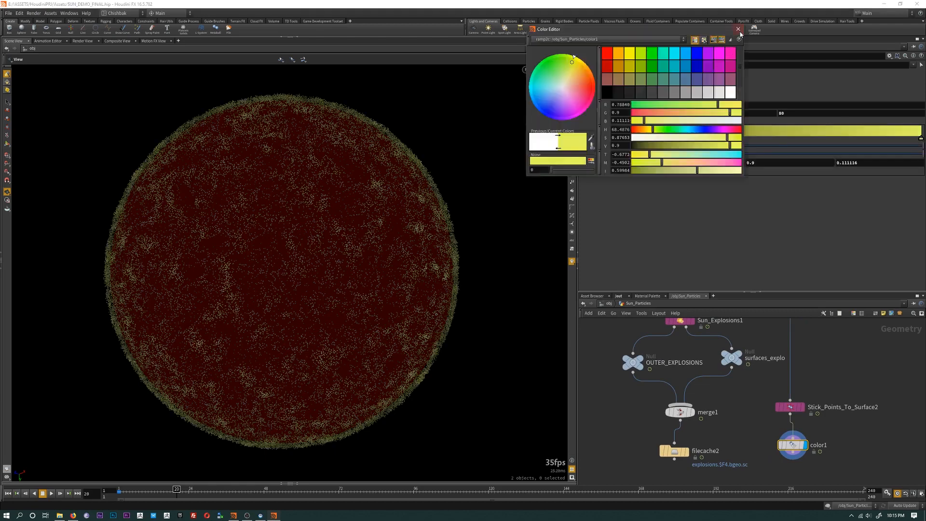
{"action": "left_click", "coordinate": [739, 32]}
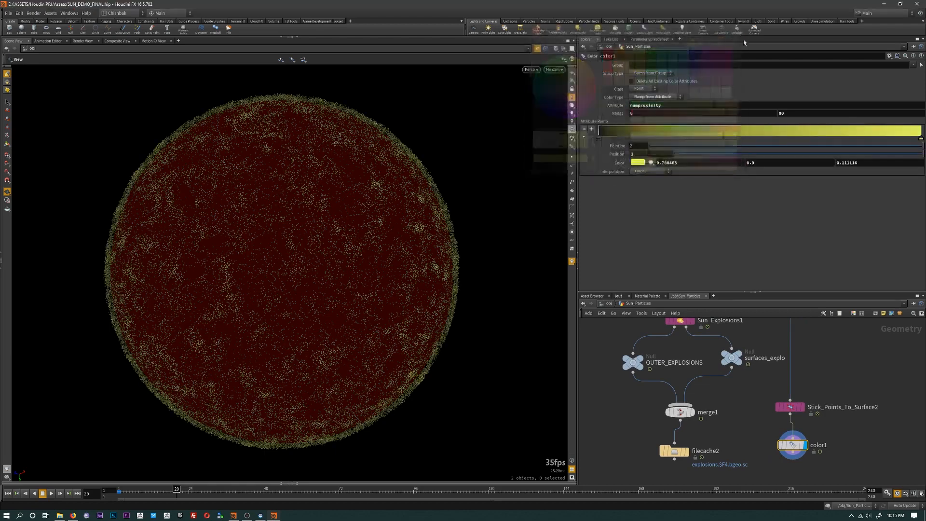
{"action": "left_click", "coordinate": [598, 138]}
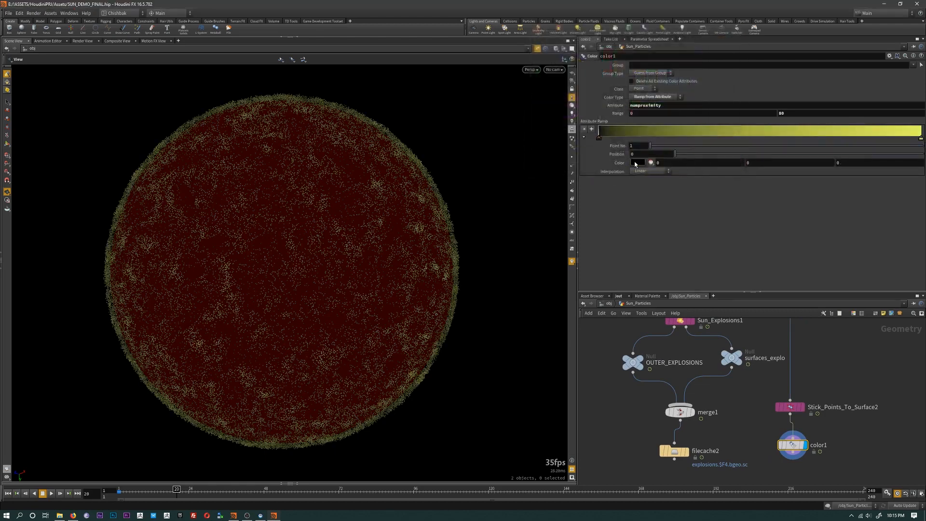
{"action": "left_click", "coordinate": [634, 162]}
{"action": "left_click", "coordinate": [631, 55]}
{"action": "left_click", "coordinate": [739, 31]}
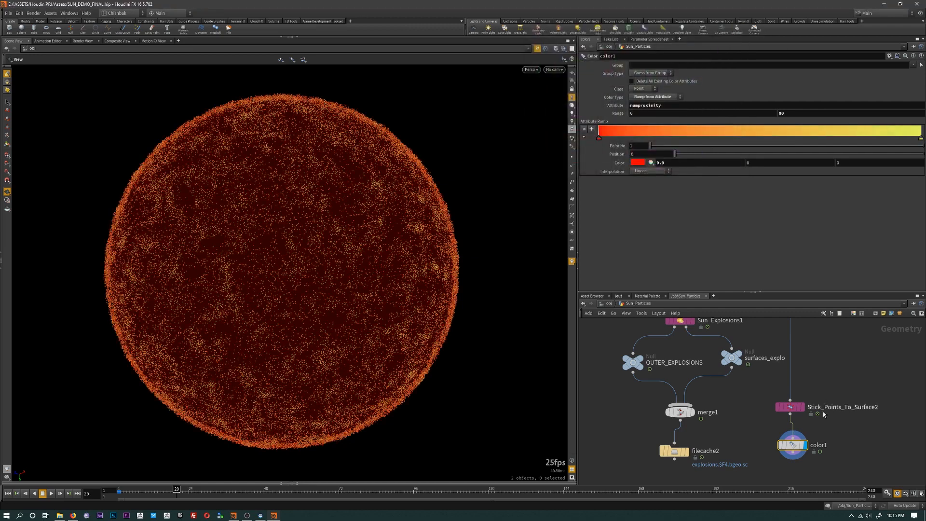
- Copy the Attribute Ramp parameter of the Big Explosions Color section from Sun_Explosions1
{"action": "scroll", "coordinate": [731, 405], "scroll_direction": "down", "scroll_amount": 2}
{"action": "middle_click_drag", "start_coordinate": [744, 358], "coordinate": [766, 468]}
{"action": "scroll", "coordinate": [743, 422], "scroll_direction": "up", "scroll_amount": 2}
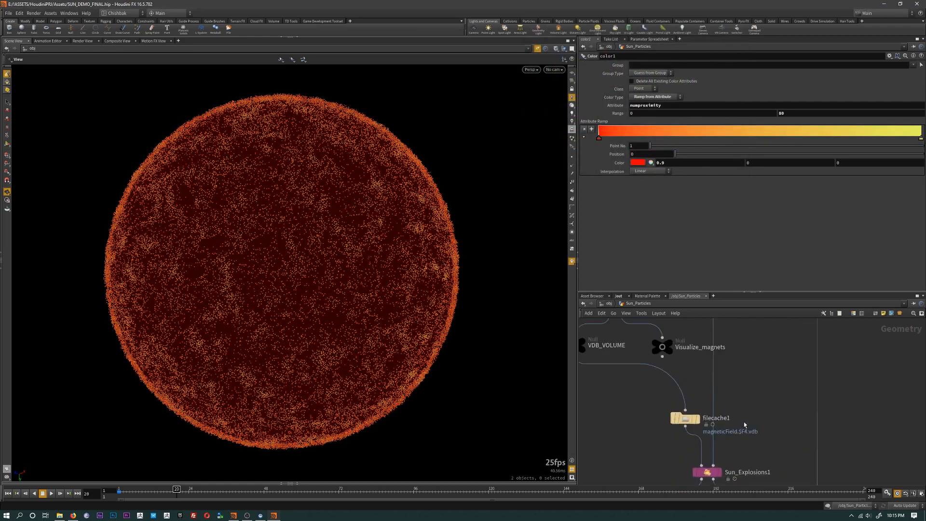
{"action": "scroll", "coordinate": [743, 421], "scroll_direction": "down", "scroll_amount": 2}
{"action": "middle_click_drag", "start_coordinate": [739, 401], "coordinate": [765, 343]}
{"action": "scroll", "coordinate": [781, 435], "scroll_direction": "down", "scroll_amount": 2}
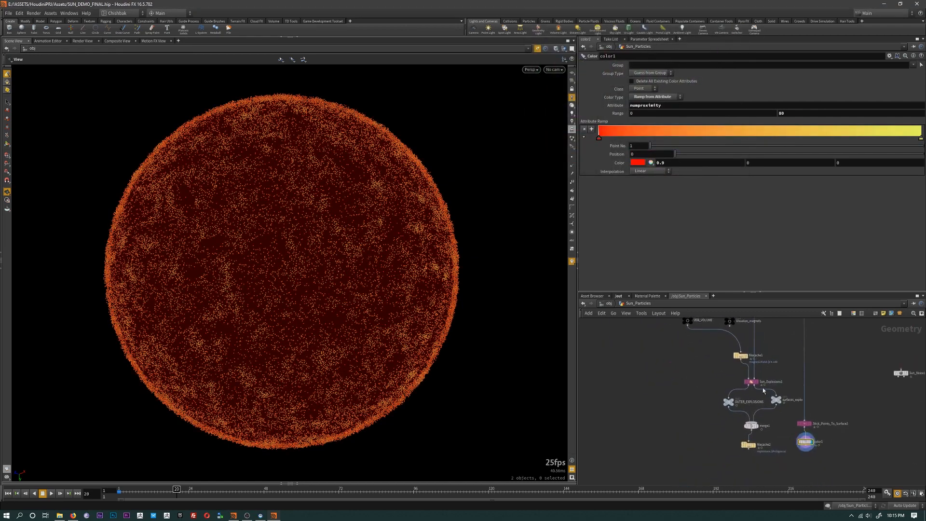
{"action": "scroll", "coordinate": [761, 388], "scroll_direction": "up", "scroll_amount": 3}
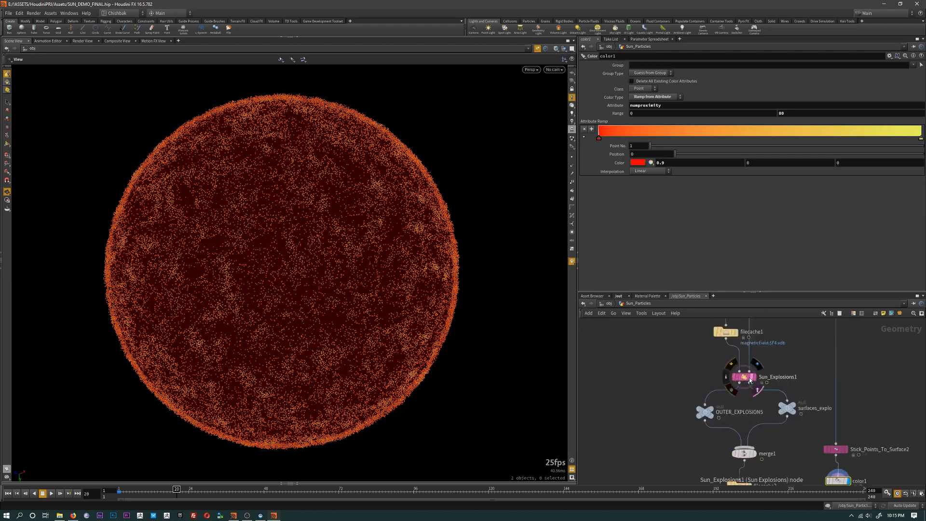
{"action": "left_click", "coordinate": [750, 377]}
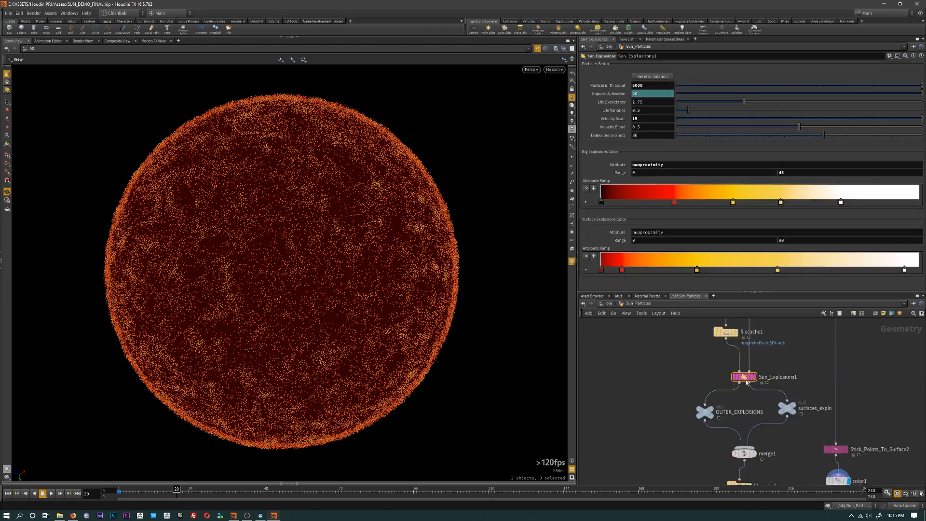
{"action": "right_click", "coordinate": [591, 180]}
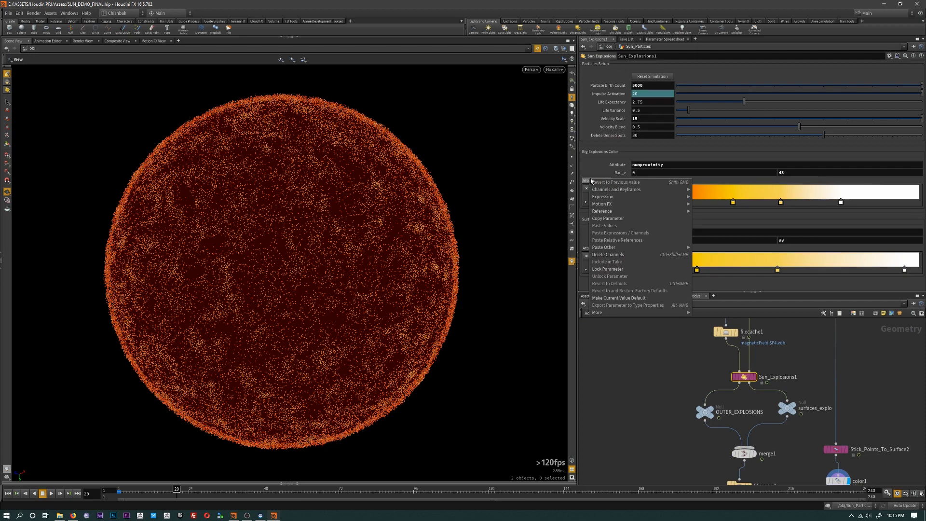
{"action": "left_click", "coordinate": [612, 218]}
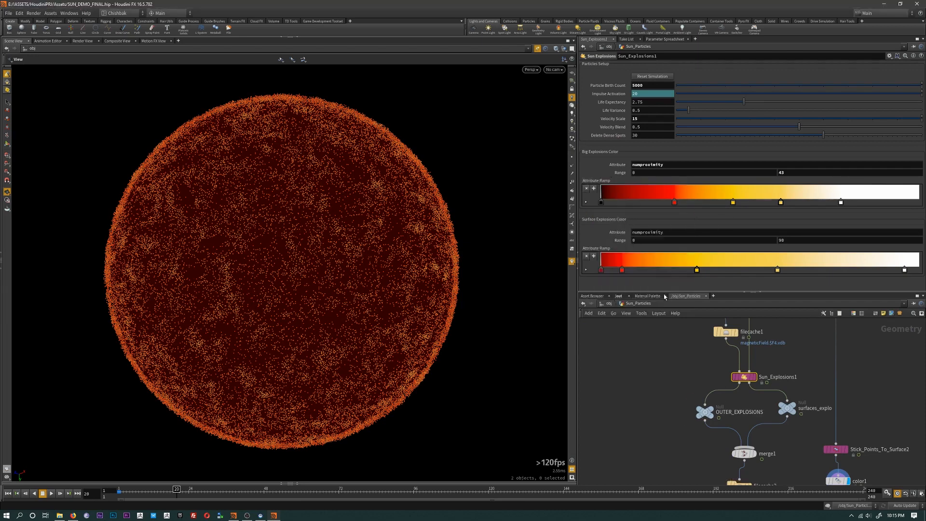
- Paste the copied ramp values into the Attribute Ramp of color1
{"action": "middle_click_drag", "start_coordinate": [796, 447], "coordinate": [760, 382]}
{"action": "left_click", "coordinate": [804, 385]}
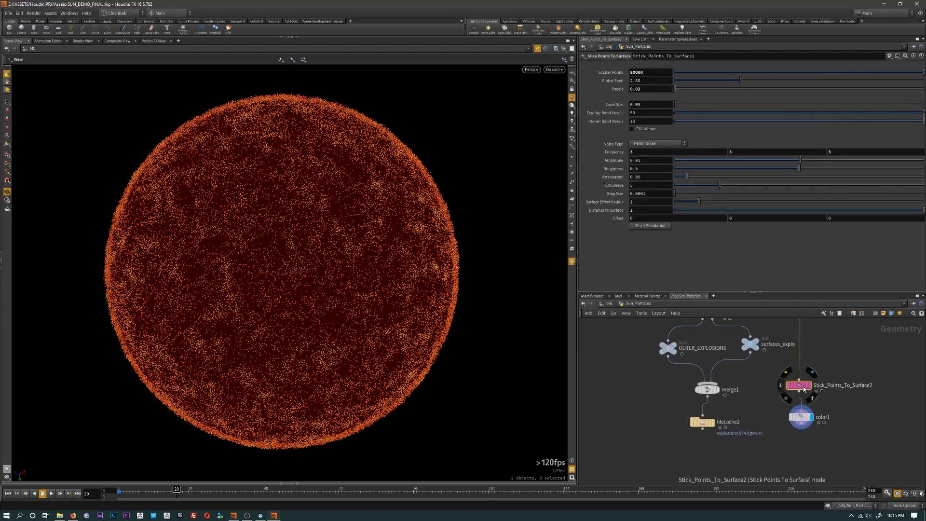
{"action": "left_click", "coordinate": [810, 423]}
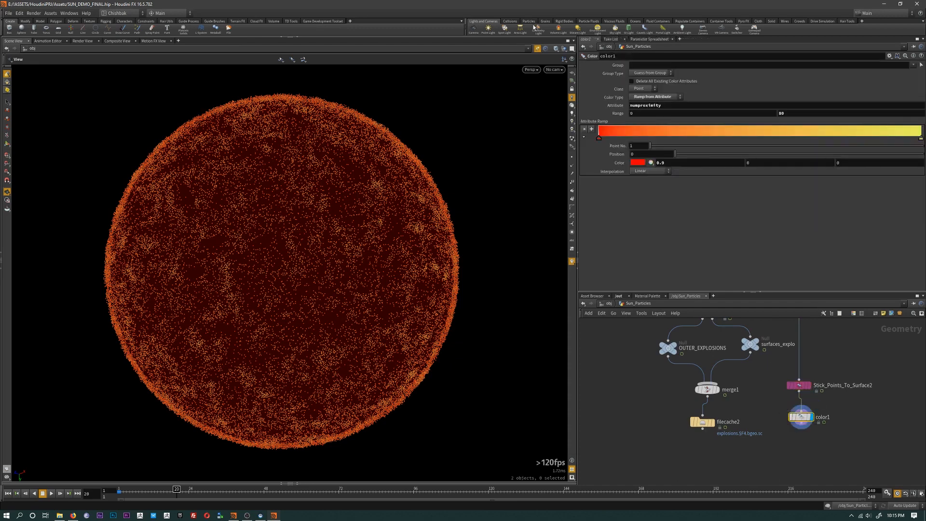
{"action": "right_click", "coordinate": [597, 123]}
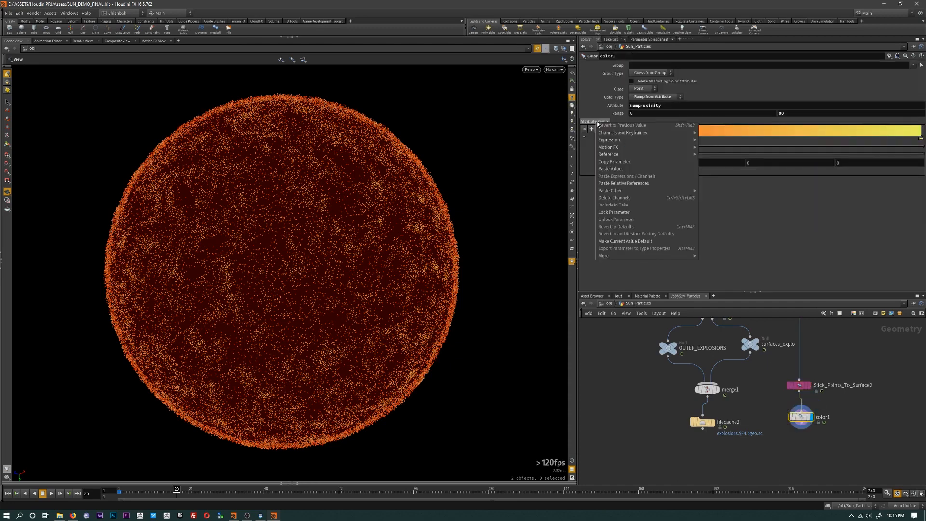
{"action": "left_click", "coordinate": [629, 169]}
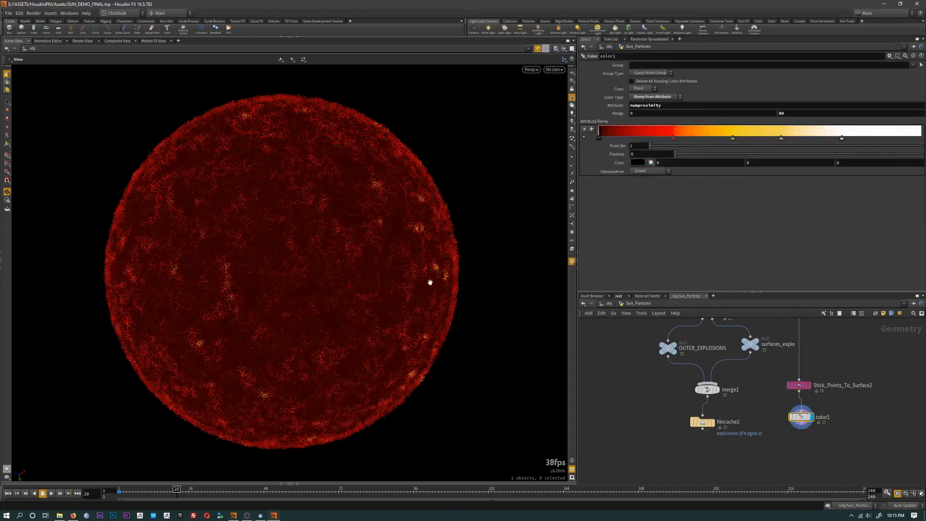
- Shift the color1 ramp stops toward the low end, with a dark red first stop (0.047, 0, 0) at about 0.008, and scrub to frame 62
{"action": "left_click_drag", "start_coordinate": [177, 492], "coordinate": [338, 496]}
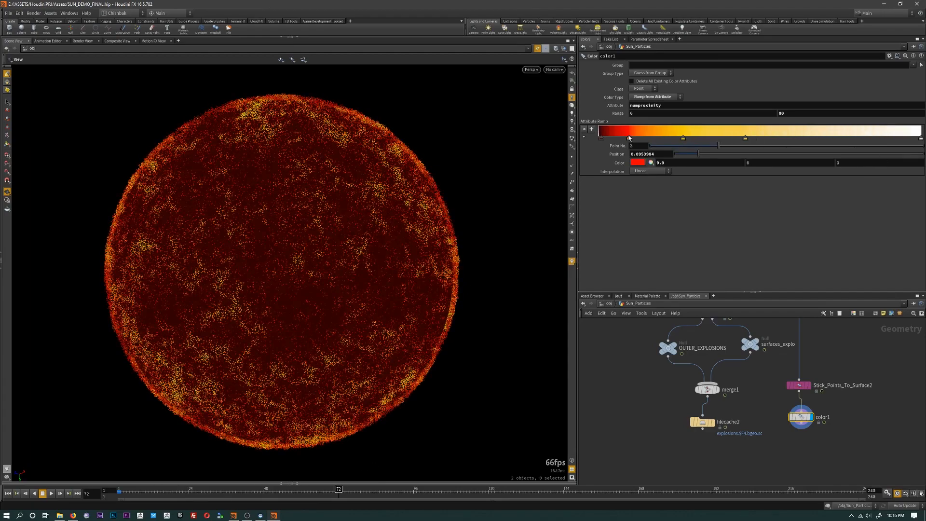
{"action": "left_click_drag", "start_coordinate": [629, 138], "coordinate": [627, 137]}
{"action": "left_click", "coordinate": [601, 138]}
{"action": "left_click_drag", "start_coordinate": [338, 492], "coordinate": [240, 495]}
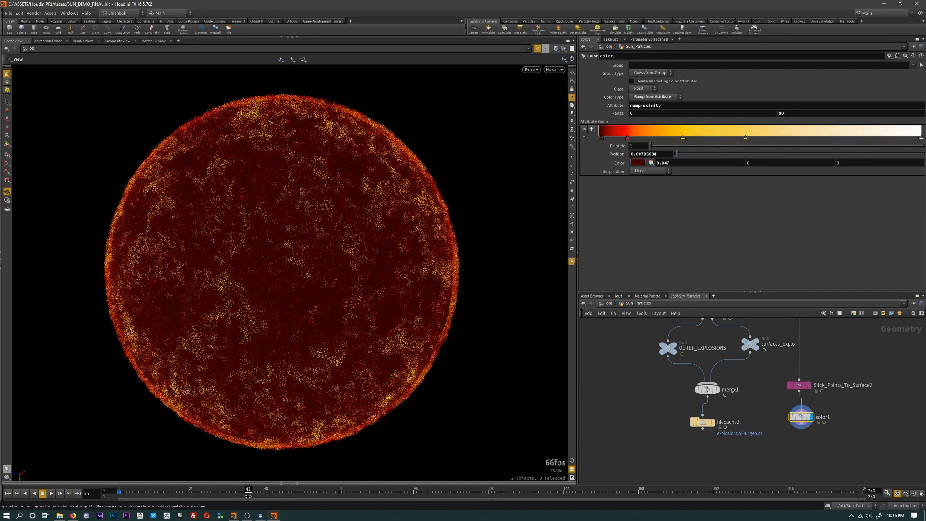
- Switch to the browser to compare the colors with the NASA sun video, and return to Houdini
{"action": "key", "text": "alt+Tab"}
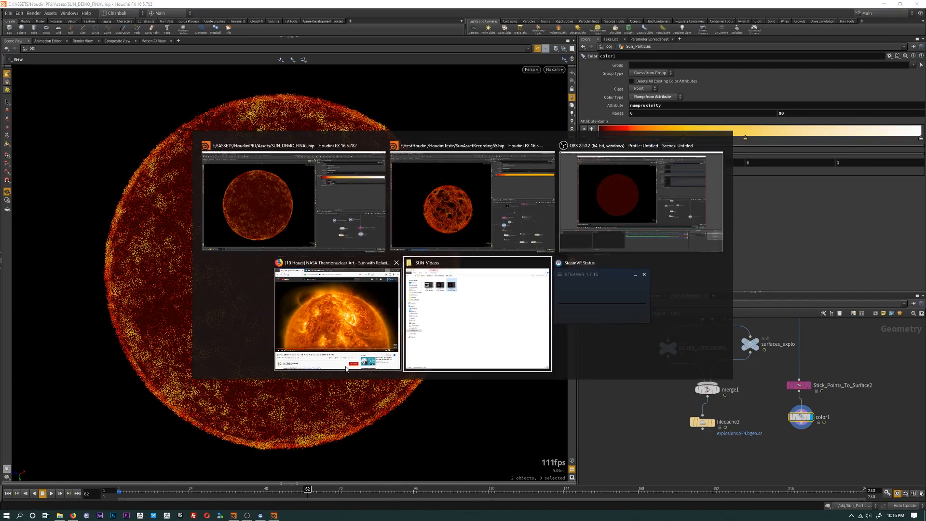
{"action": "left_click", "coordinate": [345, 334]}
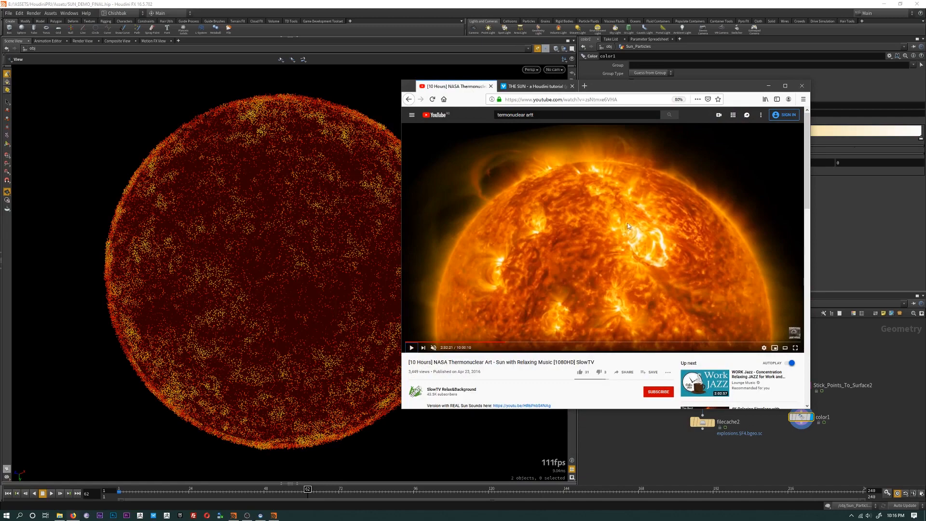
{"action": "left_click", "coordinate": [764, 86]}
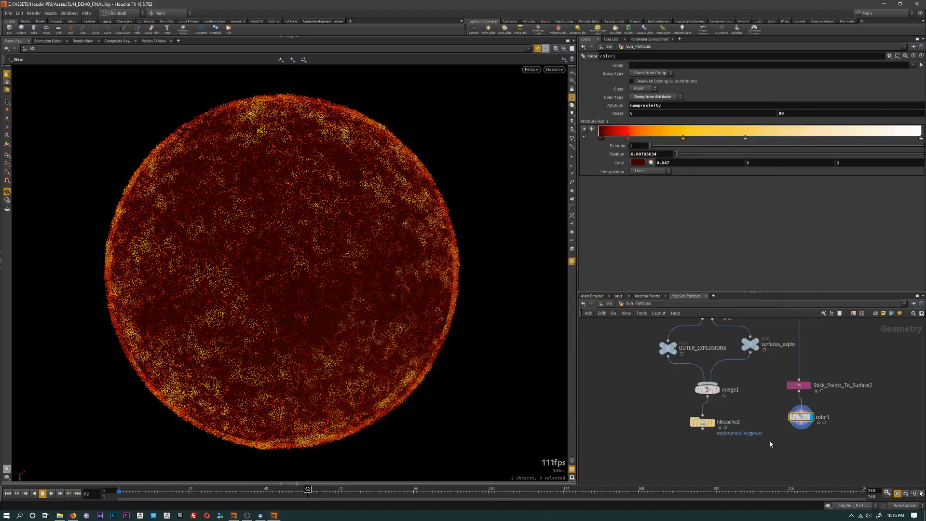
{"action": "middle_click_drag", "start_coordinate": [804, 420], "coordinate": [803, 410]}
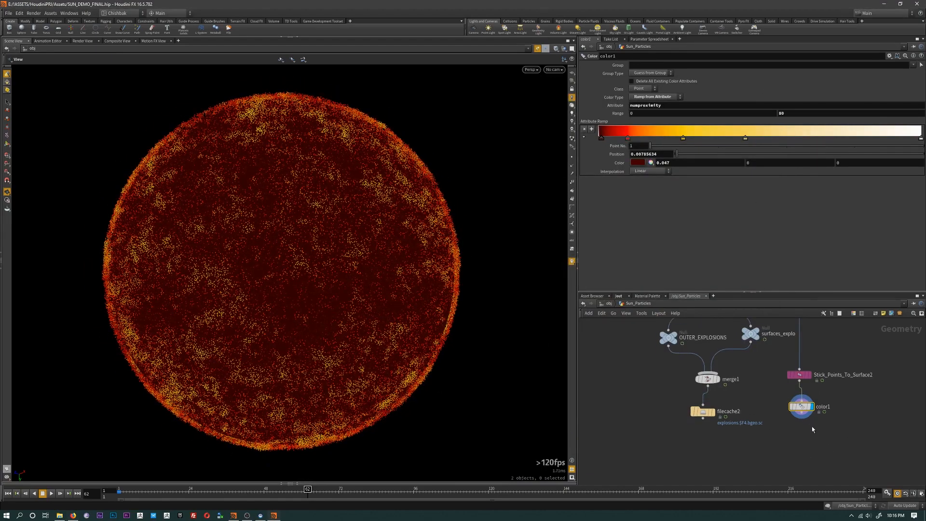
{"action": "key", "text": "Tab"}
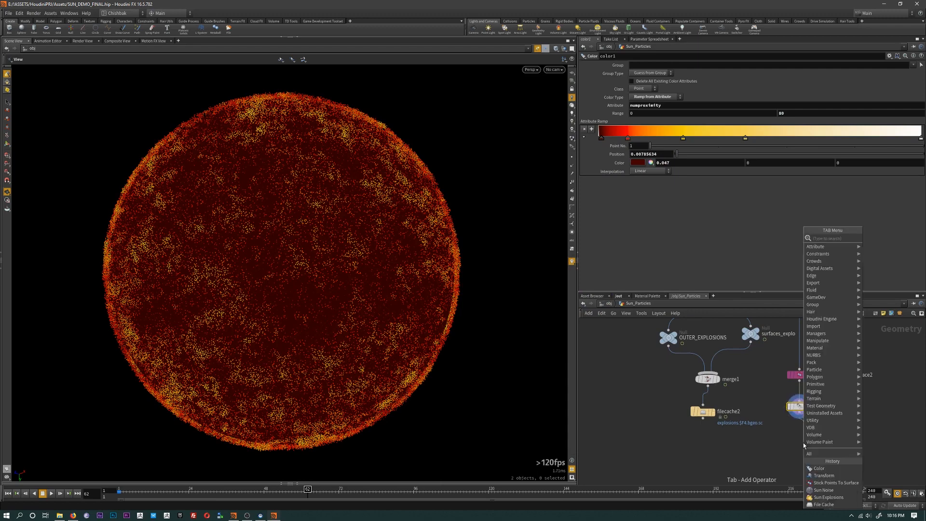
{"action": "type", "text": "trace"}
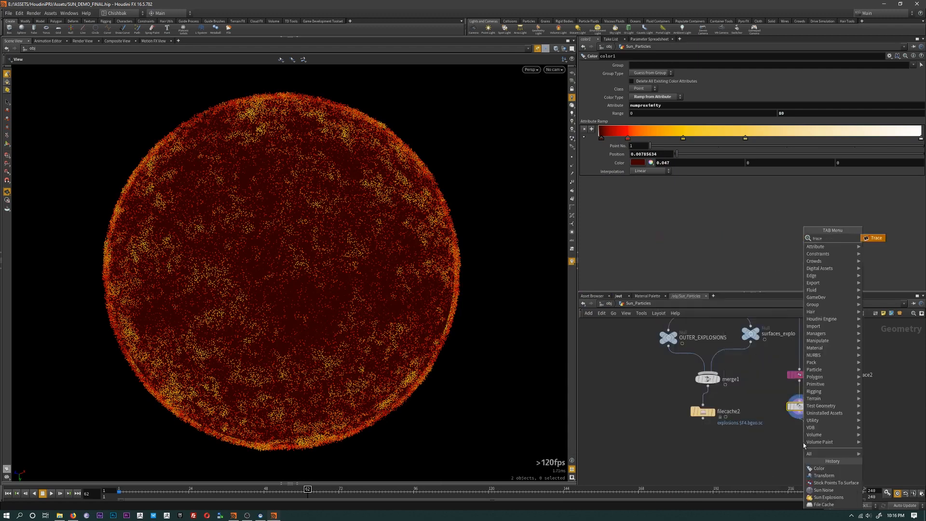
{"action": "key", "text": "Return"}
{"action": "left_click", "coordinate": [803, 442]}
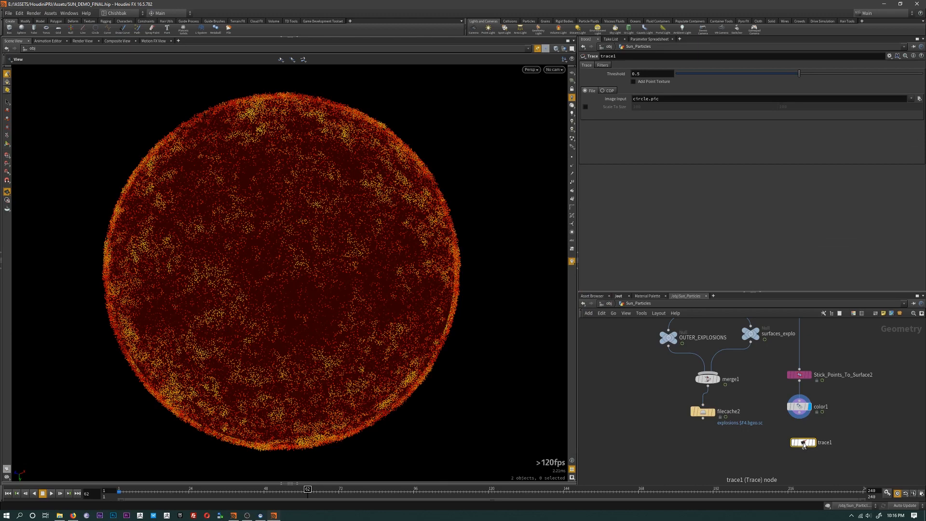
{"action": "key", "text": "Delete"}
- Add a Trail node below color1 and connect the color1 output to its input
{"action": "key", "text": "Tab"}
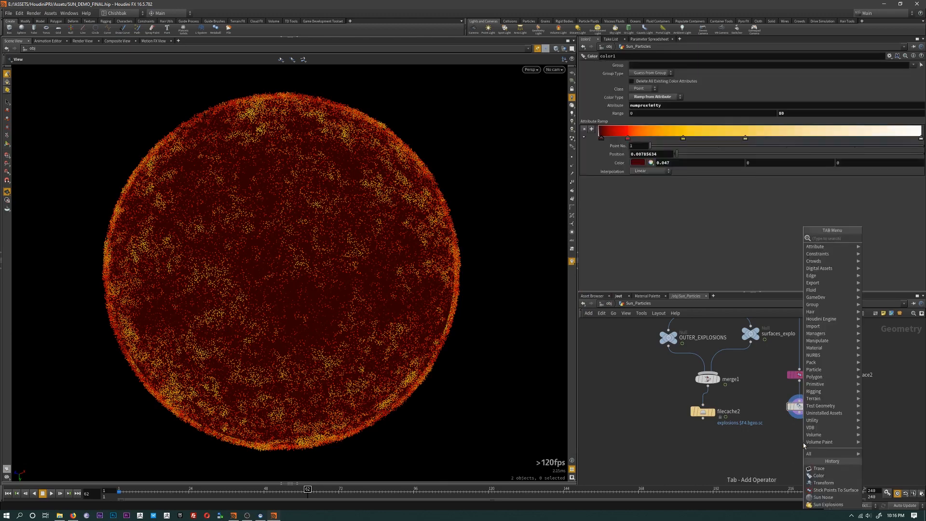
{"action": "type", "text": "trail"}
{"action": "key", "text": "Return"}
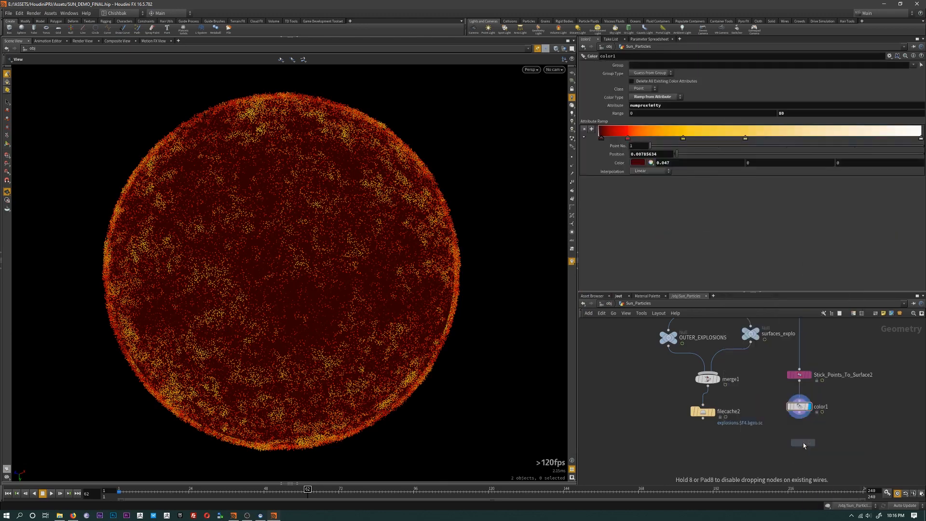
{"action": "left_click", "coordinate": [803, 442]}
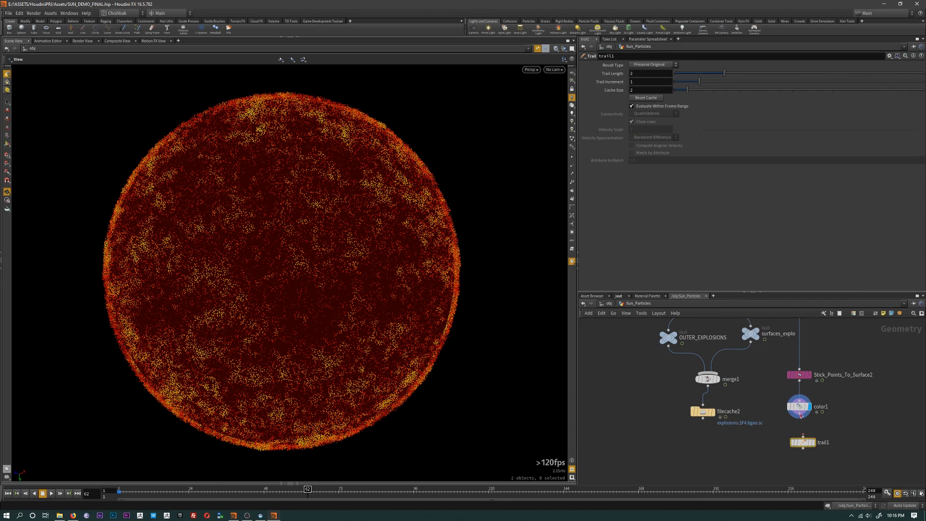
{"action": "left_click_drag", "start_coordinate": [791, 420], "coordinate": [803, 439]}
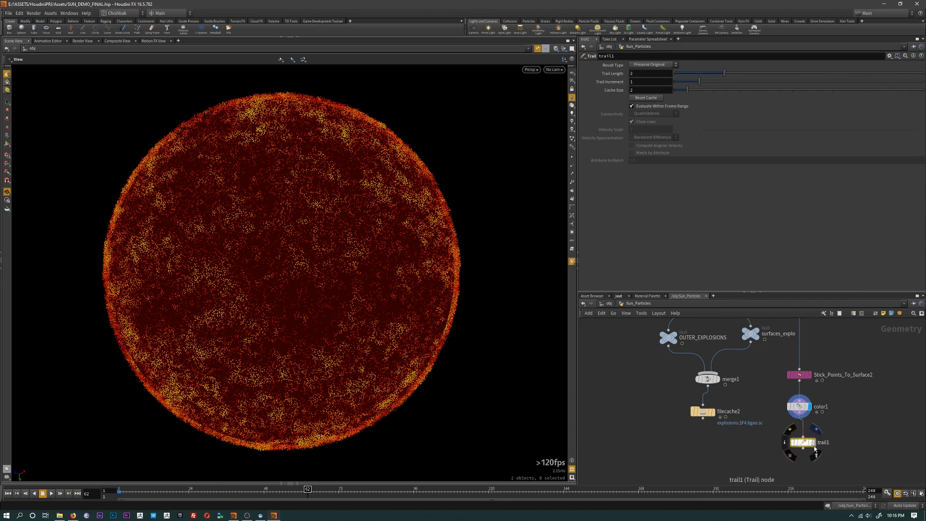
- Display trail1 with a Trail Length of 5 and a Trail Increment of 2, and scrub the timeline to preview the trails
{"action": "double_click", "coordinate": [646, 74]}
{"action": "type", "text": "4"}
{"action": "key", "text": "Return"}
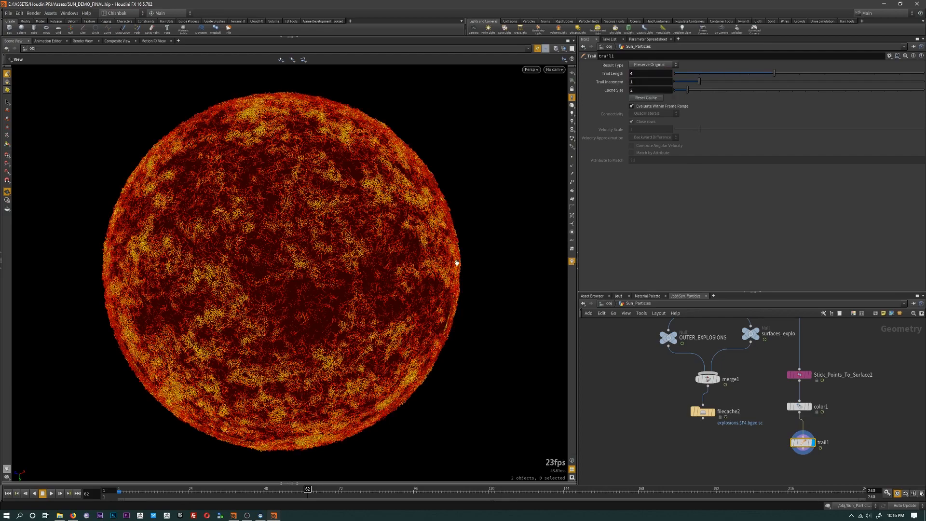
{"action": "left_click_drag", "start_coordinate": [137, 496], "coordinate": [261, 490]}
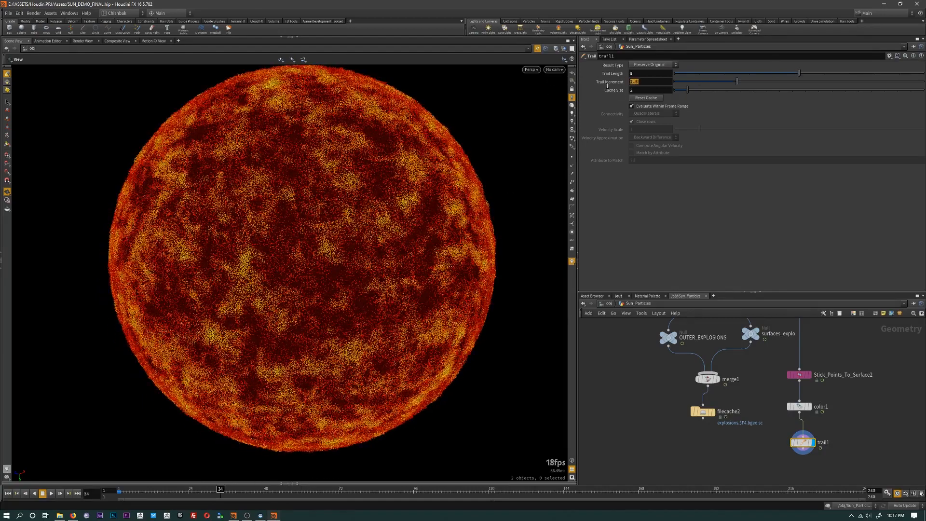
{"action": "type", "text": "2"}
{"action": "key", "text": "Return"}
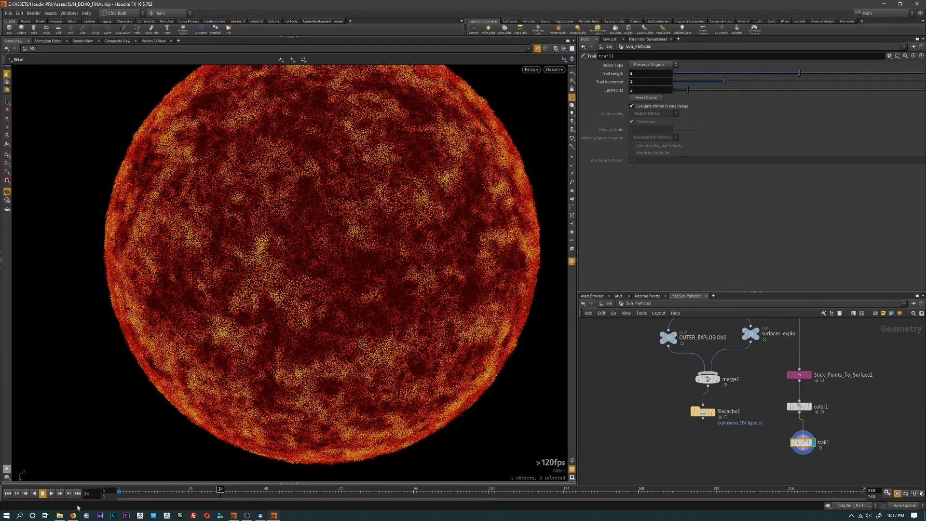
{"action": "left_click_drag", "start_coordinate": [131, 492], "coordinate": [211, 489]}
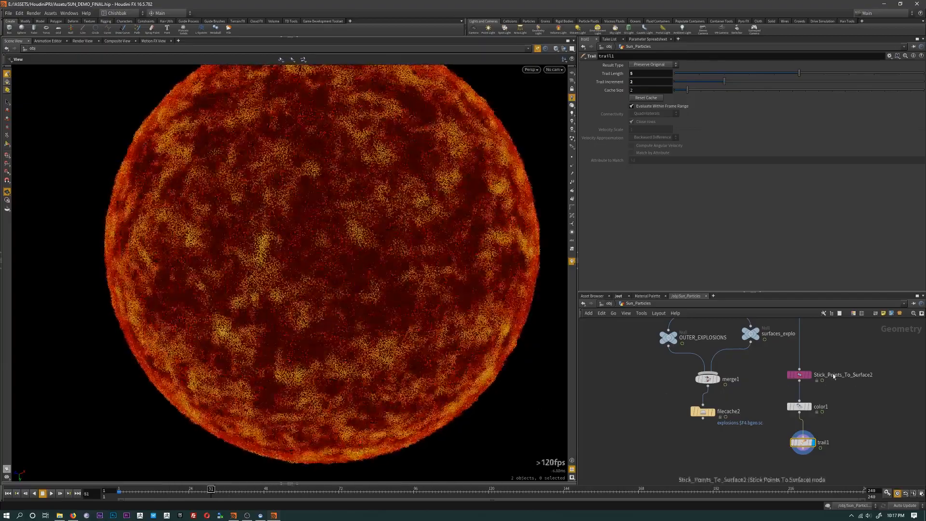
- Display Stick_Points_To_Surface2 to inspect its raw point motion along the timeline, and return to color1 with its parameters shown
{"action": "left_click", "coordinate": [811, 379]}
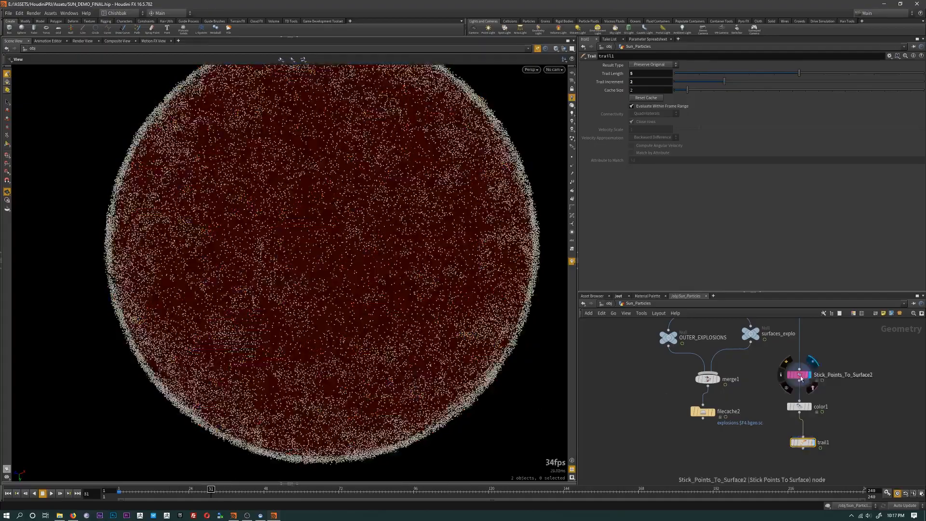
{"action": "left_click_drag", "start_coordinate": [120, 492], "coordinate": [226, 493]}
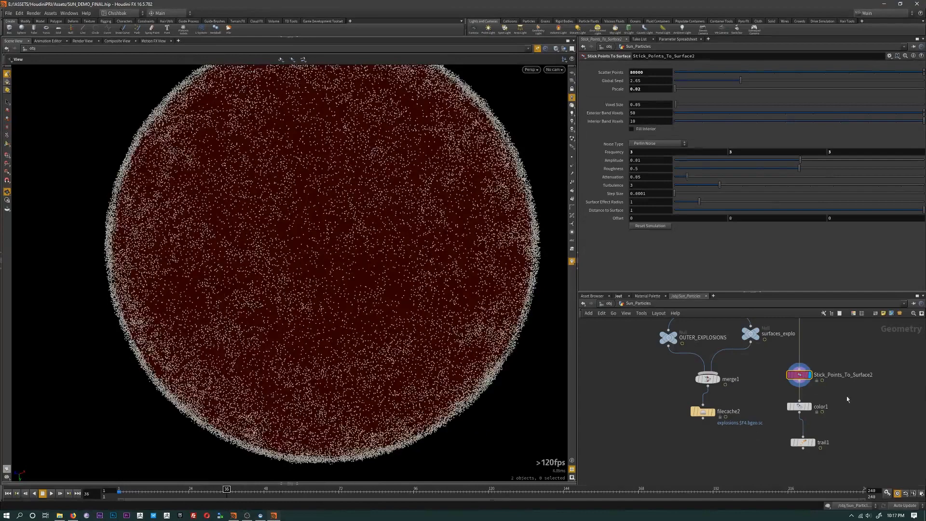
{"action": "left_click", "coordinate": [811, 408]}
{"action": "left_click", "coordinate": [799, 407]}
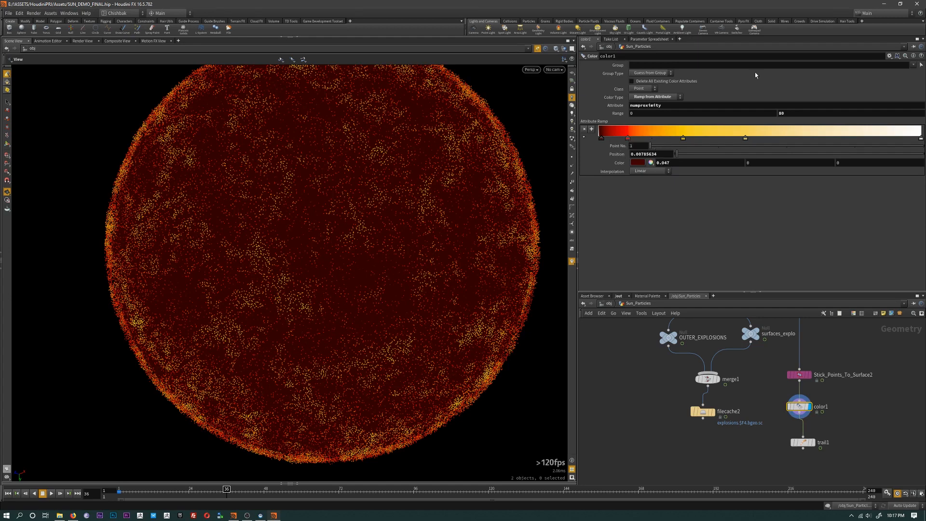
- Move the fourth color1 ramp stop to a position of about 0.54, and scrub the timeline with trail1 displayed
{"action": "left_click_drag", "start_coordinate": [746, 140], "coordinate": [768, 143]}
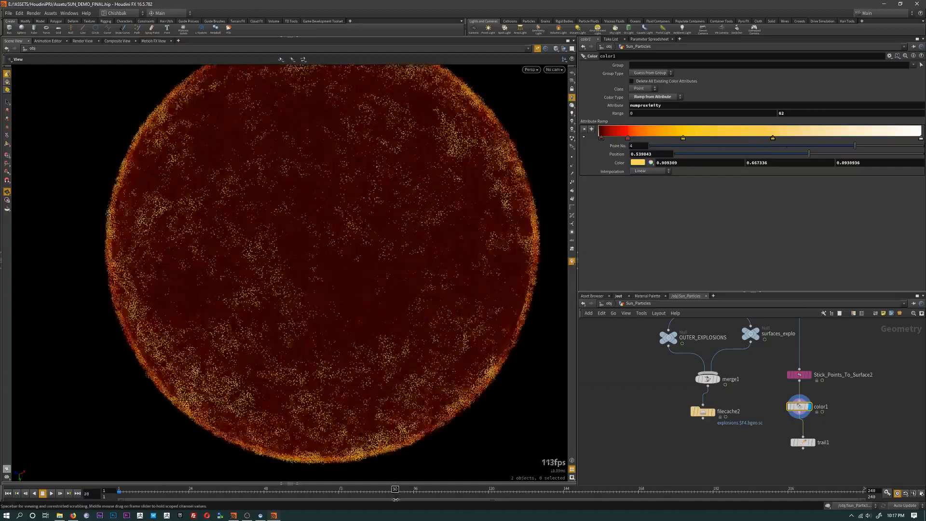
{"action": "left_click", "coordinate": [812, 444]}
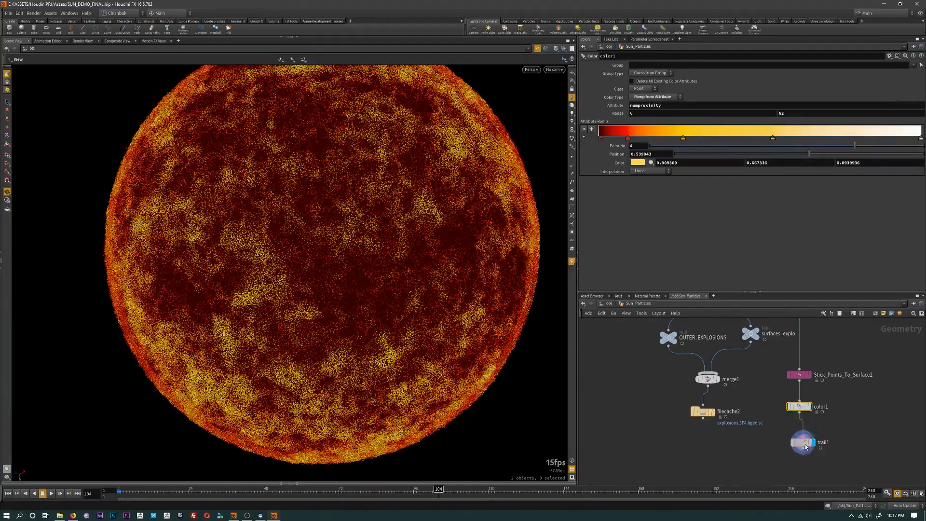
{"action": "left_click_drag", "start_coordinate": [202, 497], "coordinate": [255, 505]}
- Add a Merge node that combines filecache2 and trail1, and display the merged result
{"action": "scroll", "coordinate": [694, 352], "scroll_direction": "down", "scroll_amount": 4}
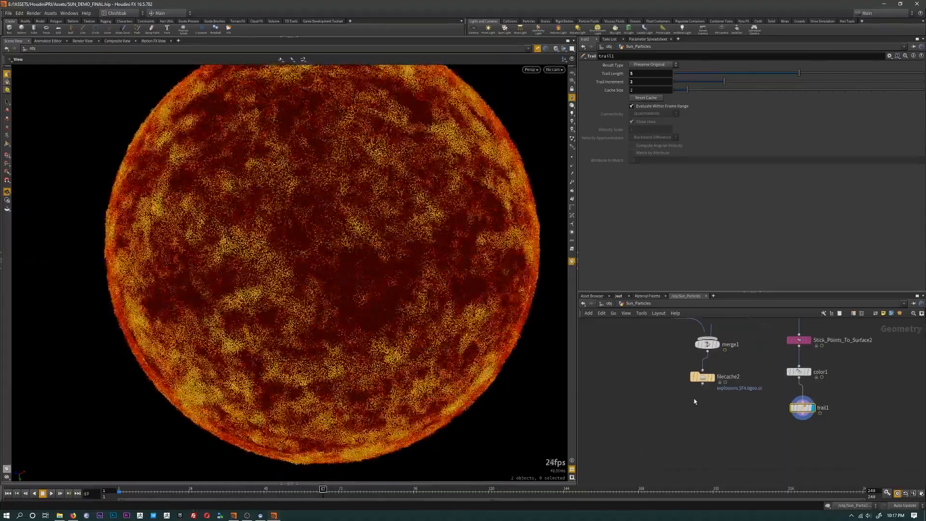
{"action": "key", "text": "Tab"}
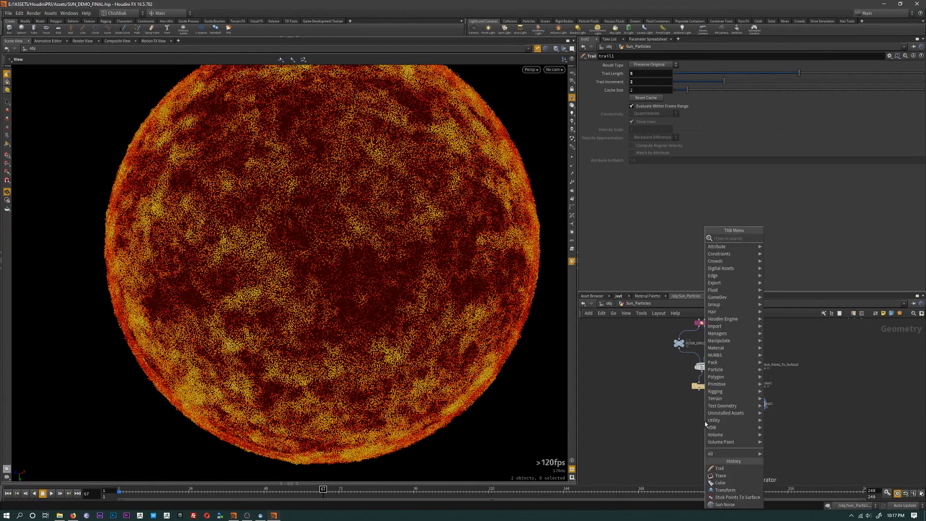
{"action": "type", "text": "merge"}
{"action": "key", "text": "Return"}
{"action": "key", "text": "Return"}
{"action": "scroll", "coordinate": [704, 407], "scroll_direction": "up", "scroll_amount": 3}
{"action": "left_click", "coordinate": [696, 384]}
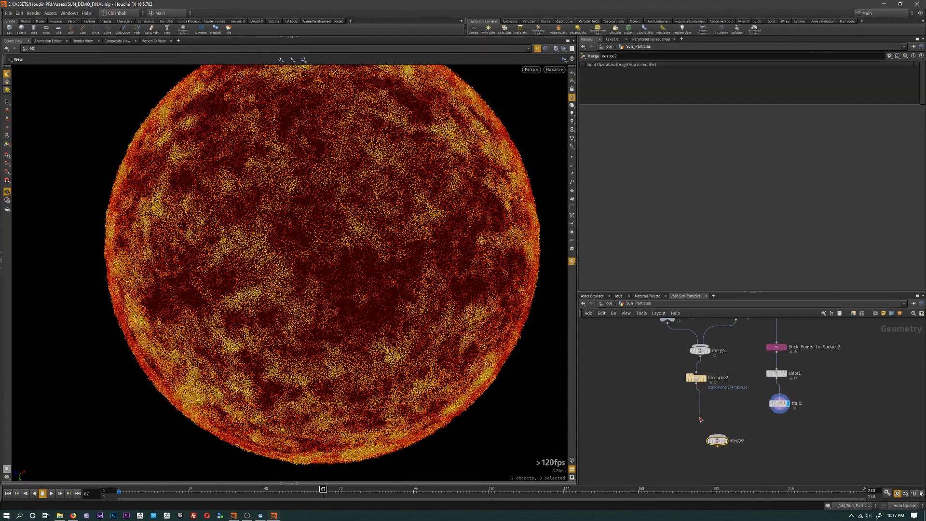
{"action": "left_click", "coordinate": [717, 435]}
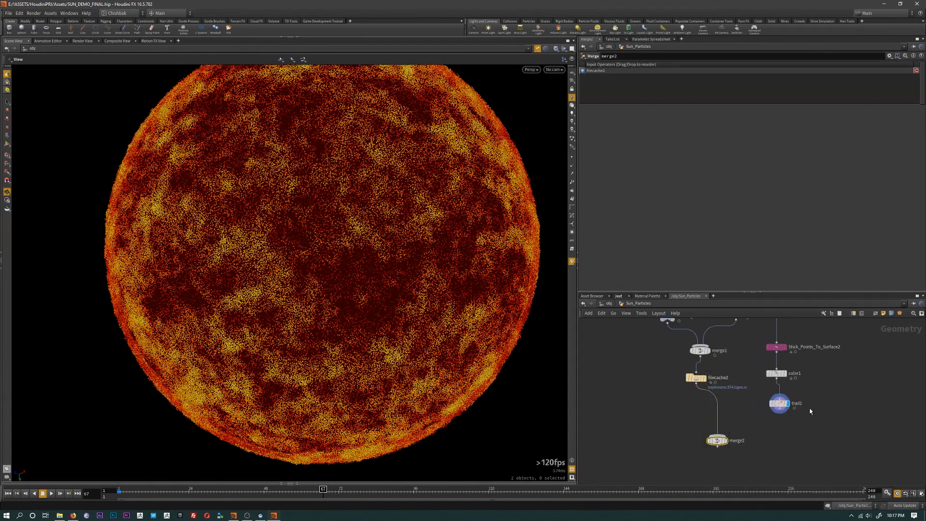
{"action": "left_click", "coordinate": [780, 410]}
{"action": "left_click", "coordinate": [717, 435]}
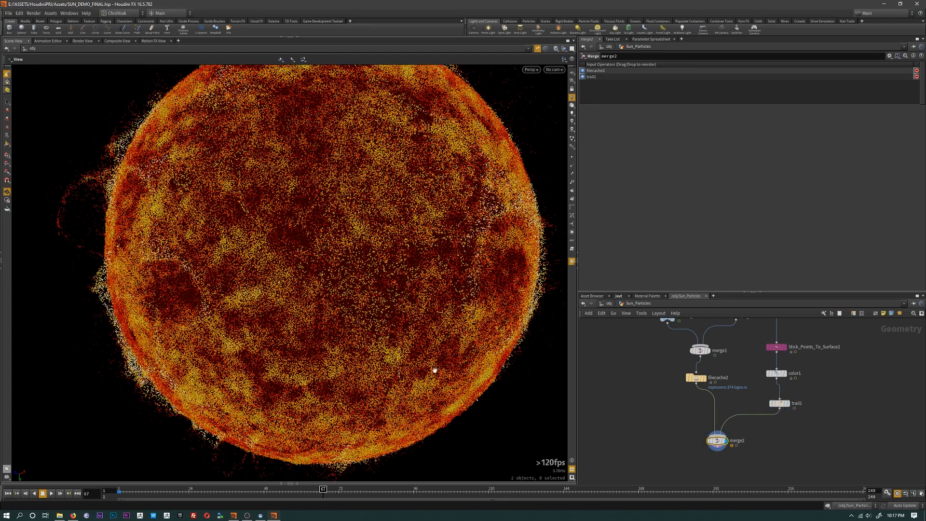
- Examine the merged sun at different frames and compare its surface and explosions with the NASA sun video in the browser
{"action": "scroll", "coordinate": [348, 364], "scroll_direction": "down", "scroll_amount": 5}
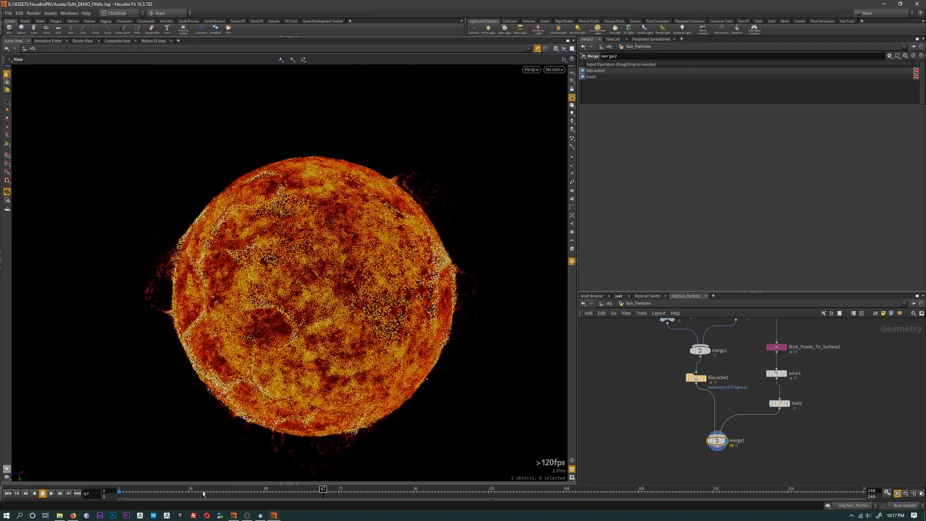
{"action": "left_click_drag", "start_coordinate": [323, 490], "coordinate": [389, 471]}
{"action": "key", "text": "alt+Tab"}
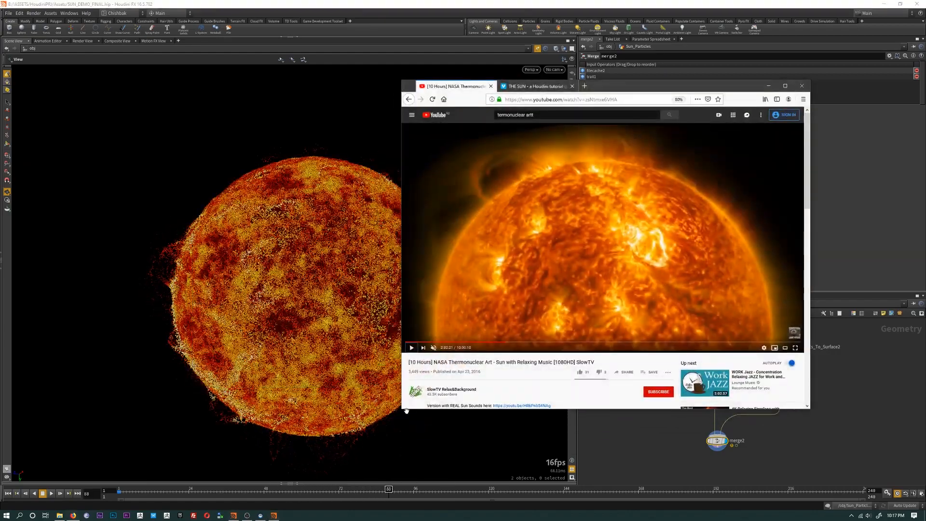
{"action": "left_click", "coordinate": [398, 403]}
{"action": "scroll", "coordinate": [465, 276], "scroll_direction": "up", "scroll_amount": 6}
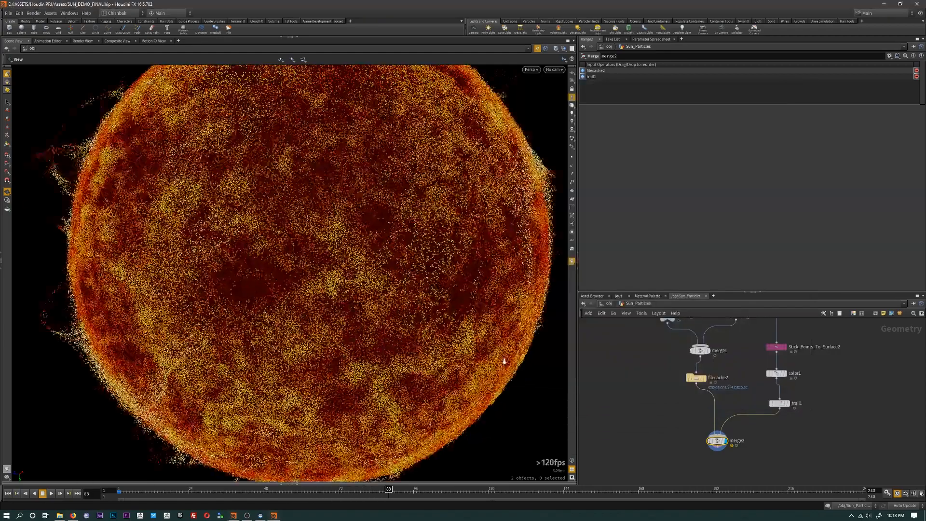
{"action": "middle_click_drag", "start_coordinate": [465, 276], "coordinate": [504, 327]}
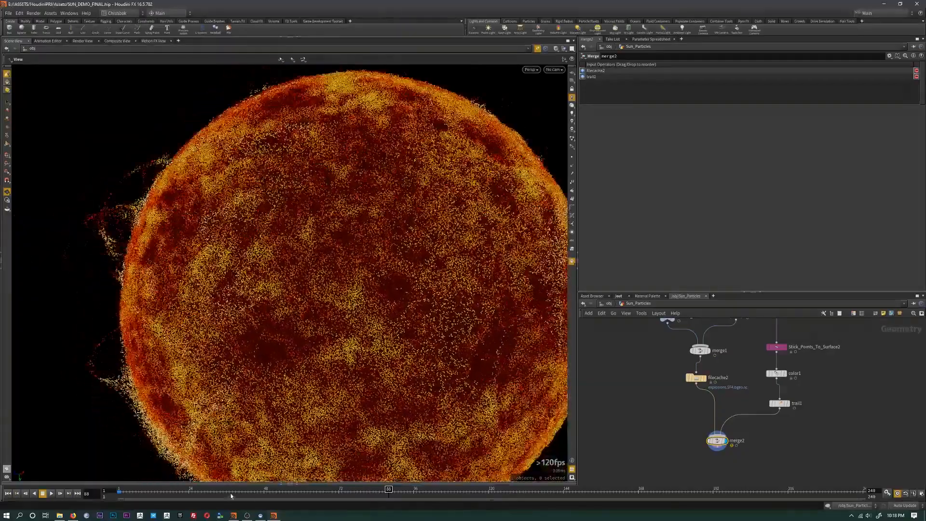
{"action": "left_click_drag", "start_coordinate": [229, 492], "coordinate": [446, 491]}
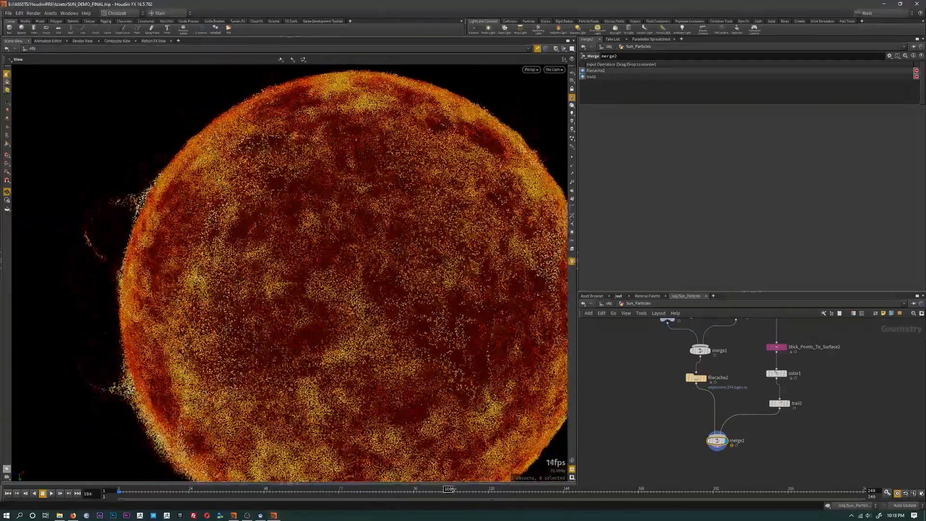
{"action": "left_click_drag", "start_coordinate": [207, 472], "coordinate": [214, 471]}
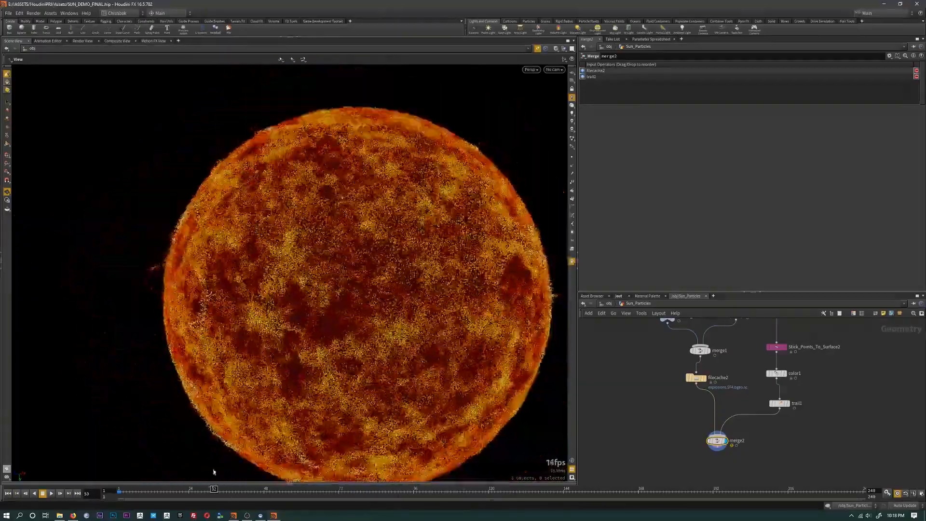
{"action": "mouse_move", "coordinate": [315, 332]}
{"action": "left_mouse_down"}
{"action": "mouse_move", "coordinate": [339, 328]}
{"action": "mouse_move", "coordinate": [320, 324]}
{"action": "left_mouse_up"}
{"action": "right_click_drag", "start_coordinate": [320, 324], "coordinate": [288, 350]}
{"action": "left_click_drag", "start_coordinate": [287, 350], "coordinate": [324, 343]}
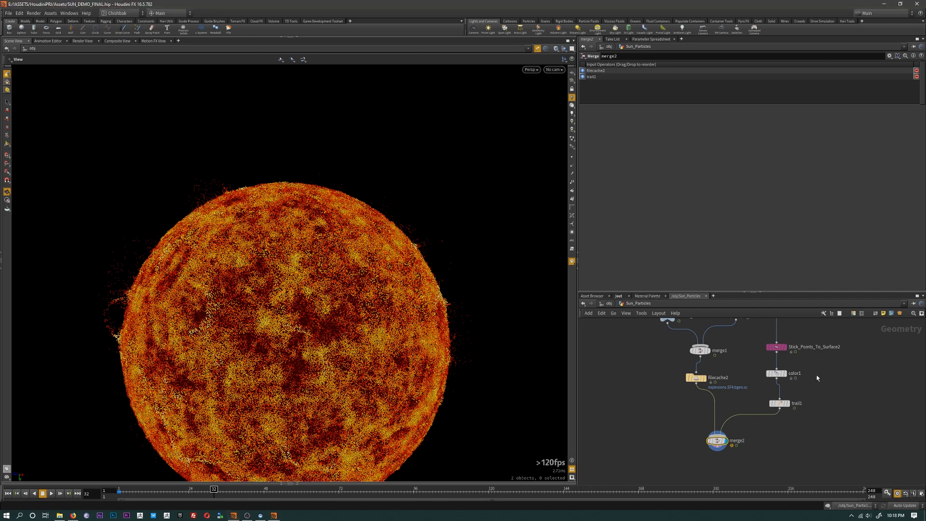
- Enlarge the network editor to fit the whole node tree and reposition sphere1 above its branches
{"action": "middle_click_drag", "start_coordinate": [816, 378], "coordinate": [810, 395]}
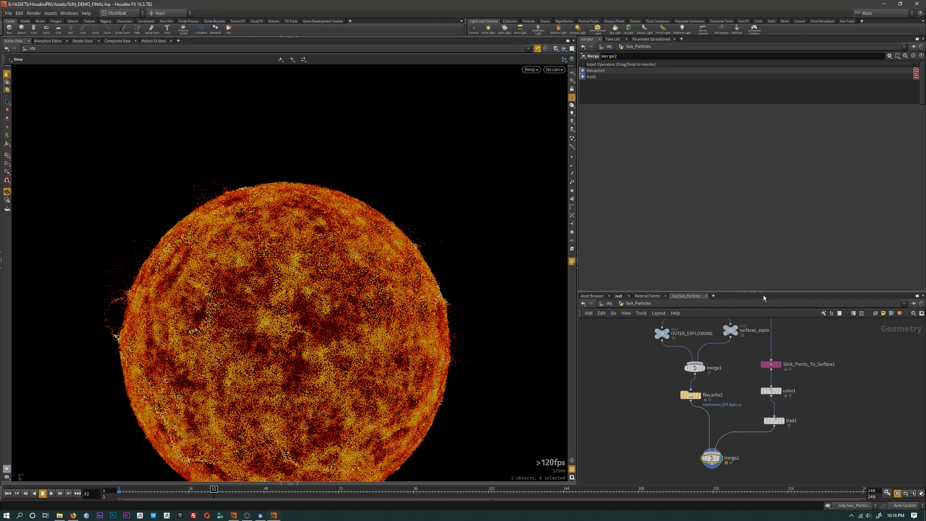
{"action": "left_click_drag", "start_coordinate": [764, 292], "coordinate": [763, 164]}
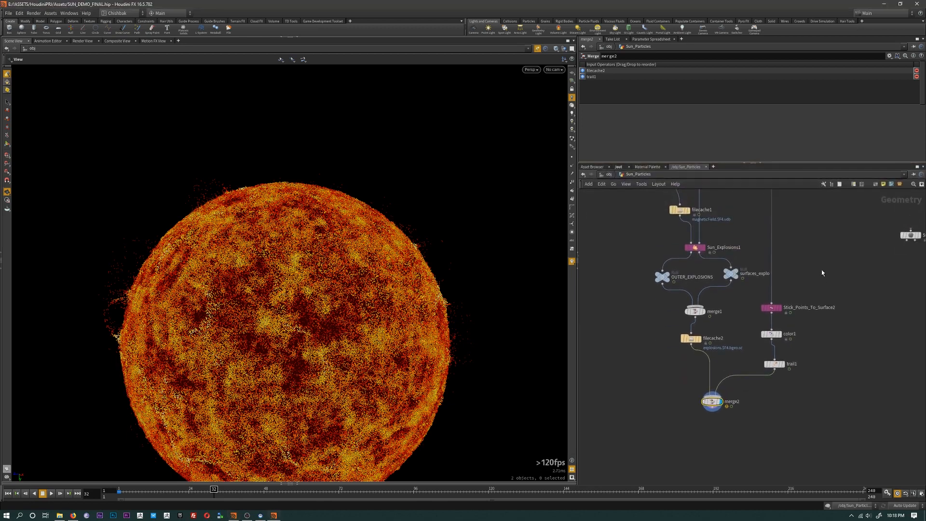
{"action": "scroll", "coordinate": [821, 272], "scroll_direction": "down", "scroll_amount": 3}
{"action": "middle_click_drag", "start_coordinate": [822, 271], "coordinate": [856, 369]}
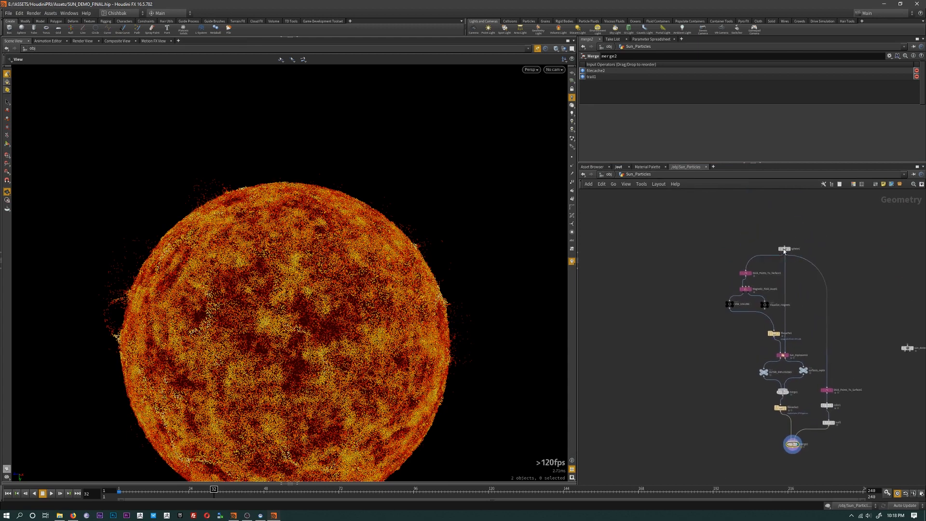
{"action": "scroll", "coordinate": [791, 256], "scroll_direction": "up", "scroll_amount": 2}
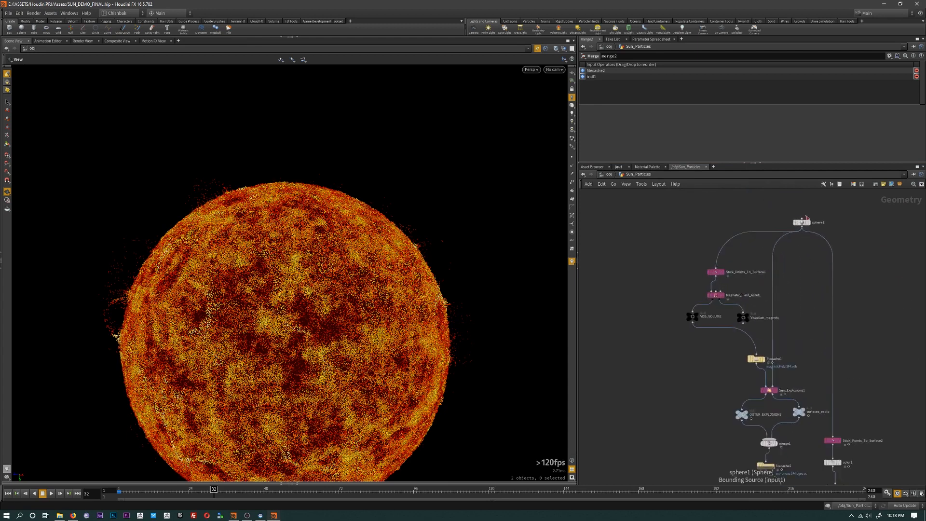
{"action": "left_click_drag", "start_coordinate": [802, 223], "coordinate": [793, 243]}
- Enclose the nodes from the first Stick Points To Surface down to filecache2 in a network box titled "Magnetic field and Sun explosions"
{"action": "left_click_drag", "start_coordinate": [667, 253], "coordinate": [726, 473]}
{"action": "scroll", "coordinate": [789, 313], "scroll_direction": "down", "scroll_amount": 3}
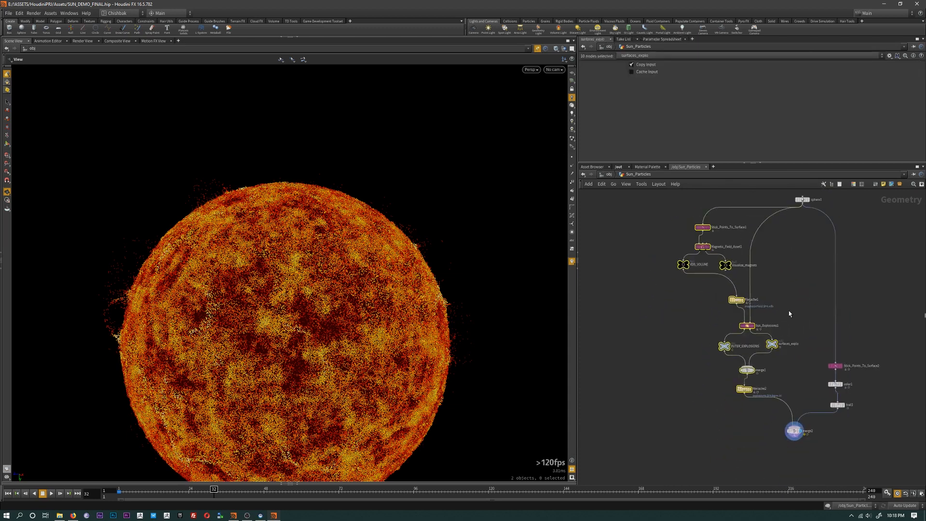
{"action": "key", "text": "shift+o"}
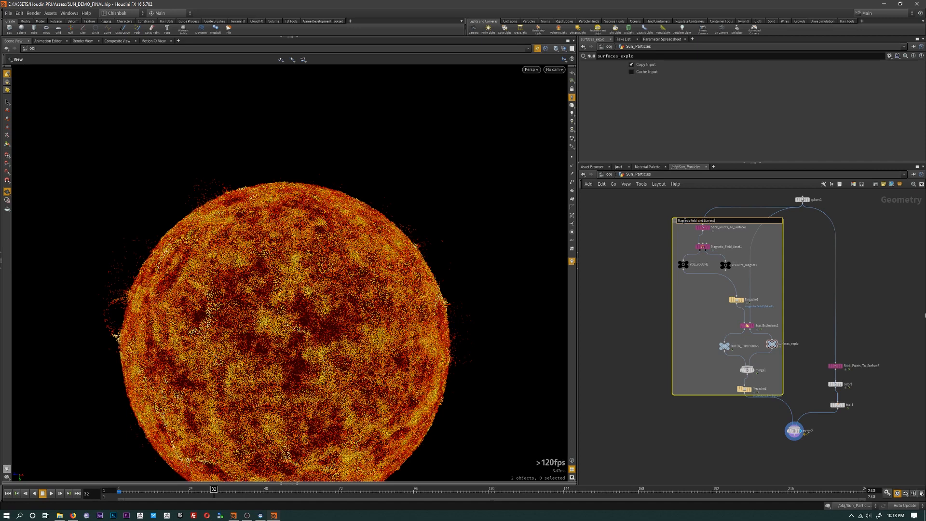
{"action": "key", "text": "Return"}
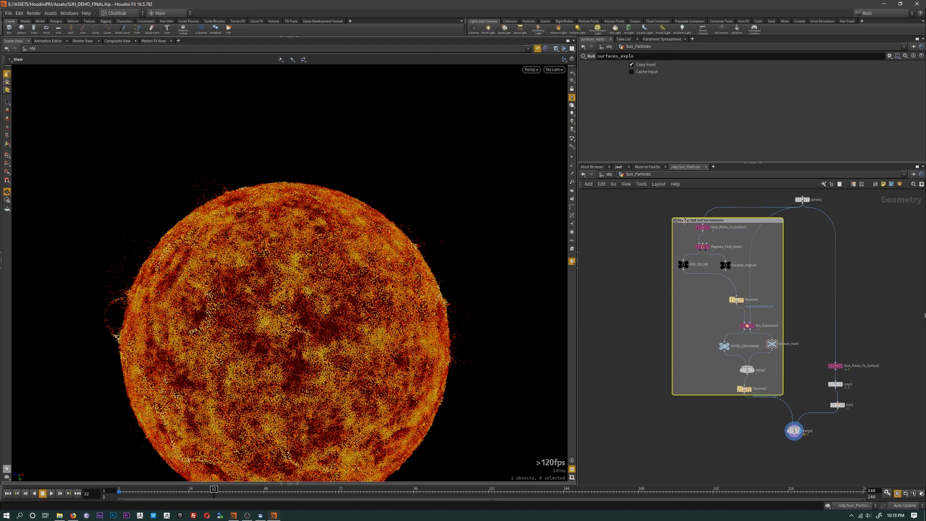
- Enclose Stick_Points_To_Surface2, color1 and trail1 in a second network box
{"action": "left_click_drag", "start_coordinate": [816, 351], "coordinate": [863, 415]}
{"action": "key", "text": "shift+o"}
{"action": "scroll", "coordinate": [861, 344], "scroll_direction": "up", "scroll_amount": 3}
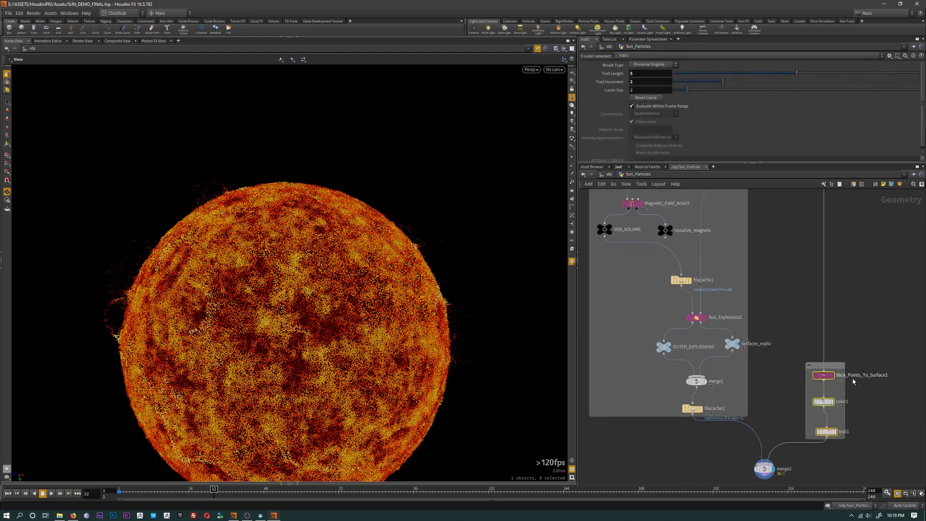
- Title the network box around the Stick_Points_To_Surface2, color1 and trail1 nodes "sun surface detail 1" and enlarge it to fit their labels
{"action": "double_click", "coordinate": [823, 366]}
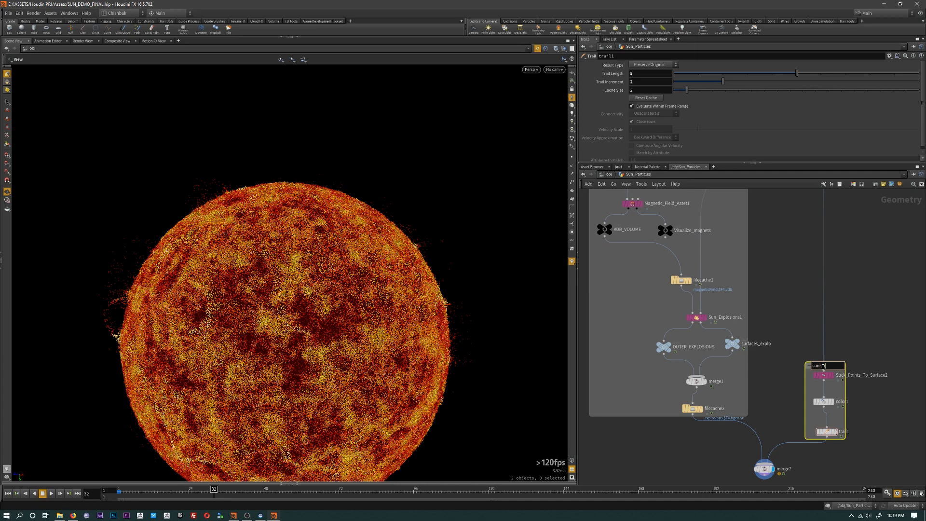
{"action": "key", "text": "Return"}
{"action": "left_click_drag", "start_coordinate": [844, 439], "coordinate": [873, 446]}
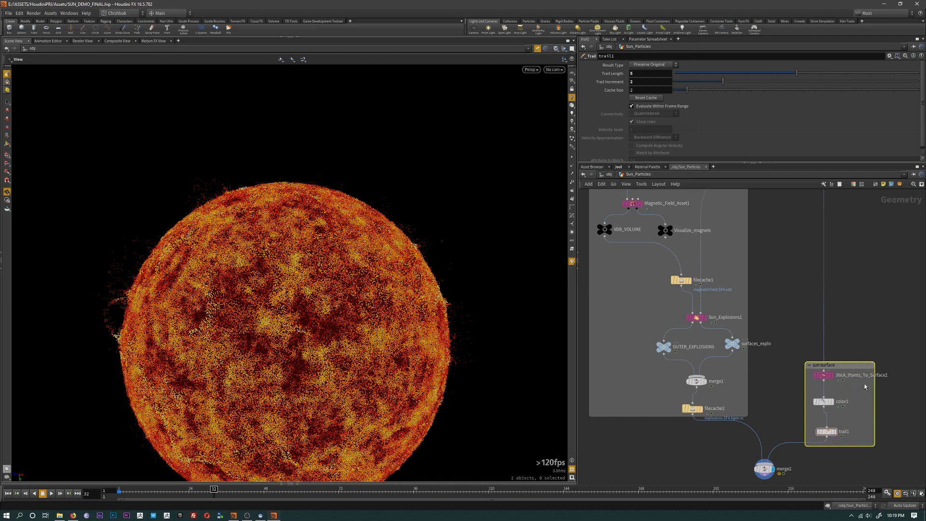
{"action": "double_click", "coordinate": [843, 365]}
{"action": "key", "text": "Return"}
{"action": "left_click_drag", "start_coordinate": [844, 365], "coordinate": [838, 291]}
- Move the unconnected Sun_Noise1 node farther away from the sun surface detail network box
{"action": "middle_click_drag", "start_coordinate": [827, 430], "coordinate": [770, 454]}
{"action": "scroll", "coordinate": [769, 454], "scroll_direction": "down", "scroll_amount": 3}
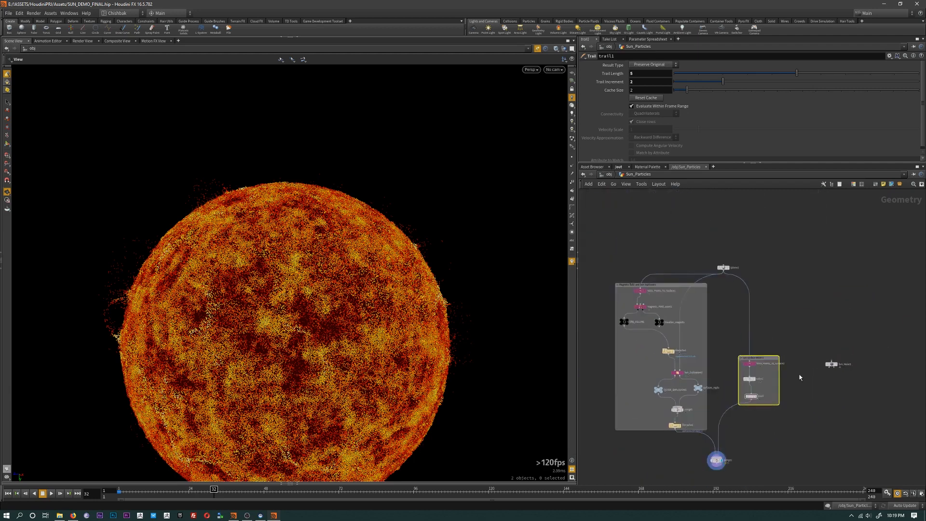
{"action": "scroll", "coordinate": [771, 410], "scroll_direction": "up", "scroll_amount": 1}
{"action": "left_click_drag", "start_coordinate": [844, 356], "coordinate": [891, 378]}
{"action": "middle_click_drag", "start_coordinate": [803, 412], "coordinate": [809, 396]}
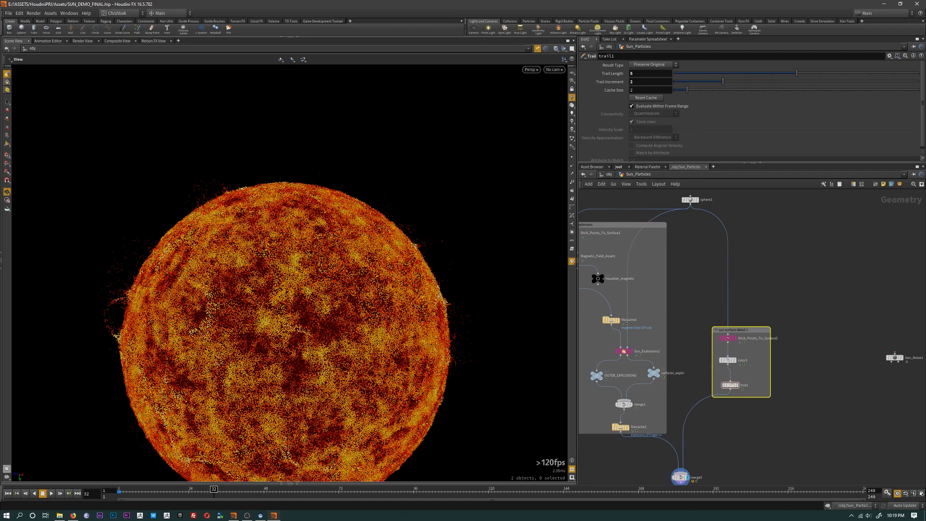
- Branch a new Scatter node off the sphere's output beside the sun surface detail box
{"action": "key", "text": "alt+Tab"}
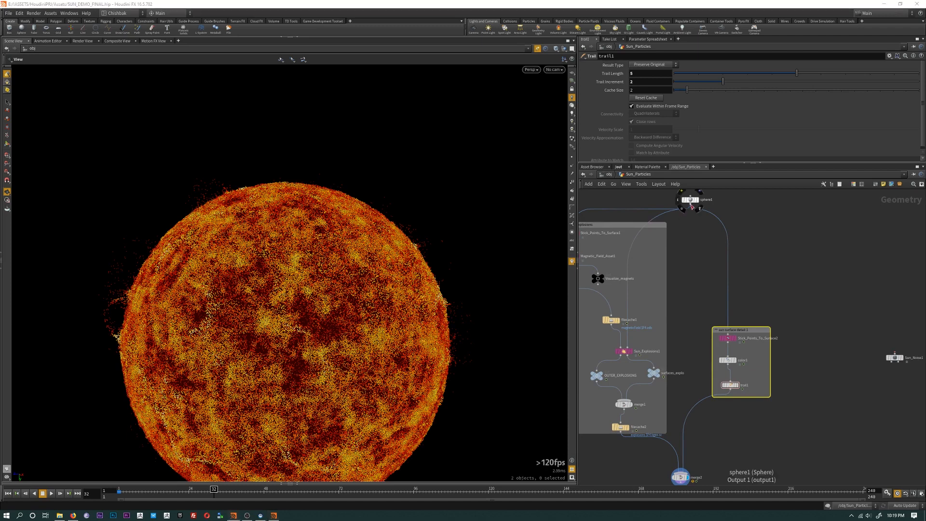
{"action": "left_click_drag", "start_coordinate": [690, 206], "coordinate": [833, 300]}
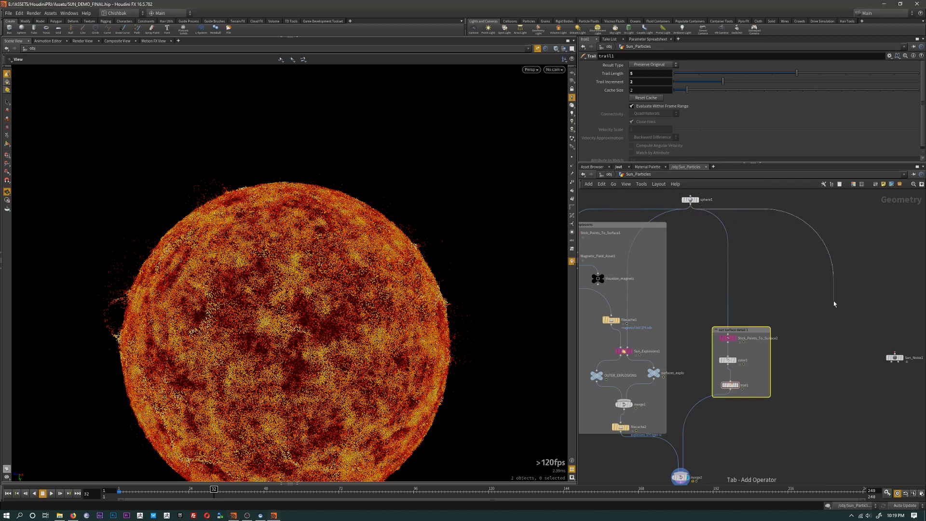
{"action": "type", "text": "scatte"}
{"action": "key", "text": "Return"}
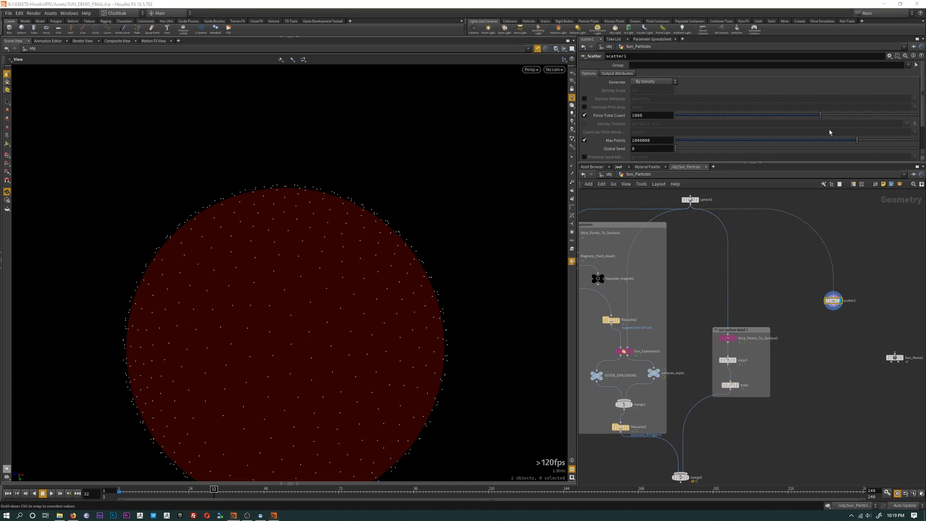
- Set the Scatter node's Force Total Count to 150000
{"action": "double_click", "coordinate": [637, 116]}
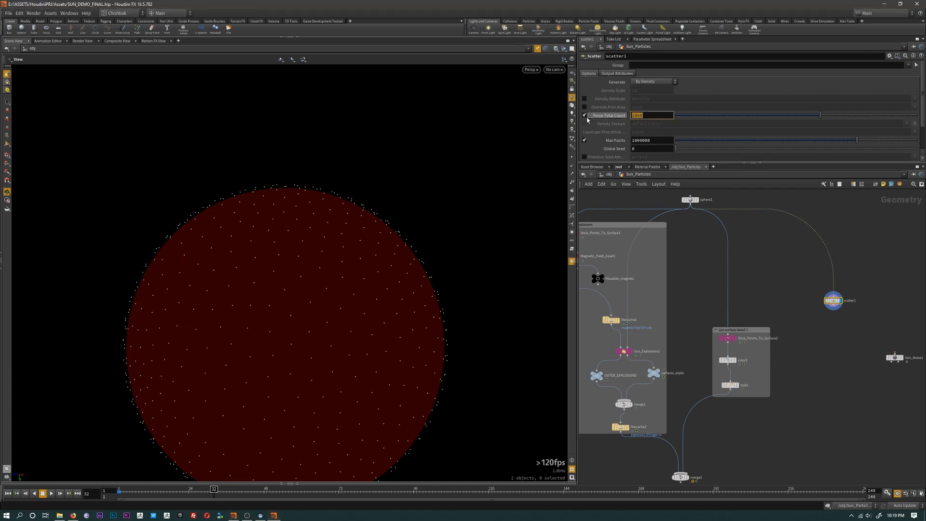
{"action": "type", "text": "150"}
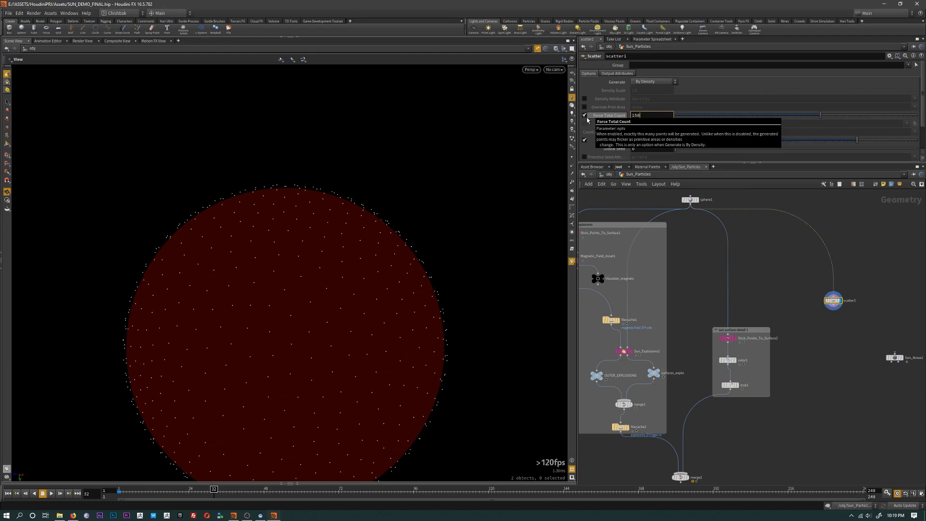
{"action": "type", "text": "000"}
{"action": "key", "text": "Return"}
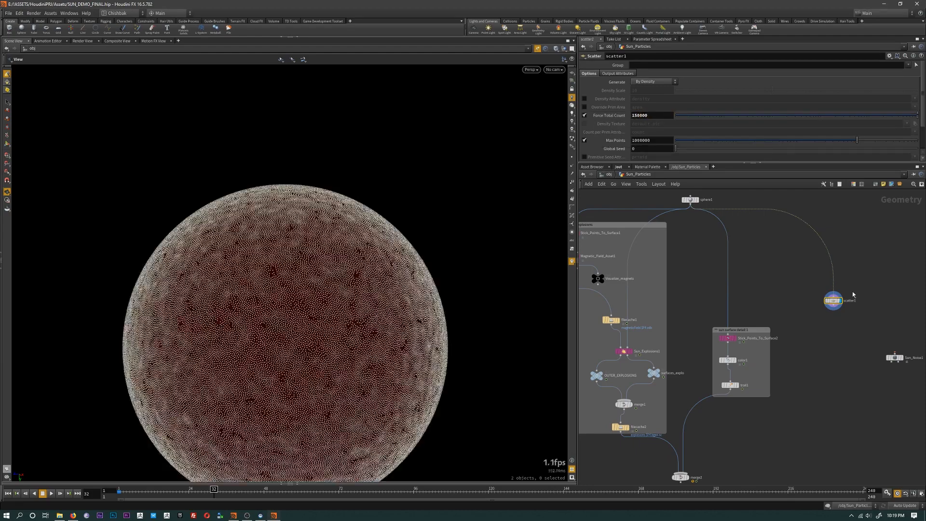
- Add a Point VOP node below the Scatter node and enter its VEX network
{"action": "middle_click_drag", "start_coordinate": [411, 330], "coordinate": [413, 274]}
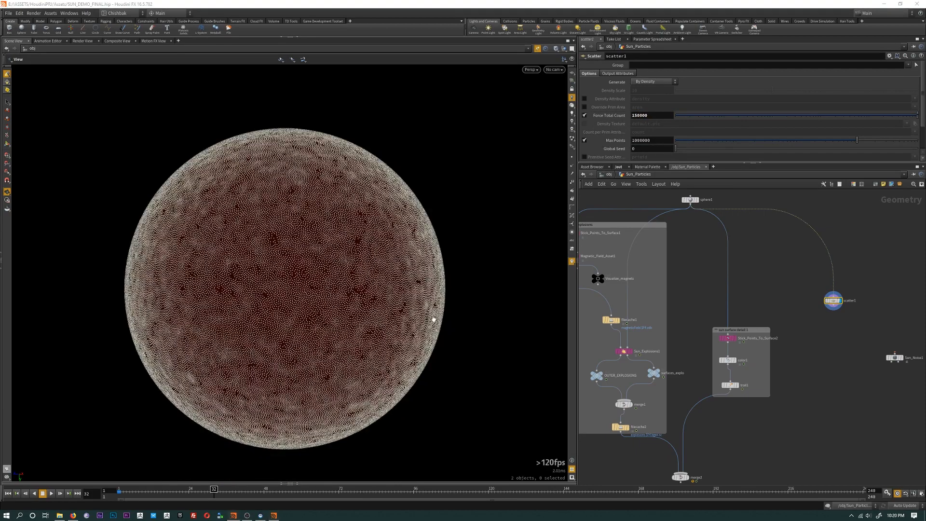
{"action": "middle_click_drag", "start_coordinate": [434, 319], "coordinate": [445, 305]}
{"action": "scroll", "coordinate": [840, 316], "scroll_direction": "up", "scroll_amount": 3}
{"action": "scroll", "coordinate": [834, 303], "scroll_direction": "down", "scroll_amount": 2}
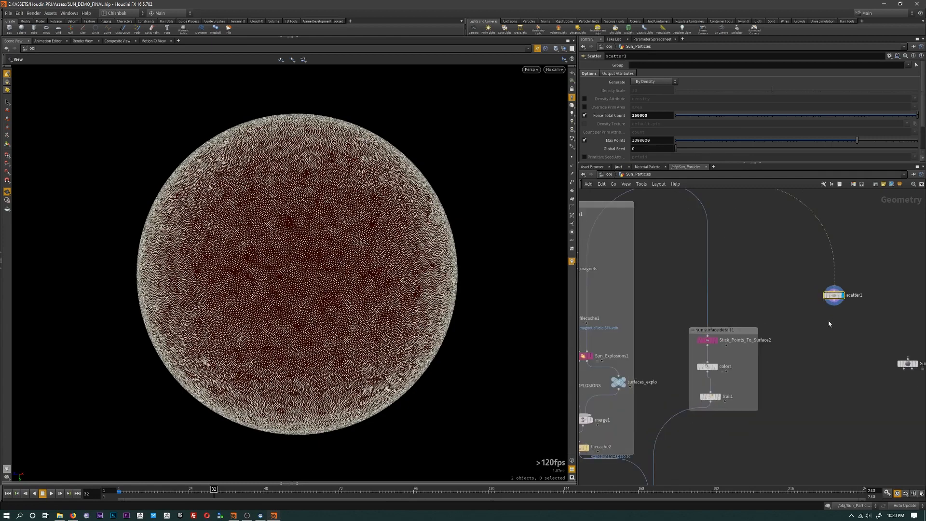
{"action": "scroll", "coordinate": [835, 298], "scroll_direction": "up", "scroll_amount": 2}
{"action": "key", "text": "Tab"}
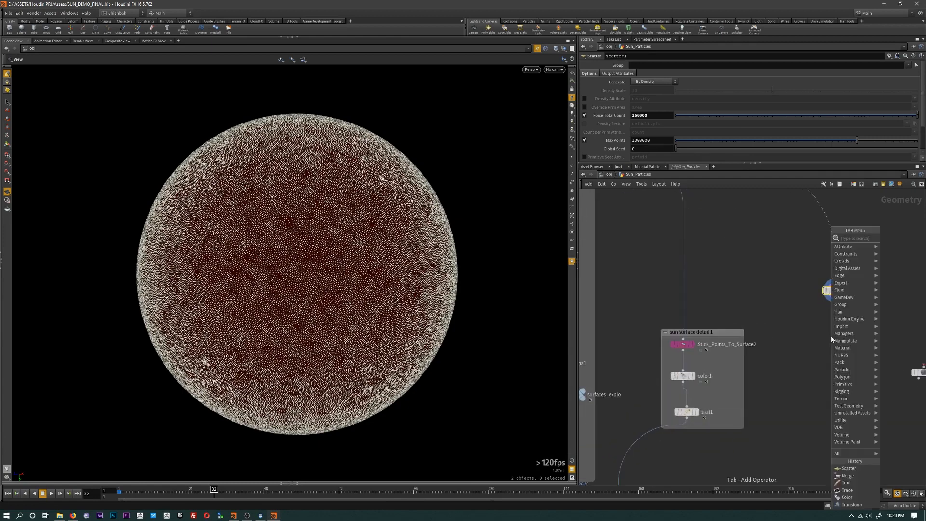
{"action": "type", "text": "pointv"}
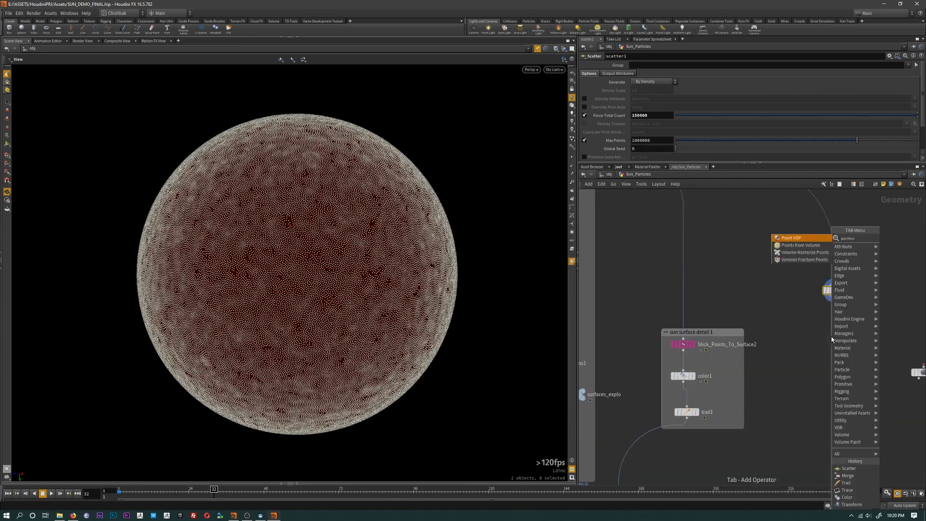
{"action": "type", "text": "o"}
{"action": "key", "text": "Return"}
{"action": "key", "text": "Return"}
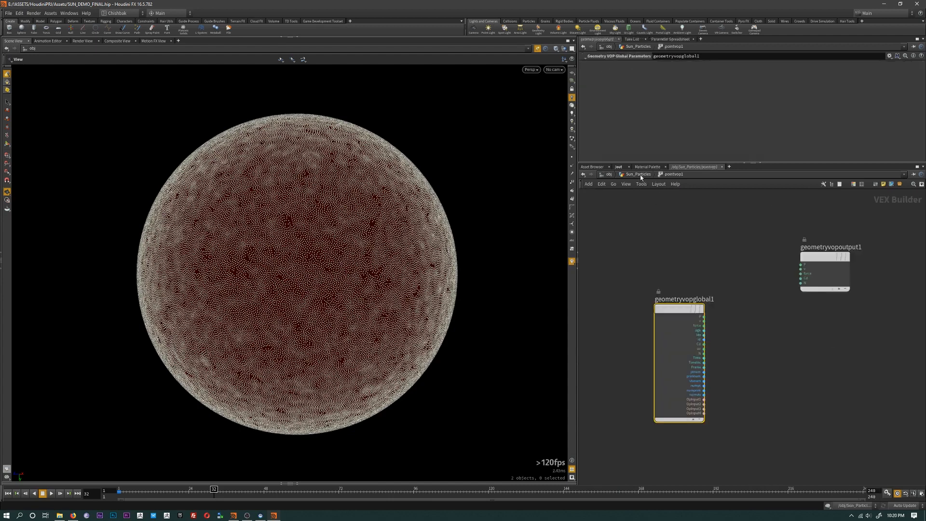
{"action": "key", "text": "u"}
{"action": "double_click", "coordinate": [831, 336]}
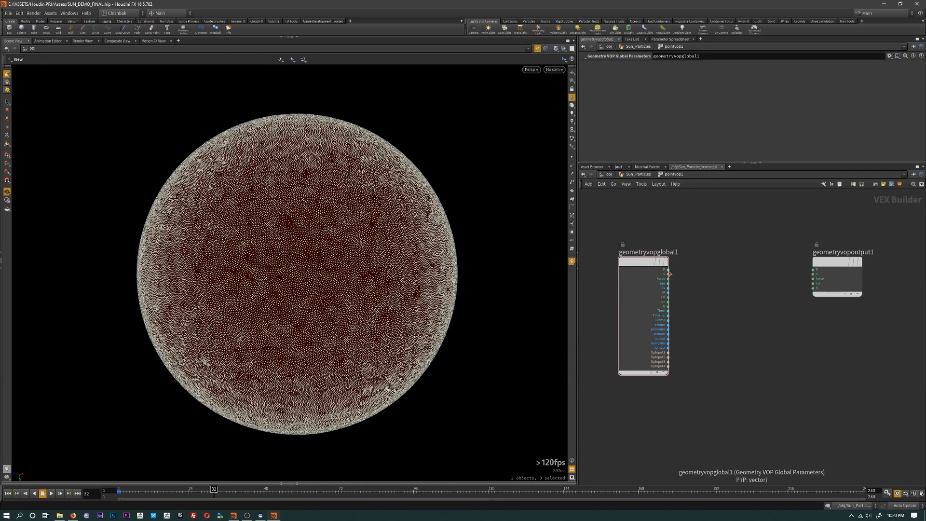
- Switch to the browser to examine the NASA Thermonuclear Art sun video as a surface reference, and minimize it again
{"action": "key", "text": "alt+Tab"}
{"action": "left_click", "coordinate": [320, 305]}
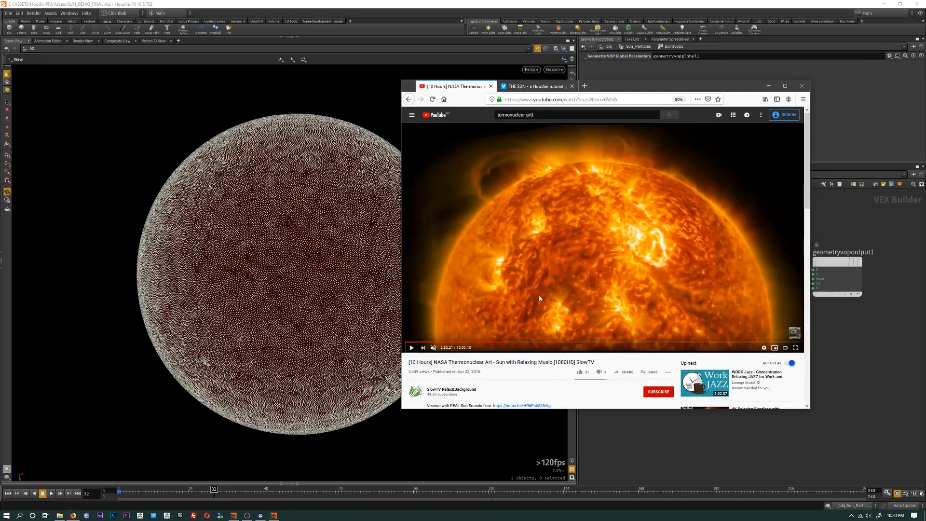
{"action": "left_click", "coordinate": [768, 86]}
- Add a Curl Noise node fed by the P output of the geometry globals
{"action": "scroll", "coordinate": [689, 279], "scroll_direction": "up", "scroll_amount": 2}
{"action": "left_click", "coordinate": [663, 267]}
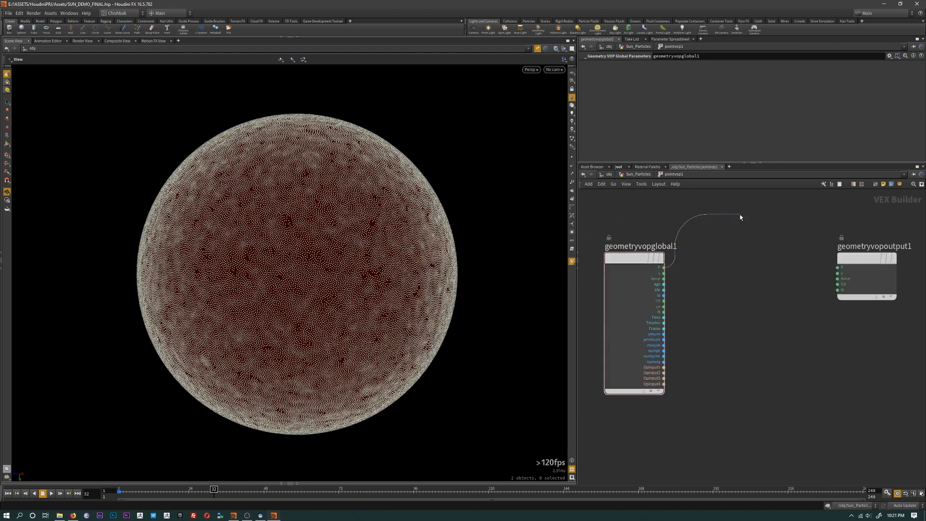
{"action": "left_click", "coordinate": [740, 217]}
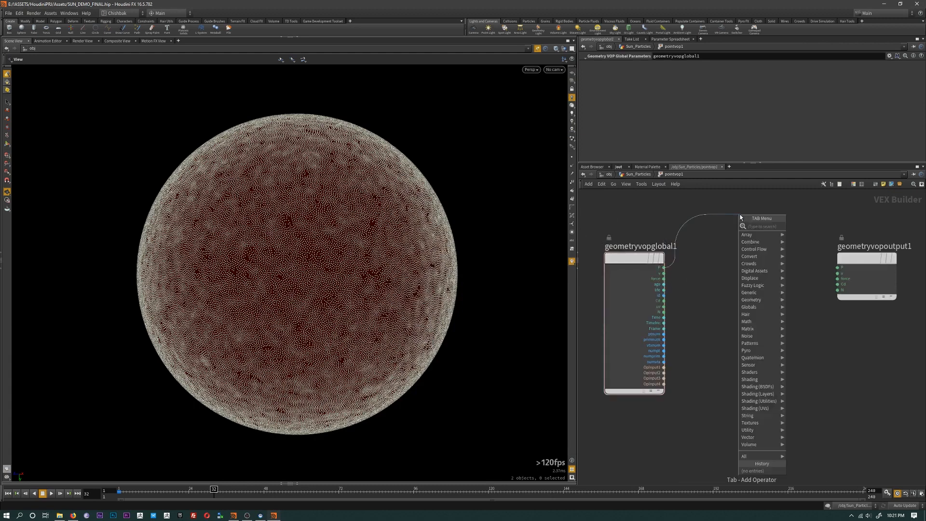
{"action": "type", "text": "curl"}
{"action": "key", "text": "Return"}
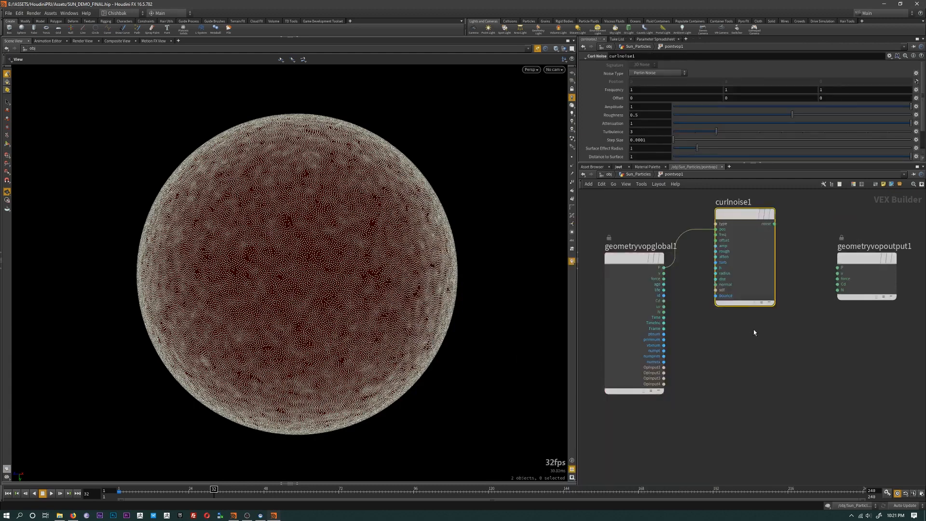
- Promote all unconnected Curl Noise inputs as parameters, including type, freq, offset, amp, rough, atten, turb, radius, dist and bounce
{"action": "middle_click_drag", "start_coordinate": [751, 349], "coordinate": [751, 345]}
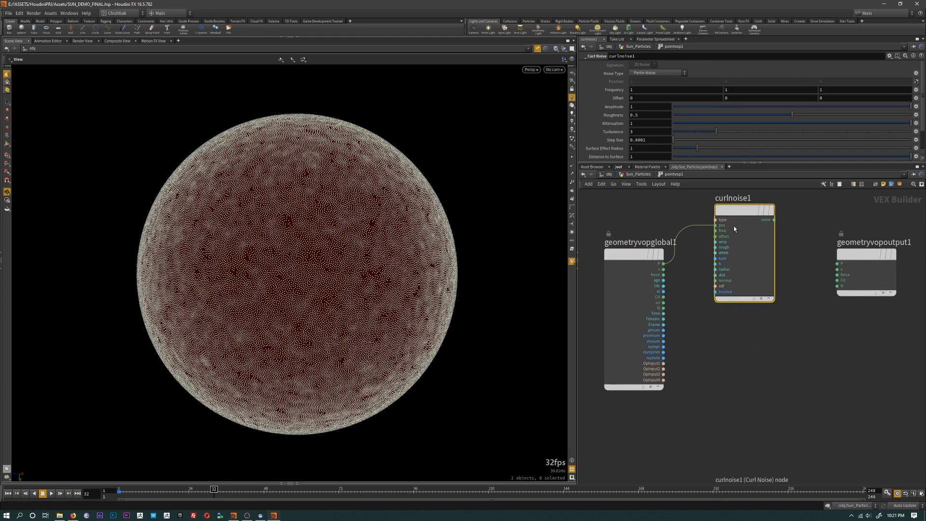
{"action": "scroll", "coordinate": [734, 226], "scroll_direction": "up", "scroll_amount": 2}
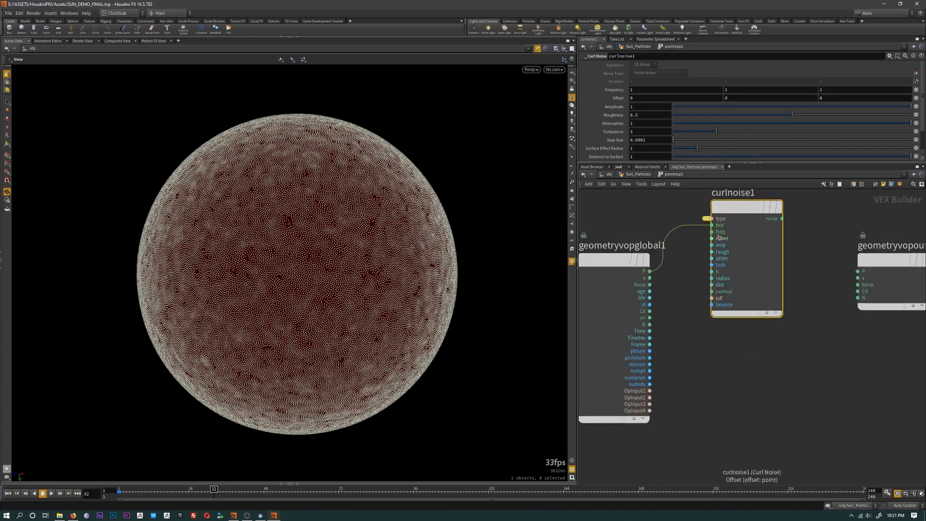
{"action": "right_click", "coordinate": [716, 234]}
{"action": "left_click", "coordinate": [726, 237]}
{"action": "right_click", "coordinate": [722, 242]}
{"action": "left_click", "coordinate": [728, 245]}
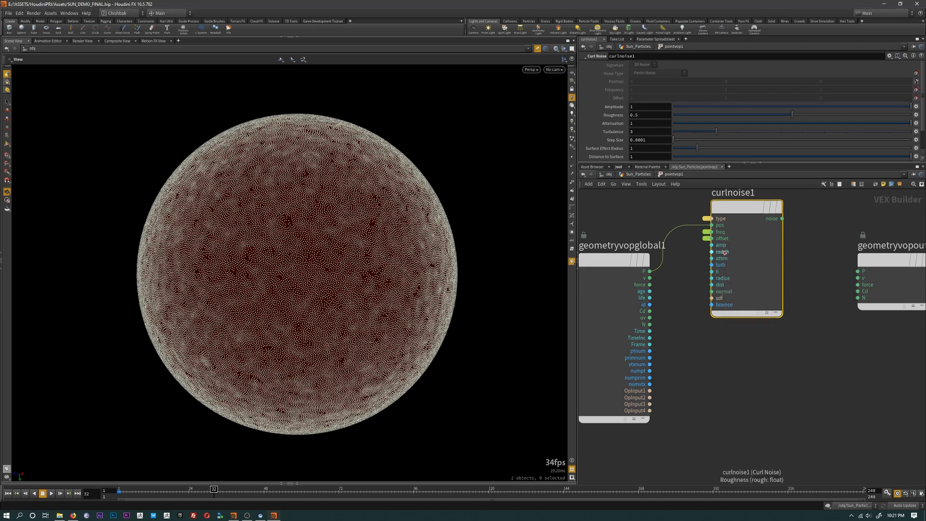
{"action": "right_click", "coordinate": [720, 245]}
{"action": "left_click", "coordinate": [728, 248]}
{"action": "right_click", "coordinate": [721, 252]}
{"action": "left_click", "coordinate": [729, 255]}
{"action": "right_click", "coordinate": [721, 258]}
{"action": "left_click", "coordinate": [729, 262]}
{"action": "right_click", "coordinate": [722, 266]}
{"action": "left_click", "coordinate": [730, 269]}
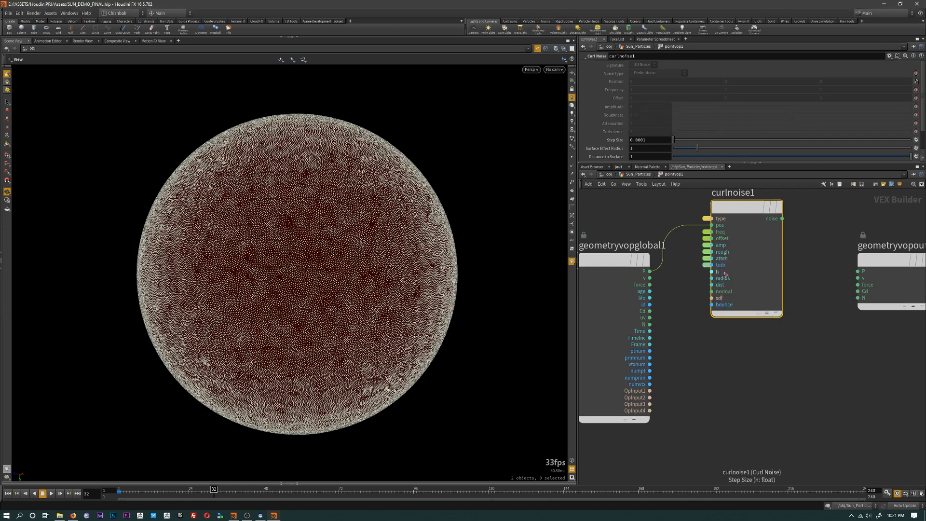
{"action": "right_click", "coordinate": [724, 277]}
{"action": "left_click", "coordinate": [732, 281]}
{"action": "right_click", "coordinate": [721, 285]}
{"action": "left_click", "coordinate": [729, 289]}
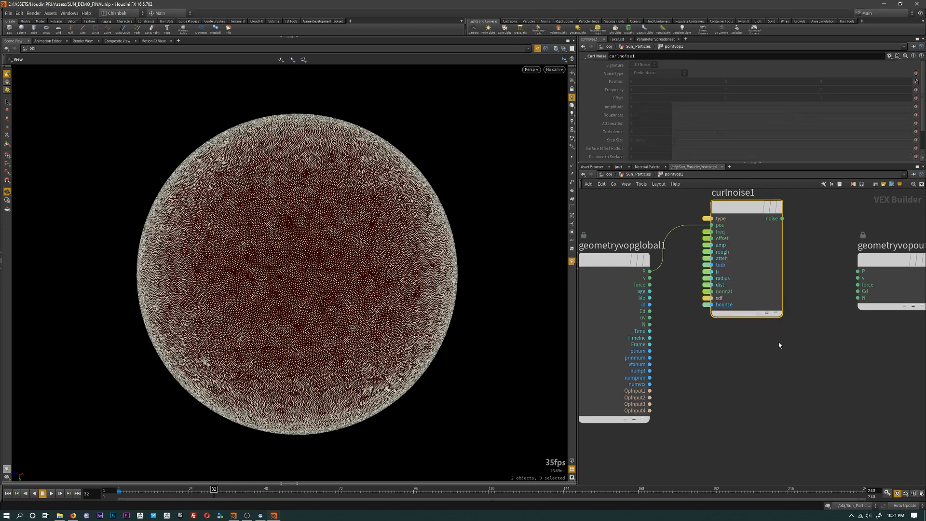
- Add a Vector to Float node fed by the Cd output of the geometry globals
{"action": "scroll", "coordinate": [785, 350], "scroll_direction": "down", "scroll_amount": 2}
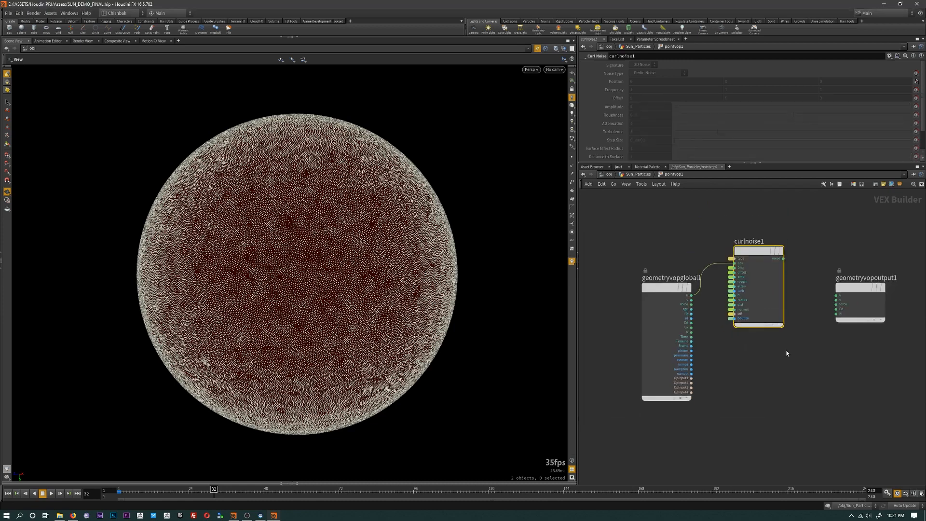
{"action": "scroll", "coordinate": [785, 350], "scroll_direction": "up", "scroll_amount": 1}
{"action": "middle_click_drag", "start_coordinate": [742, 362], "coordinate": [753, 348]}
{"action": "scroll", "coordinate": [752, 347], "scroll_direction": "up", "scroll_amount": 1}
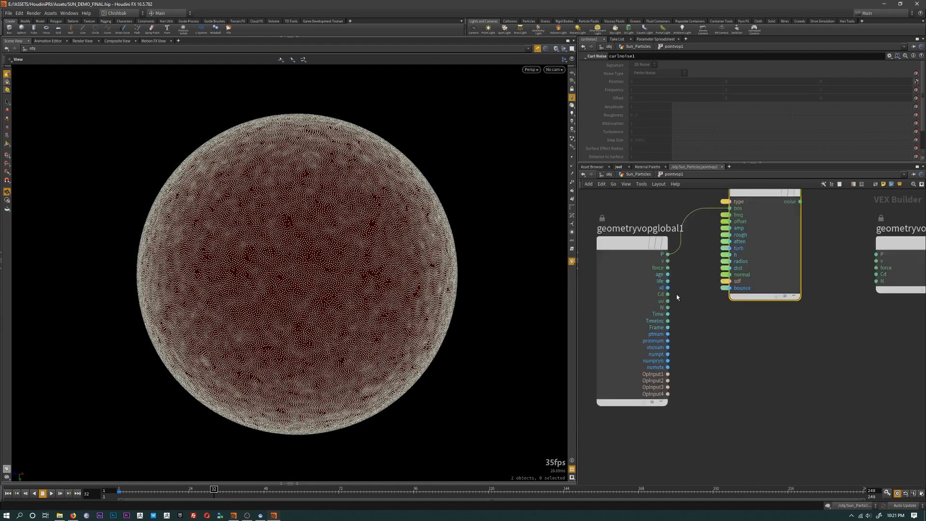
{"action": "left_click_drag", "start_coordinate": [667, 293], "coordinate": [756, 360]}
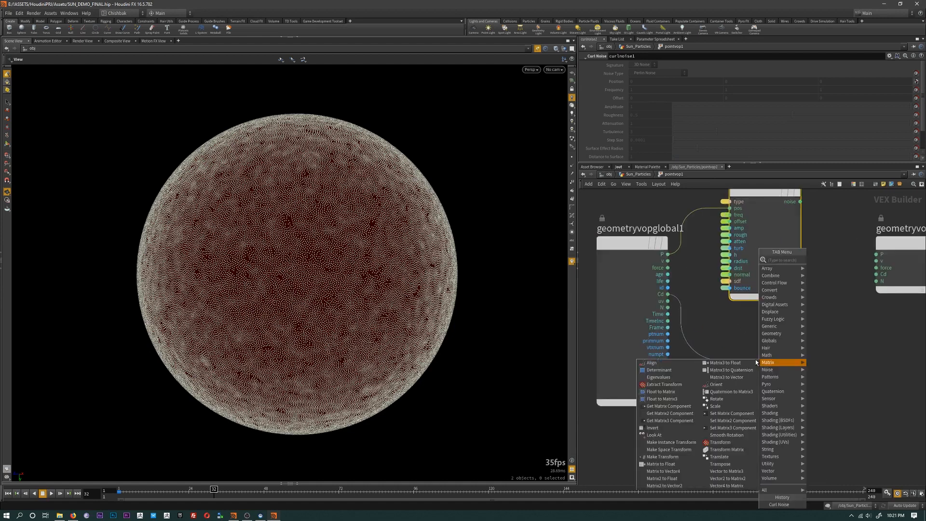
{"action": "type", "text": "vector"}
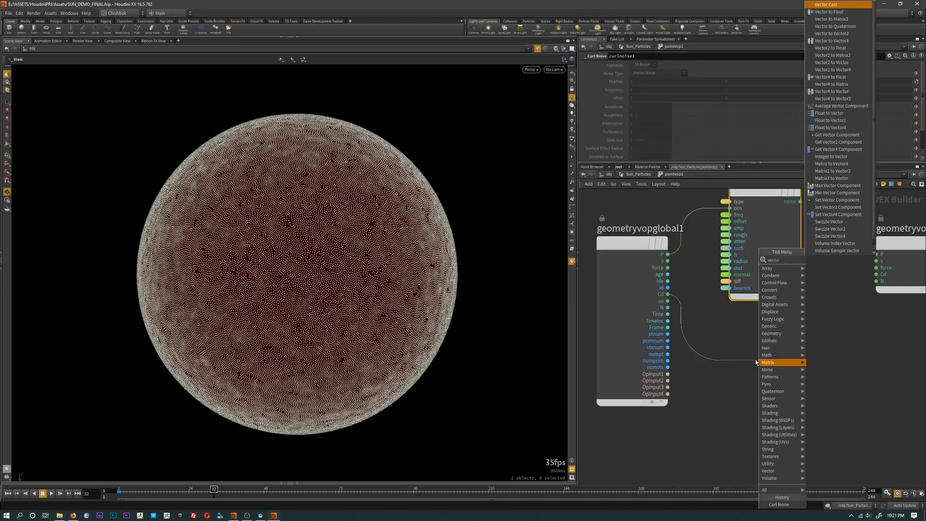
{"action": "key", "text": "Return"}
- Move the geometry output node farther from the Curl Noise and Vector to Float nodes to make room between them
{"action": "middle_click_drag", "start_coordinate": [886, 404], "coordinate": [789, 371]}
{"action": "scroll", "coordinate": [786, 348], "scroll_direction": "down", "scroll_amount": 3}
{"action": "scroll", "coordinate": [783, 344], "scroll_direction": "up", "scroll_amount": 2}
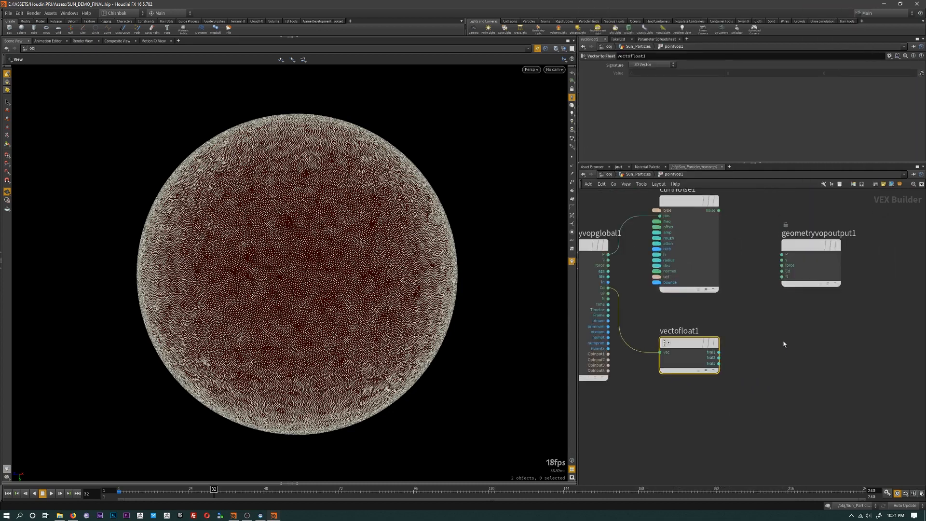
{"action": "left_click_drag", "start_coordinate": [799, 239], "coordinate": [872, 239]}
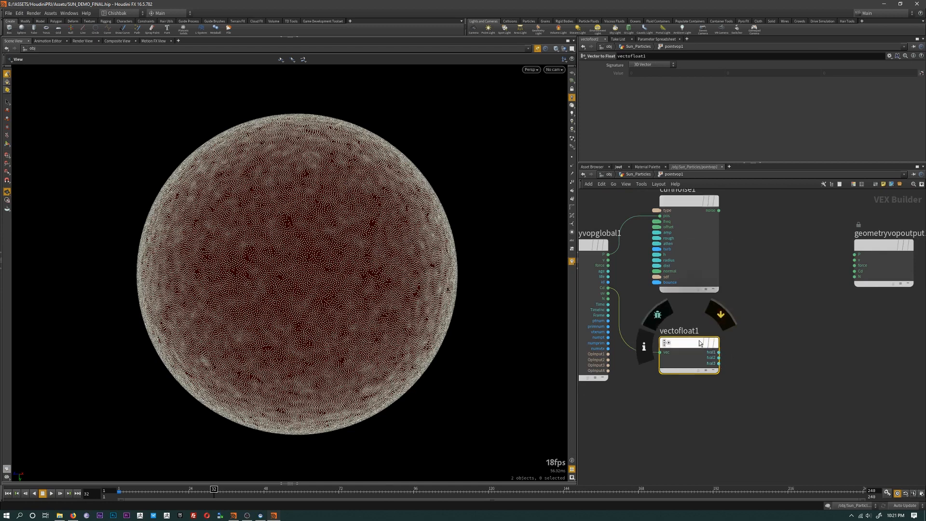
- Add an Add node fed by the third float output of the Vector to Float node
{"action": "middle_click_drag", "start_coordinate": [770, 378], "coordinate": [744, 382]}
{"action": "left_click", "coordinate": [697, 369]}
{"action": "left_click", "coordinate": [759, 314]}
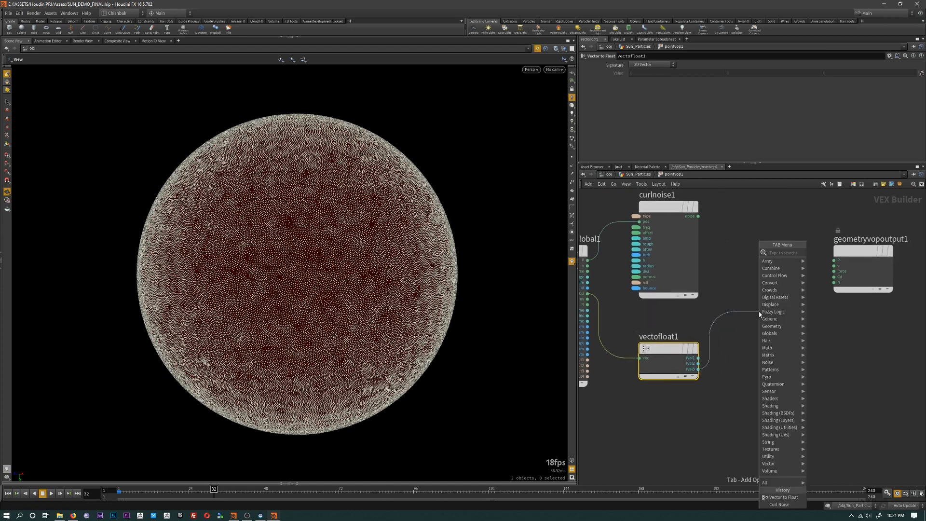
{"action": "type", "text": "add"}
{"action": "key", "text": "Return"}
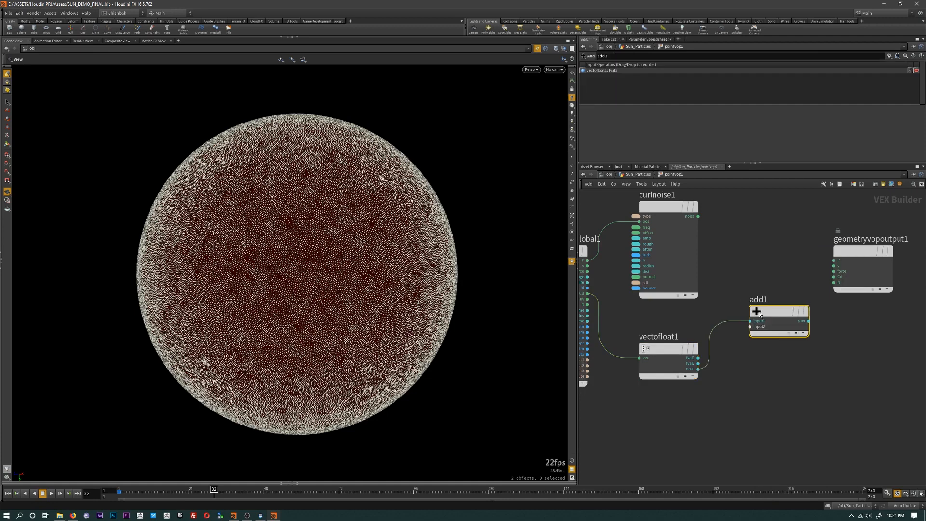
- Connect the Curl Noise output to the Add node's first input and Vector to Float's third output to its second, placing Add beside Curl Noise
{"action": "left_click", "coordinate": [697, 216]}
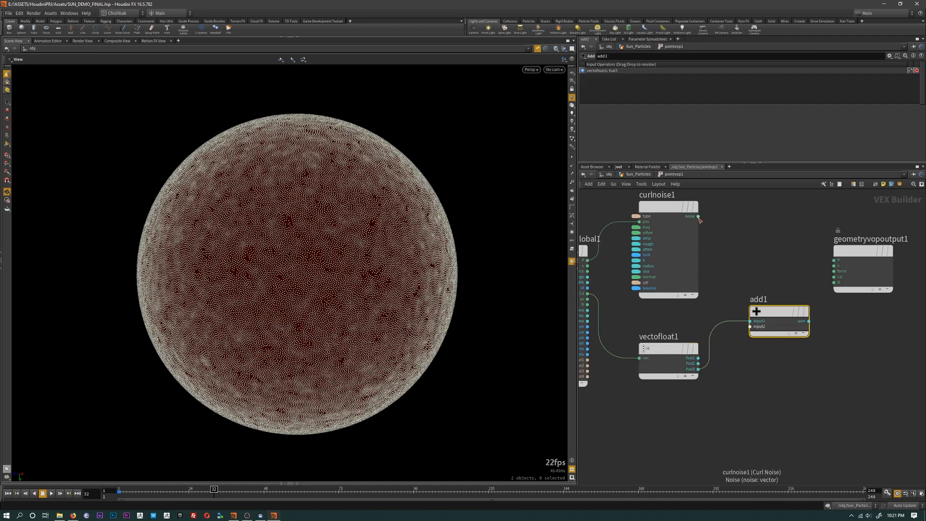
{"action": "left_click", "coordinate": [750, 321]}
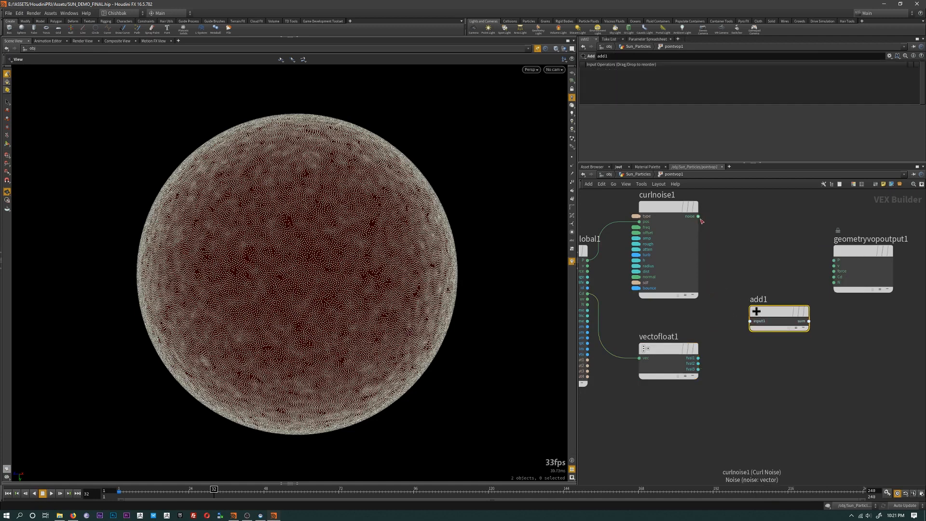
{"action": "left_click", "coordinate": [756, 321]}
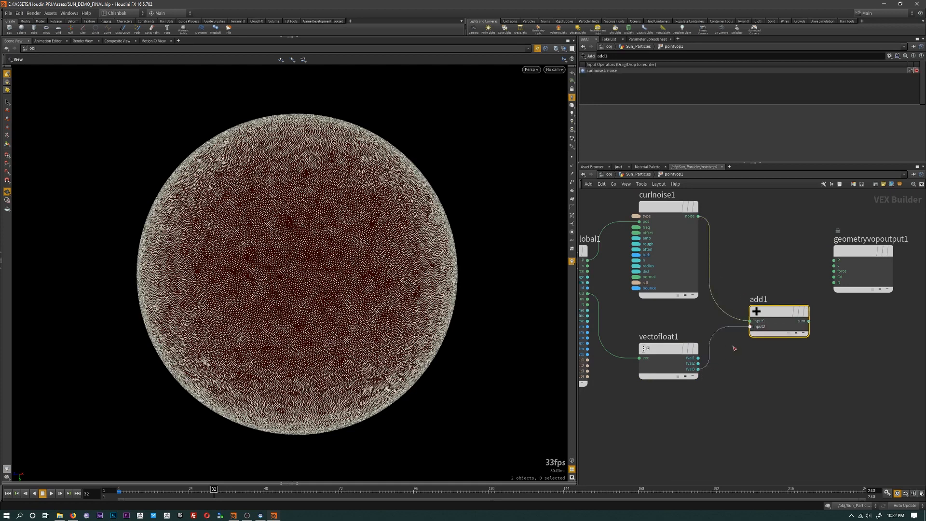
{"action": "left_click_drag", "start_coordinate": [777, 311], "coordinate": [753, 256]}
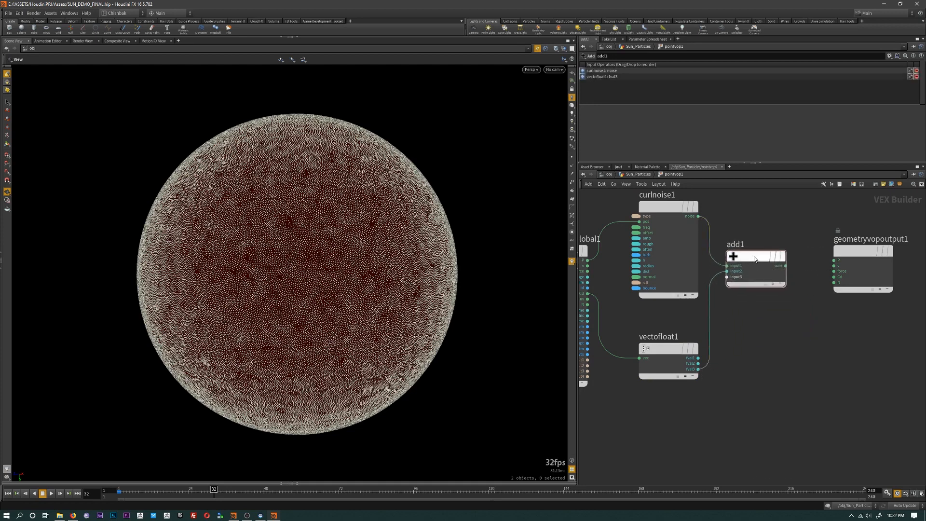
- Move the geometry output node farther away and place a Float to Vector node in front of it
{"action": "middle_click_drag", "start_coordinate": [784, 348], "coordinate": [752, 350]}
{"action": "left_click_drag", "start_coordinate": [832, 253], "coordinate": [884, 314]}
{"action": "middle_click_drag", "start_coordinate": [787, 372], "coordinate": [775, 339]}
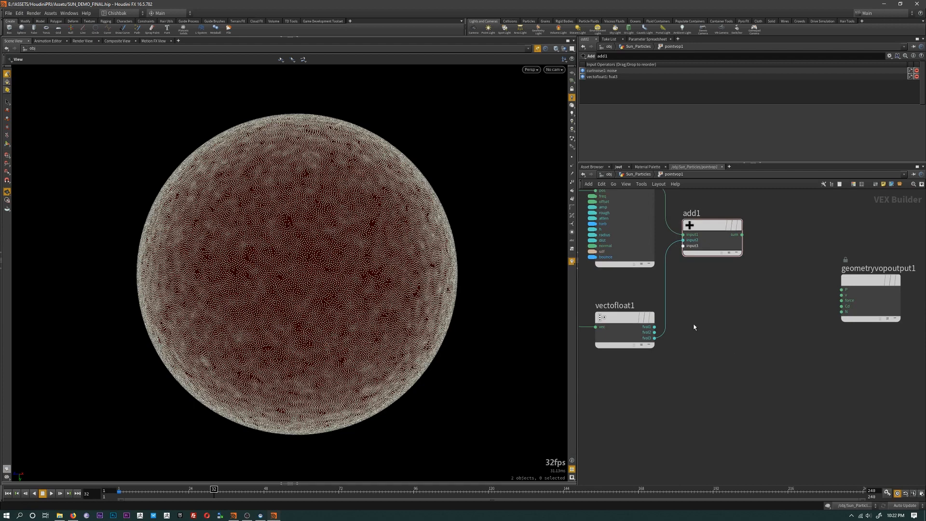
{"action": "key", "text": "Tab"}
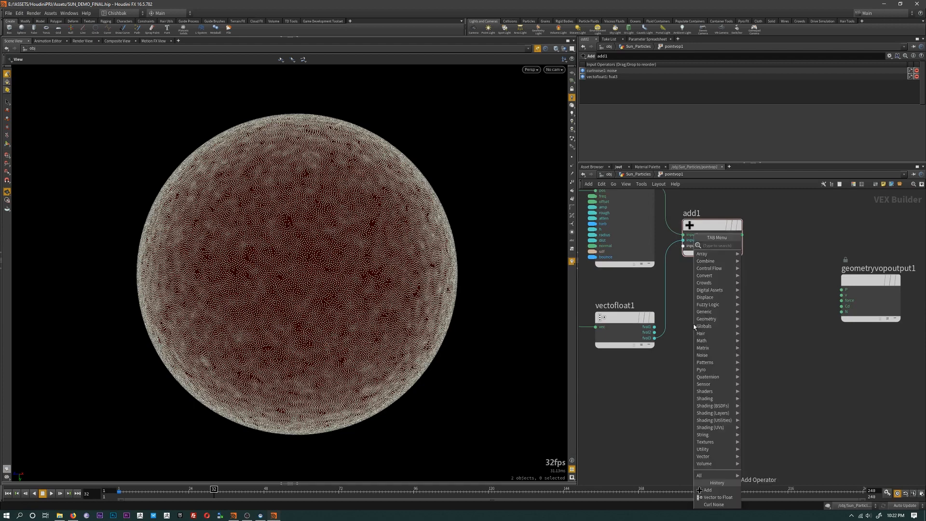
{"action": "type", "text": "vectorto"}
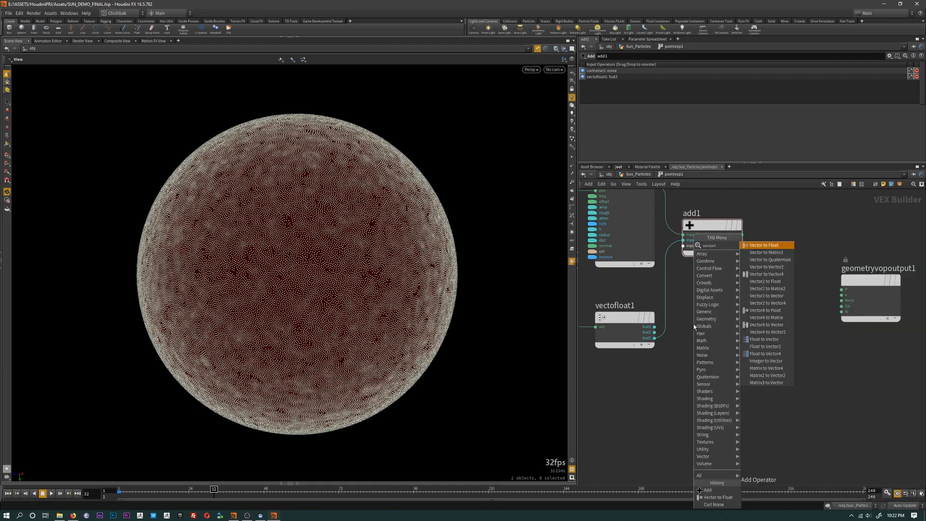
{"action": "key", "text": "BackSpace"}
{"action": "key", "text": "BackSpace"}
{"action": "key", "text": "BackSpace"}
{"action": "key", "text": "BackSpace"}
{"action": "key", "text": "BackSpace"}
{"action": "key", "text": "BackSpace"}
{"action": "key", "text": "BackSpace"}
{"action": "type", "text": "floattove"}
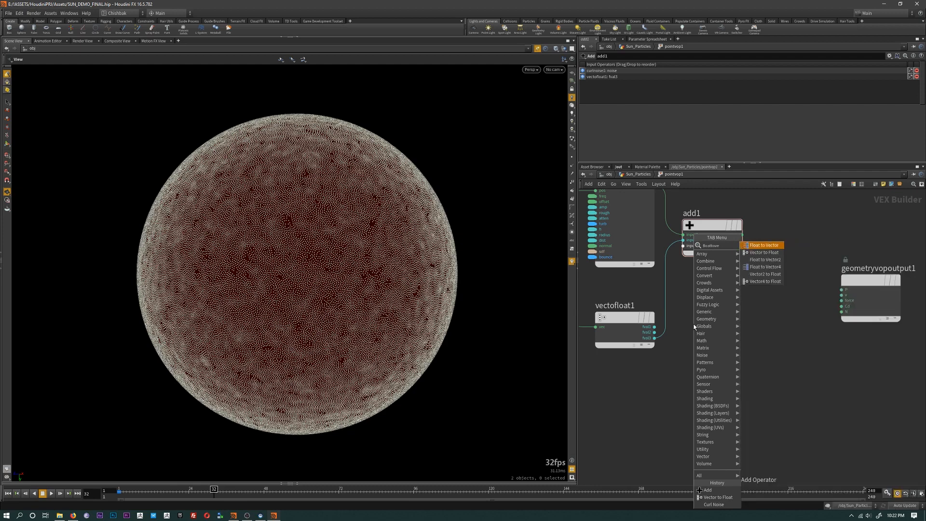
{"action": "key", "text": "Return"}
{"action": "left_click", "coordinate": [797, 308]}
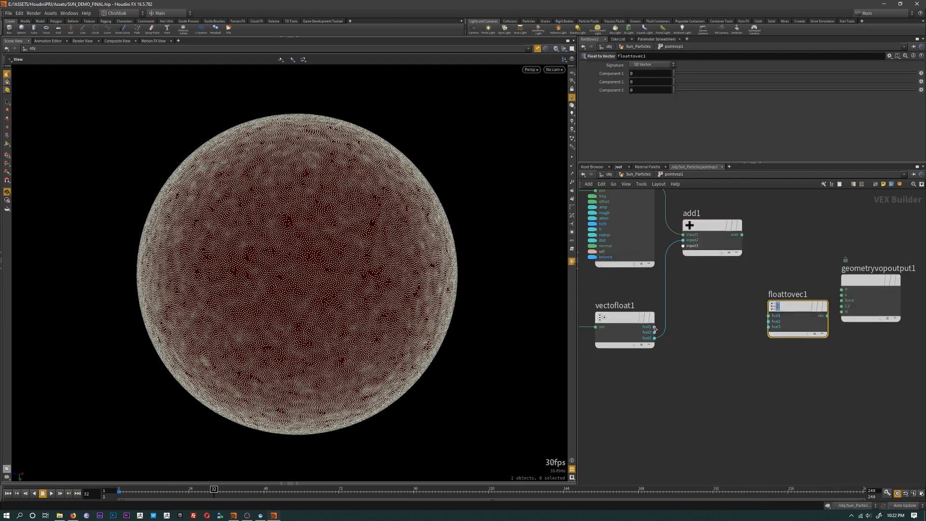
- Feed Float to Vector with fval1 and the Add sum as its first two components, and wire its result to the geometry output's Cd
{"action": "left_click_drag", "start_coordinate": [654, 326], "coordinate": [768, 315]}
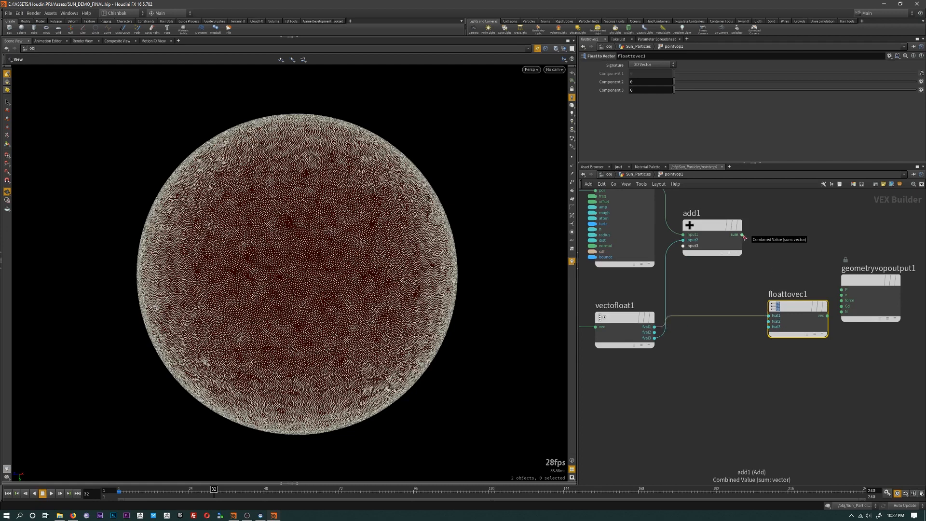
{"action": "left_click_drag", "start_coordinate": [743, 235], "coordinate": [766, 321]}
{"action": "middle_click_drag", "start_coordinate": [876, 303], "coordinate": [728, 311]}
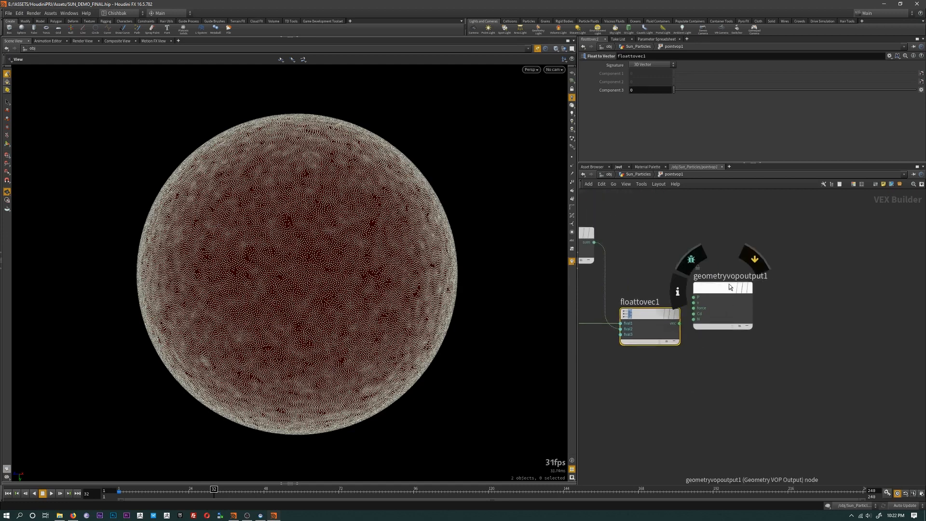
{"action": "left_click_drag", "start_coordinate": [728, 283], "coordinate": [878, 287]}
{"action": "left_click_drag", "start_coordinate": [680, 323], "coordinate": [844, 318]}
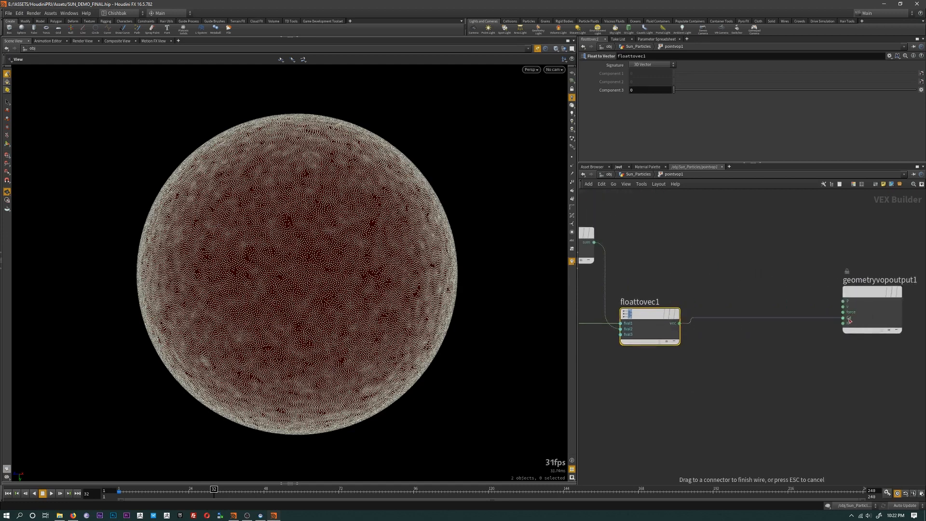
- Add a Multiply Constant node between the Float to Vector and geometry output nodes
{"action": "left_click_drag", "start_coordinate": [314, 321], "coordinate": [343, 333]}
{"action": "middle_click_drag", "start_coordinate": [418, 338], "coordinate": [451, 358]}
{"action": "scroll", "coordinate": [726, 359], "scroll_direction": "down", "scroll_amount": 2}
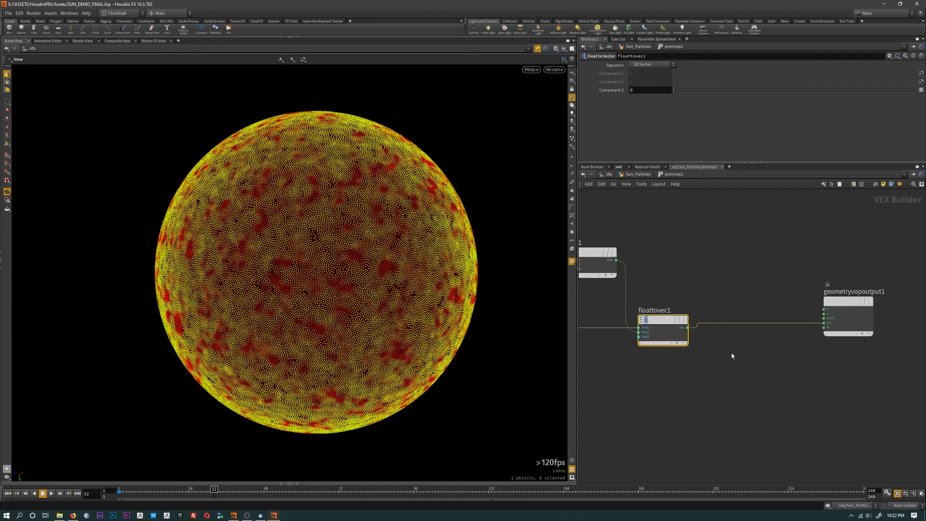
{"action": "middle_click_drag", "start_coordinate": [732, 356], "coordinate": [750, 356]}
{"action": "key", "text": "Tab"}
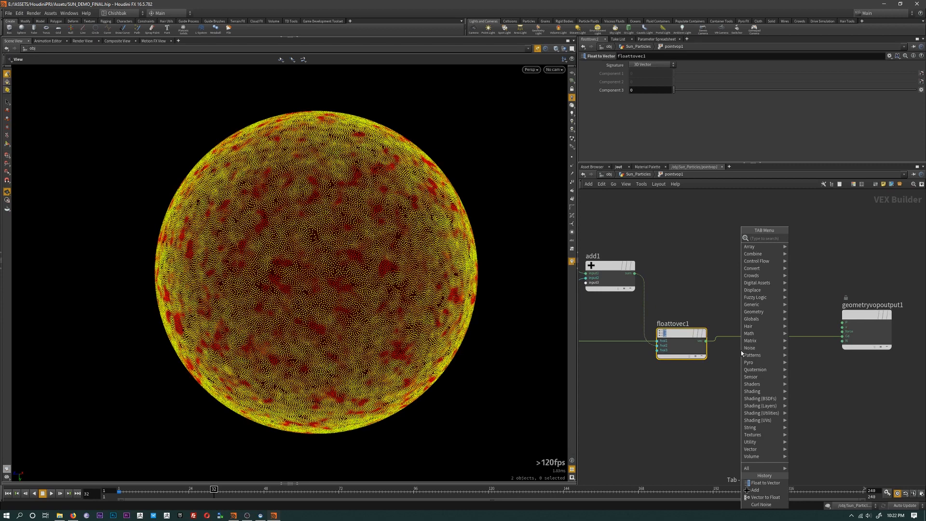
{"action": "type", "text": "multy"}
{"action": "key", "text": "Down"}
{"action": "key", "text": "Down"}
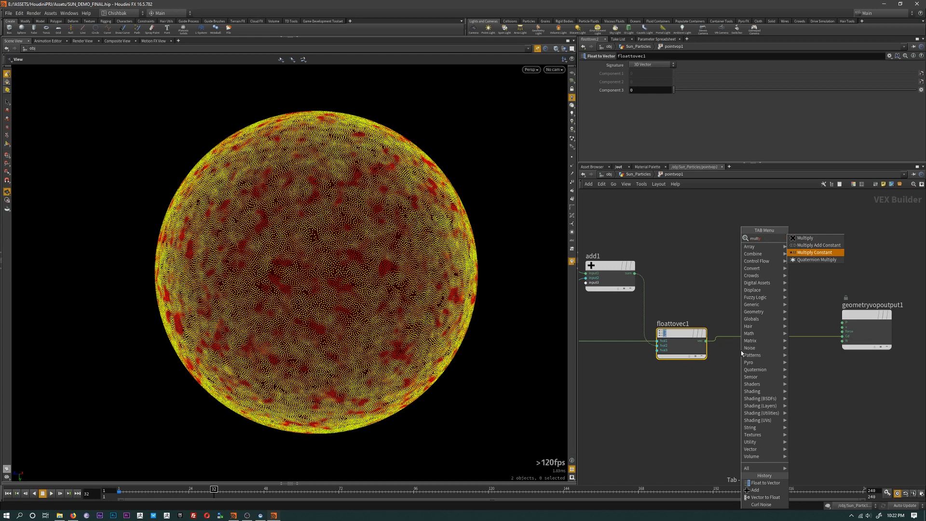
{"action": "key", "text": "Return"}
{"action": "left_click", "coordinate": [745, 352]}
{"action": "left_click_drag", "start_coordinate": [745, 353], "coordinate": [764, 352]}
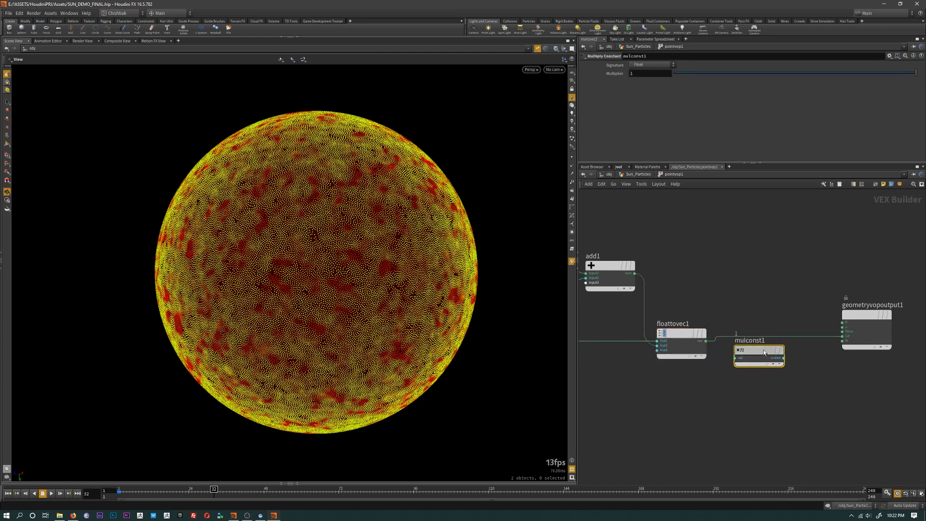
- Wire the Multiply Constant between the Float to Vector result and the output's Cd input, and align it with its neighbours
{"action": "left_click", "coordinate": [766, 353]}
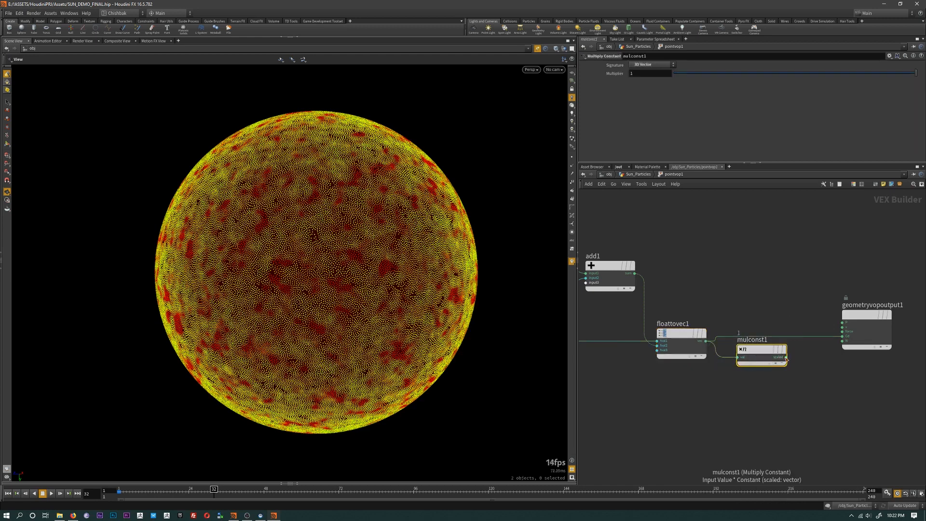
{"action": "left_click_drag", "start_coordinate": [786, 358], "coordinate": [841, 336]}
{"action": "mouse_move", "coordinate": [771, 353]}
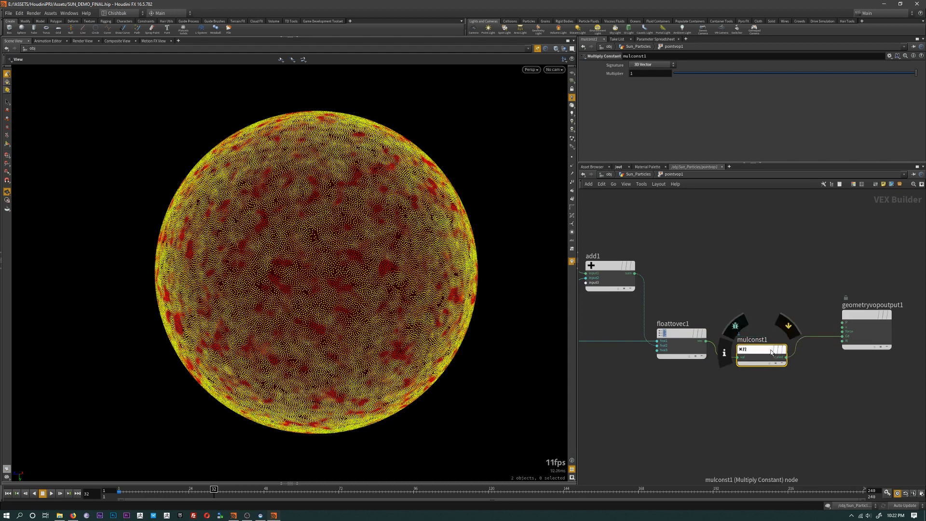
{"action": "left_click_drag", "start_coordinate": [771, 352], "coordinate": [781, 336]}
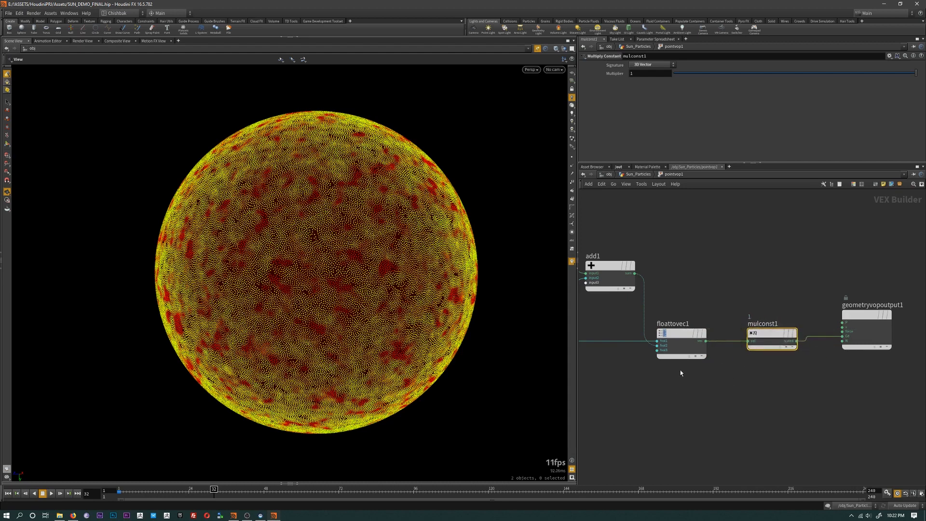
- Set the Multiply Constant's multiplier to 0.499 and go back up to the Sun_Particles network
{"action": "left_click_drag", "start_coordinate": [916, 73], "coordinate": [794, 73]}
{"action": "left_click_drag", "start_coordinate": [768, 331], "coordinate": [776, 330]}
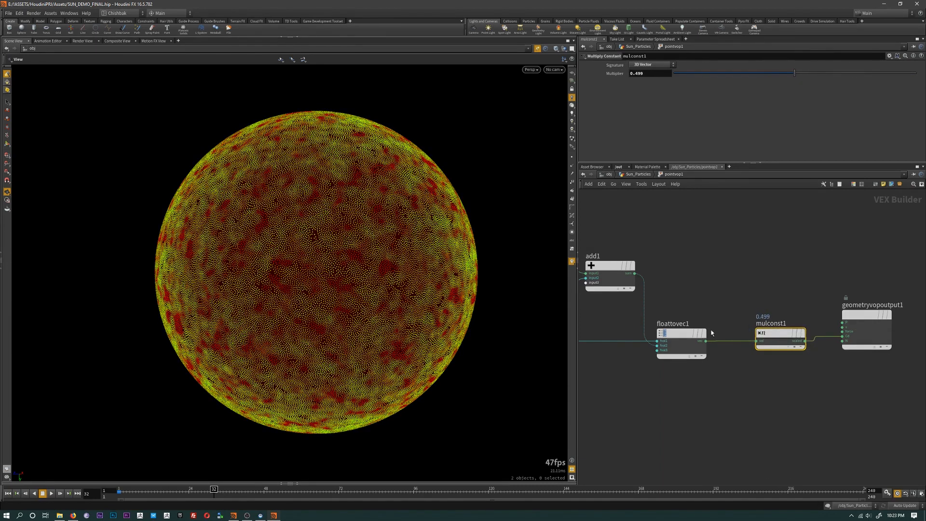
{"action": "scroll", "coordinate": [737, 288], "scroll_direction": "down", "scroll_amount": 2}
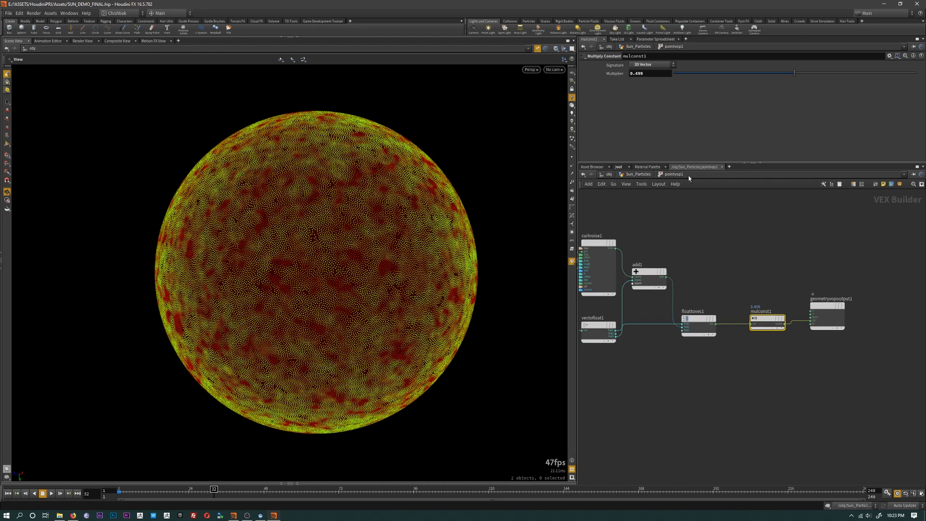
{"action": "left_click", "coordinate": [636, 174]}
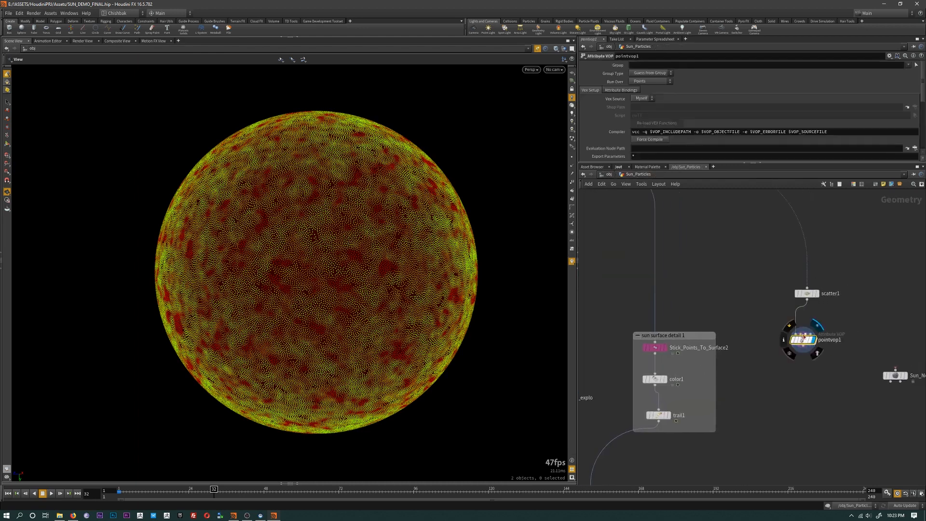
- Color the Point VOP node orange and rename it curl_noise_color
{"action": "left_click_drag", "start_coordinate": [808, 333], "coordinate": [808, 328]}
{"action": "key", "text": "c"}
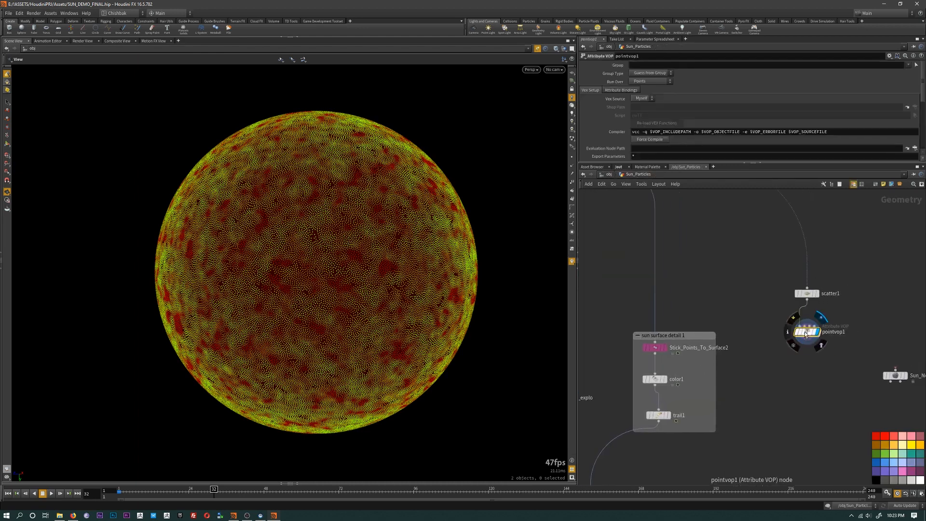
{"action": "left_click", "coordinate": [886, 444]}
{"action": "double_click", "coordinate": [832, 332]}
{"action": "type", "text": "c"}
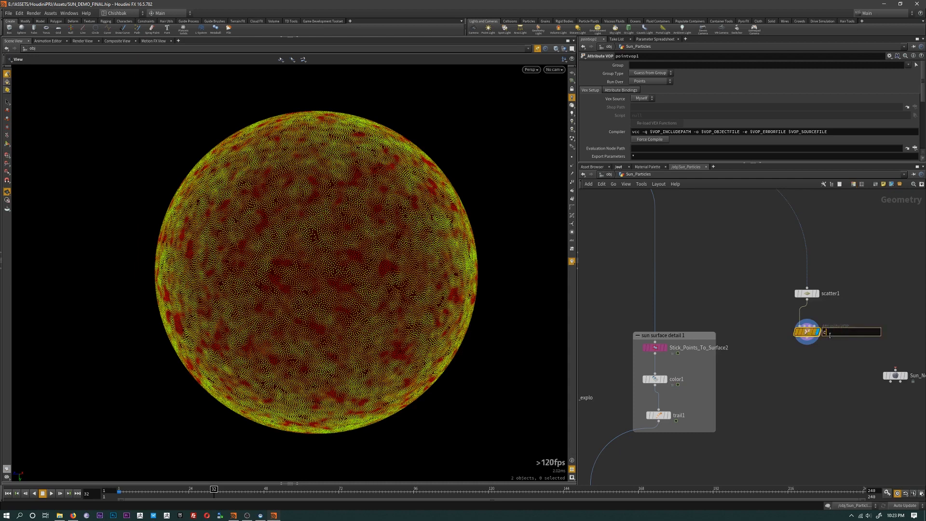
{"action": "type", "text": "url_noise_color"}
{"action": "key", "text": "Return"}
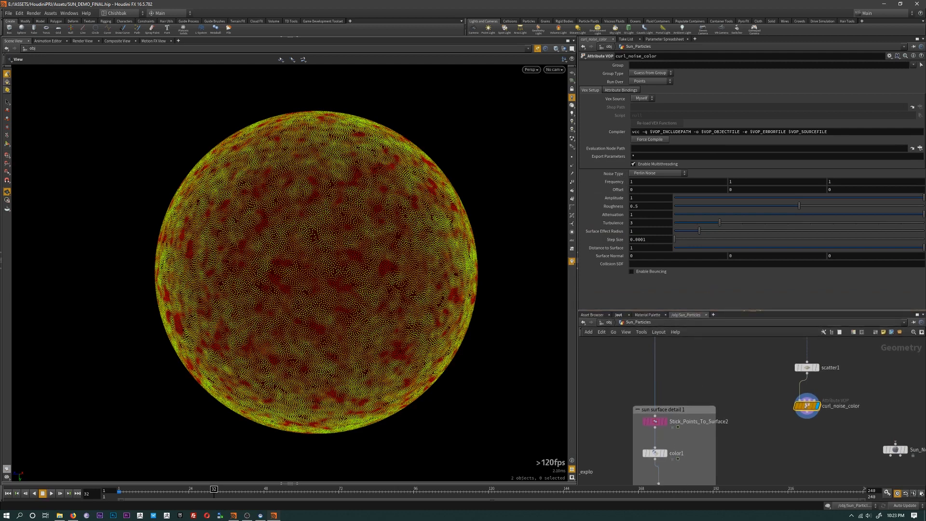
- Set the curl noise frequency to 2.5 on all three axes, roughness to 0.586 and turbulence to 2
{"action": "key", "text": "alt+Tab"}
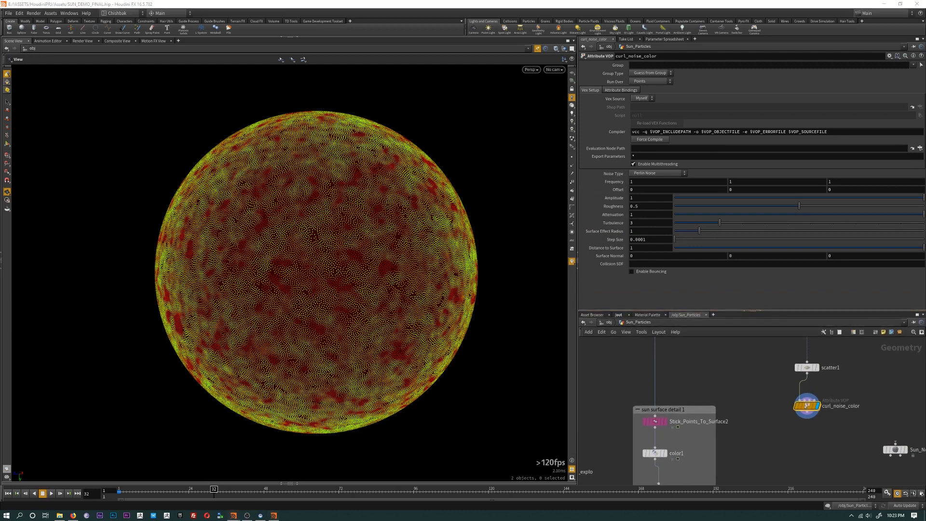
{"action": "mouse_move", "coordinate": [613, 180]}
{"action": "middle_mouse_down"}
{"action": "mouse_move", "coordinate": [665, 183]}
{"action": "mouse_move", "coordinate": [614, 183]}
{"action": "middle_mouse_up"}
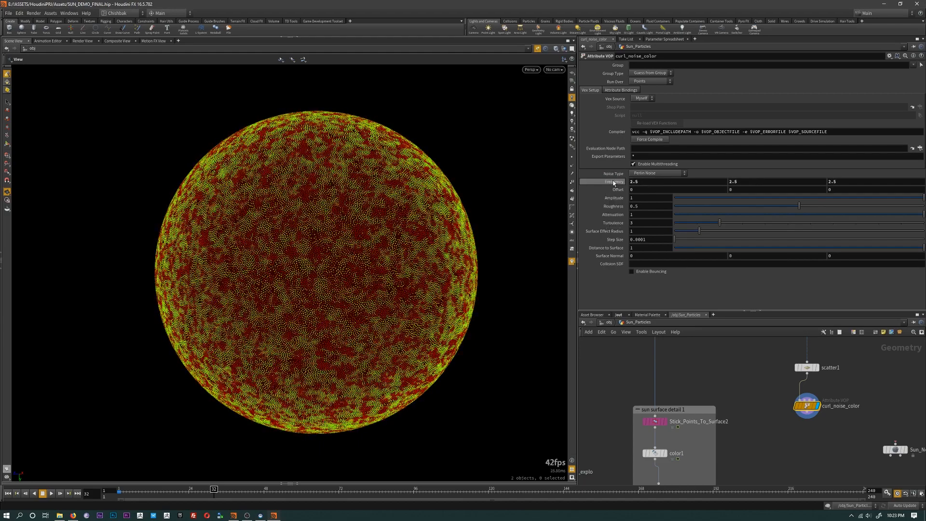
{"action": "left_click_drag", "start_coordinate": [799, 206], "coordinate": [822, 224]}
{"action": "left_click_drag", "start_coordinate": [719, 224], "coordinate": [699, 229]}
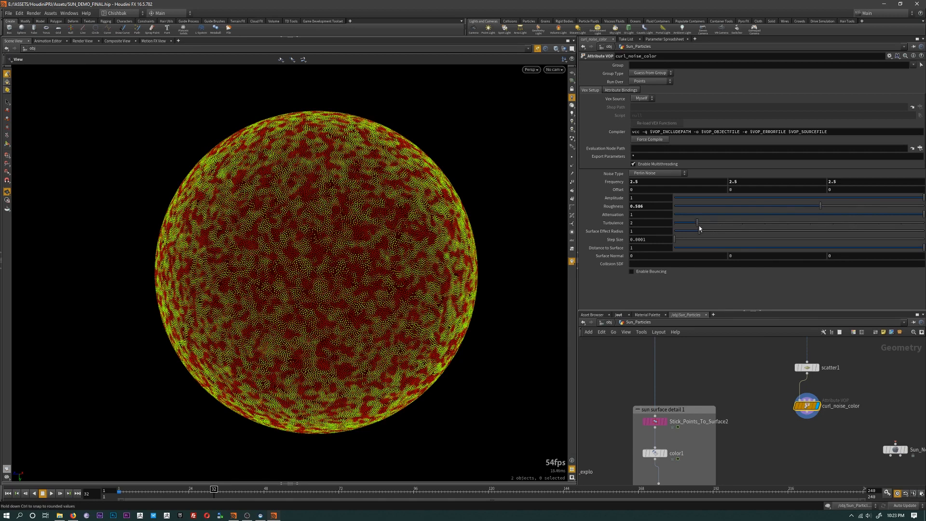
- Compare with the sun reference footage, then set the curl noise turbulence to 4 and step size to 0.284
{"action": "key", "text": "alt+Tab"}
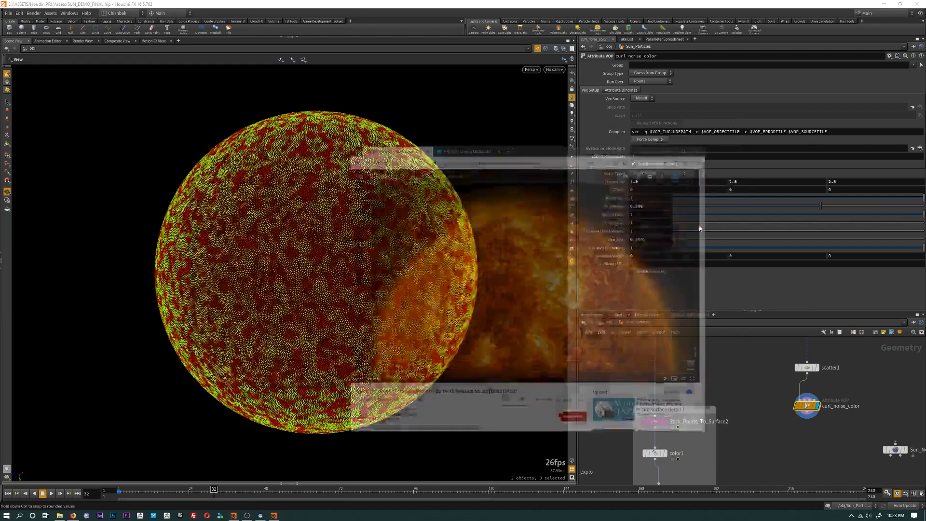
{"action": "key", "text": "alt+Tab"}
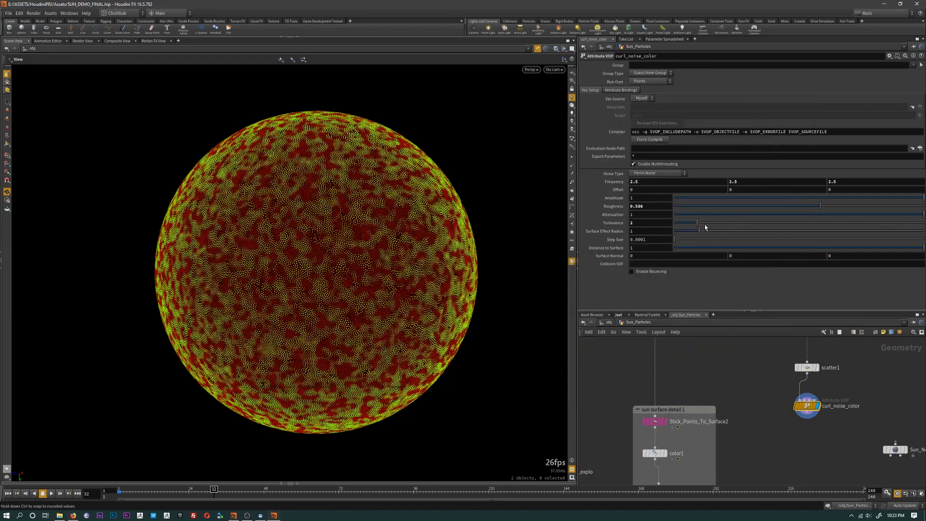
{"action": "left_click_drag", "start_coordinate": [698, 225], "coordinate": [715, 226]}
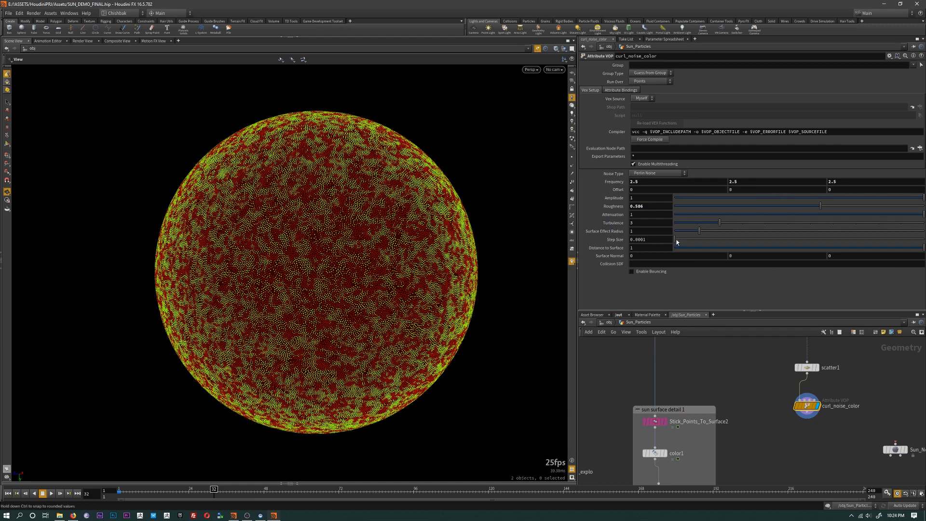
{"action": "left_click_drag", "start_coordinate": [675, 239], "coordinate": [752, 231]}
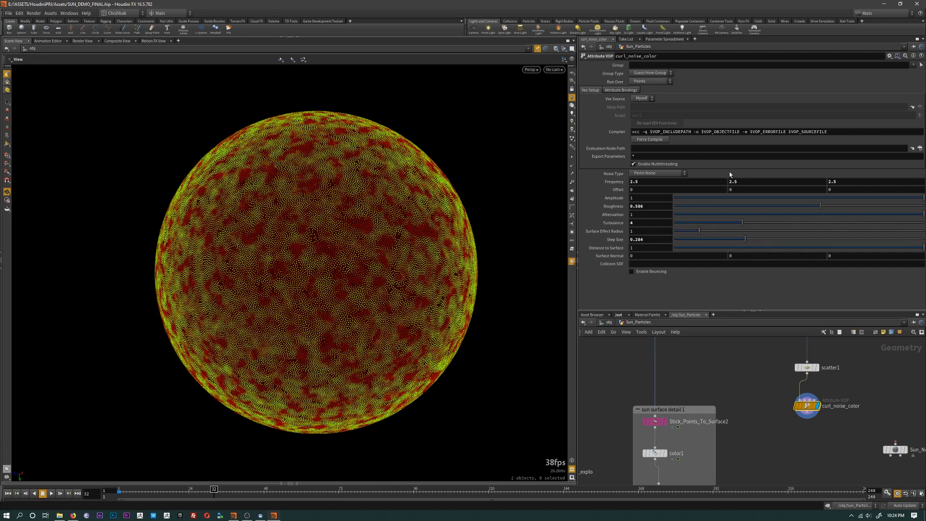
- Return the timeline to frame 1, drive the first curl noise offset component with $T, and preview the animated noise
{"action": "mouse_move", "coordinate": [143, 497]}
{"action": "left_mouse_down"}
{"action": "mouse_move", "coordinate": [227, 496]}
{"action": "mouse_move", "coordinate": [119, 495]}
{"action": "left_mouse_up"}
{"action": "left_click_drag", "start_coordinate": [647, 188], "coordinate": [549, 197]}
{"action": "type", "text": "$T"}
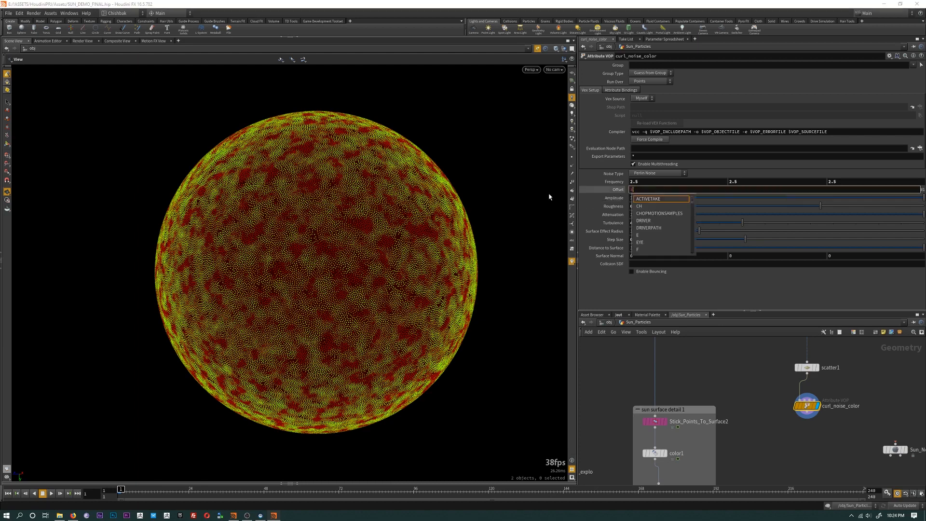
{"action": "key", "text": "Return"}
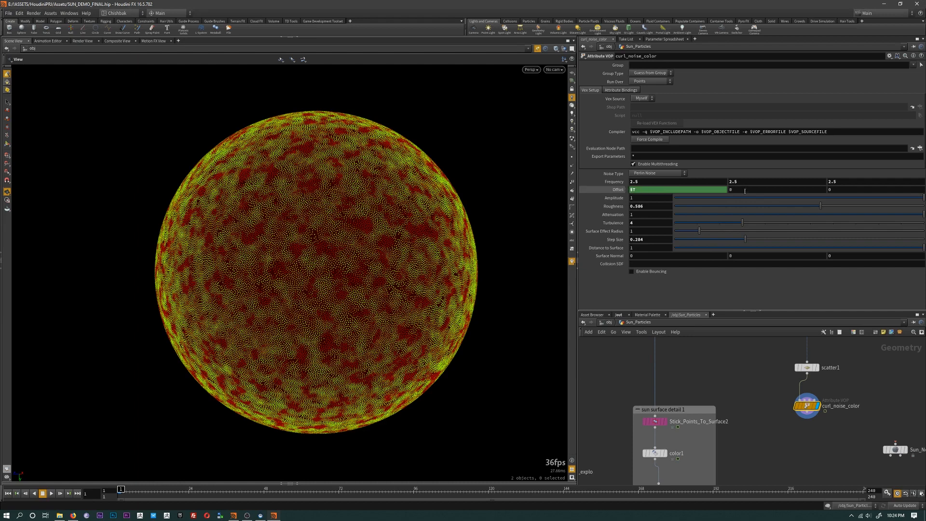
{"action": "key", "text": "Up"}
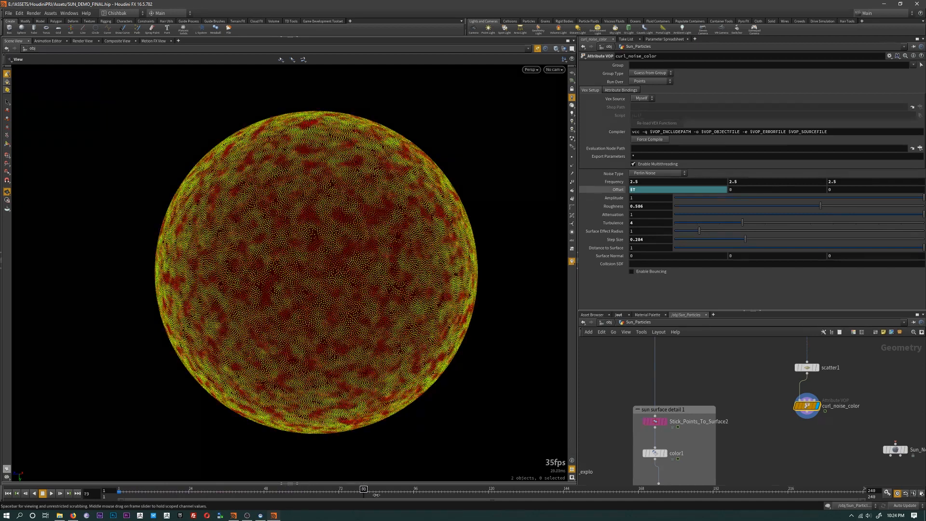
- Drive the second curl noise offset component with $T and return the timeline to frame 1
{"action": "left_click_drag", "start_coordinate": [186, 505], "coordinate": [124, 504]}
{"action": "double_click", "coordinate": [730, 191]}
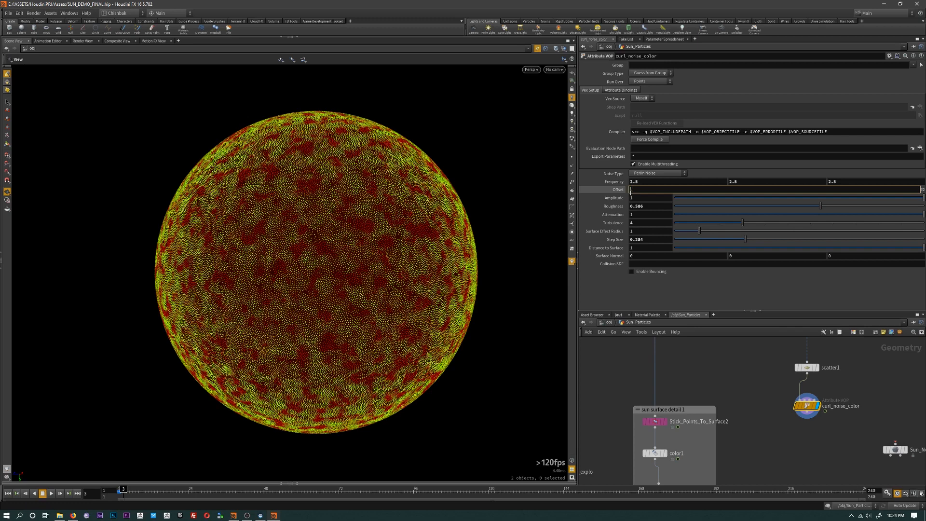
{"action": "type", "text": "$T"}
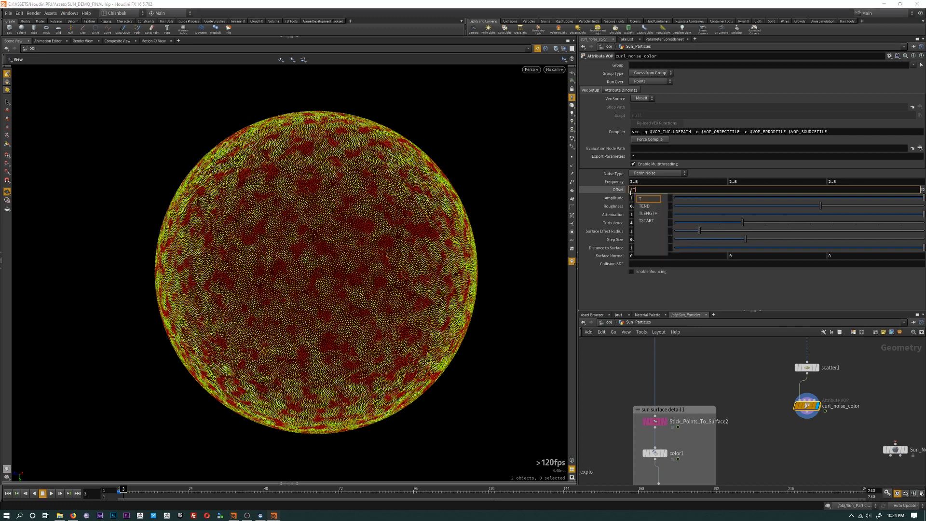
{"action": "key", "text": "Return"}
{"action": "left_click_drag", "start_coordinate": [141, 492], "coordinate": [120, 491]}
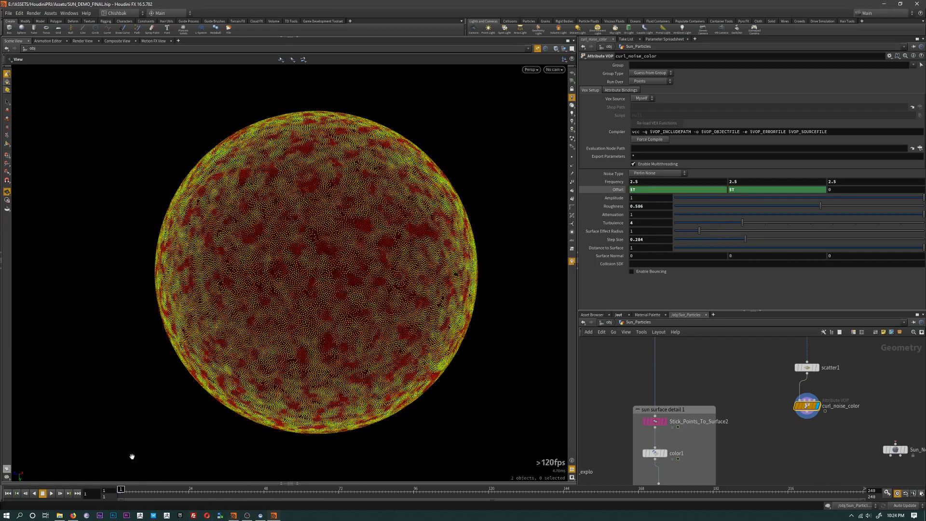
- Set the second curl noise offset expression to $T/5, preview the animated noise, and return to frame 1
{"action": "right_click", "coordinate": [742, 193]}
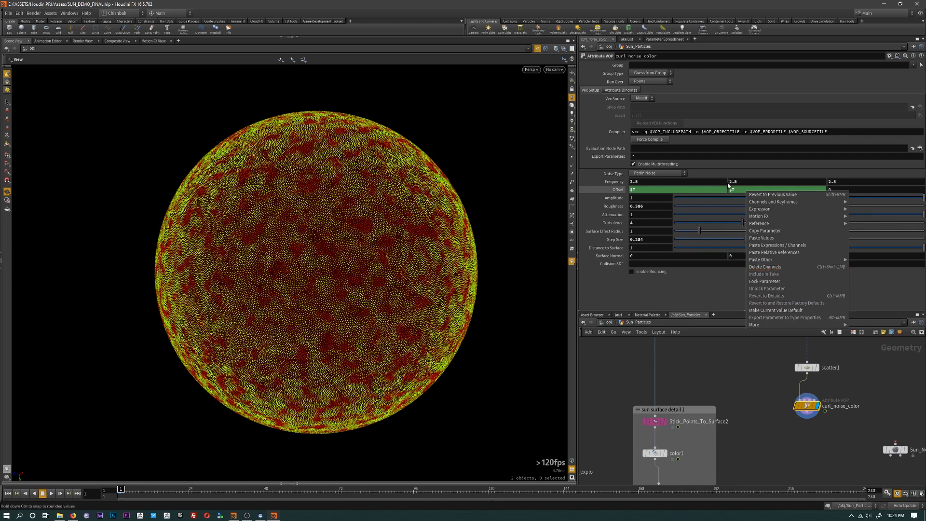
{"action": "left_click", "coordinate": [736, 192]}
{"action": "left_click", "coordinate": [752, 192]}
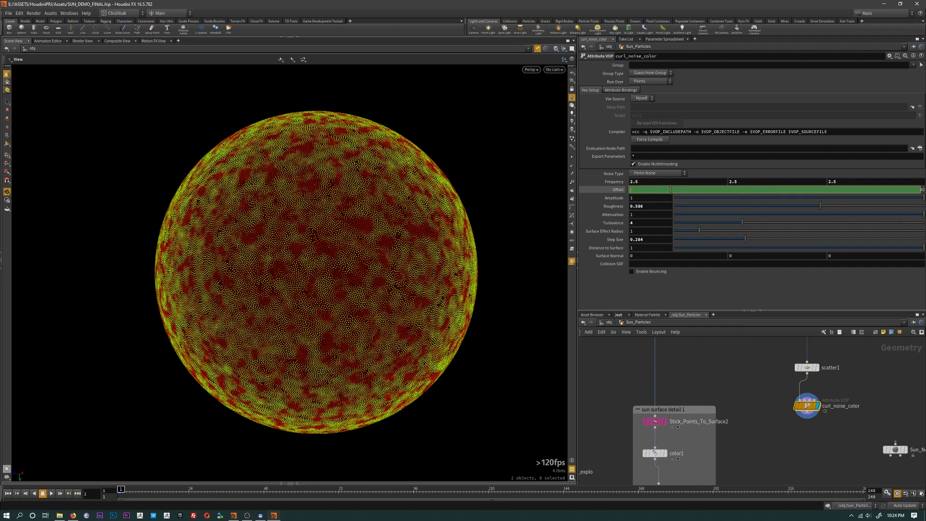
{"action": "type", "text": "$T/5"}
{"action": "key", "text": "Return"}
{"action": "left_click", "coordinate": [162, 488]}
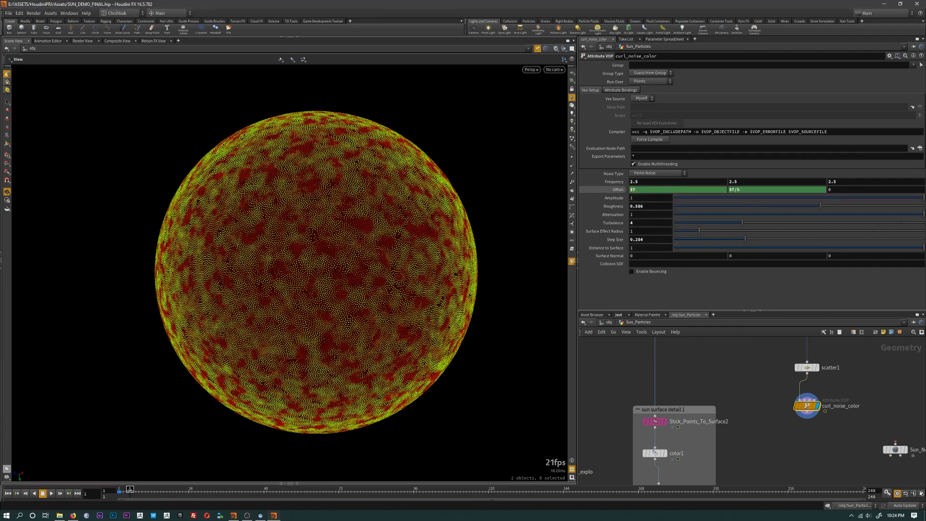
{"action": "left_click_drag", "start_coordinate": [162, 489], "coordinate": [88, 491]}
- Connect curl_noise_color to merge2, display the merge, and preview the combined sun up to frame 148
{"action": "middle_click_drag", "start_coordinate": [806, 441], "coordinate": [811, 381]}
{"action": "scroll", "coordinate": [804, 415], "scroll_direction": "down", "scroll_amount": 3}
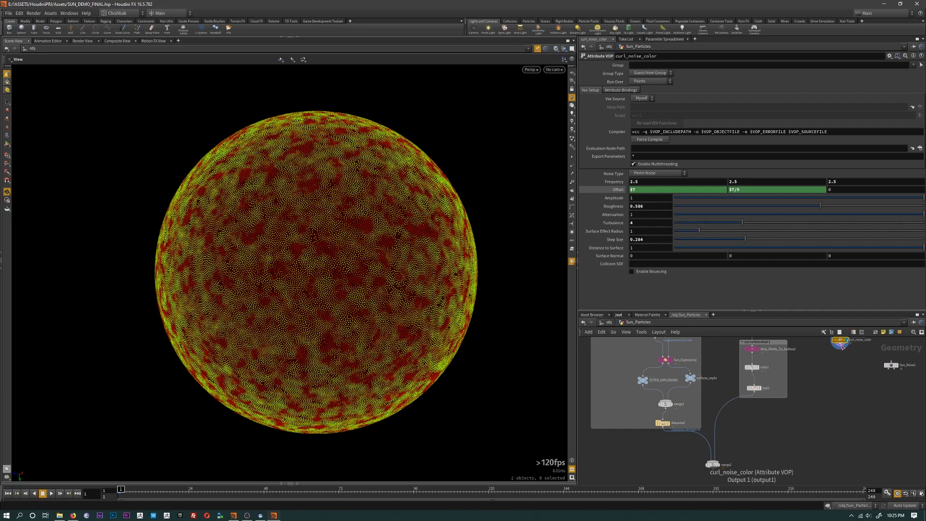
{"action": "left_click_drag", "start_coordinate": [840, 347], "coordinate": [715, 461]}
{"action": "left_click", "coordinate": [721, 457]}
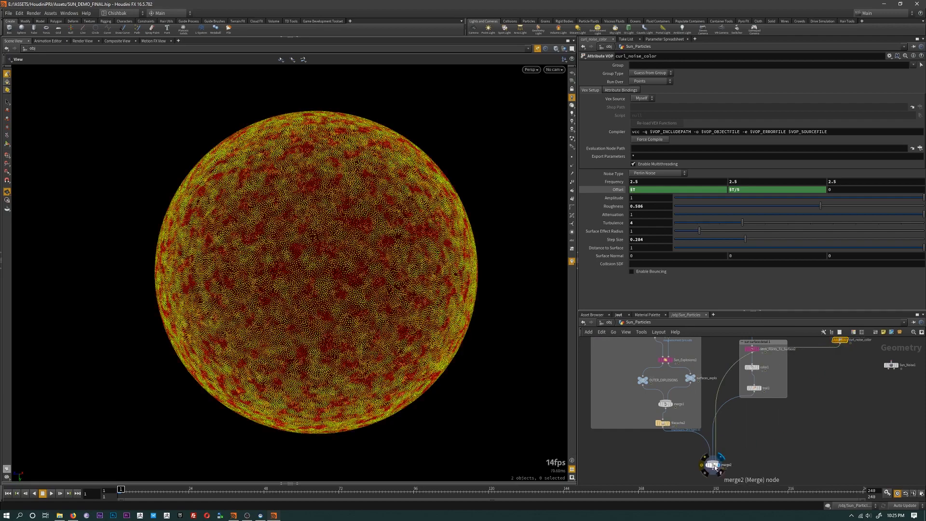
{"action": "left_click", "coordinate": [713, 464]}
{"action": "left_click_drag", "start_coordinate": [120, 490], "coordinate": [575, 492]}
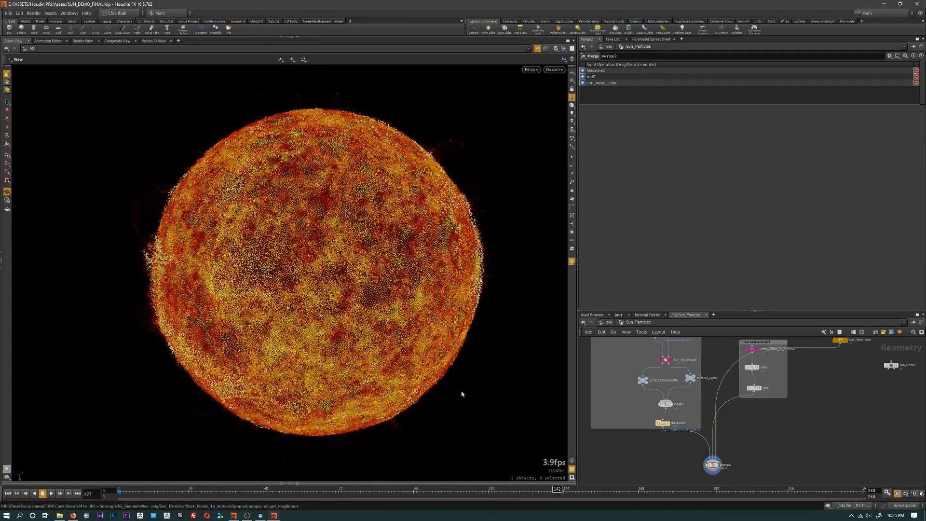
{"action": "right_click_drag", "start_coordinate": [289, 331], "coordinate": [324, 332]}
- Set the Force Total Count of scatter1 to 550000 and preview the merged sun at frame 63
{"action": "middle_click_drag", "start_coordinate": [831, 389], "coordinate": [796, 491]}
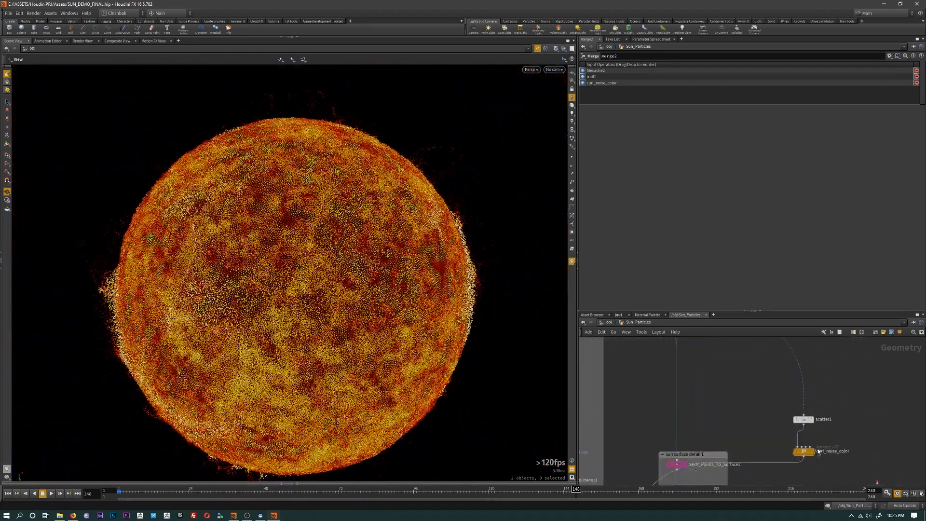
{"action": "left_click", "coordinate": [804, 433]}
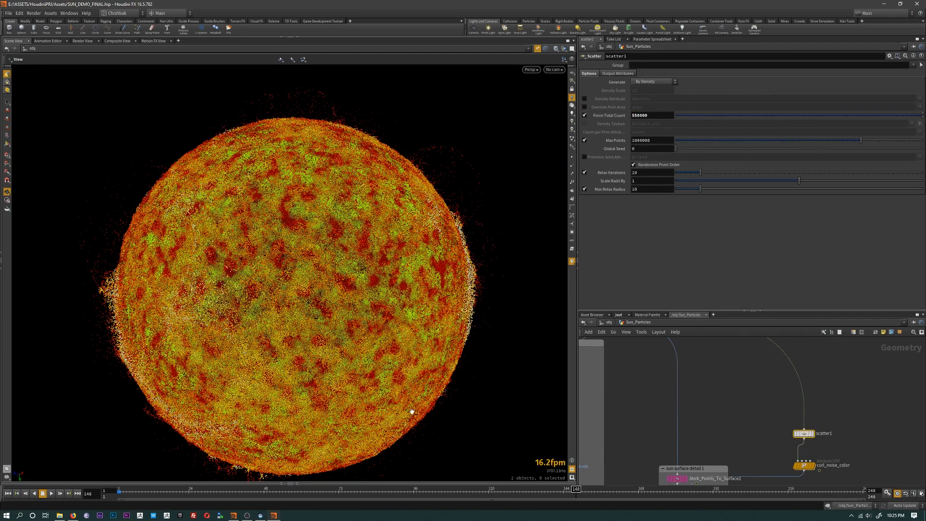
{"action": "left_click_drag", "start_coordinate": [412, 412], "coordinate": [476, 409]}
{"action": "left_click", "coordinate": [718, 437]}
{"action": "middle_click_drag", "start_coordinate": [776, 481], "coordinate": [778, 436]}
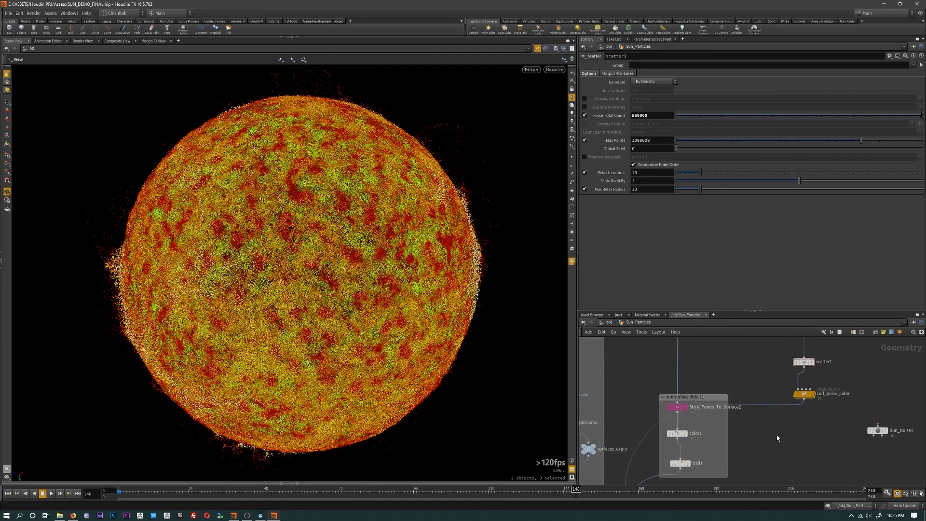
{"action": "scroll", "coordinate": [777, 434], "scroll_direction": "up", "scroll_amount": 1}
{"action": "left_click", "coordinate": [809, 386]}
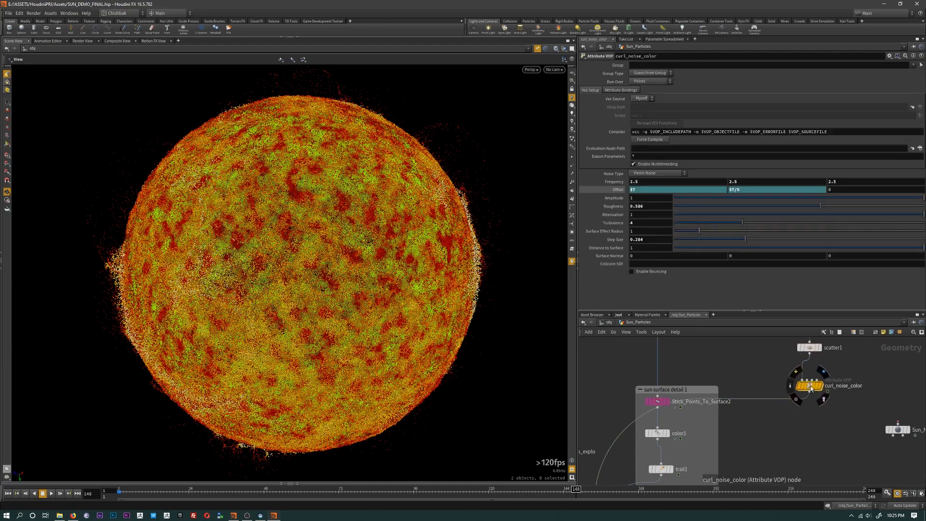
{"action": "left_click_drag", "start_coordinate": [228, 492], "coordinate": [311, 492]}
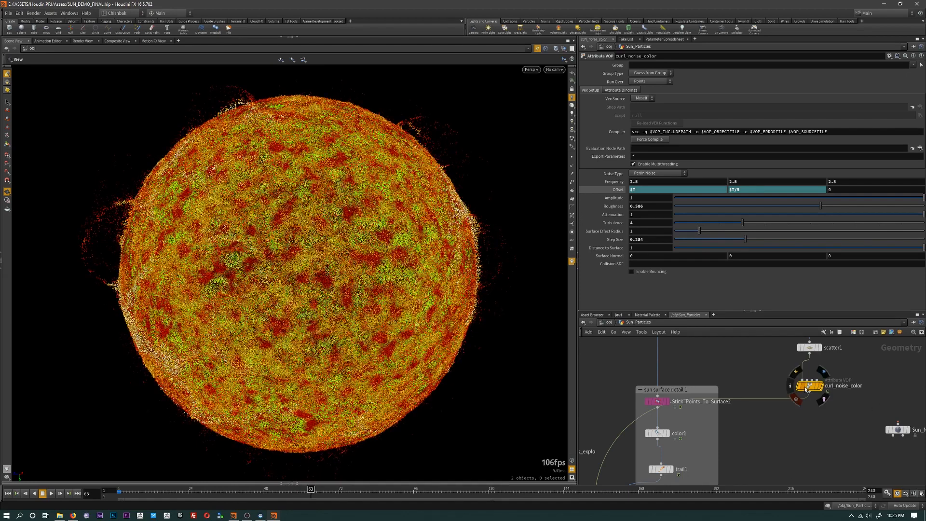
- Set the Multiply Constant multiplier inside curl_noise_color to about 0.099 and preview the merged sun at frame 124
{"action": "double_click", "coordinate": [804, 386]}
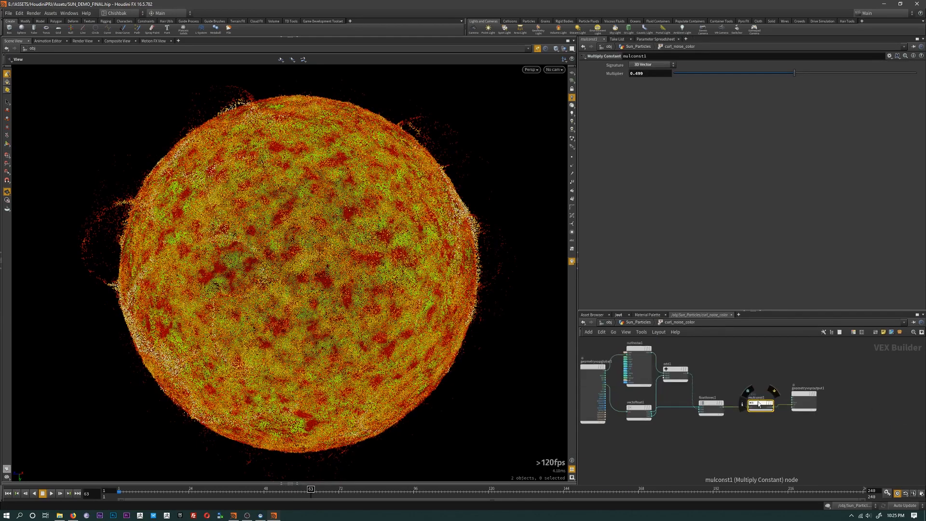
{"action": "left_click_drag", "start_coordinate": [781, 78], "coordinate": [719, 79]}
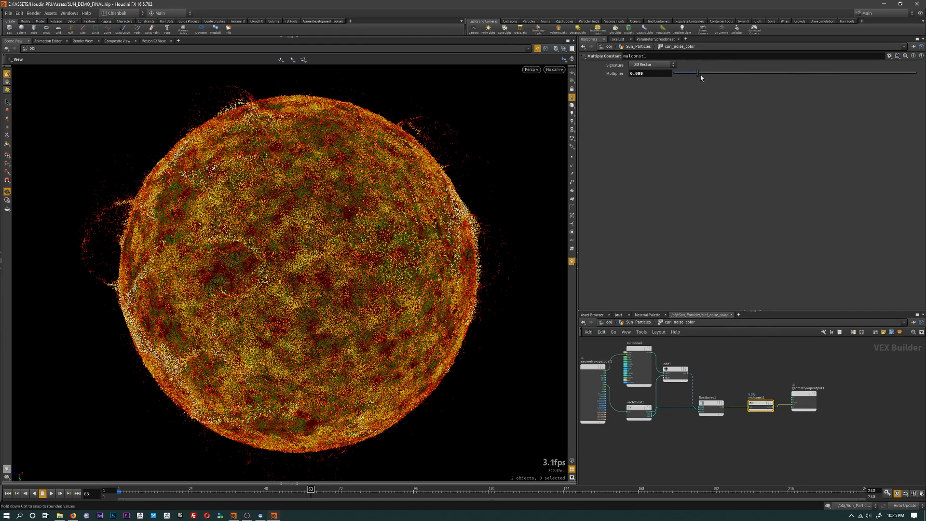
{"action": "left_click_drag", "start_coordinate": [700, 77], "coordinate": [697, 78]}
{"action": "left_click", "coordinate": [636, 323]}
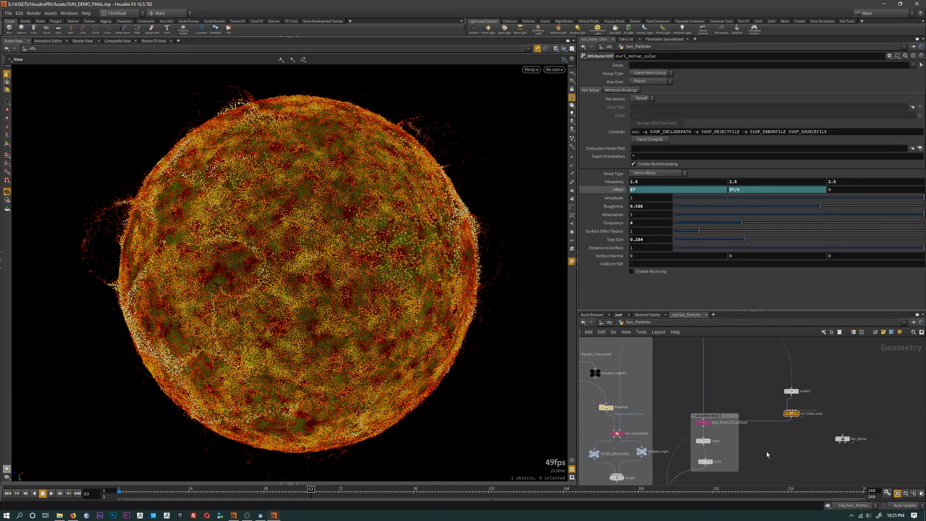
{"action": "right_click_drag", "start_coordinate": [363, 380], "coordinate": [264, 408]}
{"action": "left_click_drag", "start_coordinate": [138, 493], "coordinate": [500, 489]}
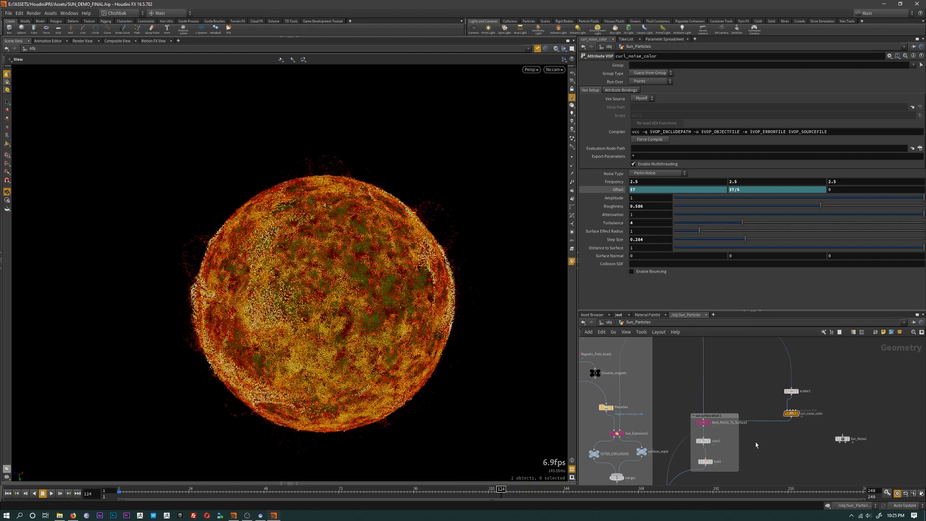
- Move curl_noise_color further down the network and disconnect it from merge2
{"action": "middle_click_drag", "start_coordinate": [755, 441], "coordinate": [796, 404]}
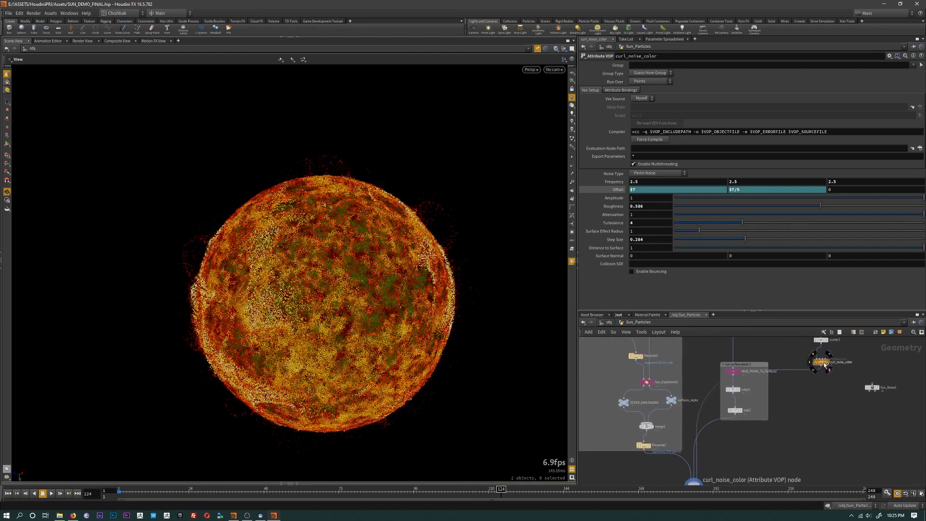
{"action": "mouse_move", "coordinate": [823, 363]}
{"action": "left_mouse_down"}
{"action": "mouse_move", "coordinate": [835, 419]}
{"action": "mouse_move", "coordinate": [789, 496]}
{"action": "mouse_move", "coordinate": [772, 491]}
{"action": "left_mouse_up"}
{"action": "key", "text": "y"}
- Display trail1 and curl_noise_color separately, scrubbing the timeline to compare the two surface layers
{"action": "middle_click_drag", "start_coordinate": [709, 477], "coordinate": [710, 453]}
{"action": "left_click", "coordinate": [698, 465]}
{"action": "left_click_drag", "start_coordinate": [360, 490], "coordinate": [652, 507]}
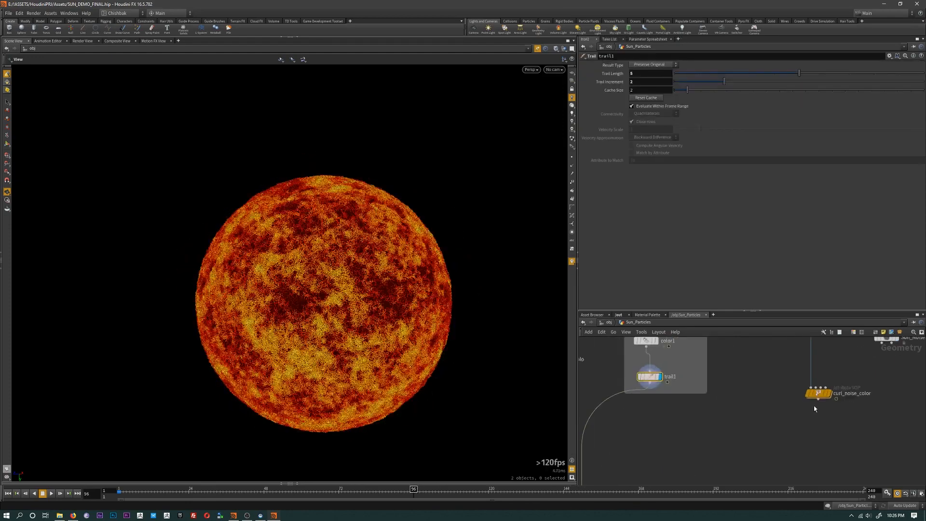
{"action": "left_click", "coordinate": [829, 393]}
{"action": "left_click", "coordinate": [816, 394]}
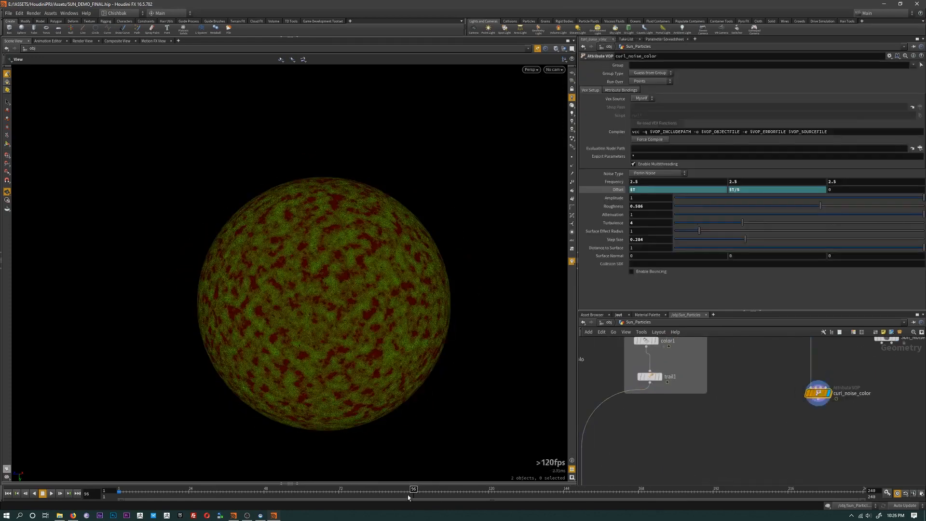
{"action": "left_click_drag", "start_coordinate": [409, 496], "coordinate": [311, 495]}
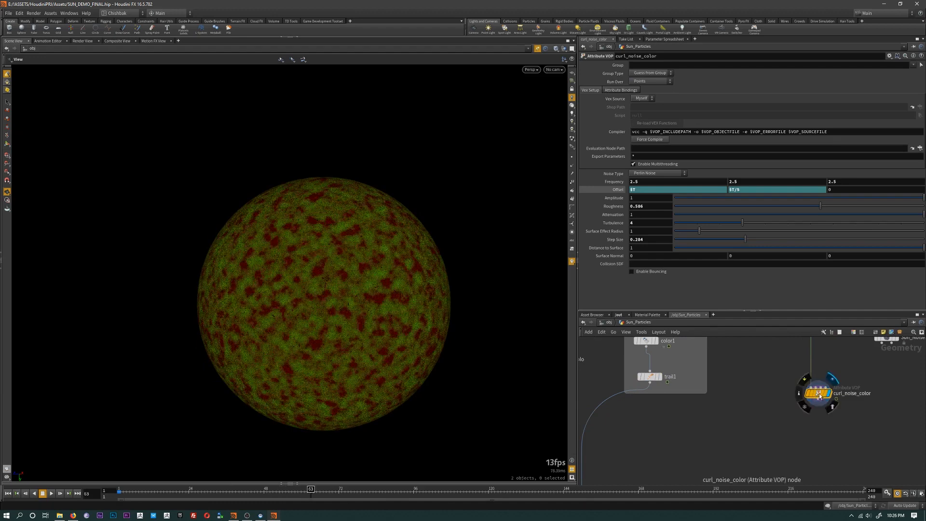
- Set the Multiply Constant multiplier inside curl_noise_color to about 0.458 and return to the Sun_Particles network
{"action": "double_click", "coordinate": [819, 392]}
{"action": "left_click_drag", "start_coordinate": [691, 72], "coordinate": [914, 73]}
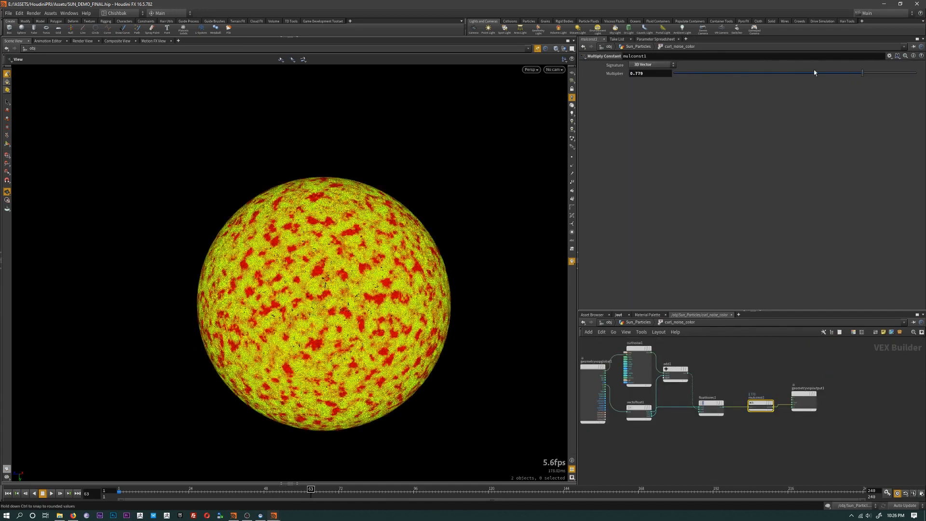
{"action": "left_click_drag", "start_coordinate": [814, 73], "coordinate": [753, 73]}
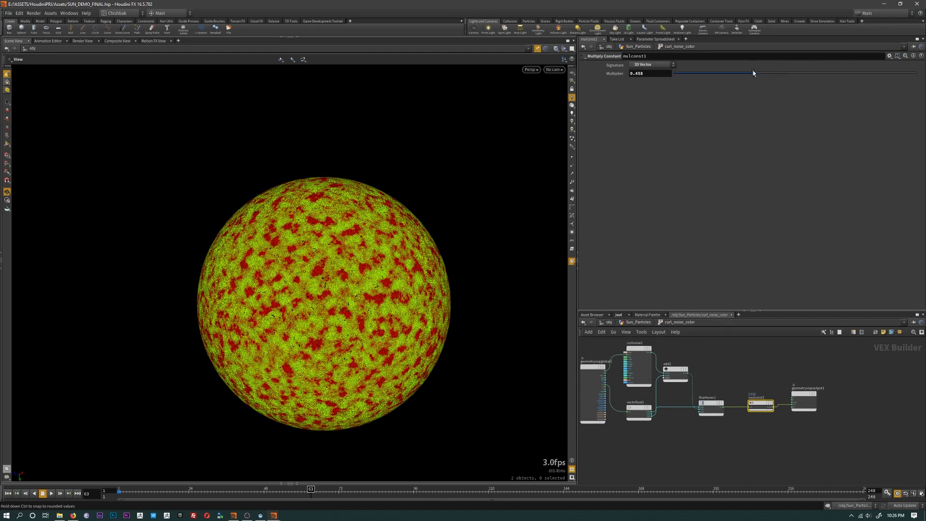
{"action": "left_click", "coordinate": [635, 322]}
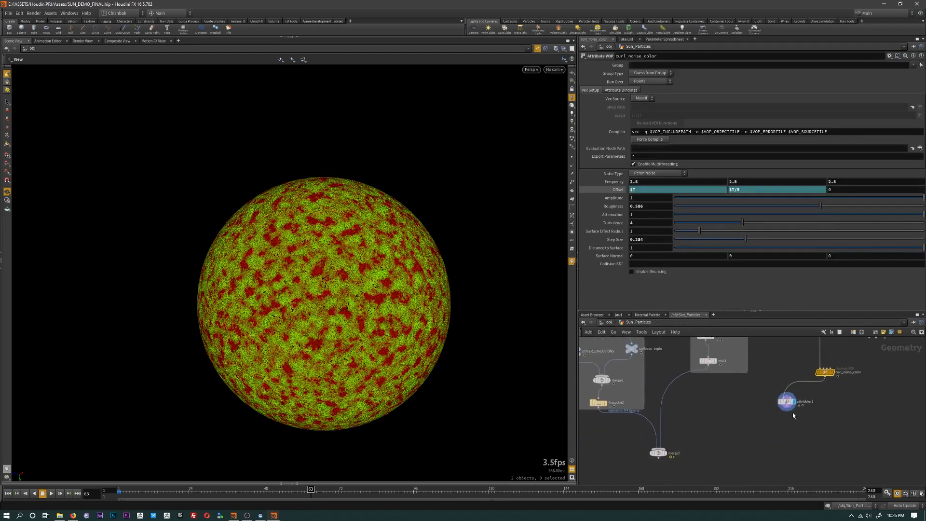
- Feed curl_noise_color through an Attribute Blur node into merge2 and preview the merged sun at frame 53
{"action": "left_click_drag", "start_coordinate": [787, 410], "coordinate": [667, 458]}
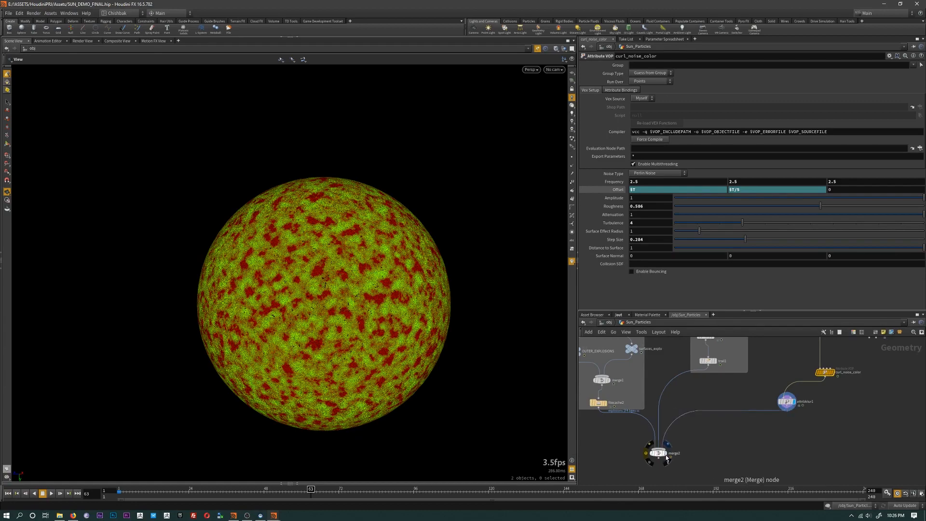
{"action": "left_click", "coordinate": [666, 458]}
{"action": "left_click", "coordinate": [658, 453]}
{"action": "middle_click_drag", "start_coordinate": [726, 439], "coordinate": [745, 450]}
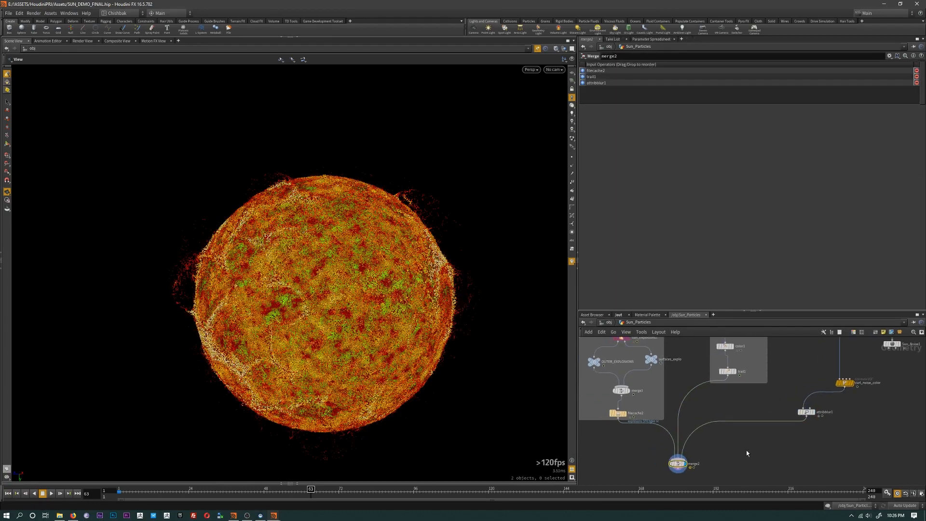
{"action": "right_click_drag", "start_coordinate": [369, 370], "coordinate": [393, 376]}
{"action": "left_click_drag", "start_coordinate": [393, 376], "coordinate": [423, 392]}
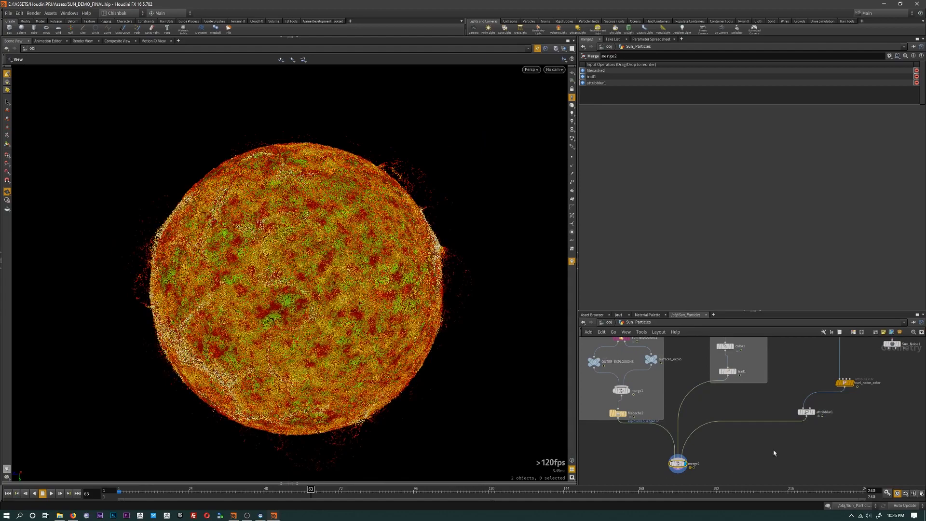
{"action": "middle_click_drag", "start_coordinate": [774, 450], "coordinate": [765, 441]}
{"action": "left_click_drag", "start_coordinate": [300, 491], "coordinate": [279, 490]}
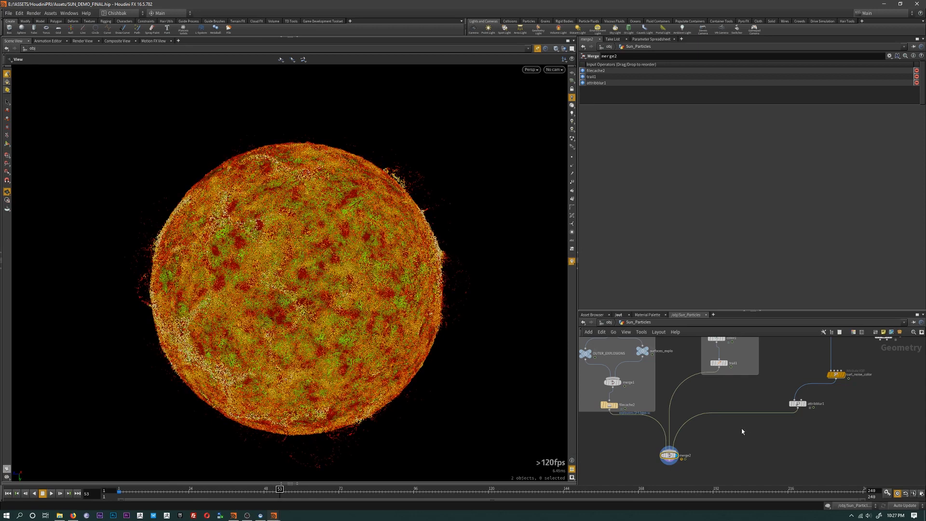
- Disconnect the Attribute Blur node from merge2
{"action": "middle_click_drag", "start_coordinate": [741, 429], "coordinate": [709, 436]}
{"action": "key", "text": "y"}
{"action": "left_click_drag", "start_coordinate": [719, 384], "coordinate": [731, 451]}
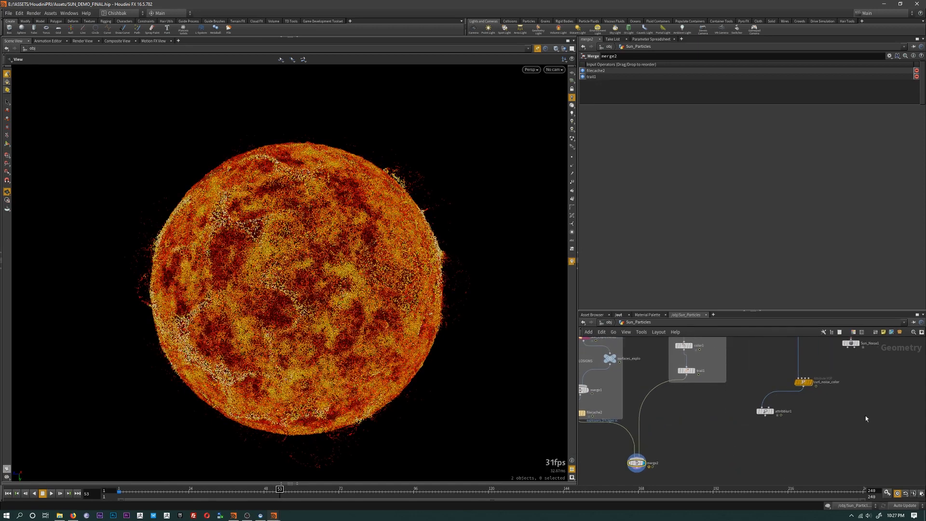
- Move the Sun_Noise1 node up the network so it sits beside sphere1
{"action": "middle_click_drag", "start_coordinate": [870, 409], "coordinate": [808, 432]}
{"action": "scroll", "coordinate": [808, 432], "scroll_direction": "down", "scroll_amount": 3}
{"action": "scroll", "coordinate": [808, 426], "scroll_direction": "up", "scroll_amount": 1}
{"action": "left_click_drag", "start_coordinate": [795, 398], "coordinate": [763, 380]}
{"action": "scroll", "coordinate": [808, 424], "scroll_direction": "up", "scroll_amount": 3}
{"action": "scroll", "coordinate": [802, 409], "scroll_direction": "down", "scroll_amount": 5}
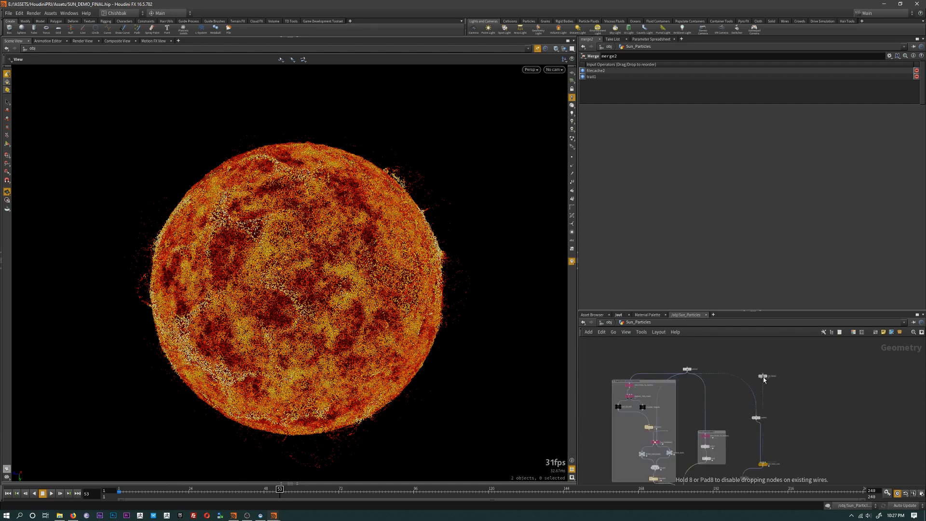
{"action": "scroll", "coordinate": [779, 411], "scroll_direction": "up", "scroll_amount": 3}
{"action": "middle_click_drag", "start_coordinate": [779, 411], "coordinate": [860, 485]}
- Connect sphere1 to the Sun_Noise1 input, display Sun_Noise1, and preview its noise lines at frame 17
{"action": "scroll", "coordinate": [788, 437], "scroll_direction": "up", "scroll_amount": 2}
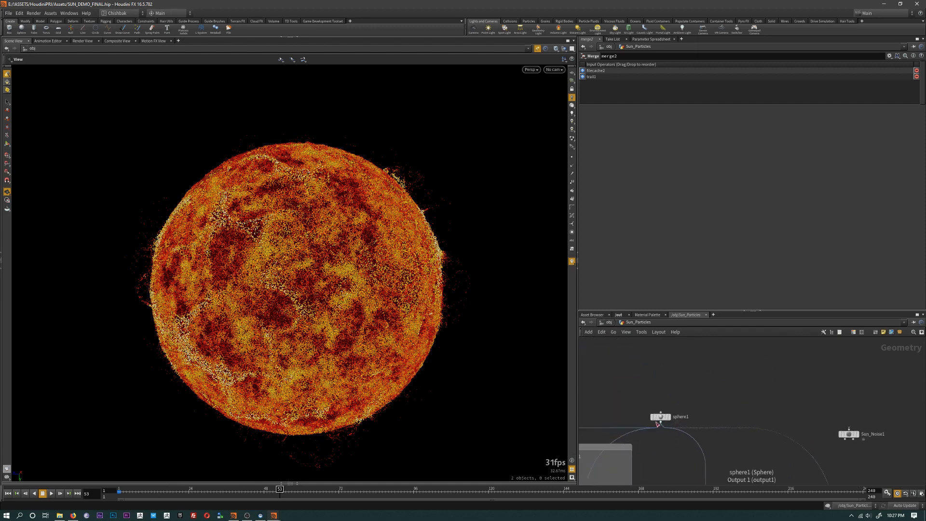
{"action": "left_click", "coordinate": [660, 417]}
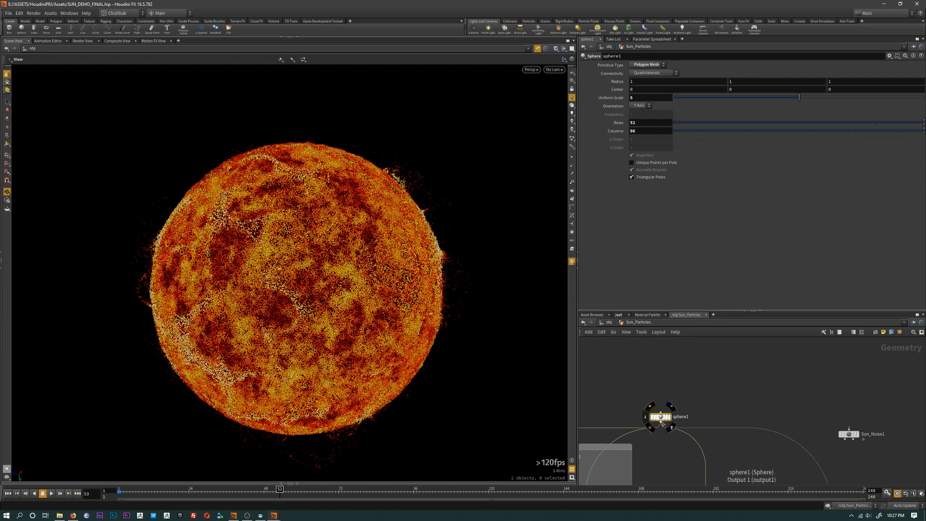
{"action": "left_click", "coordinate": [660, 423]}
{"action": "left_click", "coordinate": [850, 432]}
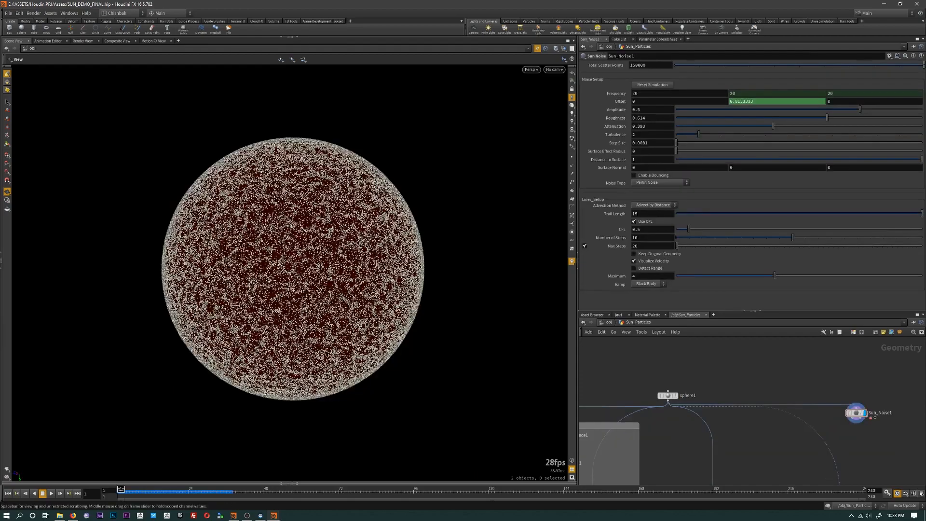
{"action": "mouse_move", "coordinate": [121, 491]}
{"action": "left_mouse_down"}
{"action": "mouse_move", "coordinate": [218, 492]}
{"action": "mouse_move", "coordinate": [133, 491]}
{"action": "mouse_move", "coordinate": [209, 491]}
{"action": "mouse_move", "coordinate": [167, 492]}
{"action": "left_mouse_up"}
{"action": "scroll", "coordinate": [867, 426], "scroll_direction": "up", "scroll_amount": 3}
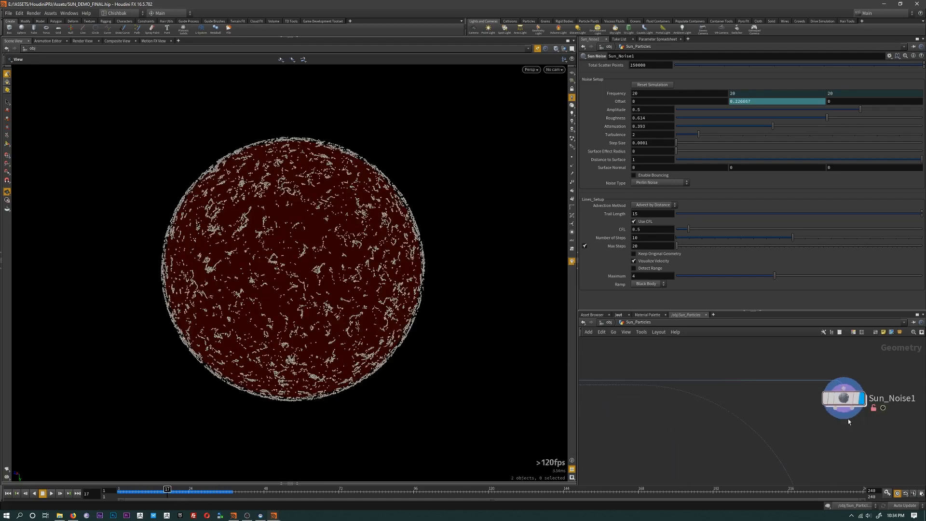
- Add a Null node to the first output of Sun_Noise1 and name it points
{"action": "left_click_drag", "start_coordinate": [834, 408], "coordinate": [816, 450]}
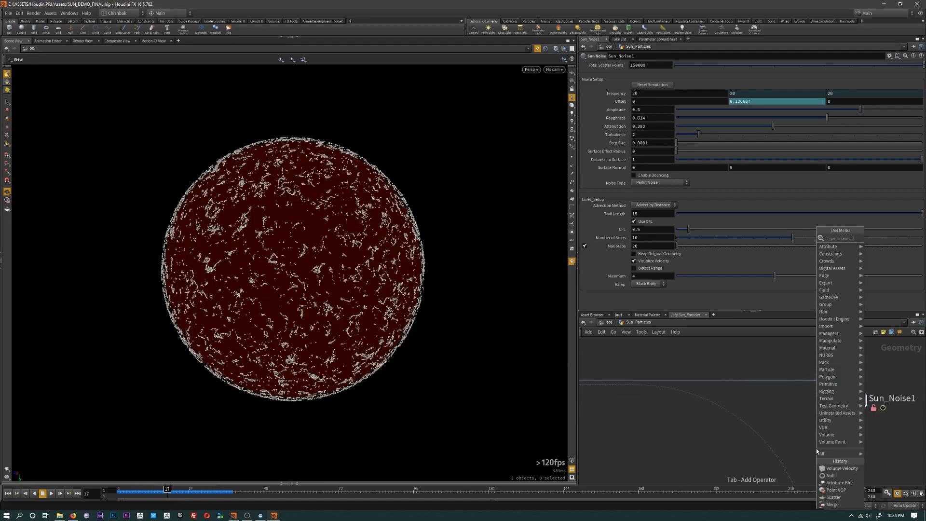
{"action": "type", "text": "null"}
{"action": "key", "text": "Return"}
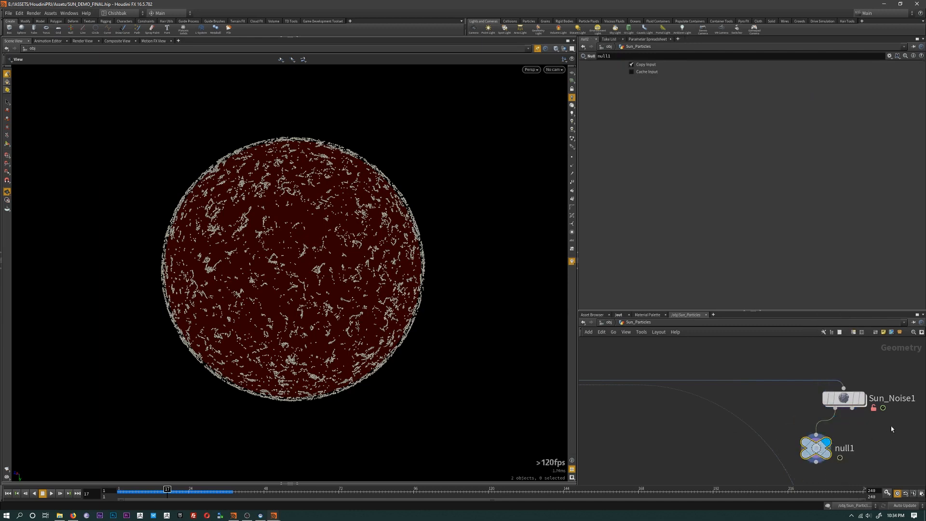
{"action": "double_click", "coordinate": [838, 448]}
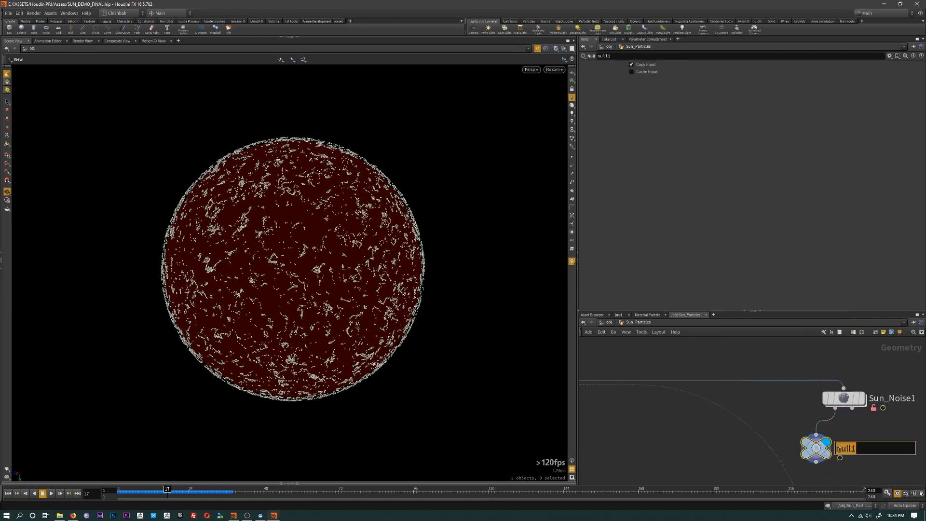
{"action": "type", "text": "points"}
{"action": "key", "text": "Return"}
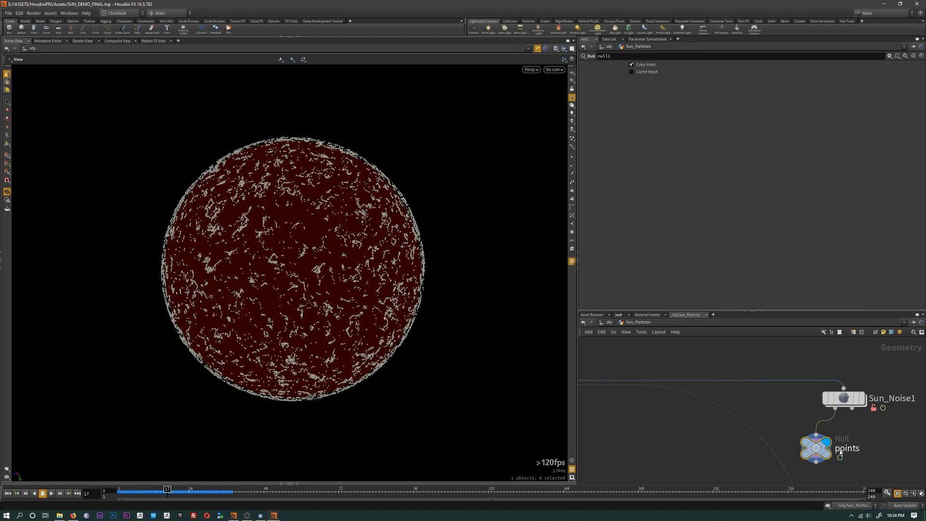
- Duplicate the points null, connect the copy to the second output of Sun_Noise1, and space the two nulls apart
{"action": "middle_click_drag", "start_coordinate": [904, 432], "coordinate": [833, 412]}
{"action": "mouse_move", "coordinate": [752, 431]}
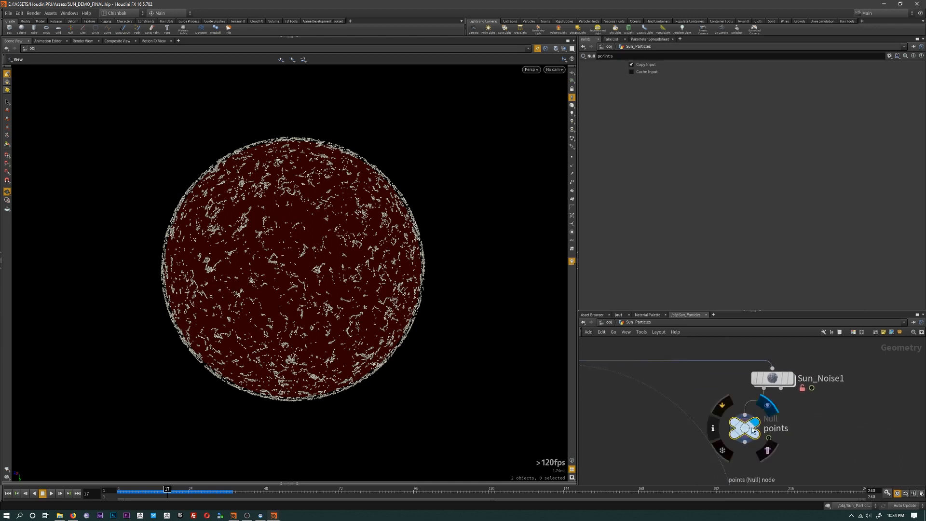
{"action": "key", "text": "ctrl+c"}
{"action": "key", "text": "ctrl+v"}
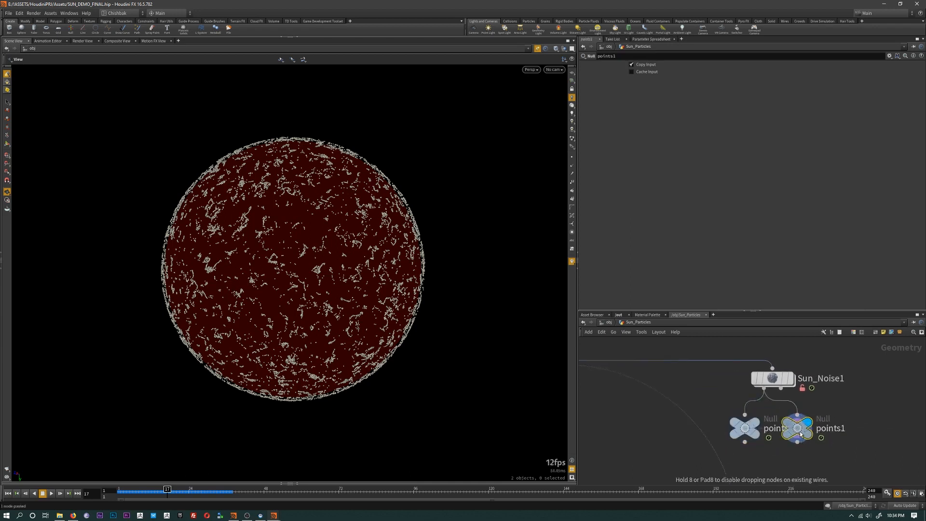
{"action": "left_click_drag", "start_coordinate": [780, 389], "coordinate": [799, 419]}
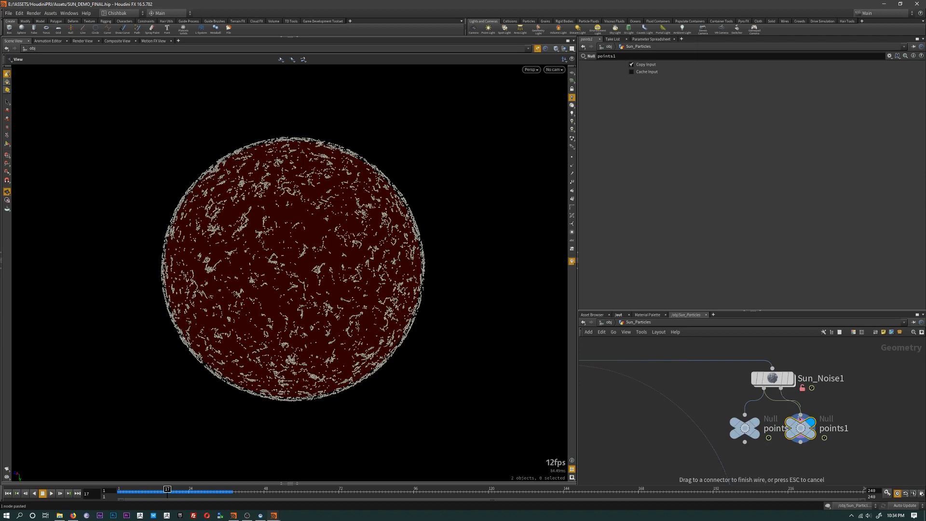
{"action": "double_click", "coordinate": [833, 428]}
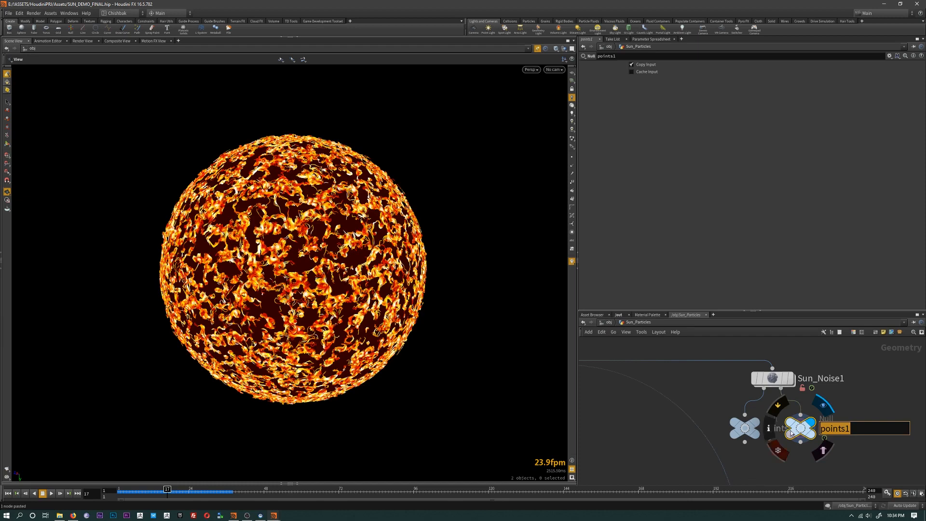
{"action": "left_click_drag", "start_coordinate": [799, 428], "coordinate": [823, 429]}
{"action": "left_click_drag", "start_coordinate": [746, 425], "coordinate": [735, 426]}
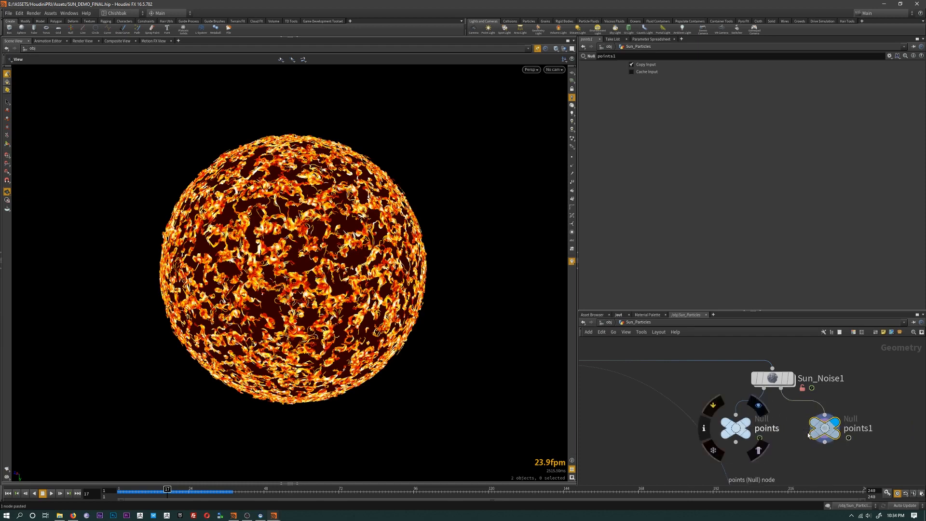
- Open the internal network of Sun_Noise1 and examine how the solver and volume trail lead to its two outputs
{"action": "left_click", "coordinate": [781, 378]}
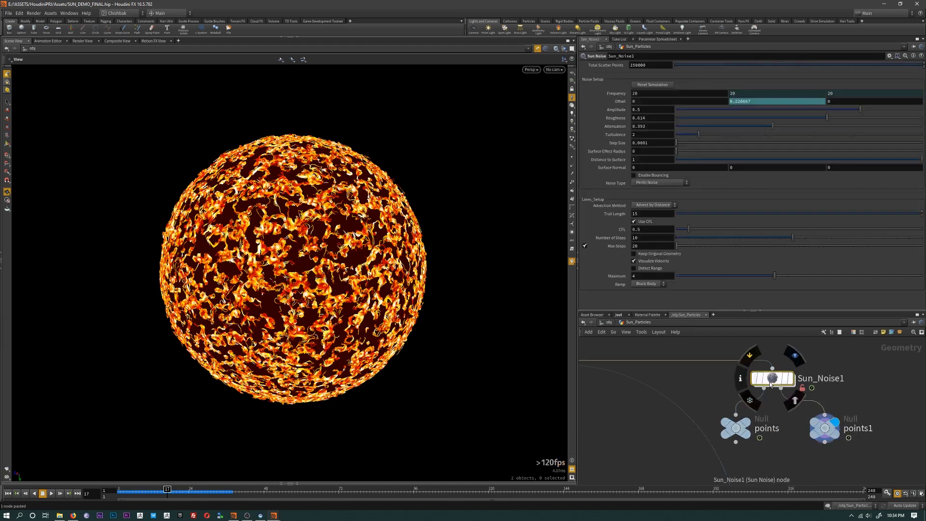
{"action": "double_click", "coordinate": [770, 381]}
{"action": "middle_click_drag", "start_coordinate": [766, 475], "coordinate": [770, 514]}
{"action": "scroll", "coordinate": [749, 455], "scroll_direction": "up", "scroll_amount": 1}
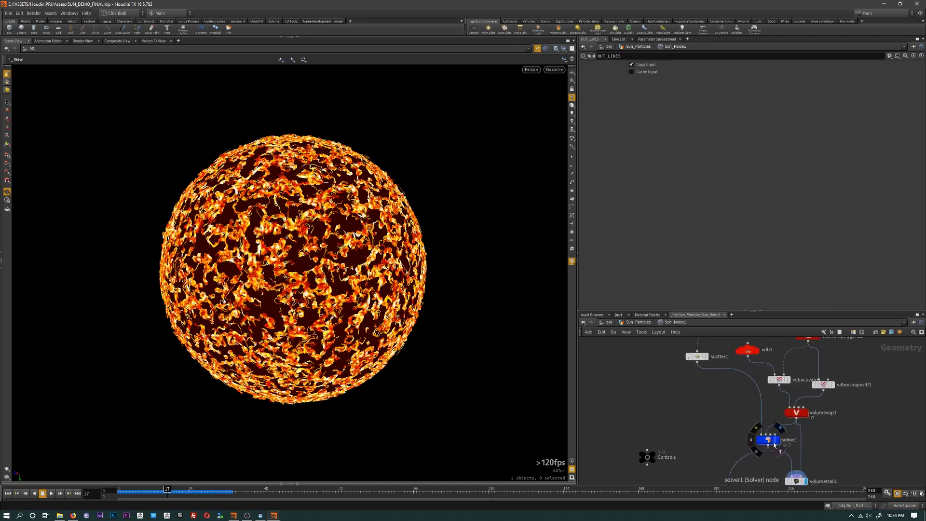
{"action": "scroll", "coordinate": [773, 457], "scroll_direction": "down", "scroll_amount": 1}
{"action": "middle_click_drag", "start_coordinate": [744, 453], "coordinate": [733, 386]}
{"action": "middle_click_drag", "start_coordinate": [761, 433], "coordinate": [748, 419]}
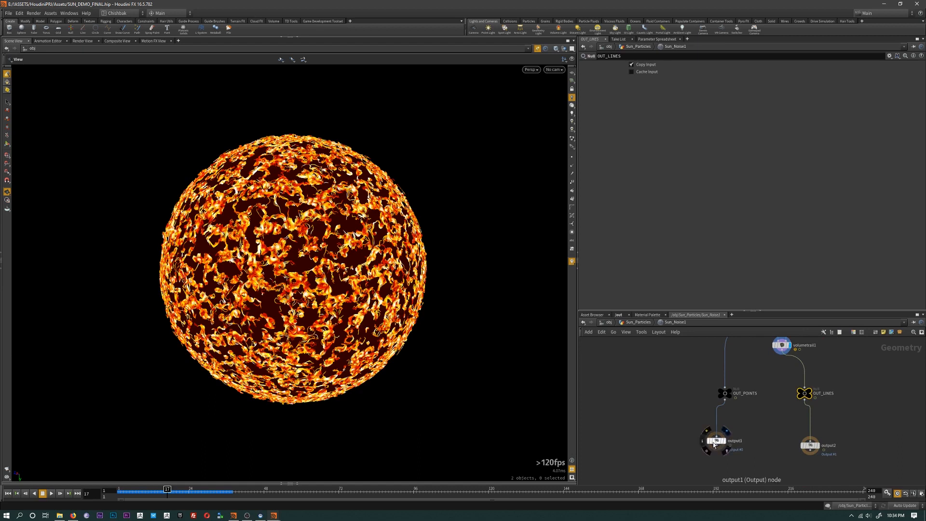
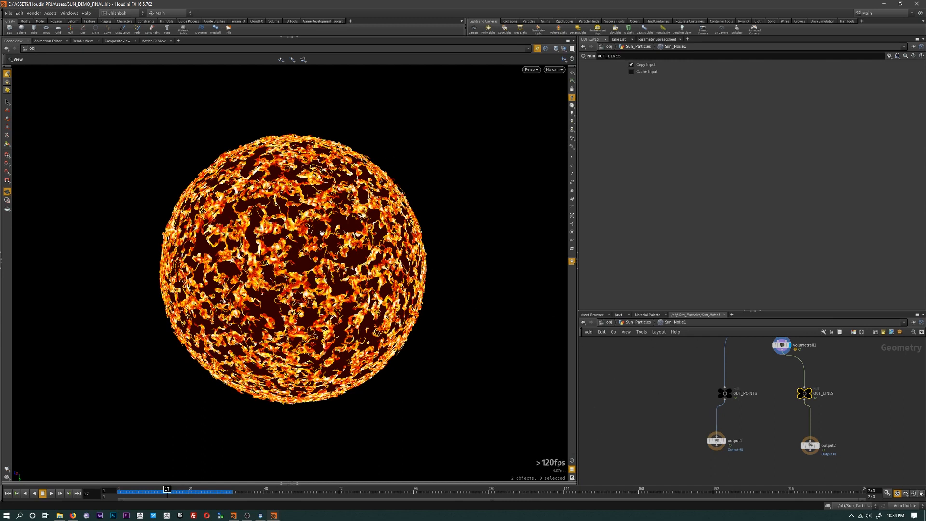
- Move volumetrail1 sideways so it lines up above OUT_LINES
{"action": "mouse_move", "coordinate": [762, 382]}
{"action": "middle_mouse_down"}
{"action": "mouse_move", "coordinate": [767, 404]}
{"action": "mouse_move", "coordinate": [767, 386]}
{"action": "middle_mouse_up"}
{"action": "left_click_drag", "start_coordinate": [787, 349], "coordinate": [811, 350]}
{"action": "middle_click_drag", "start_coordinate": [818, 381], "coordinate": [811, 413]}
{"action": "scroll", "coordinate": [770, 381], "scroll_direction": "up", "scroll_amount": 3}
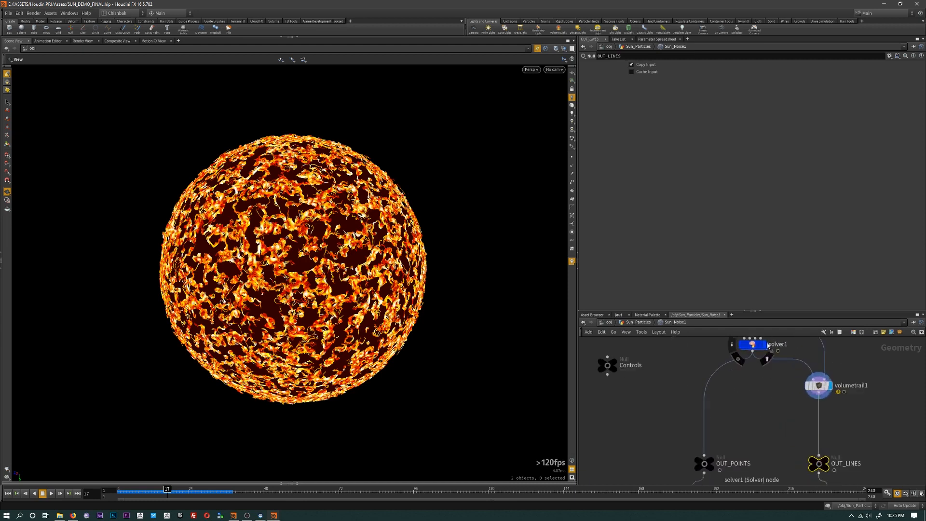
- Display solver1, unpin the viewport so it follows the Sun_Noise1 network, and preview the points at frame 8
{"action": "left_click", "coordinate": [752, 344]}
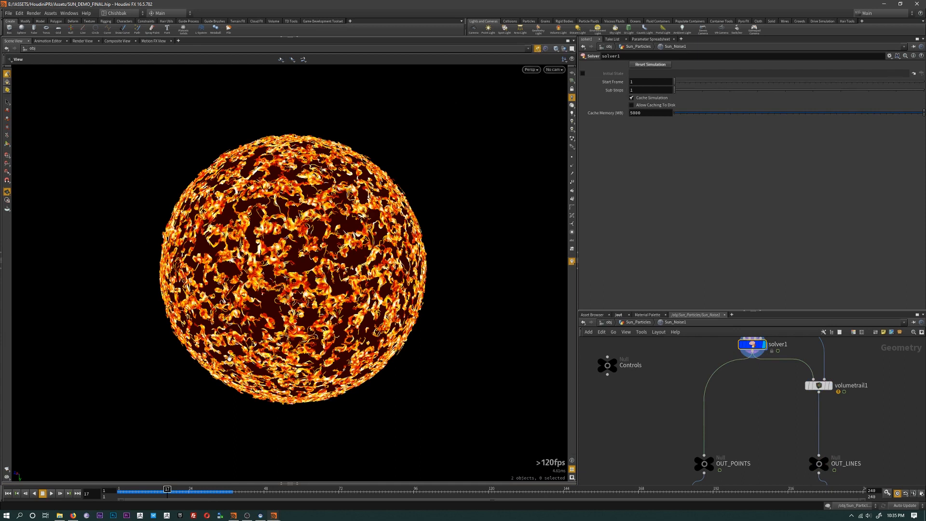
{"action": "left_click", "coordinate": [537, 49]}
{"action": "middle_click_drag", "start_coordinate": [761, 384], "coordinate": [763, 404]}
{"action": "left_click_drag", "start_coordinate": [168, 490], "coordinate": [139, 510]}
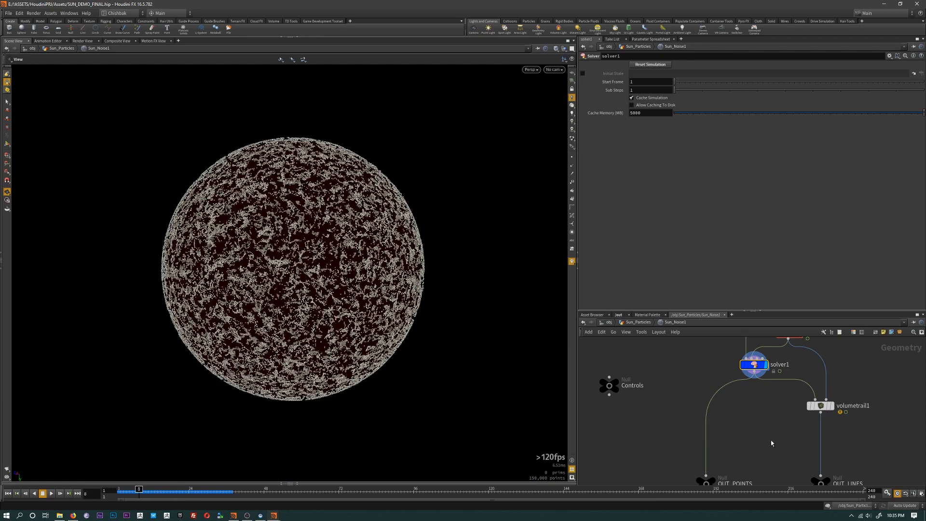
- Inspect the noise setup inside volumevop1 and return to the Sun_Noise1 network
{"action": "middle_click_drag", "start_coordinate": [771, 441], "coordinate": [760, 489]}
{"action": "scroll", "coordinate": [777, 384], "scroll_direction": "up", "scroll_amount": 1}
{"action": "double_click", "coordinate": [780, 385]}
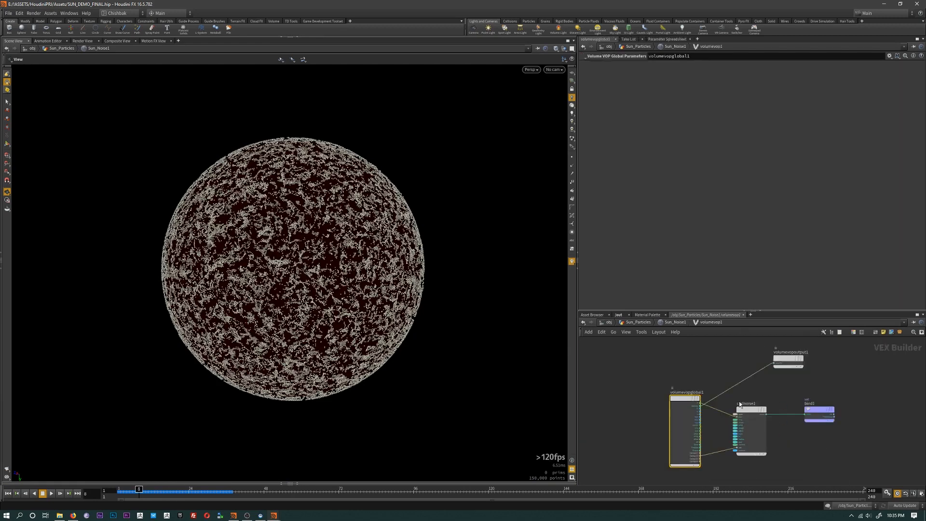
{"action": "left_click", "coordinate": [675, 323]}
{"action": "scroll", "coordinate": [752, 425], "scroll_direction": "up", "scroll_amount": 4}
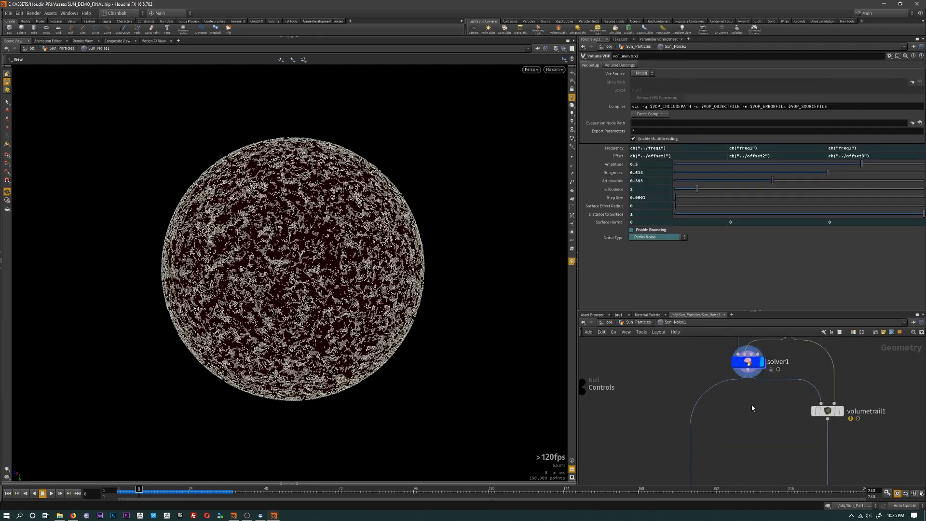
{"action": "middle_click_drag", "start_coordinate": [756, 400], "coordinate": [757, 423]}
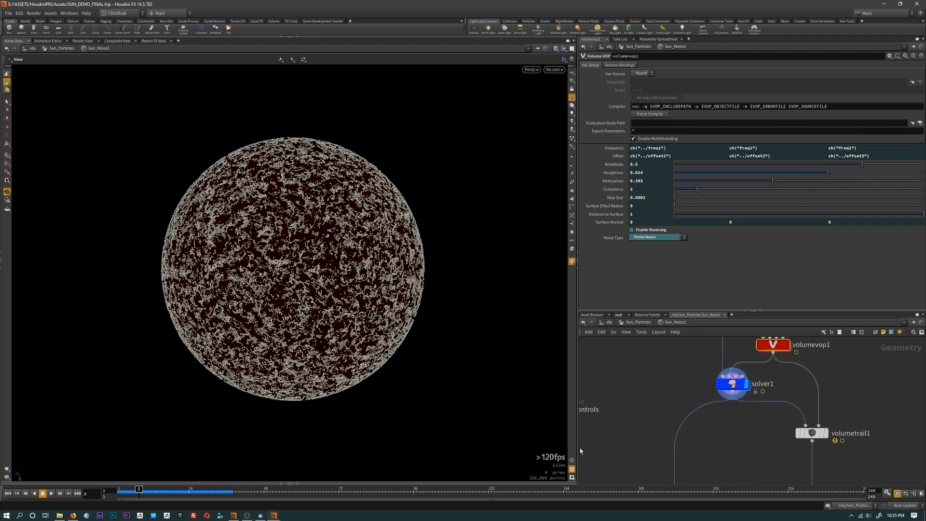
- Display OUT_POINTS and then volumetrail1 to compare the points with the trail lines, and follow the branches to output1 and output2
{"action": "middle_click_drag", "start_coordinate": [686, 473], "coordinate": [684, 445]}
{"action": "left_click", "coordinate": [673, 462]}
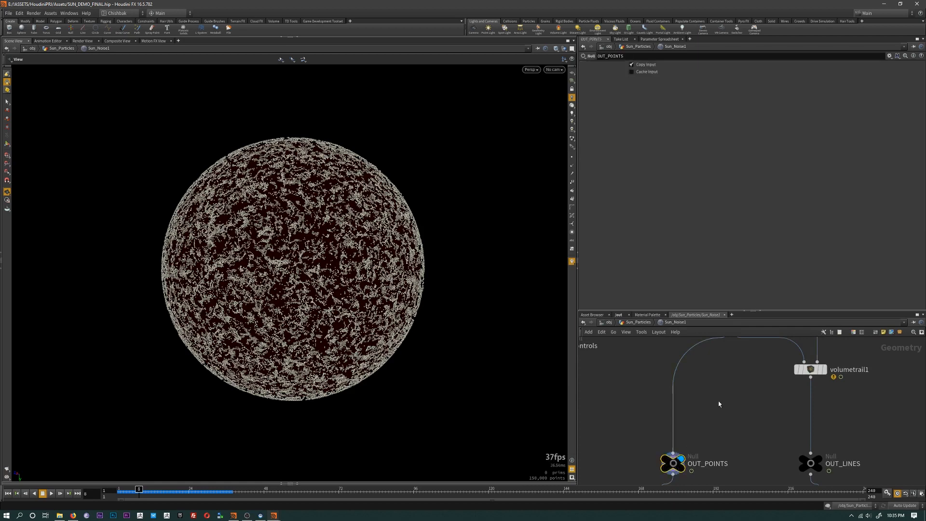
{"action": "middle_click_drag", "start_coordinate": [732, 339], "coordinate": [722, 391]}
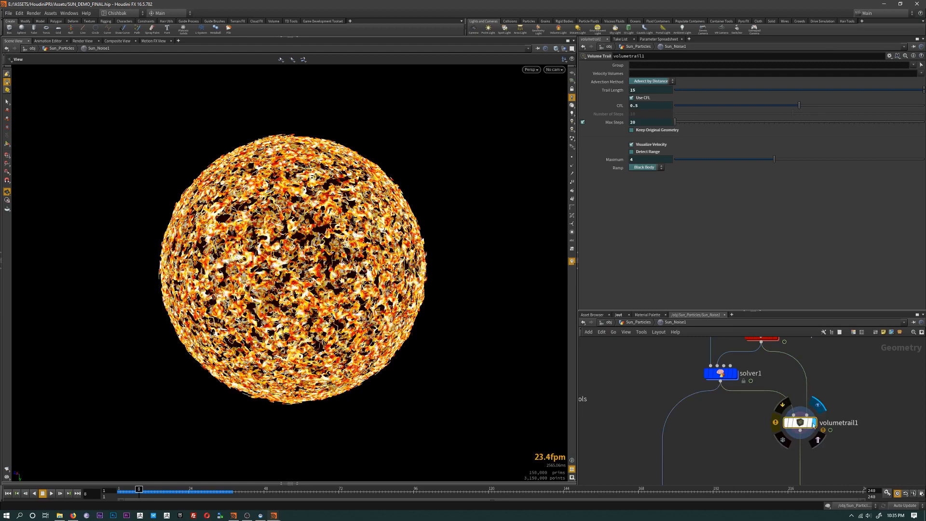
{"action": "middle_click_drag", "start_coordinate": [712, 437], "coordinate": [708, 391]}
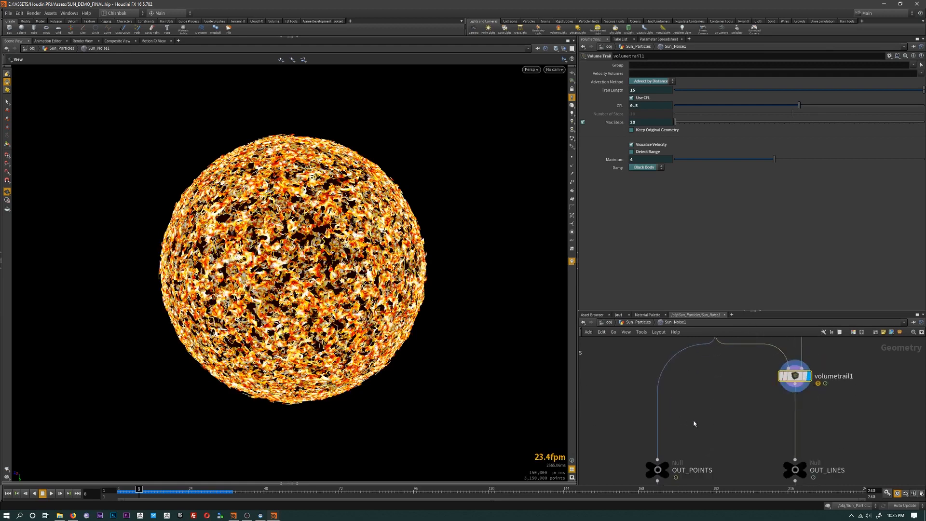
{"action": "middle_click_drag", "start_coordinate": [694, 424], "coordinate": [726, 361]}
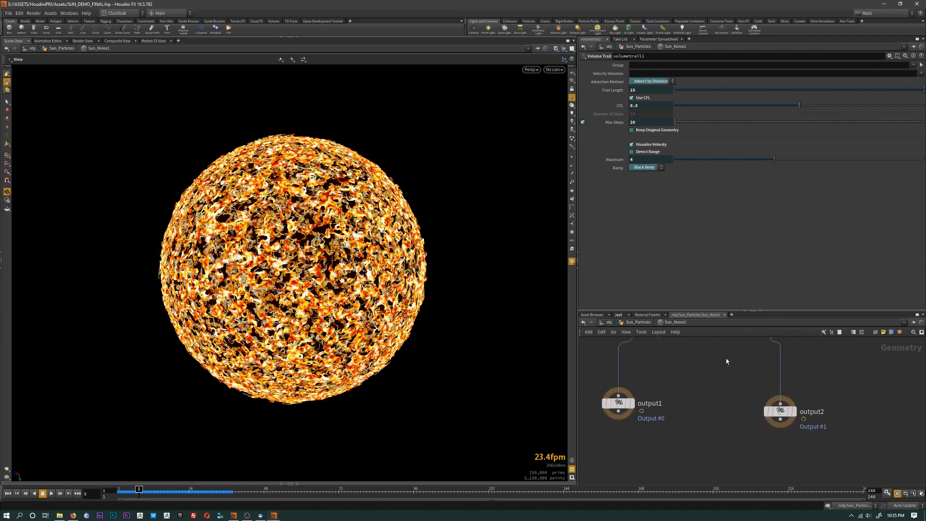
- Pin the viewport at the object level to show both sun objects, reopen Sun_Particles, and preview frame 12
{"action": "left_click", "coordinate": [638, 322]}
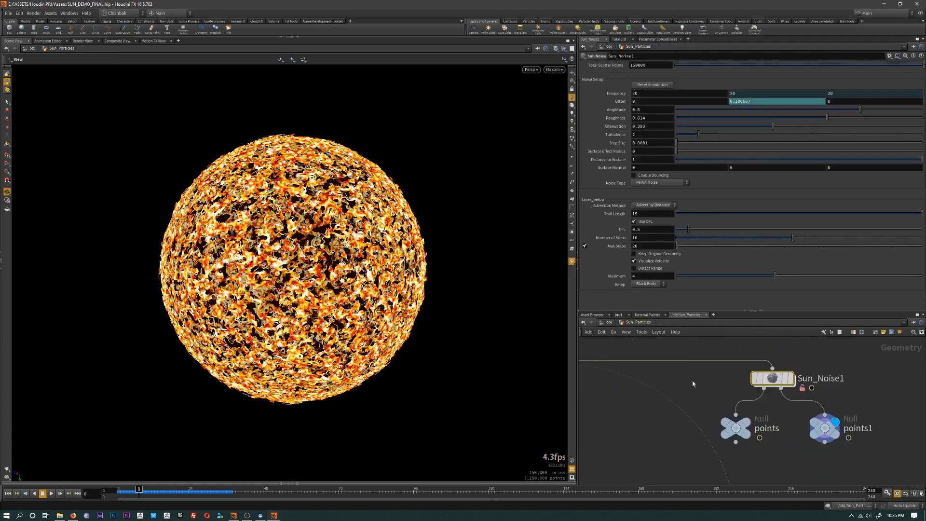
{"action": "left_click", "coordinate": [621, 320]}
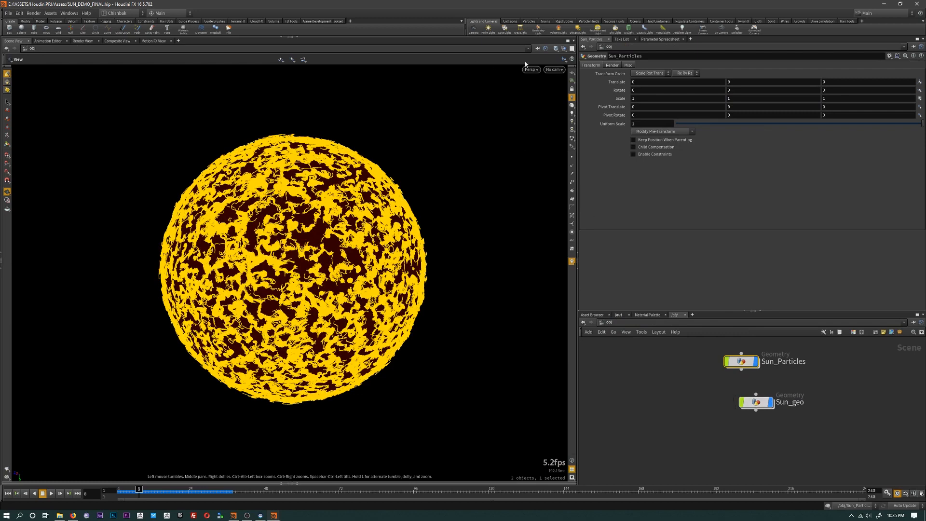
{"action": "left_click", "coordinate": [537, 48]}
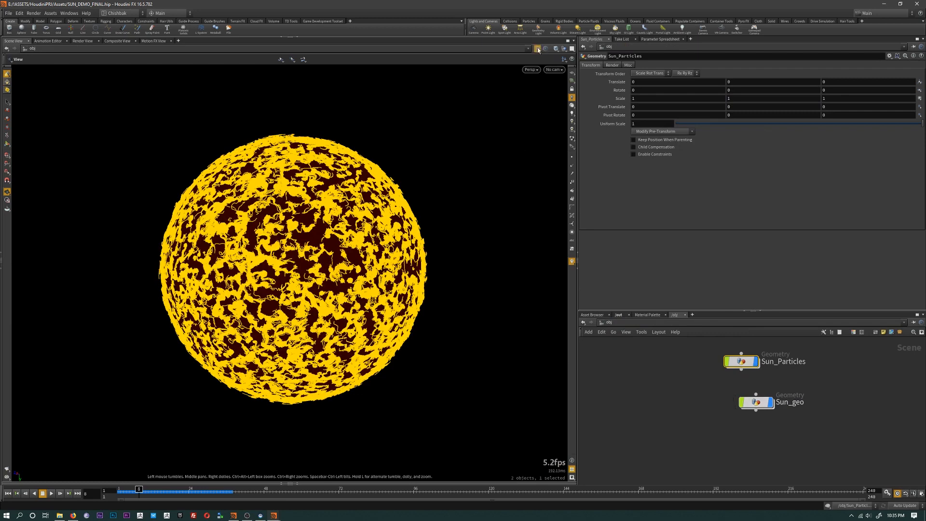
{"action": "double_click", "coordinate": [750, 363]}
{"action": "scroll", "coordinate": [811, 464], "scroll_direction": "up", "scroll_amount": 1}
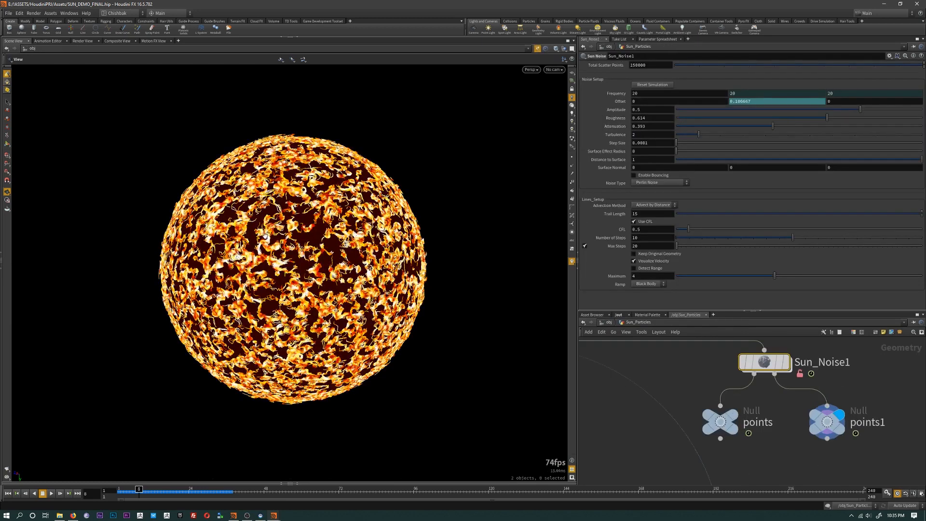
{"action": "left_click", "coordinate": [152, 491]}
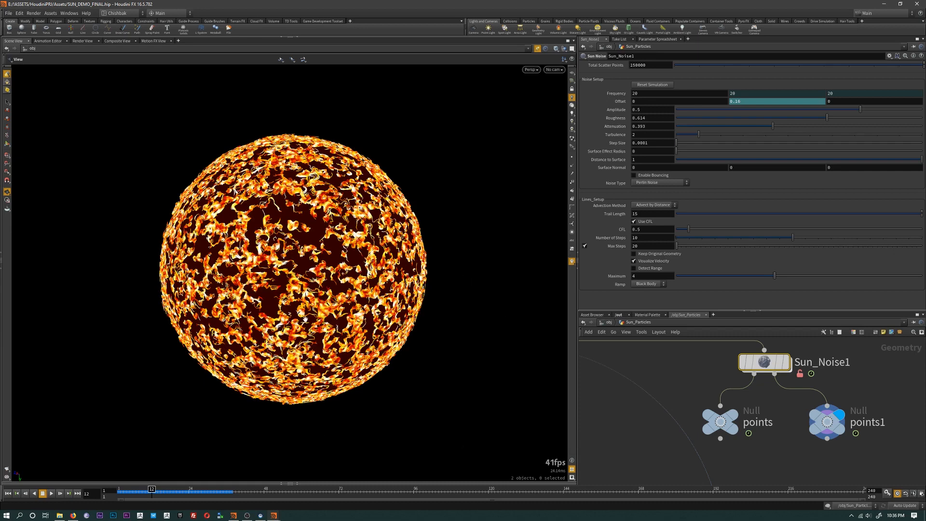
- Switch to the browser and skim the NASA Thermonuclear Art video for reference of the sun's surface detail
{"action": "key", "text": "alt+Tab"}
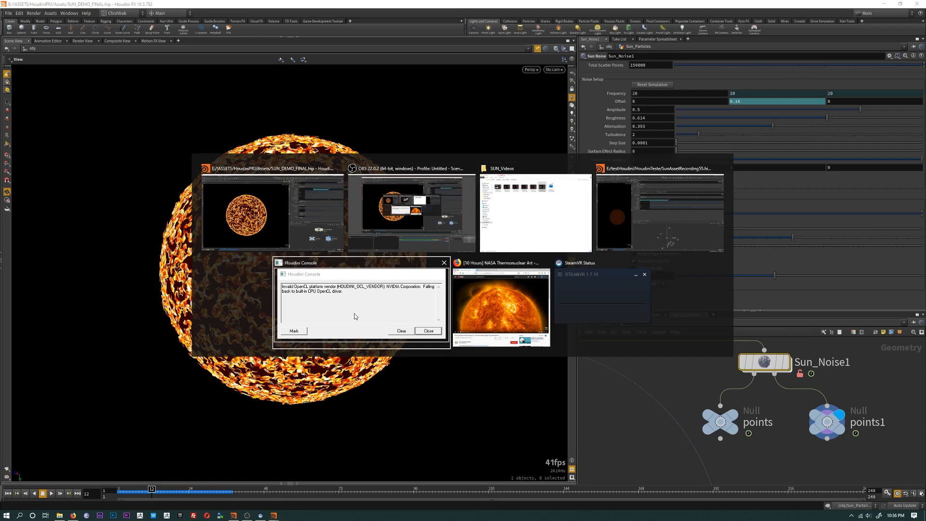
{"action": "left_click", "coordinate": [501, 304]}
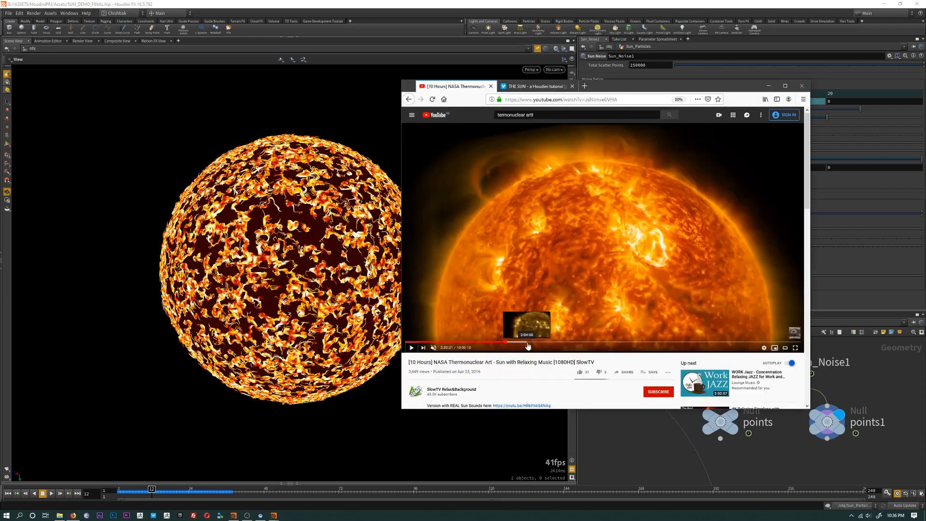
{"action": "left_click", "coordinate": [549, 344]}
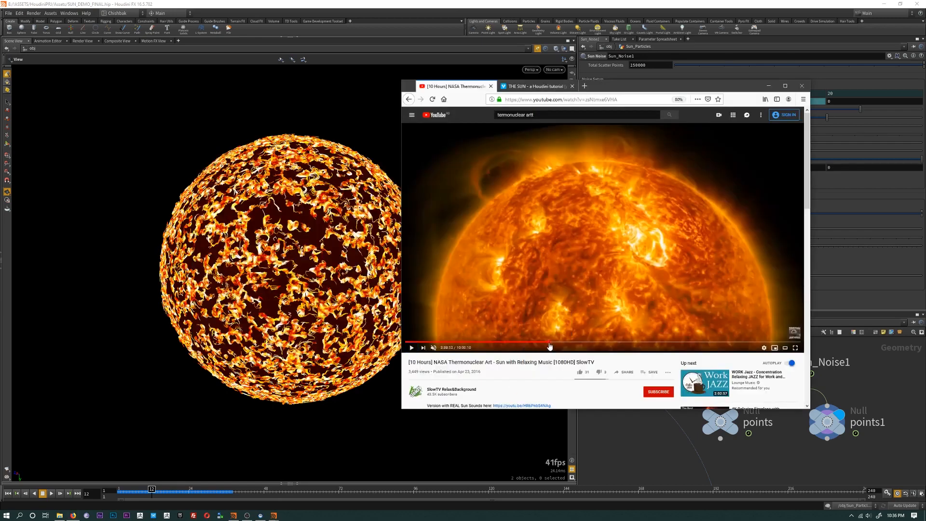
{"action": "left_click", "coordinate": [633, 343]}
{"action": "left_click", "coordinate": [692, 343]}
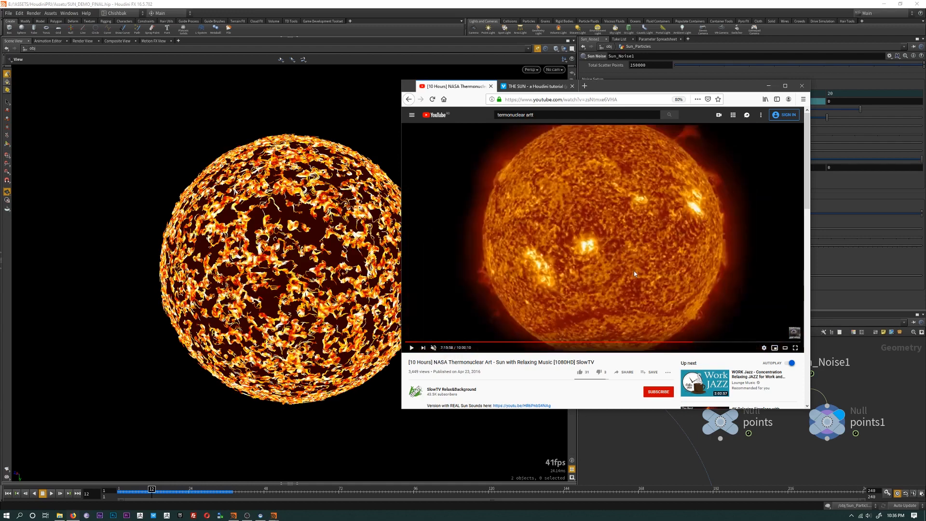
{"action": "left_click", "coordinate": [726, 342]}
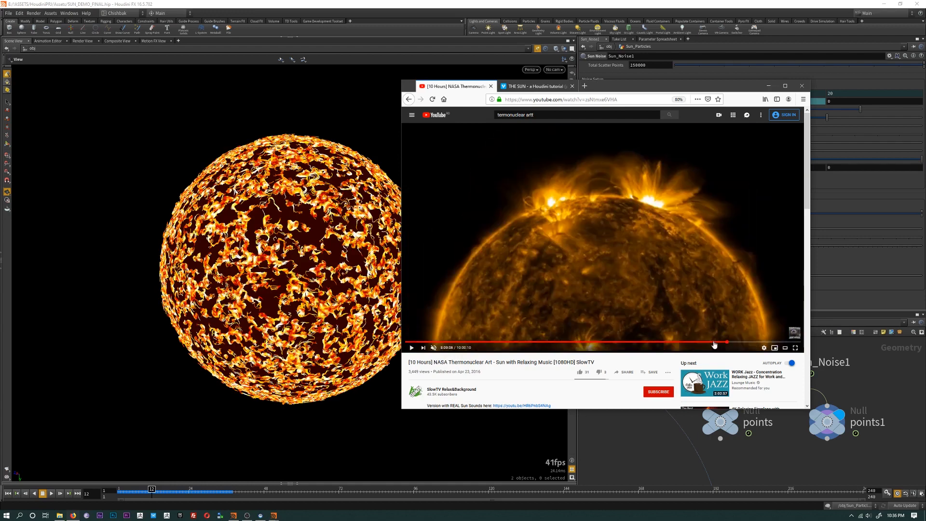
{"action": "left_click", "coordinate": [452, 343]}
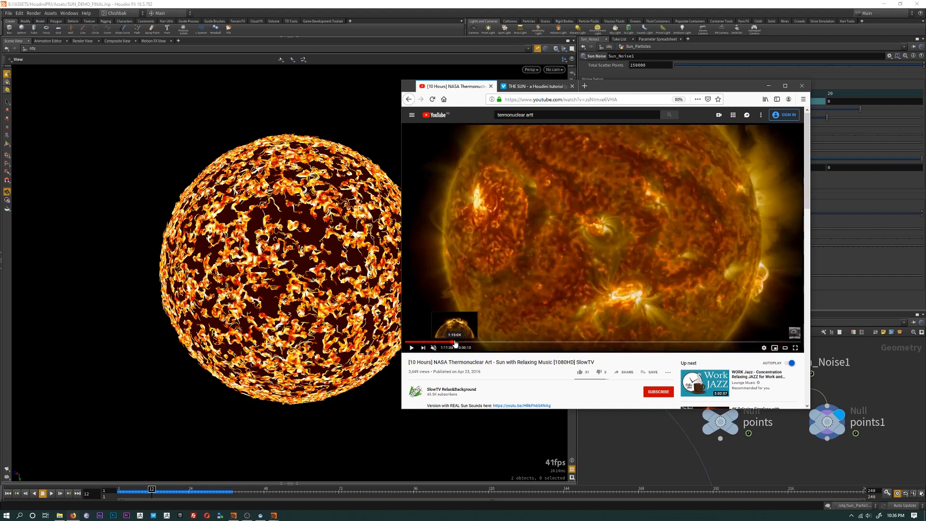
{"action": "left_click", "coordinate": [516, 344]}
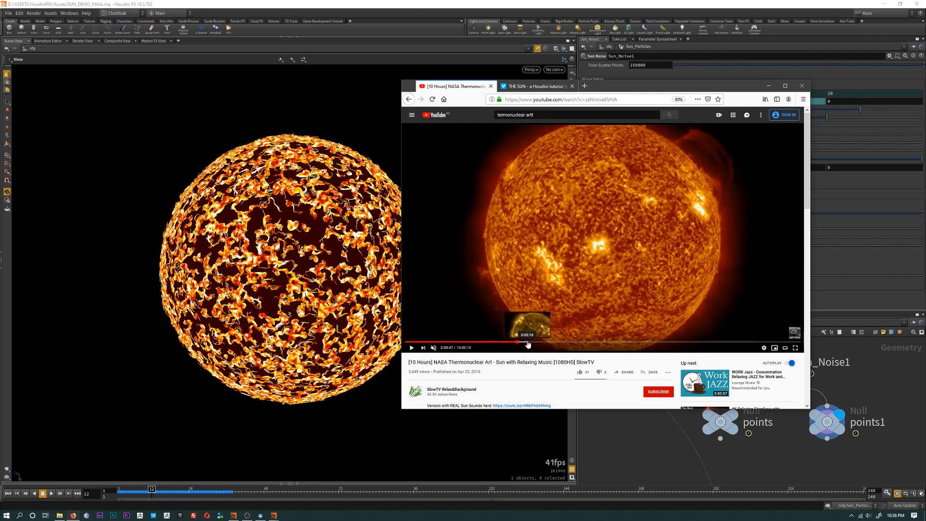
- Return to Houdini, enlarge the network editor, and move Sun_Noise1 with its two nulls down beside the curl_noise_color chain
{"action": "left_click", "coordinate": [768, 85]}
{"action": "scroll", "coordinate": [808, 433], "scroll_direction": "down", "scroll_amount": 3}
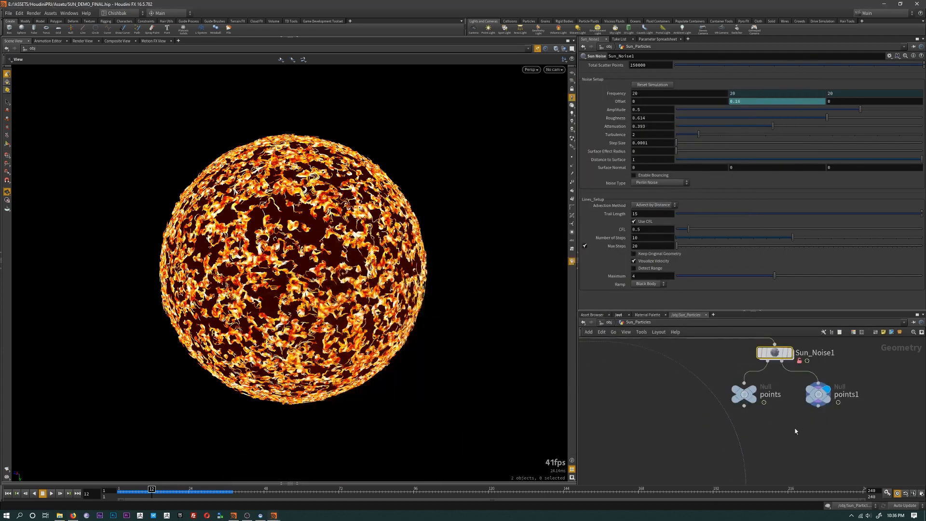
{"action": "scroll", "coordinate": [786, 437], "scroll_direction": "down", "scroll_amount": 6}
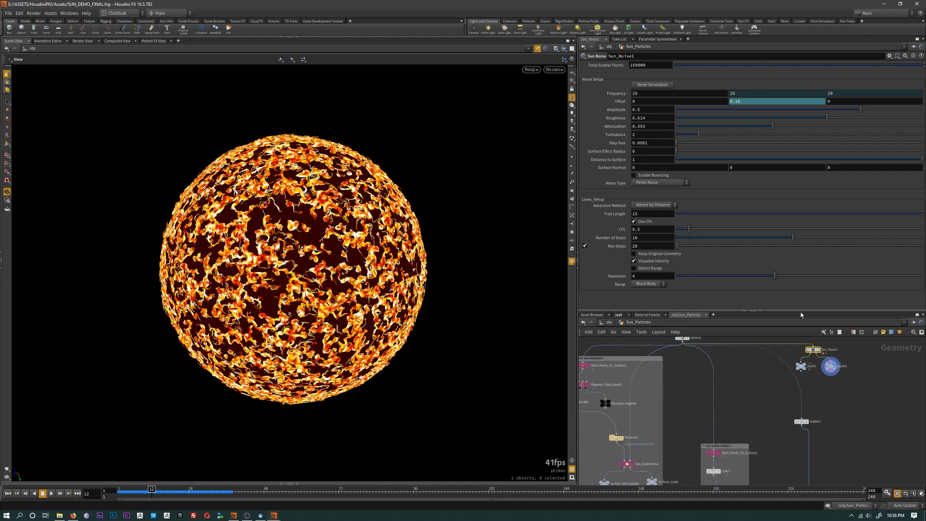
{"action": "left_click_drag", "start_coordinate": [801, 314], "coordinate": [810, 131]}
{"action": "left_click_drag", "start_coordinate": [794, 232], "coordinate": [873, 406]}
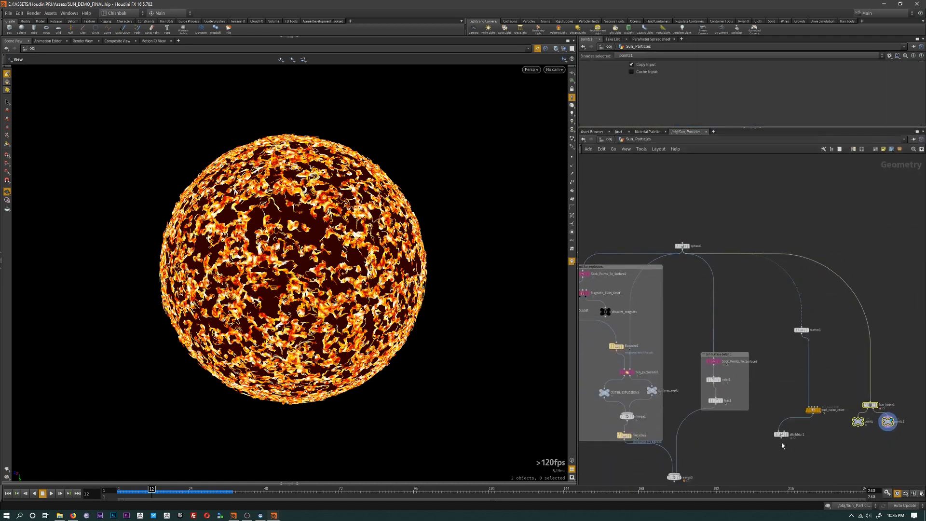
- Align scatter1, curl_noise_color and attribblur1 in a compact column and move it level with the sun surface detail box
{"action": "middle_click_drag", "start_coordinate": [788, 348], "coordinate": [770, 313]}
{"action": "left_click_drag", "start_coordinate": [780, 294], "coordinate": [790, 356]}
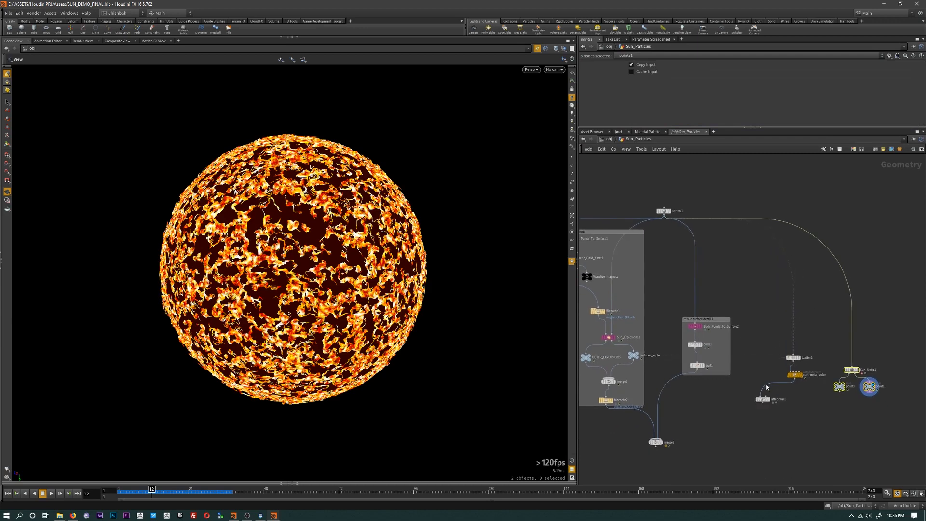
{"action": "left_click_drag", "start_coordinate": [762, 399], "coordinate": [793, 390]}
{"action": "left_click_drag", "start_coordinate": [787, 348], "coordinate": [821, 406]}
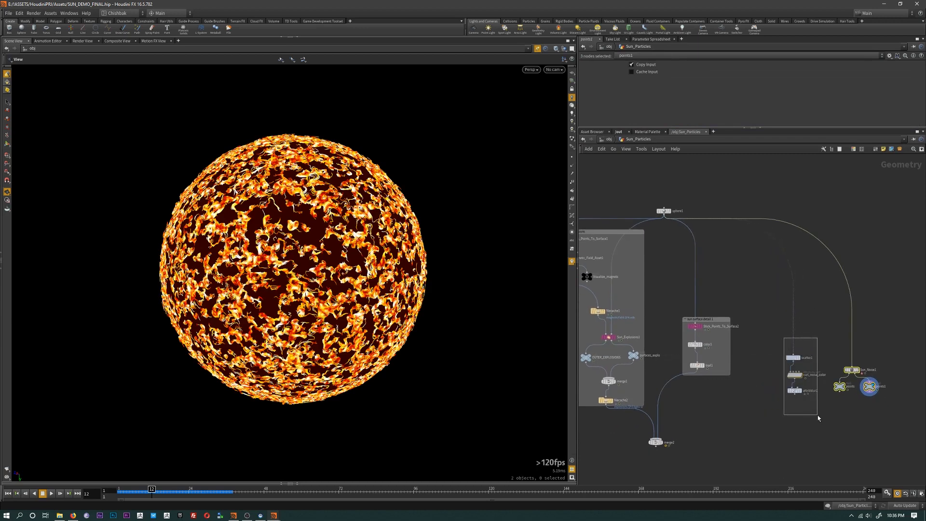
{"action": "left_click_drag", "start_coordinate": [796, 357], "coordinate": [788, 323]}
- Retitle the network box around Stick_Points_To_Surface2, color1 and trail1 as "sun surface detail version 1"
{"action": "scroll", "coordinate": [736, 346], "scroll_direction": "up", "scroll_amount": 5}
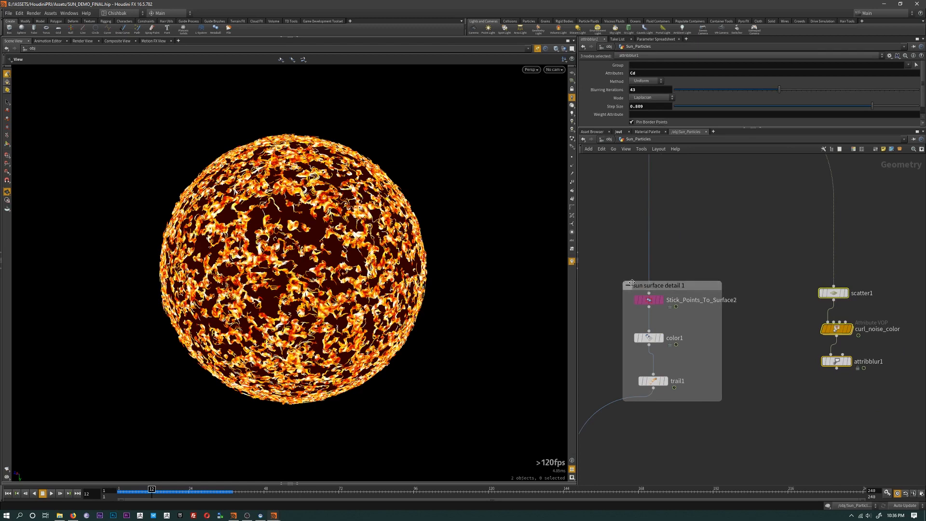
{"action": "left_click", "coordinate": [684, 286]}
{"action": "double_click", "coordinate": [685, 285]}
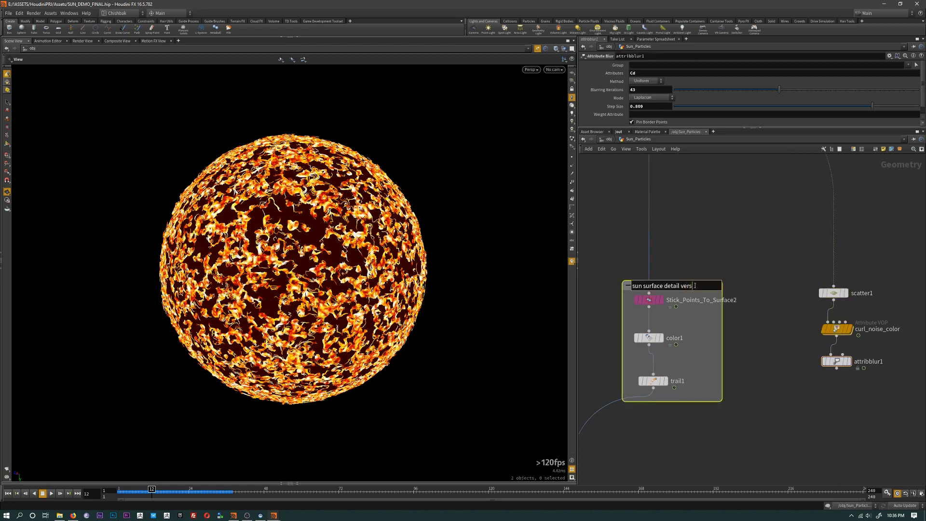
{"action": "type", "text": "version 1"}
{"action": "key", "text": "Return"}
- Create a network box titled "detail version 2" around the scatter1 chain and place it next to the version 1 box
{"action": "middle_click_drag", "start_coordinate": [774, 255], "coordinate": [689, 228]}
{"action": "left_click_drag", "start_coordinate": [693, 227], "coordinate": [795, 389]}
{"action": "left_click", "coordinate": [875, 149]}
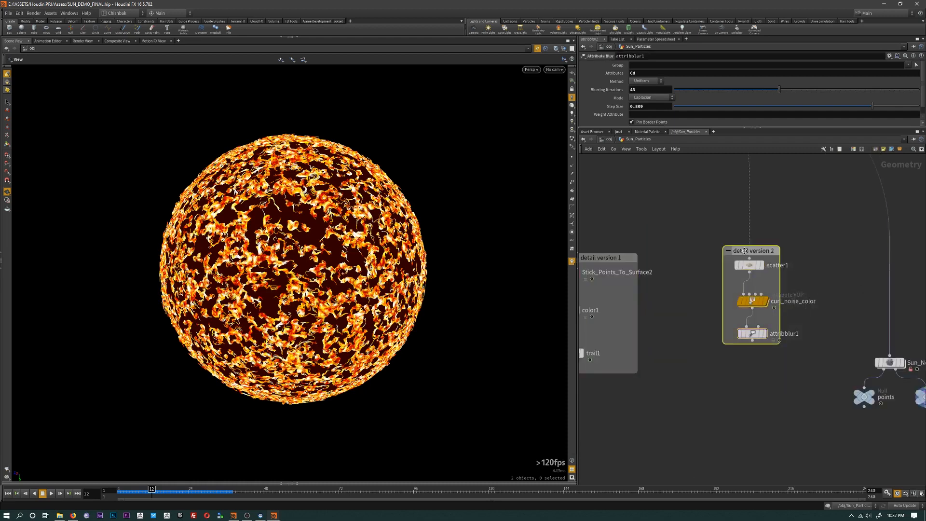
{"action": "left_click_drag", "start_coordinate": [748, 250], "coordinate": [707, 257]}
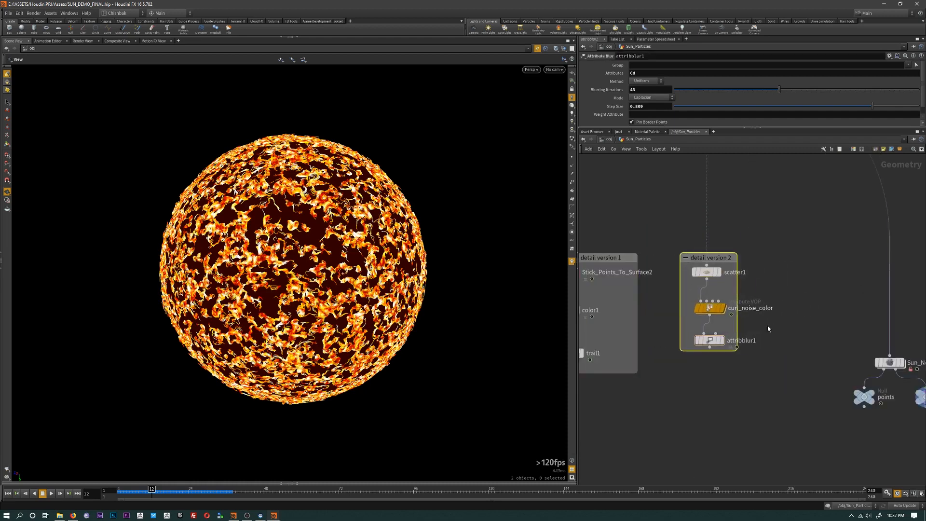
- Create a network box around Sun_Noise1 and its two nulls, titled "detail version 3"
{"action": "middle_click_drag", "start_coordinate": [828, 314], "coordinate": [756, 264]}
{"action": "left_click_drag", "start_coordinate": [755, 263], "coordinate": [907, 405]}
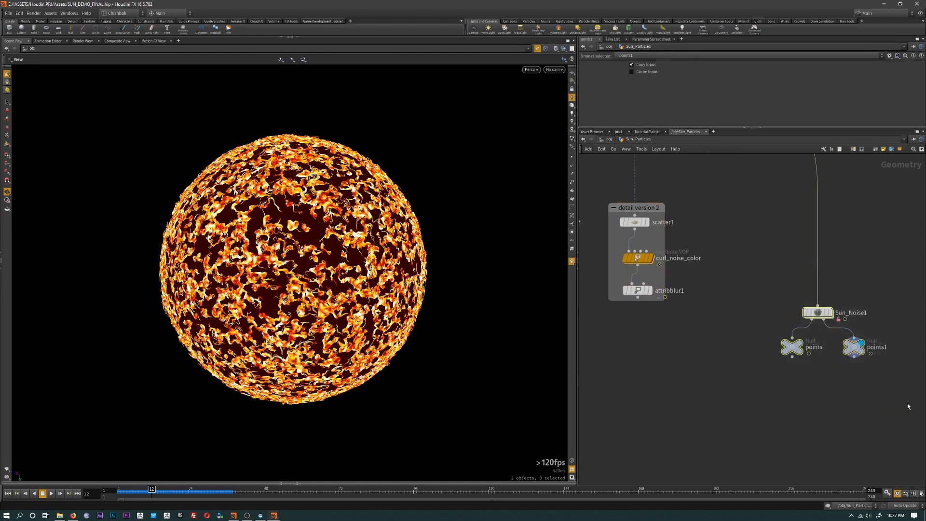
{"action": "left_click", "coordinate": [875, 149]}
{"action": "double_click", "coordinate": [794, 297]}
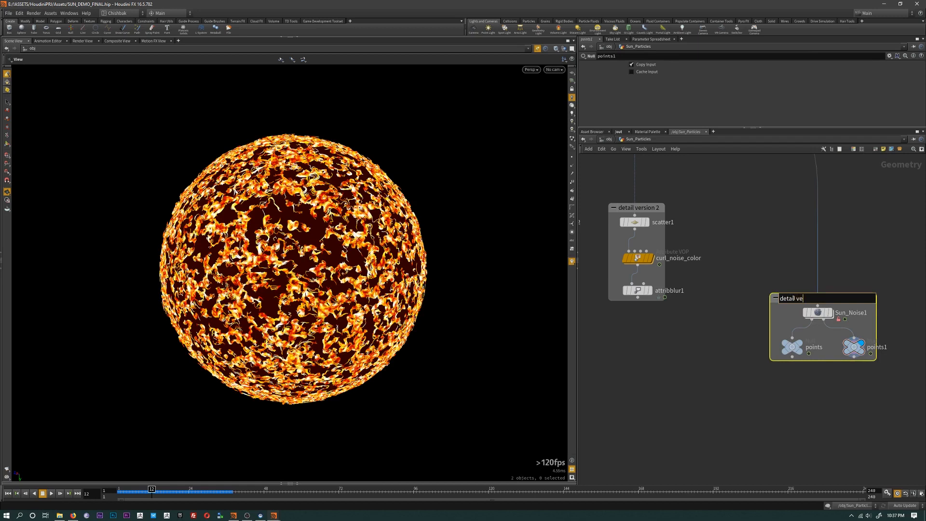
{"action": "type", "text": "detail version 3"}
{"action": "key", "text": "Return"}
- Color the points and points1 nulls black
{"action": "scroll", "coordinate": [819, 401], "scroll_direction": "down", "scroll_amount": 5}
{"action": "middle_click_drag", "start_coordinate": [799, 408], "coordinate": [835, 355]}
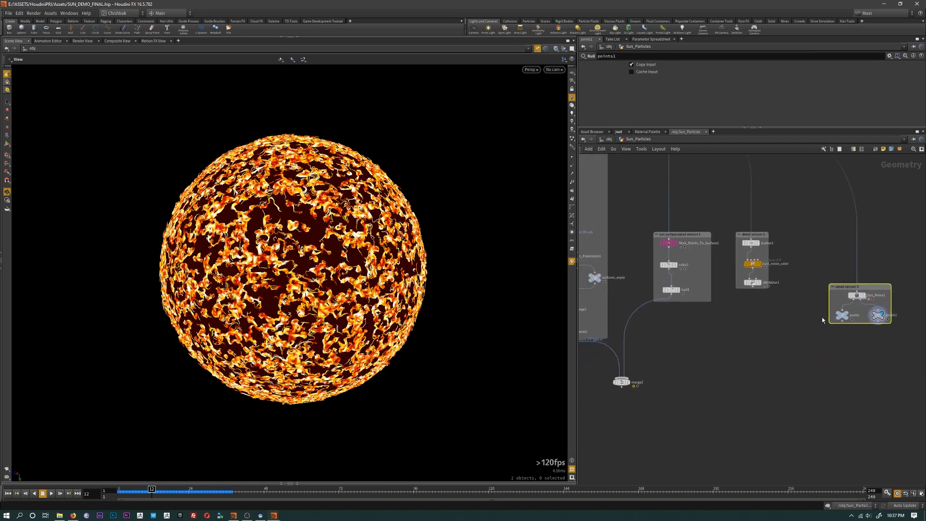
{"action": "left_click_drag", "start_coordinate": [819, 307], "coordinate": [889, 333]}
{"action": "key", "text": "c"}
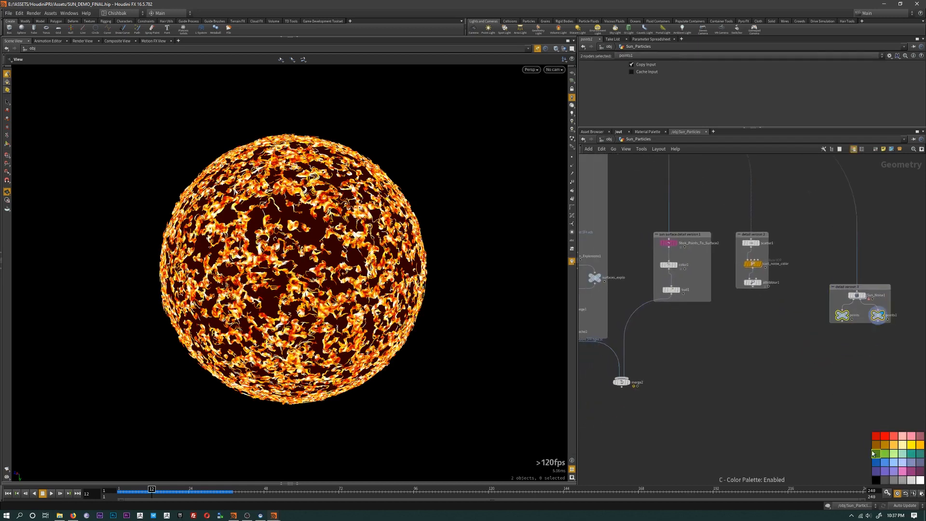
{"action": "left_click", "coordinate": [875, 481]}
- Connect the points and points1 nulls to merge2, cutting and redoing the misplaced wire
{"action": "middle_click_drag", "start_coordinate": [681, 368], "coordinate": [725, 357]}
{"action": "scroll", "coordinate": [863, 329], "scroll_direction": "up", "scroll_amount": 4}
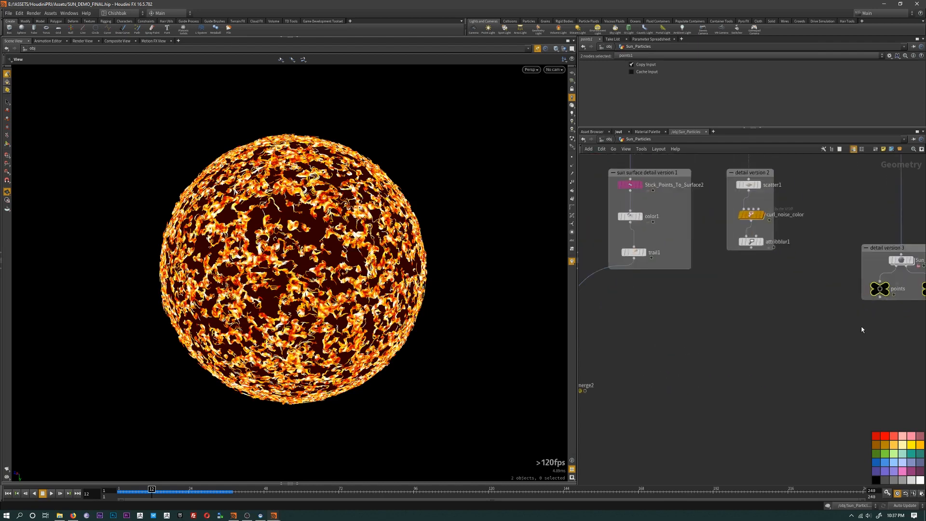
{"action": "scroll", "coordinate": [869, 328], "scroll_direction": "down", "scroll_amount": 5}
{"action": "left_click_drag", "start_coordinate": [876, 310], "coordinate": [700, 364]}
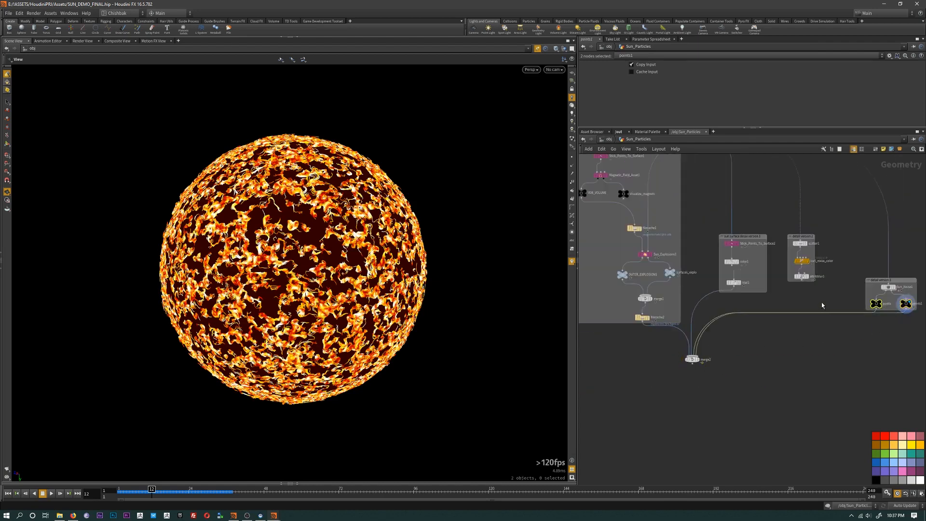
{"action": "key", "text": "y"}
{"action": "left_click_drag", "start_coordinate": [822, 305], "coordinate": [852, 346]}
{"action": "left_click_drag", "start_coordinate": [907, 311], "coordinate": [697, 362]}
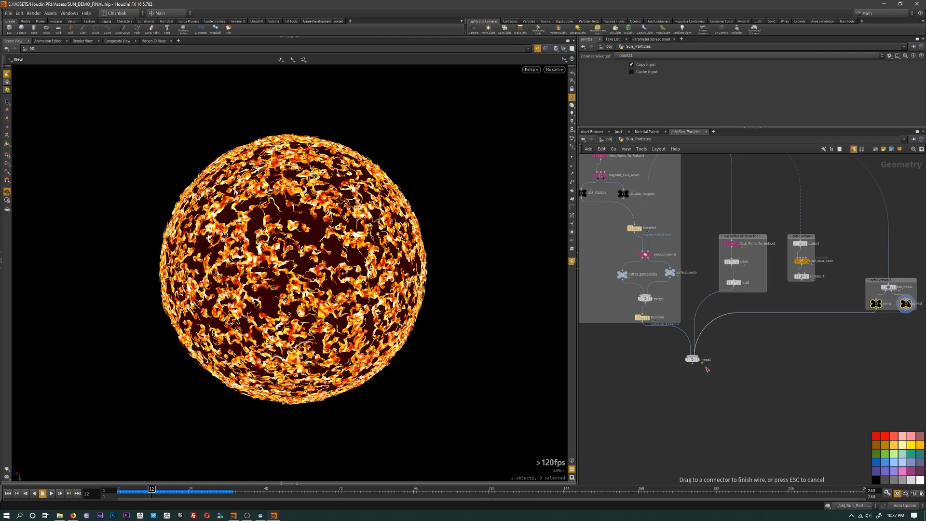
- Display merge2 and inspect the combined sun layers at frame 75 from several angles
{"action": "left_click", "coordinate": [693, 359]}
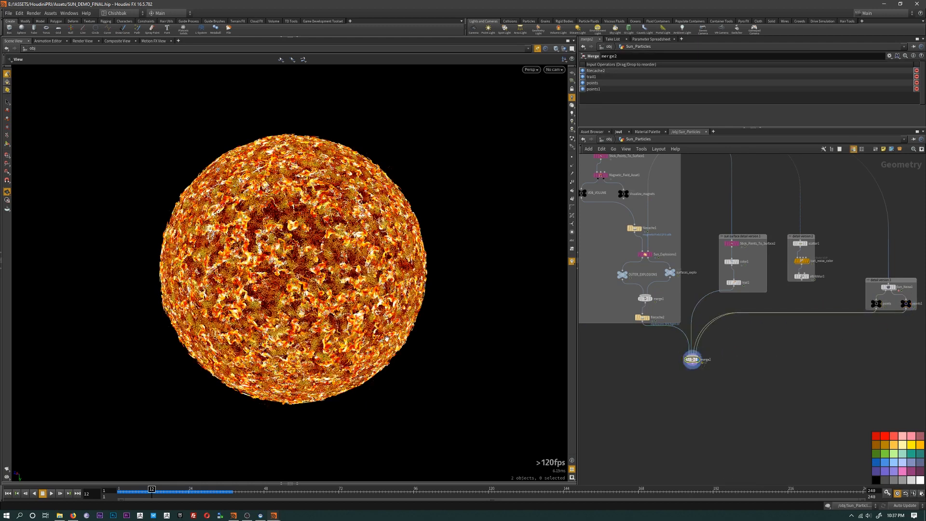
{"action": "right_click_drag", "start_coordinate": [378, 325], "coordinate": [369, 386]}
{"action": "middle_click_drag", "start_coordinate": [370, 386], "coordinate": [410, 404]}
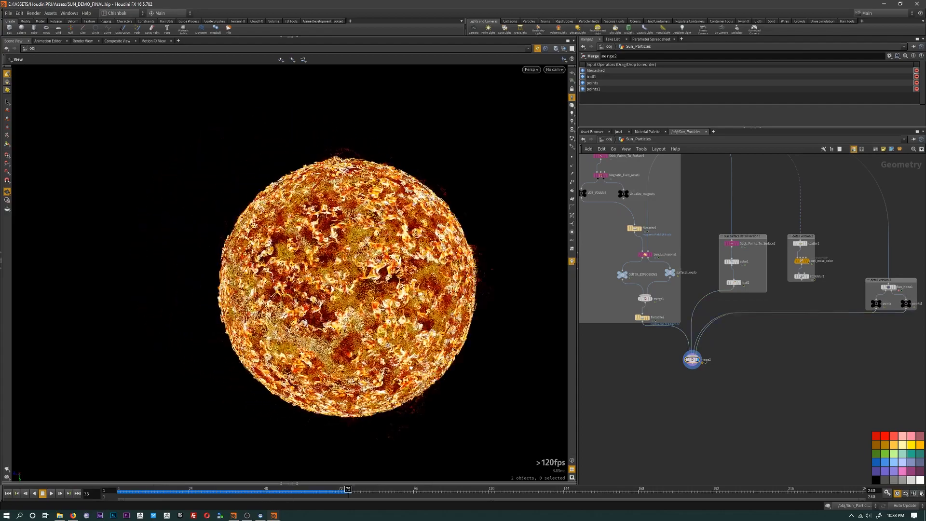
{"action": "left_click_drag", "start_coordinate": [429, 256], "coordinate": [468, 278]}
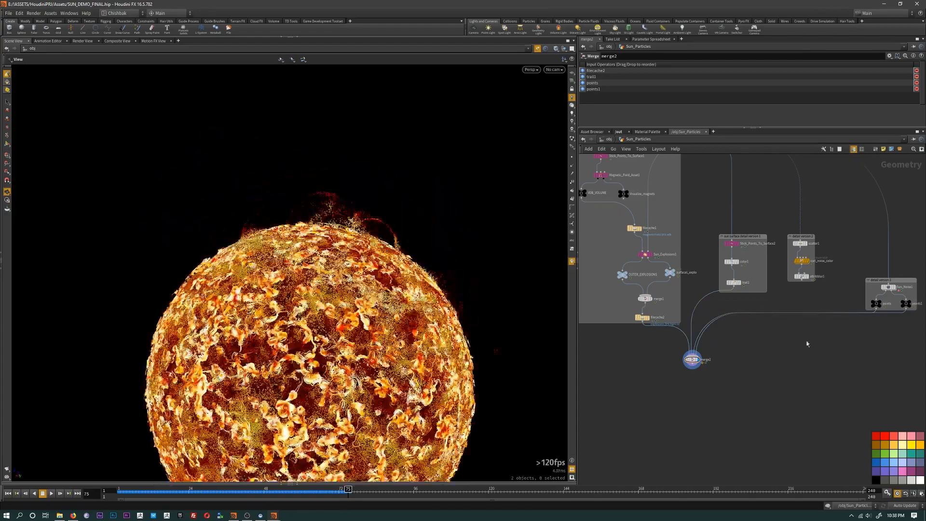
- Display points1 in the detail version 3 box to view its line detail alone
{"action": "scroll", "coordinate": [861, 346], "scroll_direction": "up", "scroll_amount": 3}
{"action": "middle_click_drag", "start_coordinate": [861, 344], "coordinate": [756, 380]}
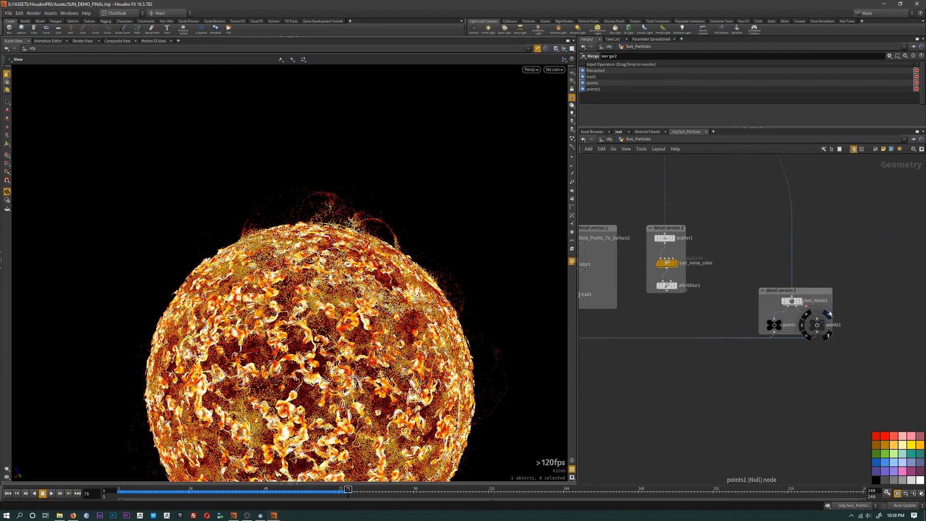
{"action": "left_click", "coordinate": [827, 314]}
{"action": "left_click", "coordinate": [816, 325]}
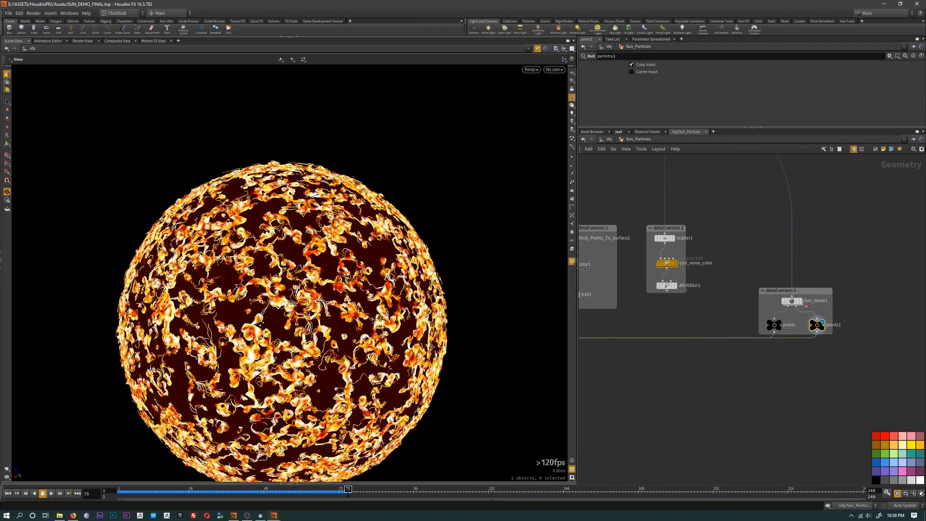
{"action": "middle_click_drag", "start_coordinate": [306, 278], "coordinate": [334, 296]}
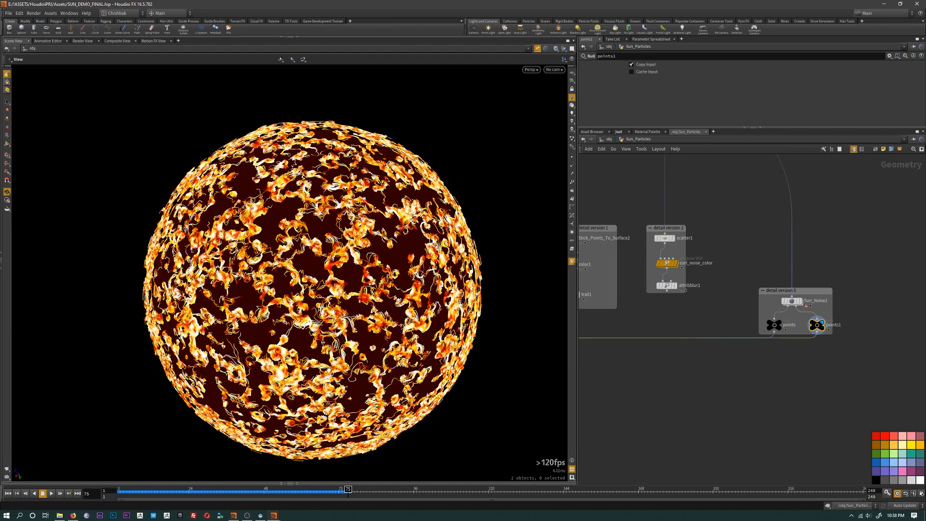
- Display trail1 in the version 1 box and inspect its surface particles at frame 56
{"action": "middle_click_drag", "start_coordinate": [649, 393], "coordinate": [774, 406]}
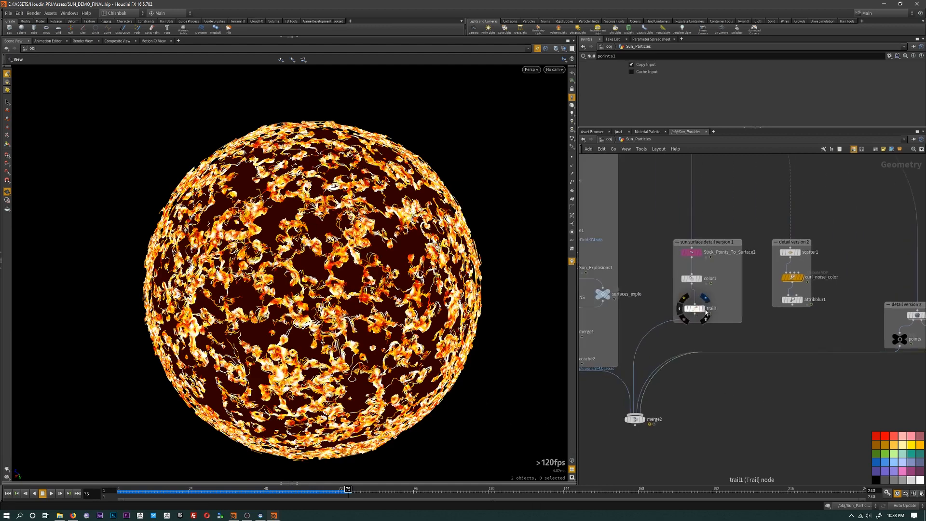
{"action": "left_click", "coordinate": [702, 311]}
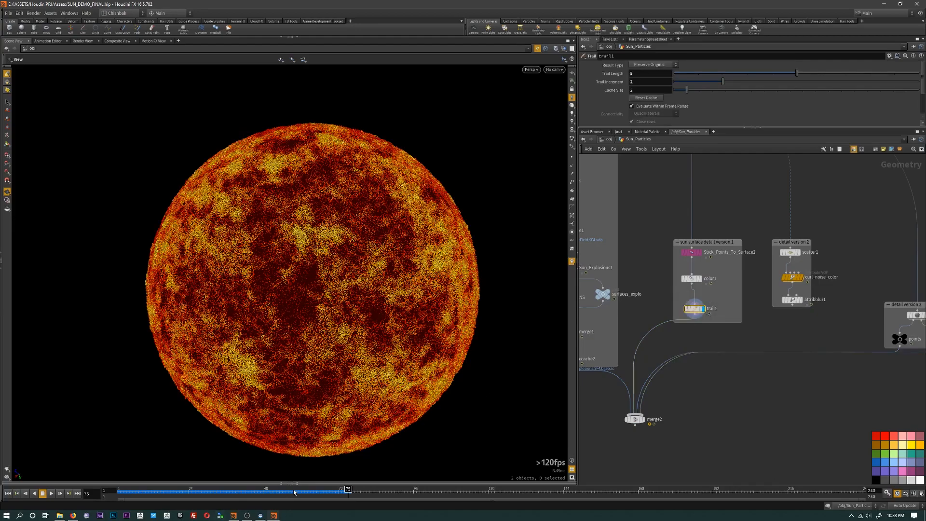
{"action": "mouse_move", "coordinate": [294, 492]}
{"action": "left_mouse_down"}
{"action": "mouse_move", "coordinate": [143, 493]}
{"action": "mouse_move", "coordinate": [288, 493]}
{"action": "left_mouse_up"}
{"action": "middle_click_drag", "start_coordinate": [767, 383], "coordinate": [886, 399]}
{"action": "left_click_drag", "start_coordinate": [235, 340], "coordinate": [240, 372]}
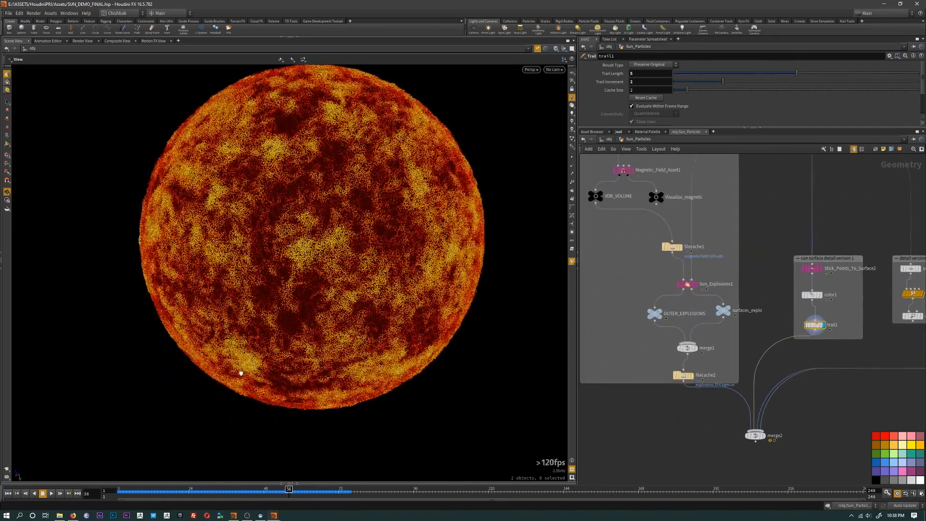
{"action": "right_click_drag", "start_coordinate": [239, 372], "coordinate": [297, 306]}
{"action": "middle_click_drag", "start_coordinate": [298, 305], "coordinate": [286, 339]}
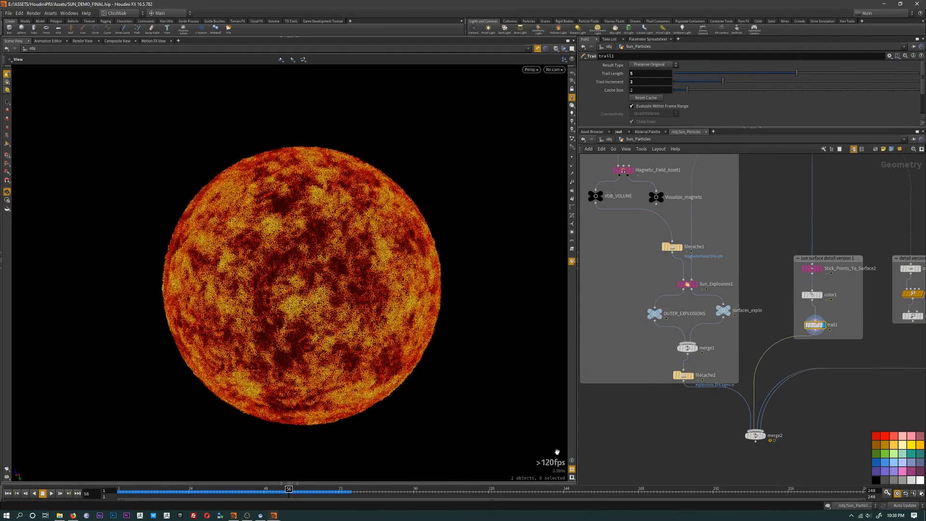
- Display filecache2 and preview the cached explosions over the timeline up to frame 37
{"action": "left_click", "coordinate": [690, 375]}
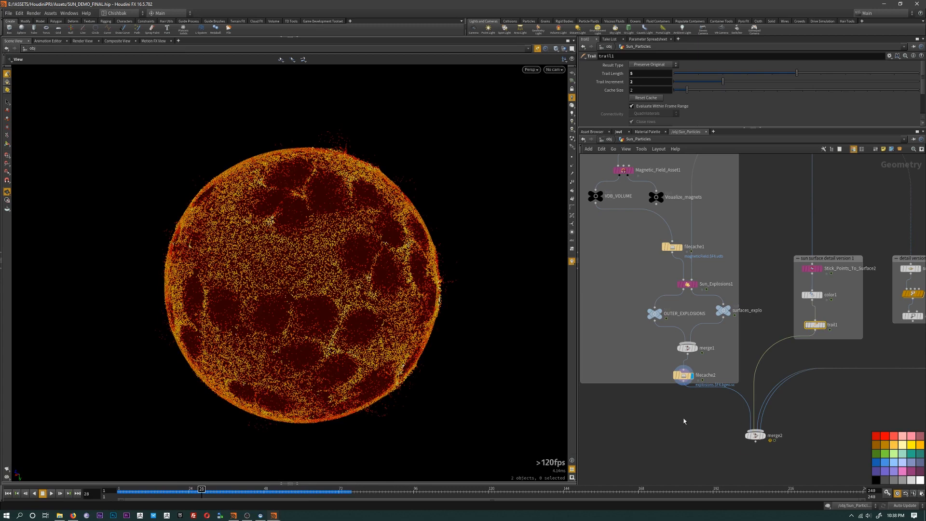
{"action": "scroll", "coordinate": [772, 451], "scroll_direction": "down", "scroll_amount": 3}
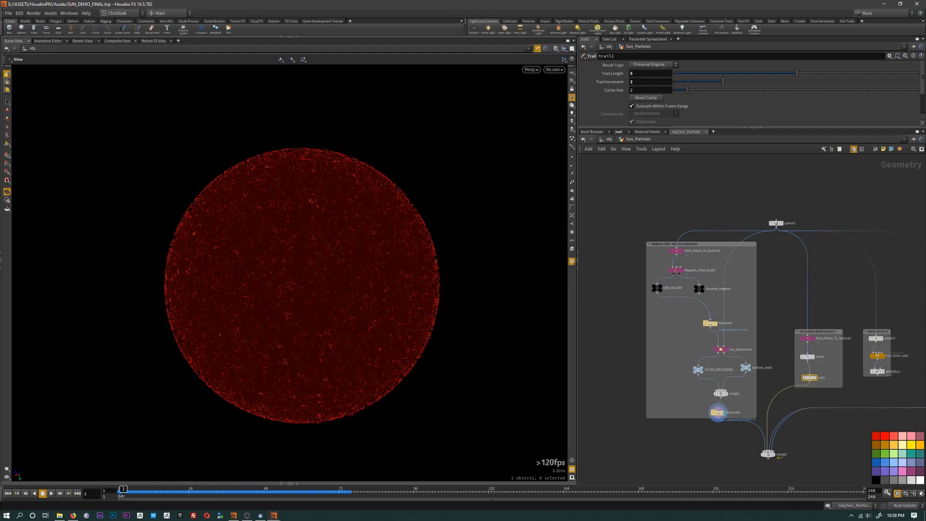
{"action": "scroll", "coordinate": [769, 457], "scroll_direction": "up", "scroll_amount": 3}
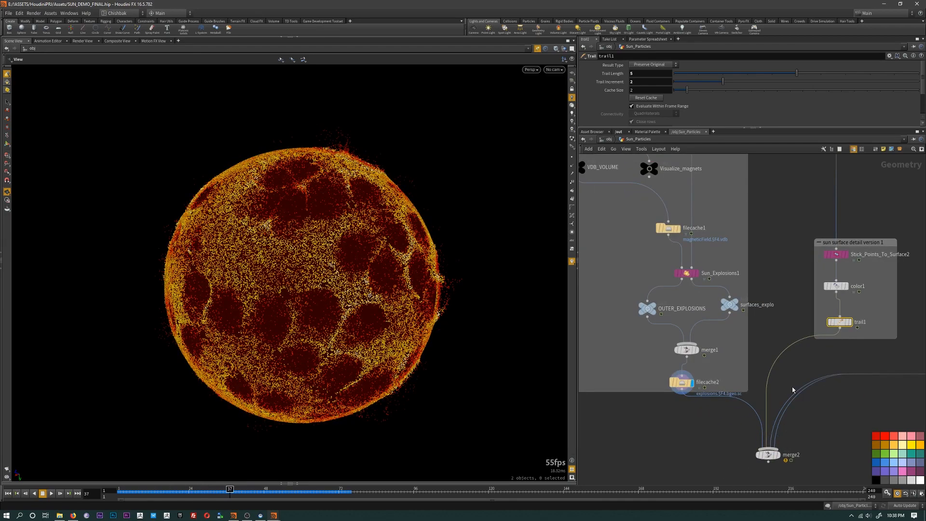
- Go up to the object level, hide Sun_geo, and select Sun_Particles
{"action": "key", "text": "u"}
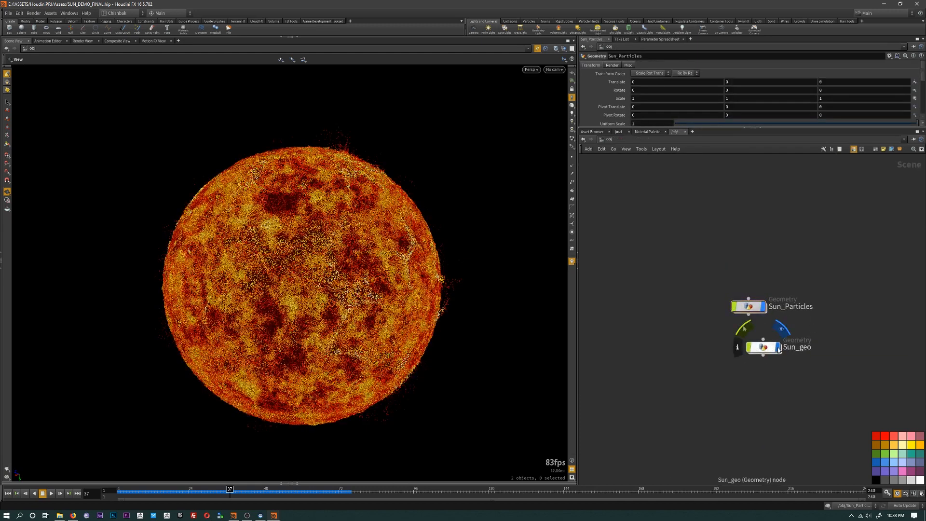
{"action": "left_click", "coordinate": [777, 350]}
{"action": "left_click", "coordinate": [764, 308]}
{"action": "left_click", "coordinate": [765, 308]}
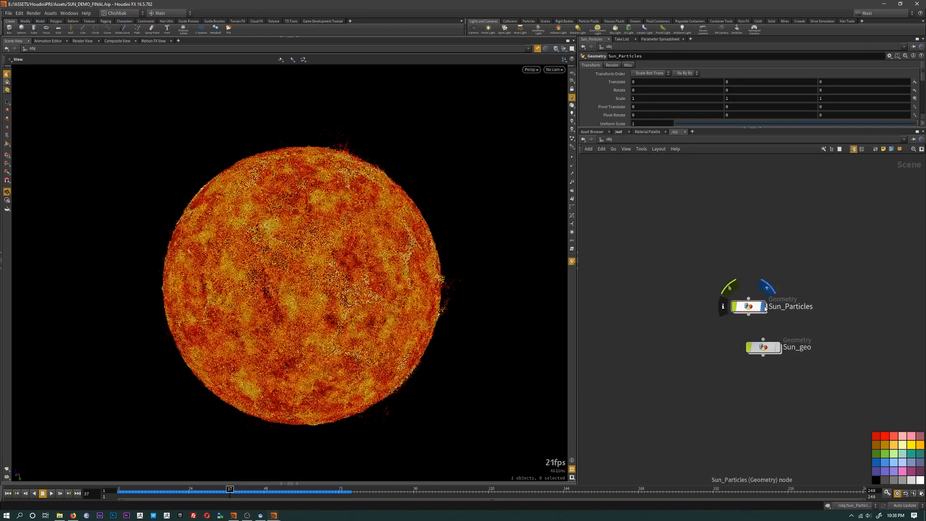
{"action": "left_click", "coordinate": [750, 307]}
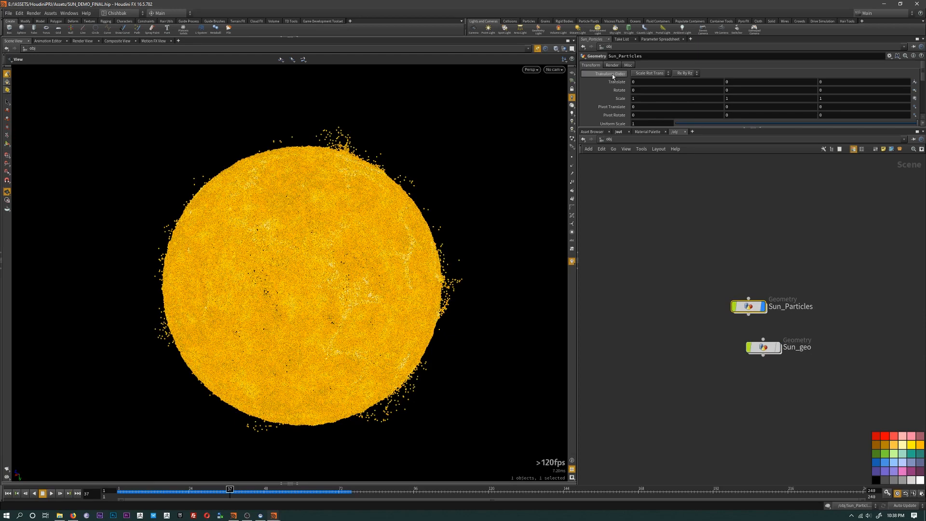
- Open the scene's material gallery and show the glow material's parameters
{"action": "left_click", "coordinate": [613, 148]}
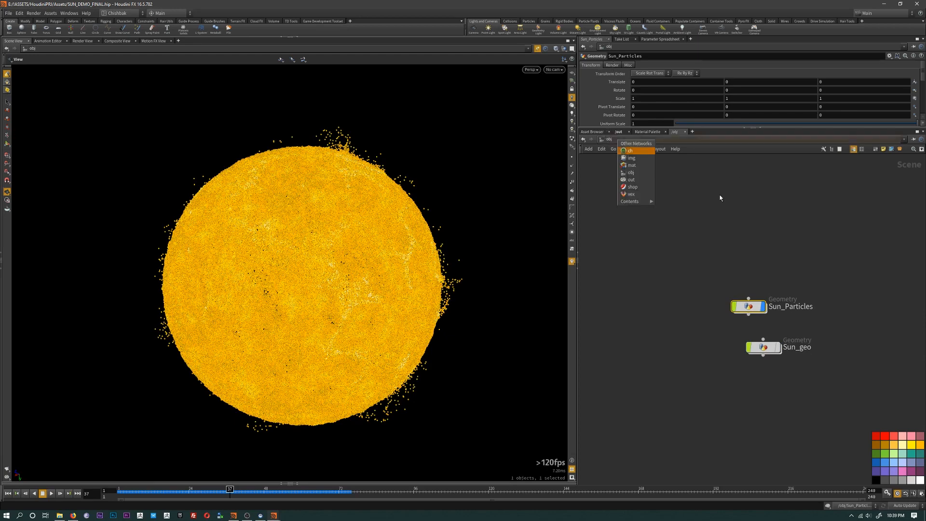
{"action": "left_click", "coordinate": [647, 132]}
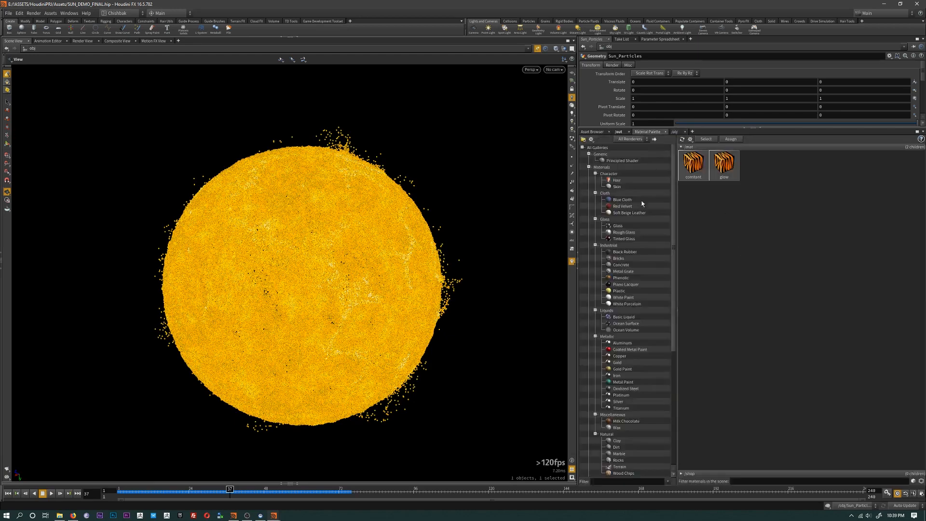
{"action": "left_click", "coordinate": [729, 169]}
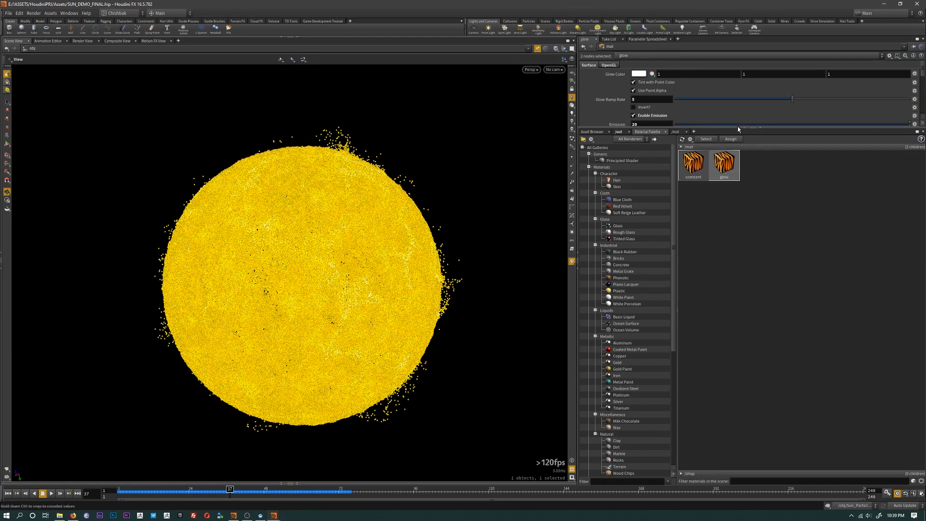
- Enlarge the parameter area and review the constant material's surface settings
{"action": "left_click_drag", "start_coordinate": [735, 127], "coordinate": [730, 243]}
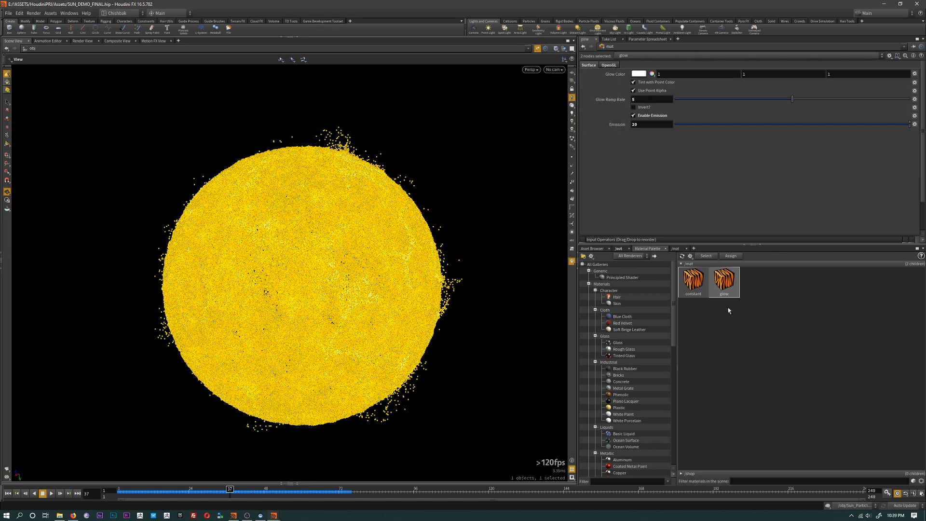
{"action": "left_click", "coordinate": [705, 292]}
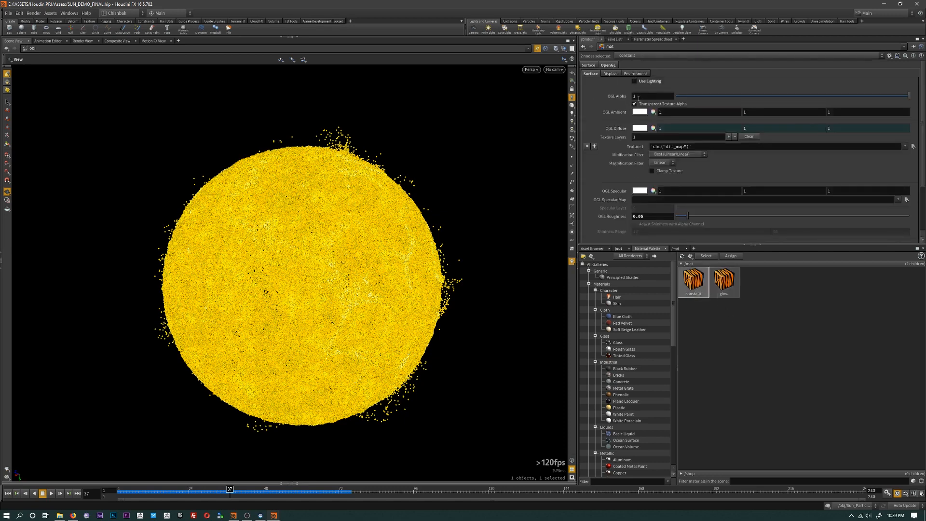
{"action": "left_click", "coordinate": [587, 65]}
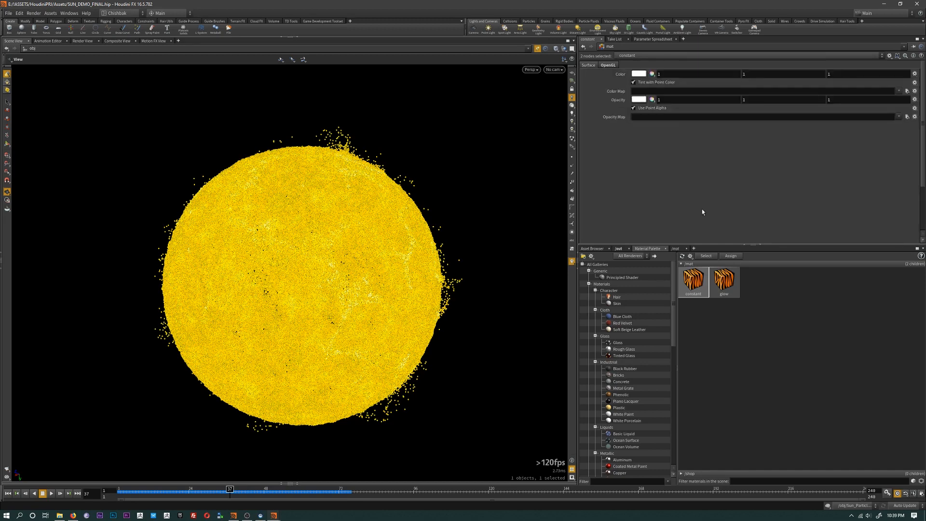
- Return to the object network and assign /mat/glow as the render material of Sun_Particles
{"action": "left_click", "coordinate": [593, 249]}
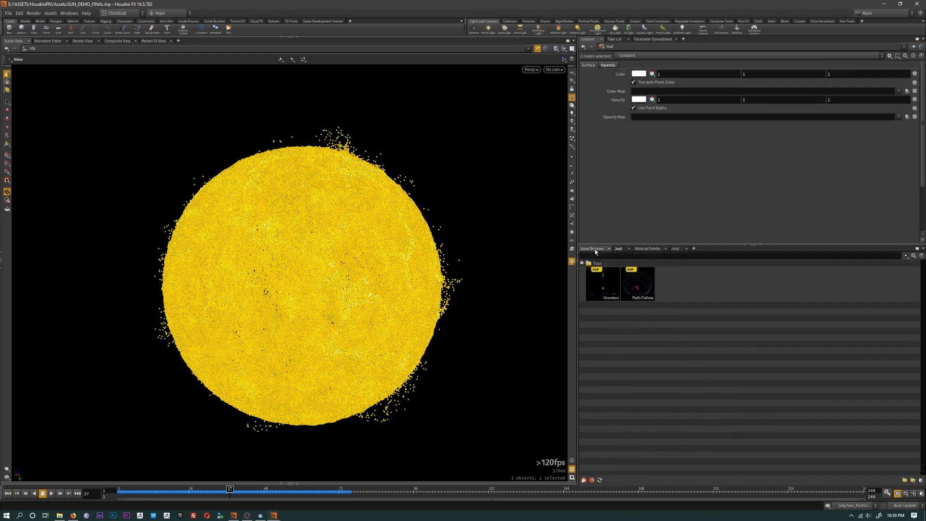
{"action": "left_click", "coordinate": [618, 248]}
{"action": "left_click", "coordinate": [657, 256]}
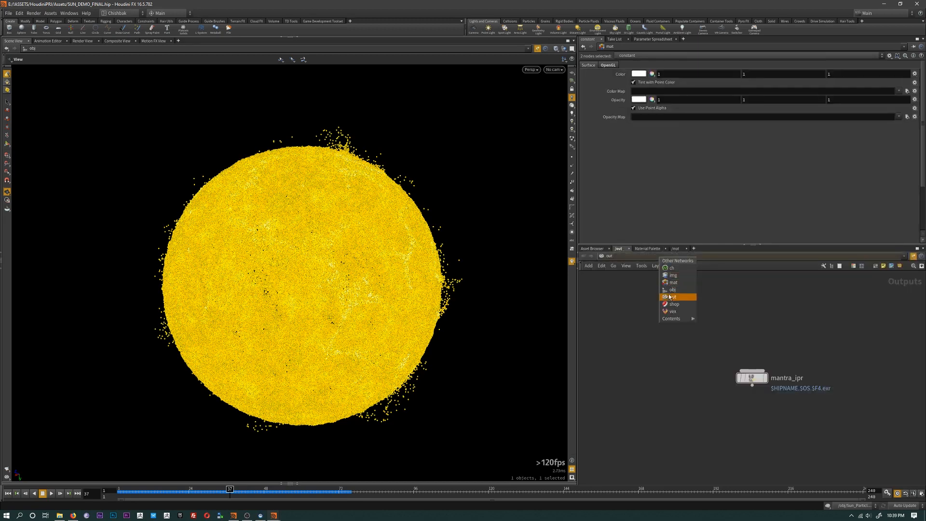
{"action": "left_click", "coordinate": [673, 295]}
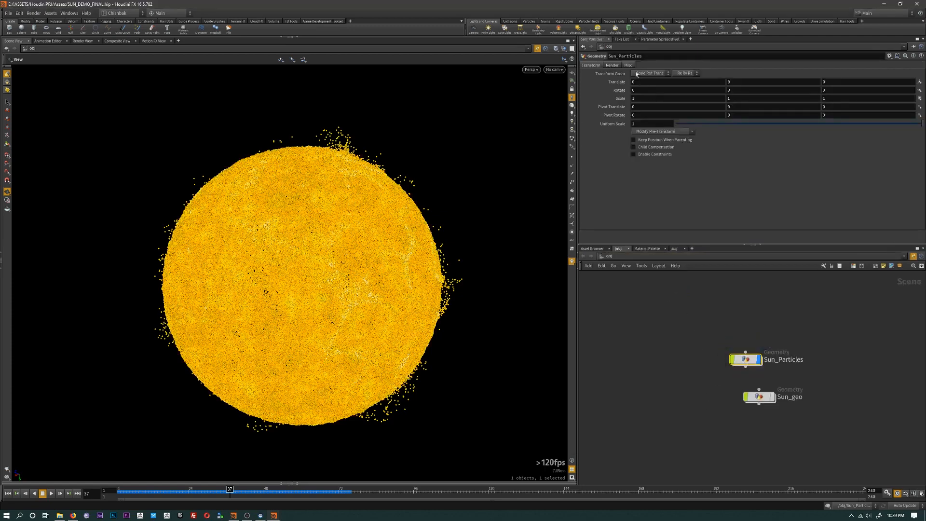
{"action": "left_click", "coordinate": [612, 65]}
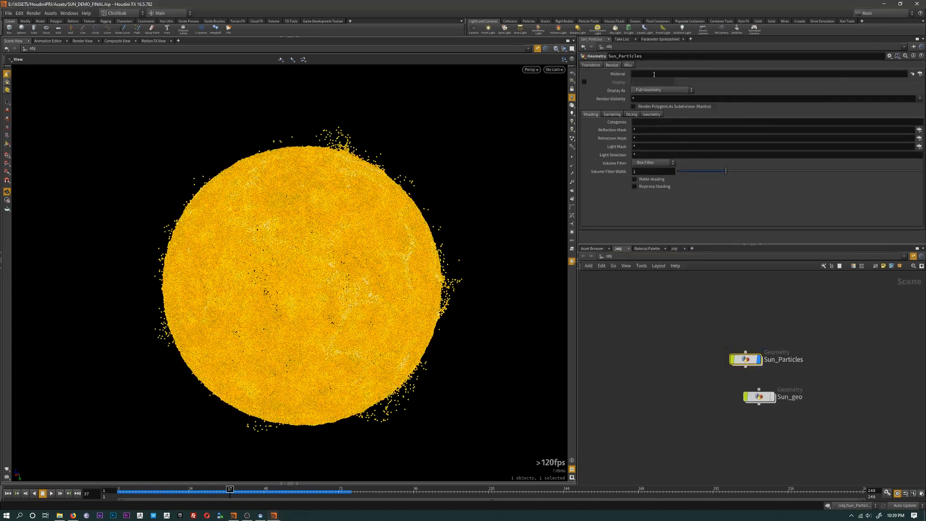
{"action": "left_click", "coordinate": [919, 74]}
{"action": "left_click", "coordinate": [865, 47]}
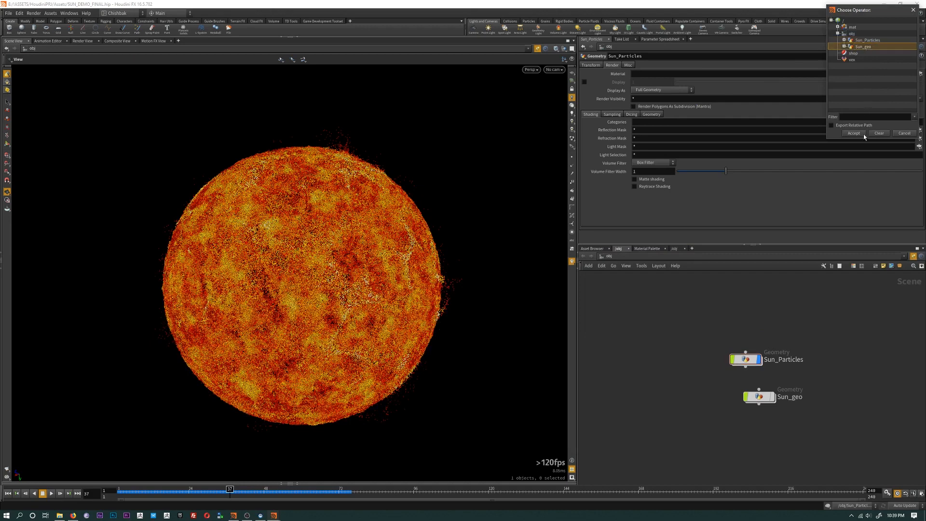
{"action": "left_click", "coordinate": [837, 28]}
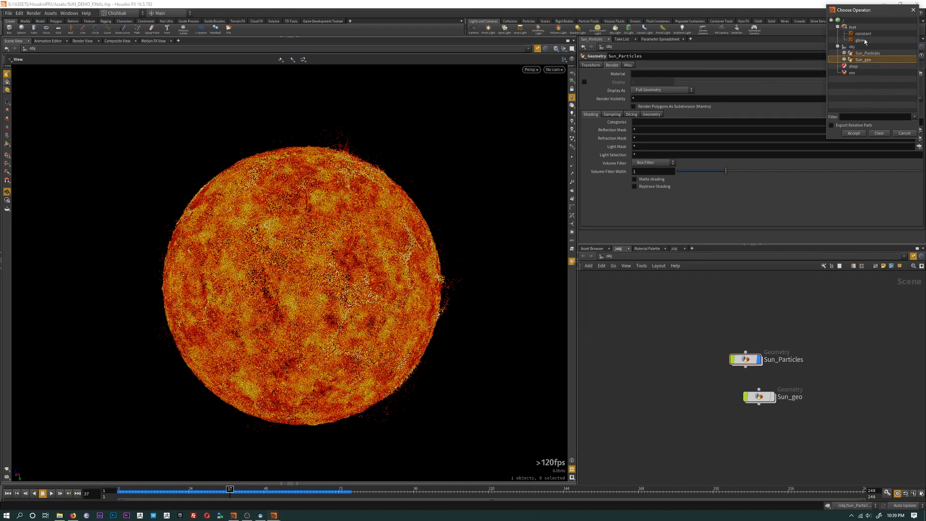
{"action": "left_click", "coordinate": [860, 40]}
{"action": "left_click", "coordinate": [853, 133]}
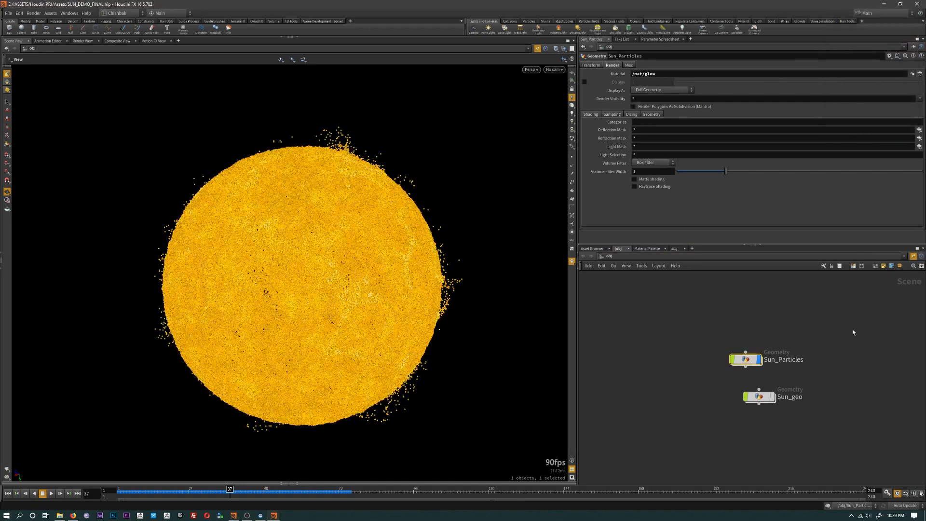
- Add a camera to the object network beside Sun_Particles
{"action": "left_click", "coordinate": [750, 375]}
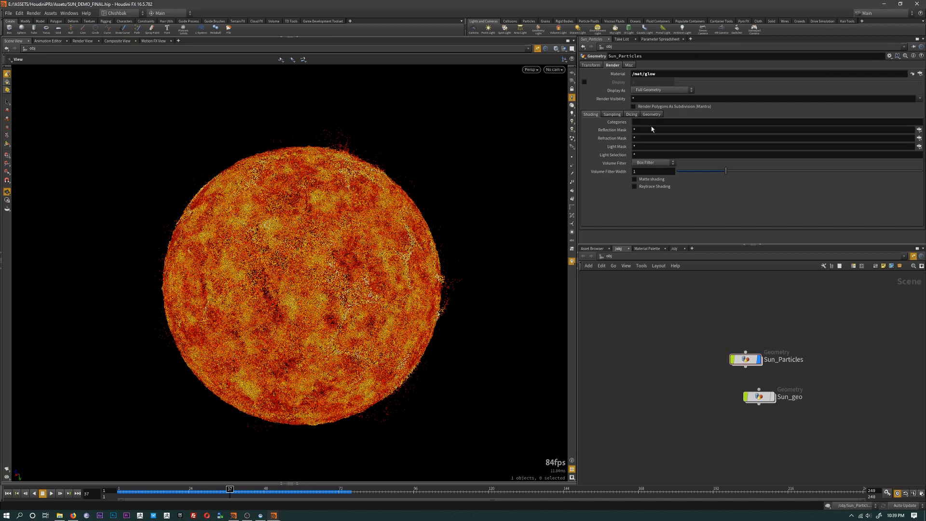
{"action": "key", "text": "Tab"}
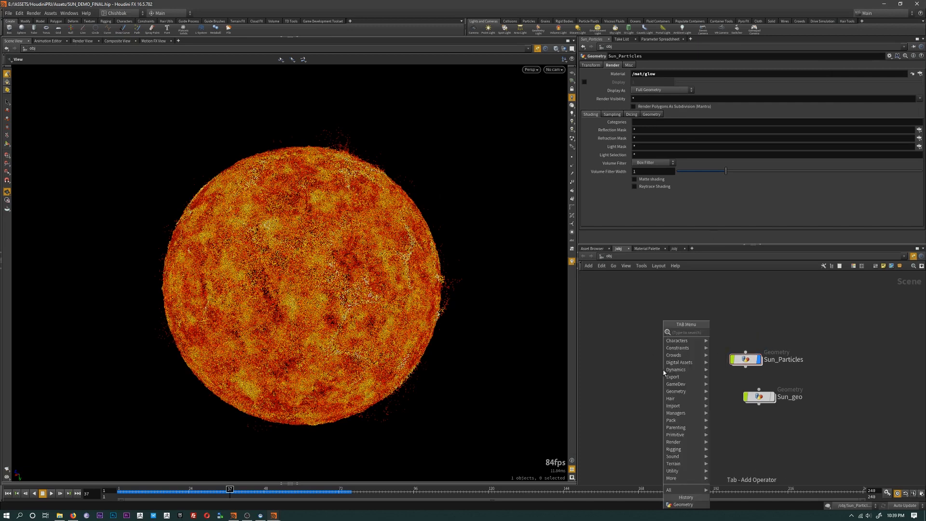
{"action": "type", "text": "camera"}
{"action": "key", "text": "Return"}
{"action": "left_click", "coordinate": [664, 370]}
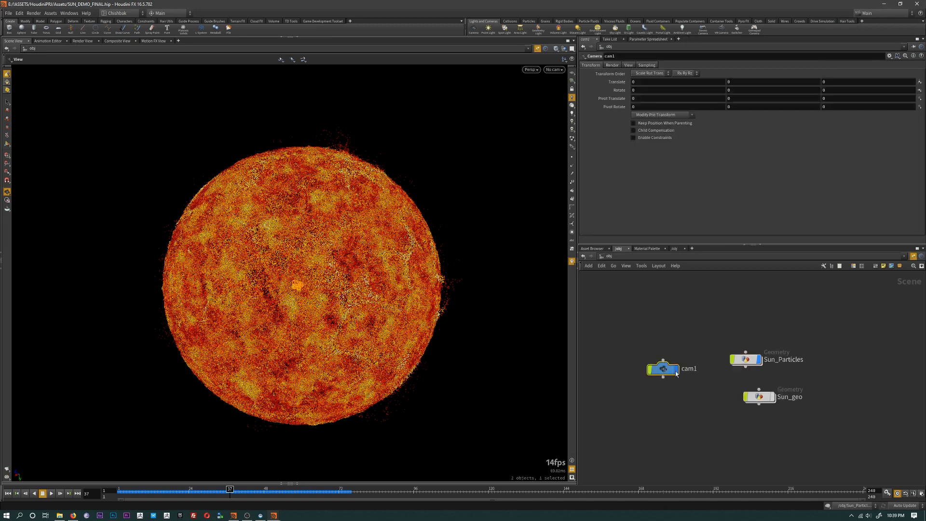
- Look through cam1 in the viewport and lock the camera to the view
{"action": "left_click", "coordinate": [550, 69]}
{"action": "left_click", "coordinate": [574, 119]}
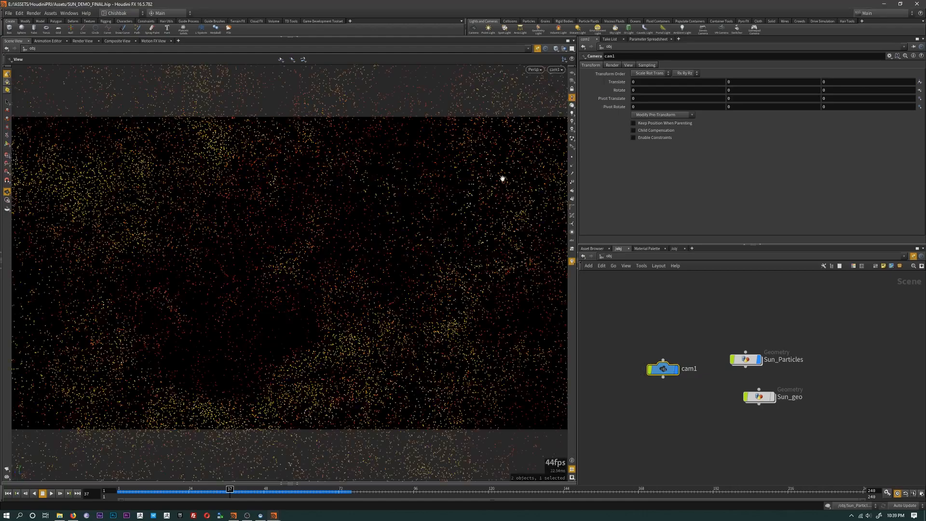
{"action": "scroll", "coordinate": [394, 214], "scroll_direction": "down", "scroll_amount": 5}
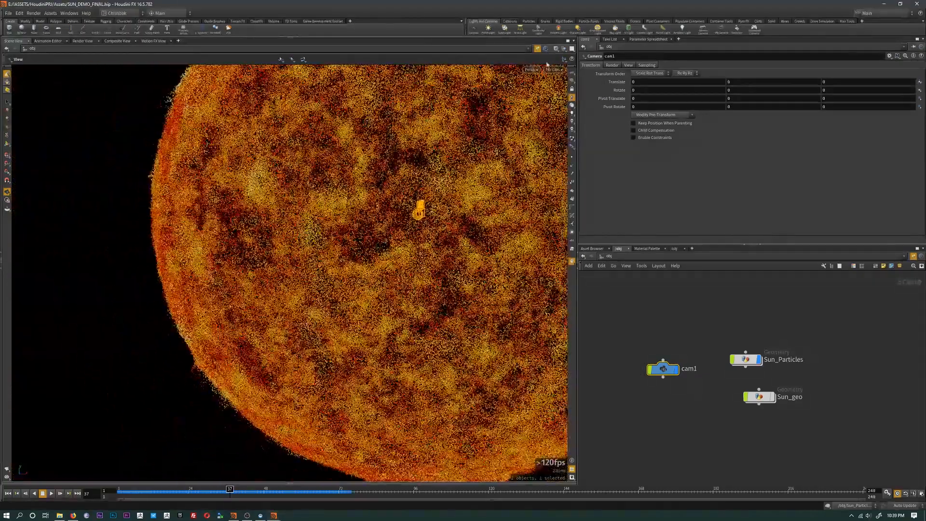
{"action": "left_click", "coordinate": [553, 70]}
{"action": "left_click", "coordinate": [562, 102]}
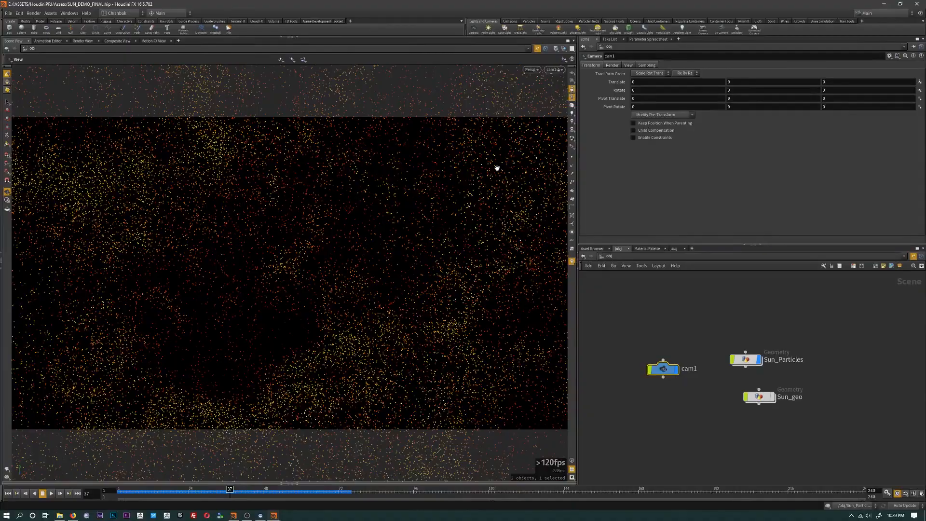
- Pull cam1 back from the sun's interior and orbit it around the surface, advancing the timeline to frame 129
{"action": "right_click_drag", "start_coordinate": [465, 172], "coordinate": [233, 205]}
{"action": "middle_click_drag", "start_coordinate": [463, 205], "coordinate": [376, 274]}
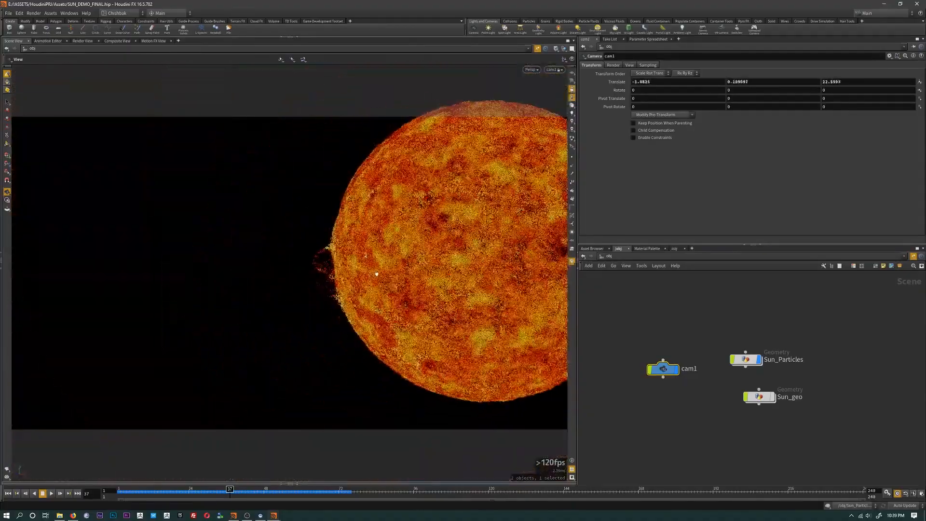
{"action": "left_click_drag", "start_coordinate": [376, 274], "coordinate": [161, 425]}
{"action": "left_click_drag", "start_coordinate": [224, 489], "coordinate": [339, 489]}
{"action": "left_click_drag", "start_coordinate": [386, 323], "coordinate": [436, 256]}
{"action": "middle_click_drag", "start_coordinate": [436, 256], "coordinate": [196, 282]}
{"action": "left_click_drag", "start_coordinate": [479, 345], "coordinate": [314, 176]}
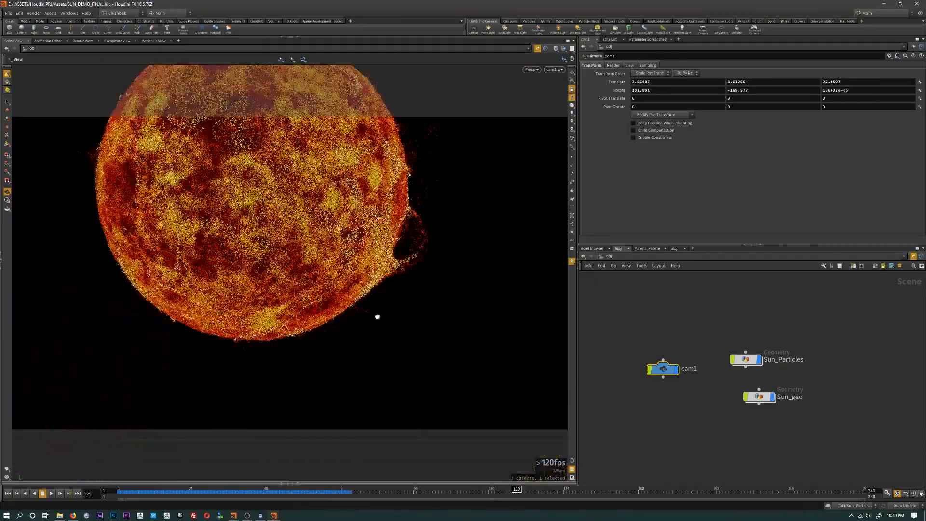
- Move cam1 in to frame the sun's edge and its explosion loops at frame 89, and check Sun_Particles in the shot
{"action": "right_click_drag", "start_coordinate": [377, 317], "coordinate": [471, 223]}
{"action": "middle_click_drag", "start_coordinate": [471, 224], "coordinate": [368, 354]}
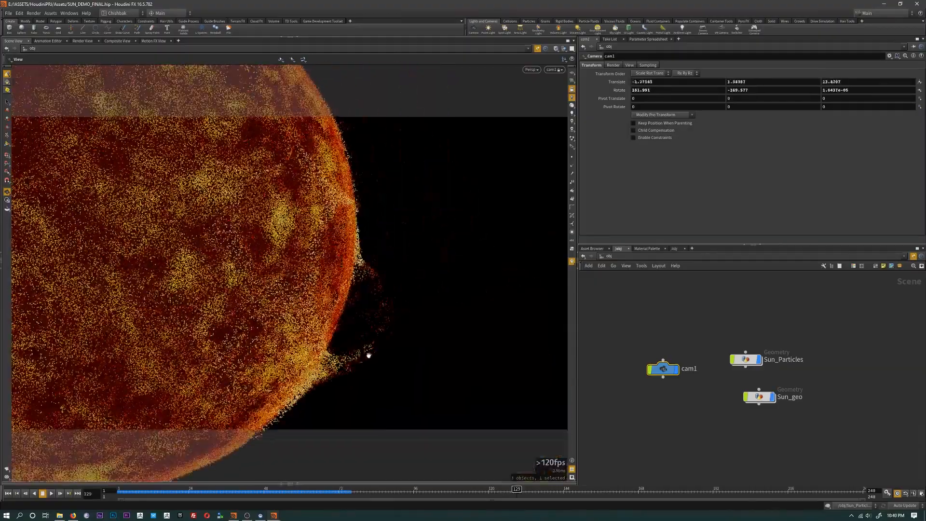
{"action": "right_click_drag", "start_coordinate": [365, 343], "coordinate": [216, 350]}
{"action": "left_click_drag", "start_coordinate": [216, 351], "coordinate": [403, 450]}
{"action": "left_click_drag", "start_coordinate": [506, 501], "coordinate": [392, 490]}
{"action": "right_click_drag", "start_coordinate": [305, 230], "coordinate": [436, 320]}
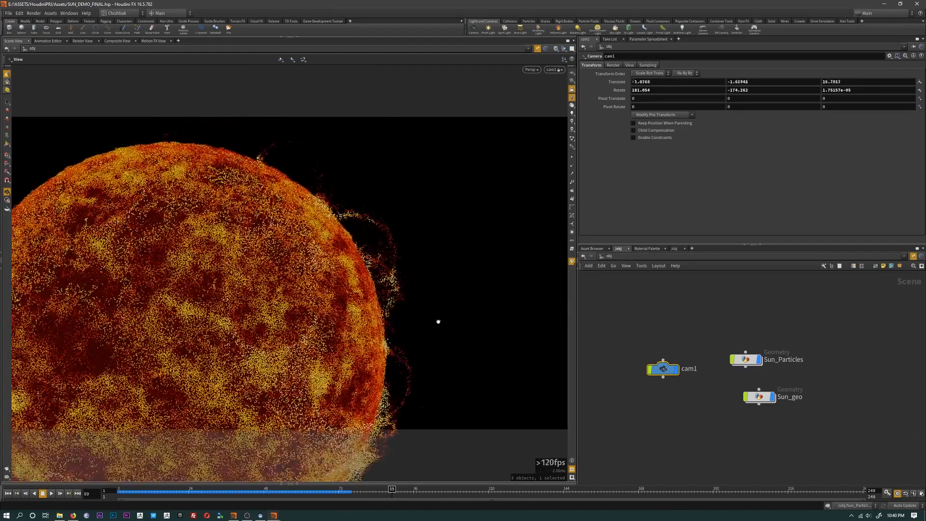
{"action": "left_click_drag", "start_coordinate": [436, 321], "coordinate": [373, 312]}
{"action": "left_click", "coordinate": [747, 360]}
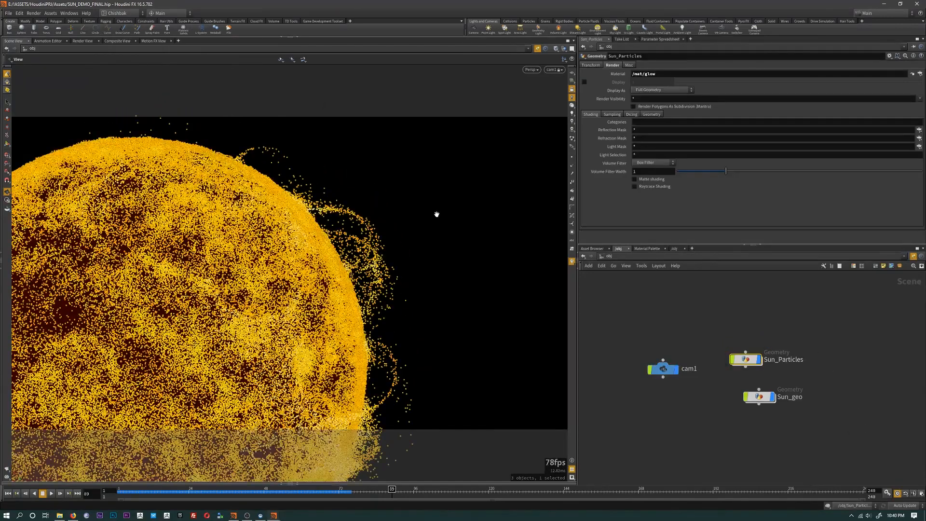
{"action": "left_click", "coordinate": [656, 376]}
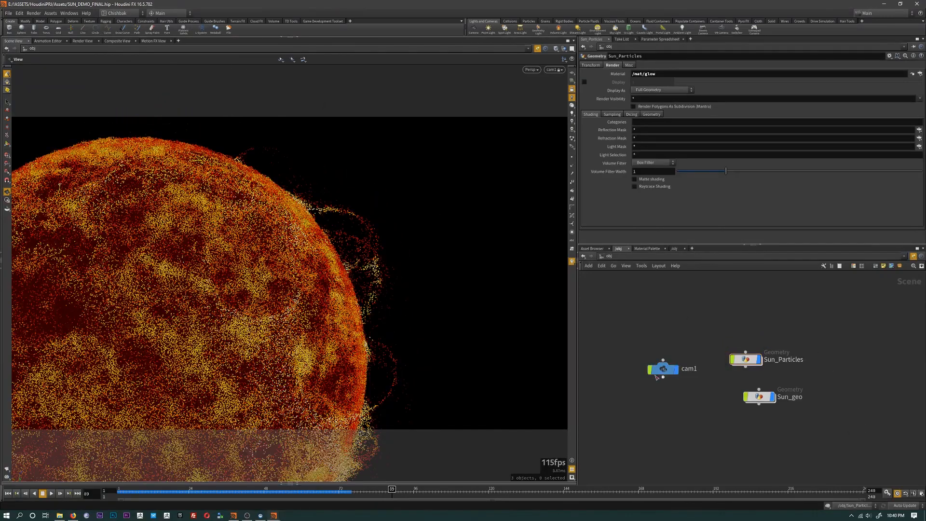
- Test-render the sun in the render view through /obj/cam1
{"action": "left_click", "coordinate": [83, 41]}
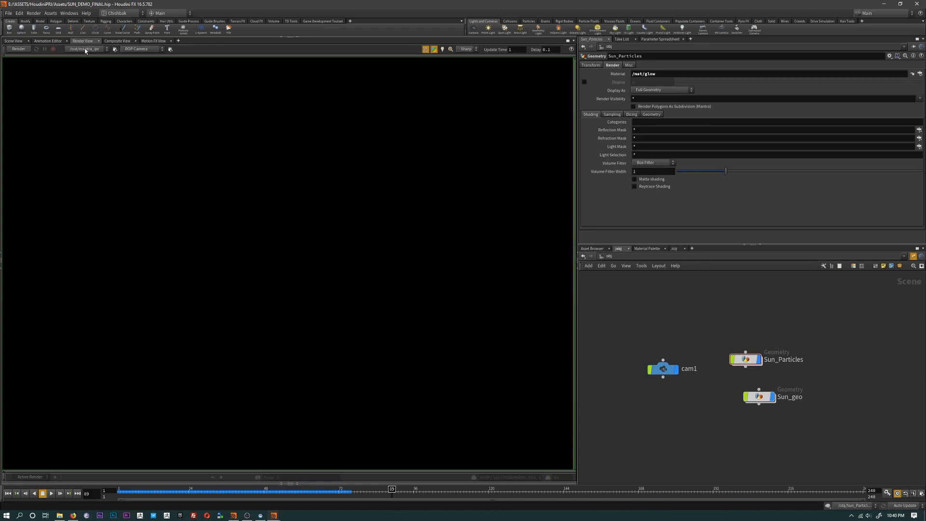
{"action": "left_click", "coordinate": [128, 50]}
{"action": "left_click", "coordinate": [137, 70]}
{"action": "left_click", "coordinate": [18, 51]}
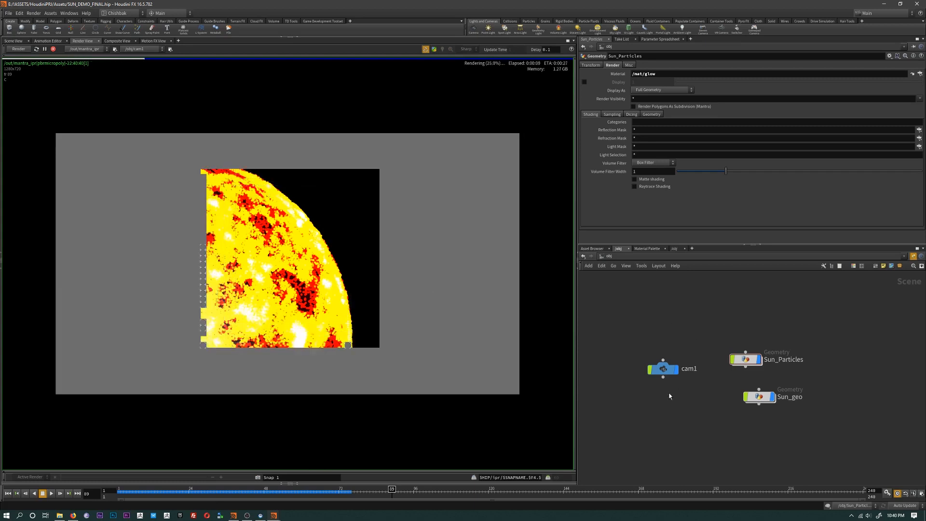
{"action": "mouse_move", "coordinate": [745, 362]}
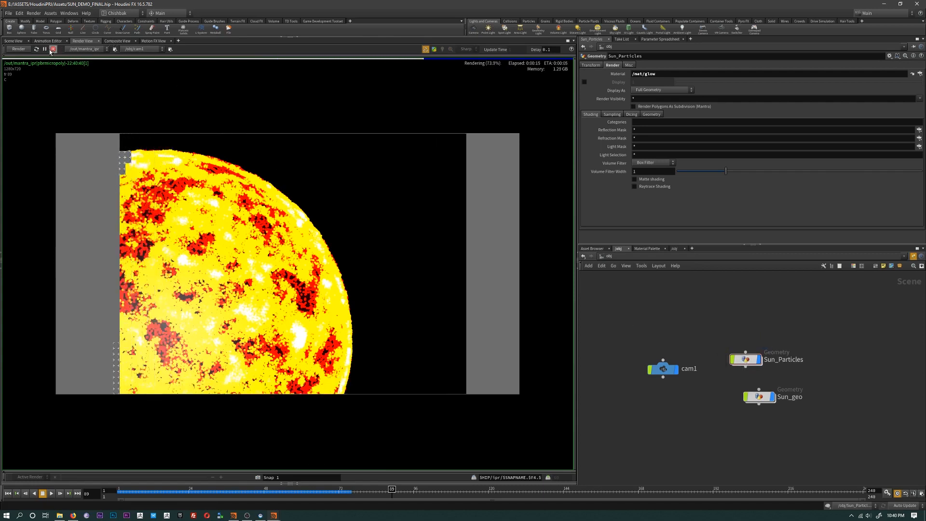
- Inside Sun_Particles, connect a new Attribute Wrangle to the output of merge2
{"action": "double_click", "coordinate": [757, 365]}
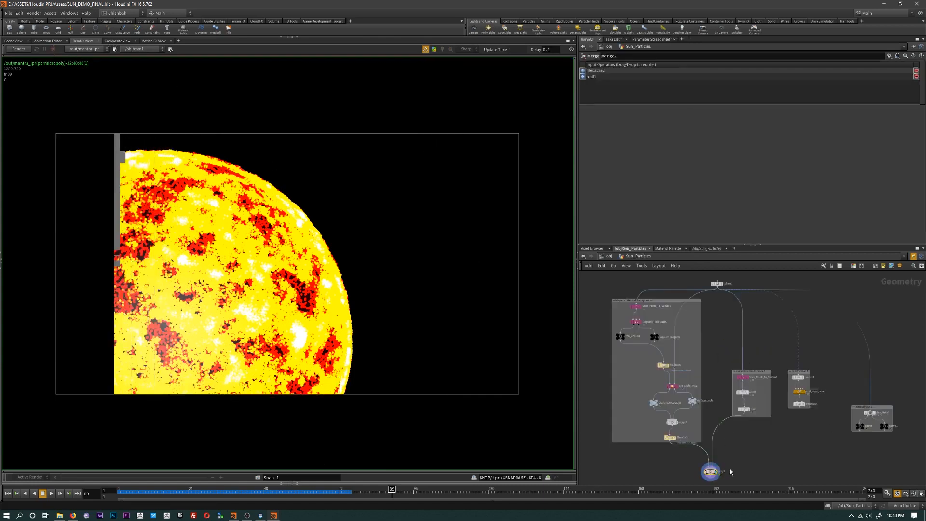
{"action": "left_click", "coordinate": [710, 477]}
{"action": "scroll", "coordinate": [756, 419], "scroll_direction": "up", "scroll_amount": 3}
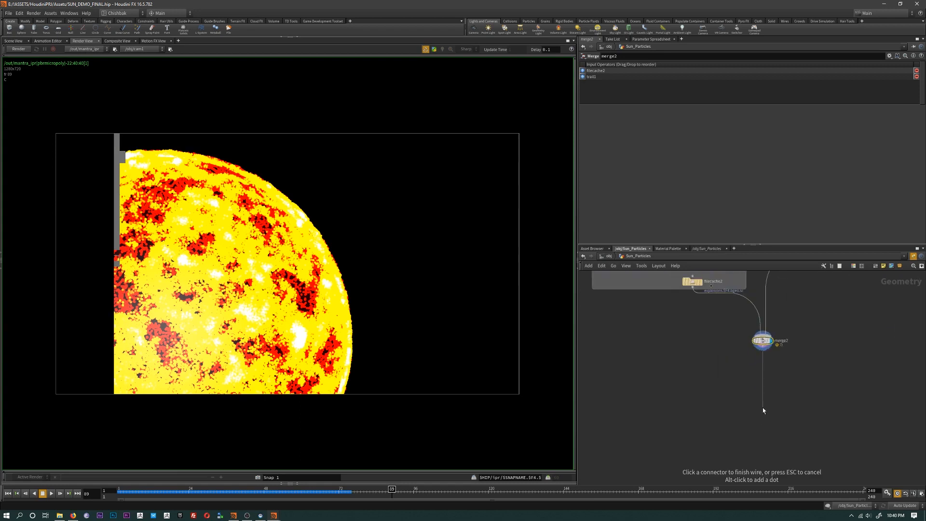
{"action": "key", "text": "Tab"}
{"action": "type", "text": "wra"}
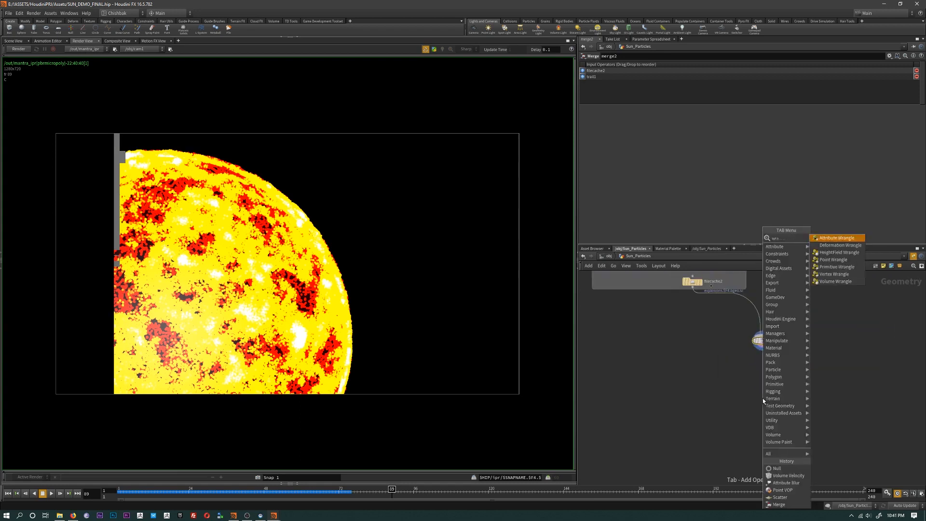
{"action": "key", "text": "Return"}
{"action": "left_click", "coordinate": [762, 398]}
- Set the wrangle's VEXpression to f@pscale=0.02;, display the wrangle, and run a short test render
{"action": "left_click", "coordinate": [605, 115]}
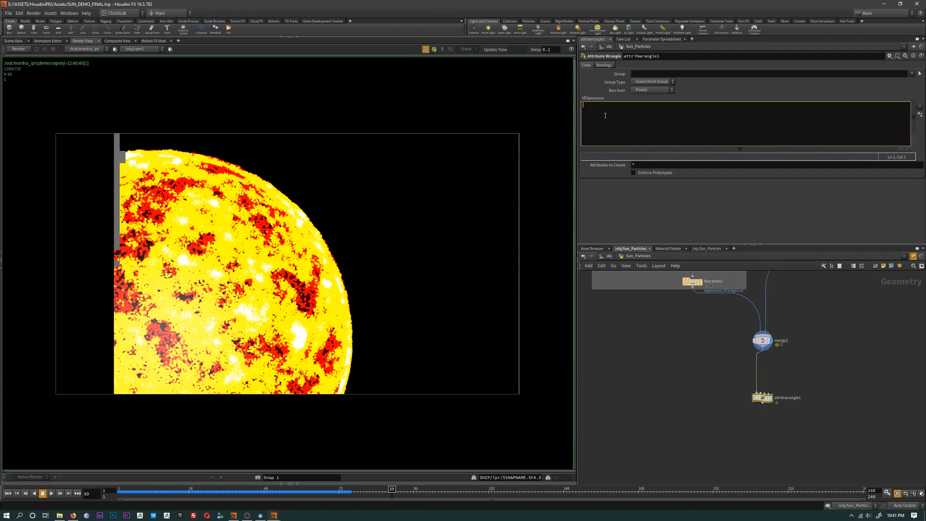
{"action": "type", "text": "f@pscale=0.02;"}
{"action": "left_click", "coordinate": [771, 398]}
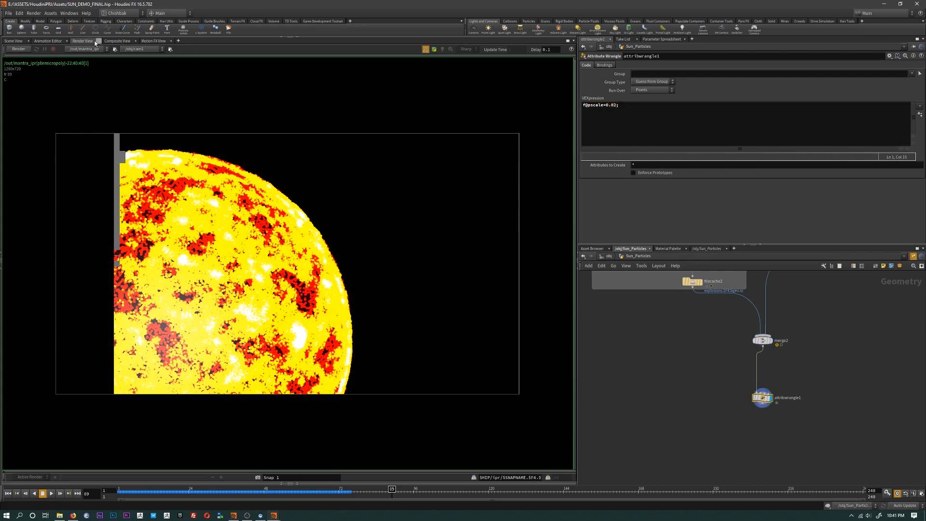
{"action": "left_click", "coordinate": [21, 49]}
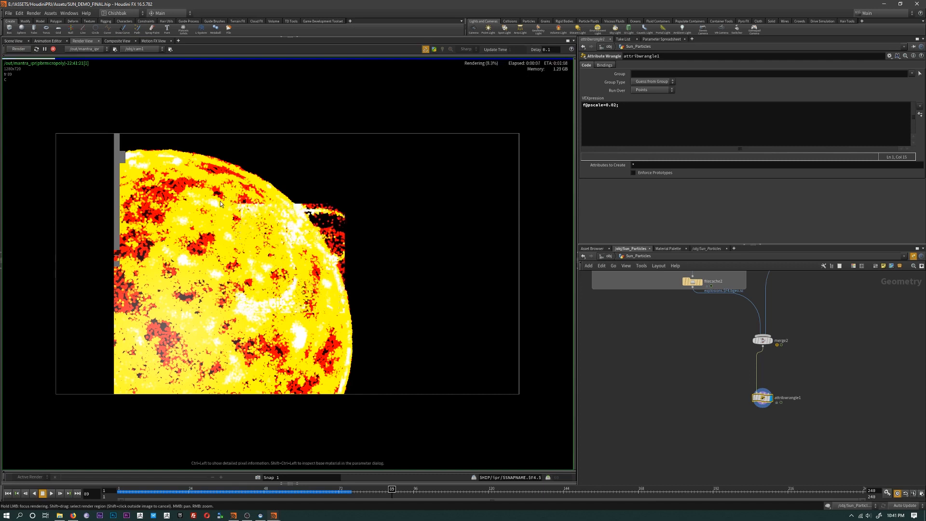
{"action": "left_click", "coordinate": [53, 49]}
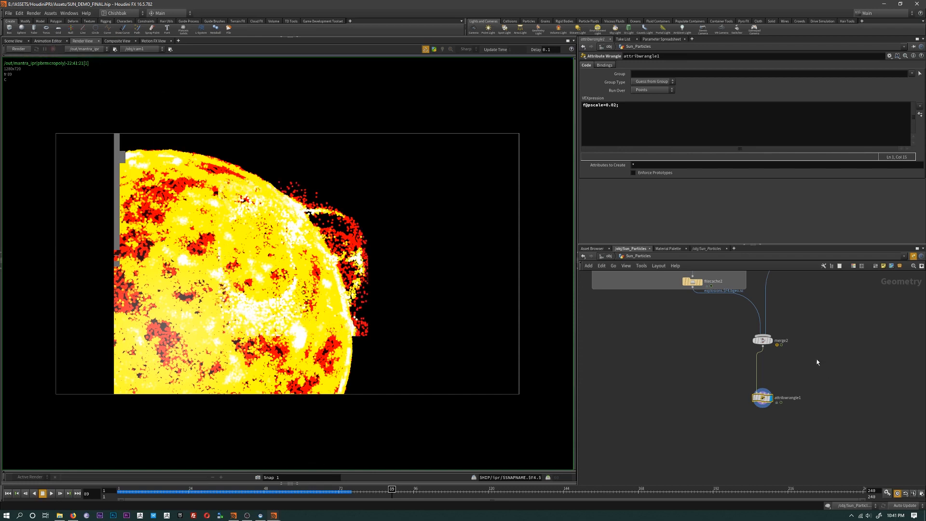
- Display merge2 instead of the wrangle, and open the geometry render settings of Sun_Particles at object level
{"action": "left_click", "coordinate": [773, 344]}
{"action": "left_click", "coordinate": [762, 341]}
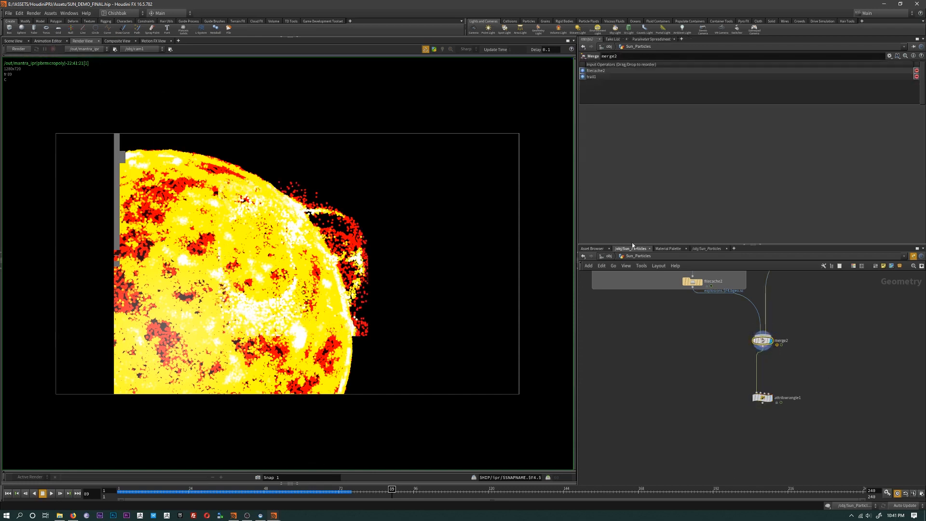
{"action": "left_click", "coordinate": [608, 258]}
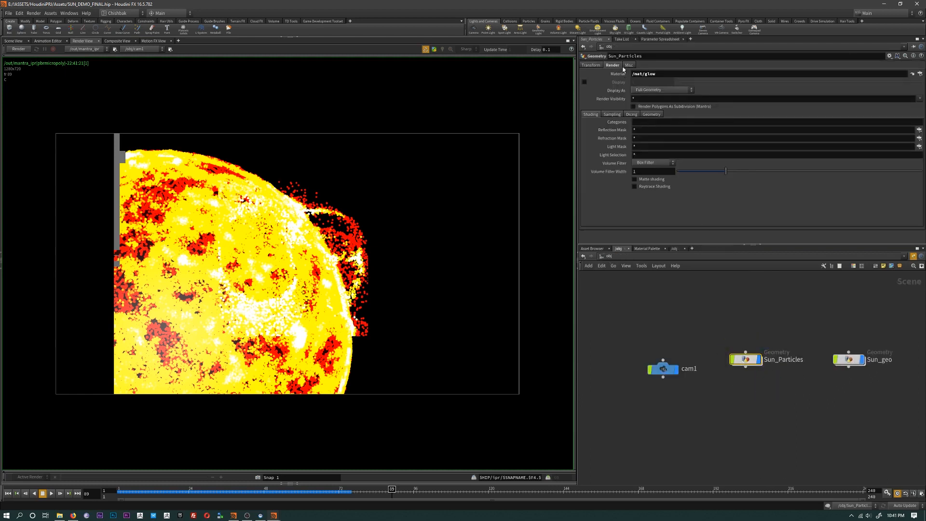
{"action": "left_click", "coordinate": [610, 115]}
{"action": "left_click", "coordinate": [630, 114]}
{"action": "left_click", "coordinate": [650, 114]}
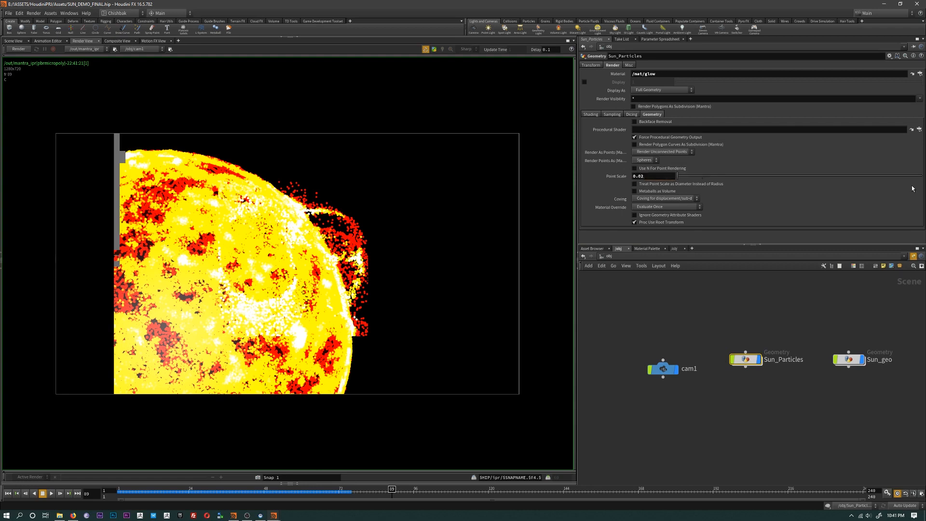
- Run a short test render, and delete the attribute wrangle below merge2 inside Sun_Particles
{"action": "left_click", "coordinate": [20, 49]}
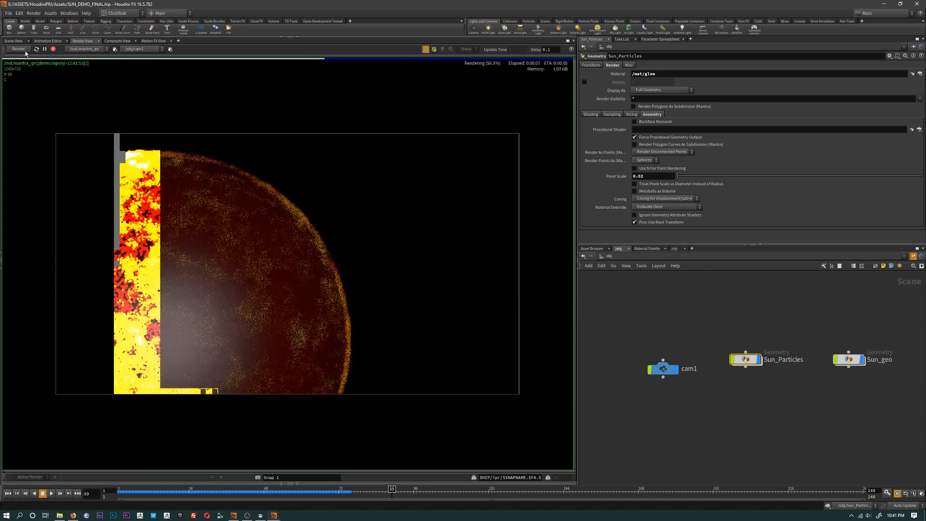
{"action": "left_click", "coordinate": [55, 50]}
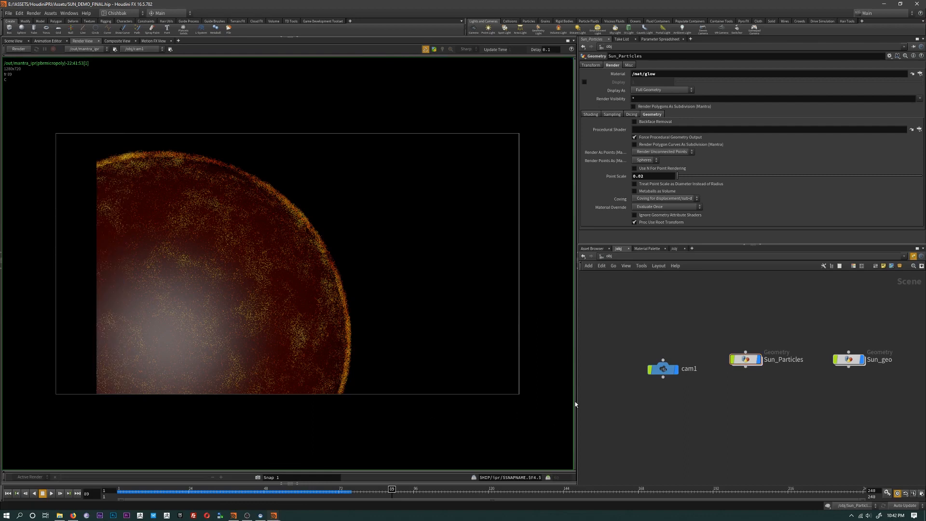
{"action": "double_click", "coordinate": [748, 359]}
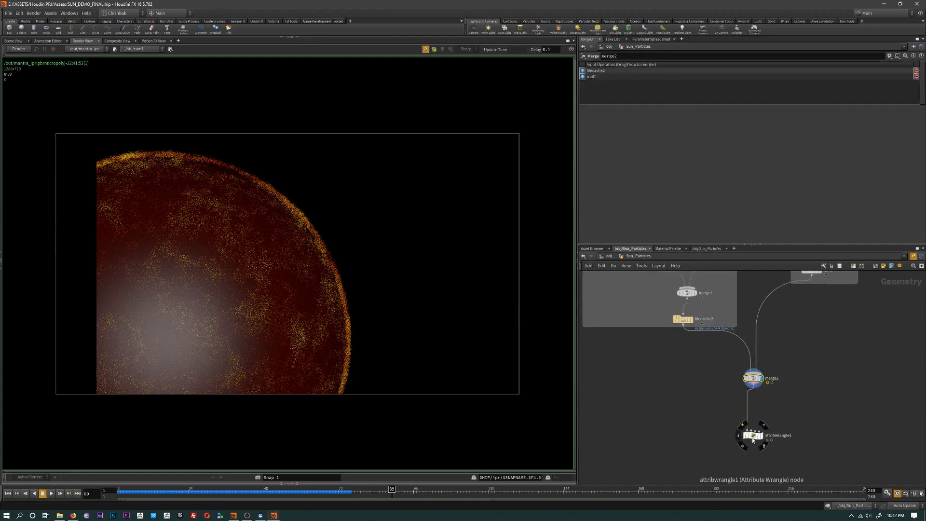
{"action": "left_click", "coordinate": [752, 437]}
{"action": "key", "text": "Delete"}
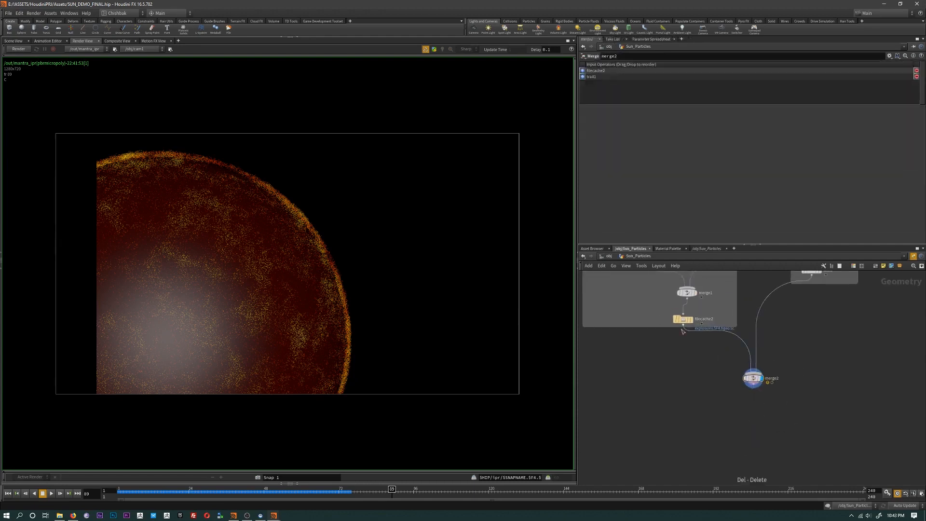
- Display filecache2 instead of merge2 and test-render only the sun explosions
{"action": "middle_click_drag", "start_coordinate": [702, 384], "coordinate": [693, 456]}
{"action": "scroll", "coordinate": [693, 436], "scroll_direction": "up", "scroll_amount": 1}
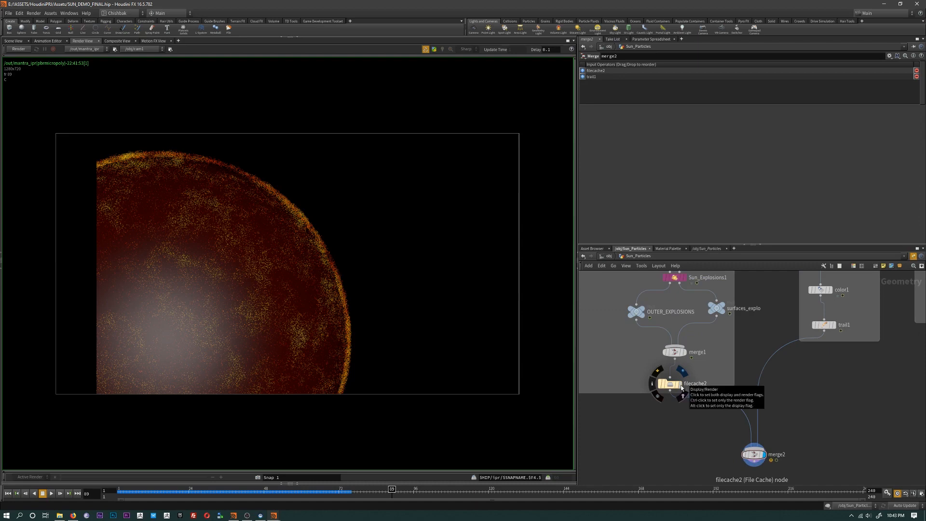
{"action": "left_click", "coordinate": [681, 386]}
{"action": "left_click", "coordinate": [670, 383]}
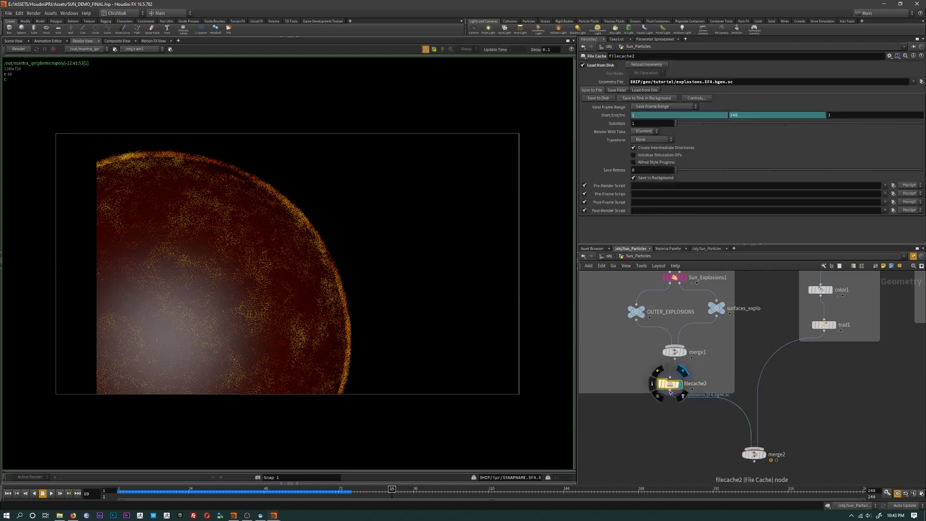
{"action": "left_click", "coordinate": [23, 50]}
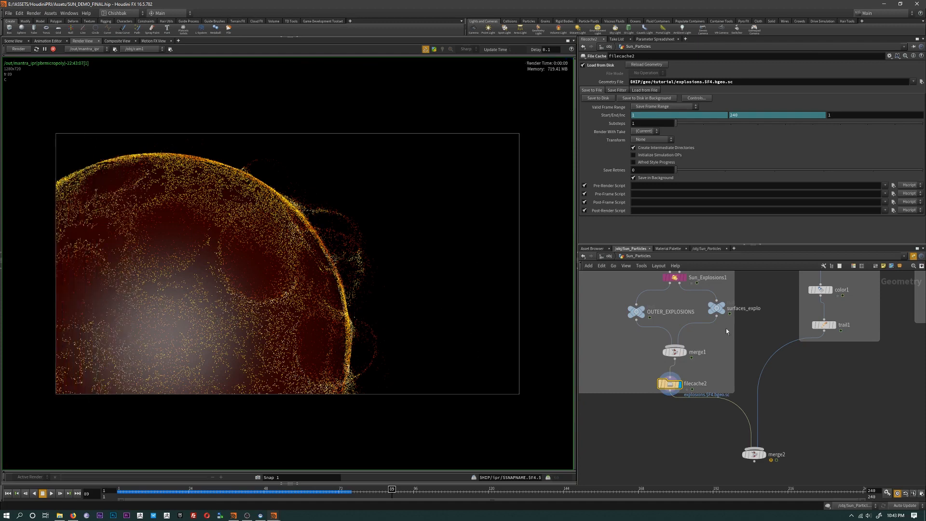
- At object level, try Point Scale values on Sun_Particles, starting with 0.025, and undo the last entry
{"action": "key", "text": "u"}
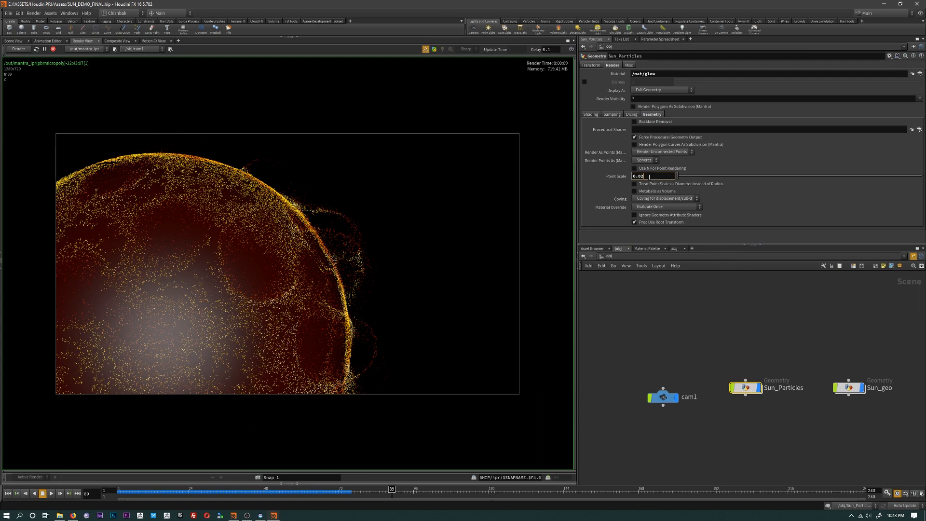
{"action": "type", "text": "5"}
{"action": "key", "text": "Return"}
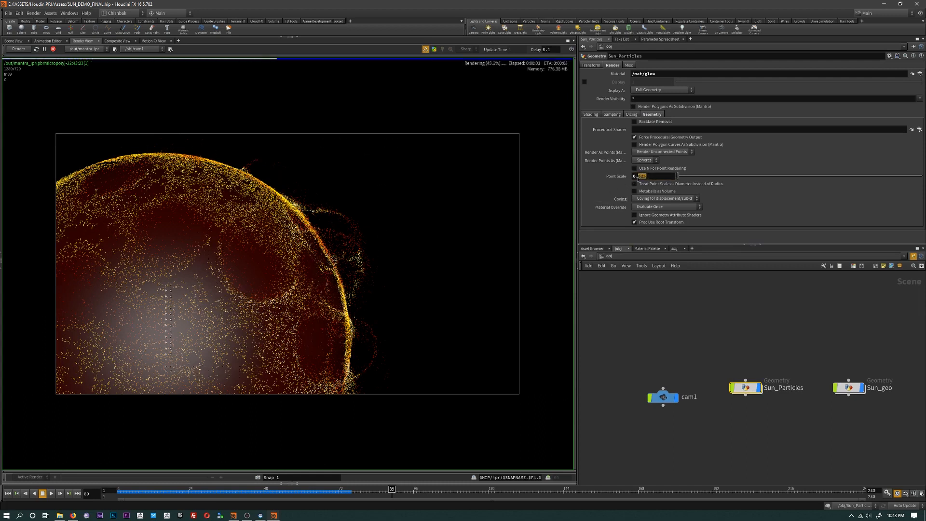
{"action": "type", "text": "1"}
{"action": "key", "text": "Return"}
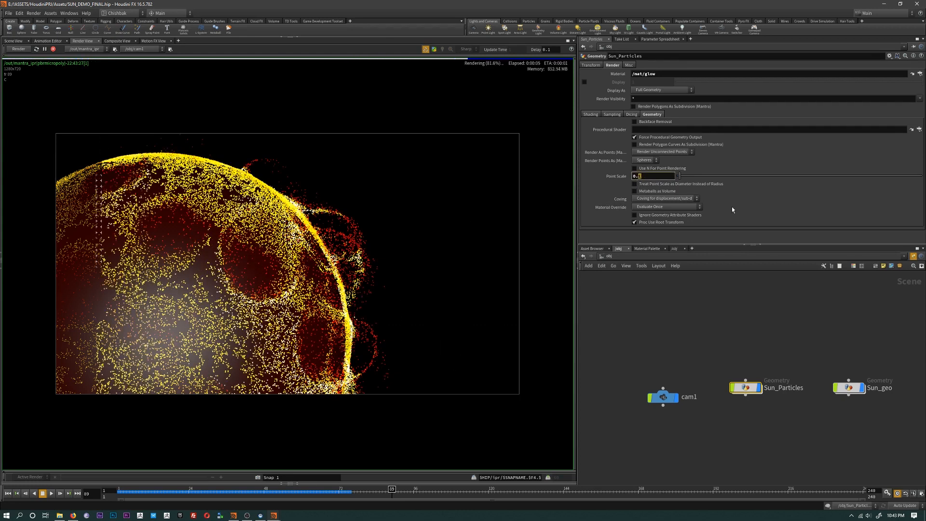
{"action": "type", "text": "0.3"}
{"action": "key", "text": "Return"}
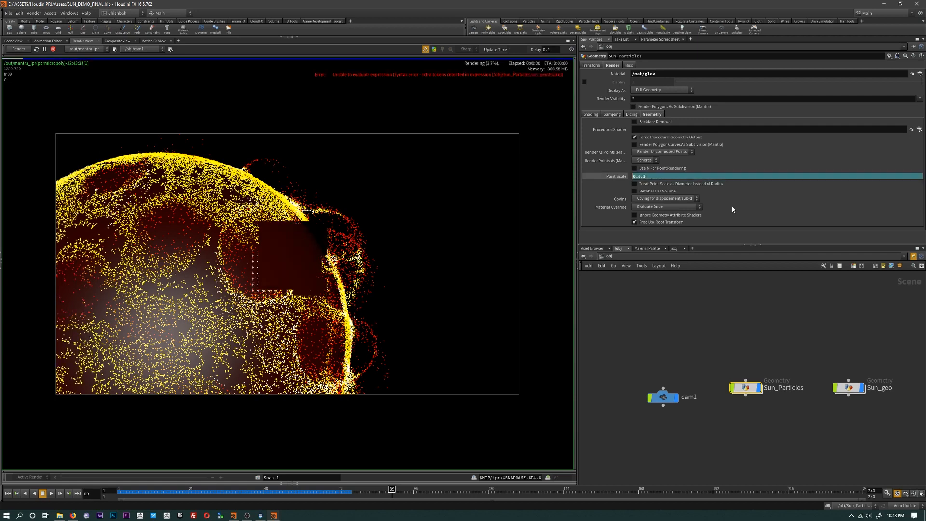
{"action": "key", "text": "ctrl+z"}
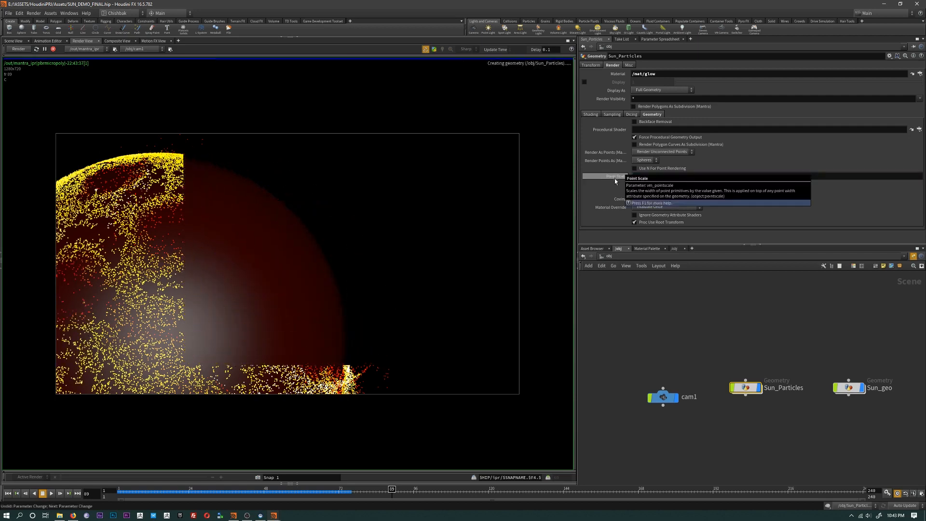
- Set the Point Scale of Sun_Particles to 0.03
{"action": "left_click_drag", "start_coordinate": [633, 176], "coordinate": [806, 186]}
{"action": "type", "text": "0.0"}
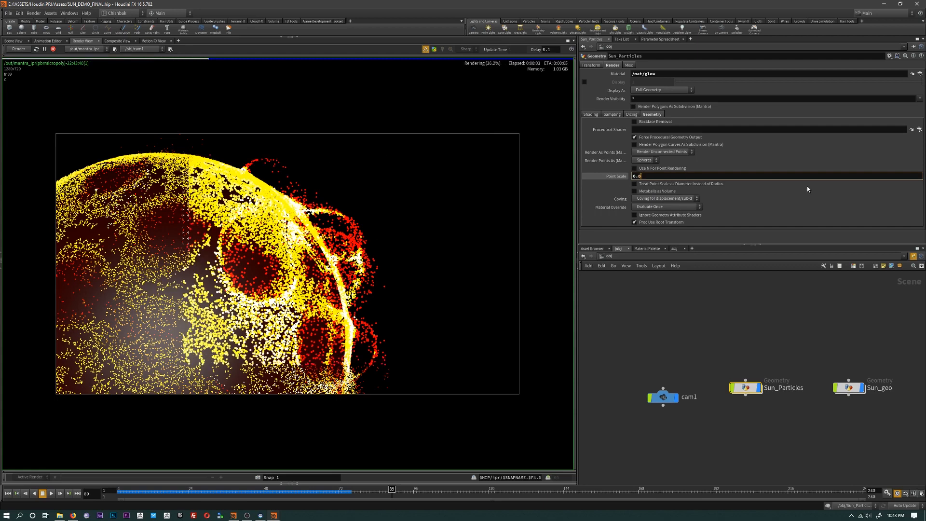
{"action": "type", "text": "3"}
{"action": "key", "text": "Return"}
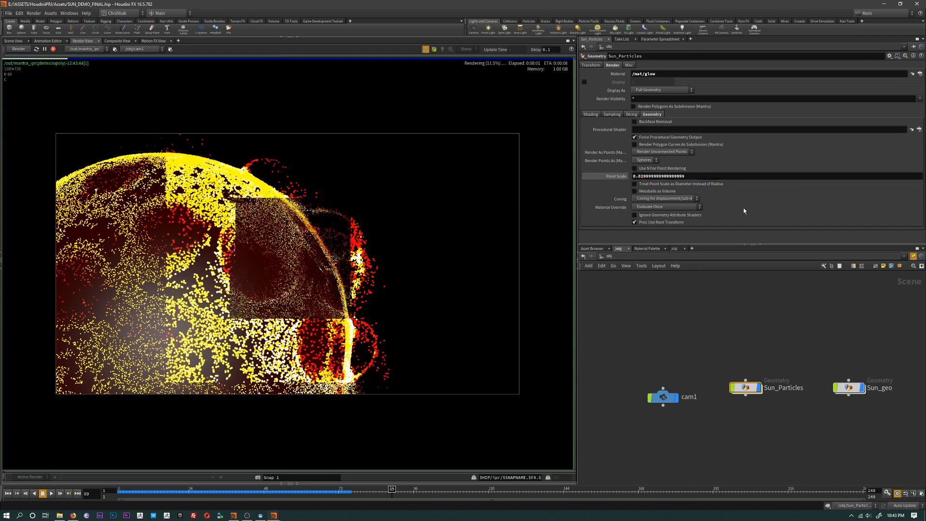
- Inside Sun_Particles, display trail1 instead of filecache2 to render the surface detail, and show its parameters
{"action": "double_click", "coordinate": [751, 389]}
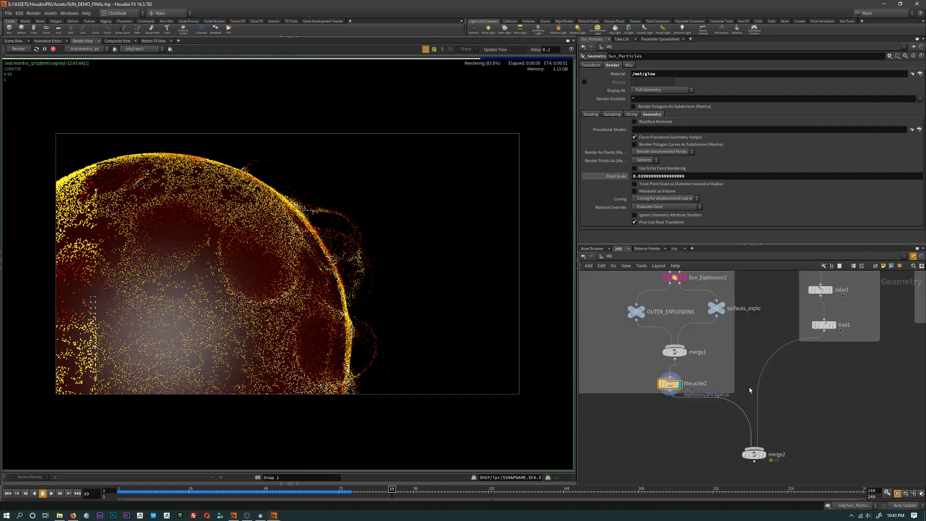
{"action": "middle_click_drag", "start_coordinate": [620, 303], "coordinate": [682, 377]}
{"action": "scroll", "coordinate": [682, 355], "scroll_direction": "down", "scroll_amount": 3}
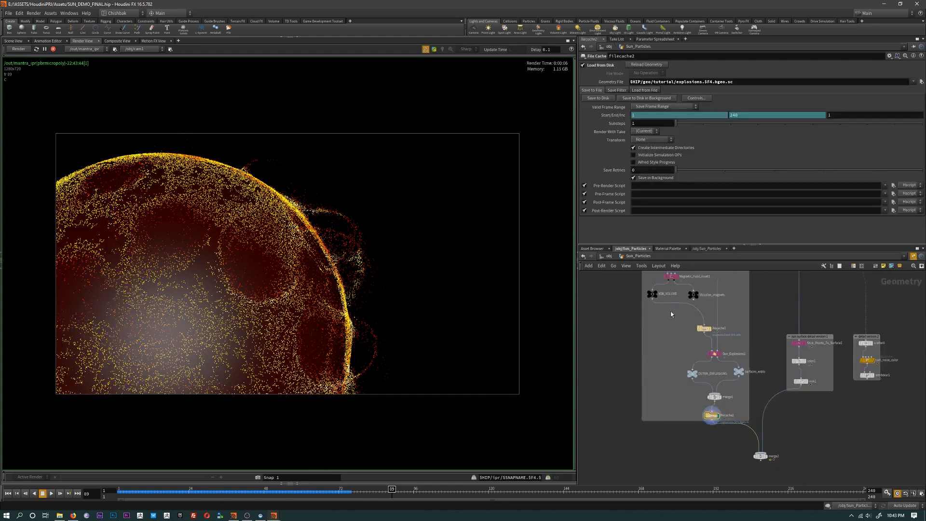
{"action": "scroll", "coordinate": [802, 424], "scroll_direction": "up", "scroll_amount": 5}
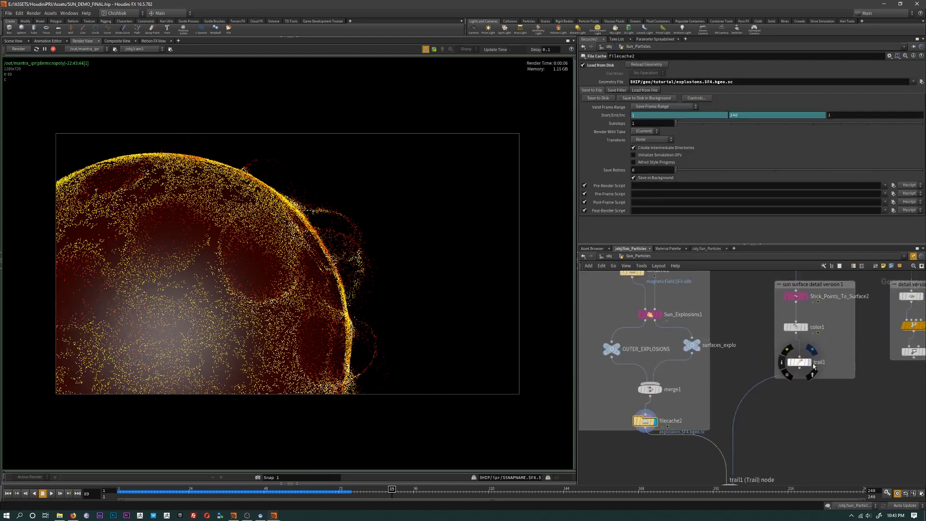
{"action": "key", "text": "r"}
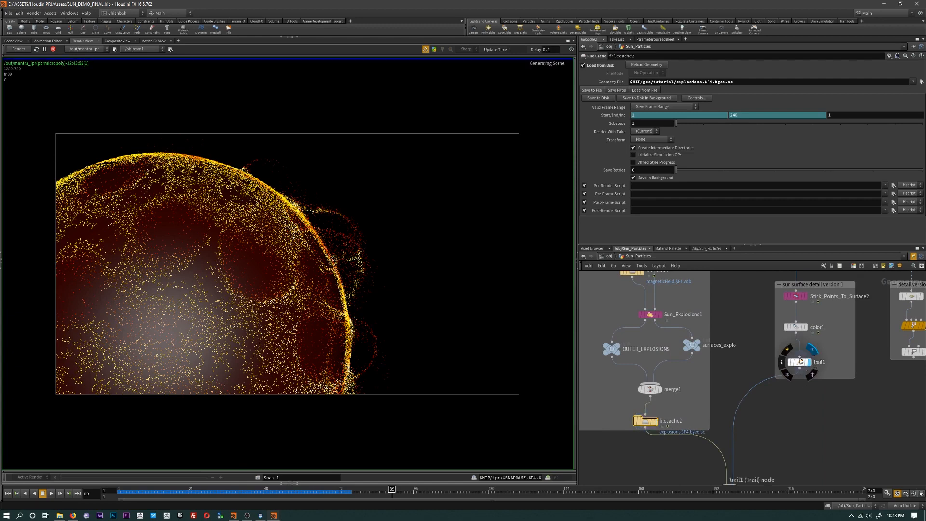
{"action": "left_click", "coordinate": [798, 362]}
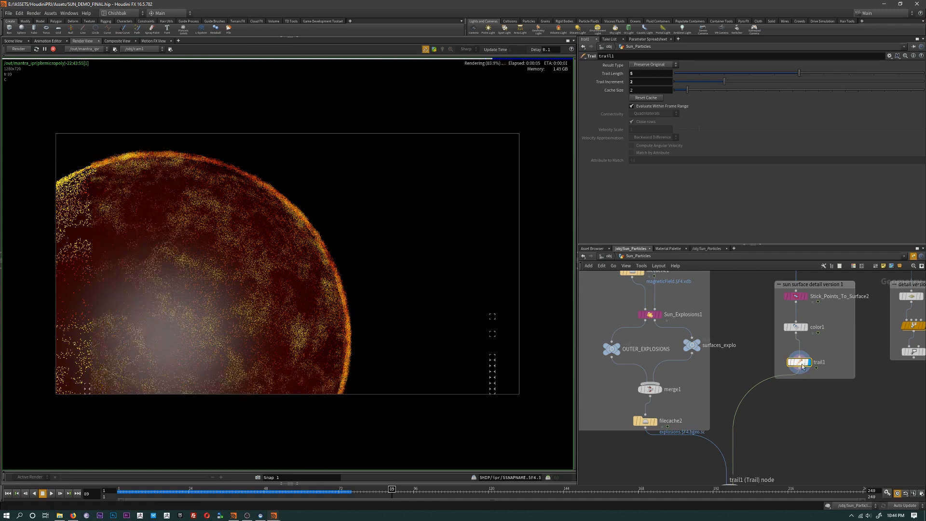
- Insert an Attribute Delete node between trail1 and merge2, display it, and remove the point attribute pscale
{"action": "middle_click_drag", "start_coordinate": [807, 328], "coordinate": [804, 342]}
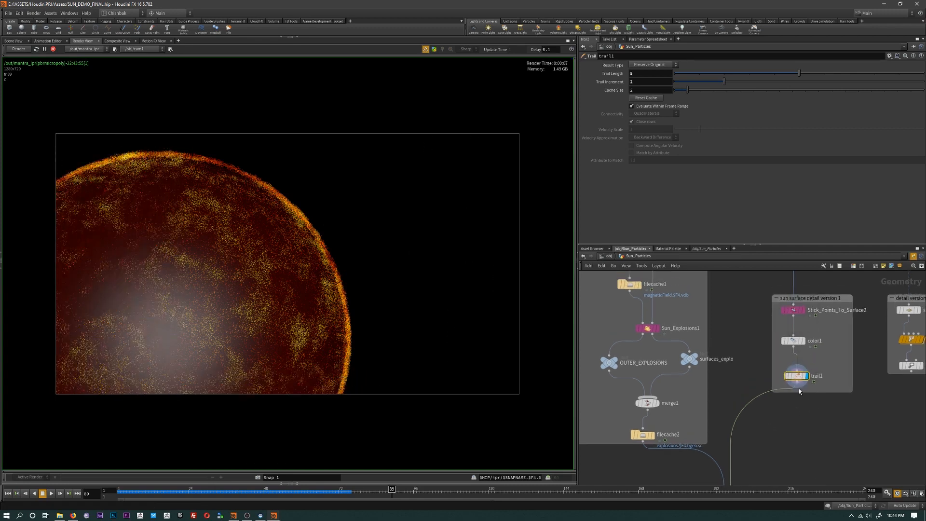
{"action": "key", "text": "Tab"}
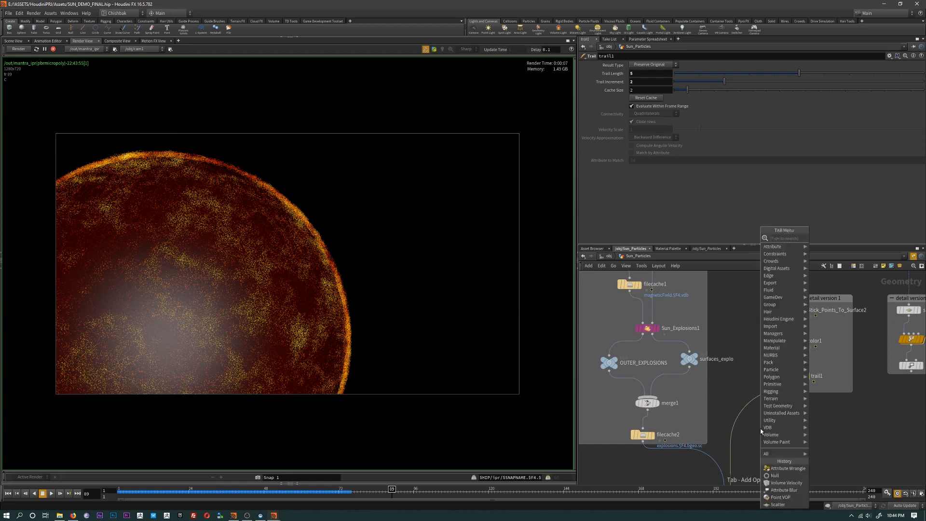
{"action": "type", "text": "dele"}
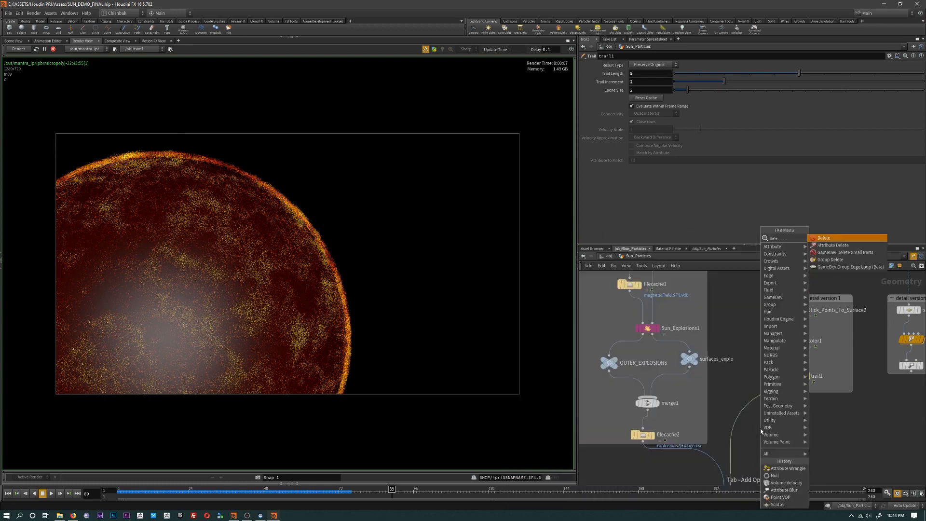
{"action": "key", "text": "Down"}
{"action": "key", "text": "Return"}
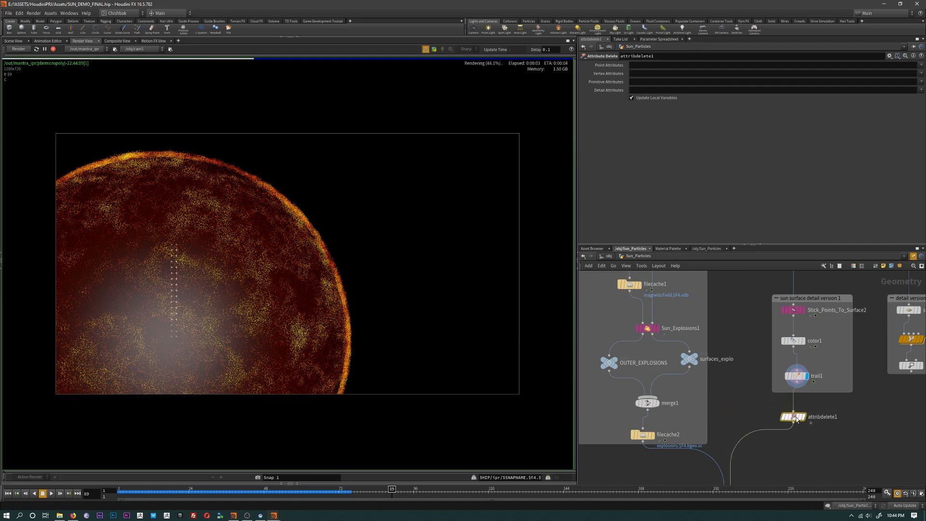
{"action": "left_click", "coordinate": [798, 419]}
{"action": "left_click", "coordinate": [820, 66]}
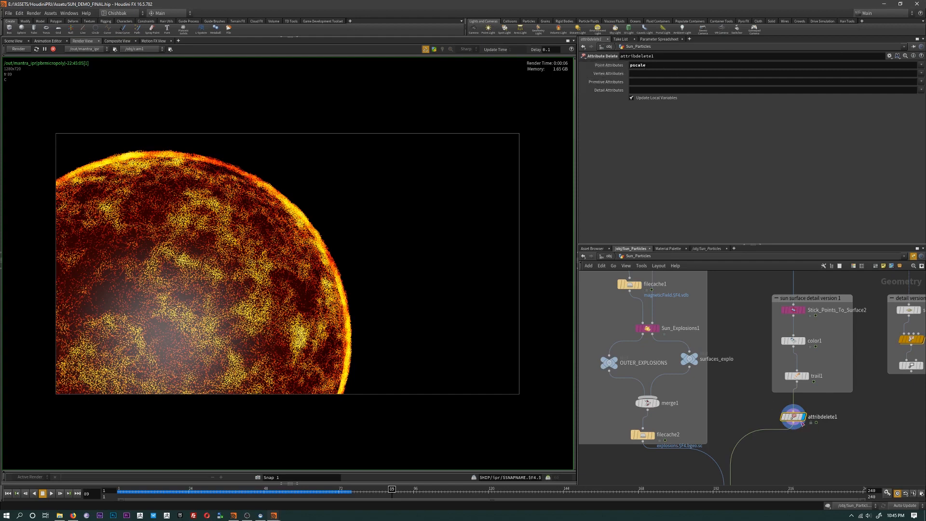
- Select merge2 and display it so the explosions and surface detail render together
{"action": "middle_click_drag", "start_coordinate": [801, 423], "coordinate": [822, 360]}
{"action": "left_click", "coordinate": [755, 442]}
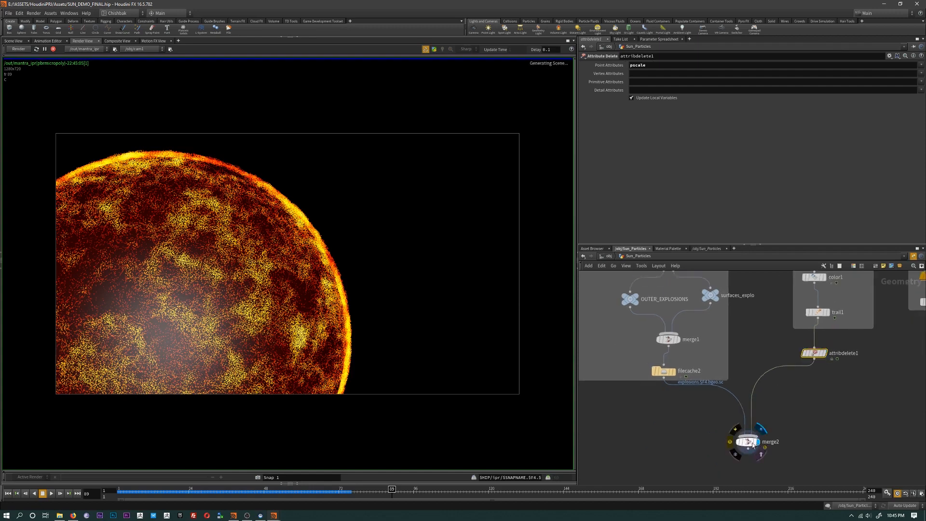
{"action": "left_click", "coordinate": [748, 442]}
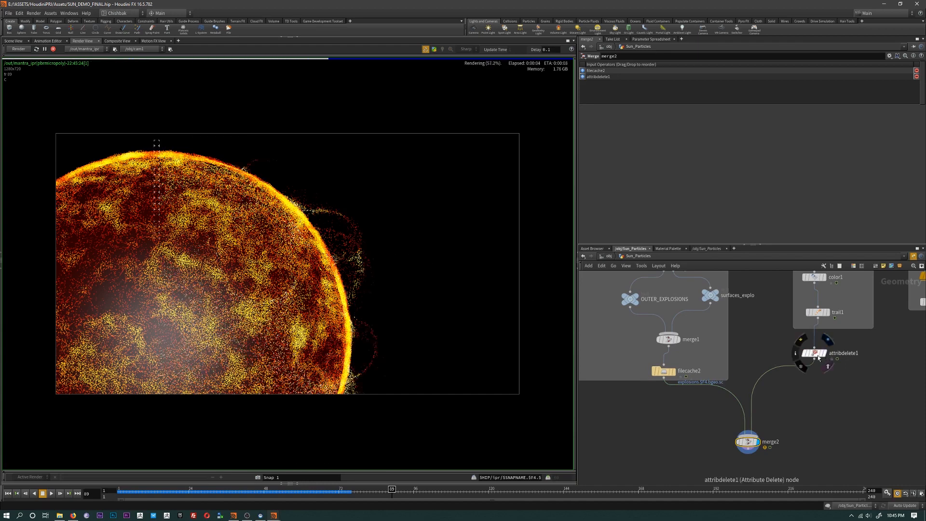
- Enable Geometry Velocity Blur in the render sampling settings of Sun_Particles at object level
{"action": "key", "text": "u"}
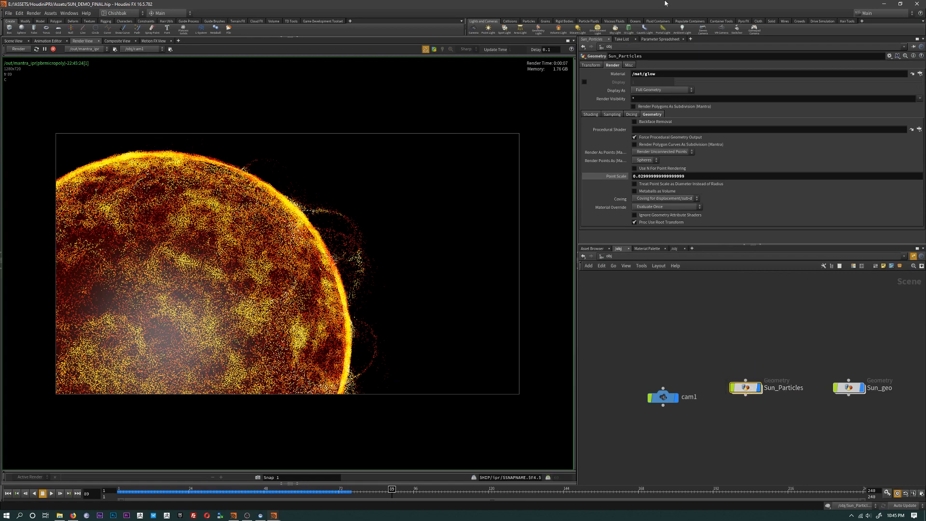
{"action": "left_click", "coordinate": [629, 66]}
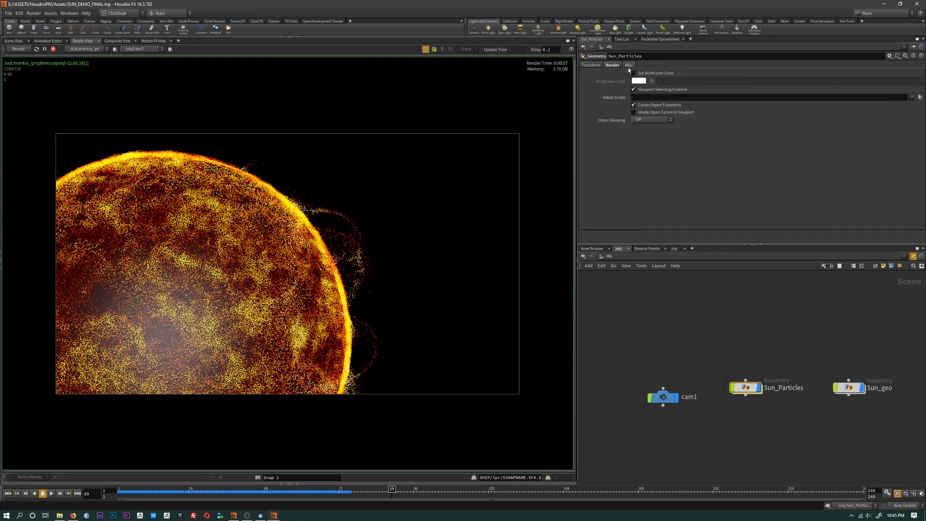
{"action": "left_click", "coordinate": [611, 66]}
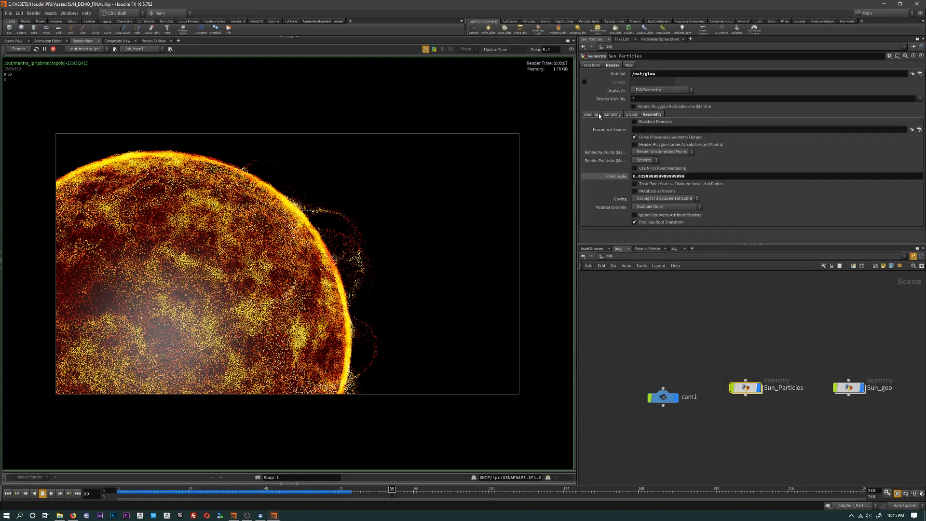
{"action": "left_click", "coordinate": [612, 115]}
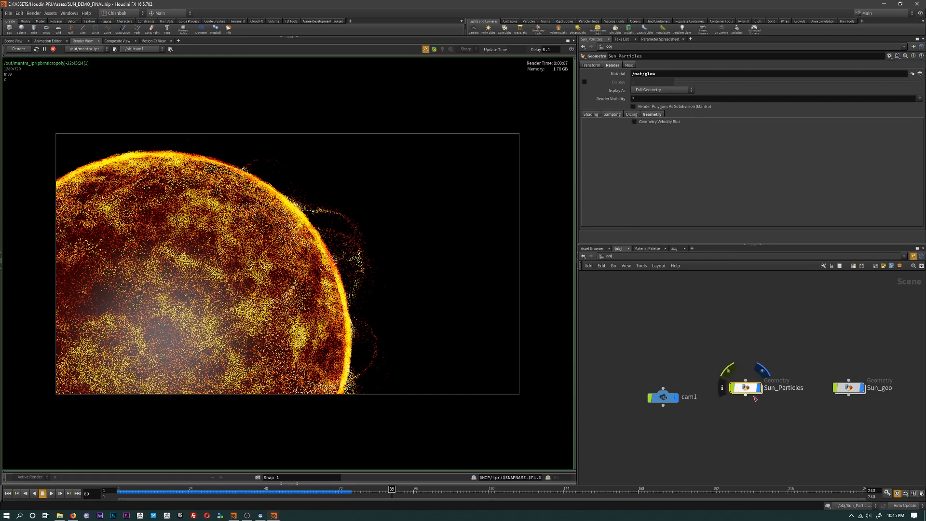
{"action": "mouse_move", "coordinate": [745, 389]}
{"action": "left_click", "coordinate": [635, 123]}
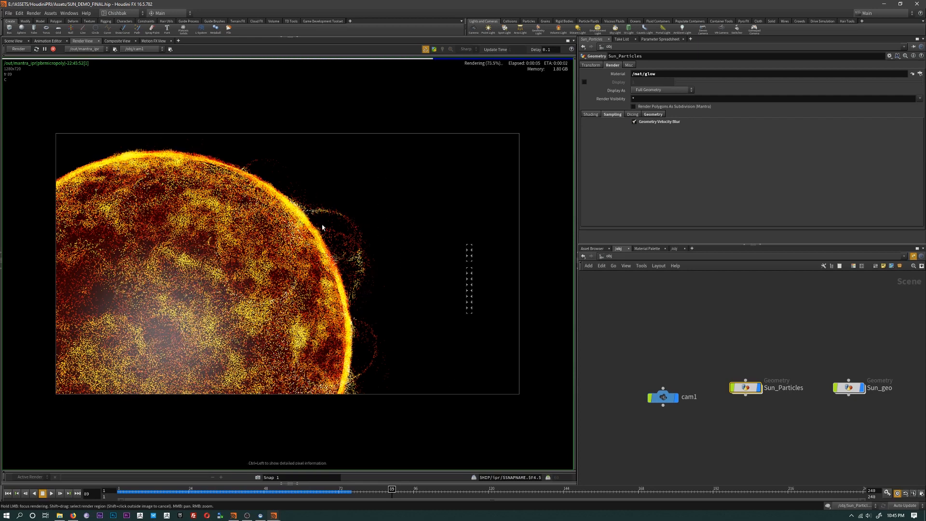
- Place an unconnected Attribute Wrangle between filecache2 and merge2 inside Sun_Particles, and return to object level
{"action": "double_click", "coordinate": [746, 388]}
{"action": "scroll", "coordinate": [695, 442], "scroll_direction": "up", "scroll_amount": 3}
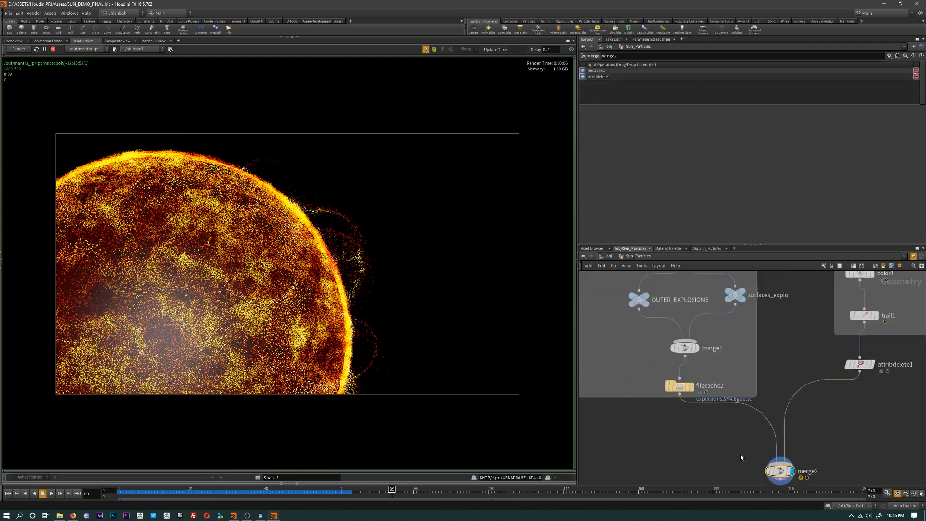
{"action": "key", "text": "Tab"}
{"action": "type", "text": "wr"}
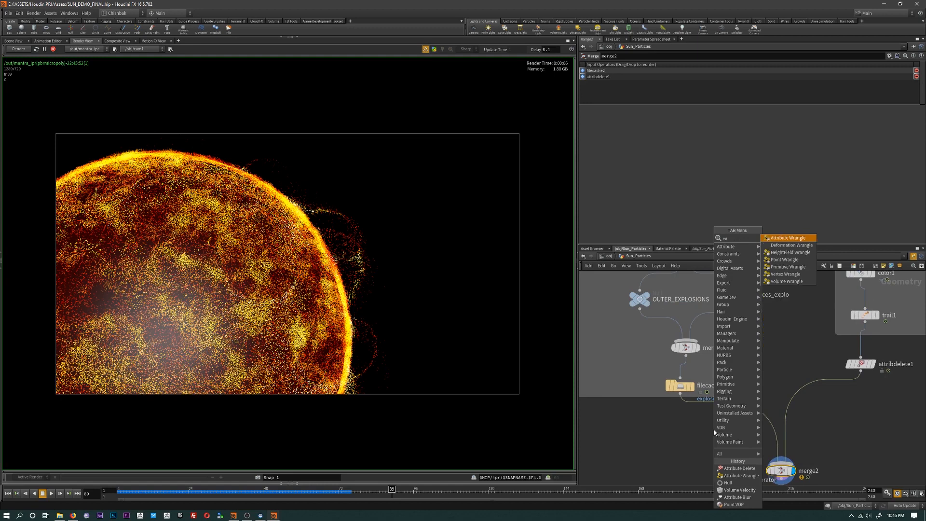
{"action": "key", "text": "Return"}
{"action": "left_click", "coordinate": [714, 432]}
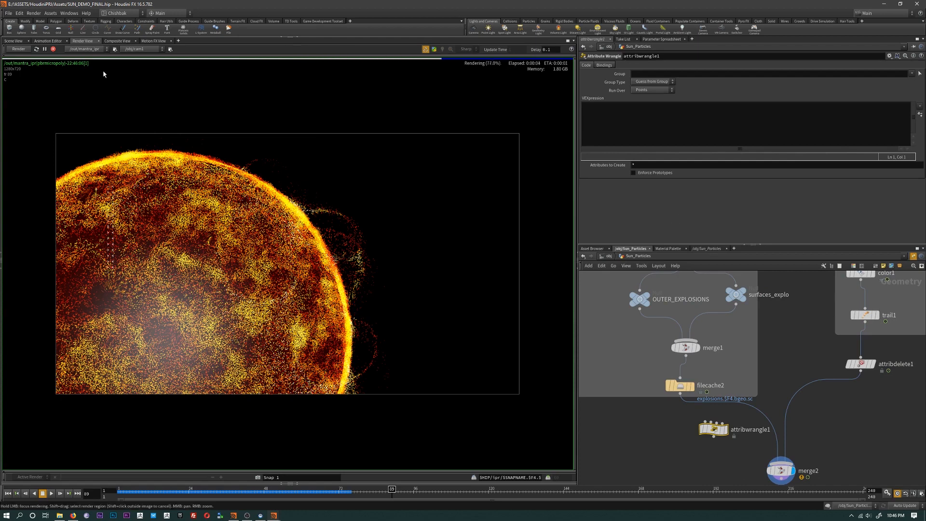
{"action": "left_click", "coordinate": [608, 257]}
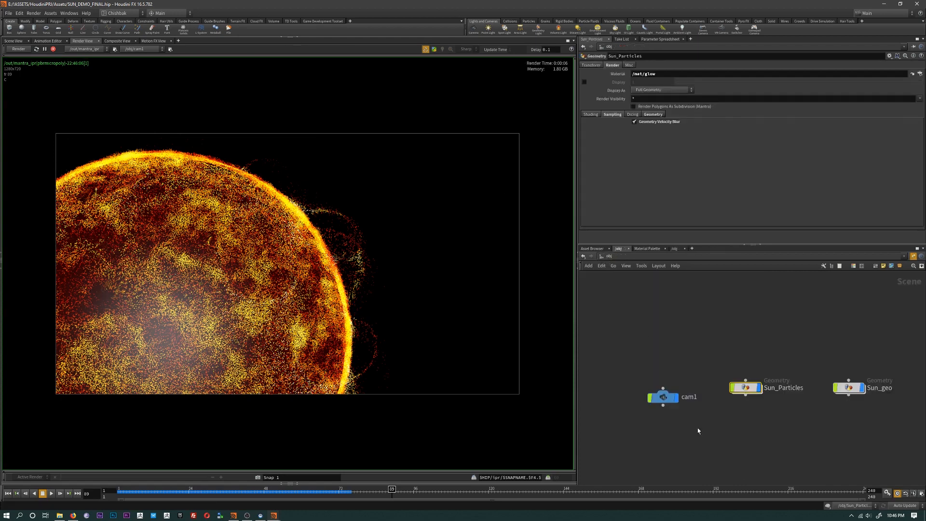
- Set cam1's view resolution to the HDTV 1080 preset
{"action": "left_click", "coordinate": [665, 397]}
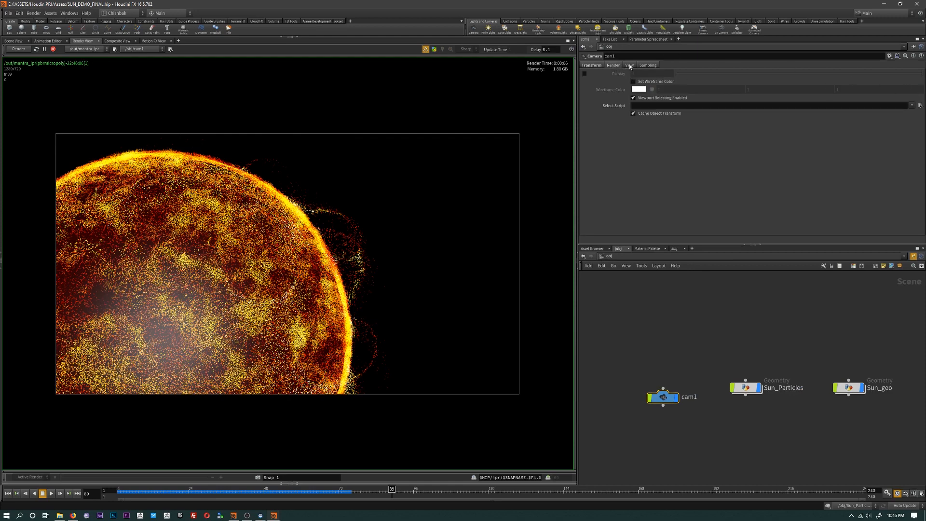
{"action": "left_click", "coordinate": [629, 65]}
{"action": "left_click", "coordinate": [919, 83]}
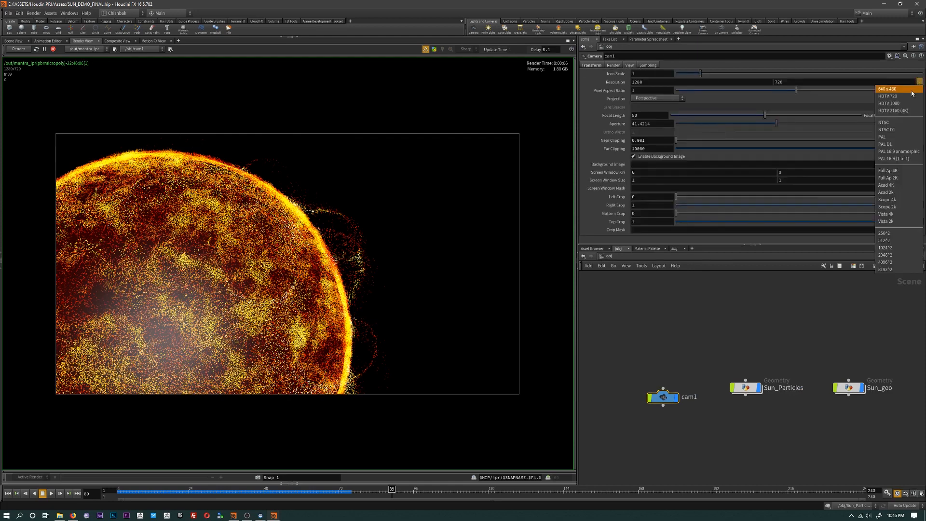
{"action": "left_click", "coordinate": [897, 107]}
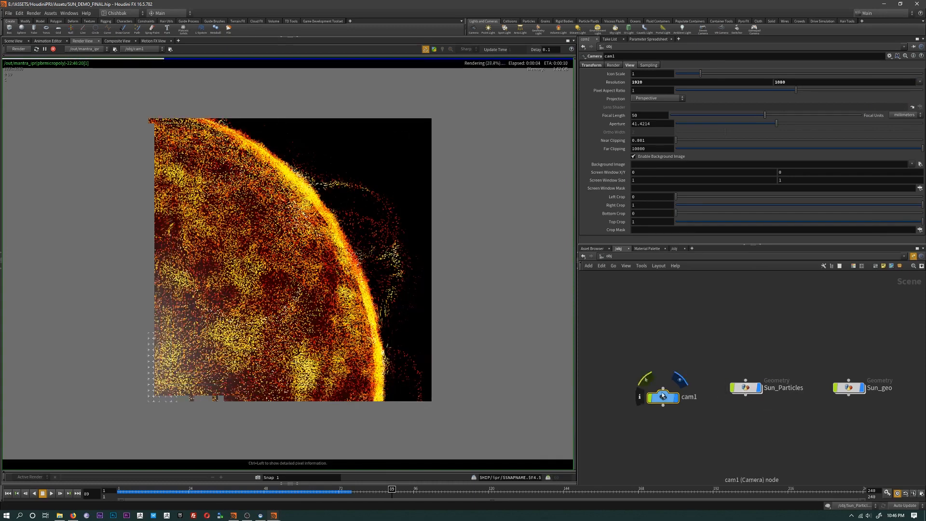
- Inside Sun_Particles, wire the Attribute Wrangle between filecache2 and merge2, enter the code v@v=v@v*2; and display merge2
{"action": "left_click", "coordinate": [748, 388]}
{"action": "double_click", "coordinate": [751, 390]}
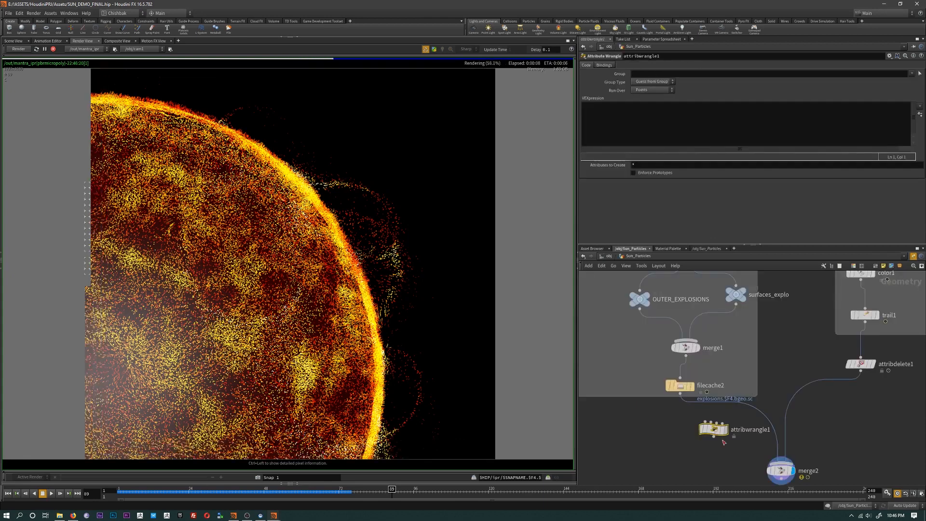
{"action": "middle_click_drag", "start_coordinate": [717, 451], "coordinate": [714, 367]}
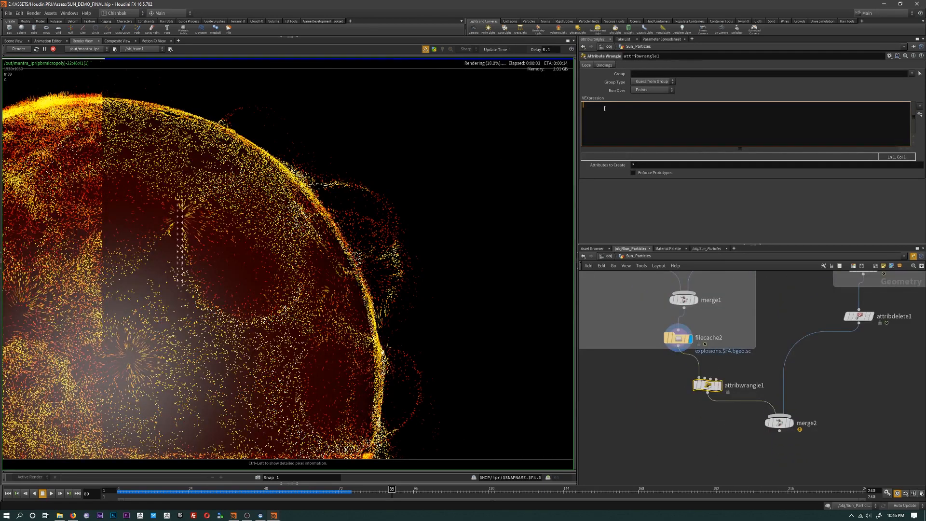
{"action": "type", "text": "v@"}
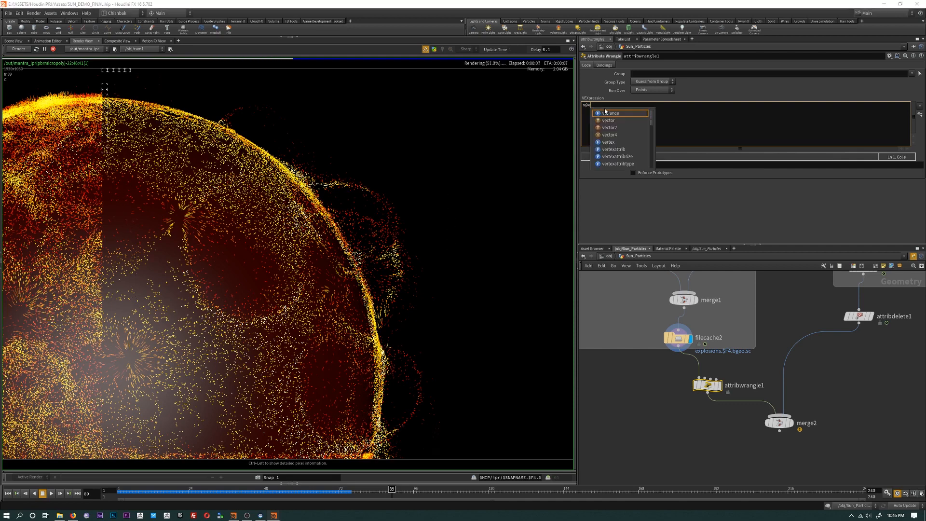
{"action": "type", "text": "v"}
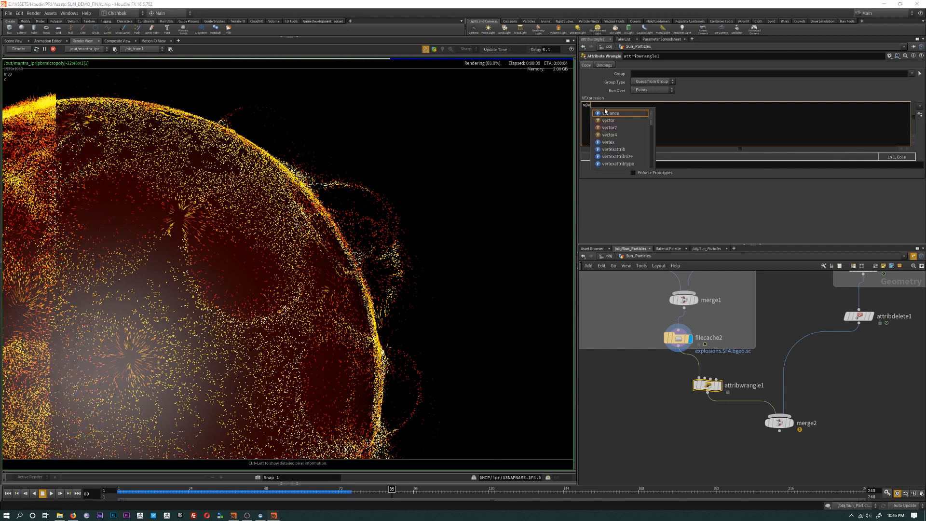
{"action": "type", "text": "=v"}
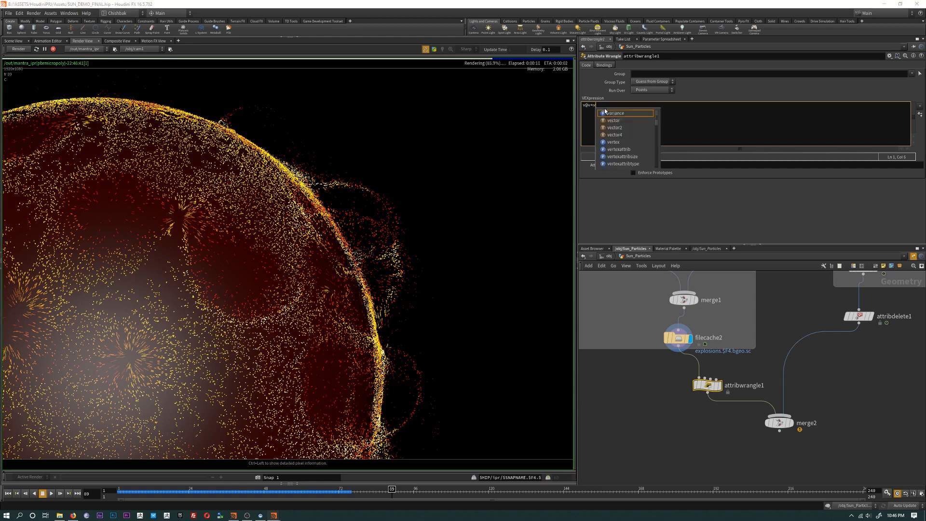
{"action": "type", "text": "@"}
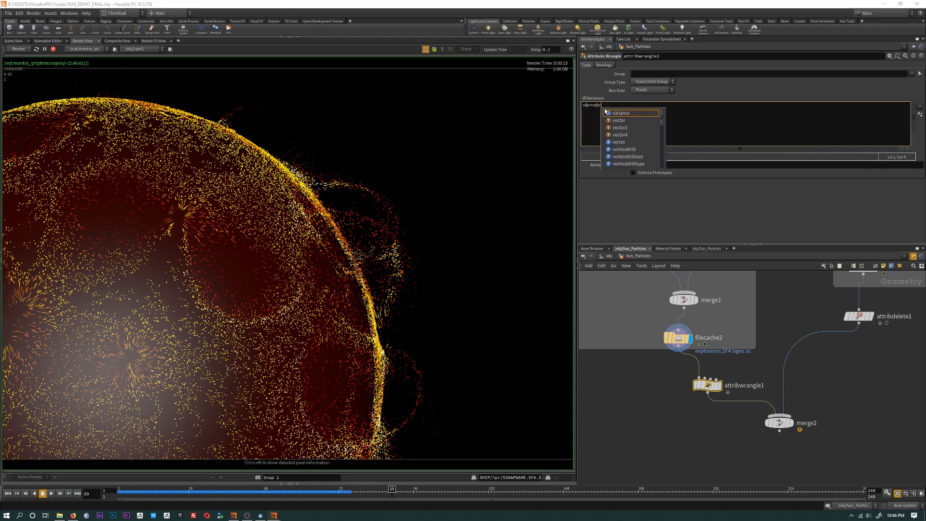
{"action": "type", "text": "v*2;"}
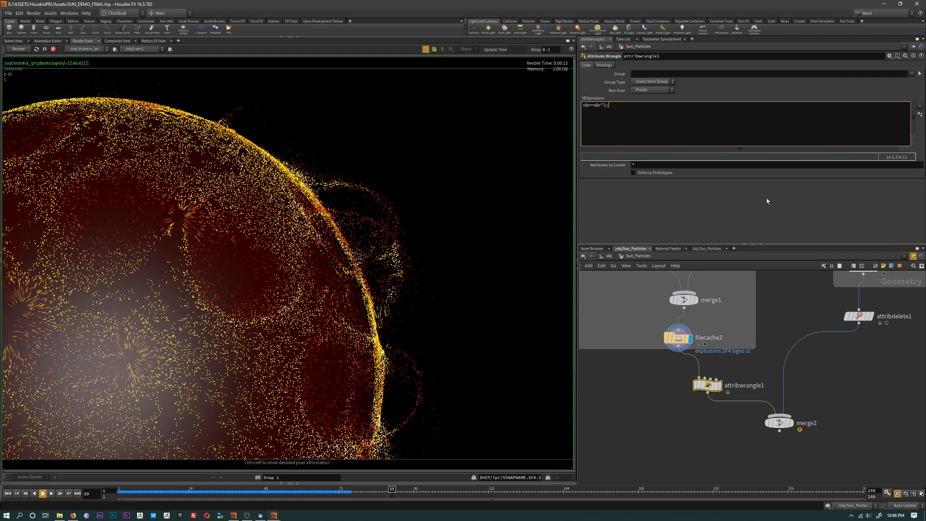
{"action": "left_click", "coordinate": [718, 386]}
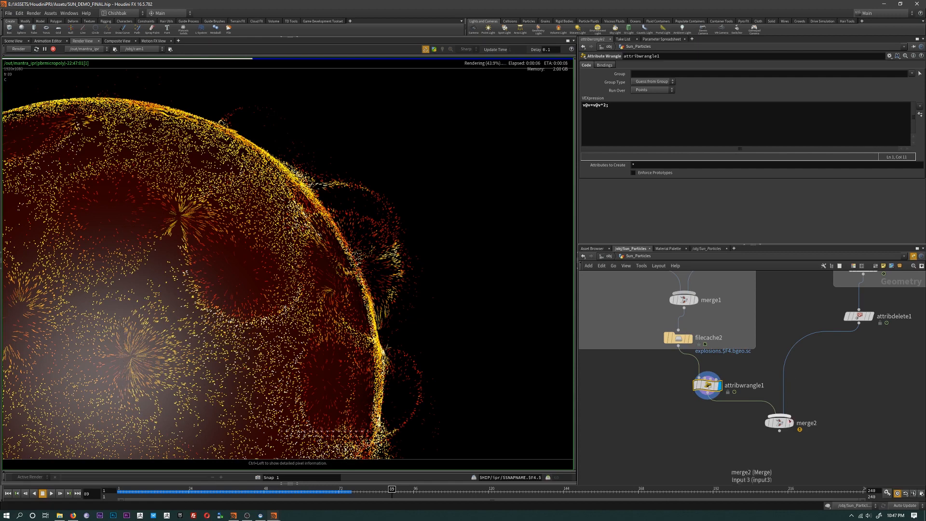
{"action": "left_click", "coordinate": [782, 426]}
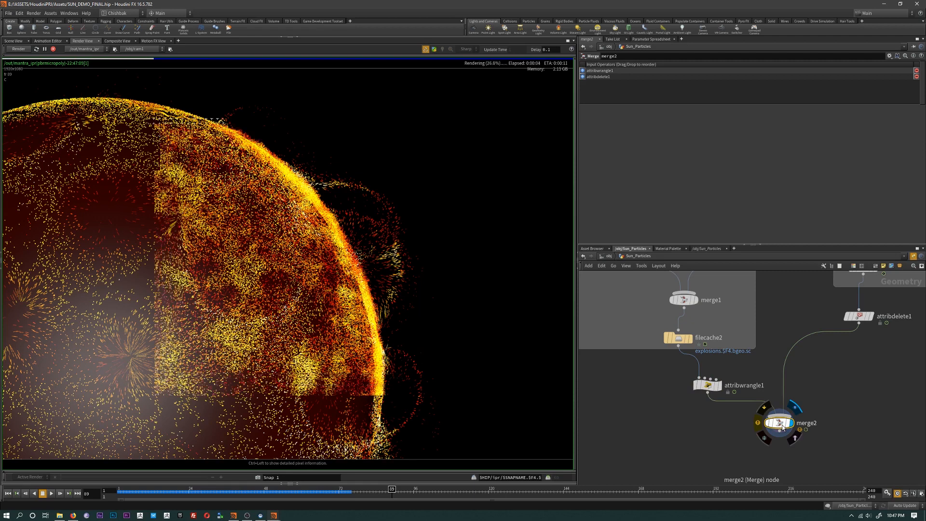
- Rename the Attribute Wrangle below filecache2 to multyply_Velocity
{"action": "left_click", "coordinate": [707, 384]}
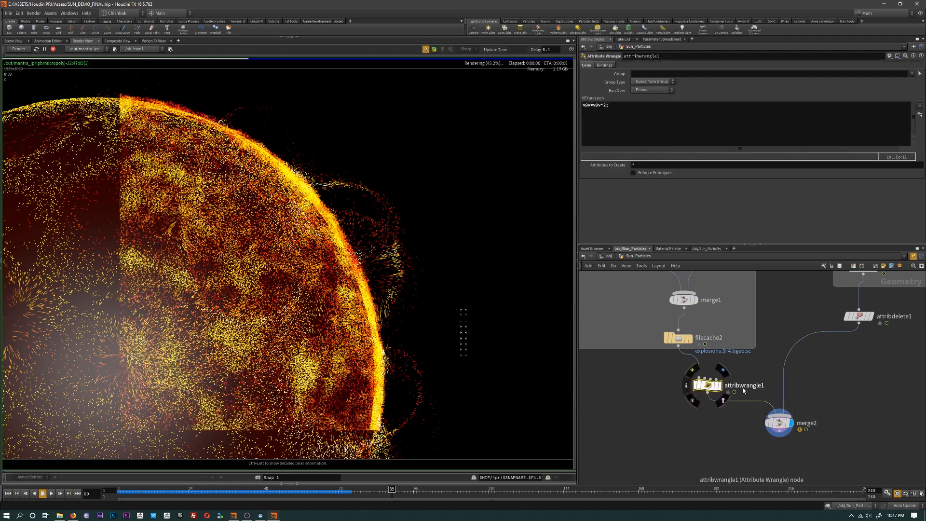
{"action": "double_click", "coordinate": [735, 386]}
{"action": "type", "text": "multyply_Velocity"}
{"action": "key", "text": "Return"}
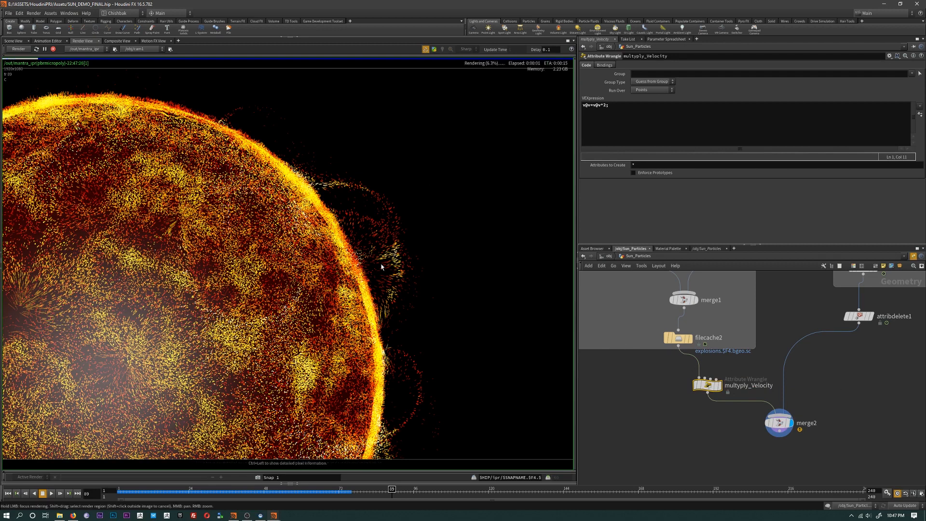
- Insert a copy of multyply_Velocity between attribdelete1 and merge2, and display merge2
{"action": "left_click", "coordinate": [718, 385]}
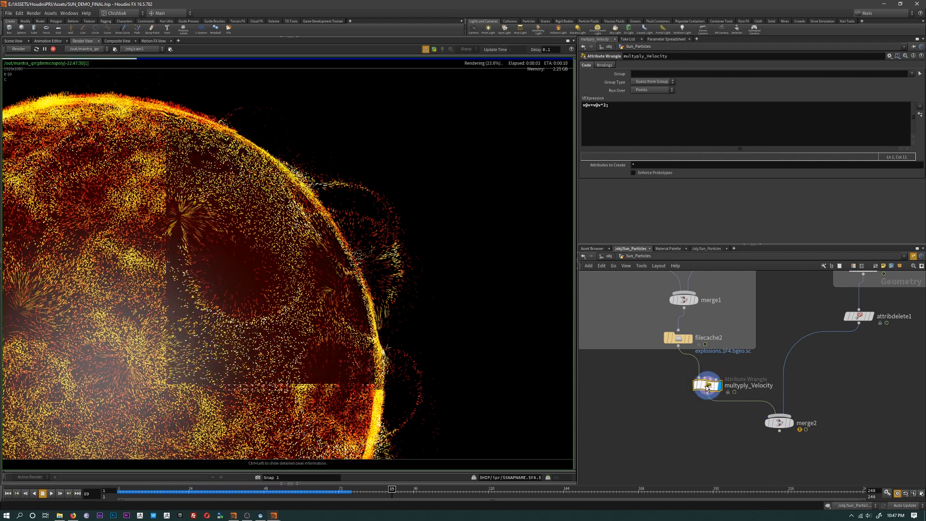
{"action": "key", "text": "ctrl+c"}
{"action": "key", "text": "ctrl+v"}
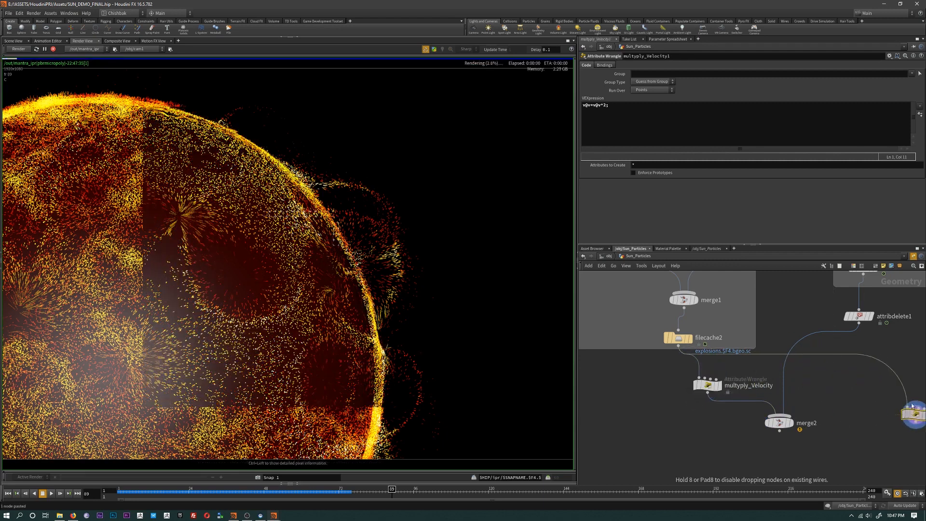
{"action": "left_click", "coordinate": [785, 332]}
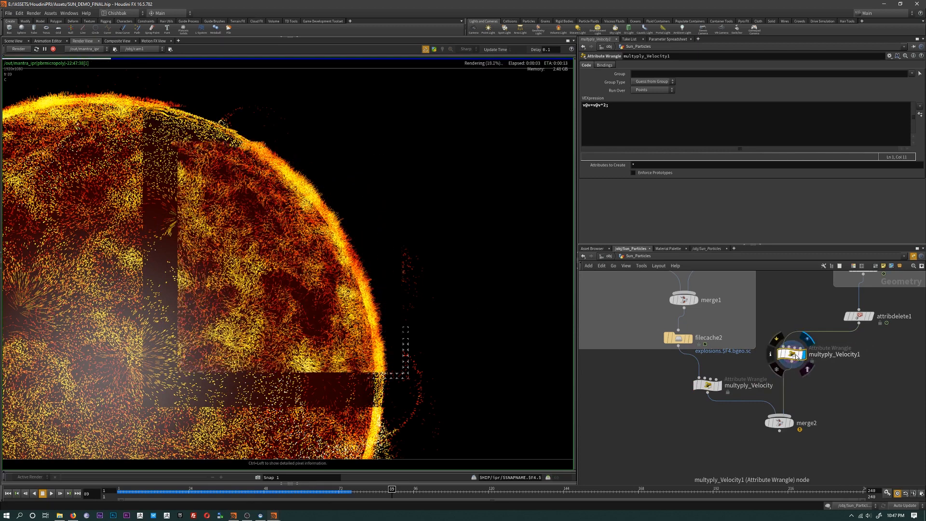
{"action": "left_click_drag", "start_coordinate": [791, 357], "coordinate": [796, 372]}
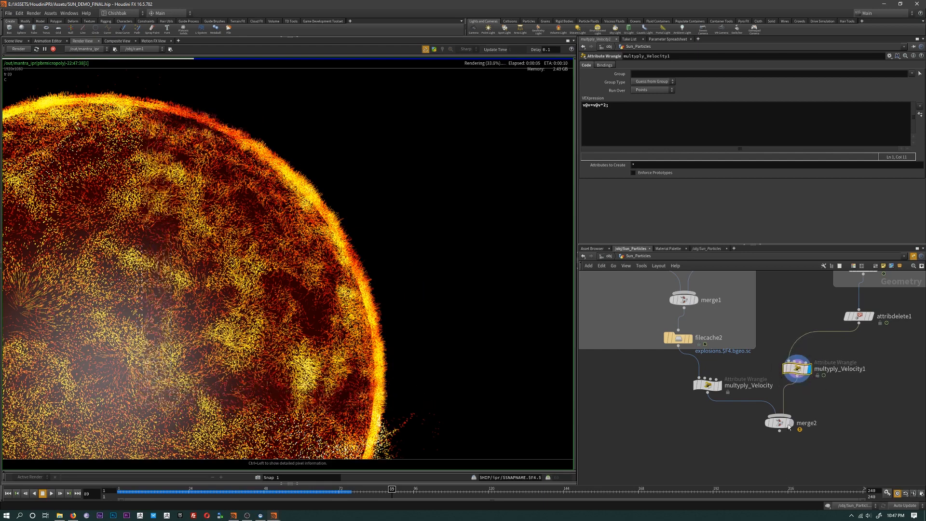
{"action": "left_click", "coordinate": [790, 423]}
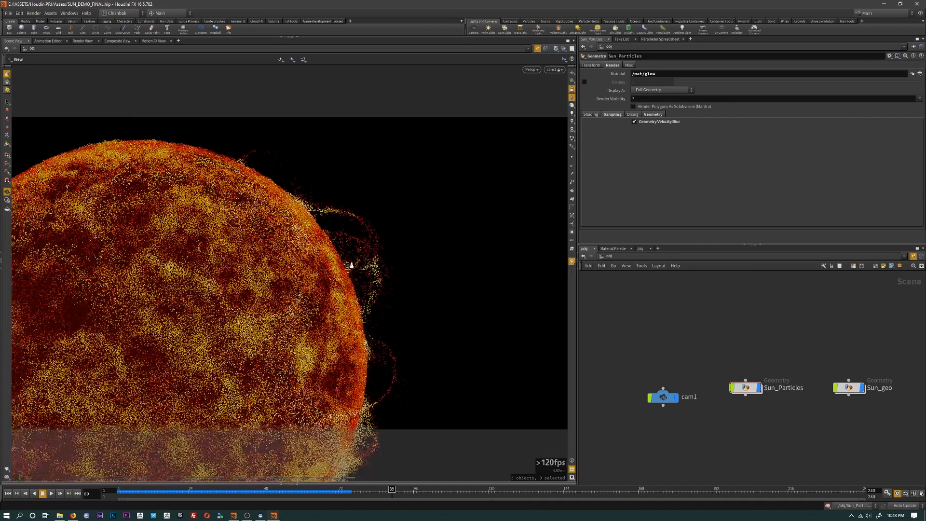
- Reframe the cam1 view on the sun's upper edge and its eruptions, enter Sun_Particles, and show the Mantra render
{"action": "scroll", "coordinate": [351, 265], "scroll_direction": "down", "scroll_amount": 5}
{"action": "left_click_drag", "start_coordinate": [351, 264], "coordinate": [244, 174]}
{"action": "double_click", "coordinate": [745, 387]}
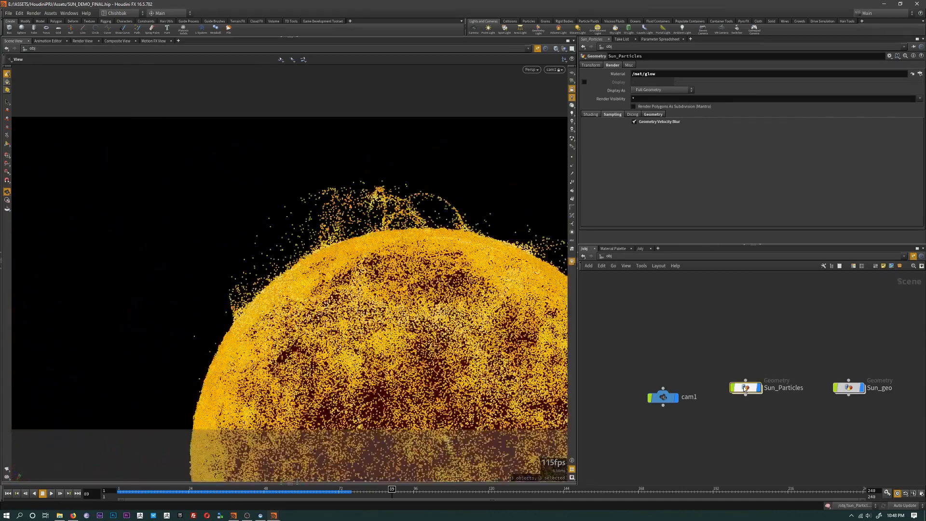
{"action": "left_click", "coordinate": [83, 41]}
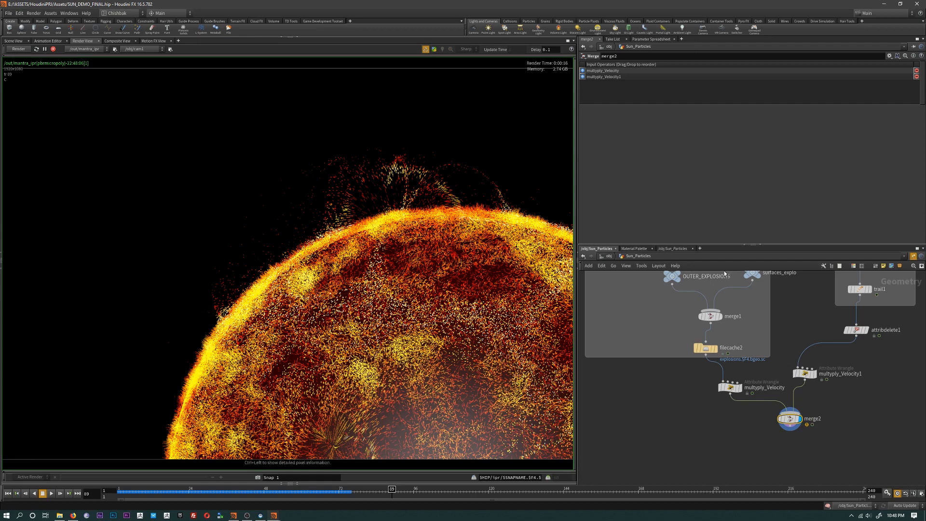
- At object level, assign the material /mat/constant to Sun_geo
{"action": "left_click", "coordinate": [607, 256]}
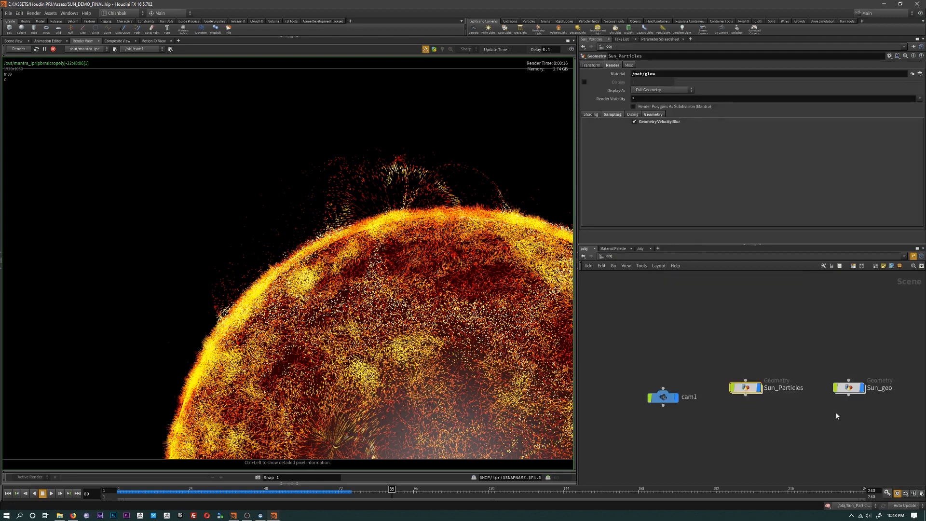
{"action": "left_click", "coordinate": [848, 387]}
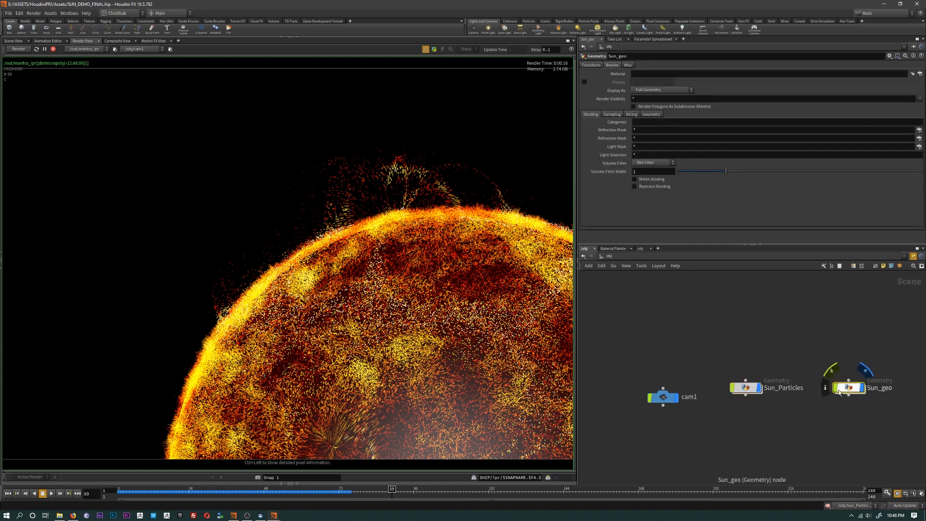
{"action": "left_click", "coordinate": [918, 74]}
{"action": "left_click", "coordinate": [862, 33]}
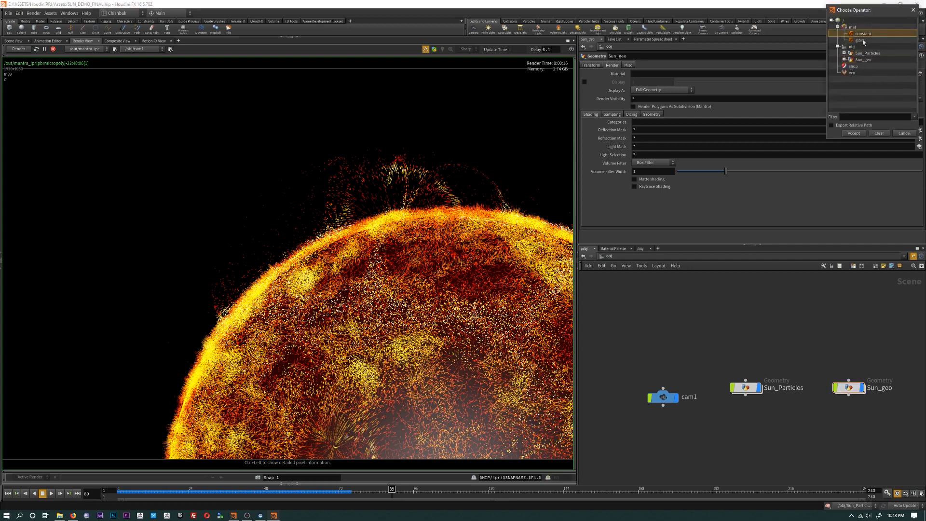
{"action": "left_click", "coordinate": [853, 133]}
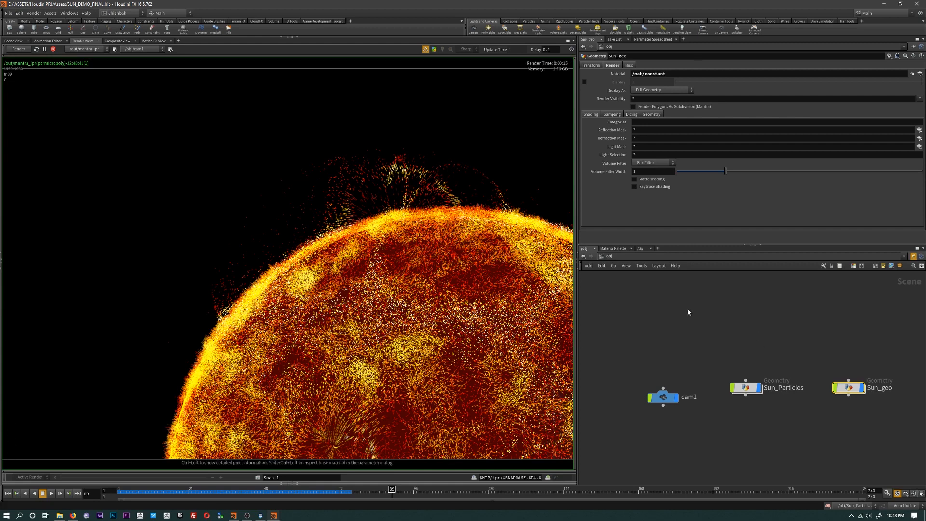
- Examine sphere1 and the complete Sun_Particles node tree in an enlarged network editor
{"action": "mouse_move", "coordinate": [747, 389]}
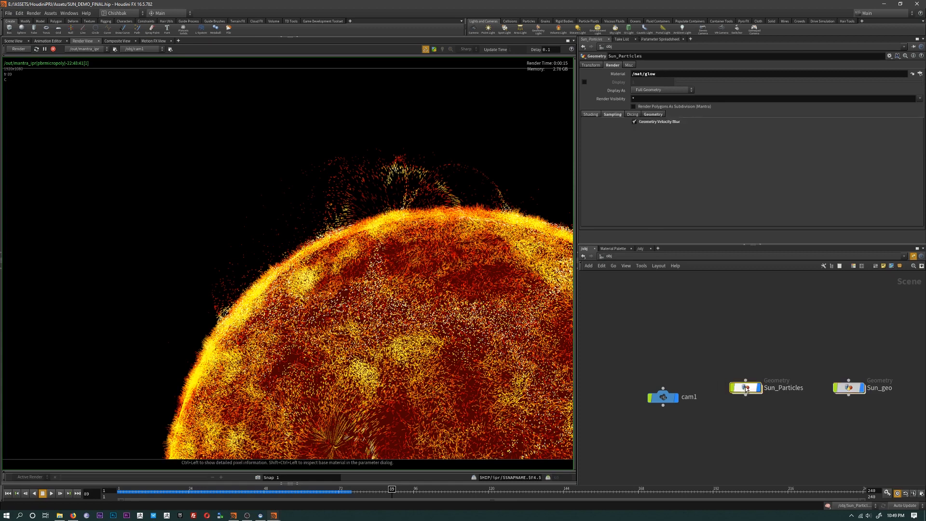
{"action": "double_click", "coordinate": [746, 389]}
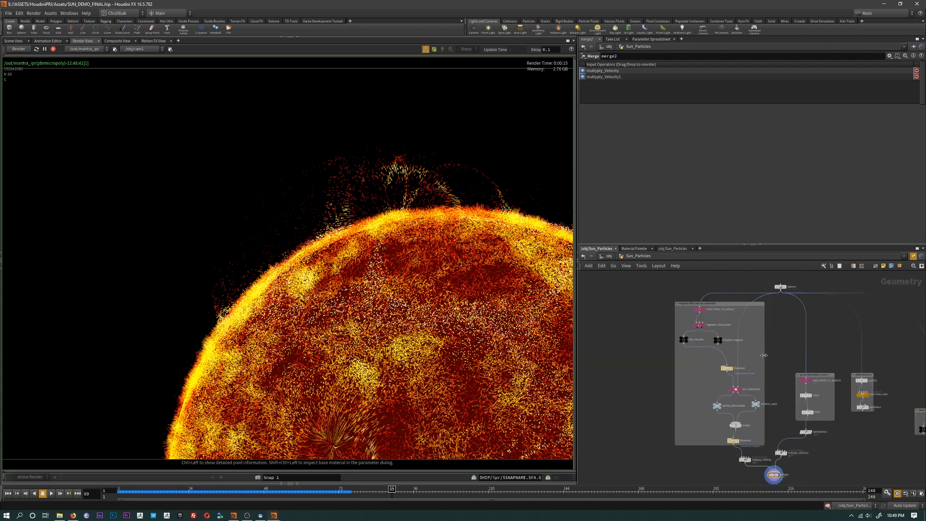
{"action": "middle_click_drag", "start_coordinate": [760, 353], "coordinate": [768, 371]}
{"action": "scroll", "coordinate": [798, 338], "scroll_direction": "up", "scroll_amount": 4}
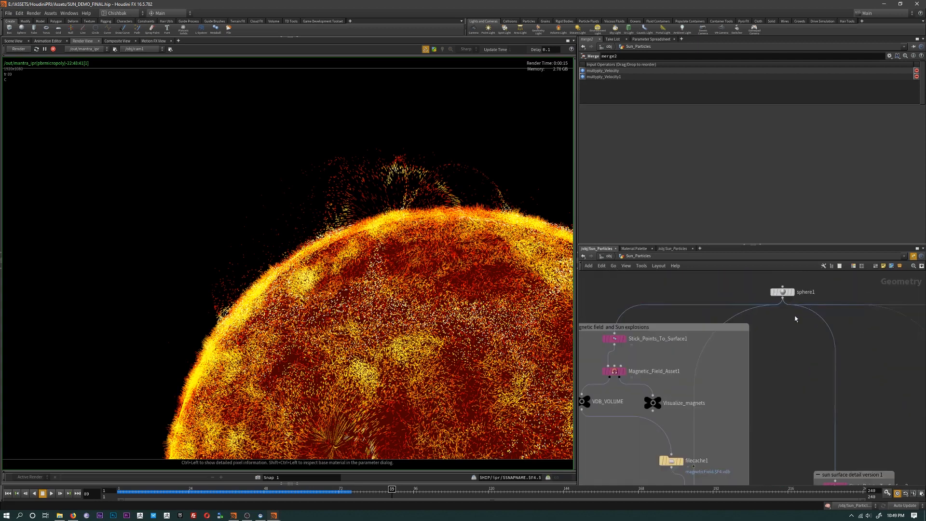
{"action": "left_click", "coordinate": [782, 291]}
{"action": "scroll", "coordinate": [785, 372], "scroll_direction": "down", "scroll_amount": 3}
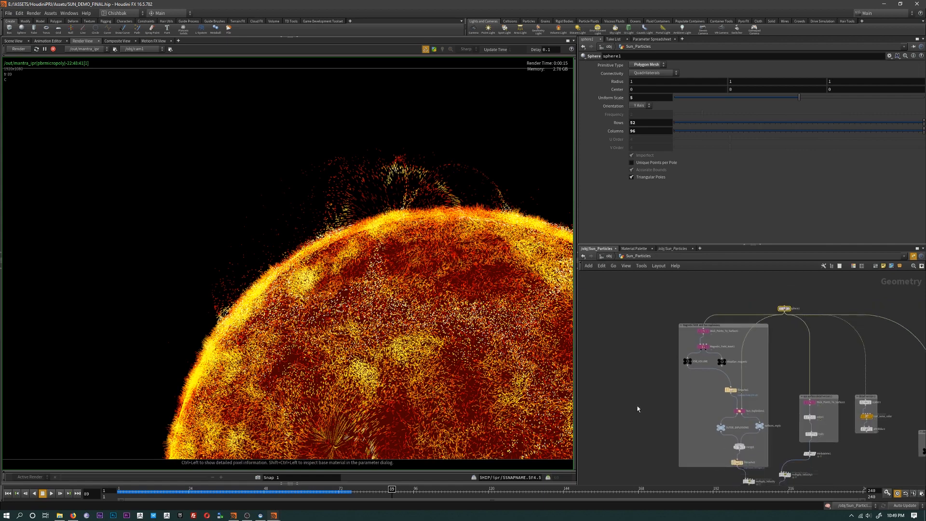
{"action": "middle_click_drag", "start_coordinate": [637, 407], "coordinate": [610, 374]}
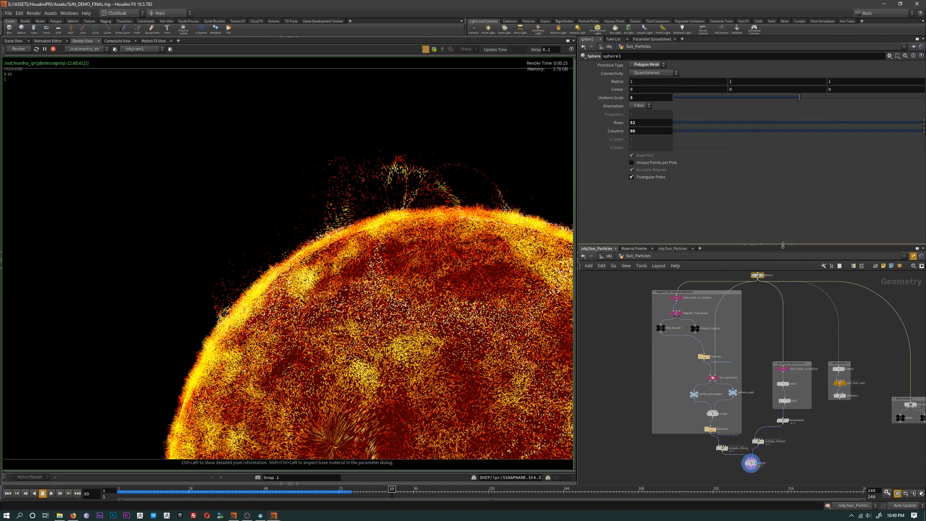
{"action": "left_click_drag", "start_coordinate": [783, 244], "coordinate": [782, 149]}
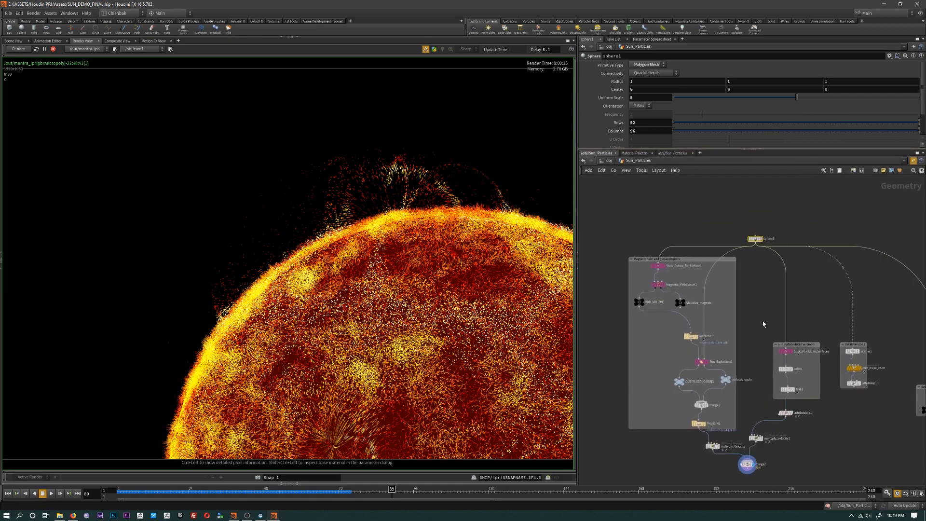
{"action": "scroll", "coordinate": [742, 253], "scroll_direction": "up", "scroll_amount": 2}
{"action": "middle_click_drag", "start_coordinate": [741, 254], "coordinate": [742, 262]}
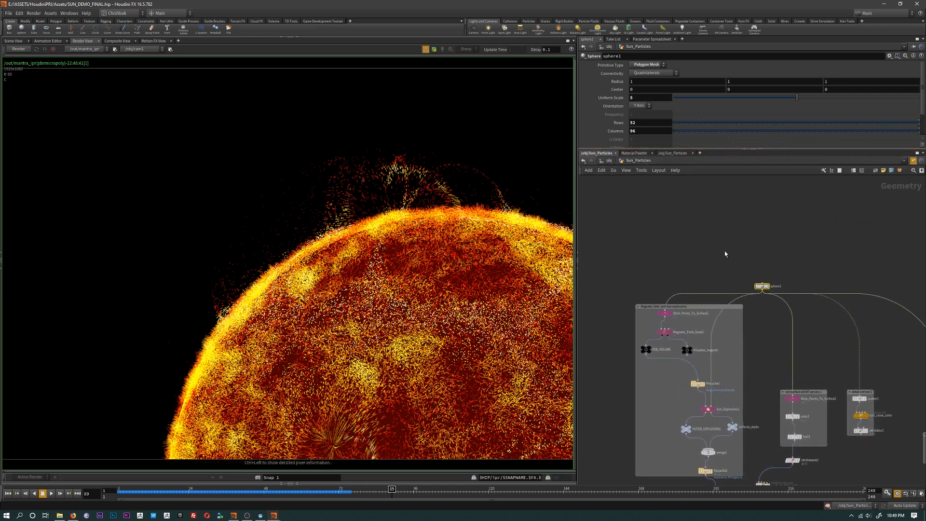
- Show the scene viewport and add a Test Geometry: Pig Head node above sphere1 in Sun_Particles
{"action": "left_click", "coordinate": [14, 41]}
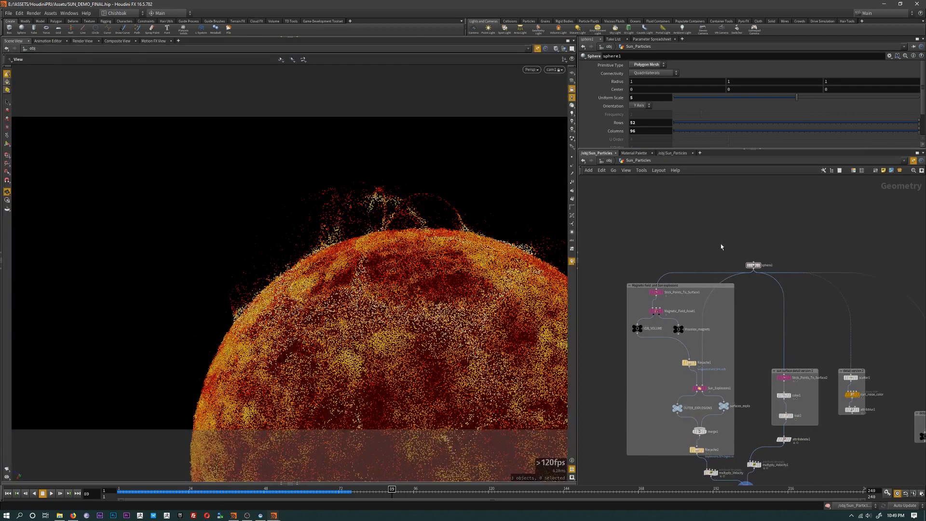
{"action": "middle_click_drag", "start_coordinate": [722, 246], "coordinate": [735, 244]}
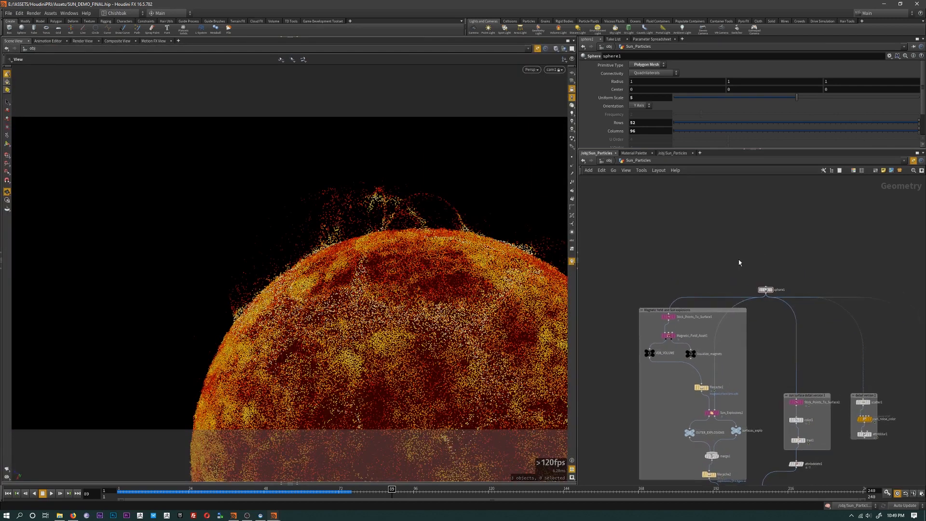
{"action": "key", "text": "Tab"}
{"action": "type", "text": "pig"}
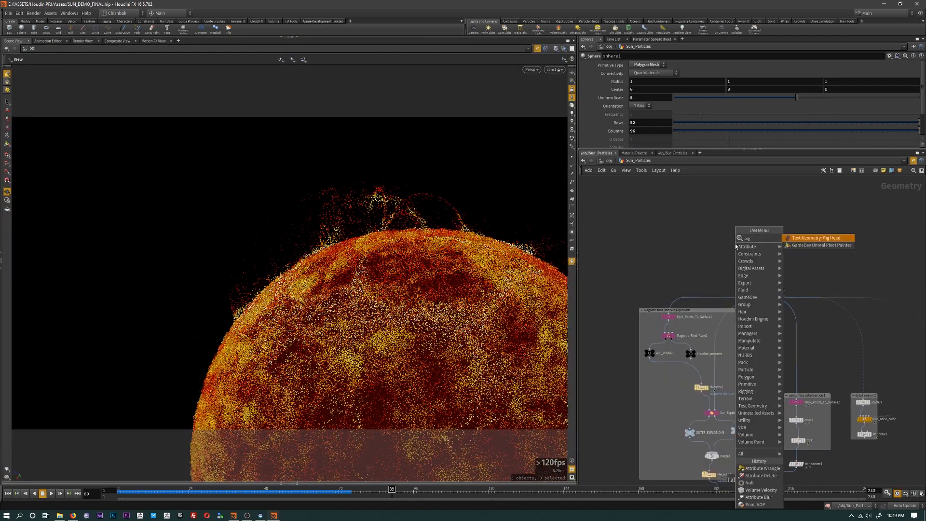
{"action": "key", "text": "Return"}
{"action": "left_click", "coordinate": [735, 244]}
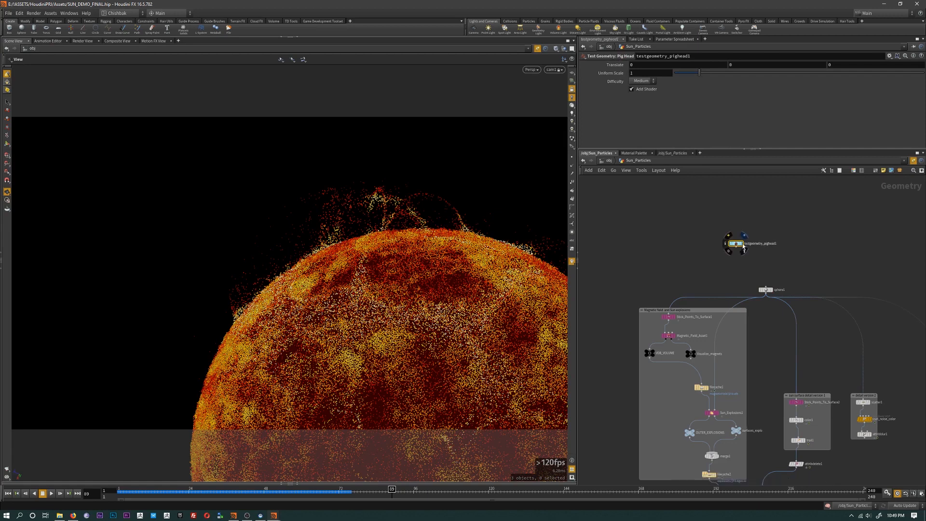
- Display testgeometry_pighead1 and frame the whole head in the viewport
{"action": "left_click", "coordinate": [733, 246]}
{"action": "left_click_drag", "start_coordinate": [362, 243], "coordinate": [396, 287]}
{"action": "key", "text": "f"}
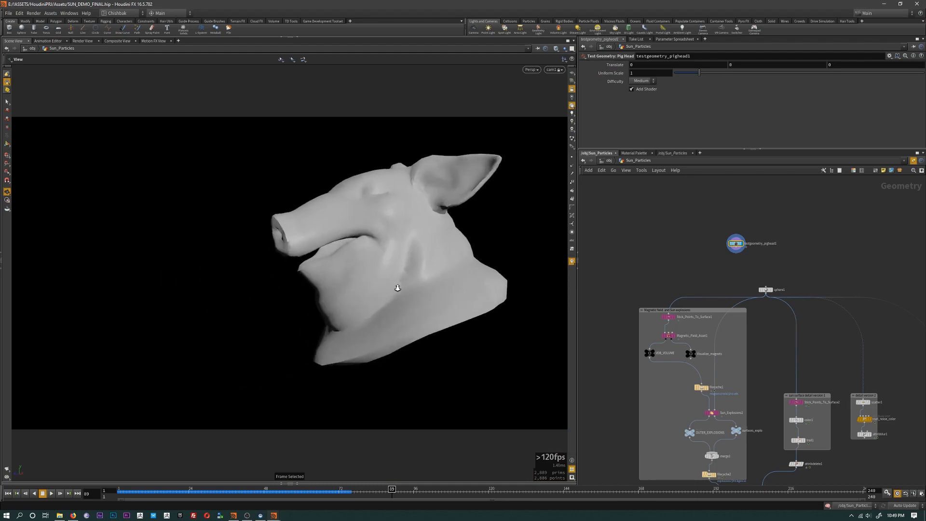
- Display sphere1 as a wireframe with the whole sphere in view to judge its size
{"action": "left_click", "coordinate": [770, 290]}
{"action": "left_click", "coordinate": [766, 291]}
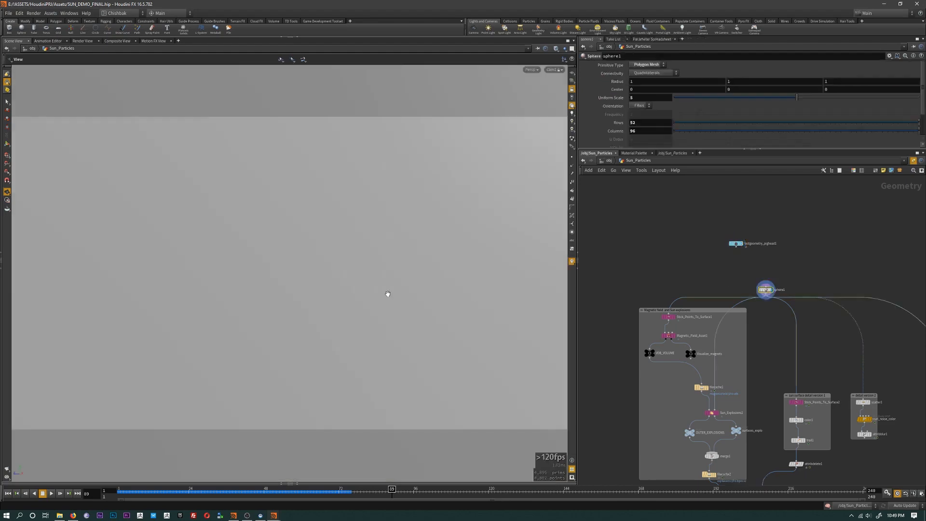
{"action": "scroll", "coordinate": [300, 275], "scroll_direction": "down", "scroll_amount": 5}
{"action": "key", "text": "w"}
{"action": "left_click_drag", "start_coordinate": [292, 271], "coordinate": [270, 273]}
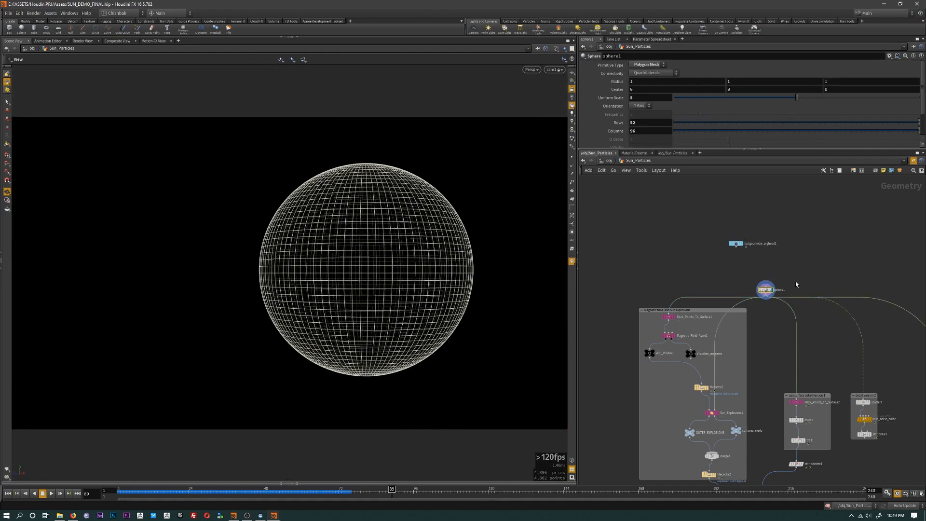
- Set the pig head's uniform scale to 5 and display testgeometry_pighead1
{"action": "scroll", "coordinate": [786, 270], "scroll_direction": "up", "scroll_amount": 3}
{"action": "left_click", "coordinate": [711, 237]}
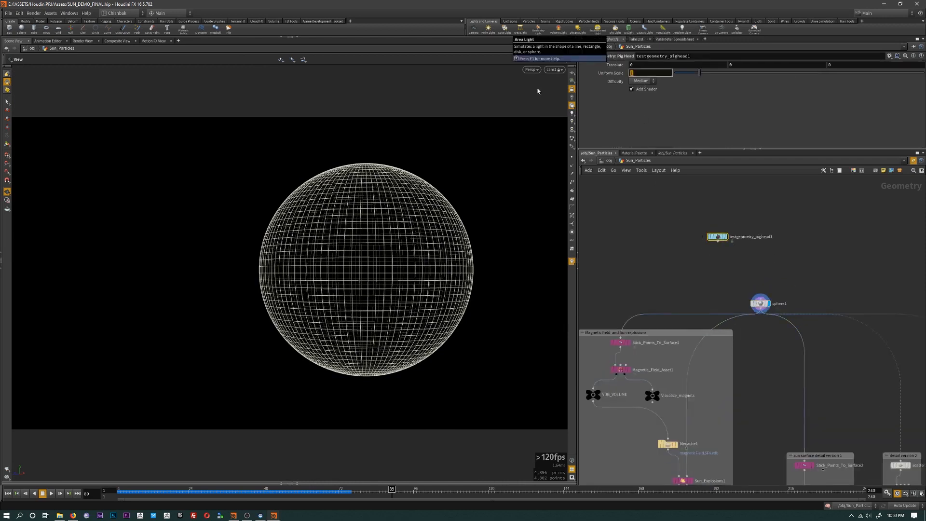
{"action": "type", "text": "5"}
{"action": "key", "text": "Return"}
{"action": "left_click", "coordinate": [726, 237]}
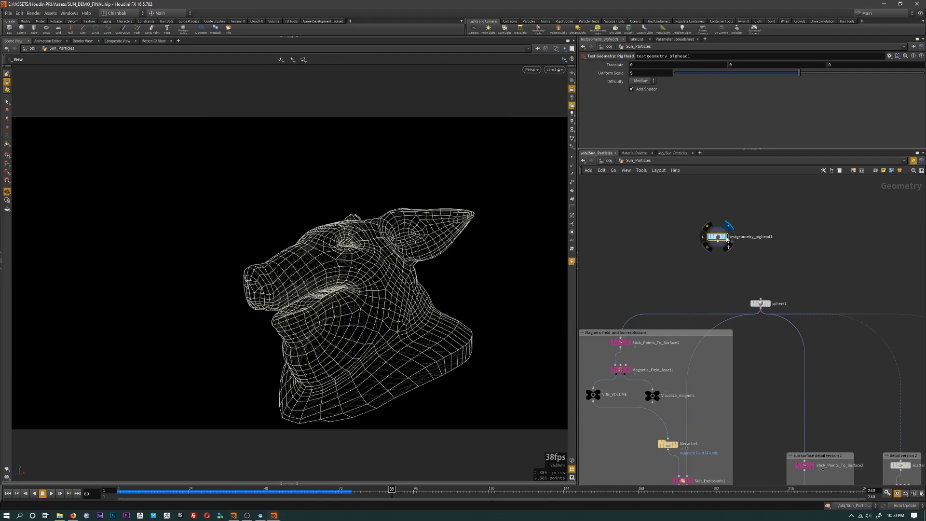
- Overlay sphere1 as a template around the pig head and compare their sizes from another angle
{"action": "left_click", "coordinate": [760, 305]}
{"action": "left_click_drag", "start_coordinate": [446, 295], "coordinate": [386, 312]}
{"action": "middle_click_drag", "start_coordinate": [386, 312], "coordinate": [448, 310]}
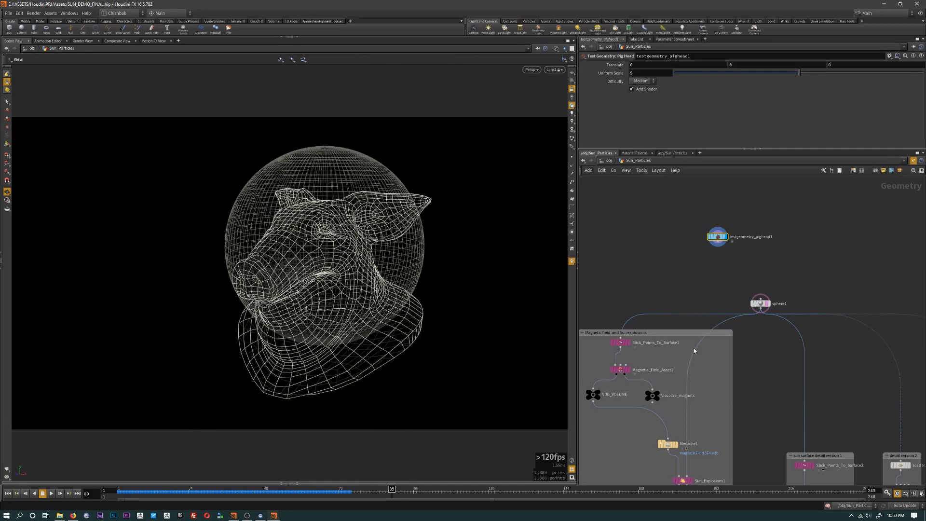
{"action": "mouse_move", "coordinate": [747, 407]}
{"action": "middle_mouse_down"}
{"action": "mouse_move", "coordinate": [749, 317]}
{"action": "mouse_move", "coordinate": [750, 397]}
{"action": "middle_mouse_up"}
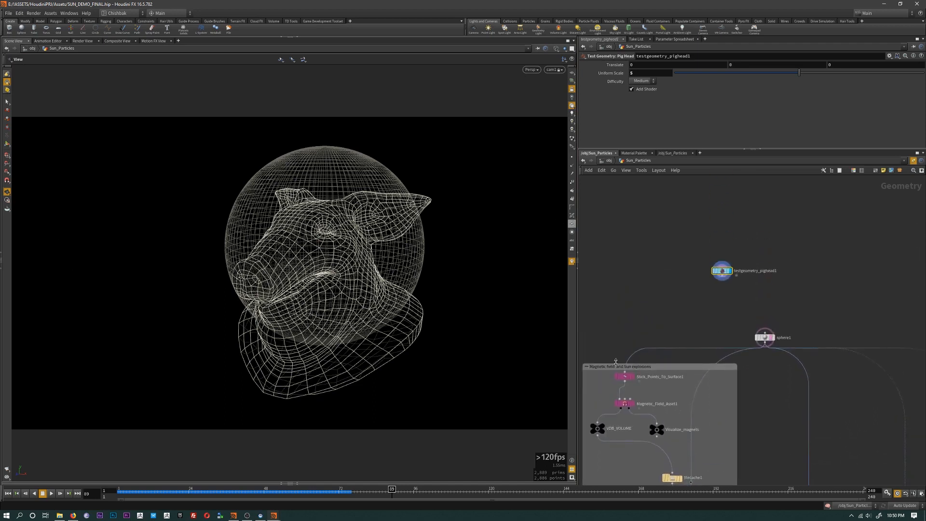
{"action": "middle_click_drag", "start_coordinate": [729, 315], "coordinate": [722, 313]}
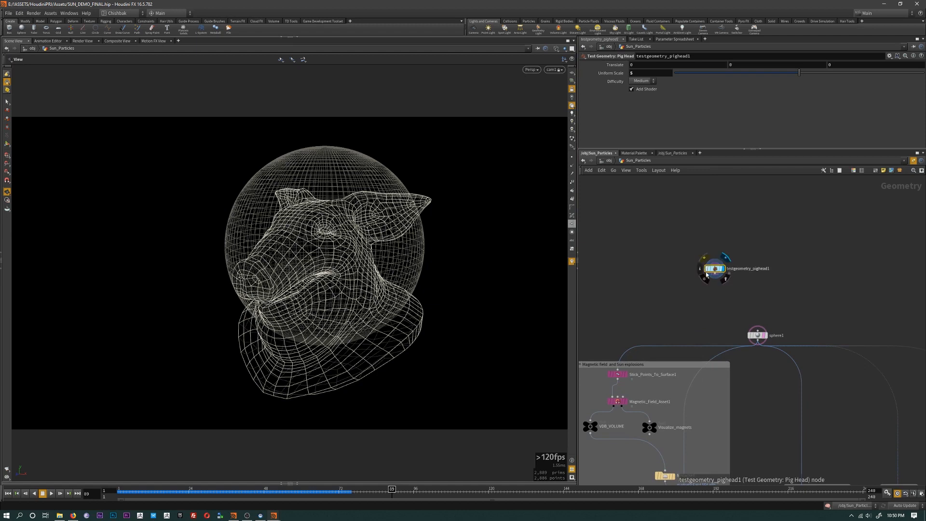
- Move the pig head node closer to sphere1, show the head shaded, and turn off its Add Shader option
{"action": "left_click_drag", "start_coordinate": [713, 272], "coordinate": [713, 286]}
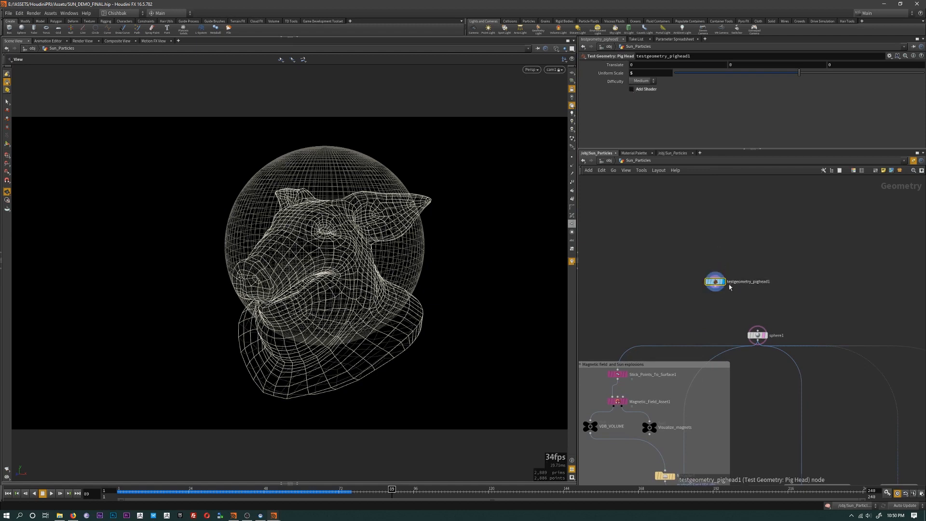
{"action": "key", "text": "w"}
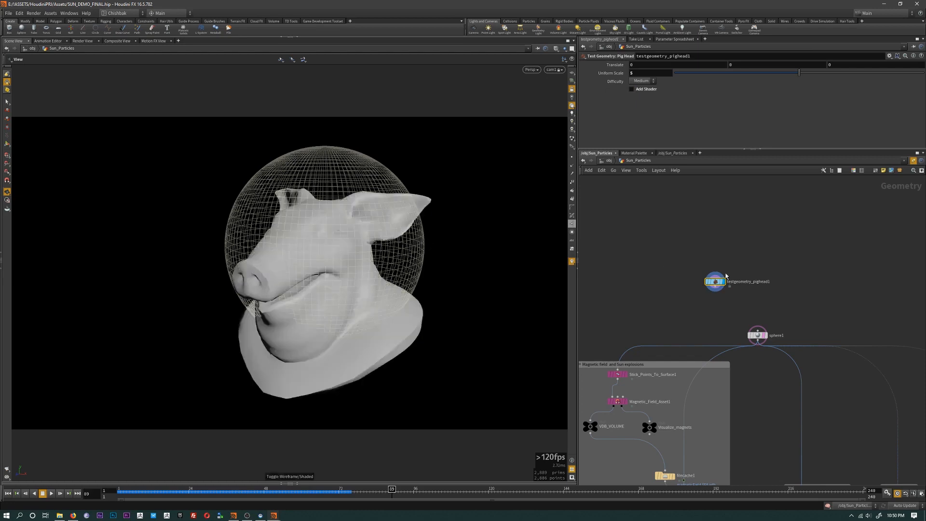
{"action": "left_click", "coordinate": [632, 89]}
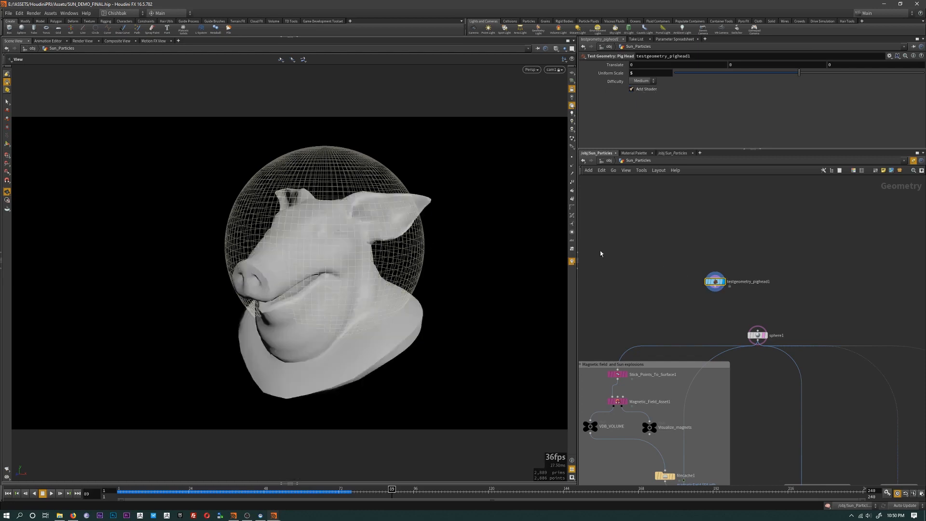
{"action": "left_click", "coordinate": [572, 142]}
{"action": "right_click_drag", "start_coordinate": [421, 225], "coordinate": [458, 217]}
{"action": "left_click", "coordinate": [631, 89]}
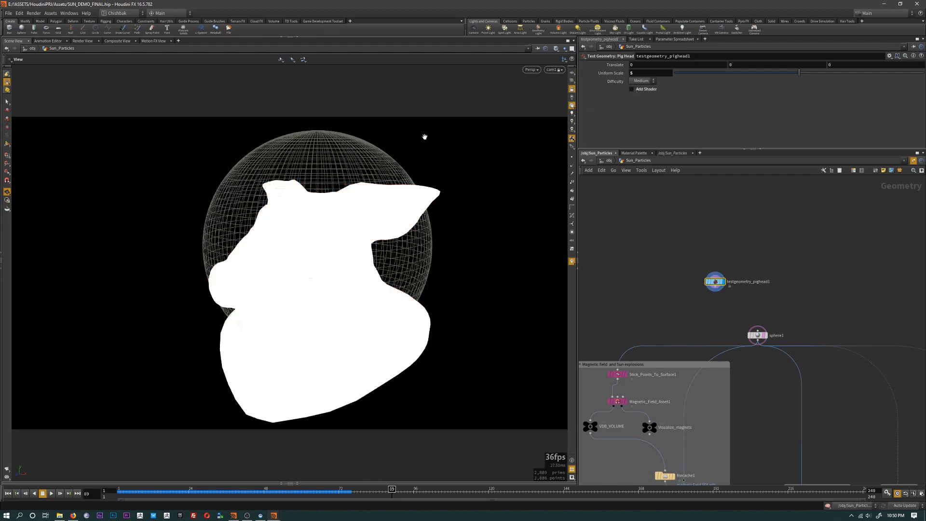
- Feed Stick_Points_To_Surface1 in the magnetic field group from testgeometry_pighead1 instead of sphere1
{"action": "middle_click_drag", "start_coordinate": [708, 314], "coordinate": [738, 252]}
{"action": "scroll", "coordinate": [719, 273], "scroll_direction": "down", "scroll_amount": 1}
{"action": "scroll", "coordinate": [720, 273], "scroll_direction": "up", "scroll_amount": 2}
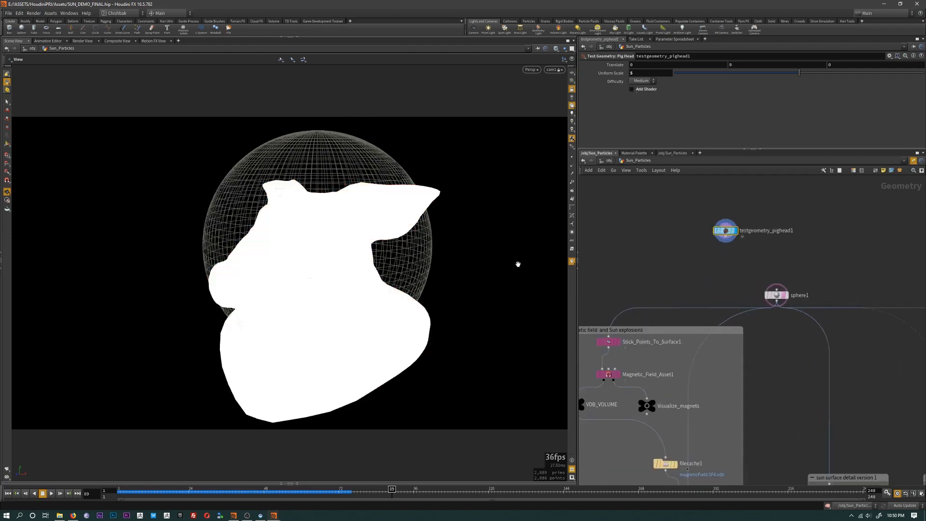
{"action": "left_click_drag", "start_coordinate": [386, 262], "coordinate": [508, 299]}
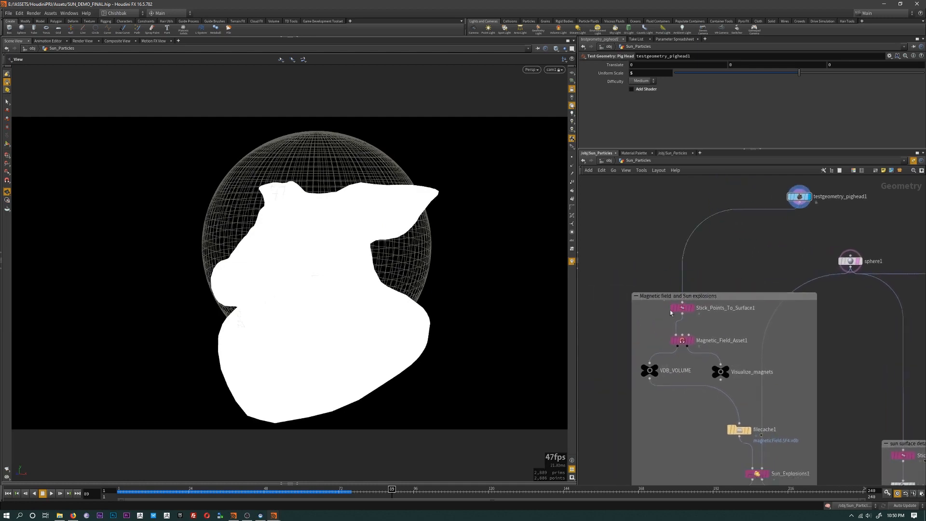
- Feed Stick_Points_To_Surface2 in the sun surface detail group from testgeometry_pighead1, and return the timeline to frame 1
{"action": "middle_click_drag", "start_coordinate": [837, 358], "coordinate": [751, 351]}
{"action": "scroll", "coordinate": [749, 350], "scroll_direction": "down", "scroll_amount": 1}
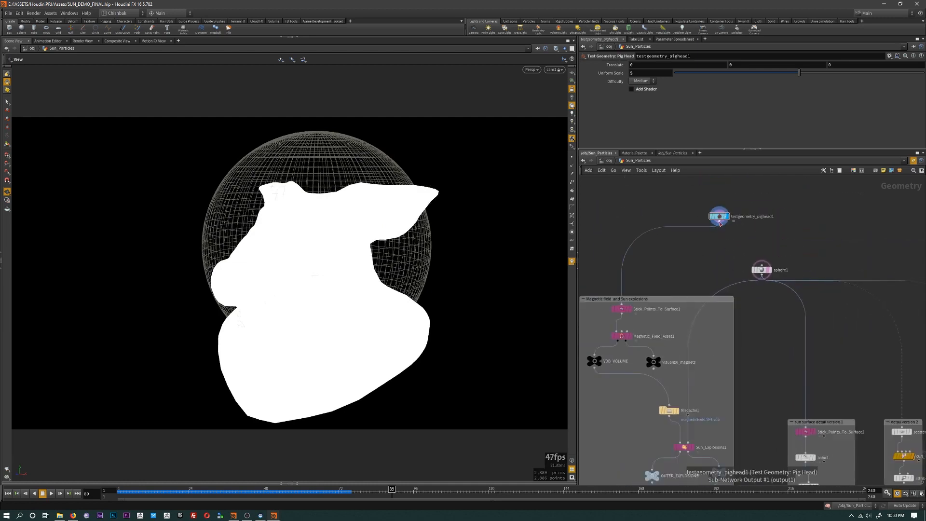
{"action": "middle_click_drag", "start_coordinate": [793, 423], "coordinate": [797, 360]}
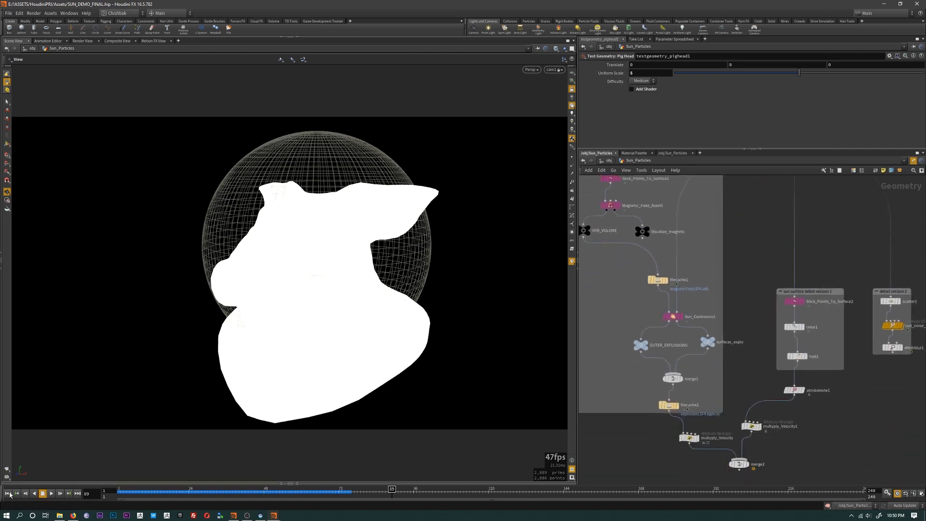
{"action": "middle_click_drag", "start_coordinate": [746, 238], "coordinate": [848, 353]}
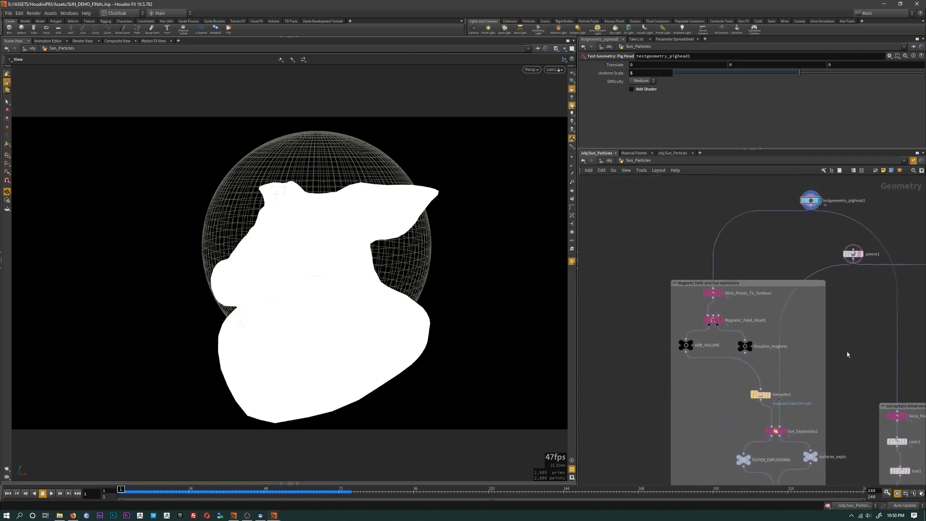
- Examine the magnetic field file cache settings of filecache1 in an enlarged parameter area
{"action": "middle_click_drag", "start_coordinate": [764, 407], "coordinate": [741, 313]}
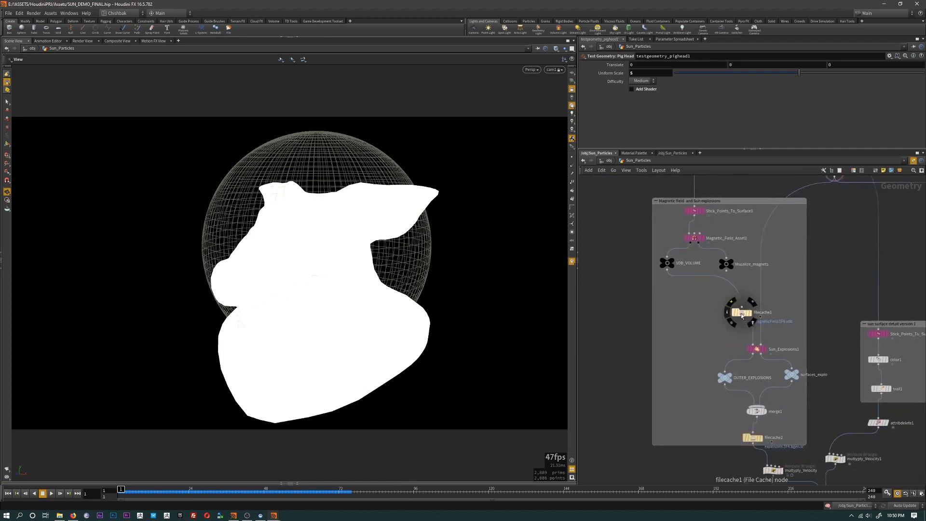
{"action": "scroll", "coordinate": [741, 314], "scroll_direction": "up", "scroll_amount": 3}
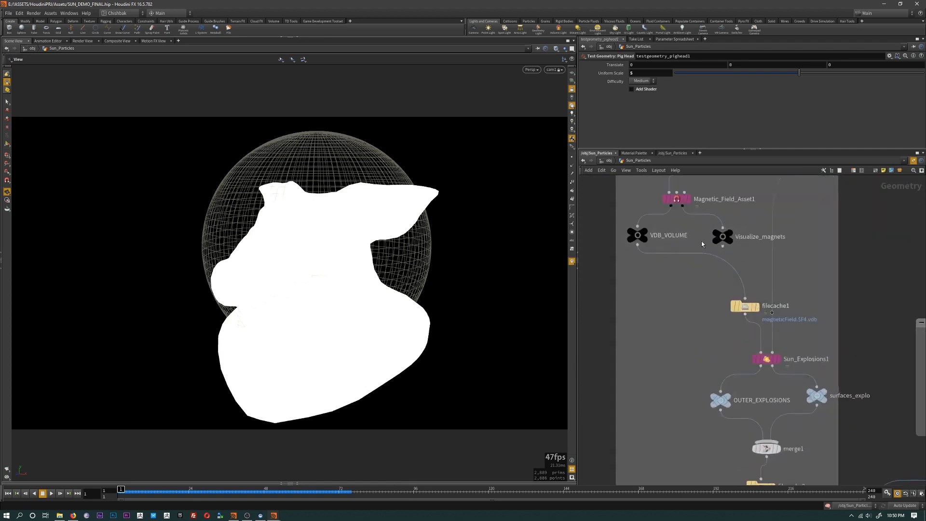
{"action": "left_click", "coordinate": [745, 307]}
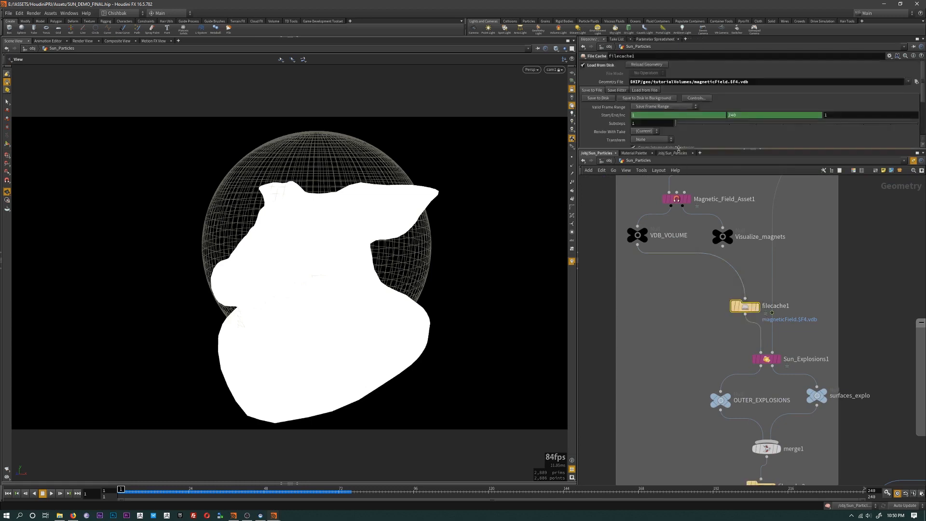
{"action": "left_click_drag", "start_coordinate": [678, 149], "coordinate": [678, 221]}
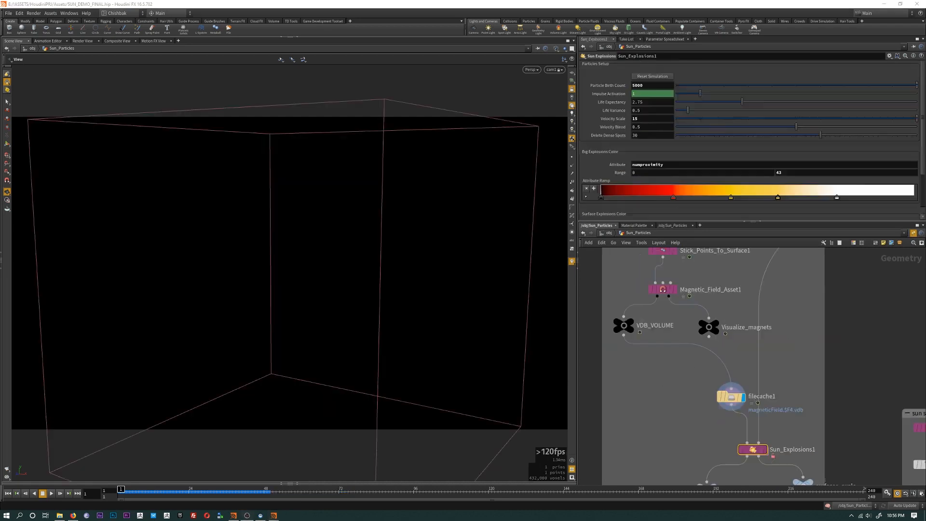
{"action": "left_click", "coordinate": [730, 398]}
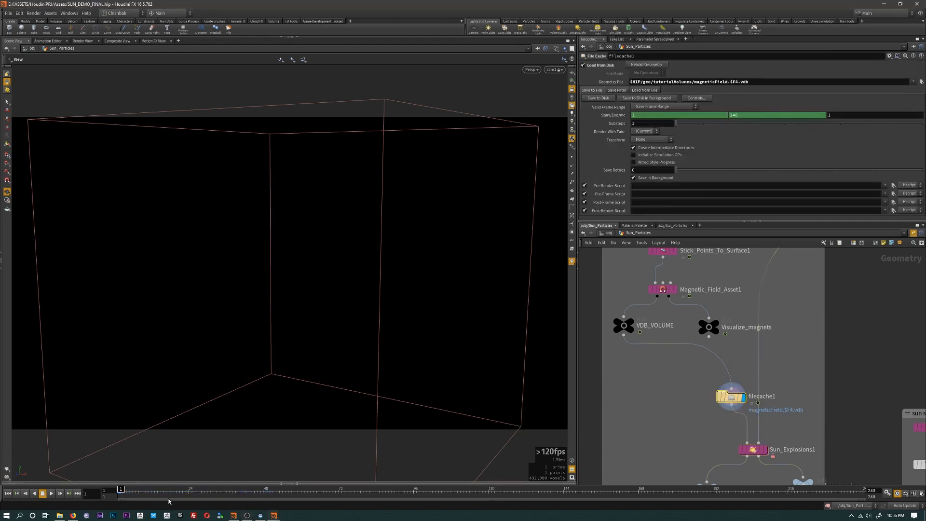
{"action": "mouse_move", "coordinate": [737, 396]}
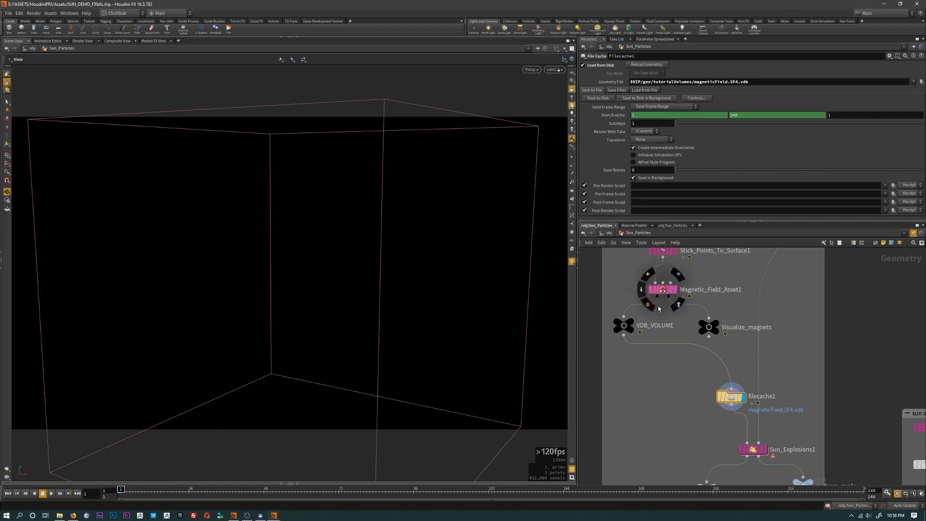
- Display Visualize_magnets and inspect the magnetic field lines around the pig head shape from several angles
{"action": "middle_click_drag", "start_coordinate": [695, 325], "coordinate": [698, 336]}
{"action": "mouse_move", "coordinate": [719, 340]}
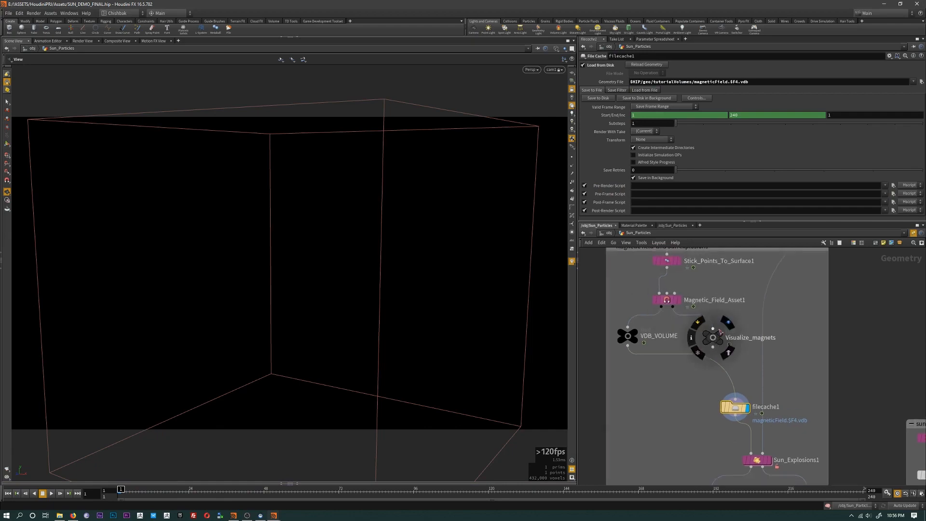
{"action": "left_click", "coordinate": [728, 322]}
{"action": "left_click", "coordinate": [713, 341]}
{"action": "key", "text": "z"}
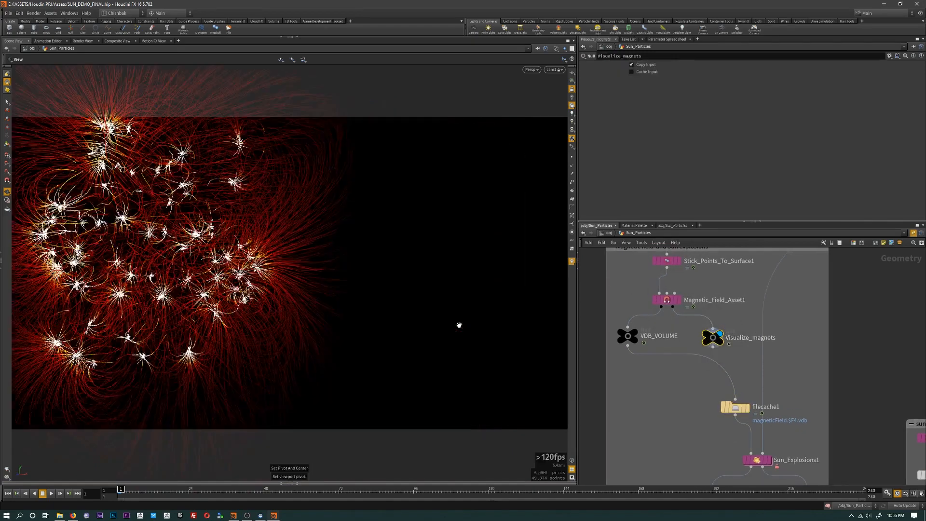
{"action": "scroll", "coordinate": [346, 341], "scroll_direction": "down", "scroll_amount": 4}
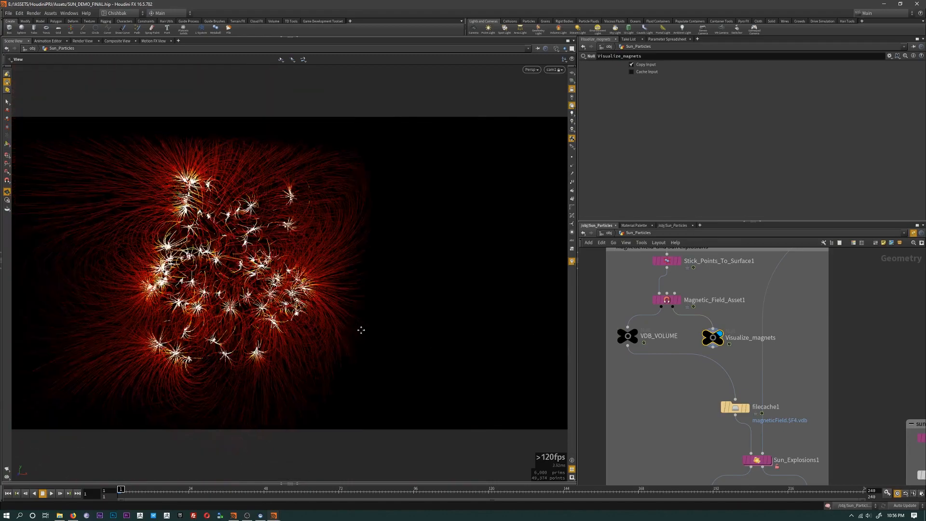
{"action": "middle_click_drag", "start_coordinate": [359, 331], "coordinate": [446, 336]}
{"action": "left_click_drag", "start_coordinate": [446, 336], "coordinate": [482, 294]}
{"action": "scroll", "coordinate": [418, 324], "scroll_direction": "up", "scroll_amount": 4}
- Temporarily overlay testgeometry_pighead1 as a template on the magnetic field lines to check how they match the head
{"action": "middle_click_drag", "start_coordinate": [729, 251], "coordinate": [714, 402]}
{"action": "scroll", "coordinate": [725, 387], "scroll_direction": "down", "scroll_amount": 1}
{"action": "scroll", "coordinate": [763, 316], "scroll_direction": "up", "scroll_amount": 1}
{"action": "left_click", "coordinate": [800, 308]}
{"action": "left_click_drag", "start_coordinate": [434, 282], "coordinate": [361, 281]}
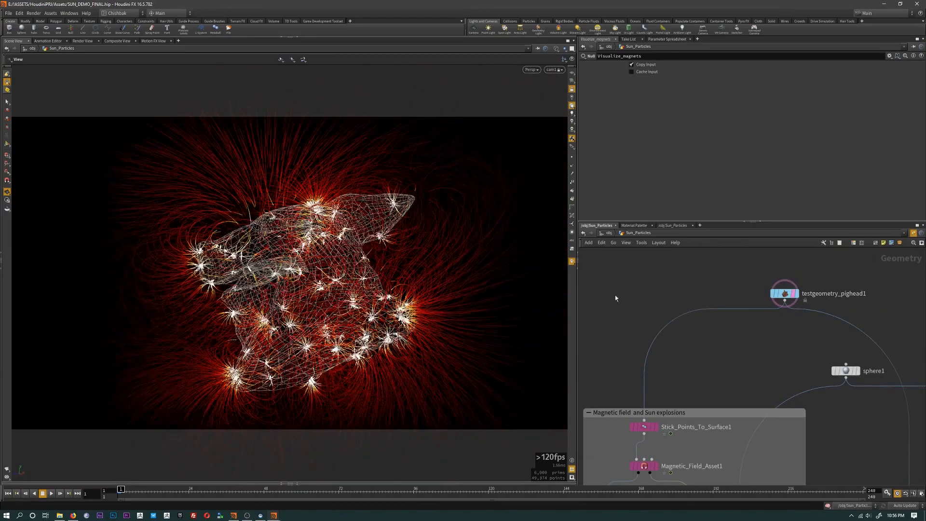
{"action": "left_click", "coordinate": [799, 308]}
- Connect testgeometry_pighead1 to the second input of Sun_Explosions1, then display and select Sun_Explosions1
{"action": "middle_click_drag", "start_coordinate": [789, 314], "coordinate": [787, 287]}
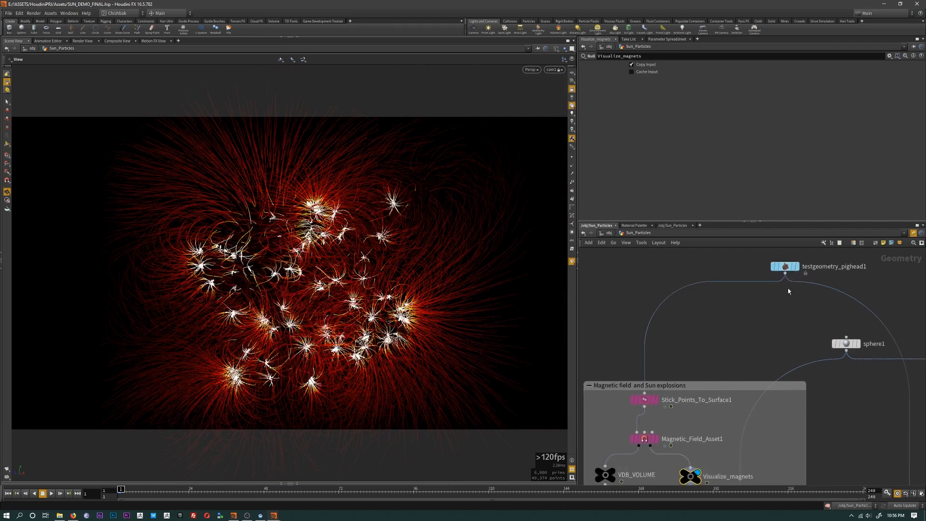
{"action": "left_click", "coordinate": [784, 273]}
{"action": "middle_click_drag", "start_coordinate": [782, 367], "coordinate": [783, 269]}
{"action": "middle_click_drag", "start_coordinate": [827, 436], "coordinate": [841, 313]}
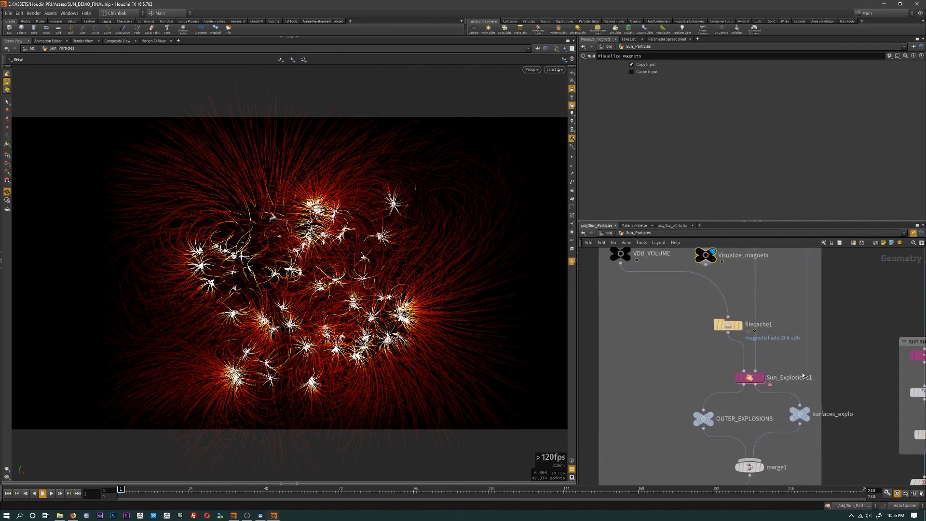
{"action": "left_click", "coordinate": [756, 370]}
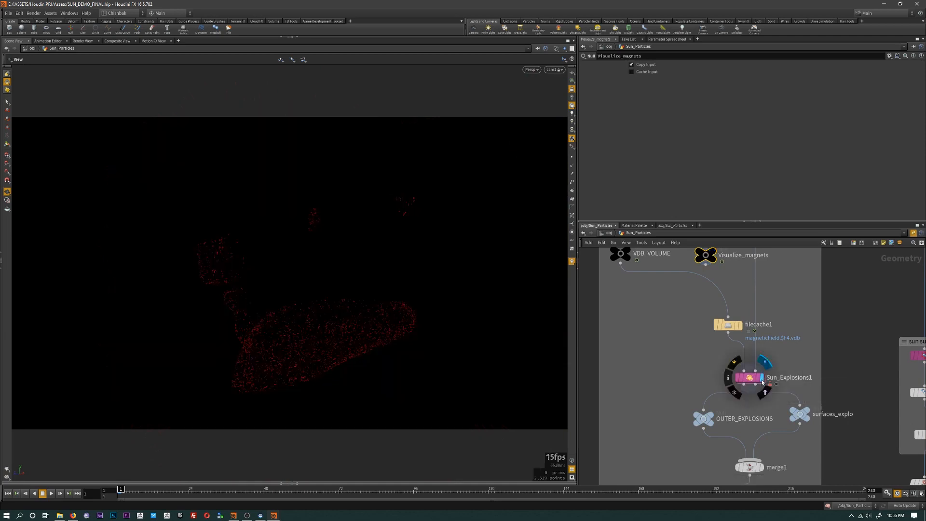
{"action": "left_click", "coordinate": [761, 380]}
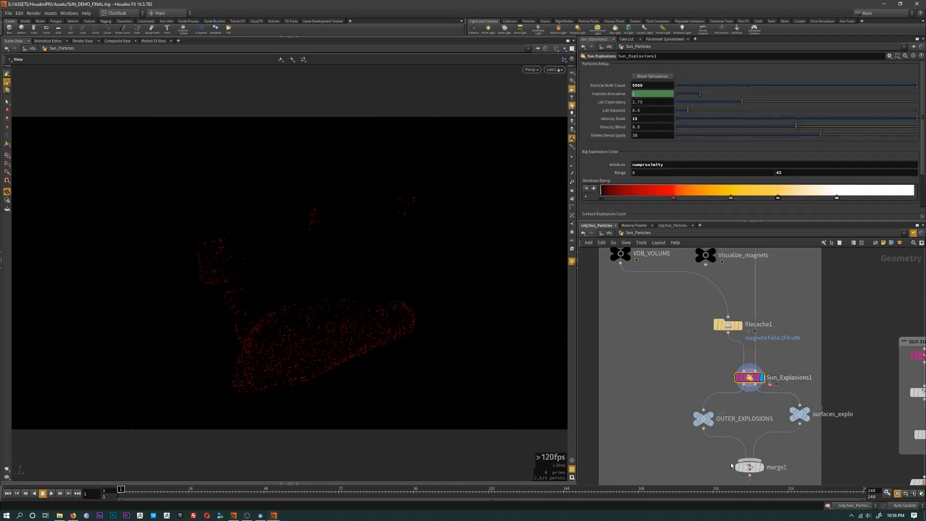
- Display merge1 and play the combined outer and surface explosions on the pig head, stopping at about frame 45
{"action": "left_click", "coordinate": [761, 466]}
{"action": "left_click", "coordinate": [747, 467]}
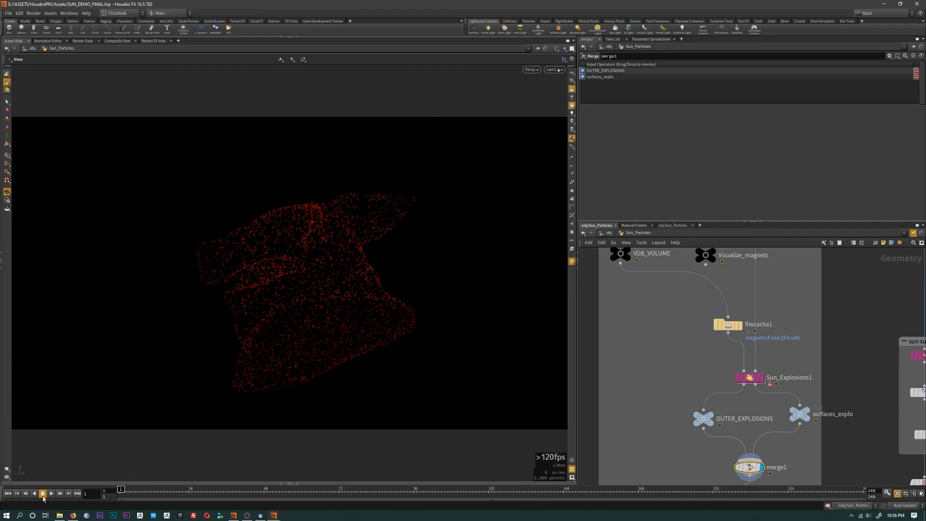
{"action": "left_click", "coordinate": [48, 493]}
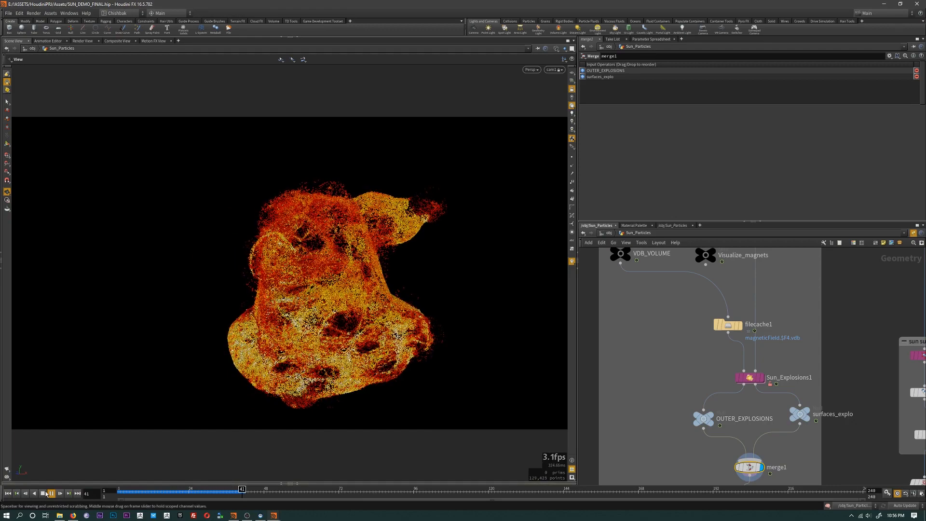
{"action": "left_click", "coordinate": [42, 494]}
{"action": "middle_click_drag", "start_coordinate": [465, 376], "coordinate": [467, 352]}
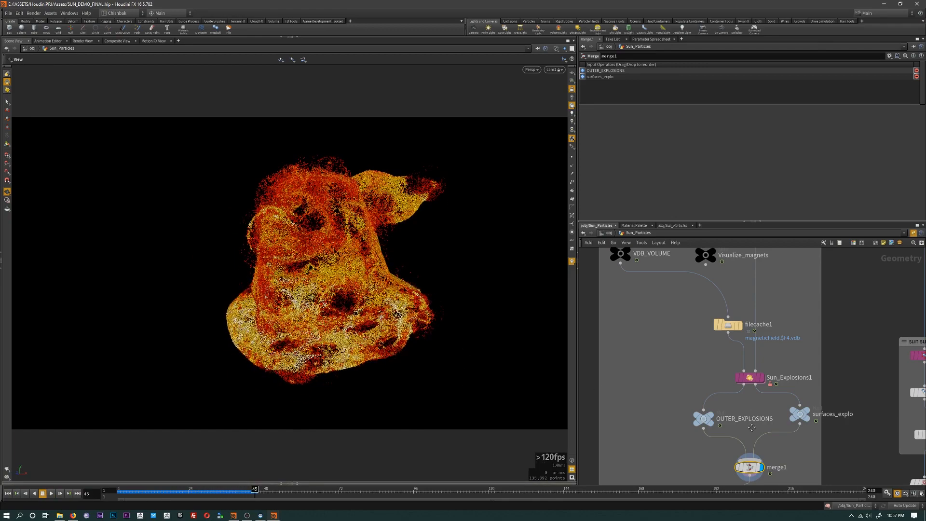
- Display filecache2 to scrub through its cached explosions, and switch the display to merge2
{"action": "middle_click_drag", "start_coordinate": [752, 426], "coordinate": [777, 320]}
{"action": "left_click", "coordinate": [777, 400]}
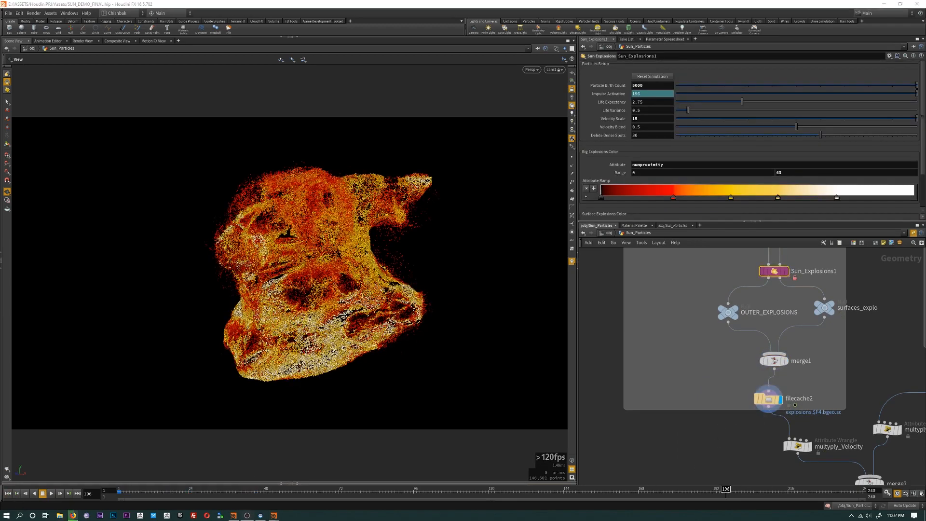
{"action": "mouse_move", "coordinate": [120, 492]}
{"action": "left_mouse_down"}
{"action": "mouse_move", "coordinate": [299, 493]}
{"action": "mouse_move", "coordinate": [170, 492]}
{"action": "left_mouse_up"}
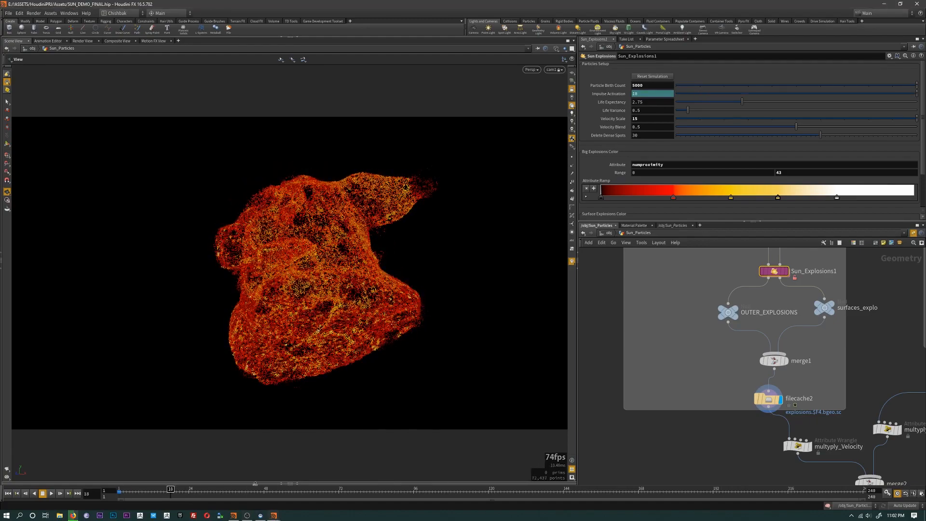
{"action": "middle_click_drag", "start_coordinate": [775, 450], "coordinate": [682, 400]}
{"action": "left_click", "coordinate": [793, 433]}
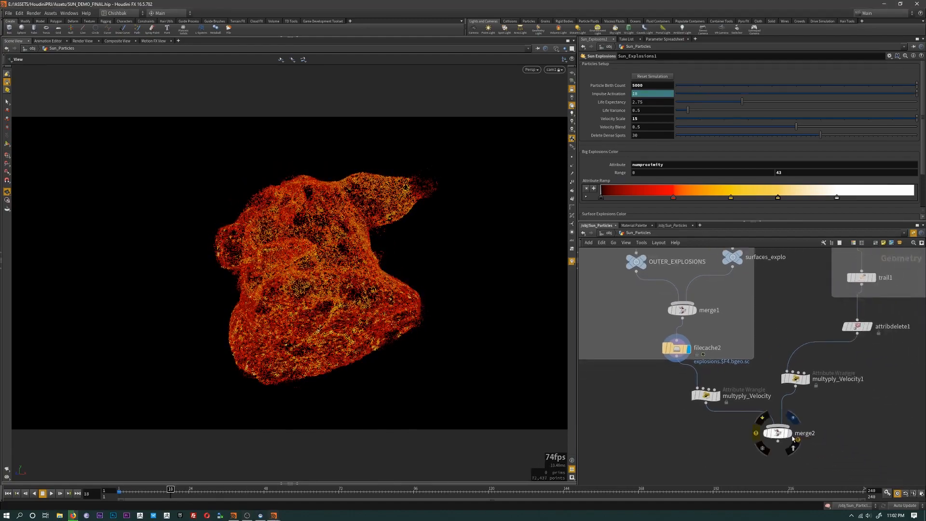
- Select Stick_Points_To_Surface2 in the sun surface detail version 1 network and display its points on the pig head
{"action": "middle_click_drag", "start_coordinate": [835, 415], "coordinate": [762, 520]}
{"action": "scroll", "coordinate": [814, 436], "scroll_direction": "down", "scroll_amount": 4}
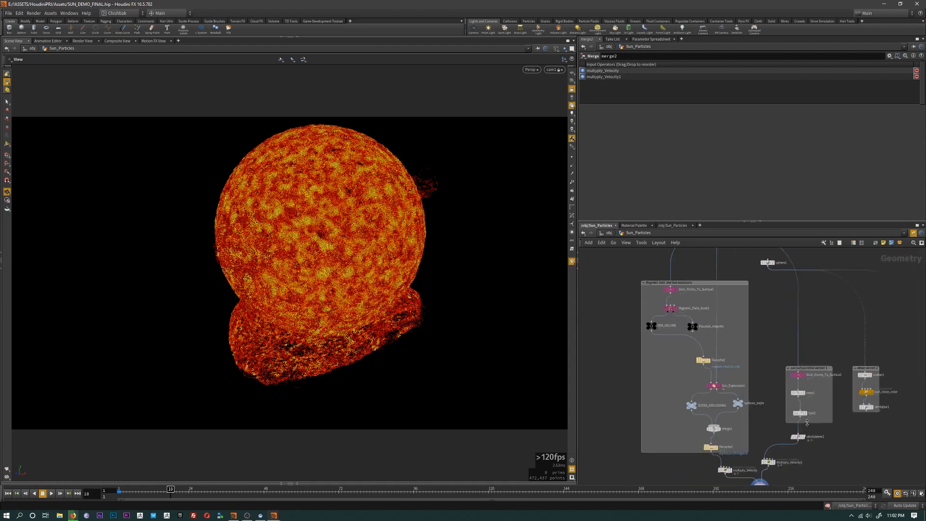
{"action": "middle_click_drag", "start_coordinate": [774, 333], "coordinate": [755, 404]}
{"action": "scroll", "coordinate": [757, 407], "scroll_direction": "up", "scroll_amount": 3}
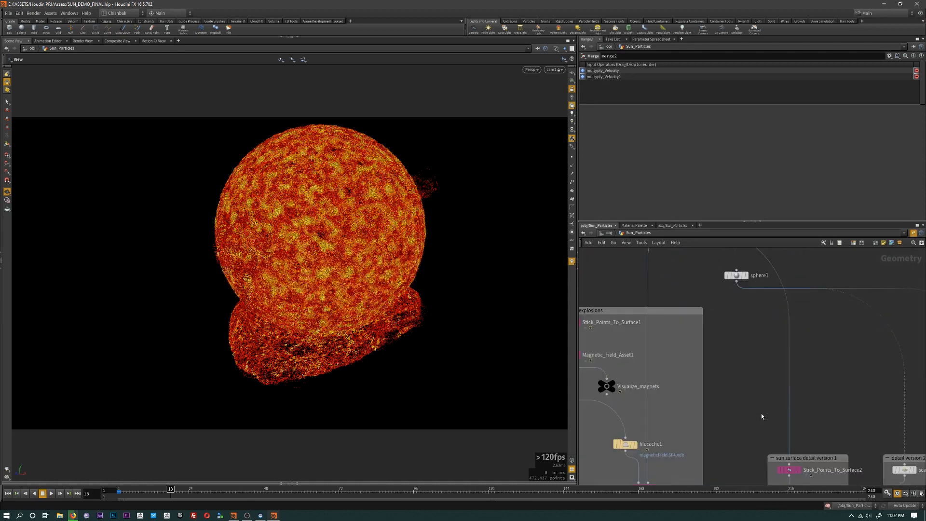
{"action": "left_click", "coordinate": [793, 469]}
{"action": "middle_click_drag", "start_coordinate": [793, 469], "coordinate": [797, 361]}
{"action": "scroll", "coordinate": [706, 162], "scroll_direction": "down", "scroll_amount": 1}
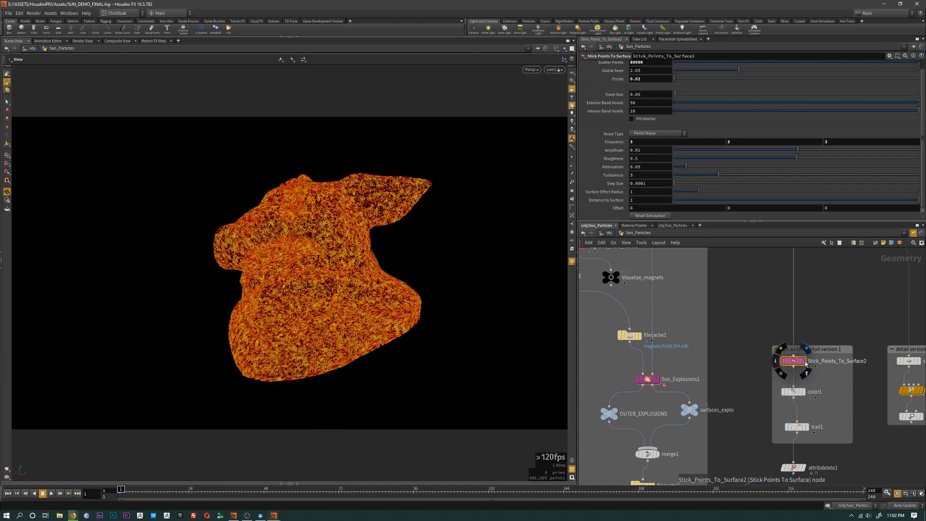
{"action": "left_click", "coordinate": [804, 361]}
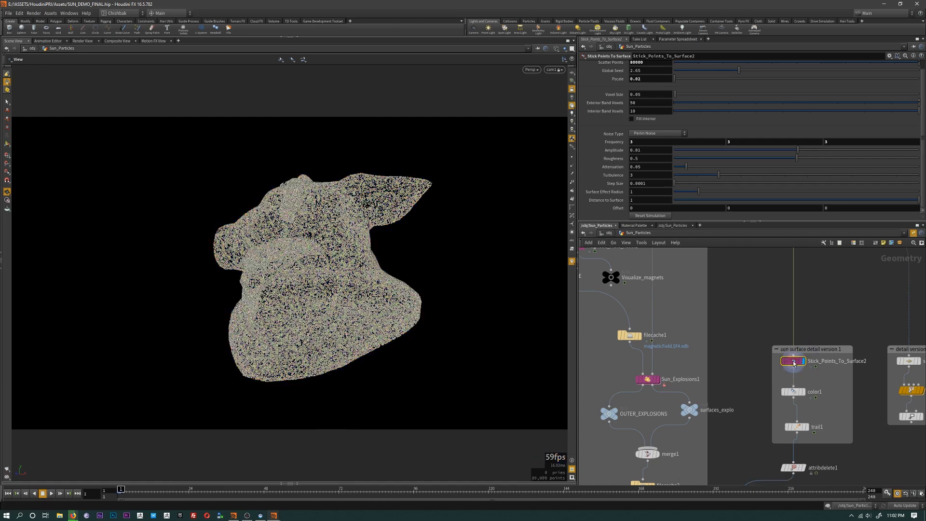
- Display multyply_Velocity1, scrub through the surface detail animation and return to frame 1
{"action": "middle_click_drag", "start_coordinate": [801, 470], "coordinate": [821, 380]}
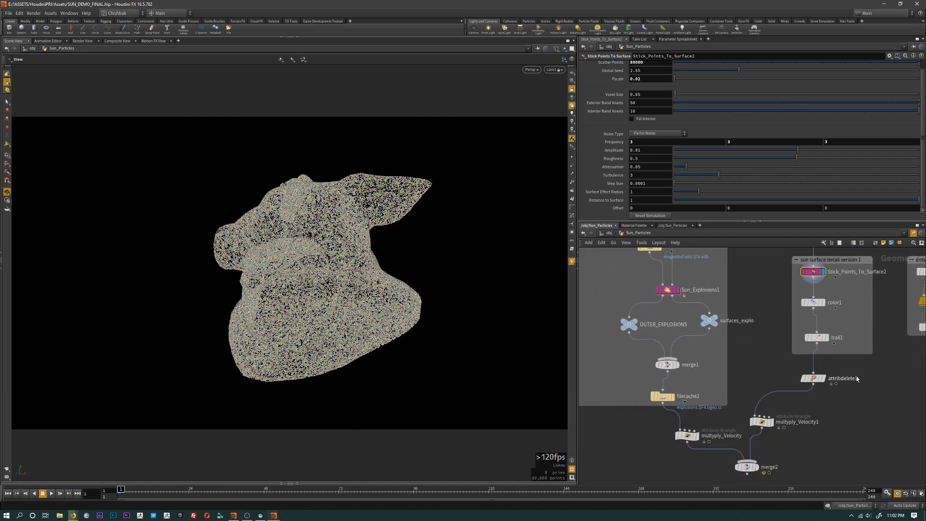
{"action": "left_click", "coordinate": [771, 422]}
{"action": "left_click_drag", "start_coordinate": [166, 490], "coordinate": [469, 489]}
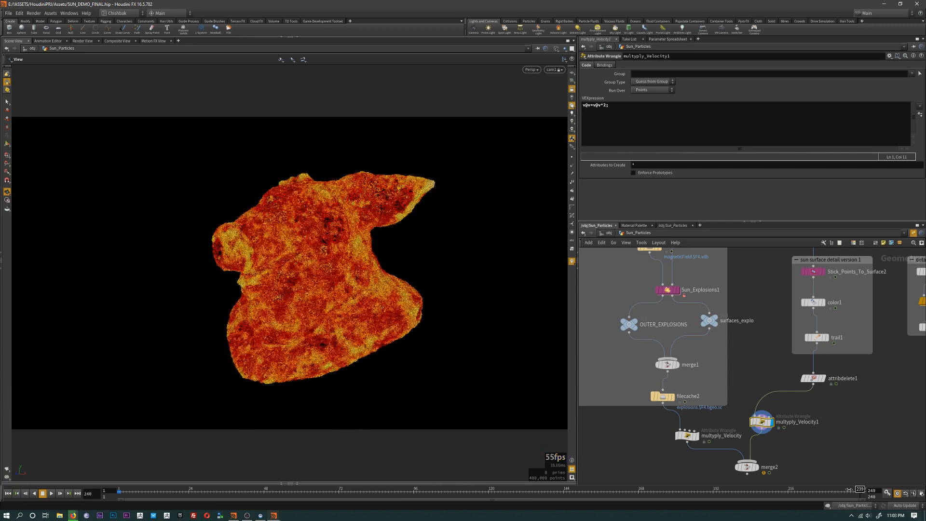
{"action": "left_click_drag", "start_coordinate": [849, 489], "coordinate": [2, 480]}
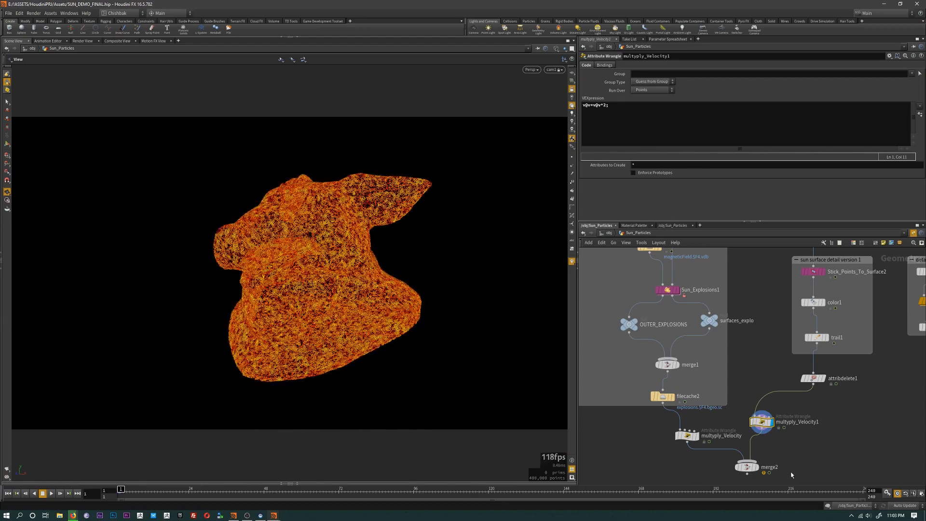
- Display merge2, check the combined explosions and surface detail at several frames and angles, and select filecache2
{"action": "left_click", "coordinate": [746, 467]}
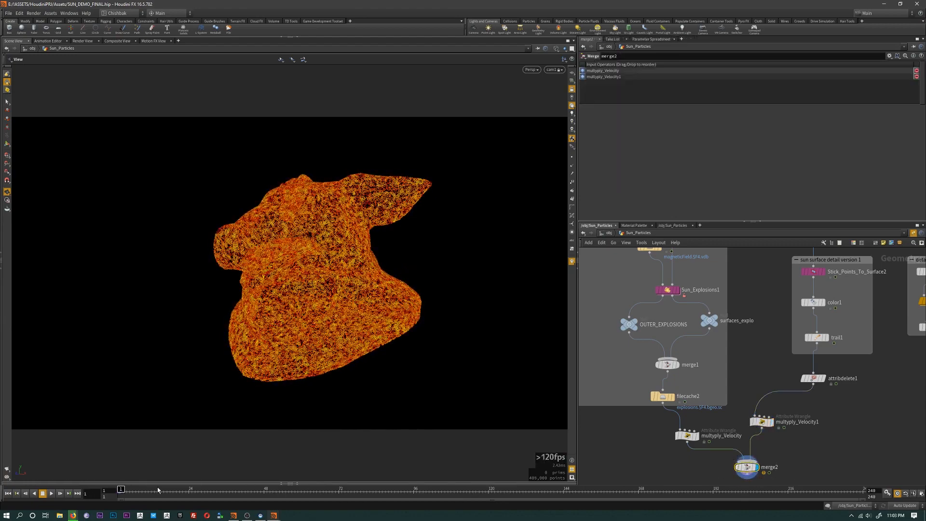
{"action": "left_click_drag", "start_coordinate": [158, 490], "coordinate": [196, 494]}
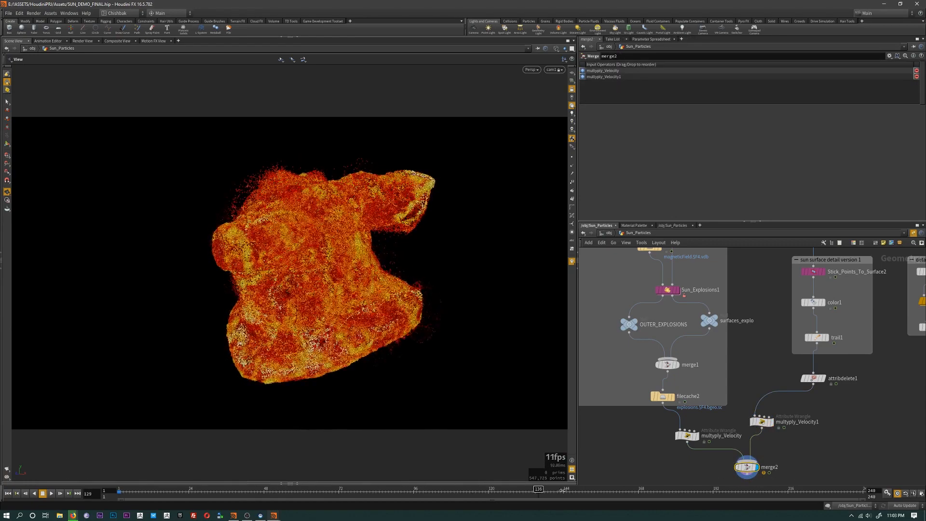
{"action": "left_click_drag", "start_coordinate": [500, 339], "coordinate": [477, 339]}
{"action": "right_click_drag", "start_coordinate": [465, 339], "coordinate": [406, 338]}
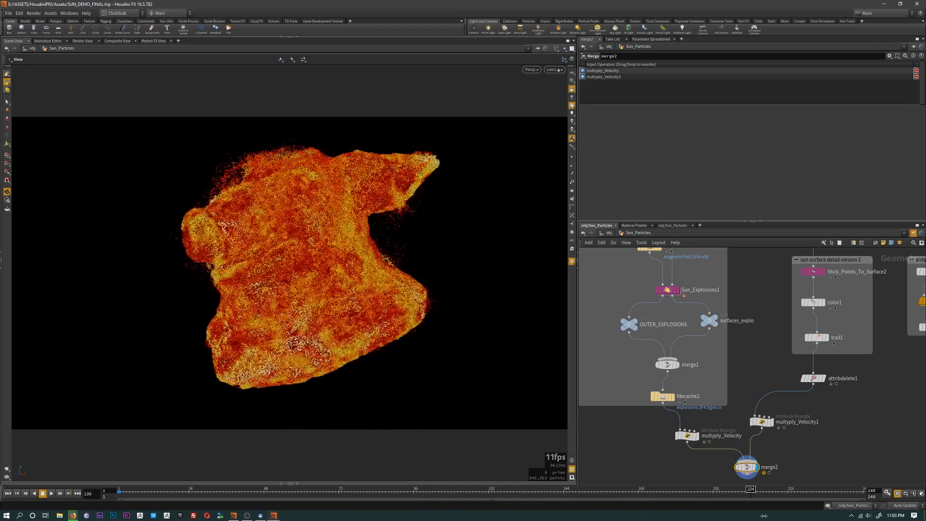
{"action": "left_click_drag", "start_coordinate": [715, 513], "coordinate": [703, 499]}
{"action": "left_click", "coordinate": [661, 397]}
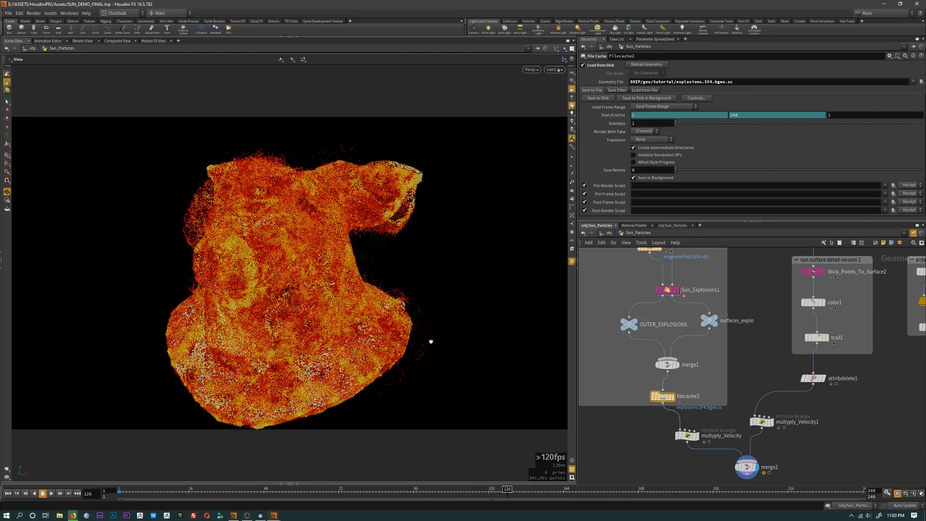
- Copy the testgeometry_pighead1 node from the Sun_Particles network
{"action": "left_click", "coordinate": [603, 233]}
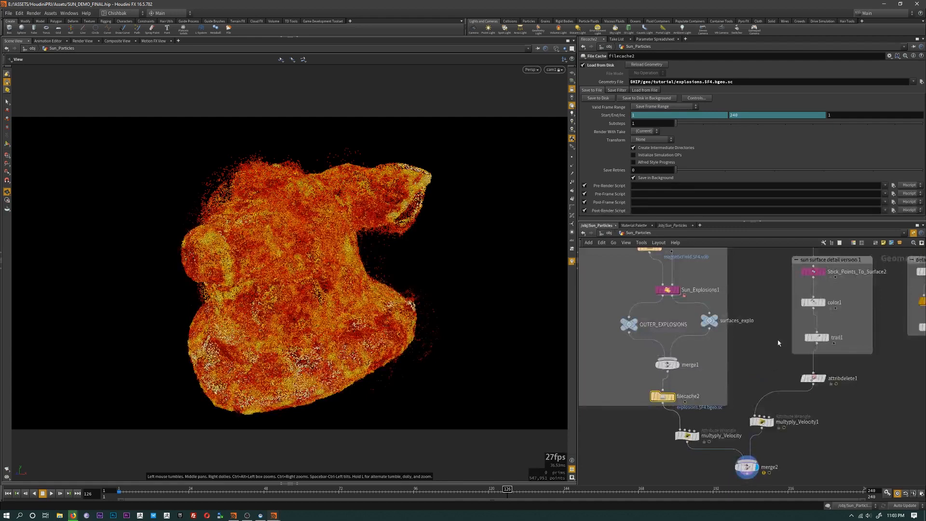
{"action": "middle_click_drag", "start_coordinate": [749, 290], "coordinate": [763, 407]}
{"action": "scroll", "coordinate": [762, 406], "scroll_direction": "down", "scroll_amount": 4}
{"action": "middle_click_drag", "start_coordinate": [758, 318], "coordinate": [770, 399]}
{"action": "scroll", "coordinate": [772, 399], "scroll_direction": "up", "scroll_amount": 3}
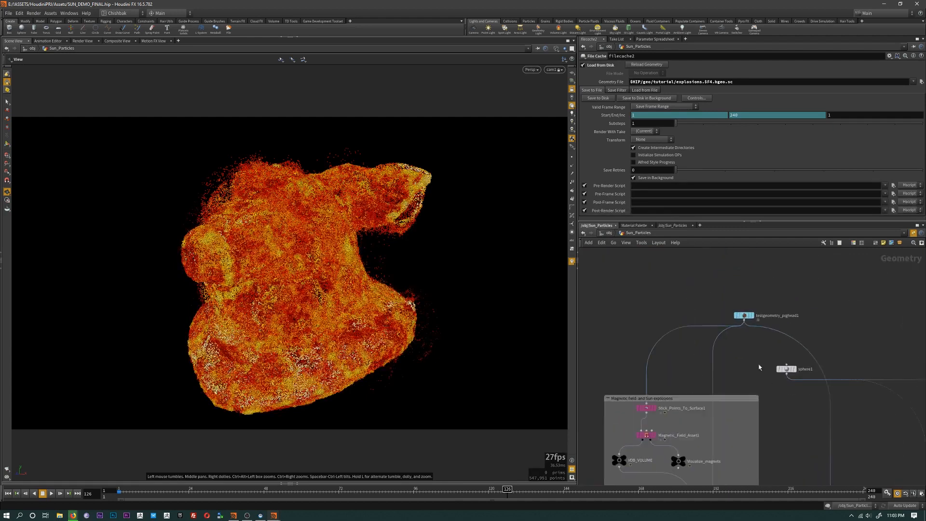
{"action": "left_click", "coordinate": [743, 315]}
{"action": "key", "text": "ctrl+c"}
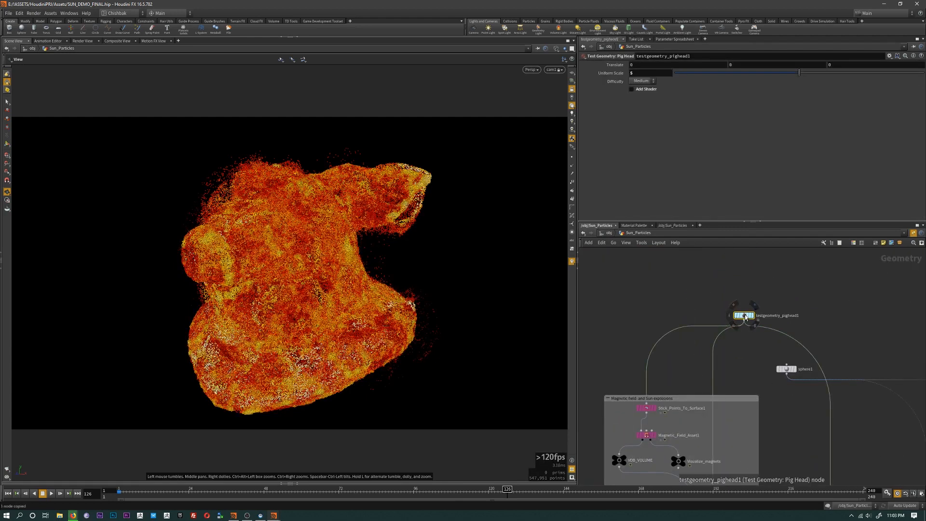
- Paste the pig head node into Sun_geo and connect it to color1 in place of sphere1
{"action": "left_click", "coordinate": [609, 233]}
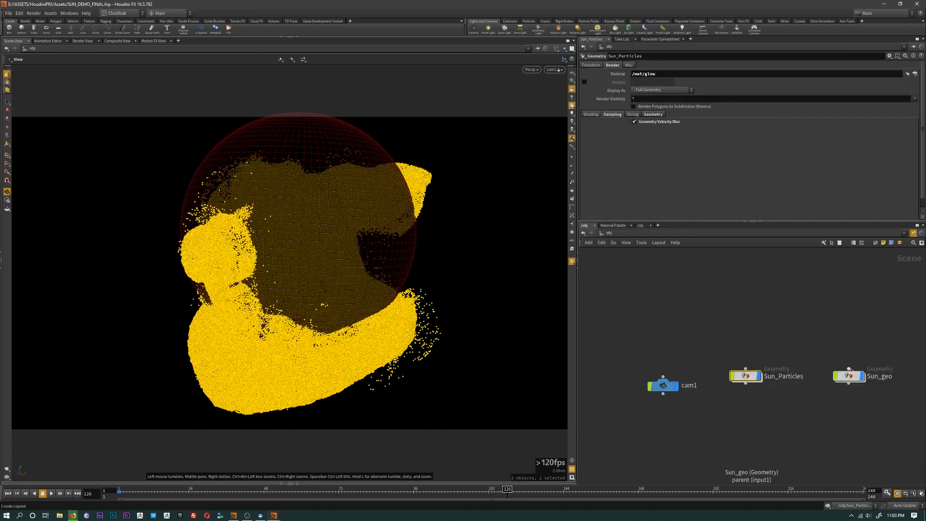
{"action": "double_click", "coordinate": [849, 374]}
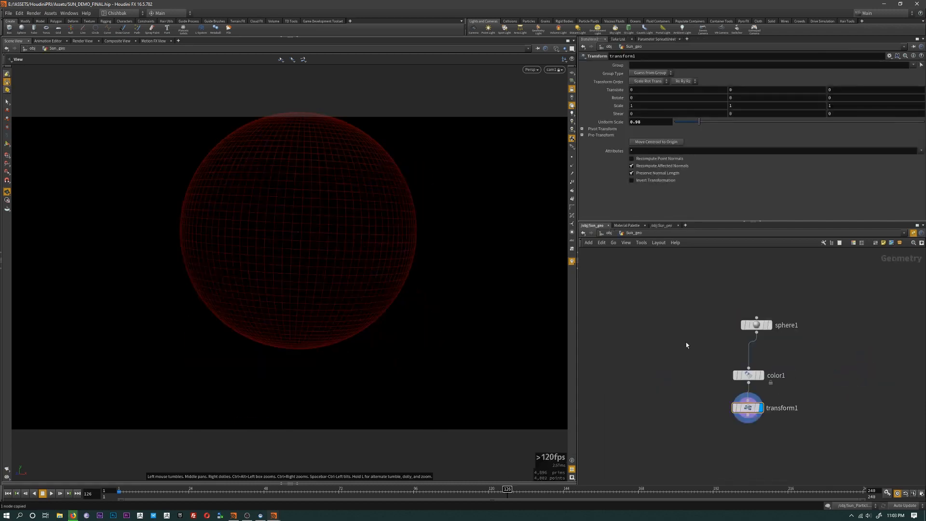
{"action": "key", "text": "ctrl+v"}
{"action": "left_click_drag", "start_coordinate": [686, 348], "coordinate": [748, 368]}
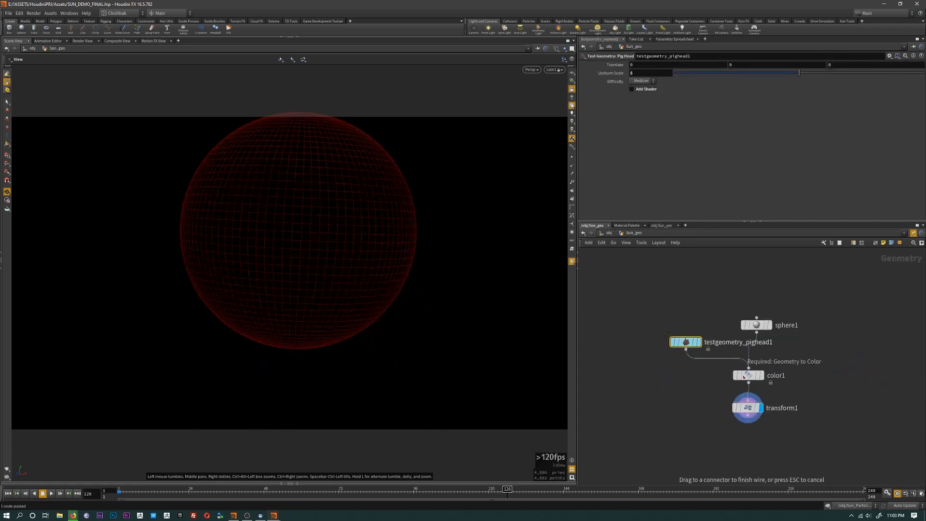
{"action": "left_click_drag", "start_coordinate": [747, 407], "coordinate": [797, 421]}
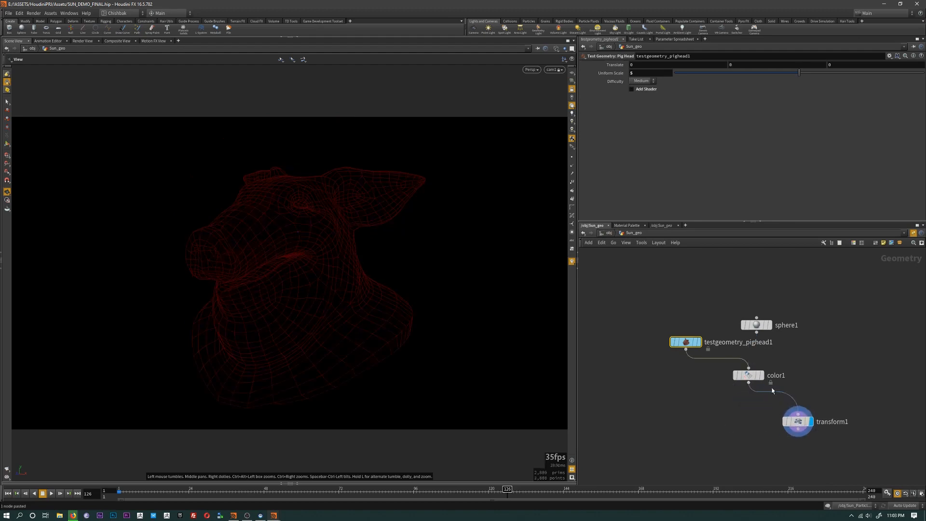
- Return to the object level and inspect Sun_Particles together with the pig head Sun_geo from the opposite side while scrubbing
{"action": "left_click", "coordinate": [610, 234]}
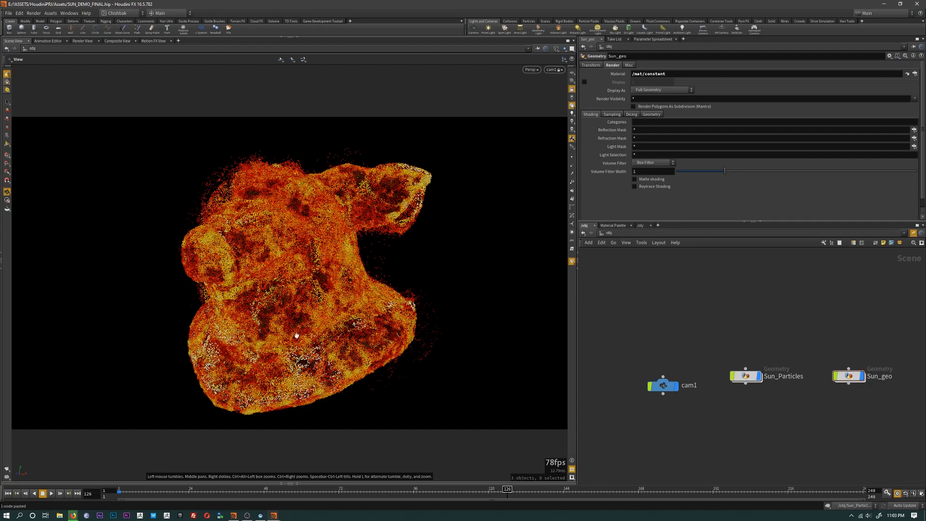
{"action": "left_click_drag", "start_coordinate": [171, 491], "coordinate": [279, 501]}
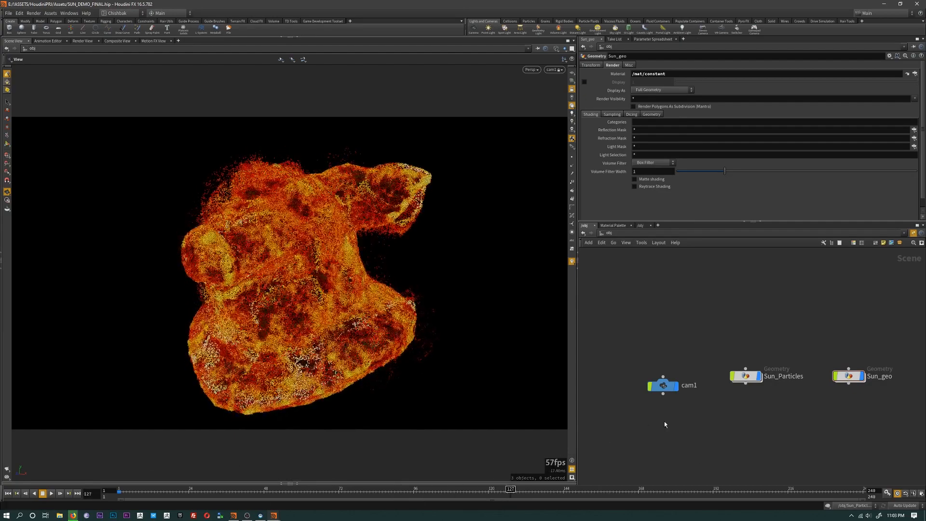
{"action": "scroll", "coordinate": [466, 289], "scroll_direction": "up", "scroll_amount": 5}
{"action": "middle_click_drag", "start_coordinate": [468, 289], "coordinate": [477, 374]}
{"action": "left_click_drag", "start_coordinate": [477, 375], "coordinate": [302, 434]}
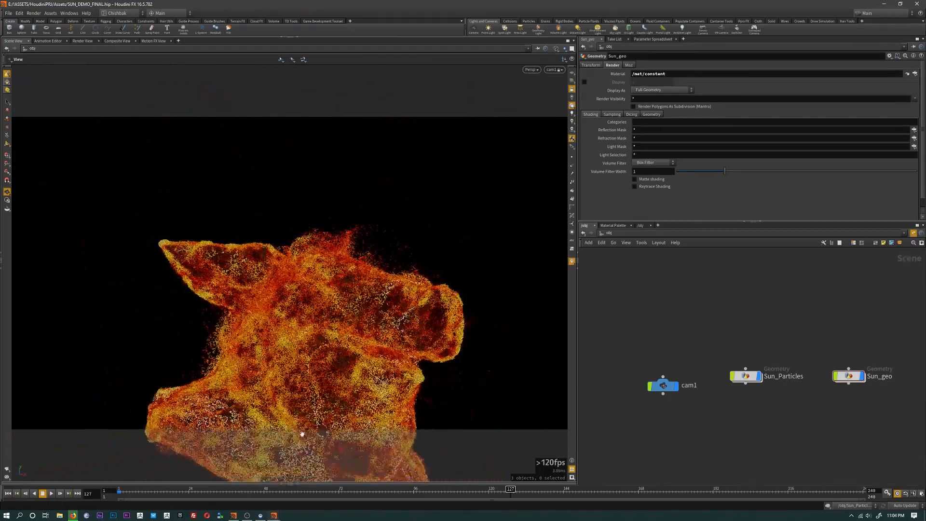
{"action": "left_click_drag", "start_coordinate": [238, 493], "coordinate": [479, 503]}
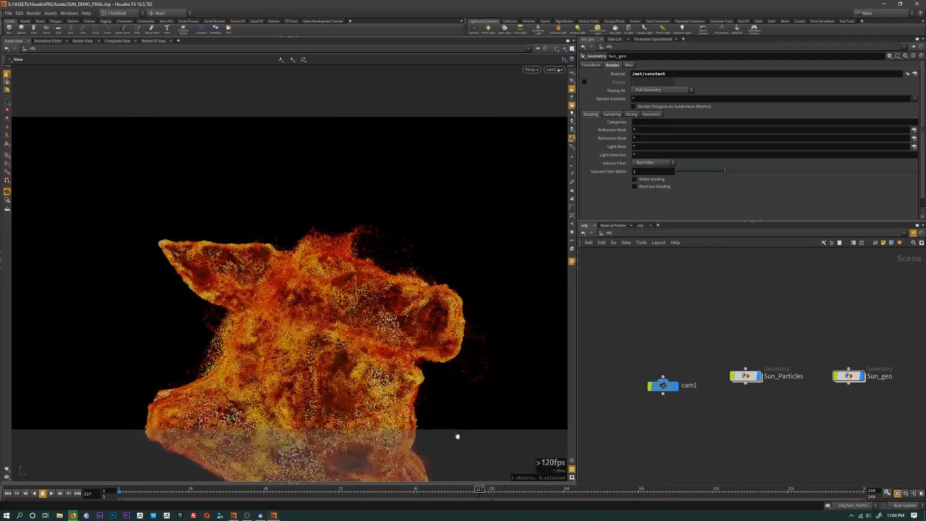
- Inspect the burning pig head from the front and both sides, including close up, at several frames of the animation
{"action": "left_click_drag", "start_coordinate": [458, 436], "coordinate": [344, 372]}
{"action": "left_click_drag", "start_coordinate": [299, 493], "coordinate": [593, 511]}
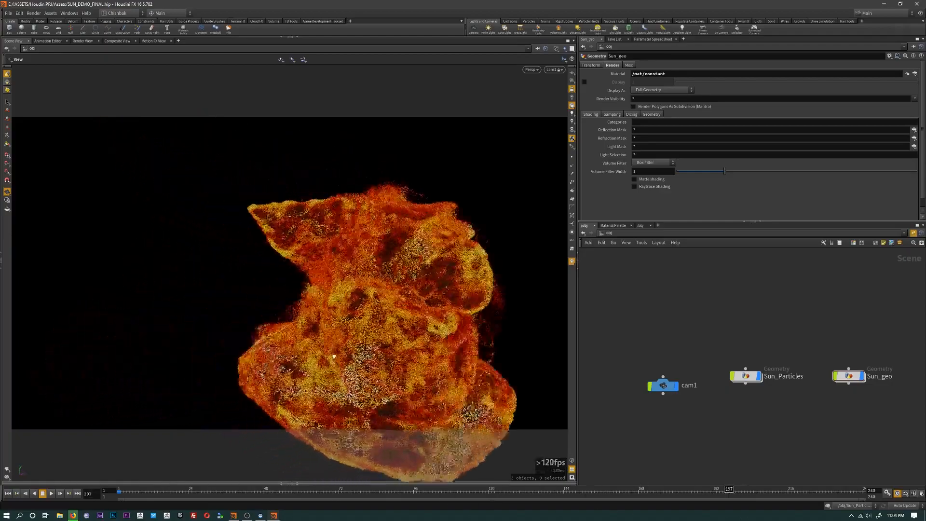
{"action": "left_click_drag", "start_coordinate": [334, 356], "coordinate": [383, 463]}
{"action": "left_click_drag", "start_coordinate": [442, 491], "coordinate": [752, 491]}
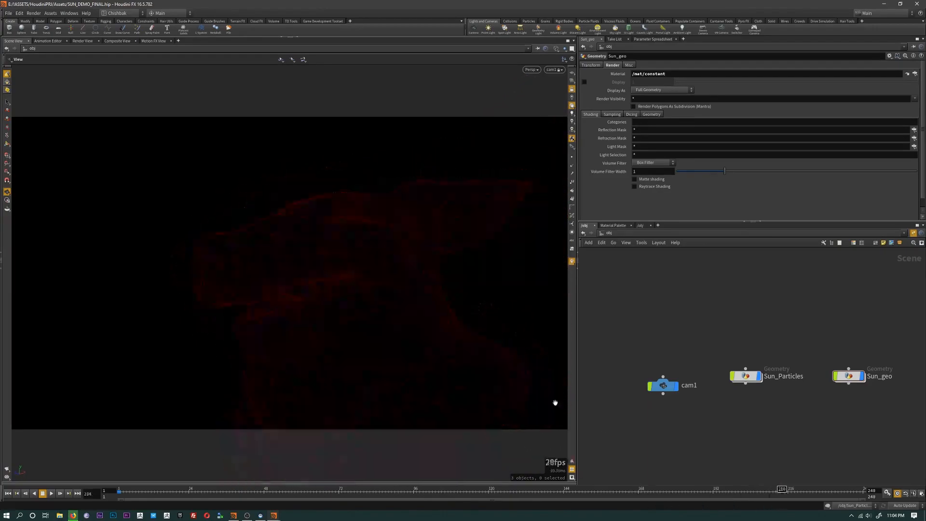
{"action": "left_click_drag", "start_coordinate": [656, 492], "coordinate": [320, 492]}
{"action": "left_click_drag", "start_coordinate": [319, 300], "coordinate": [312, 303]}
{"action": "right_click_drag", "start_coordinate": [312, 304], "coordinate": [444, 248]}
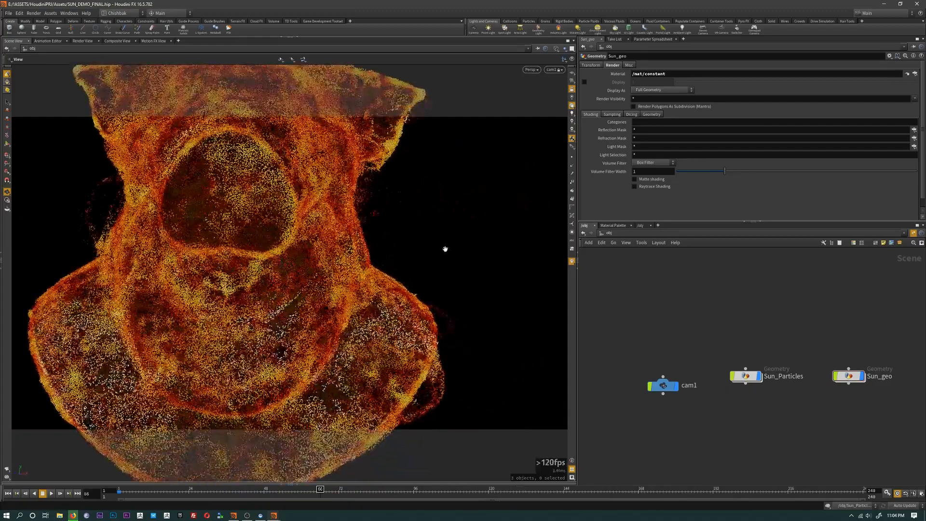
{"action": "middle_click_drag", "start_coordinate": [444, 248], "coordinate": [469, 403]}
{"action": "left_click_drag", "start_coordinate": [469, 403], "coordinate": [370, 393]}
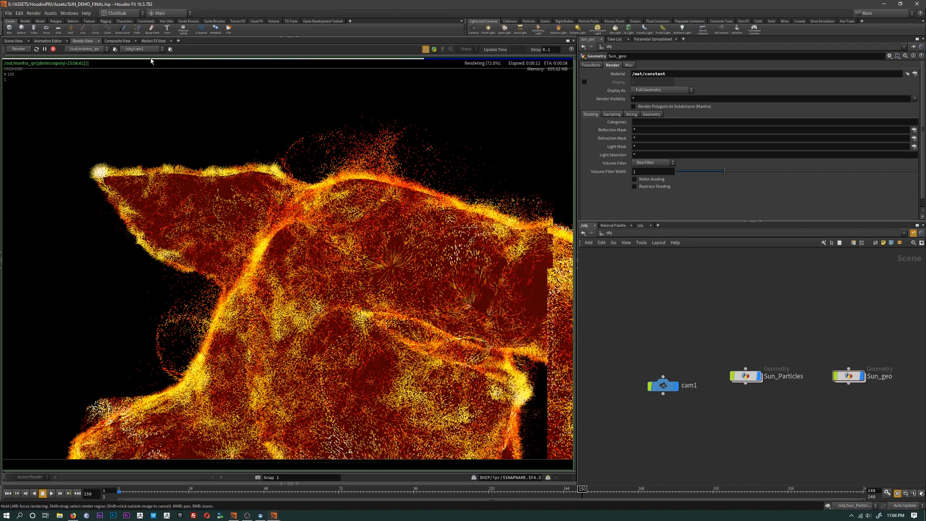
- Return from the render to the scene view, inspect the pig head from other angles and select Sun_Particles
{"action": "left_click", "coordinate": [13, 40]}
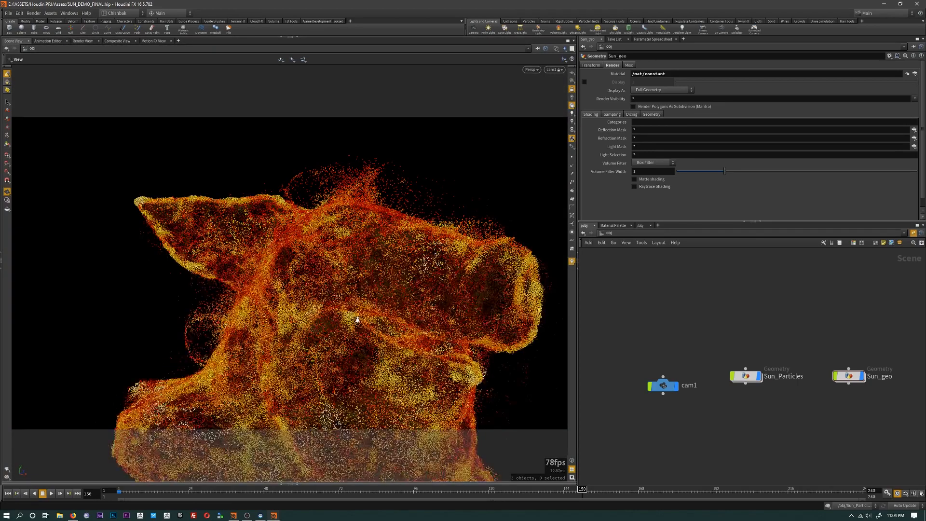
{"action": "mouse_move", "coordinate": [352, 316]}
{"action": "left_mouse_down"}
{"action": "mouse_move", "coordinate": [337, 320]}
{"action": "mouse_move", "coordinate": [311, 289]}
{"action": "mouse_move", "coordinate": [357, 317]}
{"action": "left_mouse_up"}
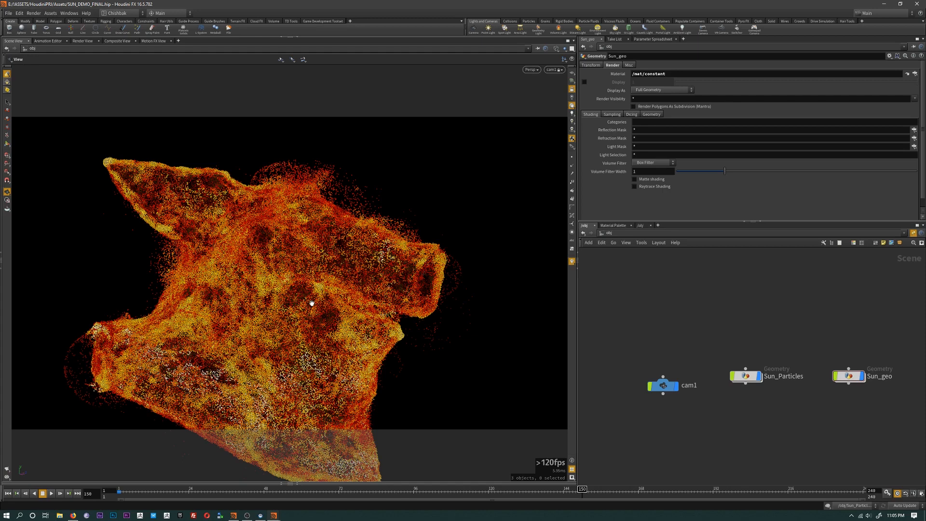
{"action": "left_click_drag", "start_coordinate": [439, 326], "coordinate": [475, 374]}
{"action": "left_click", "coordinate": [748, 377]}
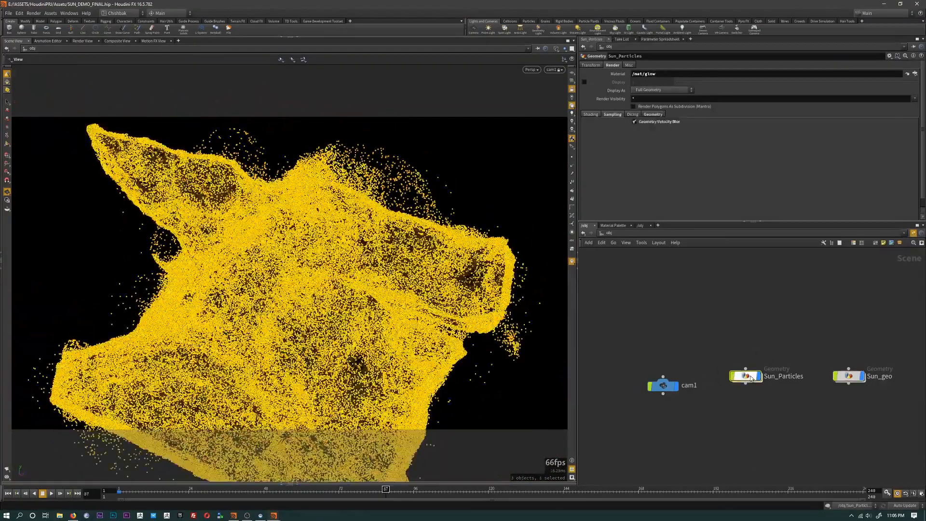
- Open the Sun_Particles network, enlarge its editing area and display the output of Stick_Points_To_Surface1
{"action": "double_click", "coordinate": [750, 377]}
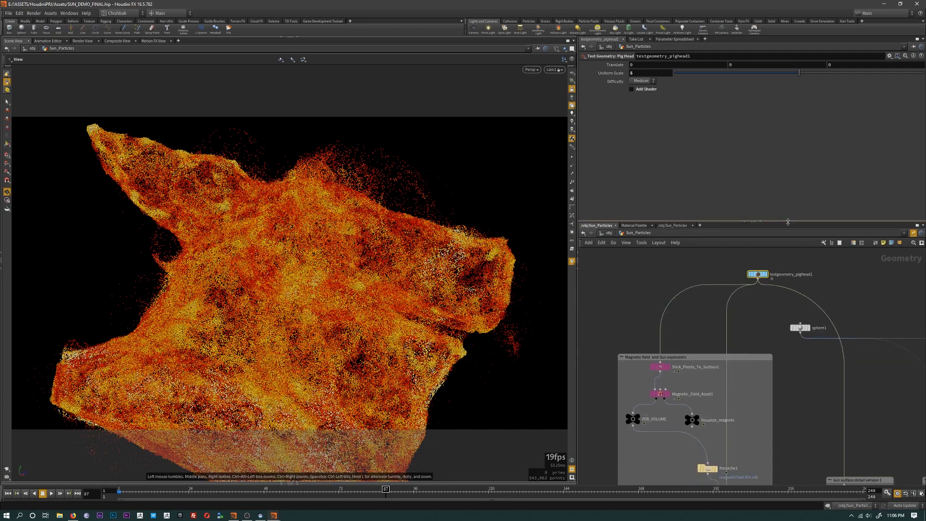
{"action": "left_click_drag", "start_coordinate": [788, 222], "coordinate": [787, 93]}
{"action": "middle_click_drag", "start_coordinate": [696, 332], "coordinate": [730, 268]}
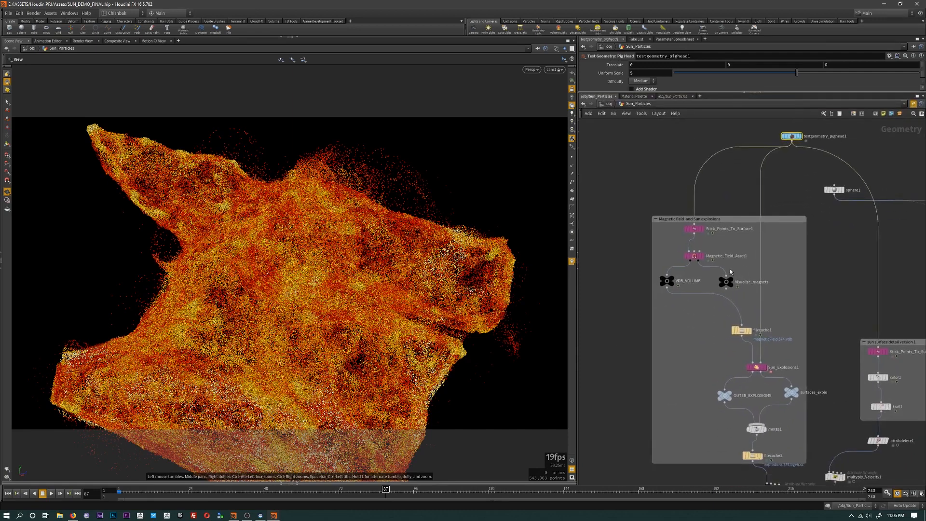
{"action": "scroll", "coordinate": [703, 221], "scroll_direction": "up", "scroll_amount": 3}
{"action": "left_click", "coordinate": [717, 237]}
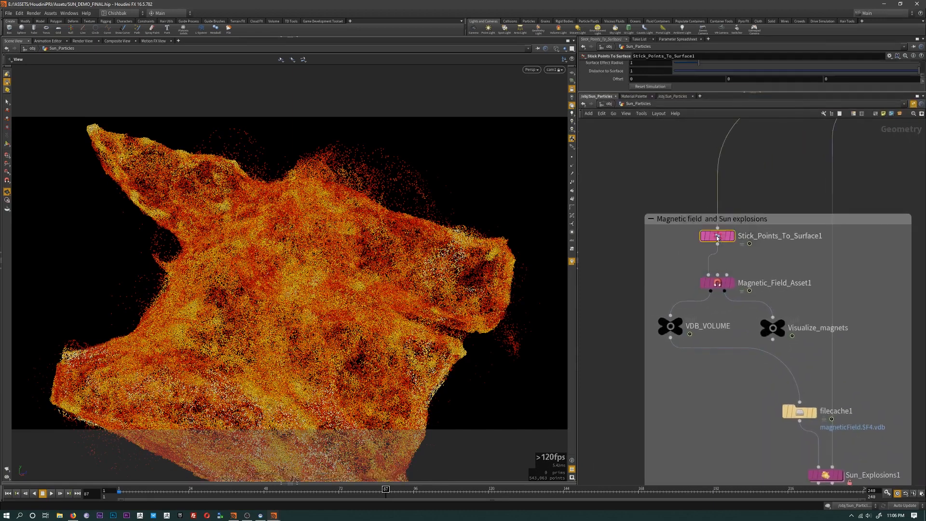
{"action": "left_click", "coordinate": [732, 236]}
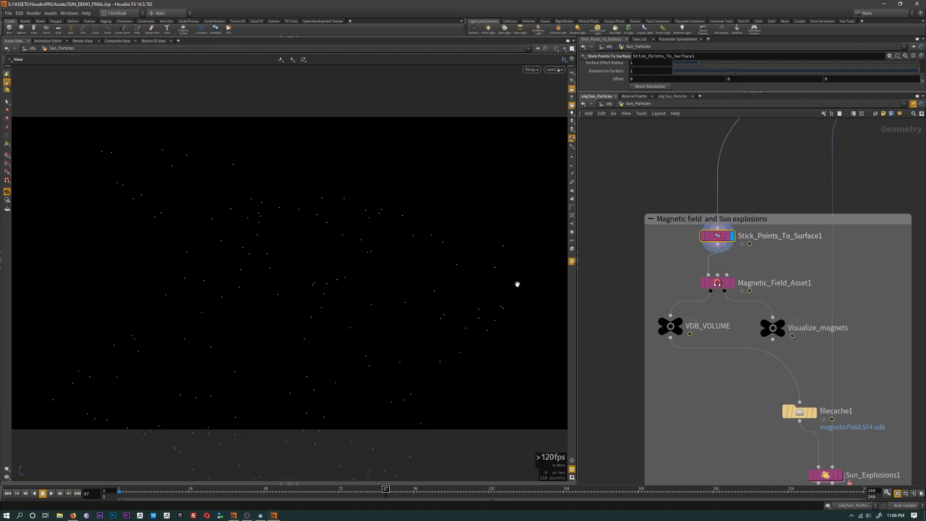
- Display Stick_Points_To_Surface2 in the sun surface detail network and inspect its pig head points from another angle
{"action": "middle_click_drag", "start_coordinate": [781, 328], "coordinate": [704, 302]}
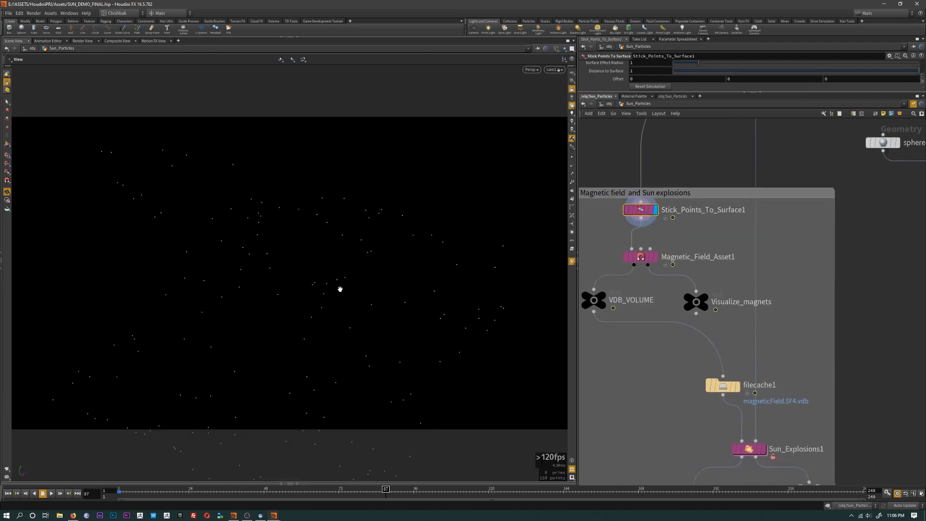
{"action": "scroll", "coordinate": [666, 328], "scroll_direction": "down", "scroll_amount": 4}
{"action": "middle_click_drag", "start_coordinate": [794, 376], "coordinate": [755, 328]}
{"action": "scroll", "coordinate": [757, 327], "scroll_direction": "up", "scroll_amount": 3}
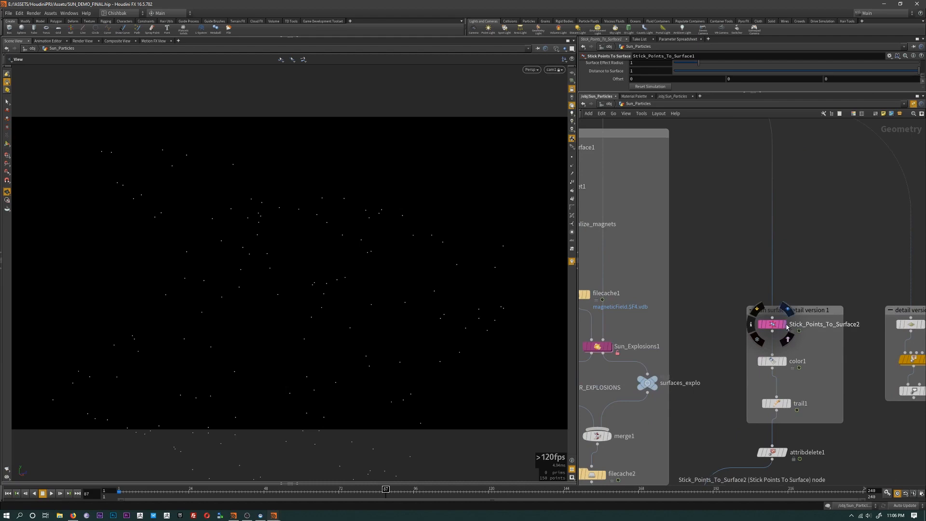
{"action": "left_click", "coordinate": [785, 325]}
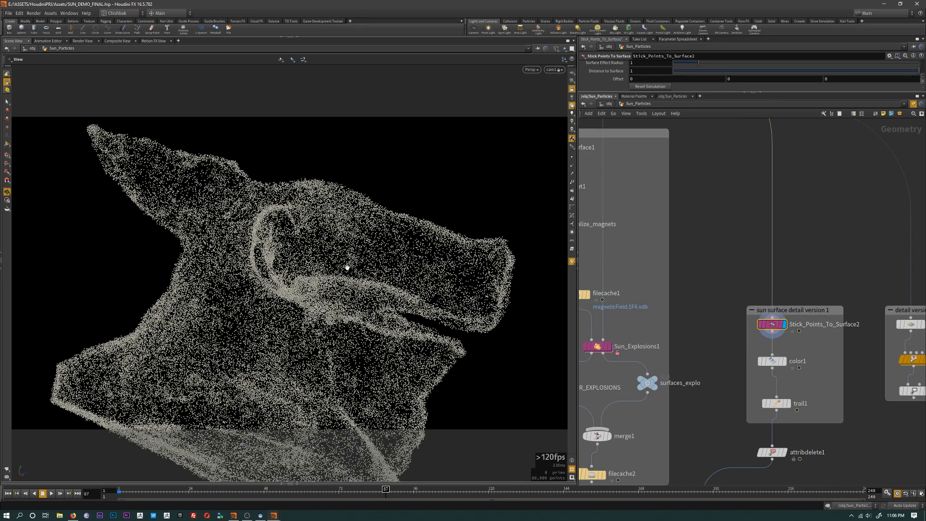
{"action": "left_click_drag", "start_coordinate": [347, 267], "coordinate": [392, 291]}
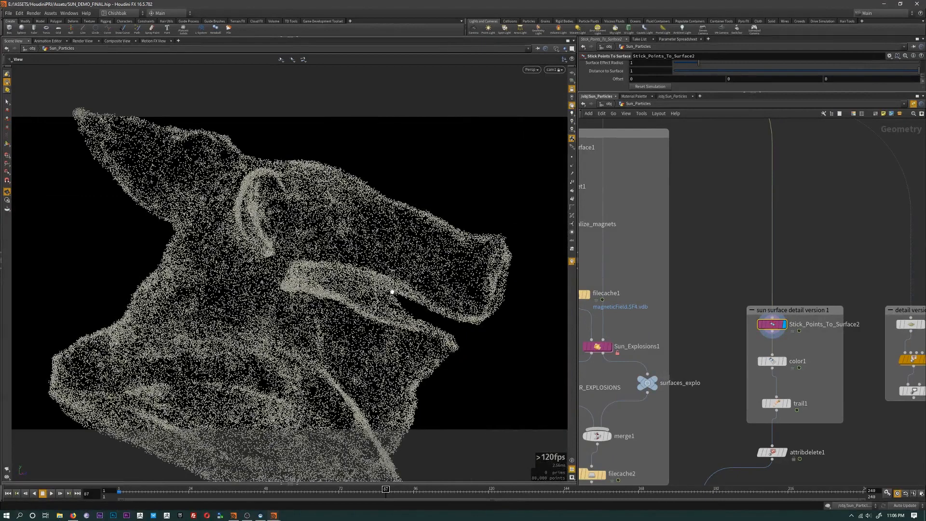
- Review the Magnetic_Field_Asset1 settings, then display Sun_Explosions1 with the pig head framed smaller and turned in the view
{"action": "middle_click_drag", "start_coordinate": [691, 323], "coordinate": [847, 408]}
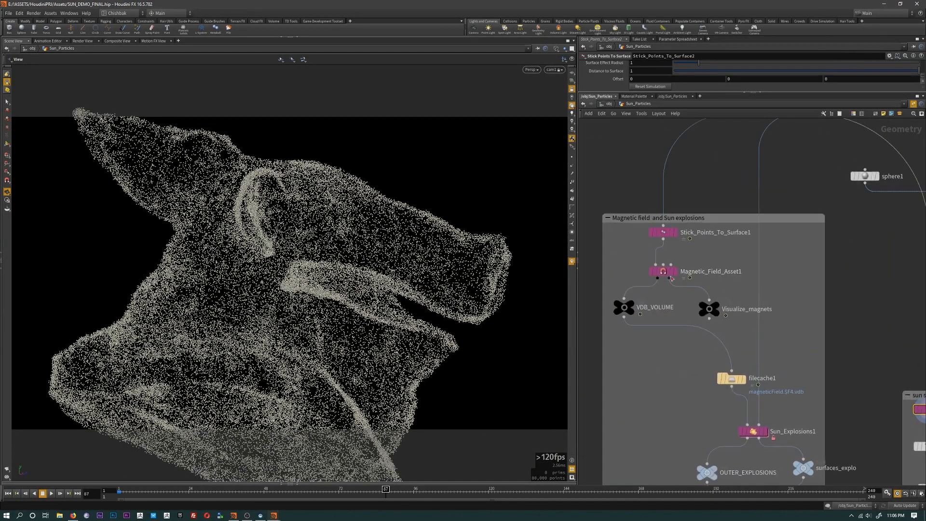
{"action": "left_click", "coordinate": [664, 273]}
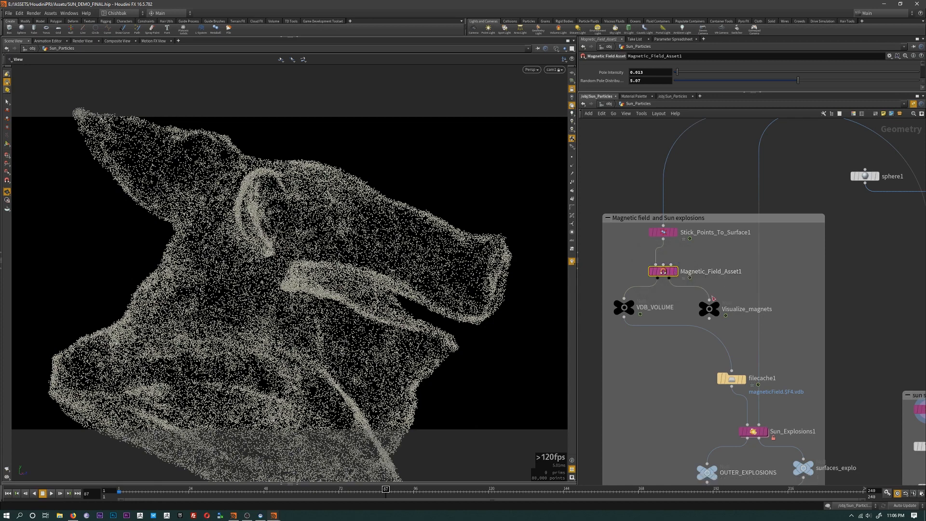
{"action": "middle_click_drag", "start_coordinate": [751, 433], "coordinate": [694, 341]}
{"action": "left_click", "coordinate": [694, 339]}
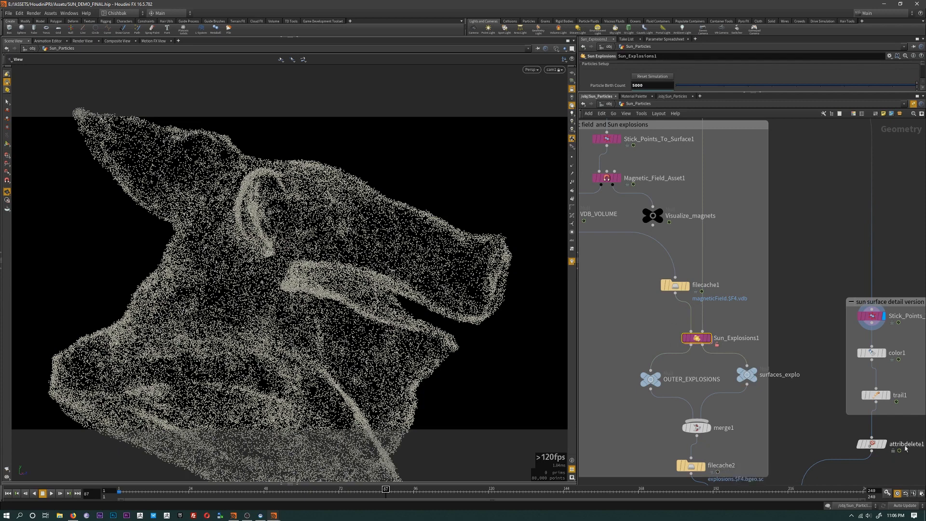
{"action": "left_click_drag", "start_coordinate": [458, 341], "coordinate": [441, 350]}
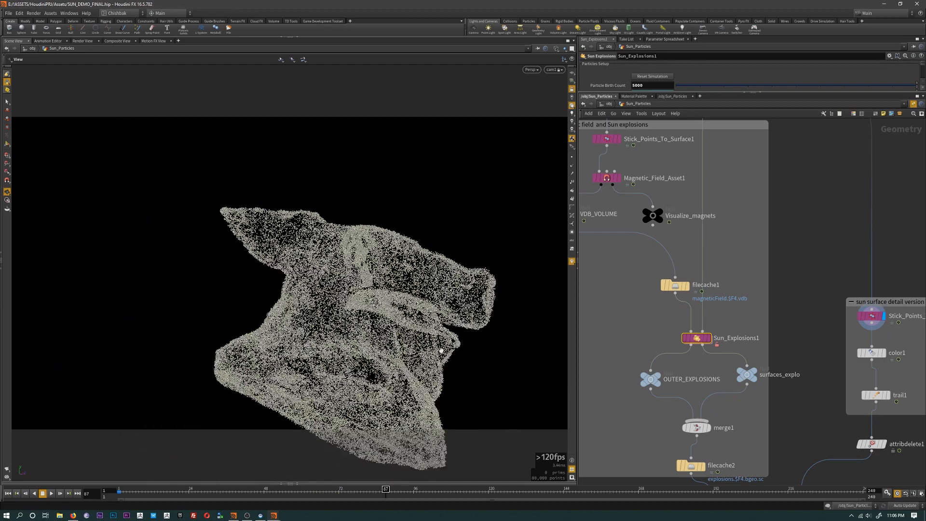
{"action": "left_click_drag", "start_coordinate": [466, 289], "coordinate": [418, 276]}
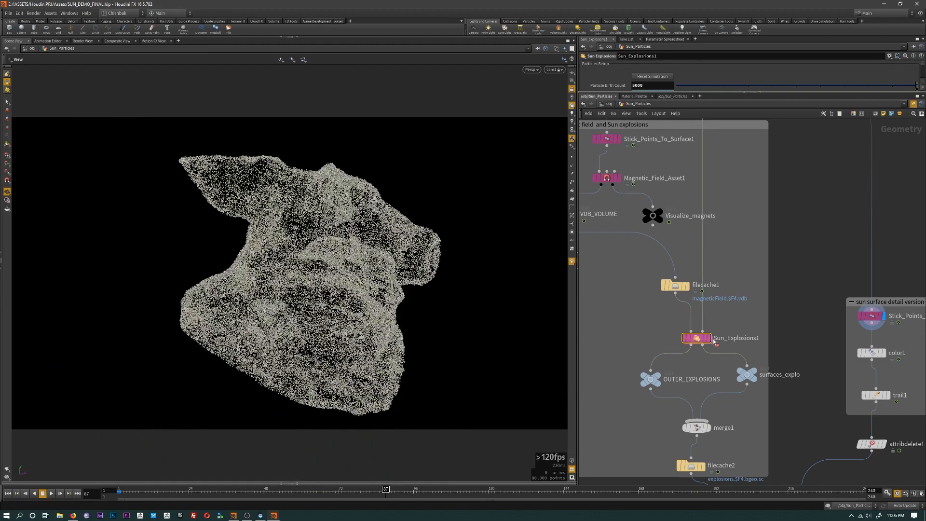
{"action": "mouse_move", "coordinate": [699, 340]}
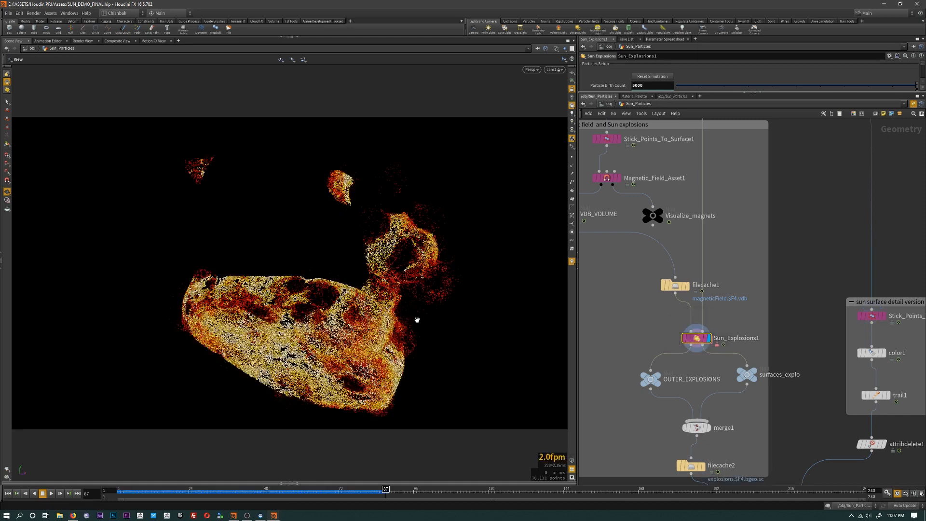
- Look inside Sun_Explosions1, display the popnet particles and scrub back to frame 46
{"action": "double_click", "coordinate": [696, 338]}
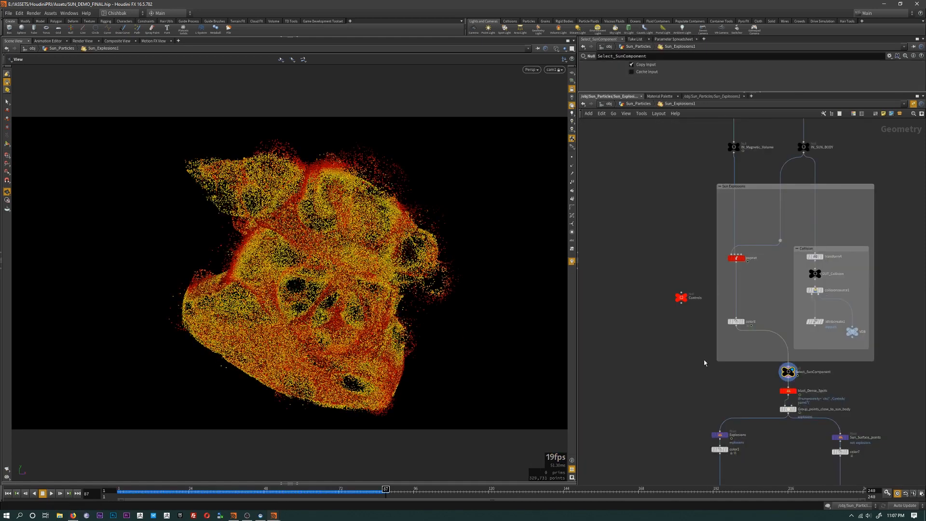
{"action": "scroll", "coordinate": [704, 363], "scroll_direction": "up", "scroll_amount": 3}
{"action": "mouse_move", "coordinate": [720, 221]}
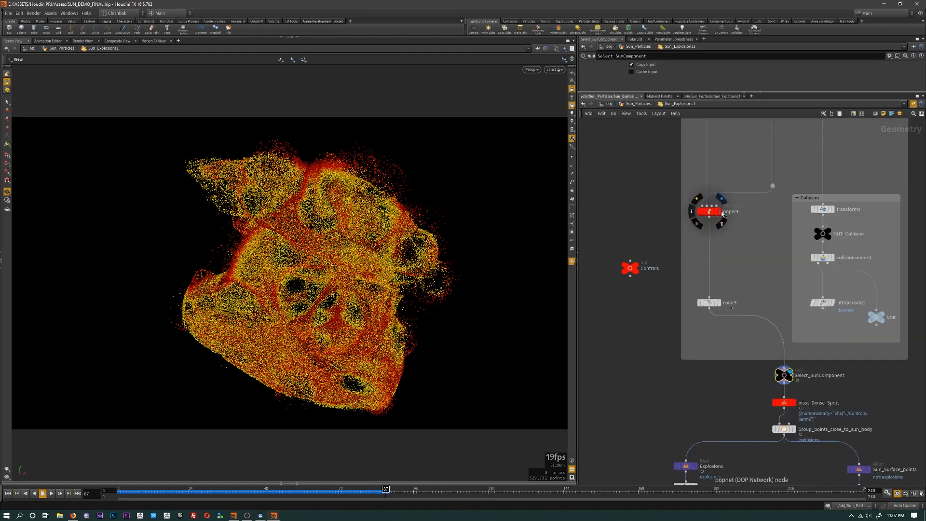
{"action": "left_click", "coordinate": [720, 213]}
{"action": "left_click", "coordinate": [710, 211]}
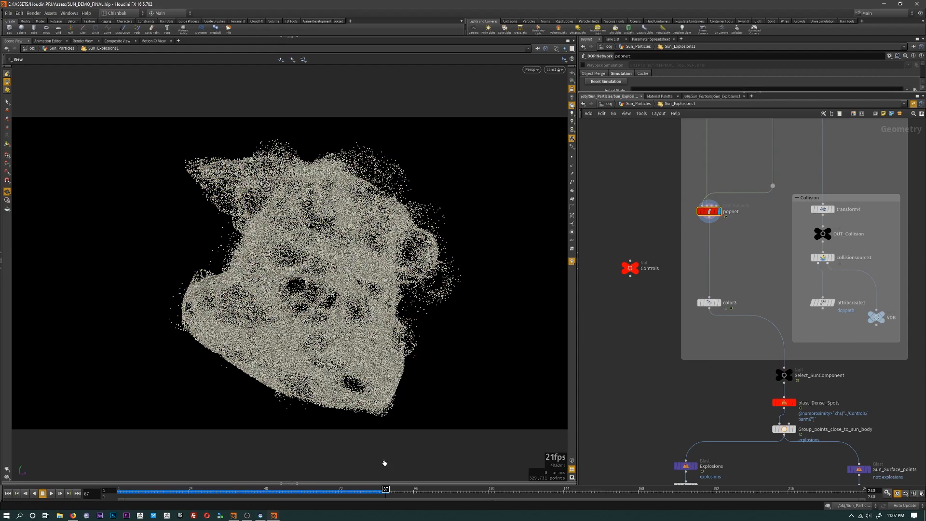
{"action": "left_click_drag", "start_coordinate": [372, 490], "coordinate": [257, 491]}
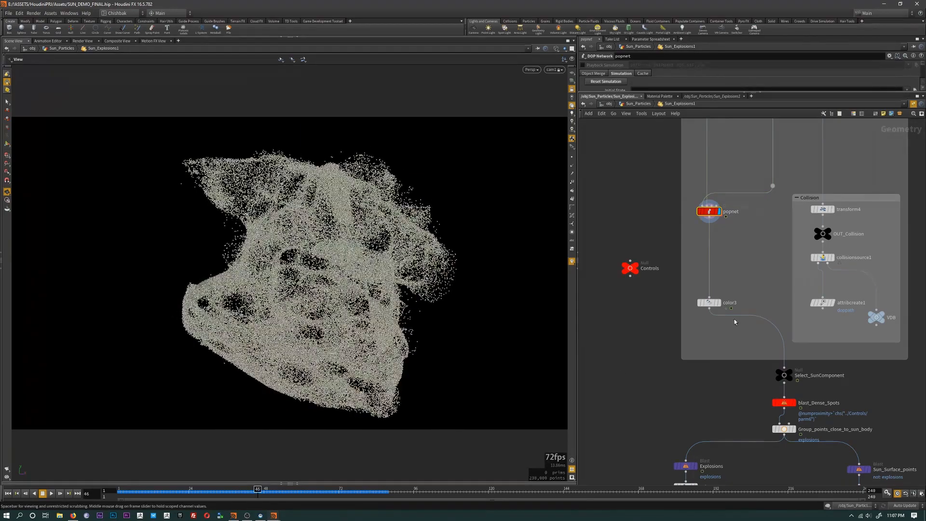
- Display blast_Dense_Spots and then Group_points_close_to_sun_body, and inspect the grouped points on the pig head
{"action": "left_click", "coordinate": [793, 403]}
{"action": "left_click", "coordinate": [782, 403]}
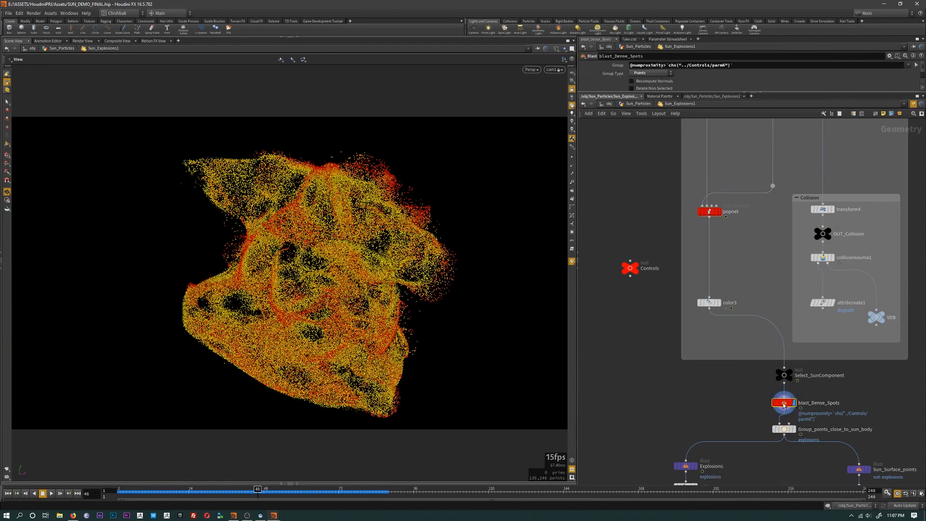
{"action": "left_click", "coordinate": [787, 430]}
{"action": "left_click_drag", "start_coordinate": [440, 293], "coordinate": [304, 172]}
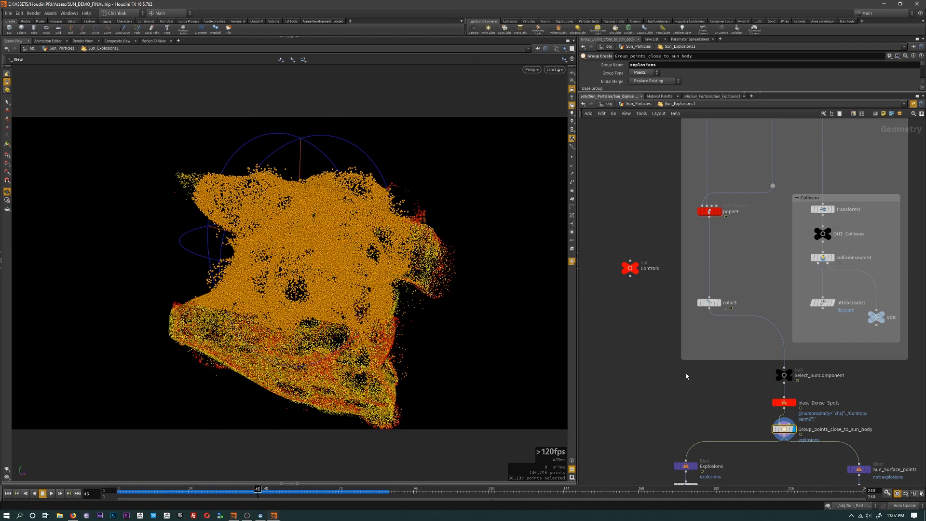
- Compare the Explosions and Sun_Surface_points branches with Group_points_close_to_sun_body, viewing the grouped points from another angle
{"action": "middle_click_drag", "start_coordinate": [757, 452], "coordinate": [764, 367]}
{"action": "left_click", "coordinate": [700, 380]}
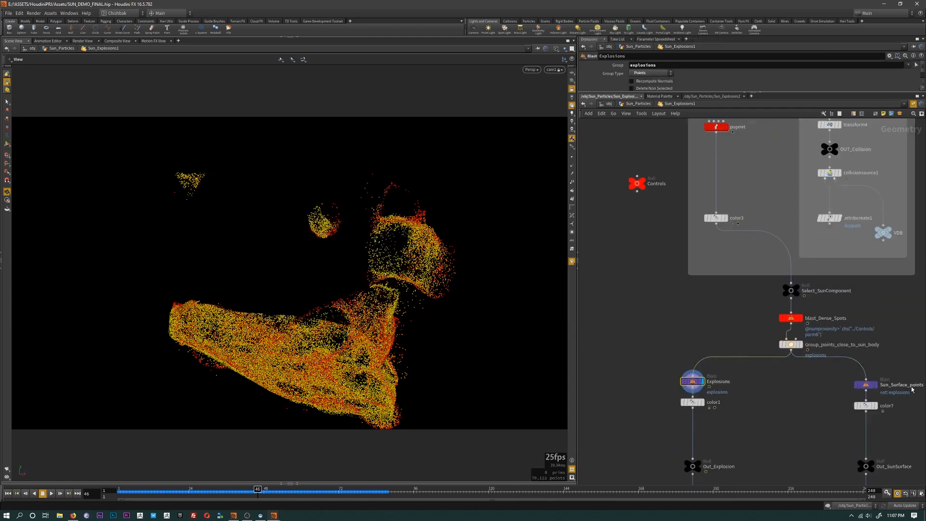
{"action": "left_click", "coordinate": [878, 386]}
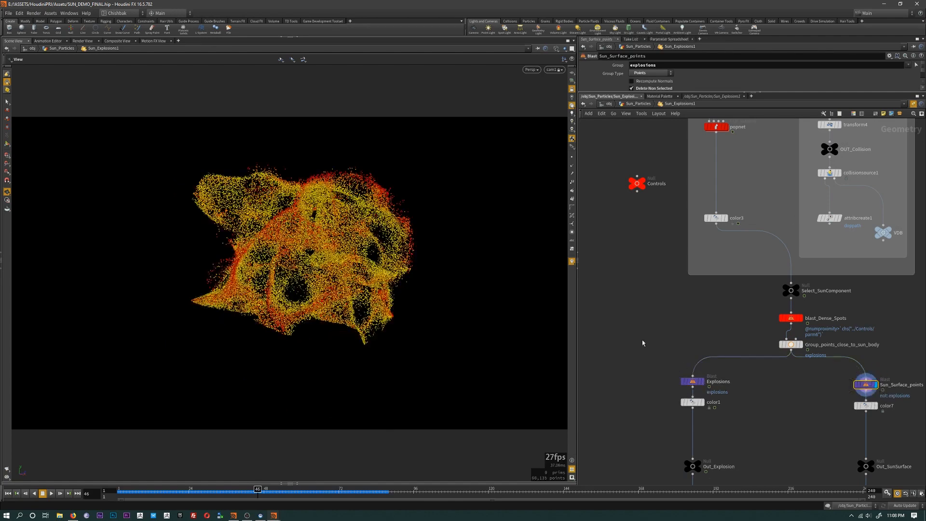
{"action": "left_click", "coordinate": [797, 344]}
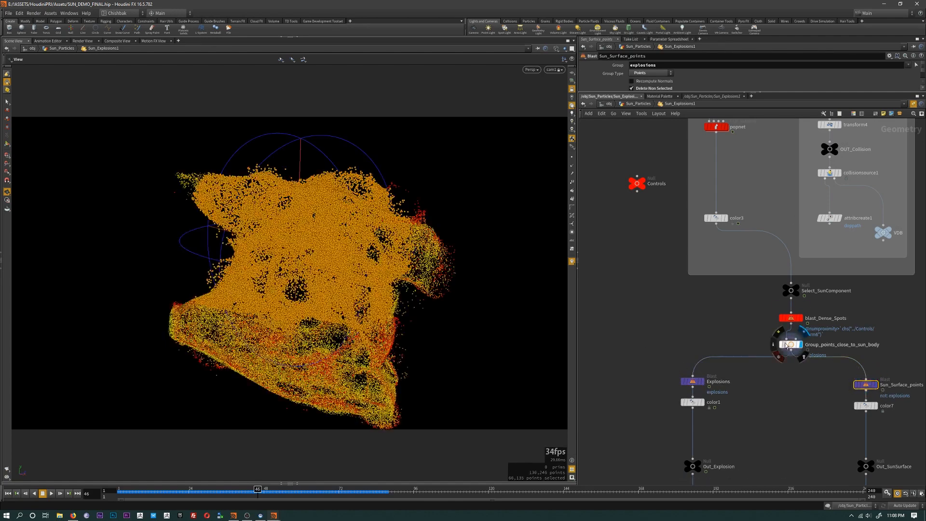
{"action": "left_click", "coordinate": [787, 345]}
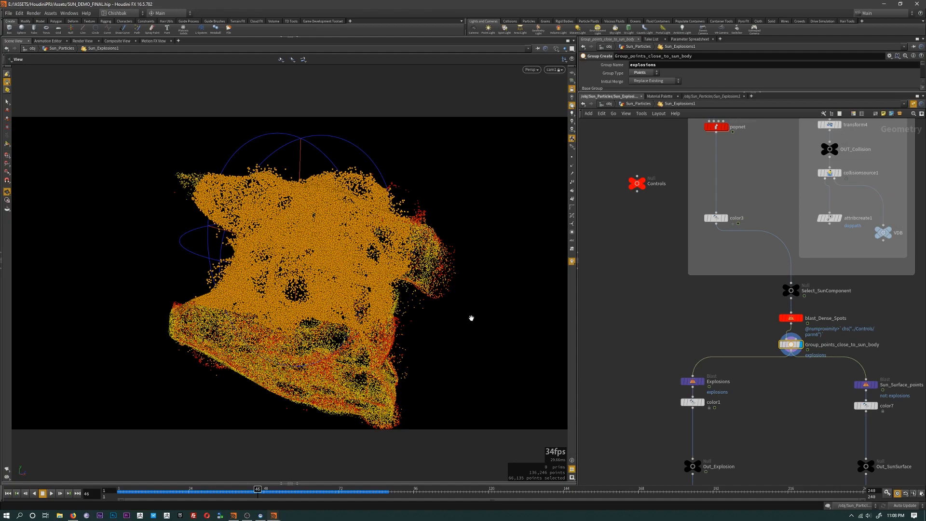
{"action": "left_click_drag", "start_coordinate": [470, 315], "coordinate": [517, 326]}
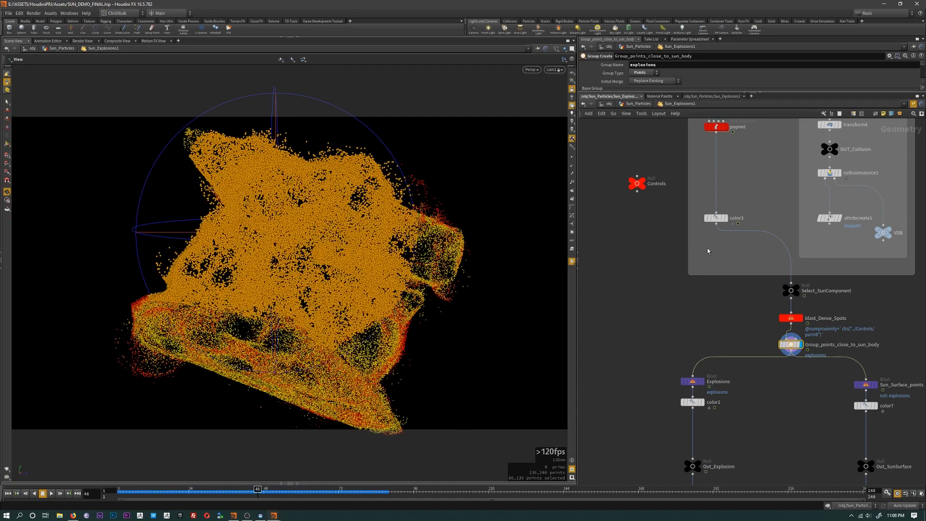
- Return to the Sun_Particles network and inspect the Sun_Explosions1 output from different angles
{"action": "left_click", "coordinate": [635, 104]}
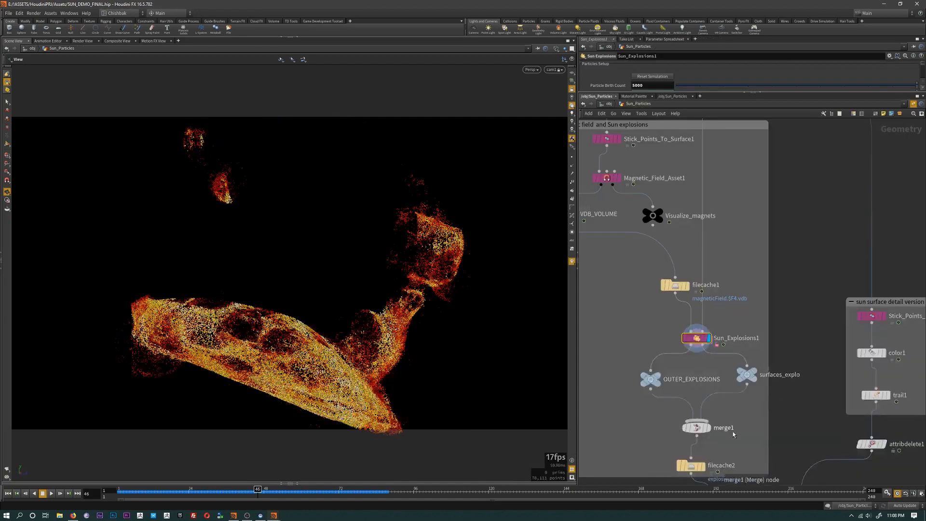
{"action": "left_click_drag", "start_coordinate": [461, 282], "coordinate": [427, 264]}
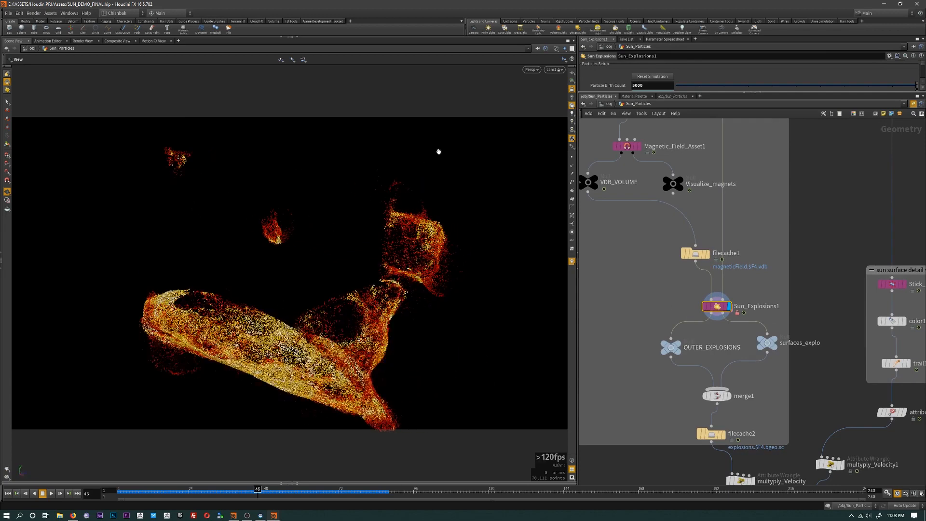
{"action": "left_click_drag", "start_coordinate": [447, 290], "coordinate": [457, 345]}
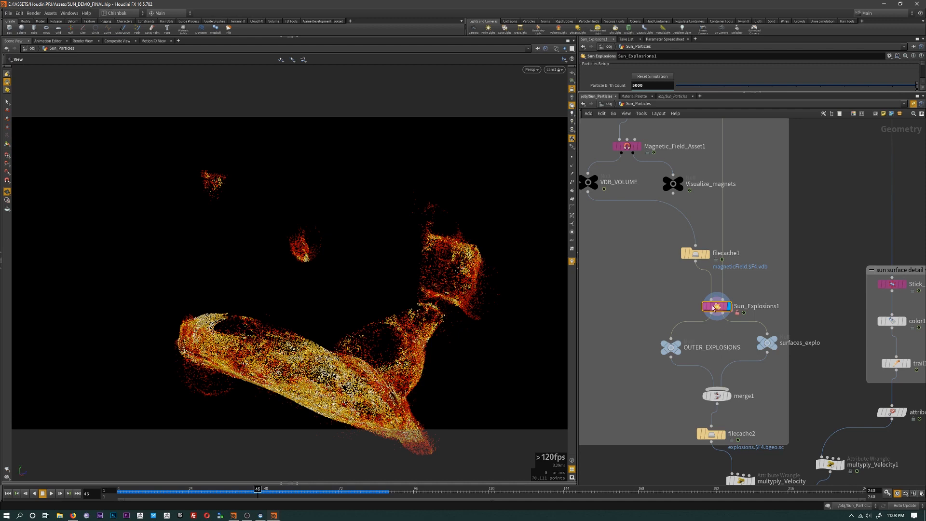
- Display merge1, which combines OUTER_EXPLOSIONS and surfaces_explo, and inspect the merged particles from several angles up to frame 57
{"action": "middle_click_drag", "start_coordinate": [761, 249], "coordinate": [760, 364]}
{"action": "scroll", "coordinate": [760, 364], "scroll_direction": "down", "scroll_amount": 4}
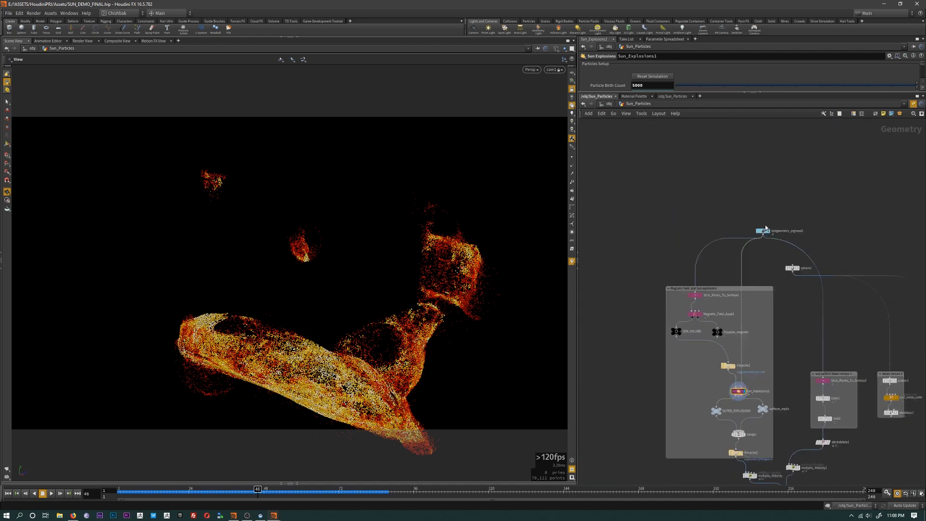
{"action": "middle_click_drag", "start_coordinate": [757, 383], "coordinate": [758, 355]}
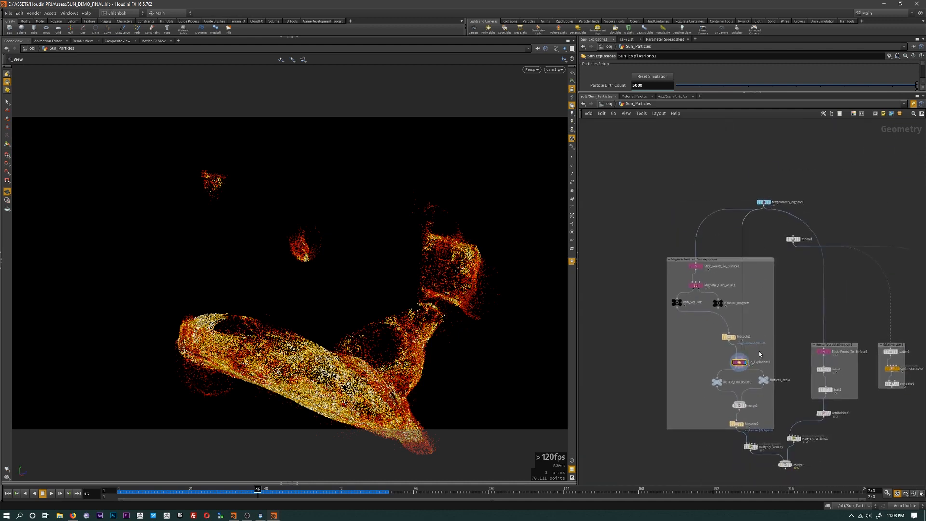
{"action": "scroll", "coordinate": [747, 414], "scroll_direction": "up", "scroll_amount": 5}
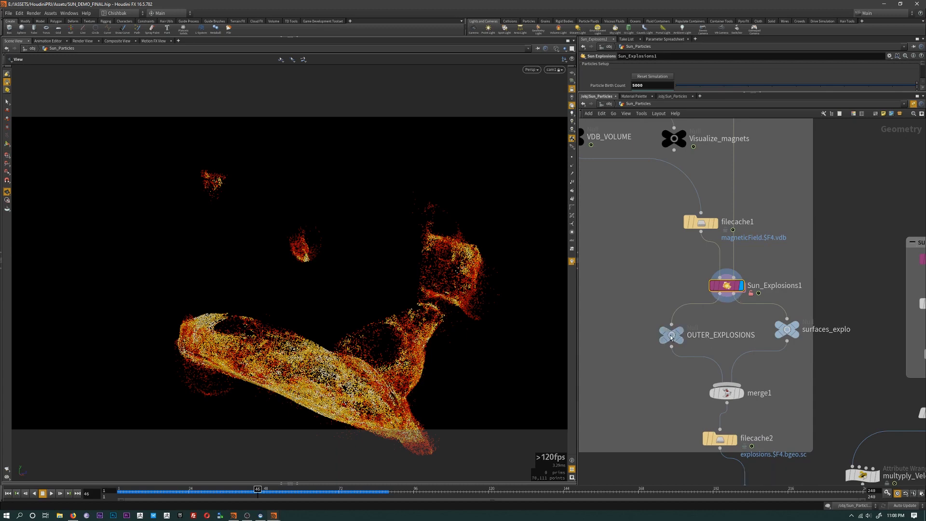
{"action": "left_click", "coordinate": [732, 393]}
{"action": "left_click", "coordinate": [730, 394]}
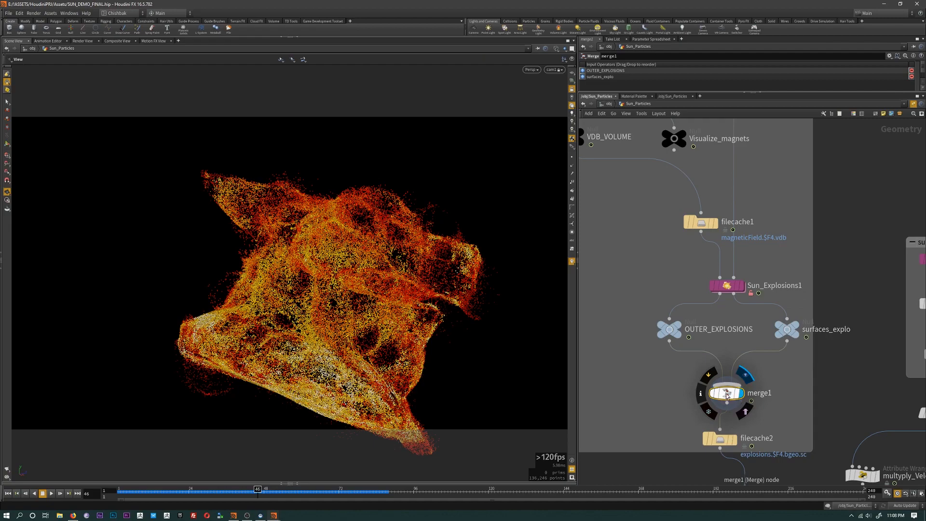
{"action": "left_click_drag", "start_coordinate": [477, 308], "coordinate": [330, 329]}
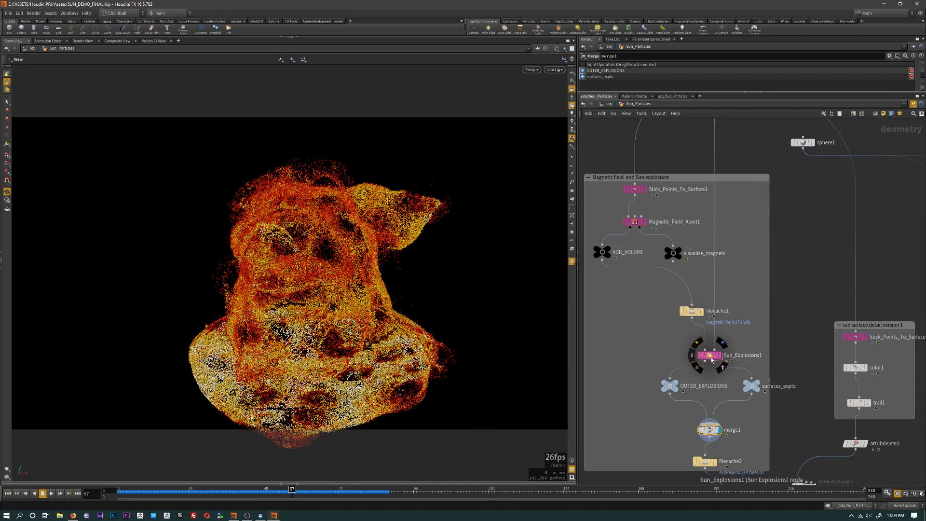
{"action": "left_click_drag", "start_coordinate": [409, 320], "coordinate": [504, 320]}
- Scrub the particles back to frame 25, return to the object level and clear the node selection
{"action": "middle_click_drag", "start_coordinate": [755, 449], "coordinate": [746, 356]}
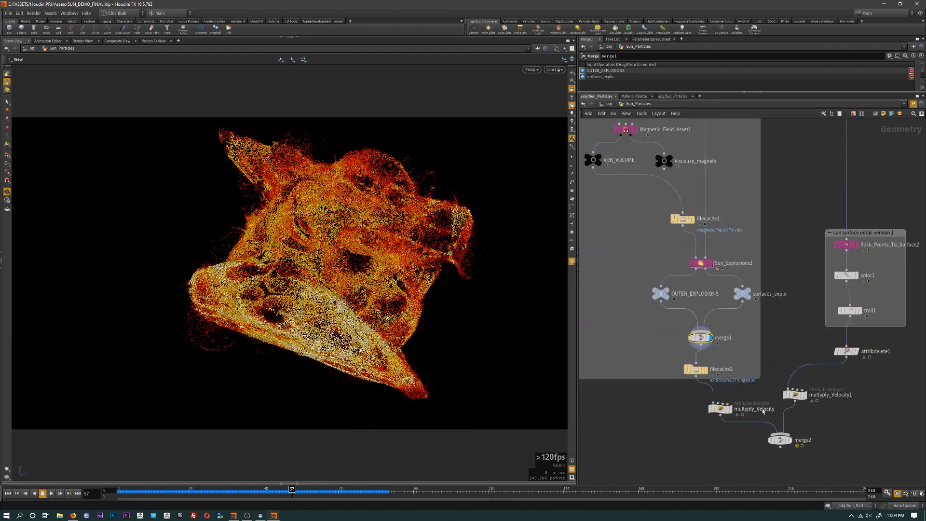
{"action": "scroll", "coordinate": [763, 408], "scroll_direction": "down", "scroll_amount": 3}
{"action": "left_click_drag", "start_coordinate": [466, 284], "coordinate": [192, 493]}
{"action": "left_click", "coordinate": [610, 104]}
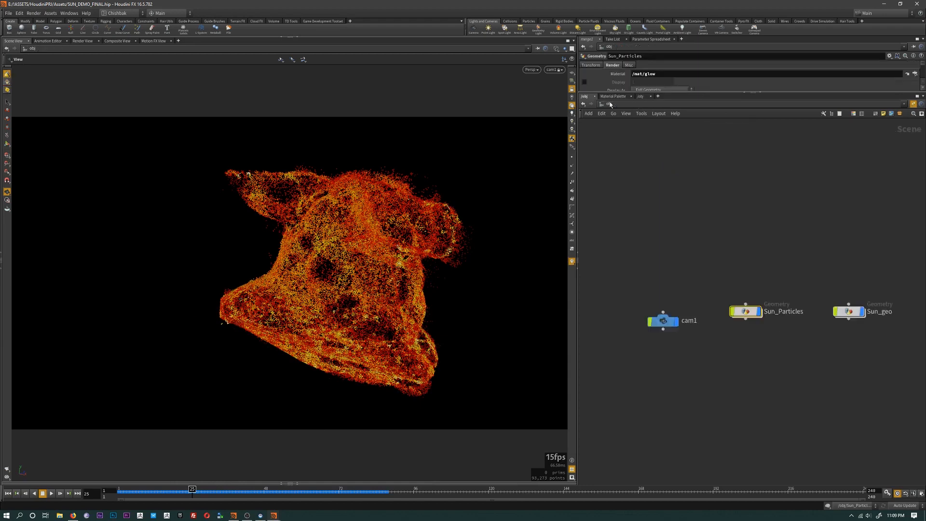
{"action": "left_click", "coordinate": [686, 227]}
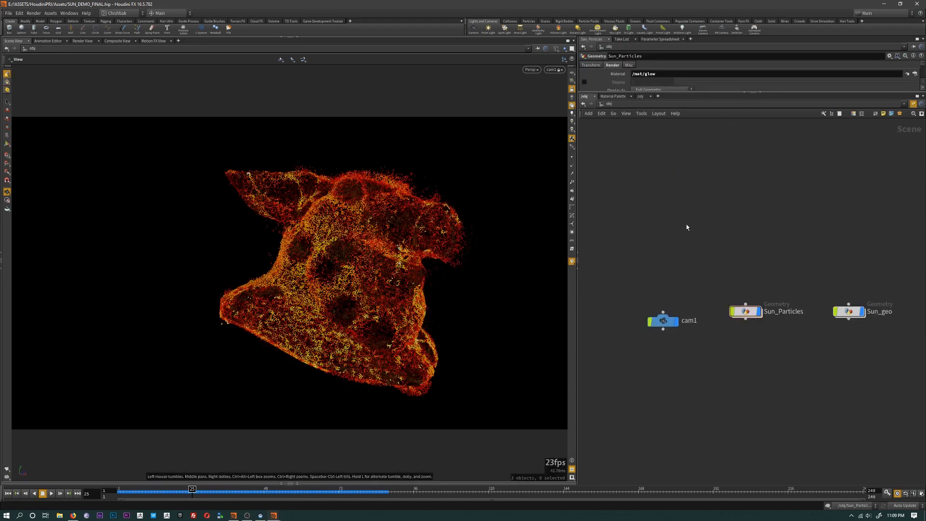